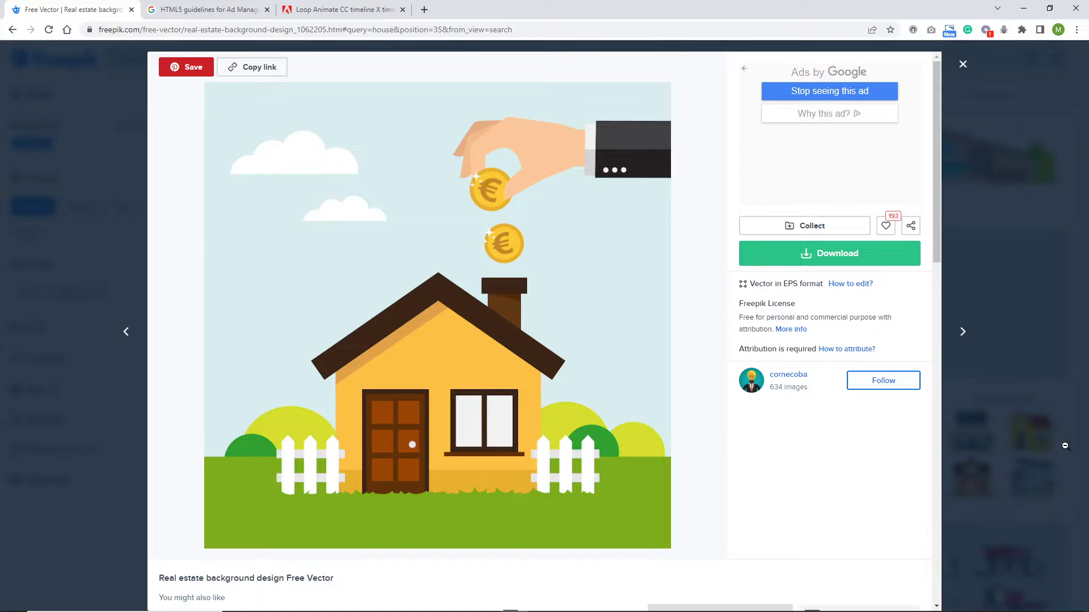
Switch to File Explorer and extract real-estate-background-design.zip into the freepik folder.
{"action": "left_click", "coordinate": [822, 259]}
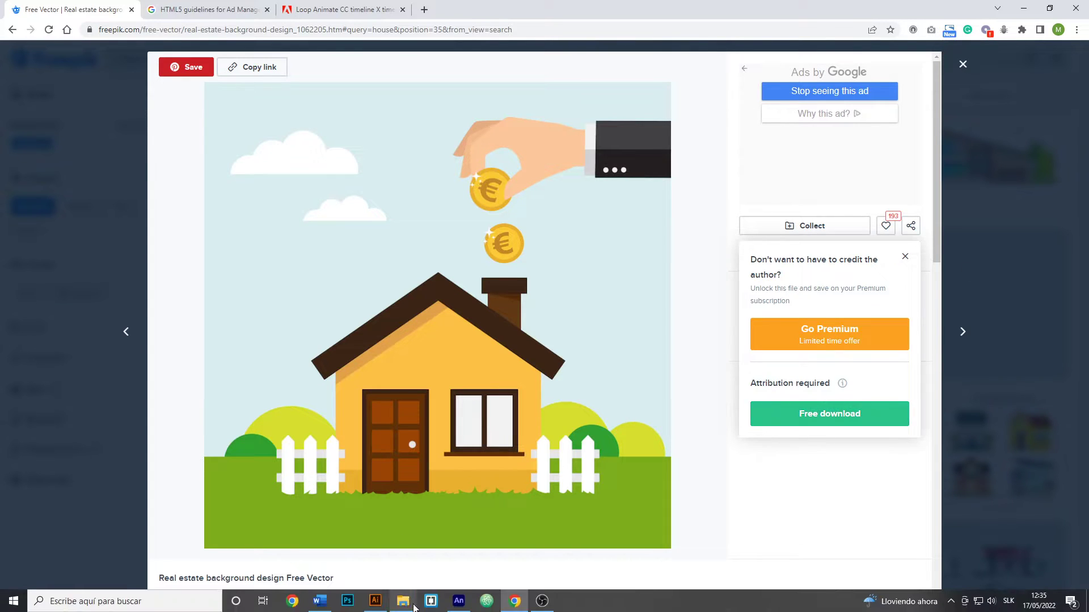
{"action": "left_click", "coordinate": [413, 603]}
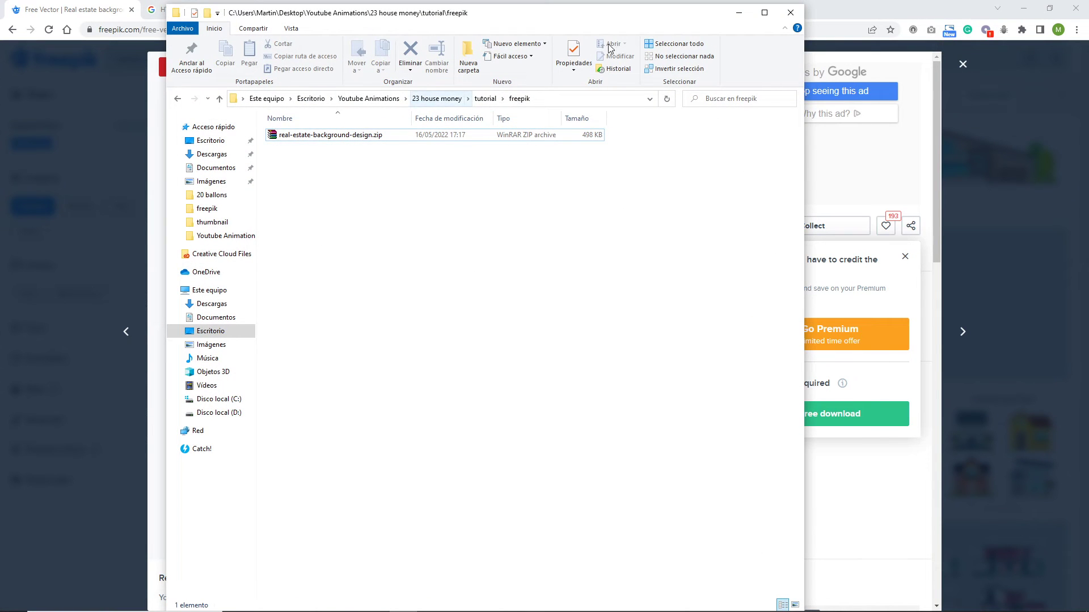
{"action": "left_click", "coordinate": [339, 136]}
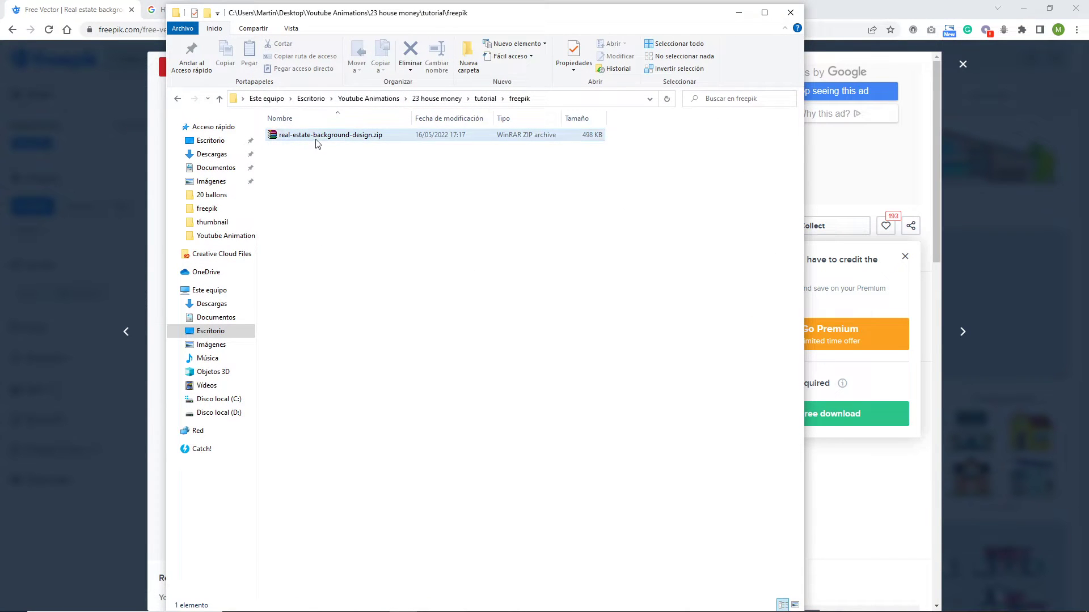
{"action": "right_click", "coordinate": [316, 138]}
{"action": "left_click", "coordinate": [352, 209]}
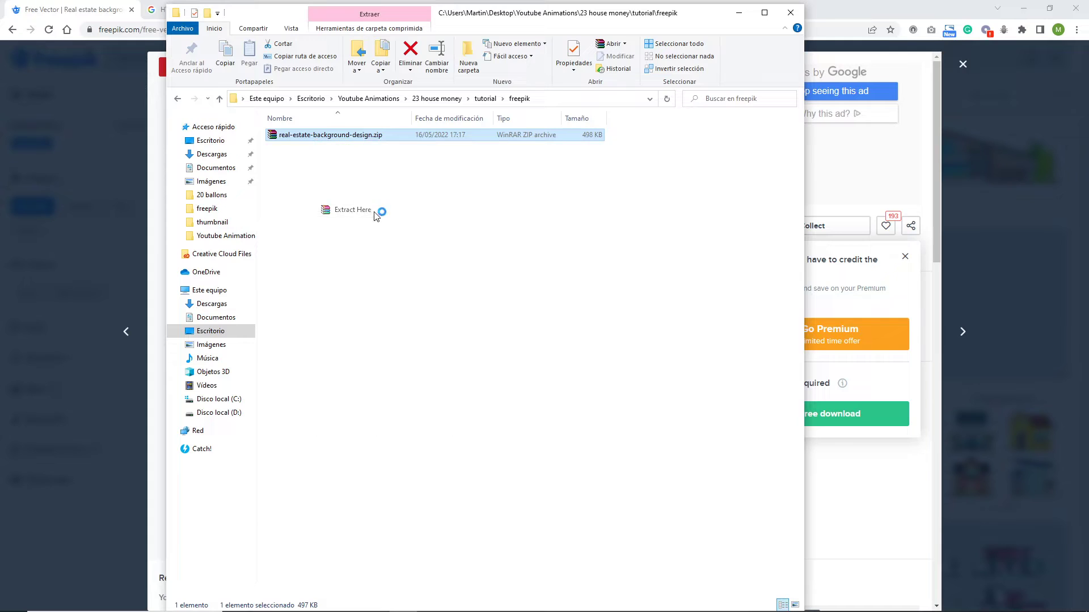
{"action": "left_click", "coordinate": [306, 223]}
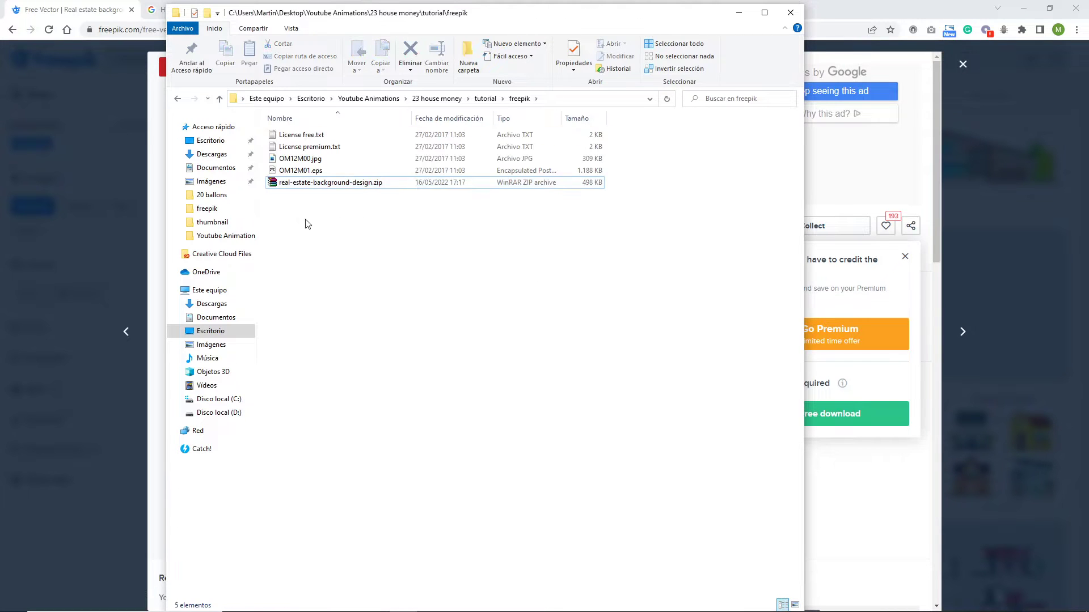
Open OM12M01.eps in Illustrator without retaining 9-slice scaling for symbols, and close the baloons explode.ai document.
{"action": "double_click", "coordinate": [301, 172]}
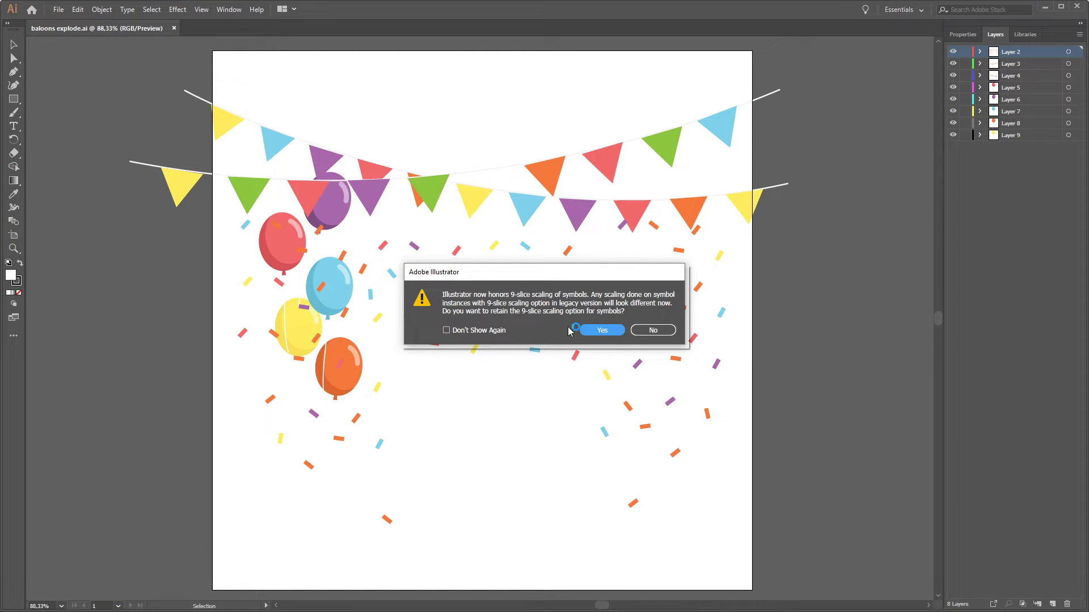
{"action": "left_click", "coordinate": [655, 331]}
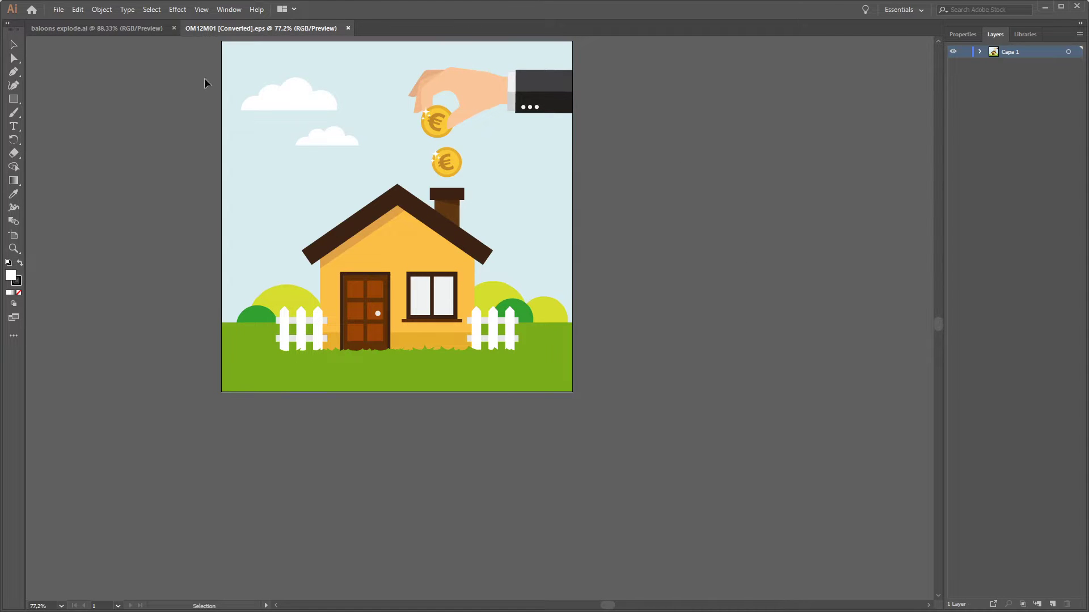
{"action": "left_click", "coordinate": [174, 28]}
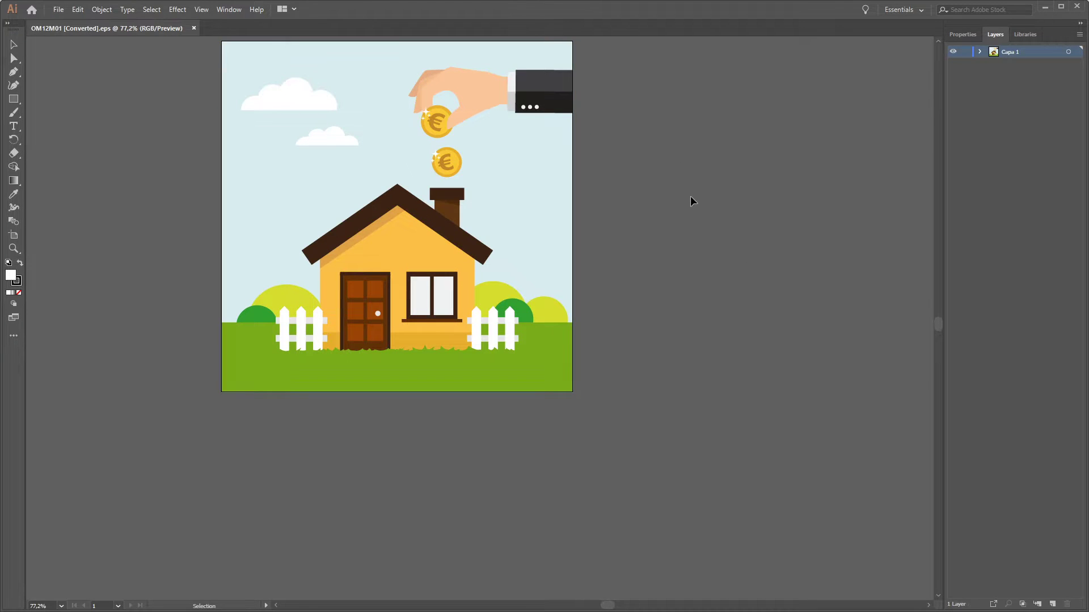
Create a new 800 x 800 px document in RGB colour mode.
{"action": "key", "text": "space"}
{"action": "left_click_drag", "start_coordinate": [683, 177], "coordinate": [685, 199]}
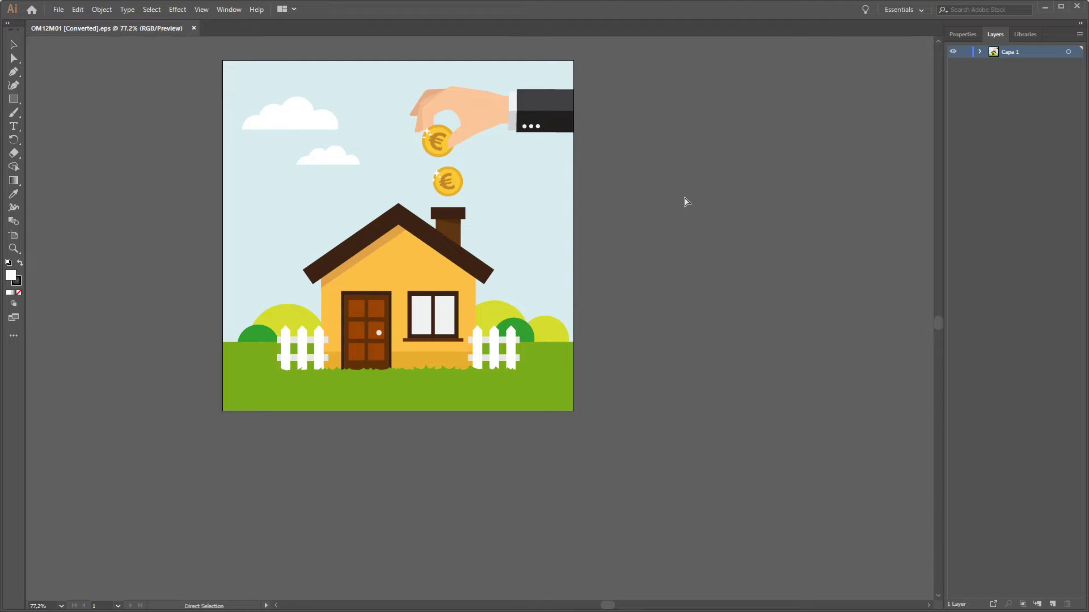
{"action": "key", "text": "ctrl+n"}
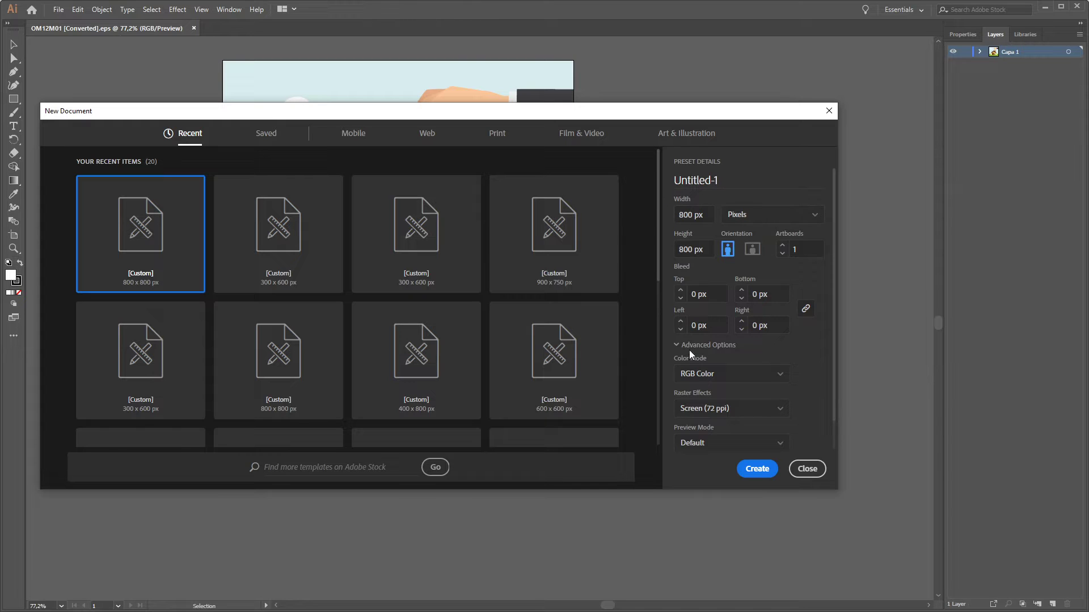
{"action": "left_click", "coordinate": [758, 470]}
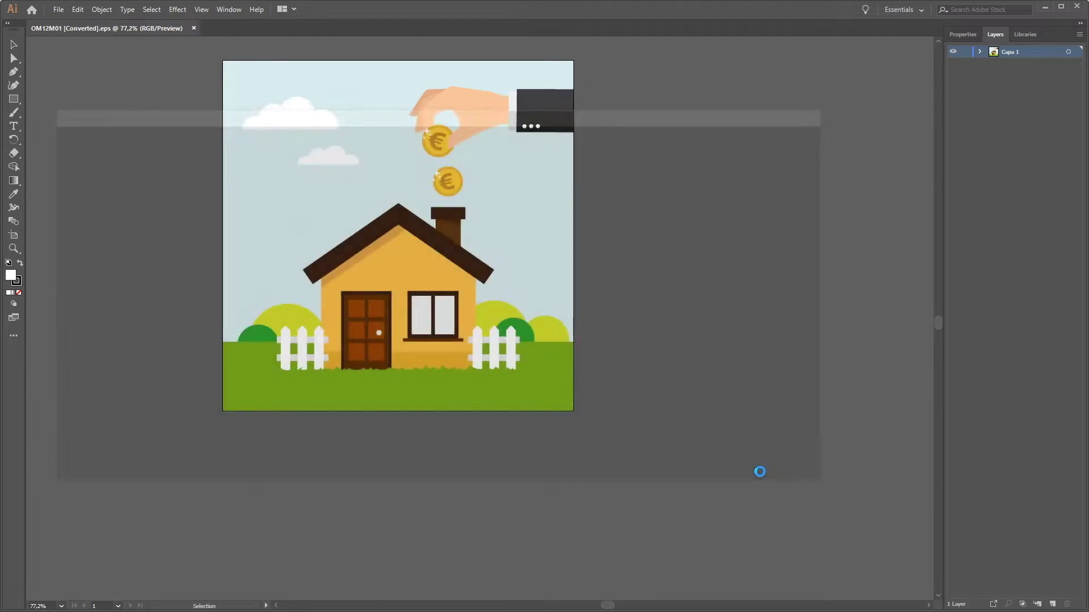
Examine how the house, the hand and the falling coin are grouped in the OM12M01 illustration.
{"action": "left_click", "coordinate": [154, 29]}
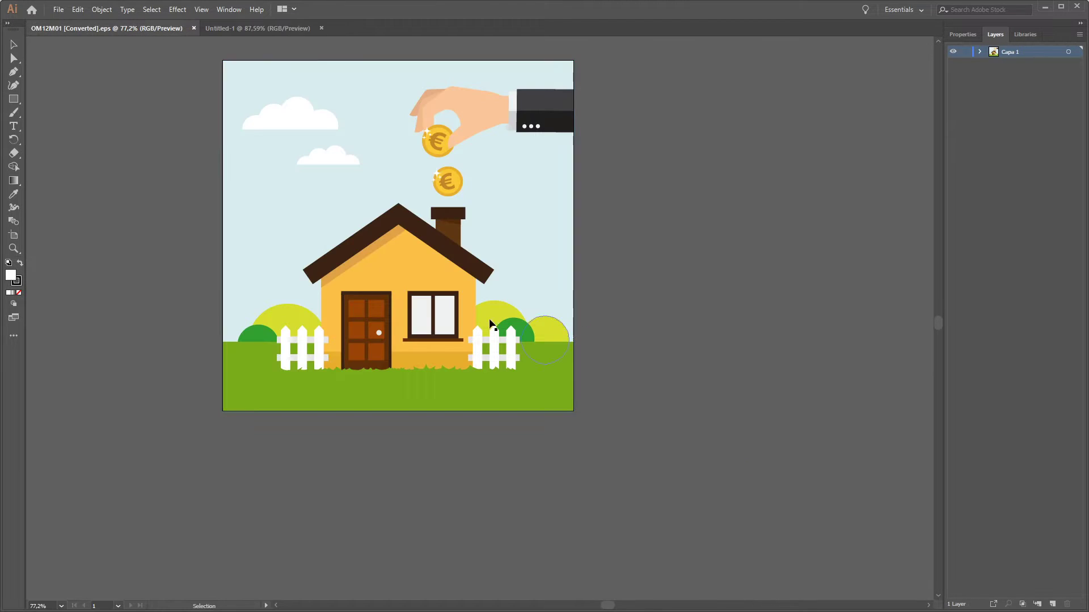
{"action": "left_click", "coordinate": [472, 352]}
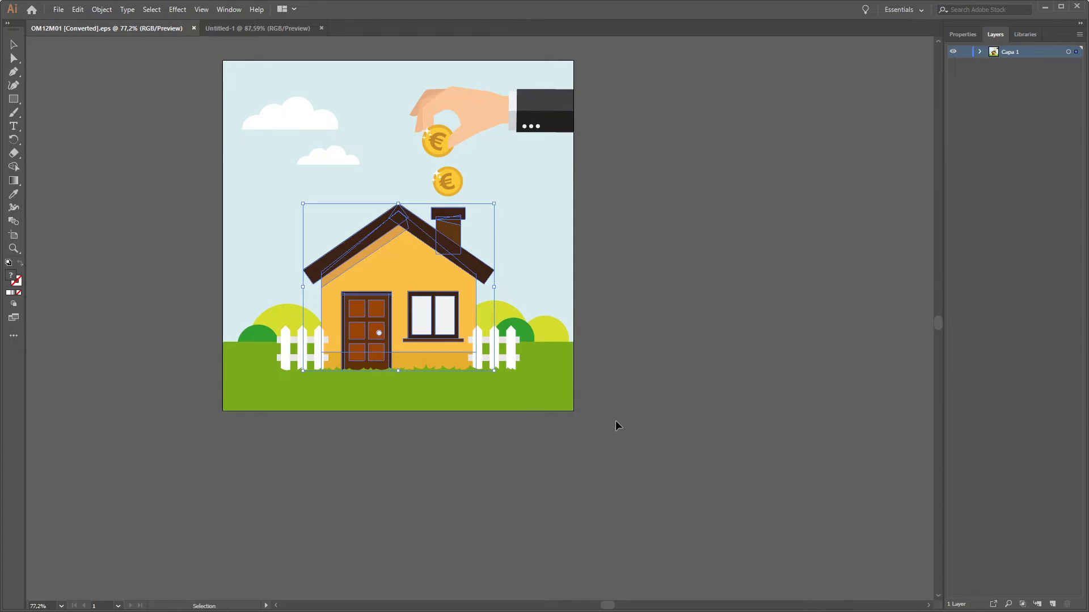
{"action": "left_click", "coordinate": [464, 141]}
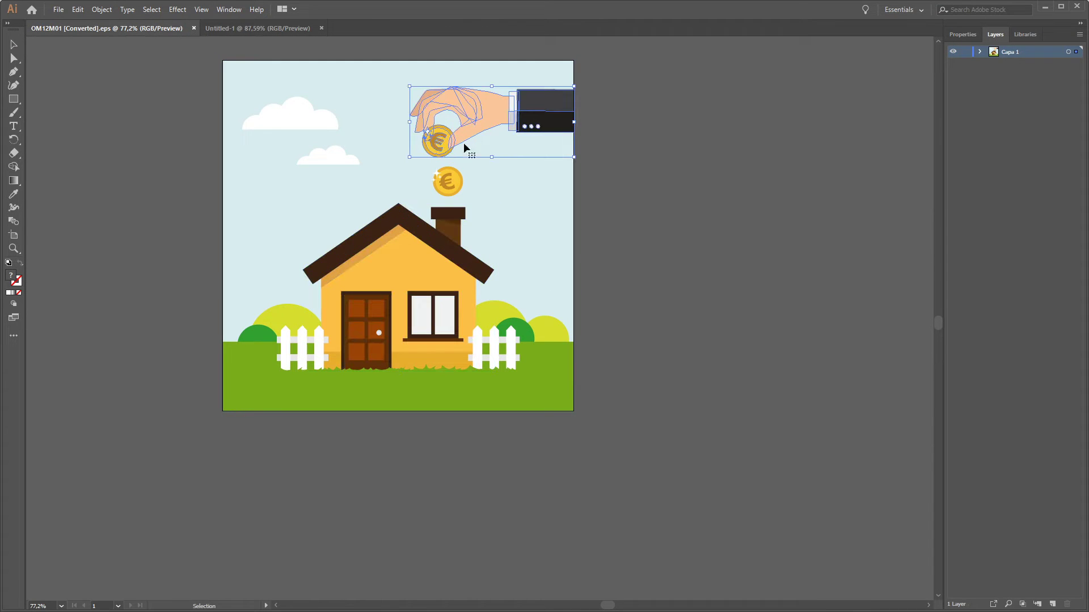
{"action": "left_click", "coordinate": [455, 187]}
{"action": "left_click", "coordinate": [607, 351]}
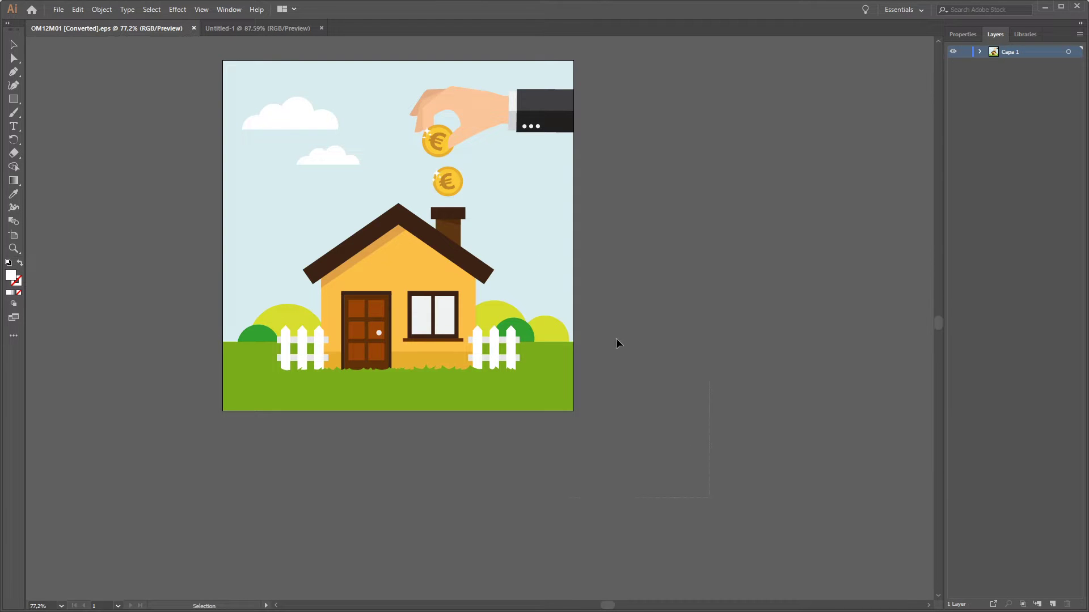
Copy the whole OM12M01 house illustration into the new Untitled-1 document.
{"action": "left_click_drag", "start_coordinate": [616, 342], "coordinate": [171, 52]}
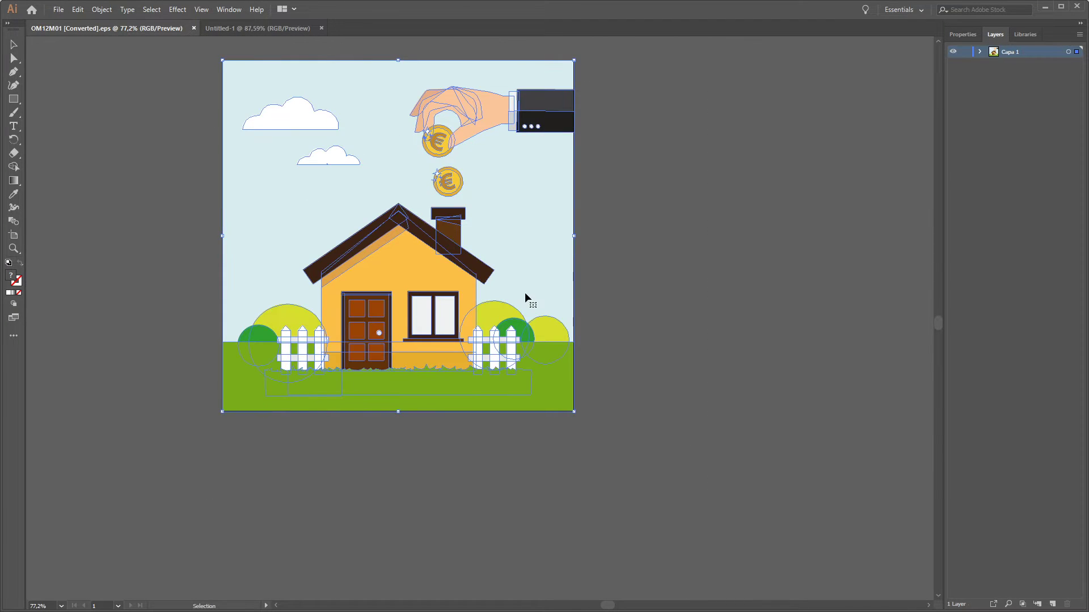
{"action": "left_click_drag", "start_coordinate": [427, 271], "coordinate": [502, 371]}
{"action": "key", "text": "a"}
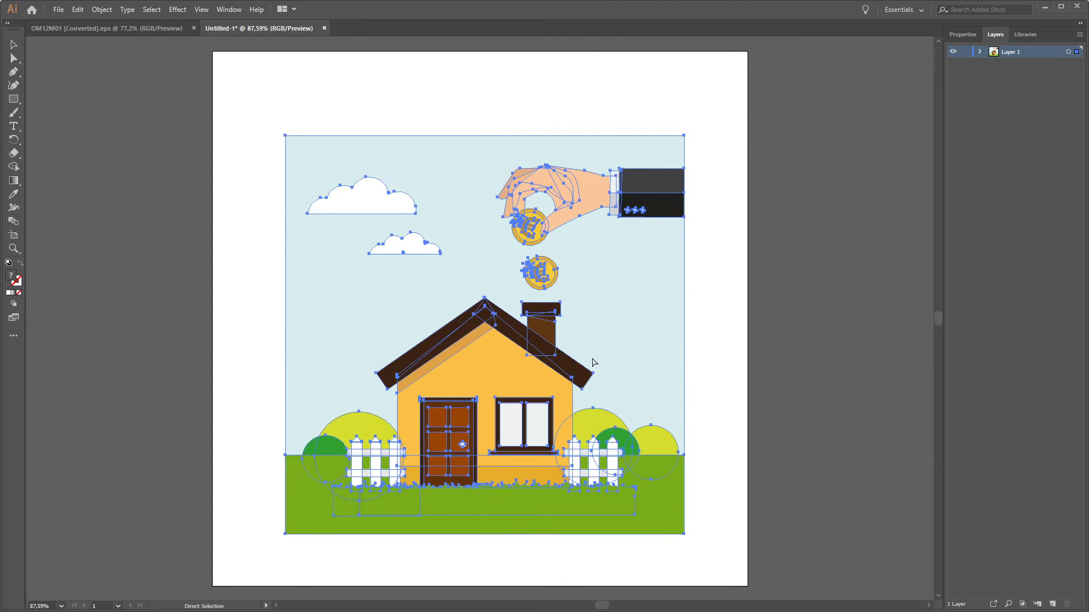
{"action": "key", "text": "v"}
Scale the pasted illustration up proportionally and nudge it upward so it covers the whole artboard with some overhang.
{"action": "scroll", "coordinate": [591, 356], "scroll_direction": "down", "scroll_amount": 2}
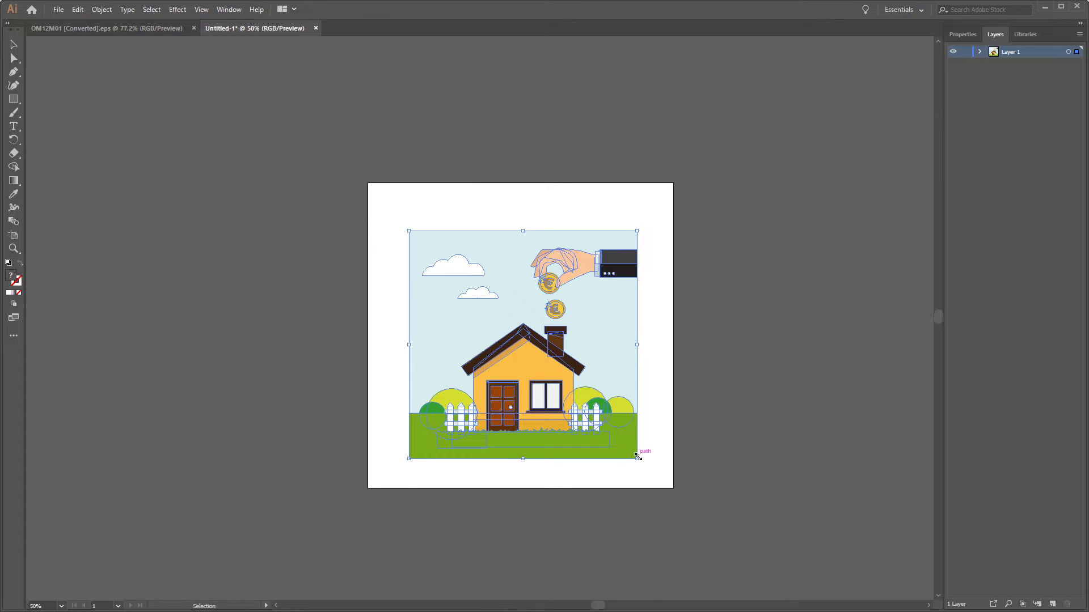
{"action": "left_click_drag", "start_coordinate": [637, 458], "coordinate": [709, 510]}
{"action": "key", "text": "Up"}
{"action": "key", "text": "Up"}
{"action": "key", "text": "Up"}
{"action": "key", "text": "Up"}
{"action": "key", "text": "Up"}
{"action": "key", "text": "Up"}
{"action": "key", "text": "Up"}
{"action": "key", "text": "Up"}
{"action": "key", "text": "Up"}
{"action": "key", "text": "Up"}
{"action": "key", "text": "Up"}
{"action": "key", "text": "Up"}
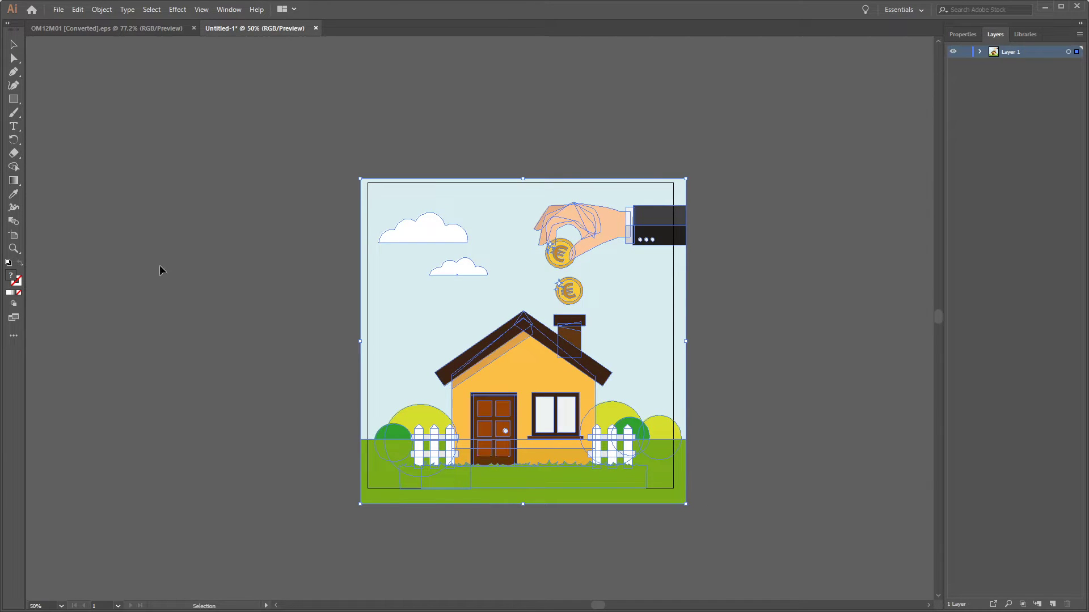
{"action": "left_click", "coordinate": [738, 402]}
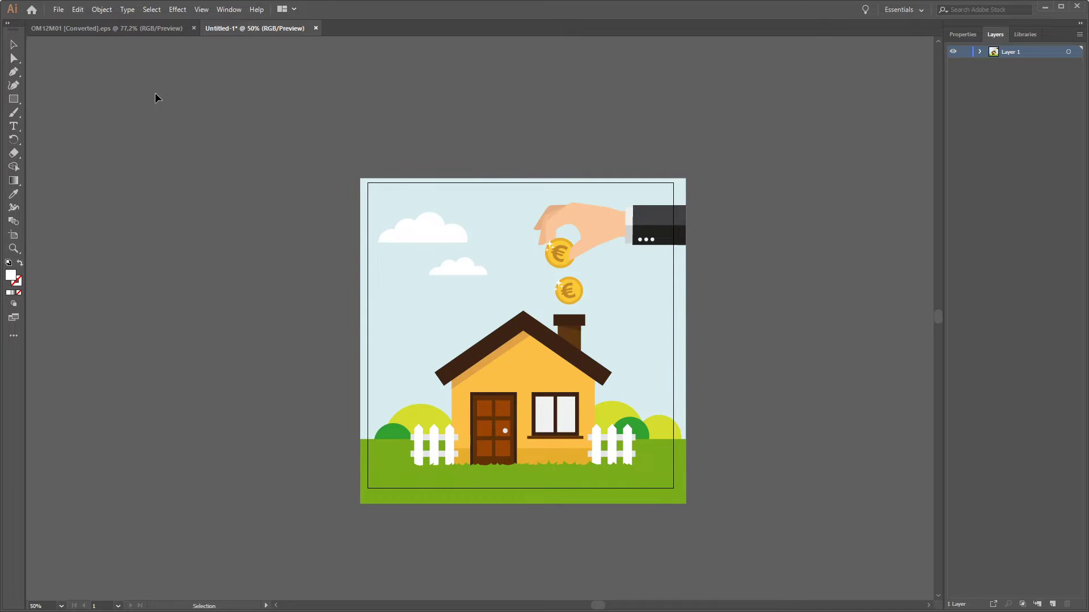
{"action": "left_click", "coordinate": [67, 27]}
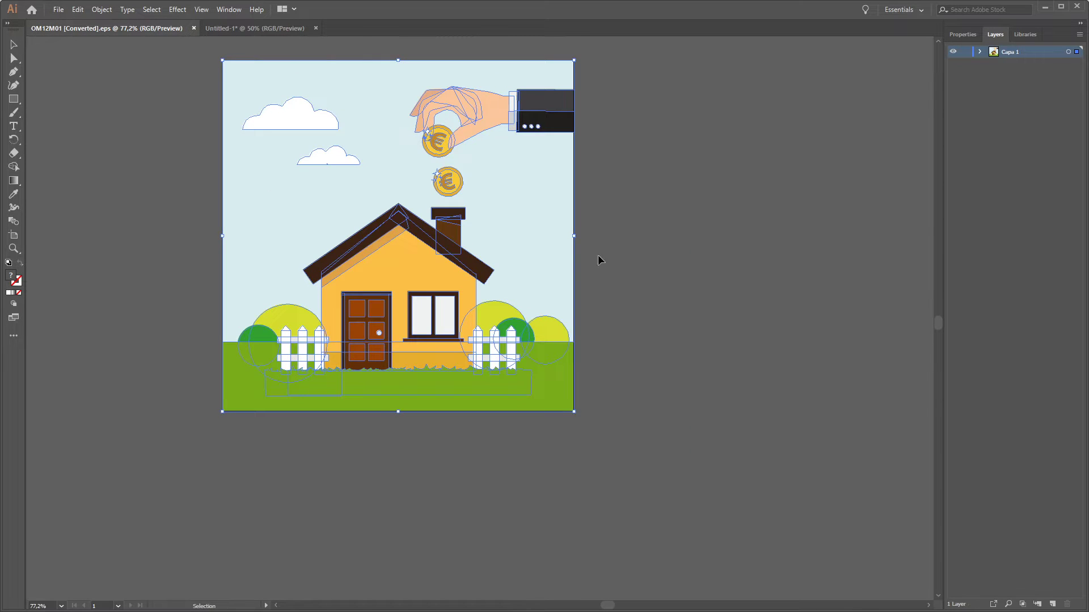
{"action": "left_click", "coordinate": [676, 293]}
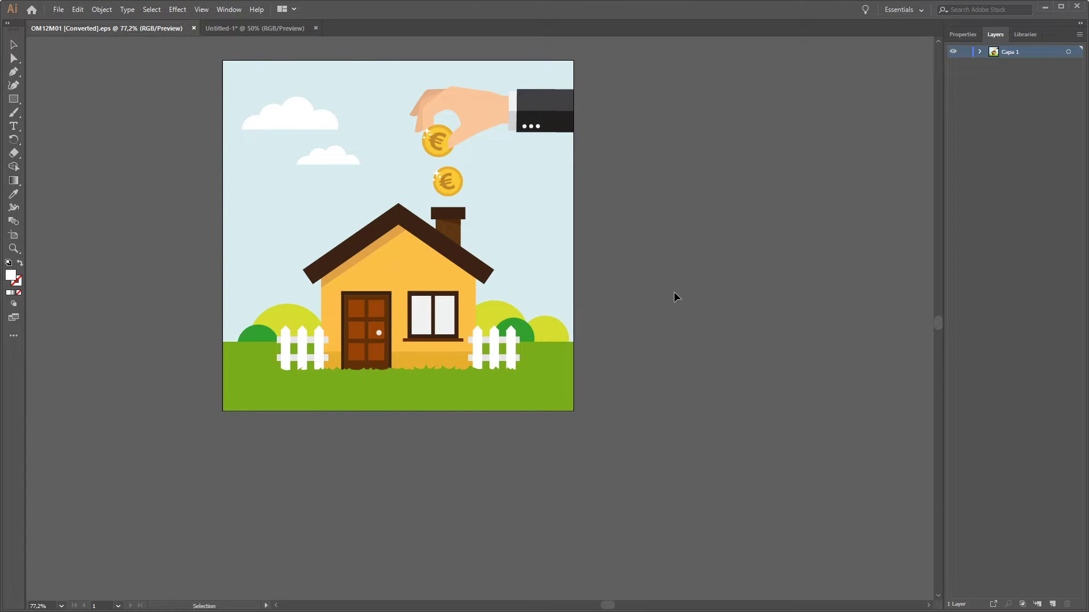
{"action": "left_click", "coordinate": [281, 29]}
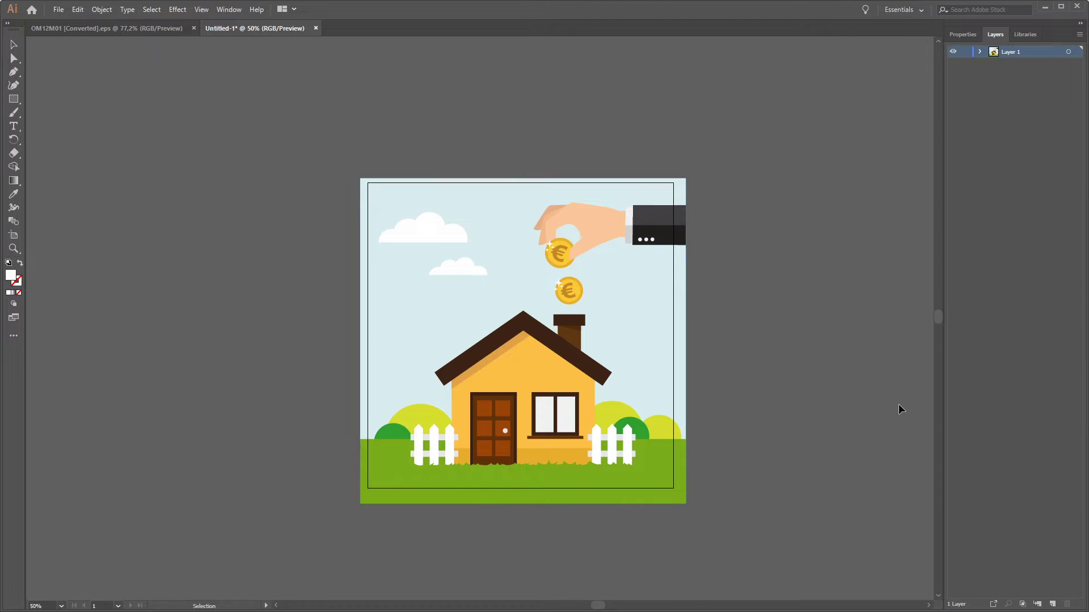
{"action": "left_click", "coordinate": [650, 320]}
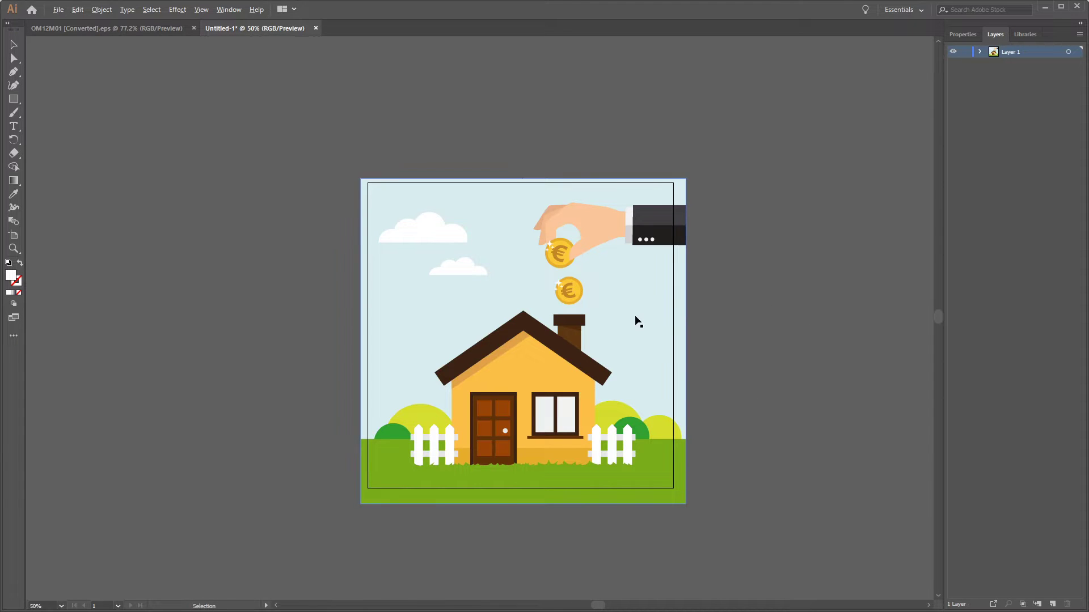
Expand Layer 1 in Untitled-1 to list all its groups and paths.
{"action": "scroll", "coordinate": [638, 321], "scroll_direction": "up", "scroll_amount": 2}
{"action": "scroll", "coordinate": [639, 319], "scroll_direction": "down", "scroll_amount": 1}
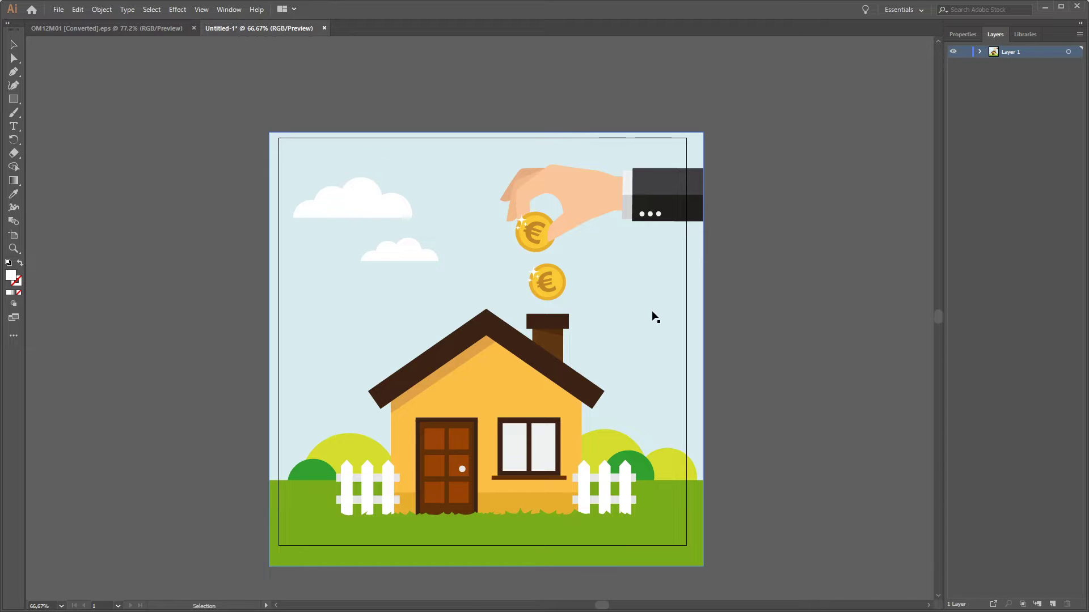
{"action": "left_click", "coordinate": [979, 51]}
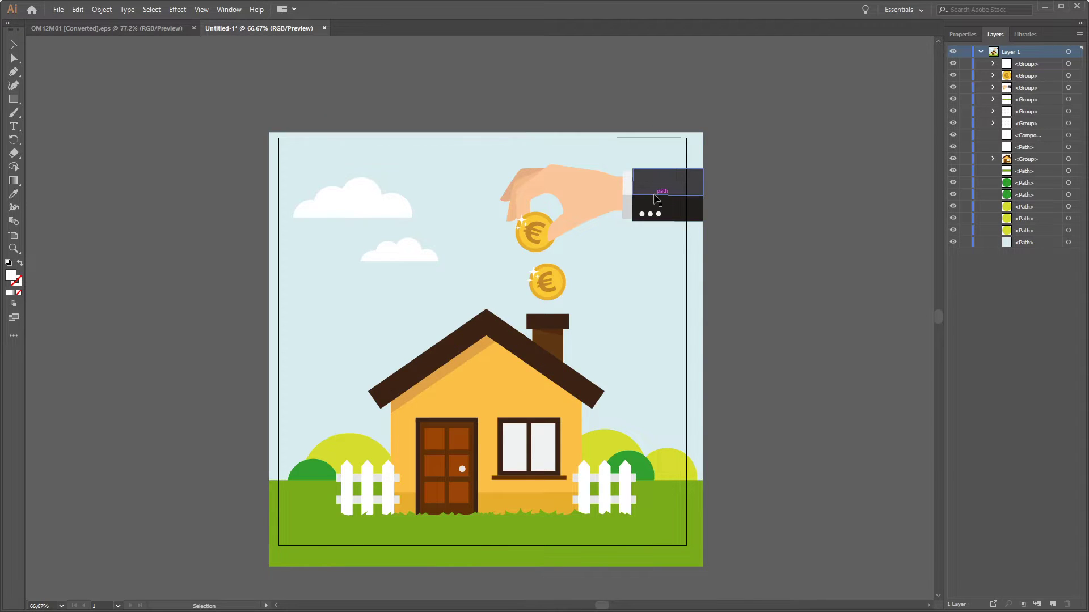
Try moving the grouped hand and its coin sideways past the artboard's right edge, and undo the move.
{"action": "left_click", "coordinate": [652, 220]}
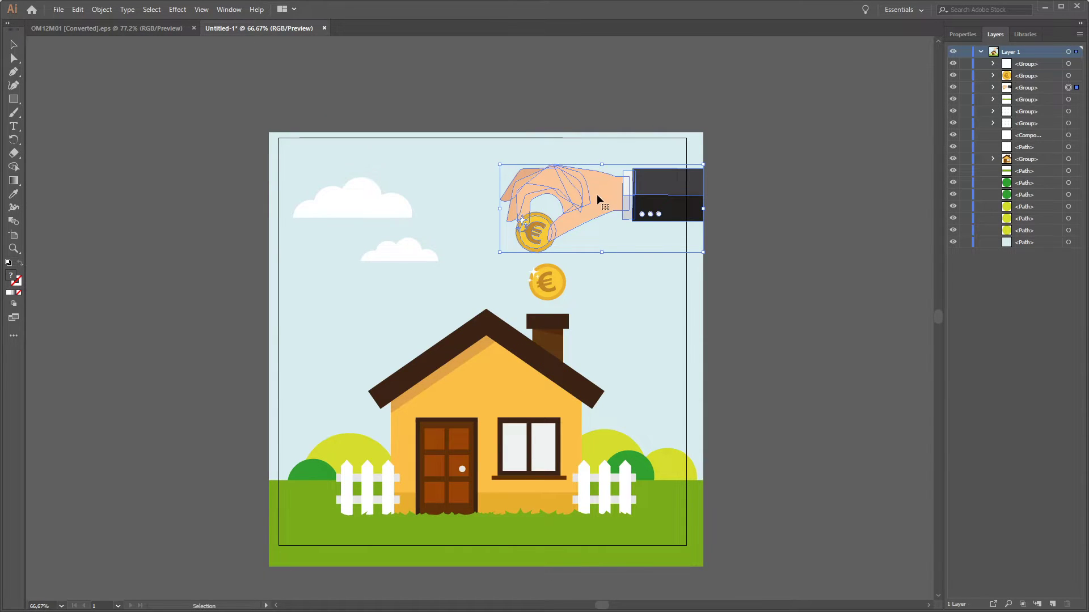
{"action": "left_click_drag", "start_coordinate": [597, 194], "coordinate": [745, 192]}
{"action": "left_click", "coordinate": [764, 211]}
{"action": "key", "text": "ctrl+z"}
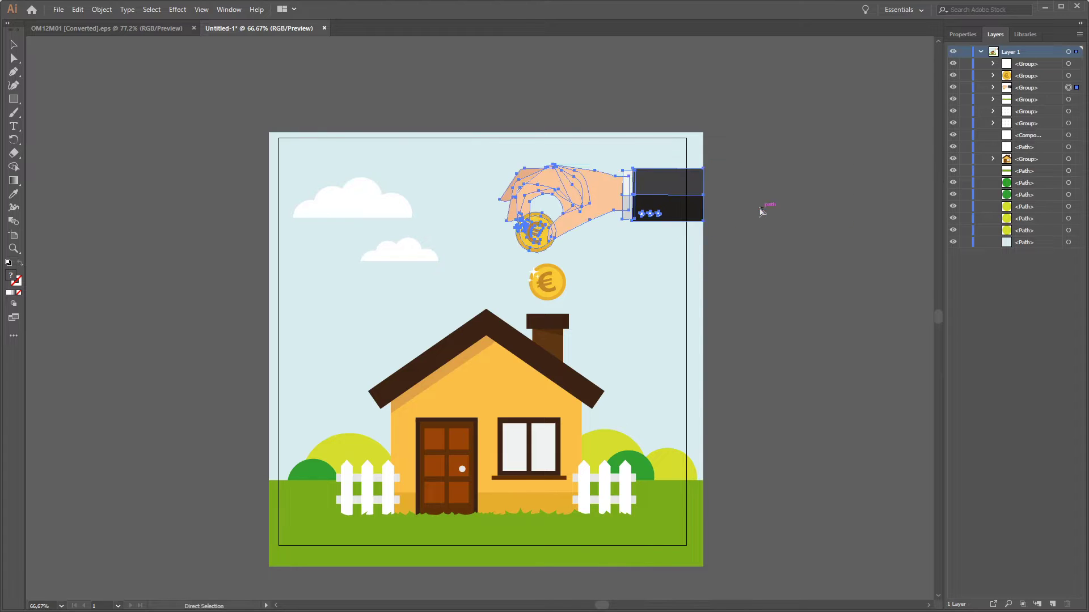
Ungroup the hand artwork into separate sleeve, coin and finger groups, and deselect it.
{"action": "left_click_drag", "start_coordinate": [530, 225], "coordinate": [530, 225]}
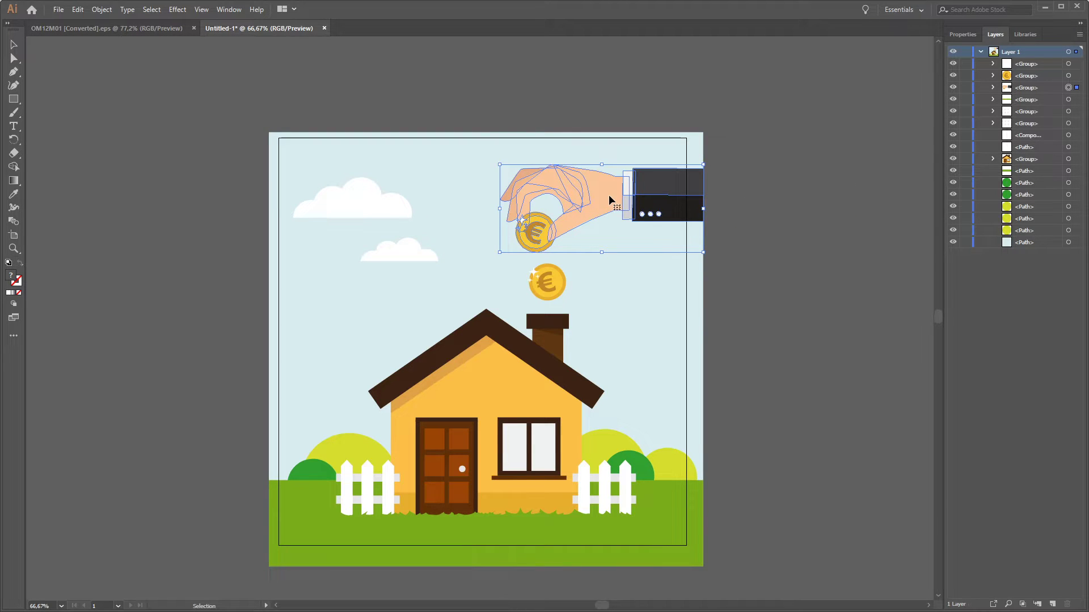
{"action": "right_click", "coordinate": [602, 193]}
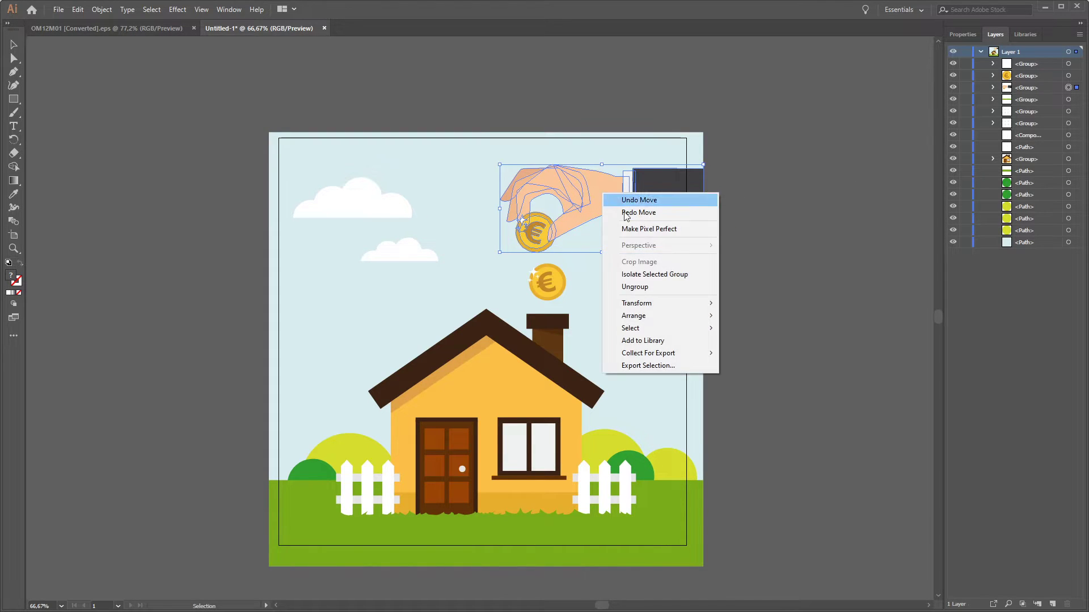
{"action": "left_click", "coordinate": [649, 287]}
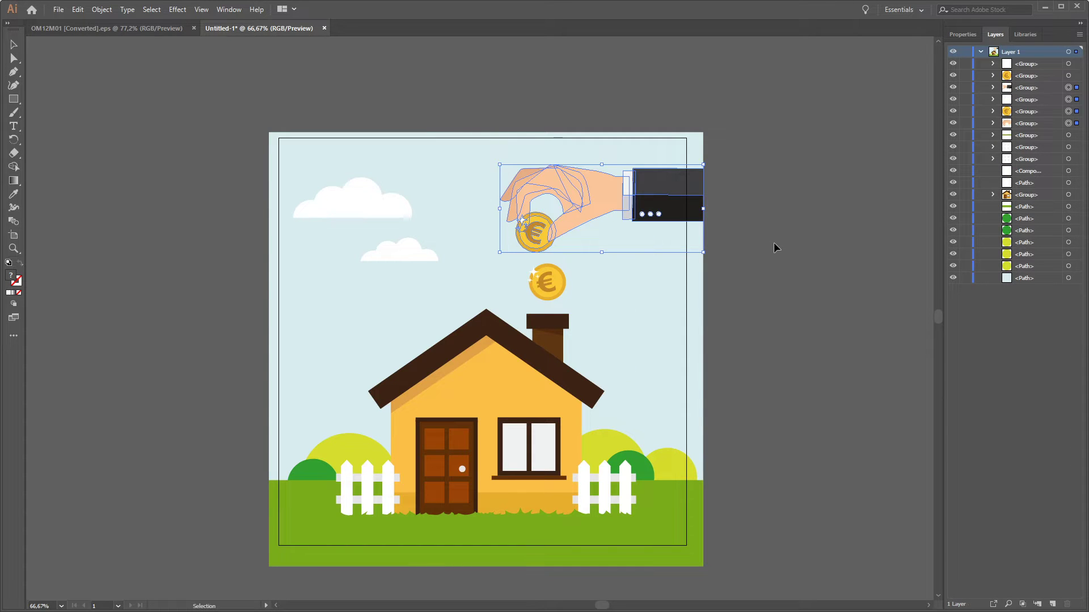
{"action": "left_click", "coordinate": [802, 253]}
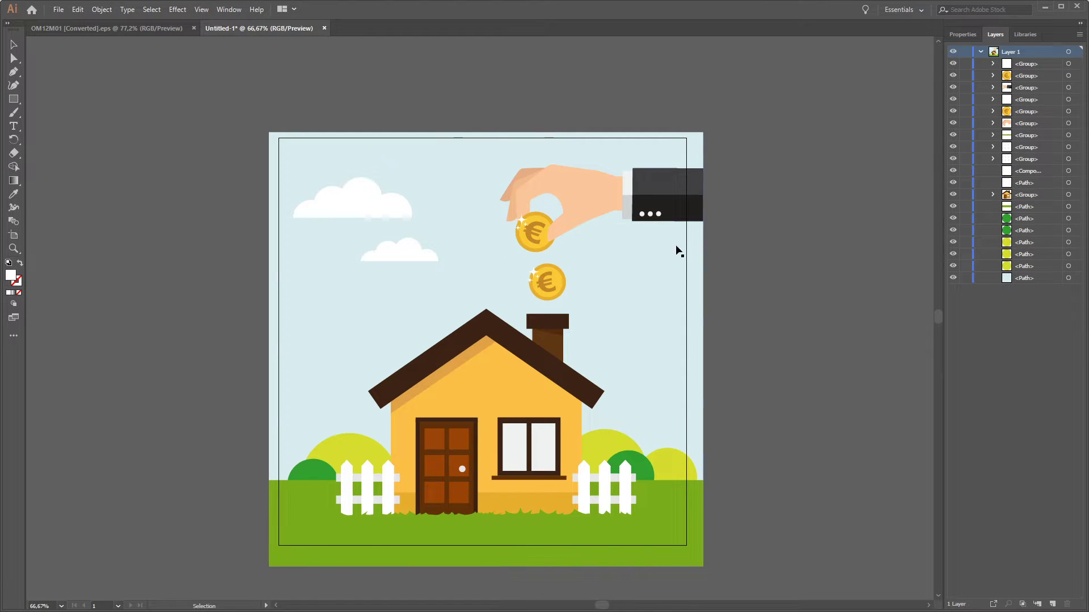
Check which parts of the ungrouped hand can be selected separately: the held coin, the fingers and the arm.
{"action": "left_click", "coordinate": [535, 237]}
{"action": "left_click", "coordinate": [555, 193]}
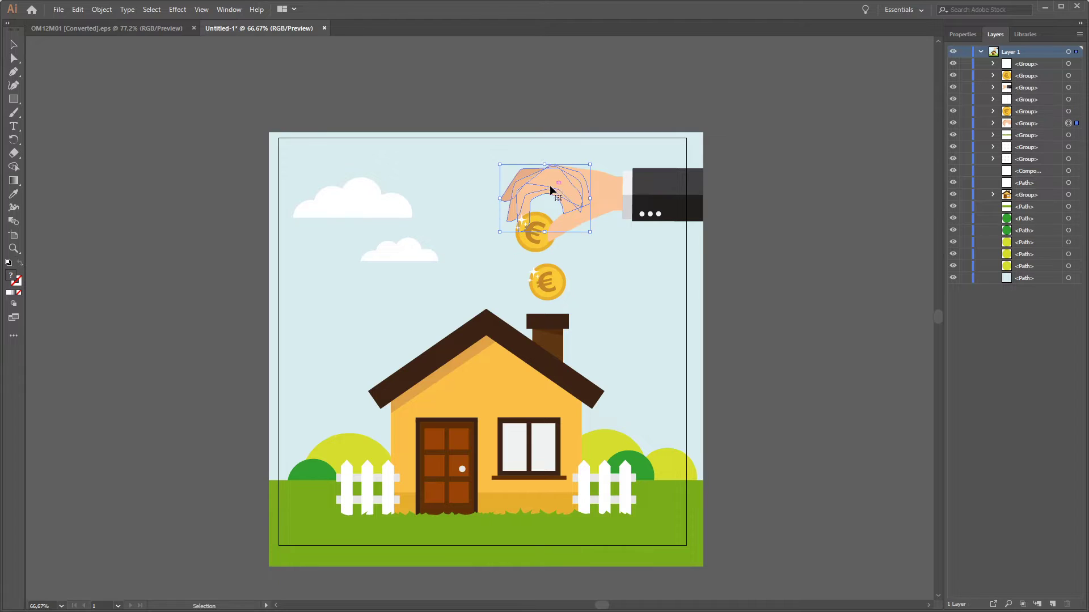
{"action": "left_click", "coordinate": [608, 202]}
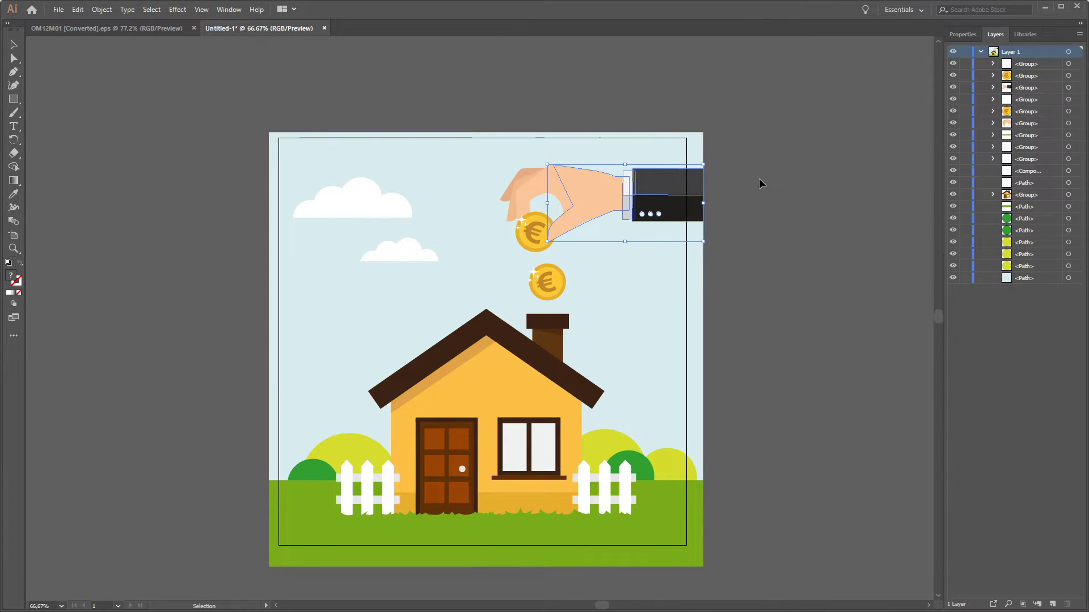
{"action": "left_click", "coordinate": [726, 190]}
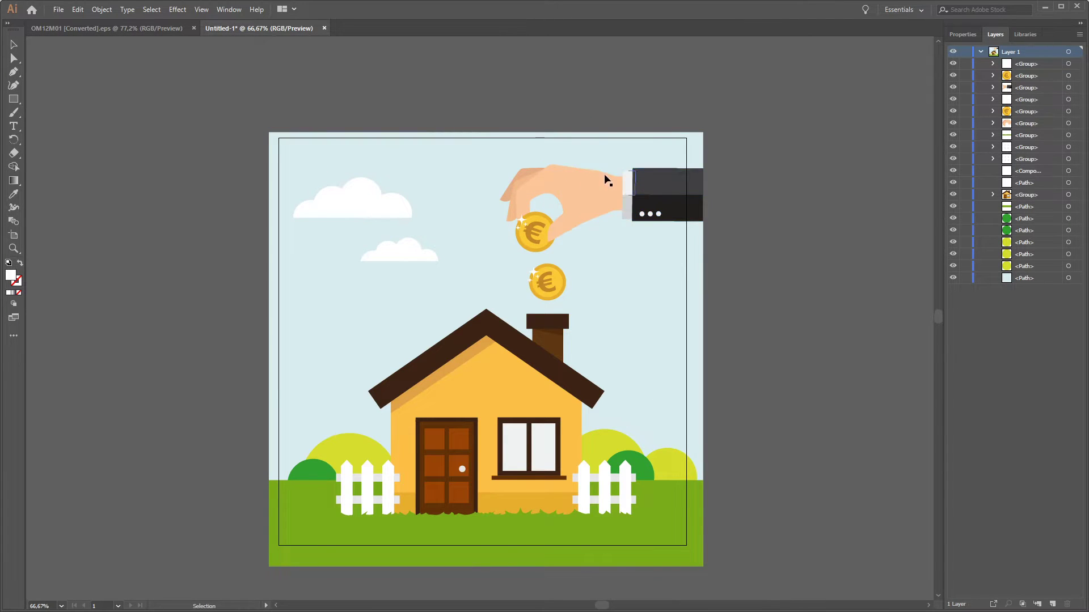
Try grouping the fingers with the arm and sleeve, and inspect the held coin between the fingers.
{"action": "left_click", "coordinate": [543, 191]}
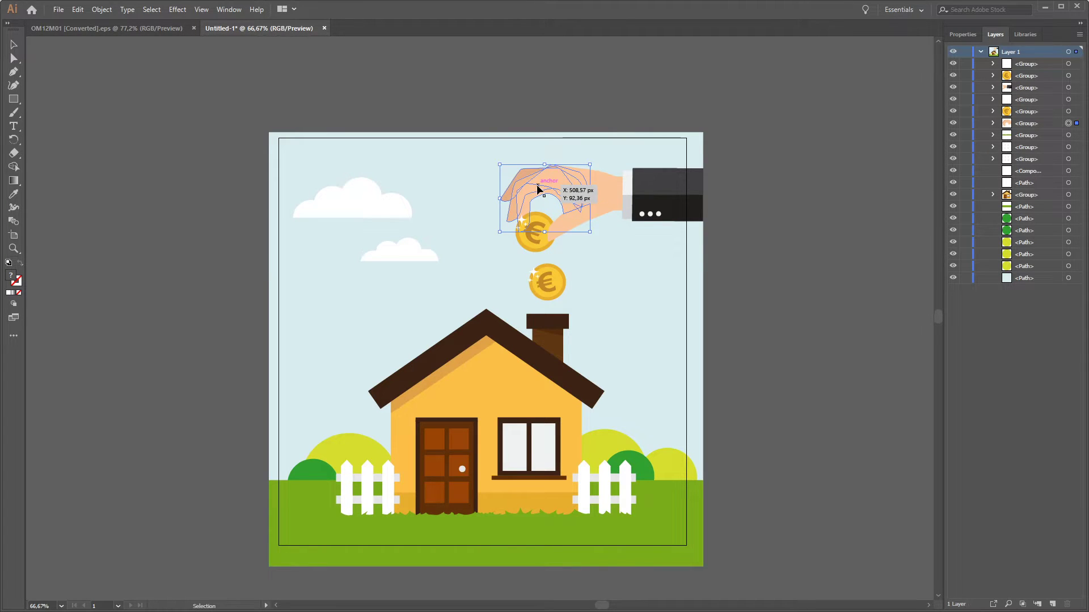
{"action": "left_click", "coordinate": [623, 196], "text": "shift"}
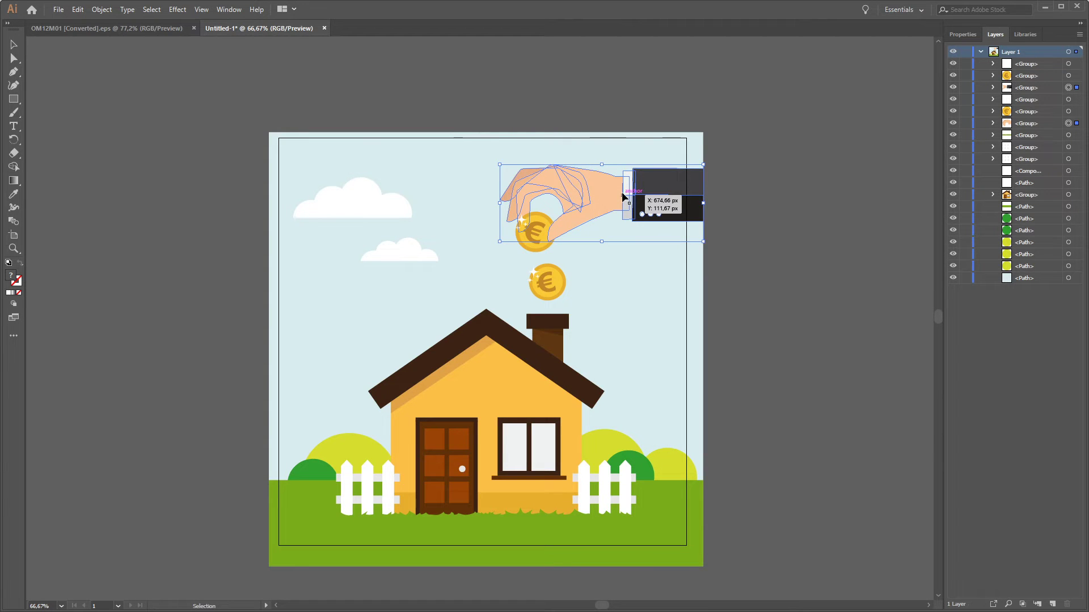
{"action": "key", "text": "ctrl+g"}
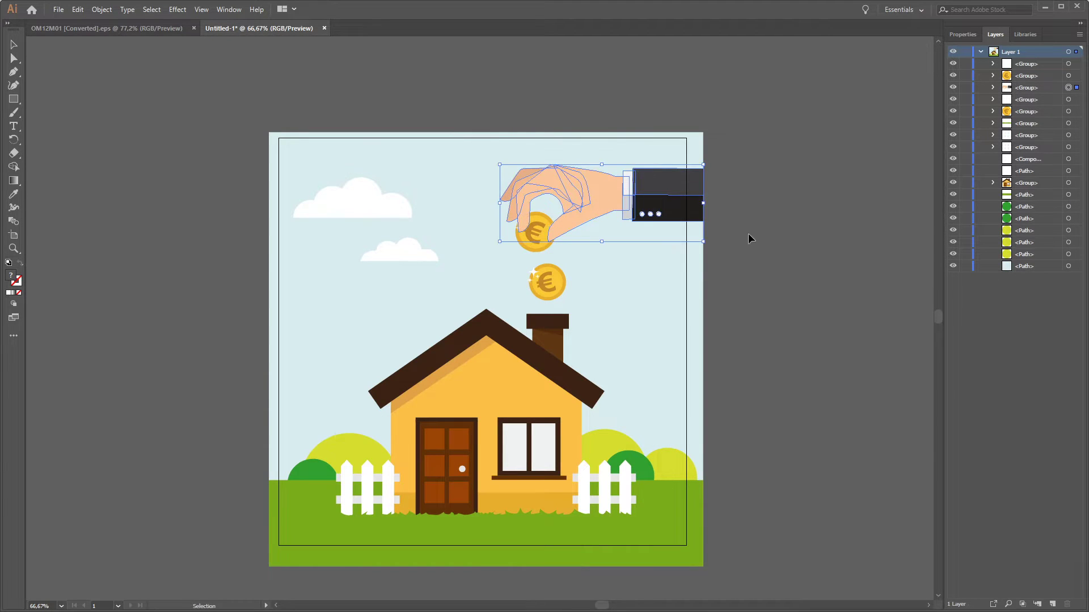
{"action": "left_click", "coordinate": [747, 233]}
{"action": "scroll", "coordinate": [546, 228], "scroll_direction": "up", "scroll_amount": 1}
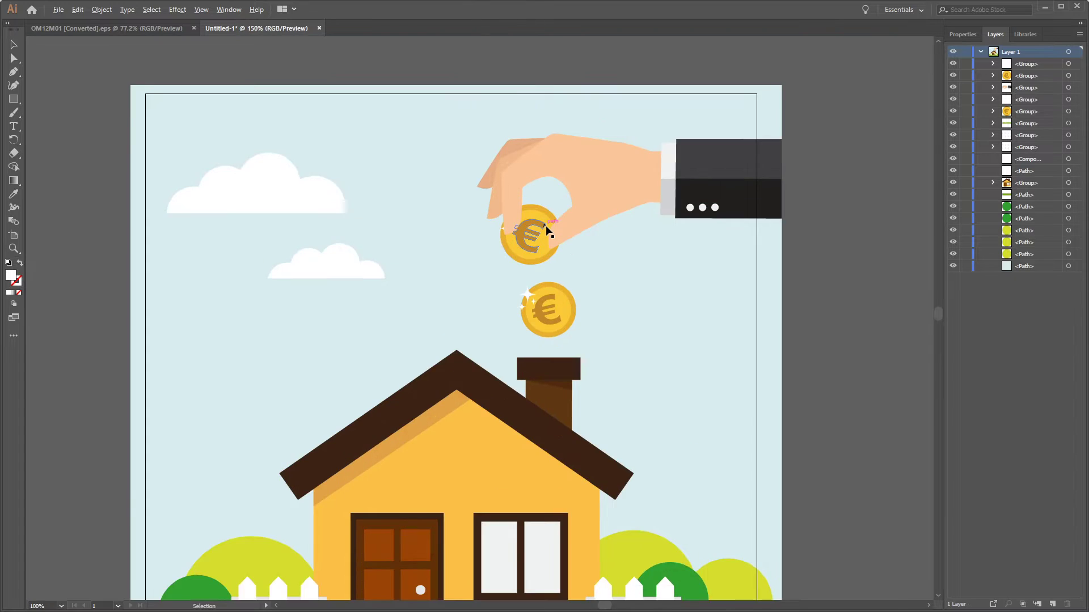
{"action": "scroll", "coordinate": [546, 228], "scroll_direction": "up", "scroll_amount": 1}
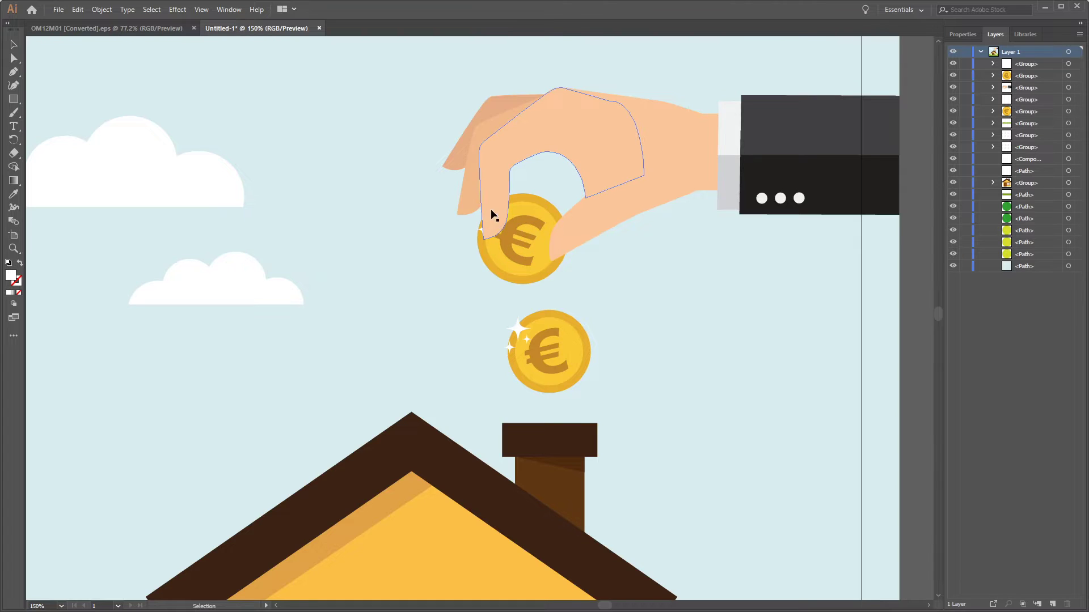
Undo the hand grouping, try grouping the held coin together with the fingers and arm, and undo that as well.
{"action": "key", "text": "a"}
{"action": "left_click", "coordinate": [535, 209]}
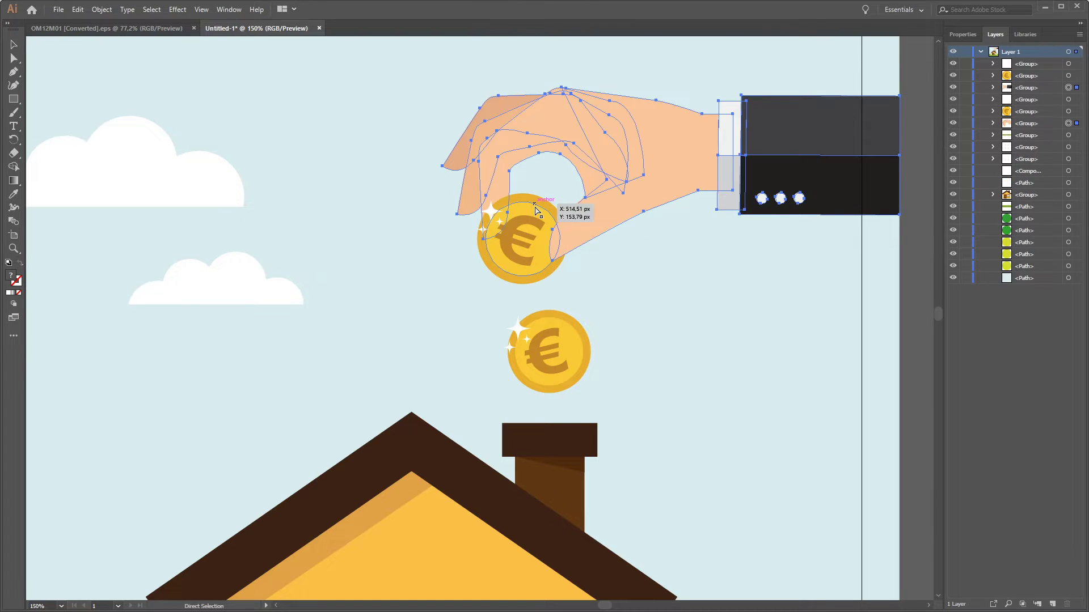
{"action": "key", "text": "ctrl+g"}
{"action": "key", "text": "v"}
{"action": "left_click", "coordinate": [859, 322]}
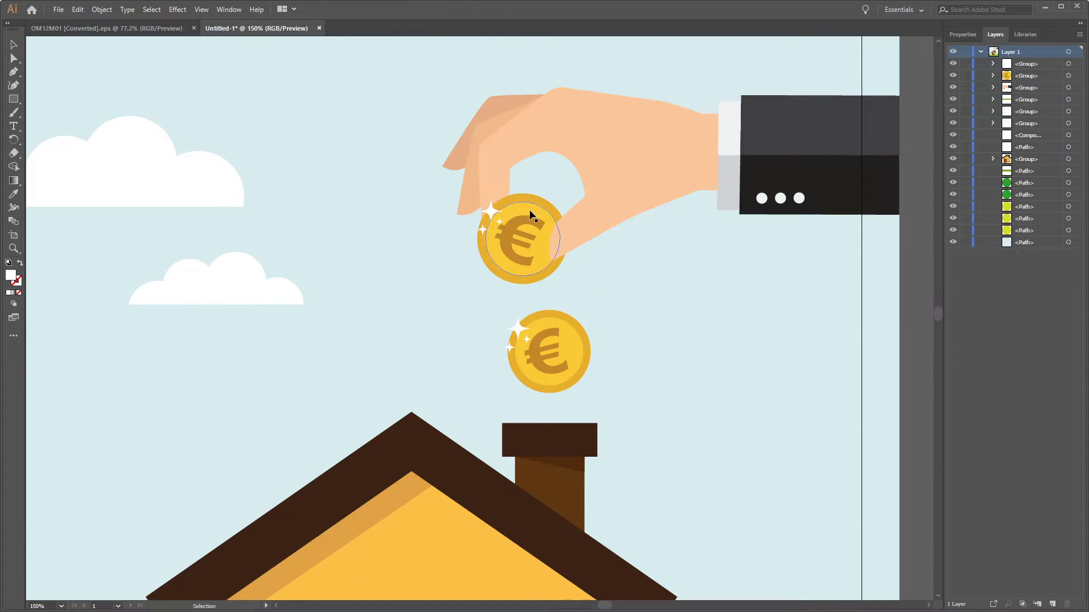
{"action": "left_click", "coordinate": [514, 236]}
{"action": "key", "text": "ctrl+shift+g"}
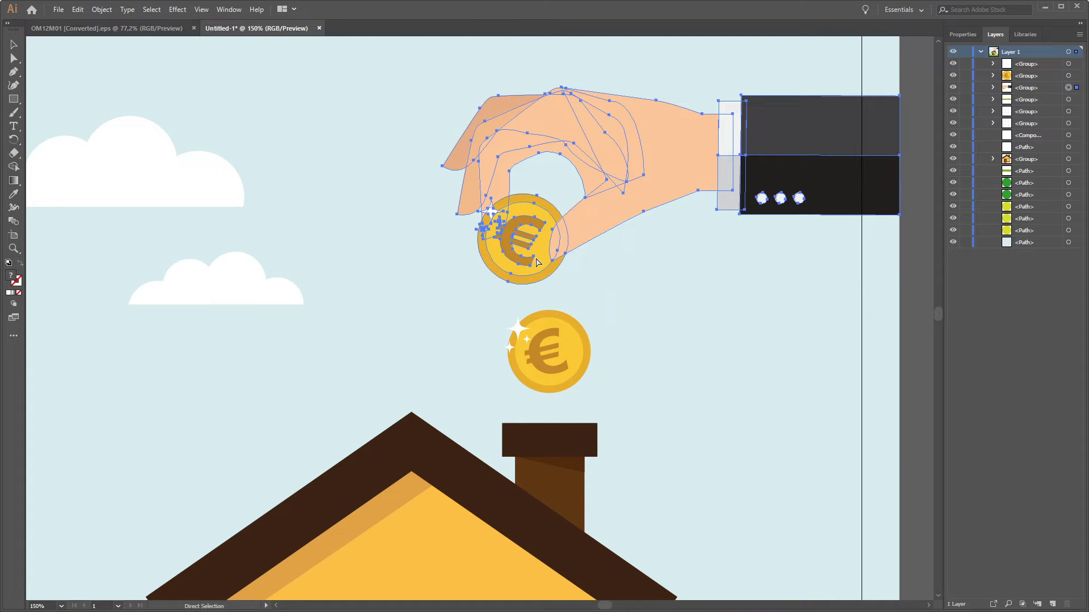
{"action": "left_click", "coordinate": [917, 338]}
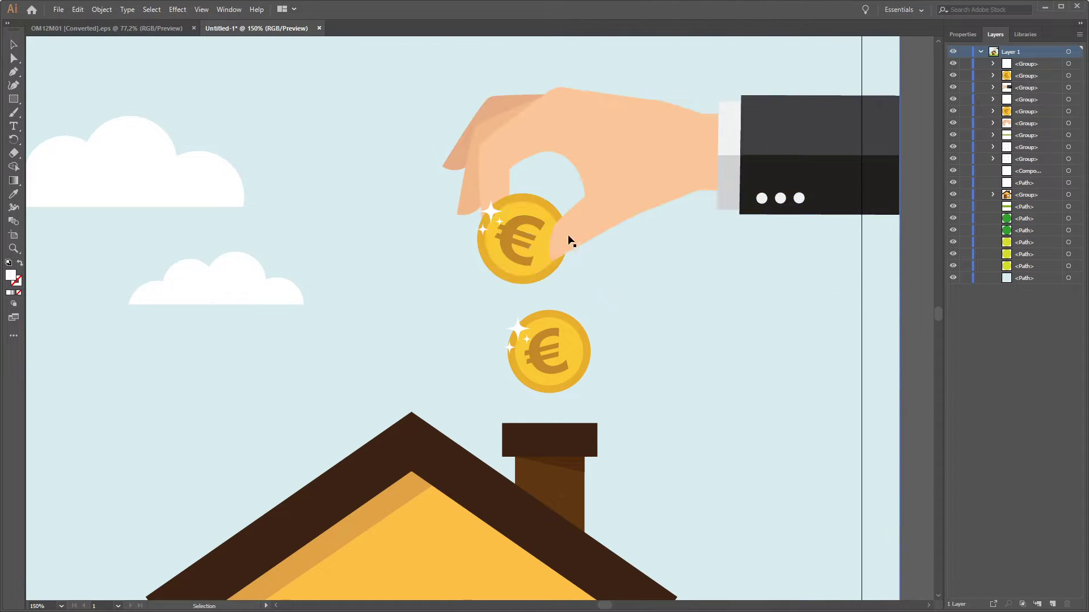
Group the fingers with the arm and sleeve into one hand group, leaving the held coin out.
{"action": "left_click", "coordinate": [533, 236]}
{"action": "left_click", "coordinate": [573, 151]}
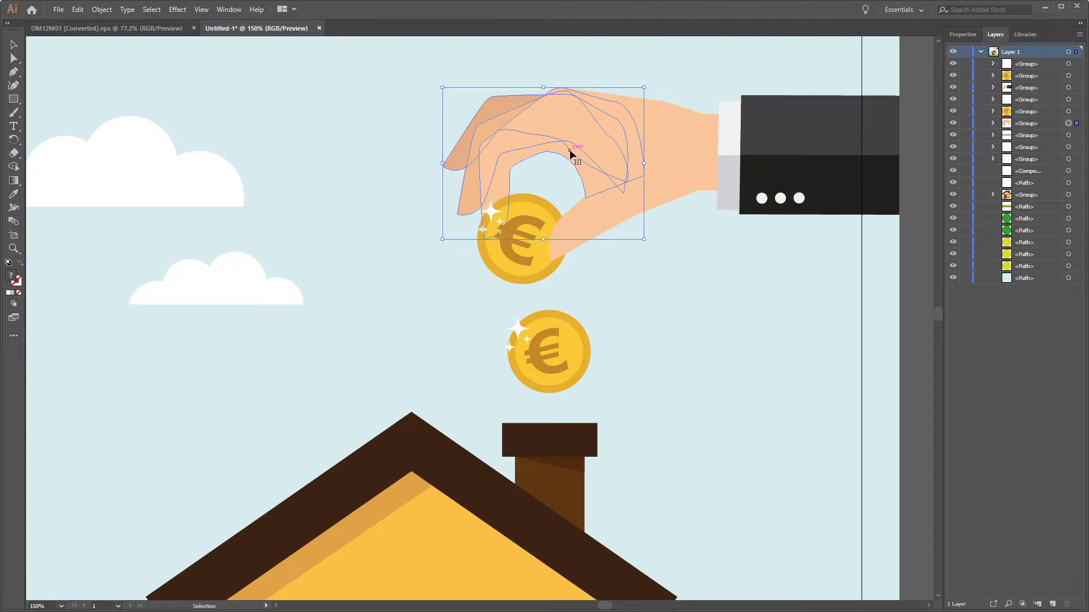
{"action": "left_click", "coordinate": [698, 160], "text": "shift"}
{"action": "key", "text": "ctrl+g"}
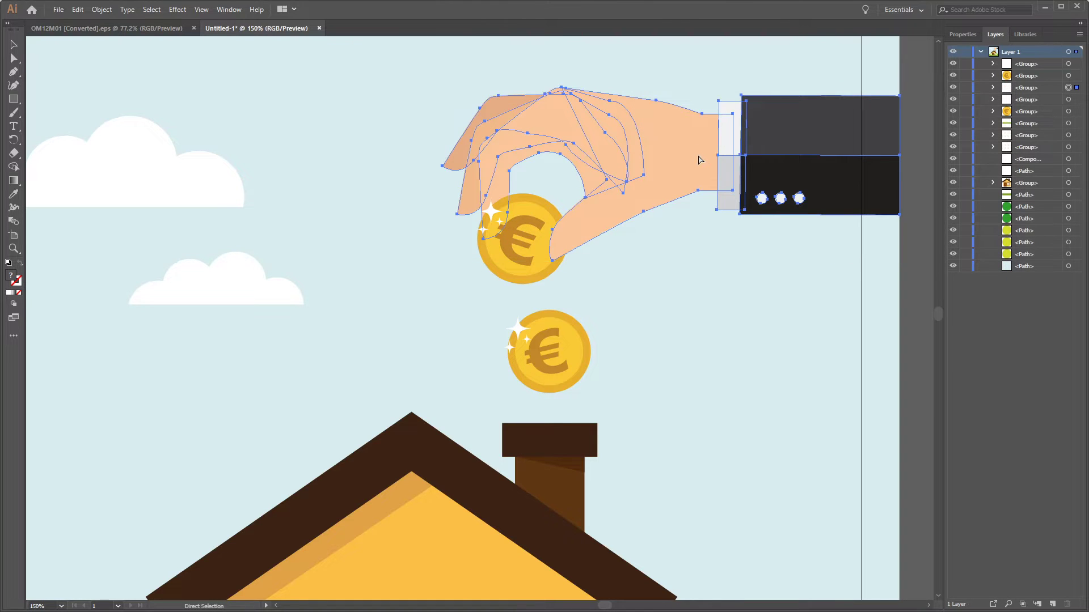
Check that the two clouds can be selected separately, and lock the light-blue sky background path.
{"action": "scroll", "coordinate": [636, 263], "scroll_direction": "right", "scroll_amount": 2}
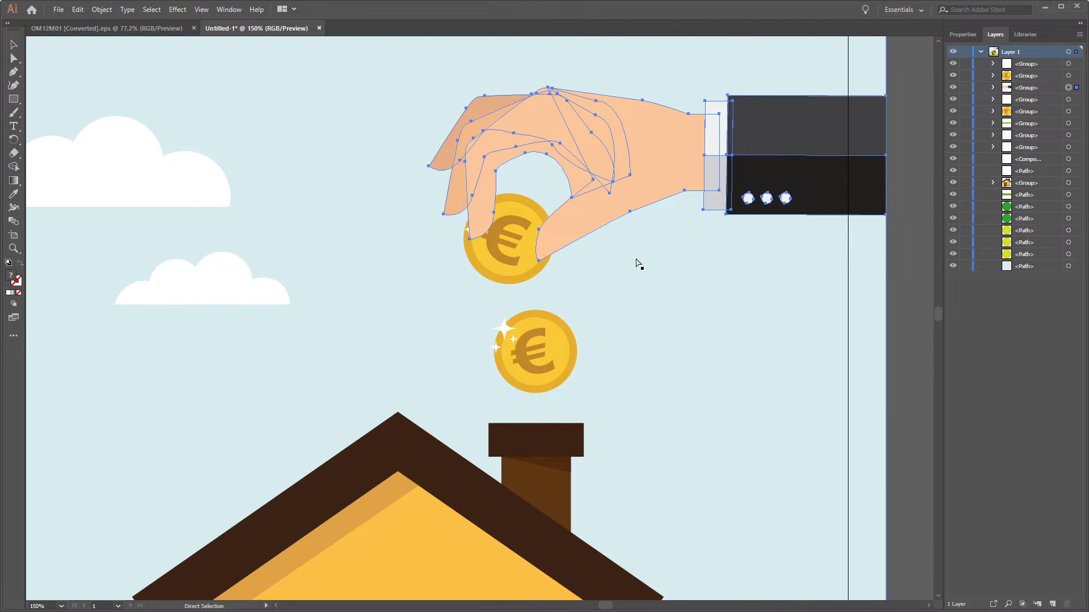
{"action": "scroll", "coordinate": [637, 261], "scroll_direction": "down", "scroll_amount": 1}
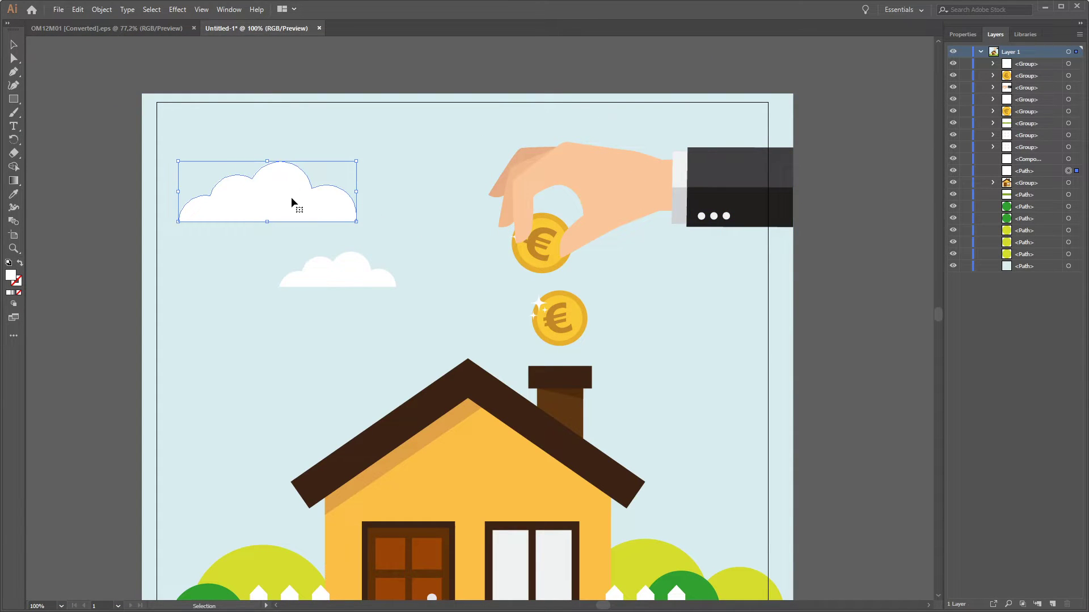
{"action": "left_click", "coordinate": [359, 282]}
{"action": "left_click", "coordinate": [333, 349]}
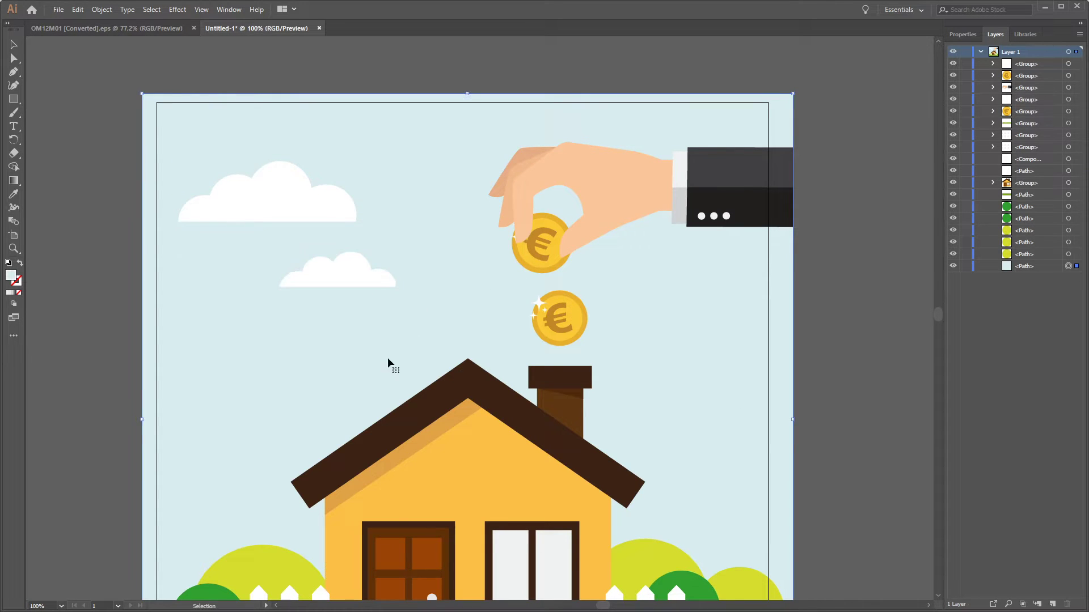
{"action": "left_click", "coordinate": [965, 267]}
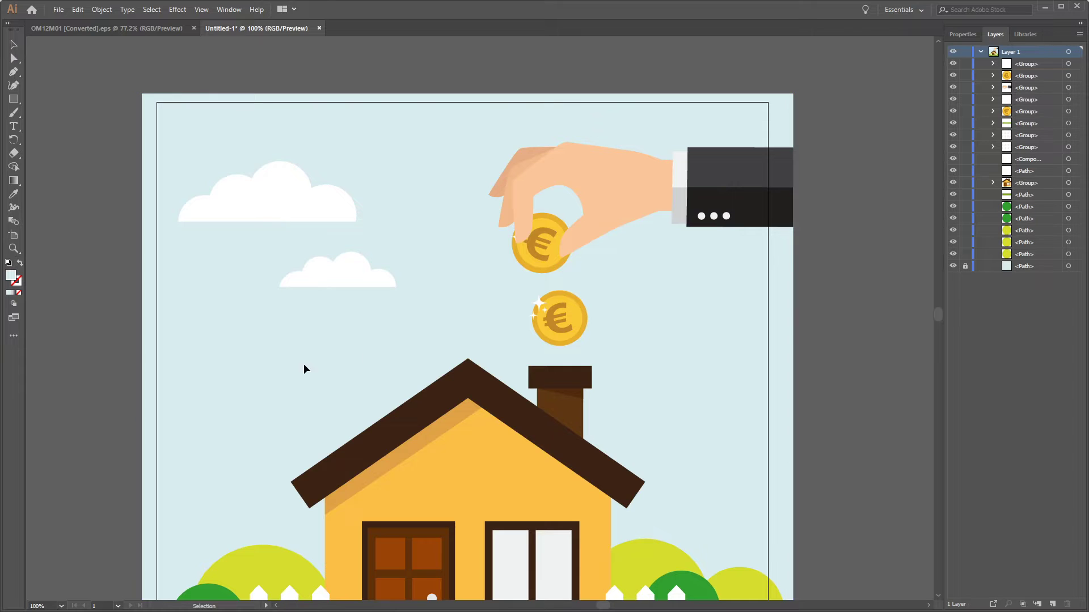
Test moving the whole house as one group, undo the move, and ungroup the house into its parts.
{"action": "left_click_drag", "start_coordinate": [413, 315], "coordinate": [389, 170]}
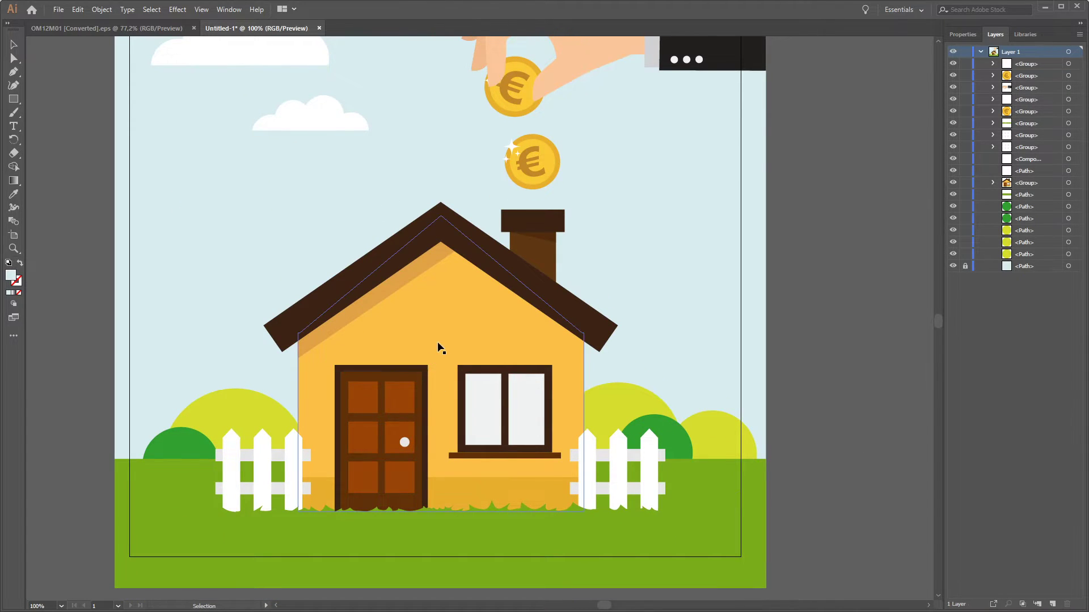
{"action": "left_click_drag", "start_coordinate": [505, 365], "coordinate": [300, 260]}
{"action": "key", "text": "a"}
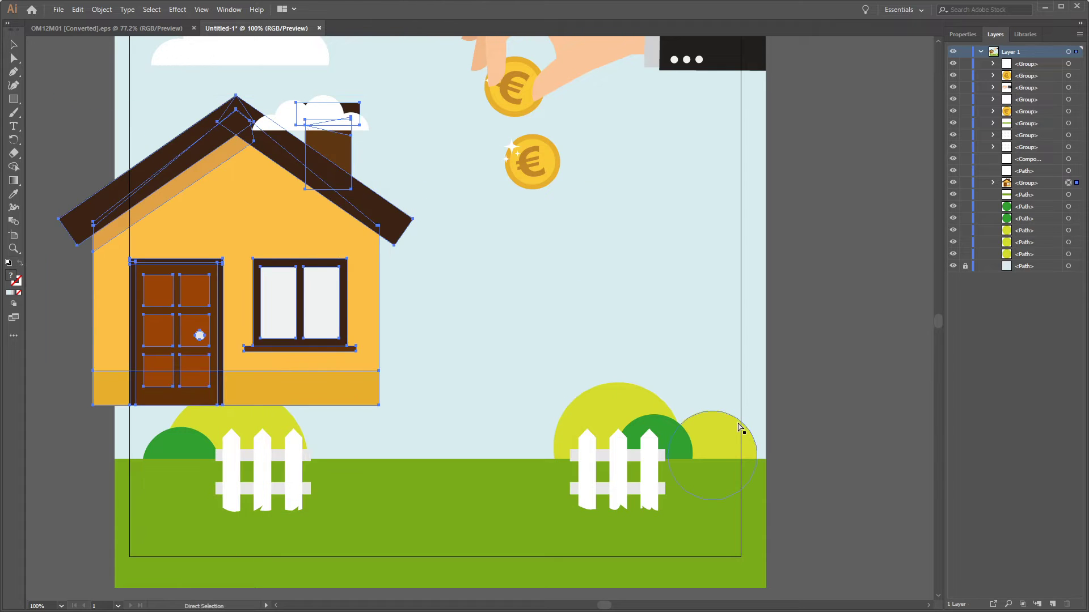
{"action": "key", "text": "ctrl+z"}
{"action": "key", "text": "v"}
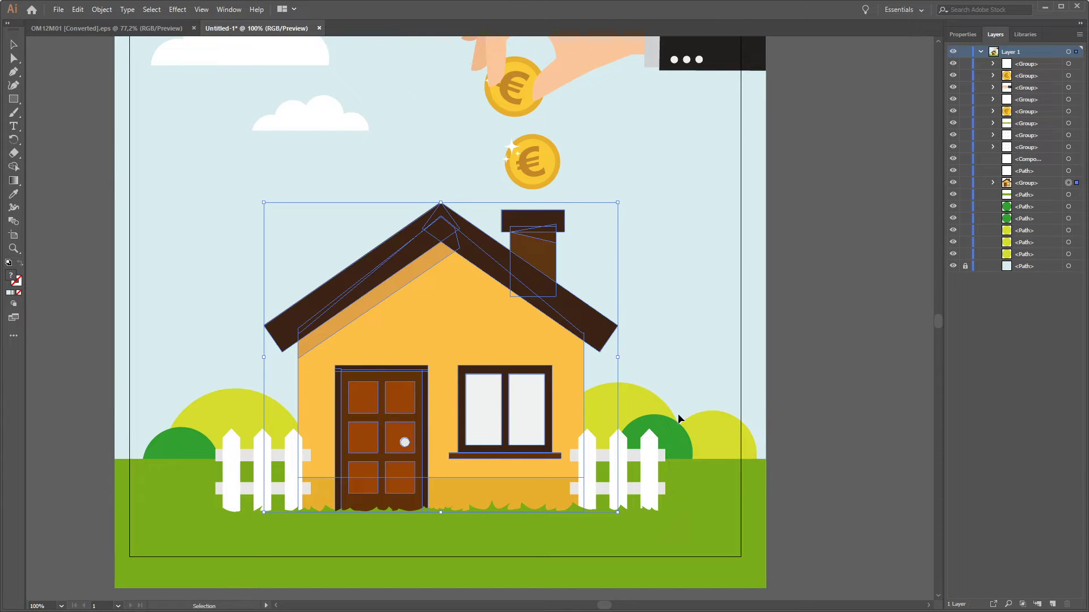
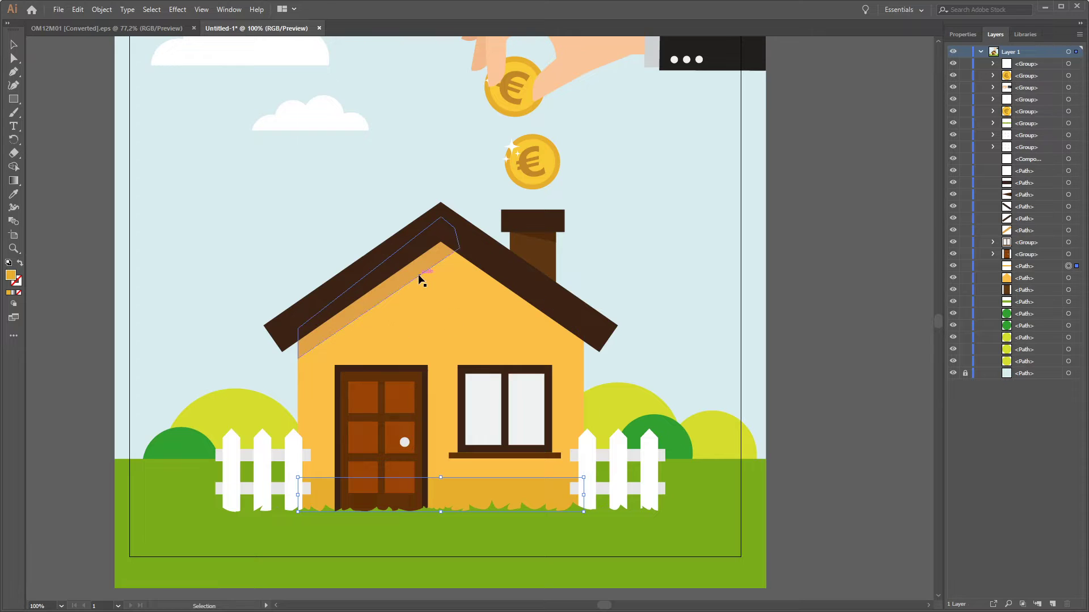
Group the house's base strip, yellow wall, roof shadow and both roof slopes, after testing the selection with a move and undoing it.
{"action": "left_click", "coordinate": [836, 457]}
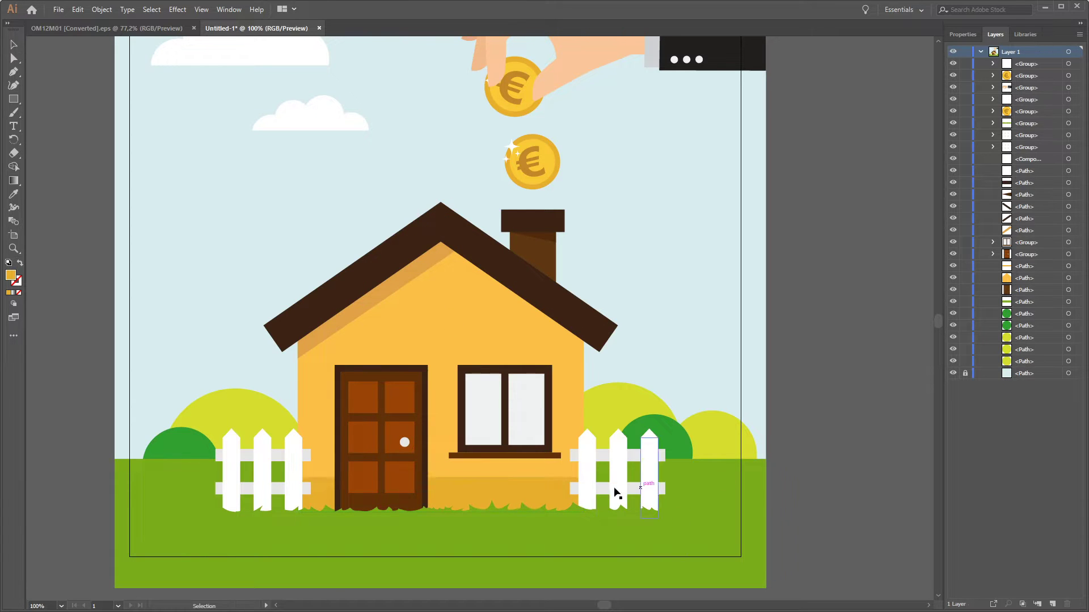
{"action": "left_click", "coordinate": [495, 486]}
{"action": "key", "text": "a"}
{"action": "left_click_drag", "start_coordinate": [531, 495], "coordinate": [529, 482]}
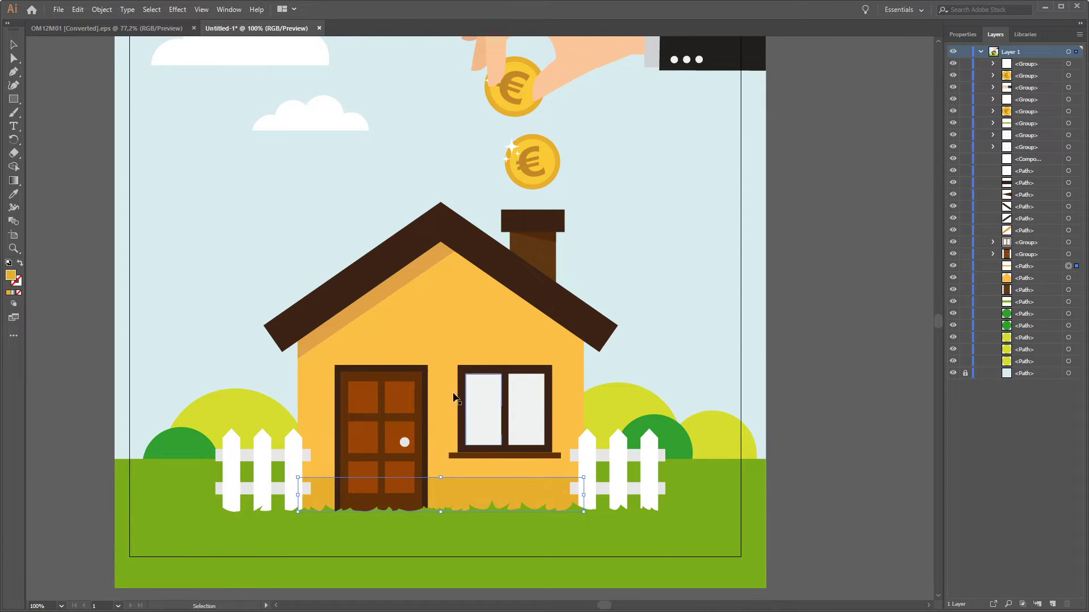
{"action": "left_click", "coordinate": [433, 337], "text": "shift"}
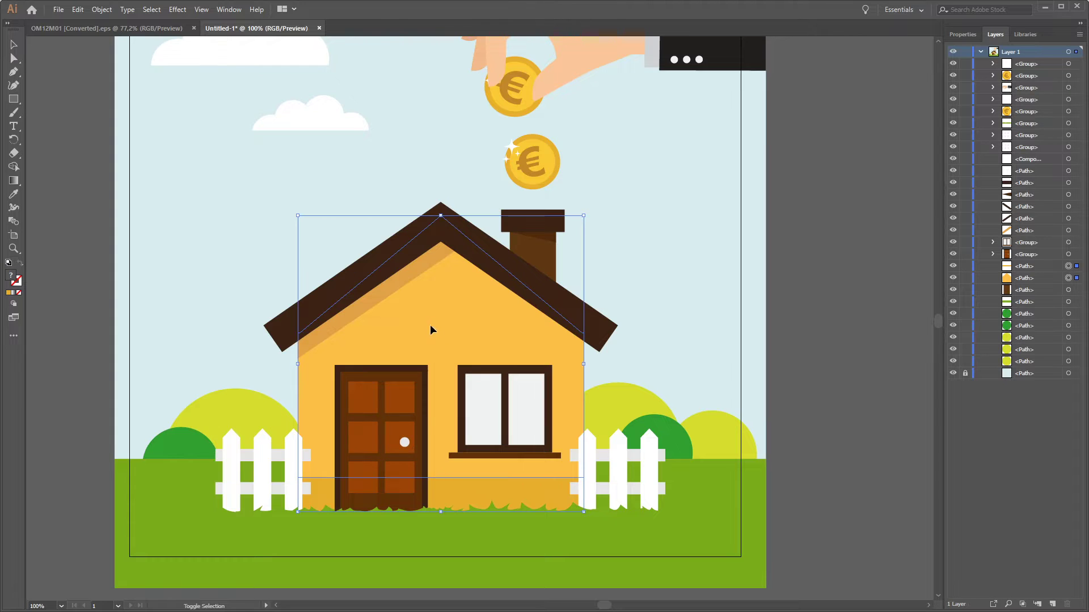
{"action": "left_click", "coordinate": [409, 276], "text": "shift"}
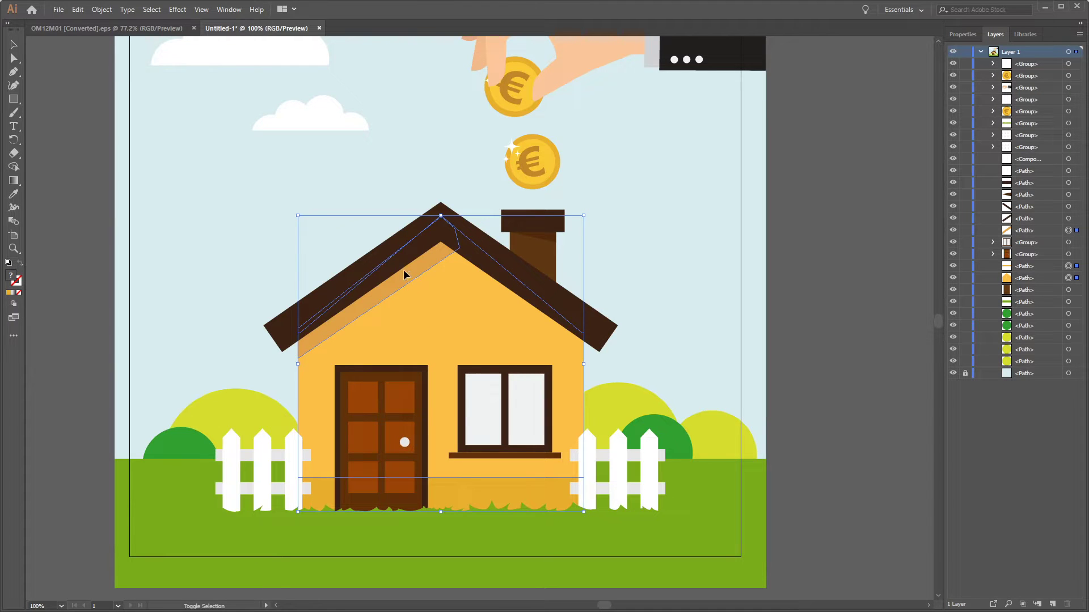
{"action": "left_click", "coordinate": [361, 274], "text": "shift"}
{"action": "left_click", "coordinate": [571, 323], "text": "shift"}
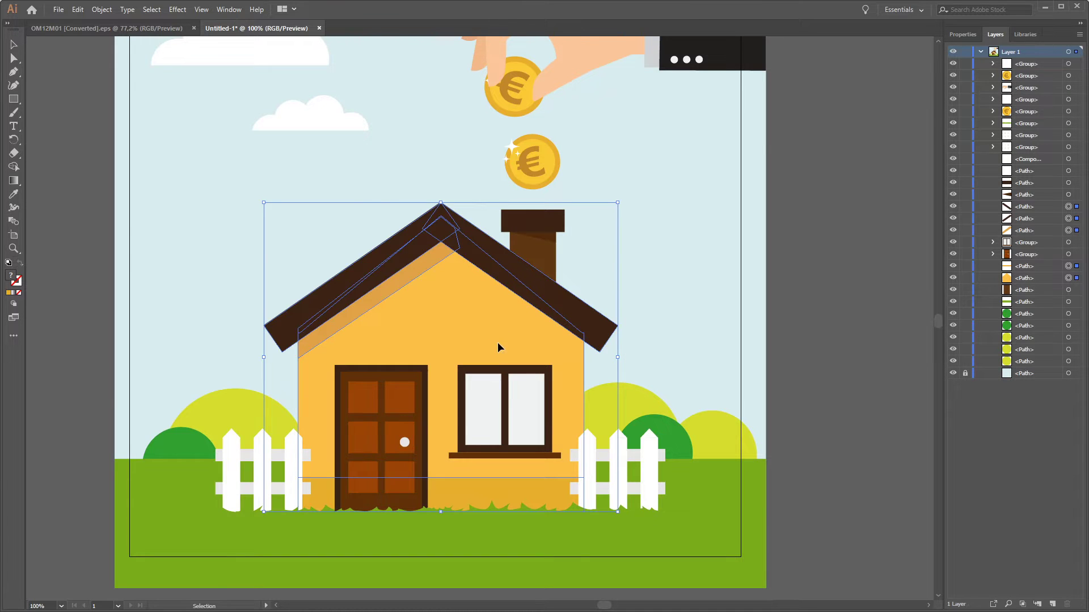
{"action": "left_click_drag", "start_coordinate": [498, 342], "coordinate": [317, 230]}
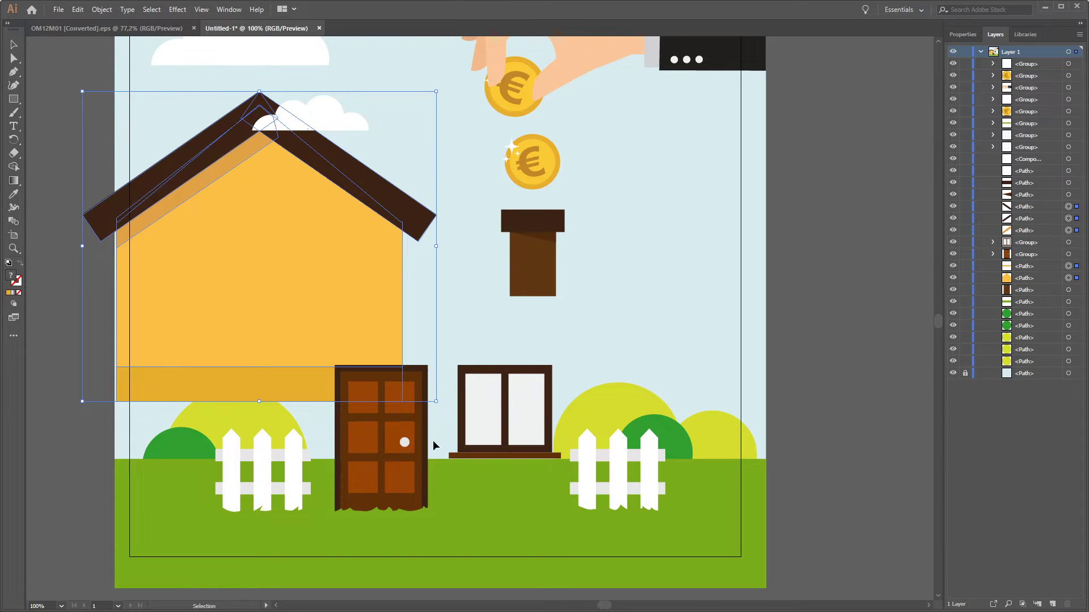
{"action": "key", "text": "ctrl+z"}
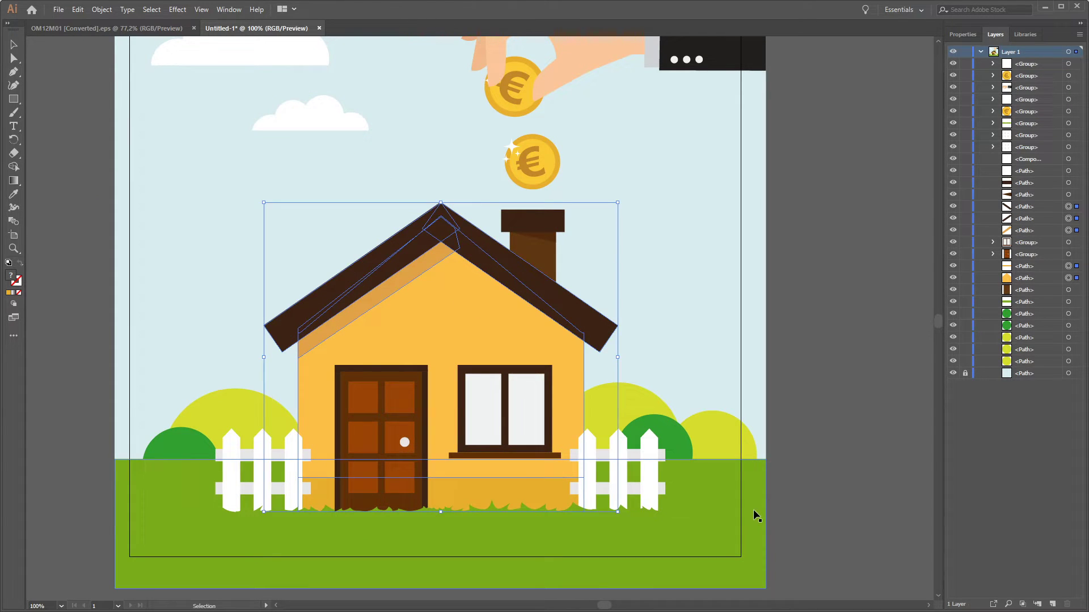
{"action": "key", "text": "ctrl+g"}
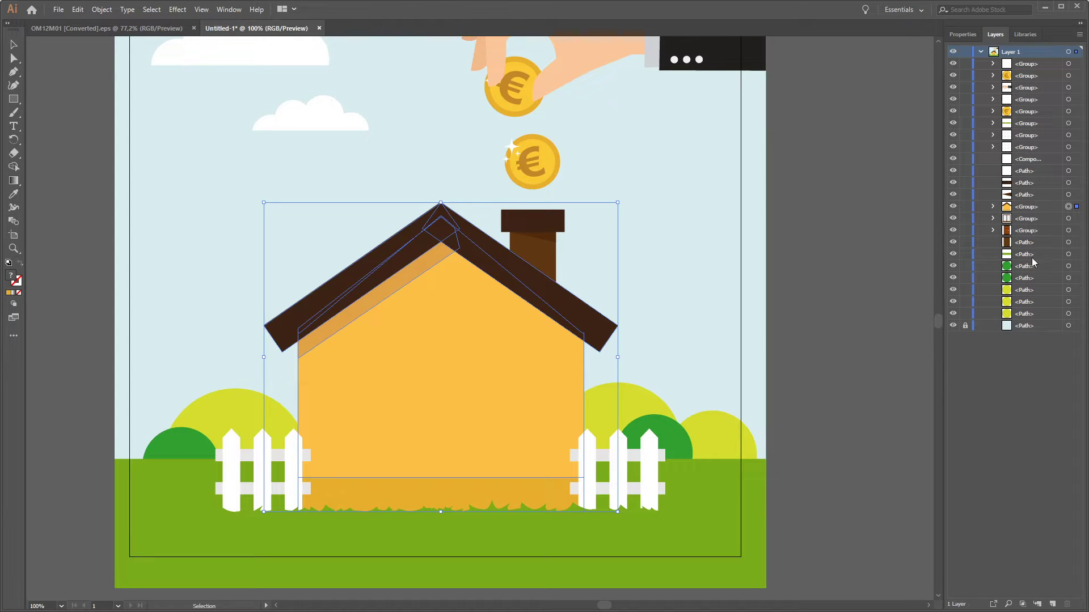
Reorder the house-body group below the window, door and chimney body, and place the brown chimney body path beneath that group.
{"action": "left_click", "coordinate": [1026, 209]}
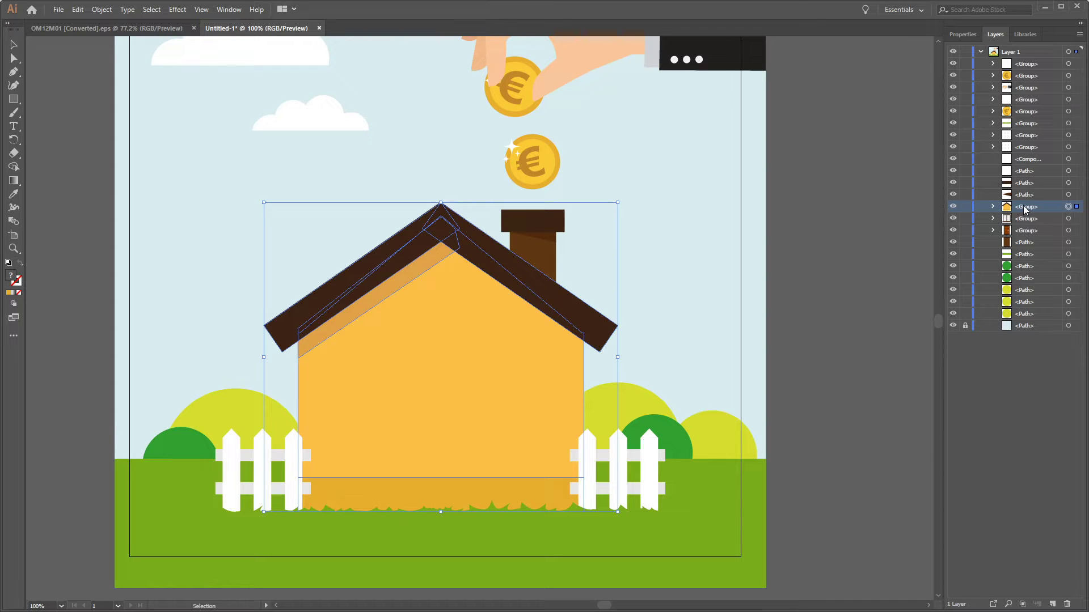
{"action": "left_click_drag", "start_coordinate": [1024, 211], "coordinate": [1025, 248]}
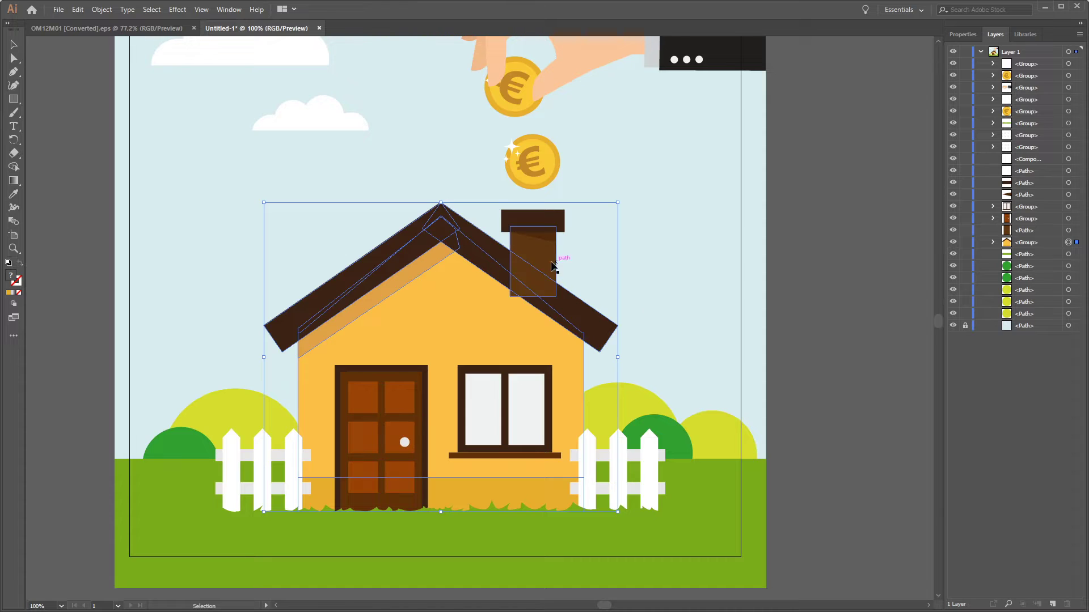
{"action": "left_click", "coordinate": [1024, 231]}
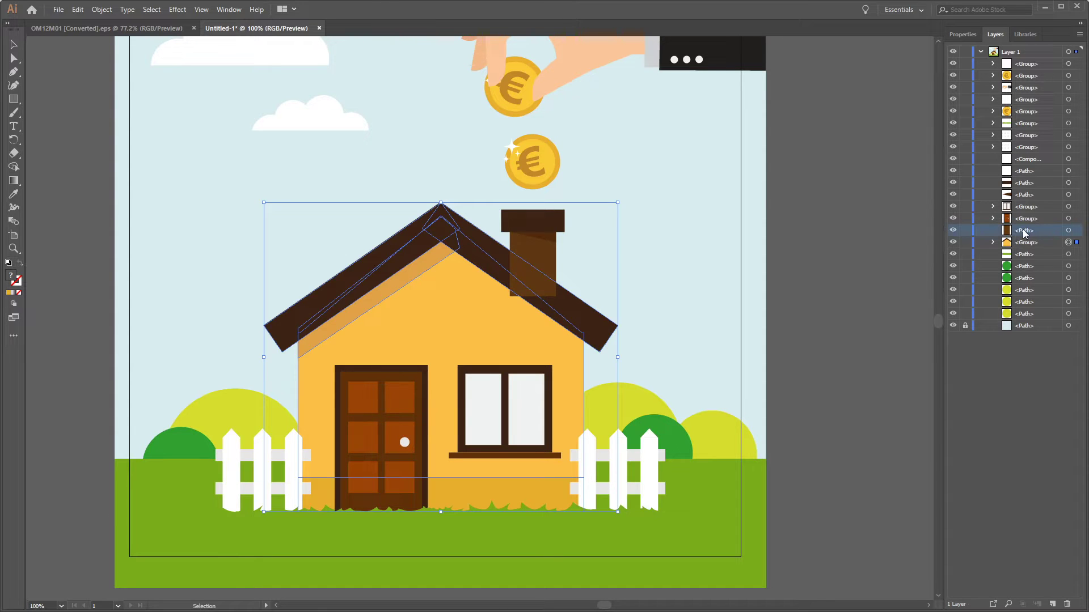
{"action": "left_click_drag", "start_coordinate": [1025, 231], "coordinate": [1024, 250]}
{"action": "left_click", "coordinate": [849, 421]}
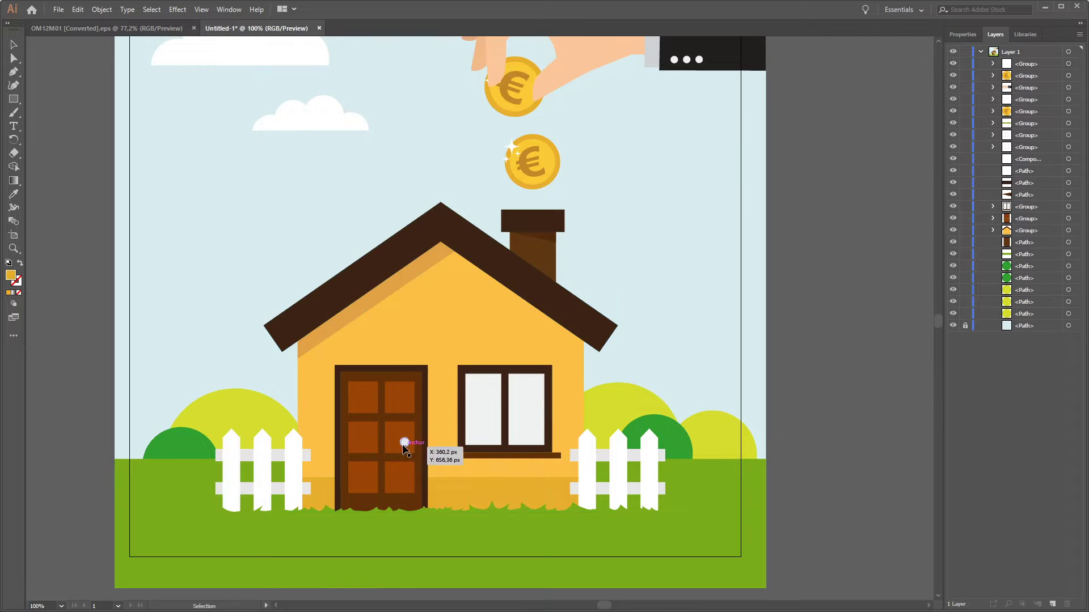
Check that the door, the window and the house body can each be selected as separate groups.
{"action": "left_click", "coordinate": [363, 443]}
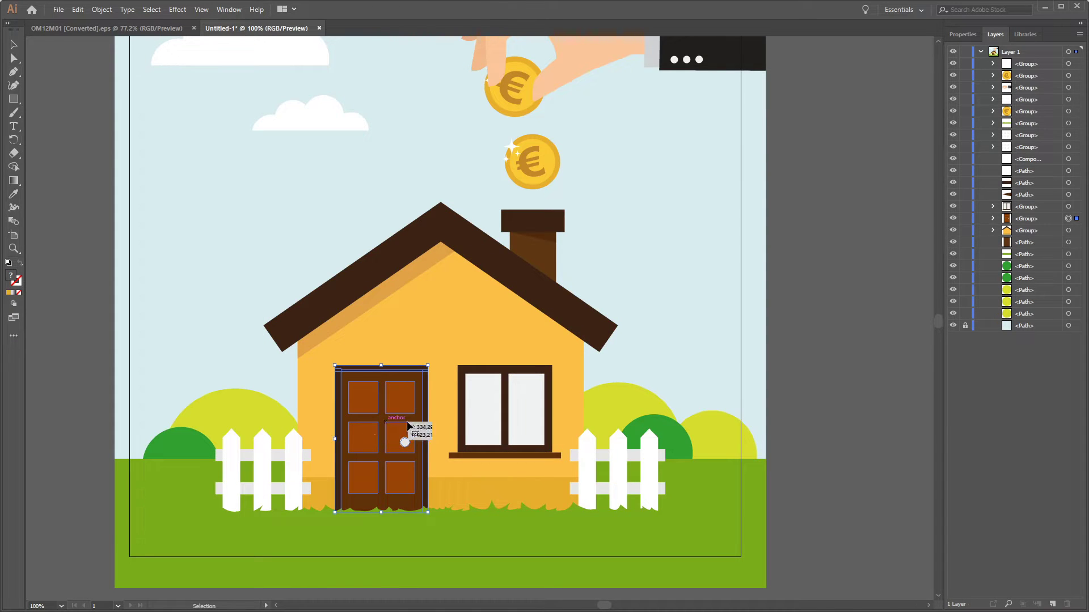
{"action": "left_click", "coordinate": [482, 412]}
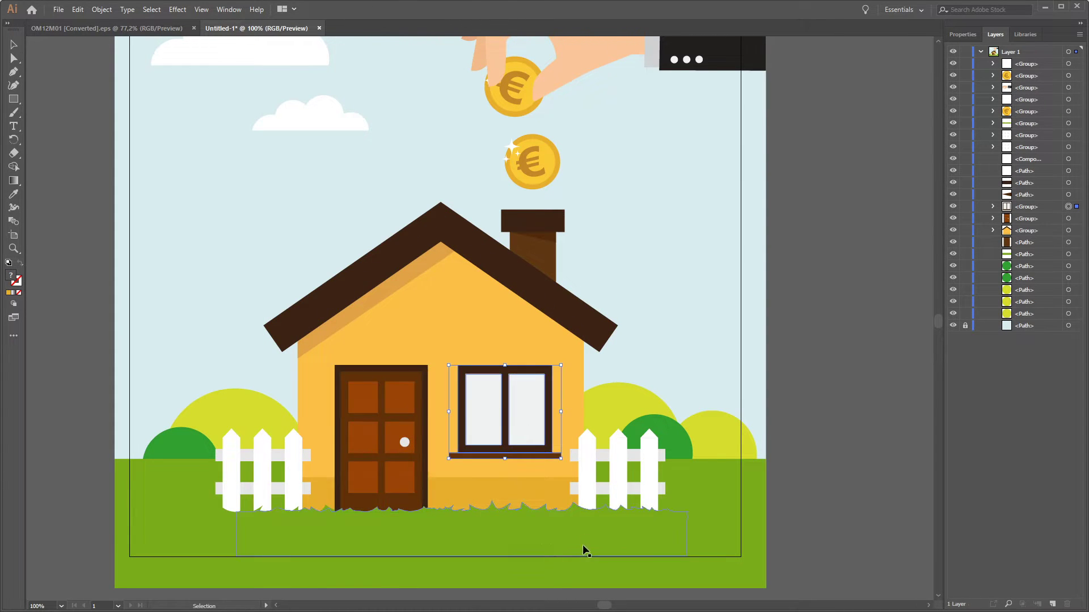
{"action": "left_click", "coordinate": [456, 349]}
Group the chimney's body, cap and shadow, after testing the selection with a move and undoing it.
{"action": "left_click", "coordinate": [528, 222]}
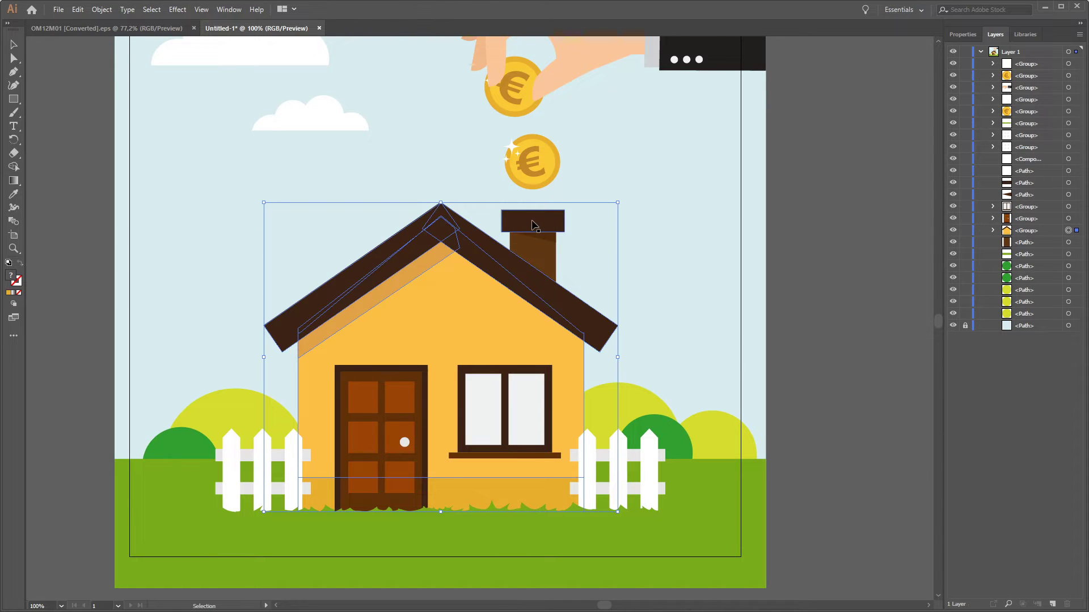
{"action": "left_click", "coordinate": [545, 259]}
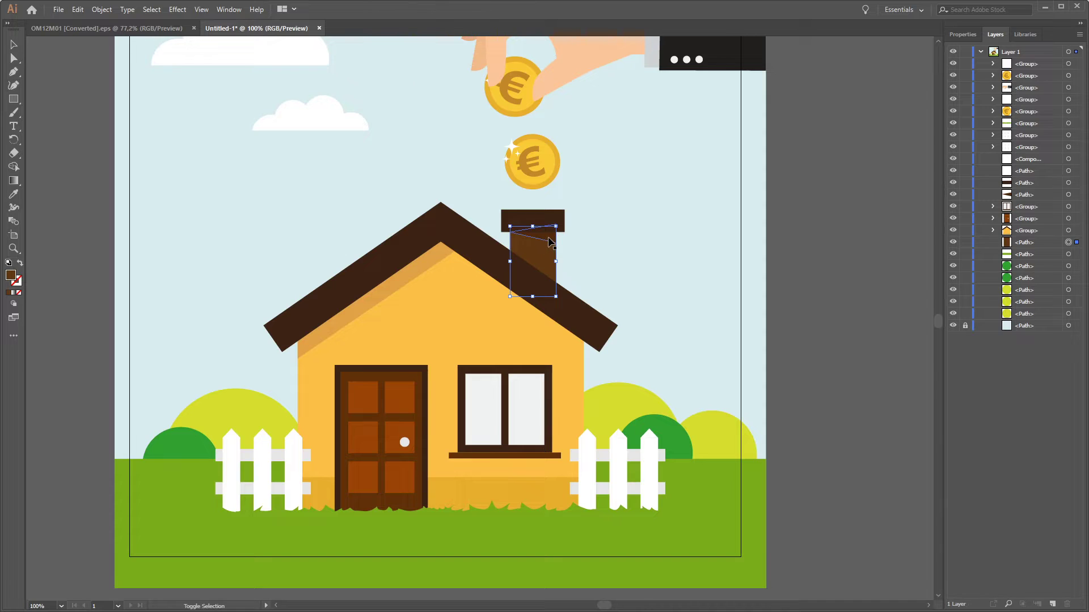
{"action": "left_click", "coordinate": [539, 224], "text": "shift"}
{"action": "left_click", "coordinate": [540, 224], "text": "shift"}
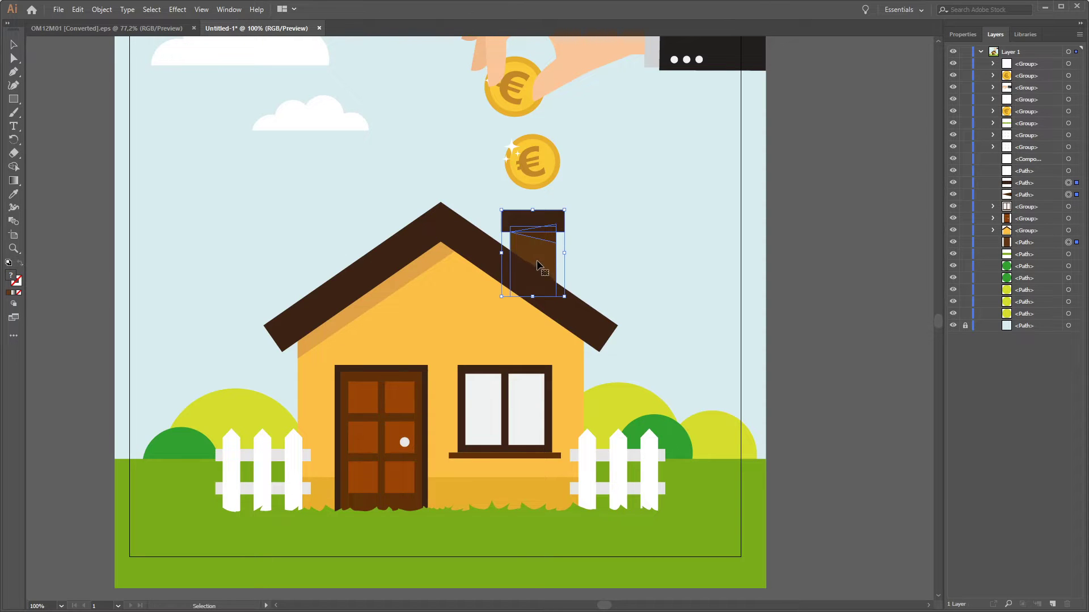
{"action": "left_click_drag", "start_coordinate": [553, 252], "coordinate": [621, 169]}
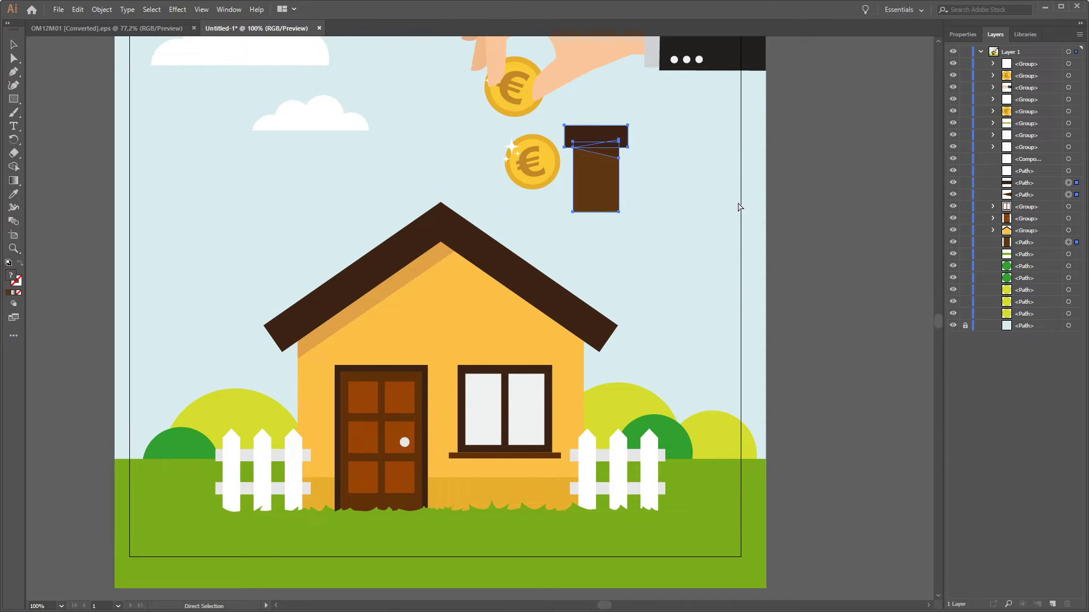
{"action": "key", "text": "ctrl+z"}
{"action": "key", "text": "ctrl+g"}
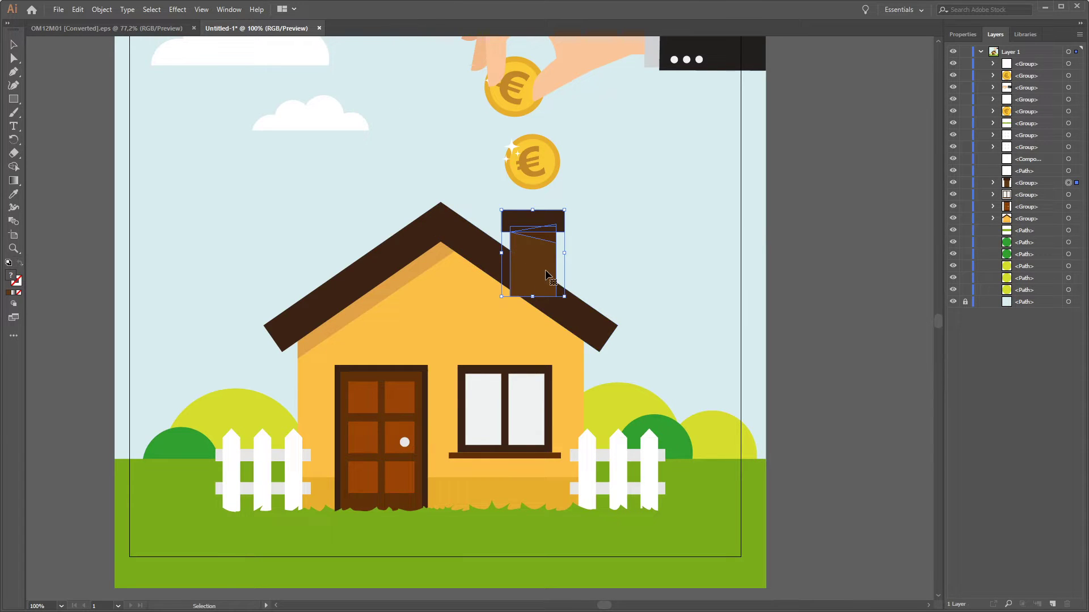
Place the chimney group directly beneath the house-body group in the stacking order and clear the selection.
{"action": "left_click", "coordinate": [1027, 184]}
{"action": "left_click_drag", "start_coordinate": [1027, 184], "coordinate": [1027, 224]}
{"action": "left_click", "coordinate": [901, 465]}
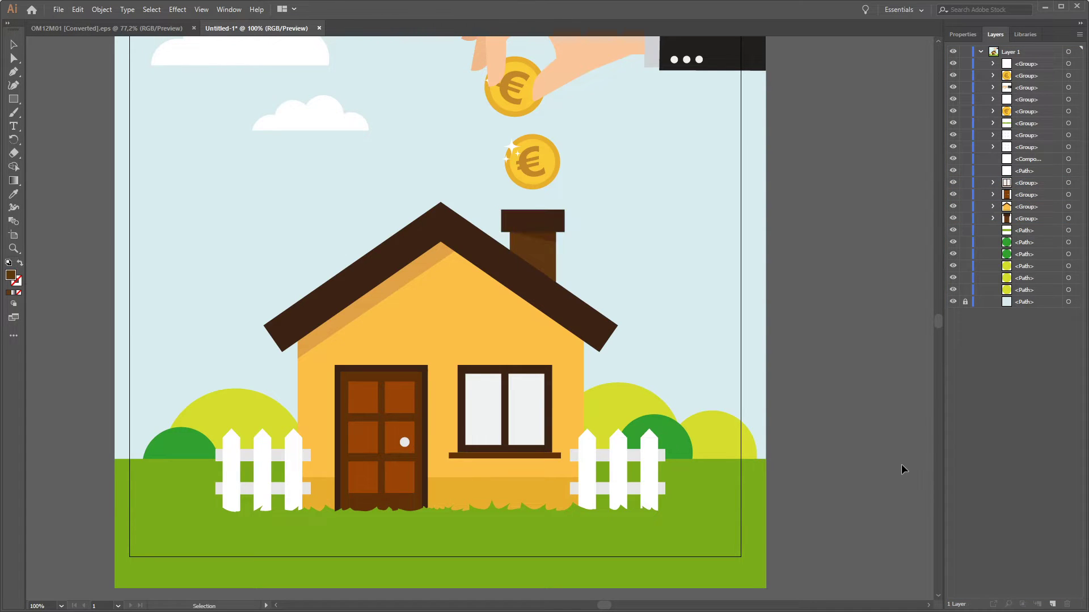
Combine the two white fences on either side of the house into one group.
{"action": "left_click", "coordinate": [652, 477]}
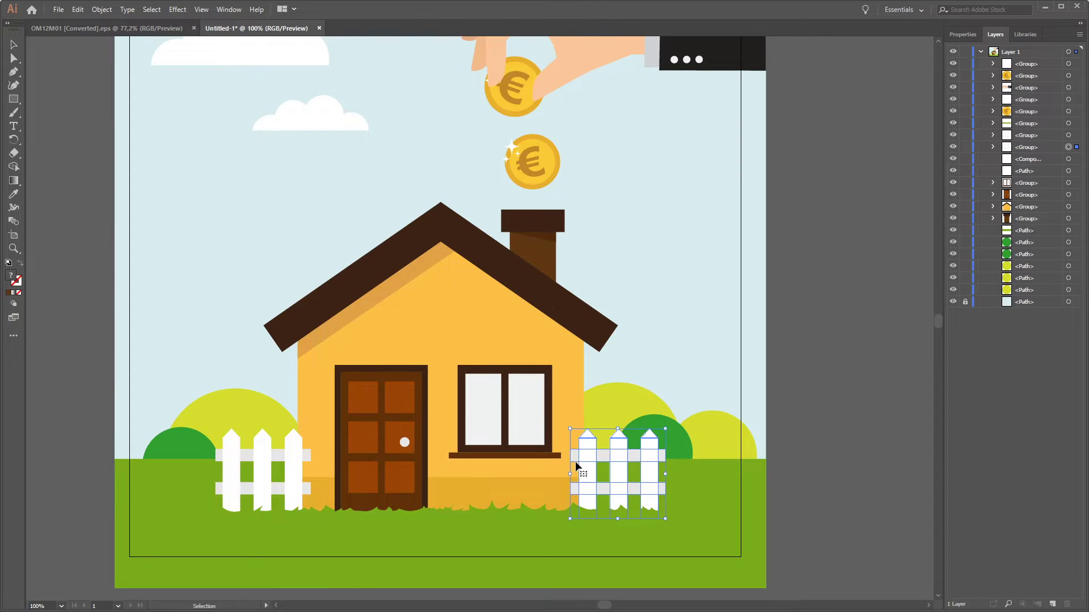
{"action": "left_click", "coordinate": [296, 470]}
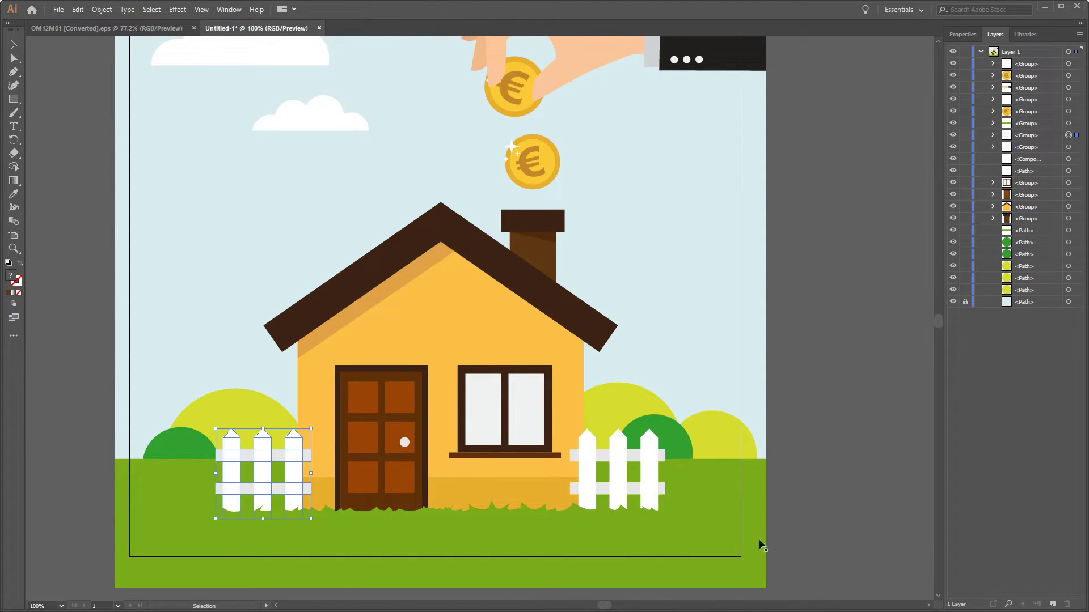
{"action": "left_click", "coordinate": [652, 455]}
{"action": "left_click", "coordinate": [293, 468], "text": "shift"}
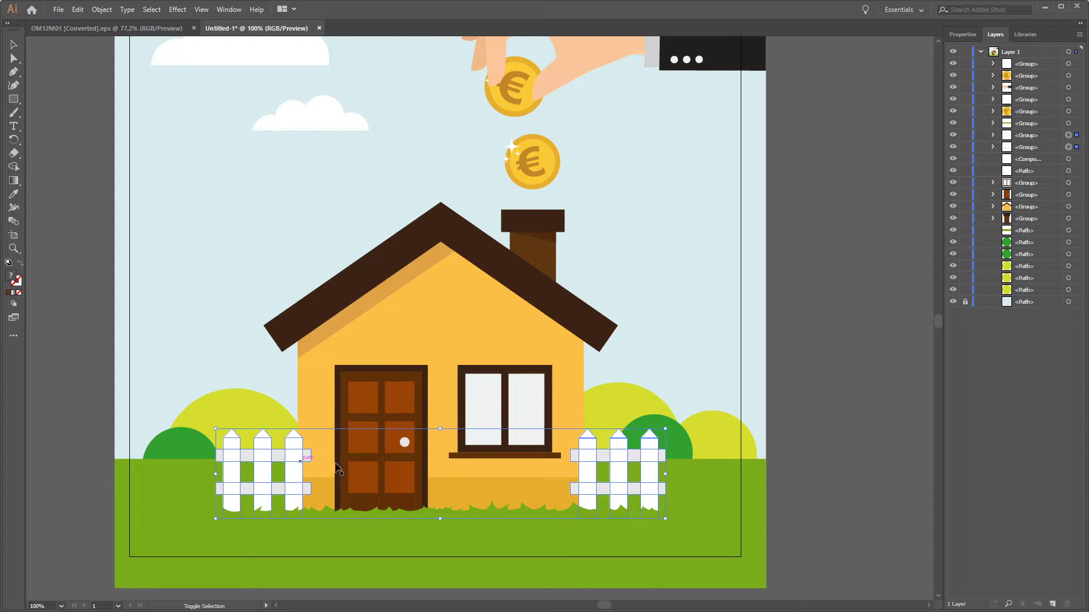
{"action": "key", "text": "a"}
{"action": "key", "text": "ctrl+g"}
{"action": "key", "text": "v"}
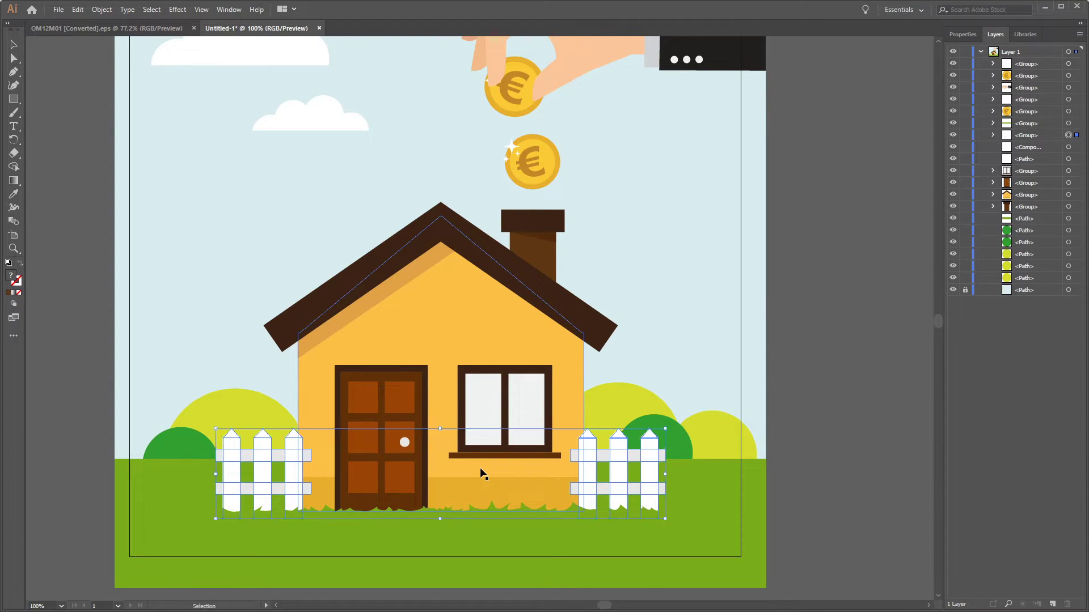
Group all five green and yellow bushes behind the house, after testing the selection with a move and undoing it.
{"action": "left_click", "coordinate": [735, 449]}
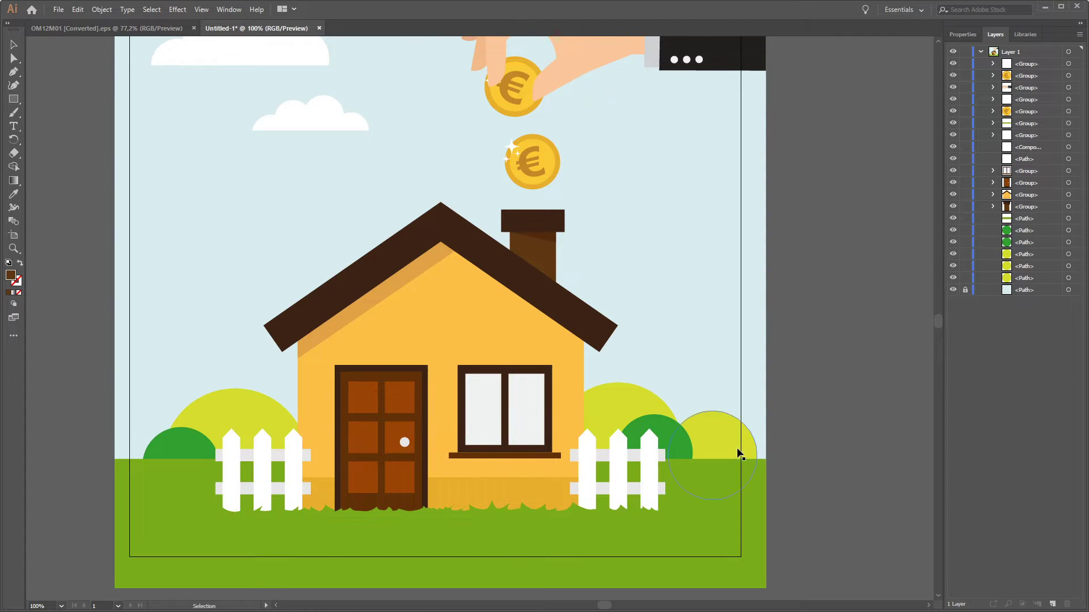
{"action": "left_click", "coordinate": [641, 422], "text": "shift"}
{"action": "left_click", "coordinate": [612, 397], "text": "shift"}
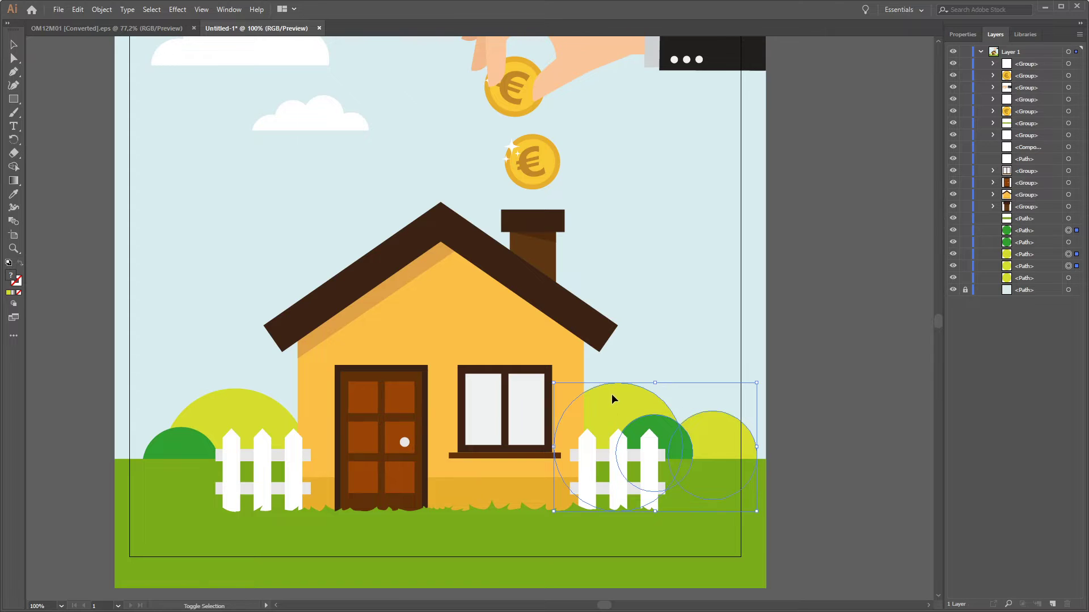
{"action": "left_click", "coordinate": [253, 416], "text": "shift"}
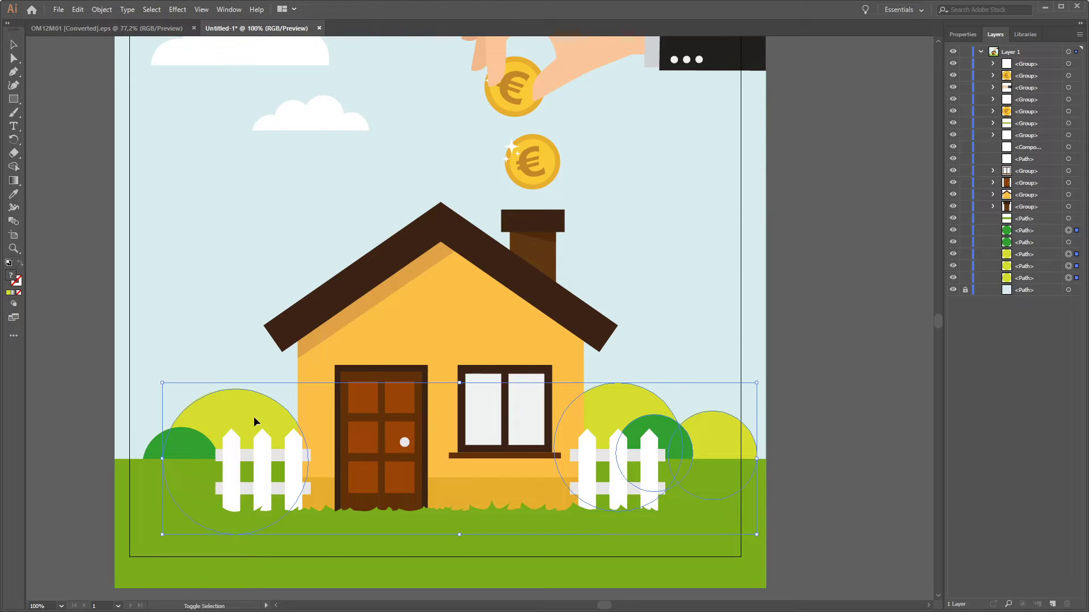
{"action": "left_click", "coordinate": [195, 444], "text": "shift"}
{"action": "left_click_drag", "start_coordinate": [255, 418], "coordinate": [123, 362]}
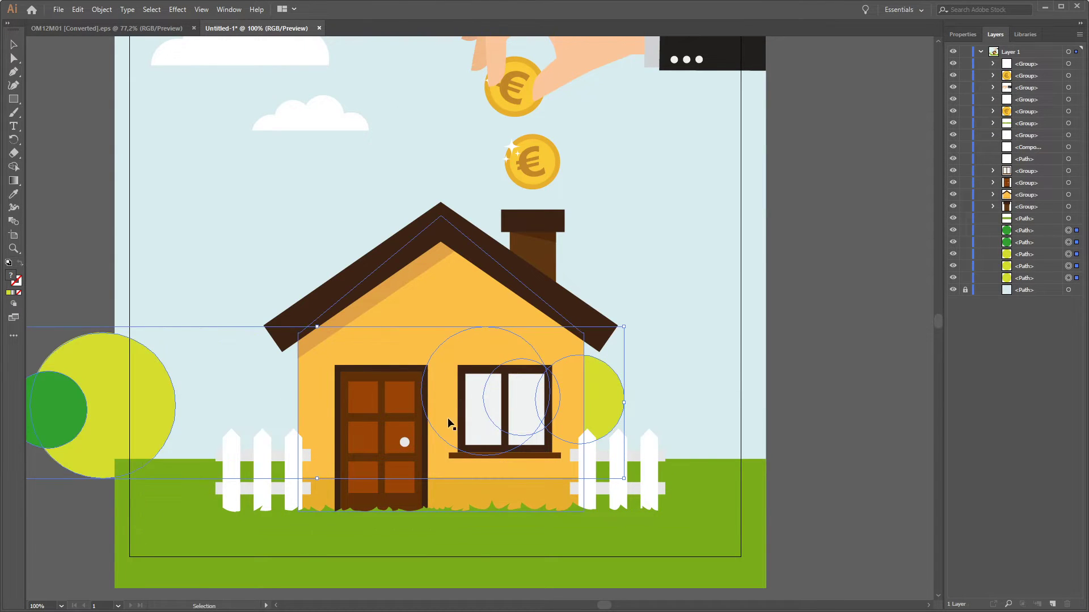
{"action": "key", "text": "ctrl+z"}
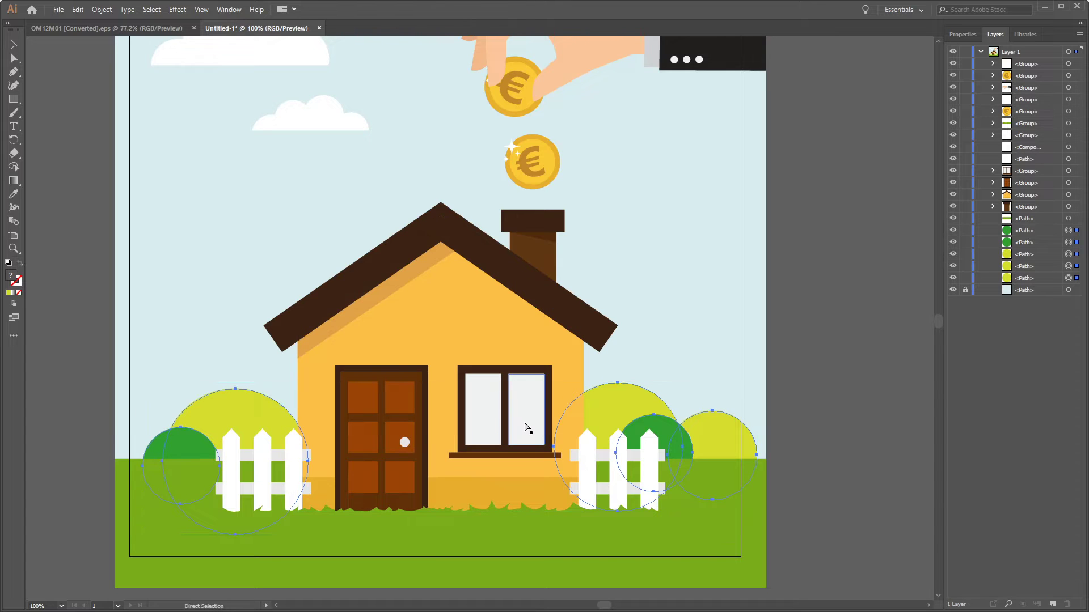
{"action": "key", "text": "ctrl+g"}
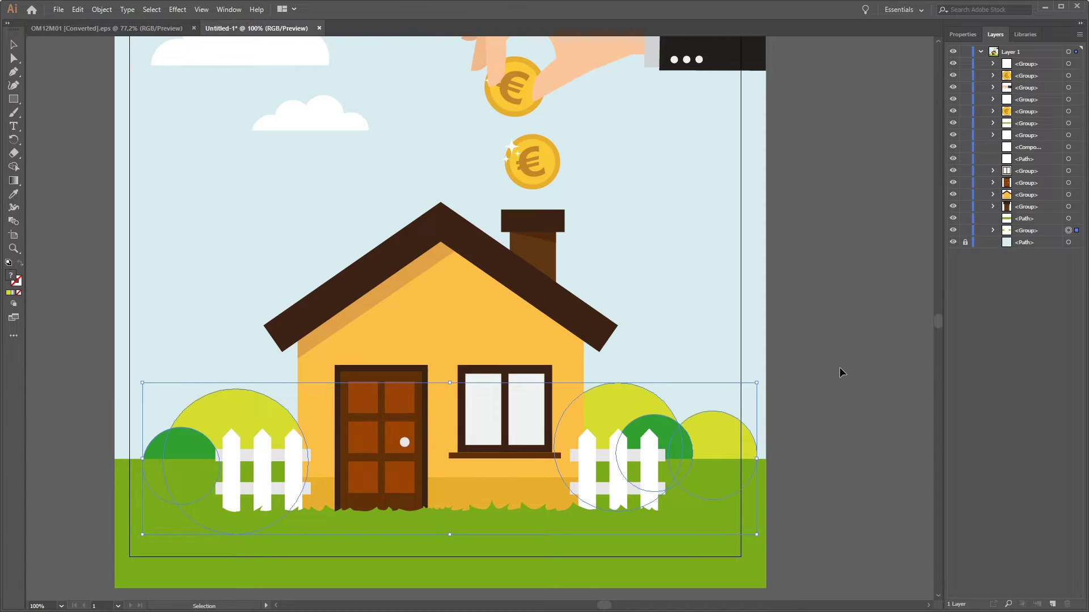
Delete the white sparkle groups on the falling coin and on the coin held by the hand.
{"action": "scroll", "coordinate": [816, 258], "scroll_direction": "up", "scroll_amount": 3}
{"action": "scroll", "coordinate": [817, 258], "scroll_direction": "left", "scroll_amount": 1}
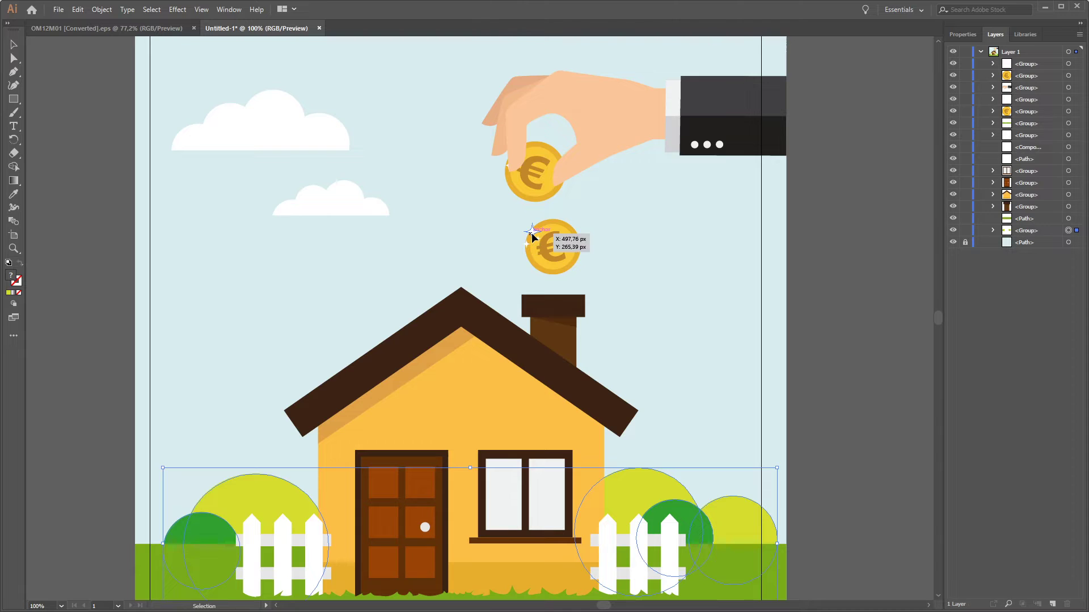
{"action": "left_click", "coordinate": [532, 234]}
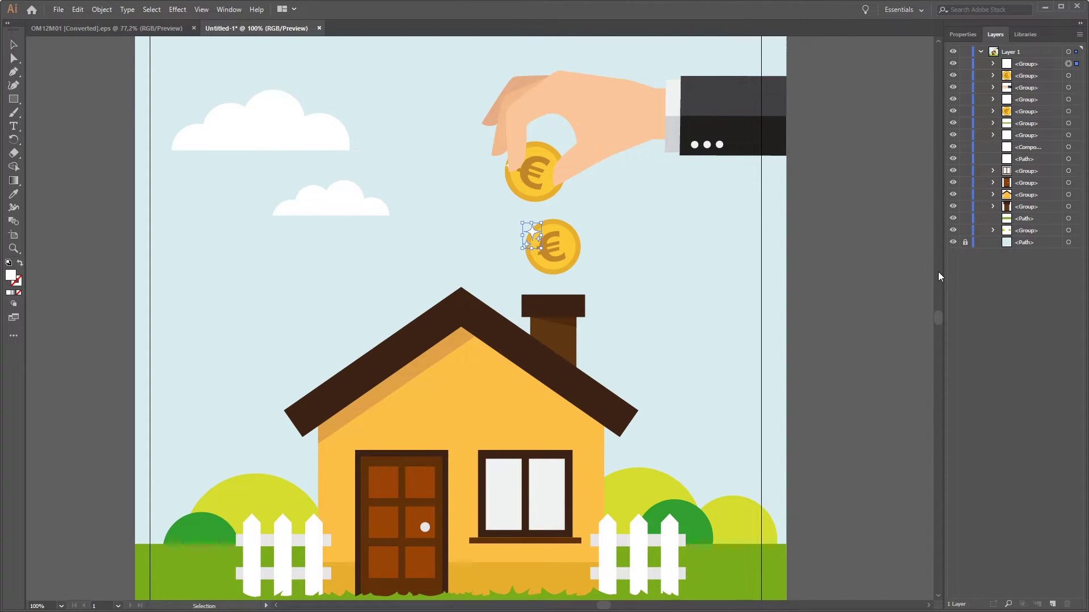
{"action": "key", "text": "Delete"}
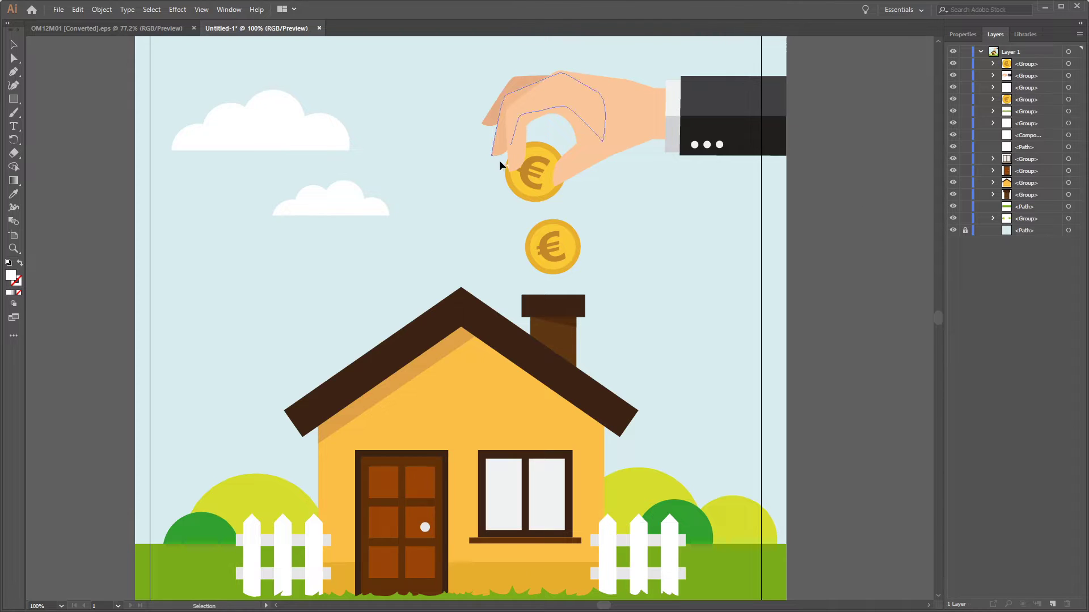
{"action": "left_click", "coordinate": [505, 165]}
{"action": "key", "text": "Delete"}
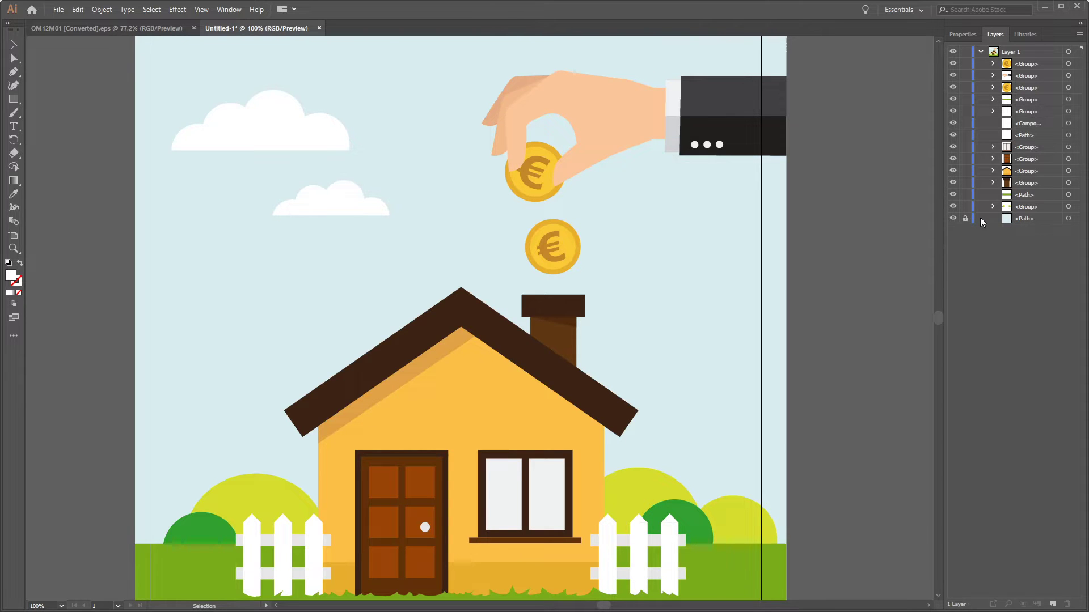
Release the contents of Layer 1 to separate layers with the Sequence option.
{"action": "scroll", "coordinate": [641, 254], "scroll_direction": "right", "scroll_amount": 1}
{"action": "scroll", "coordinate": [635, 258], "scroll_direction": "down", "scroll_amount": 1}
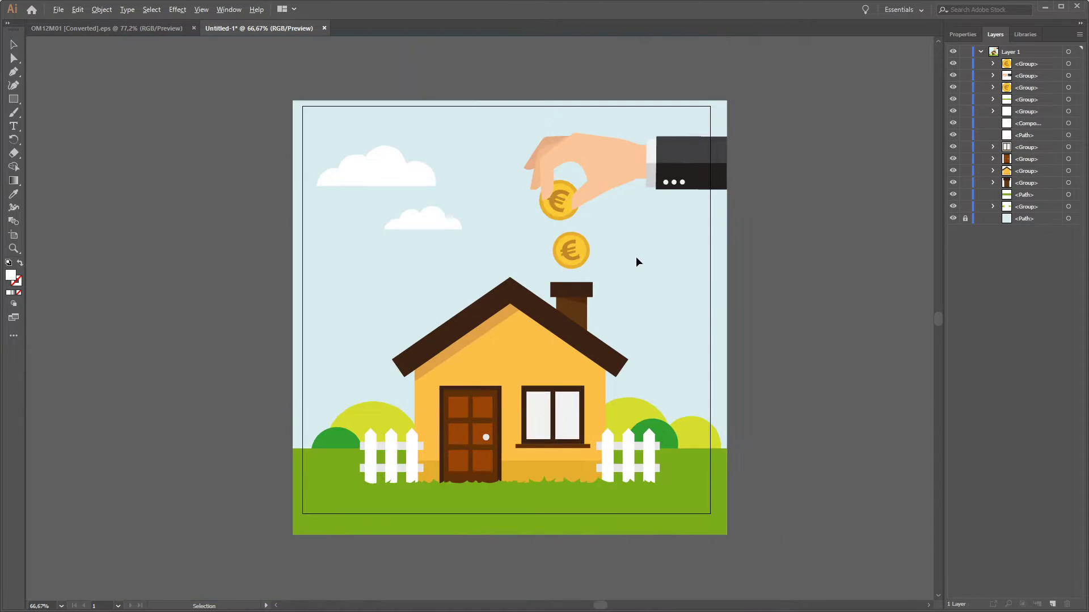
{"action": "left_click", "coordinate": [980, 52]}
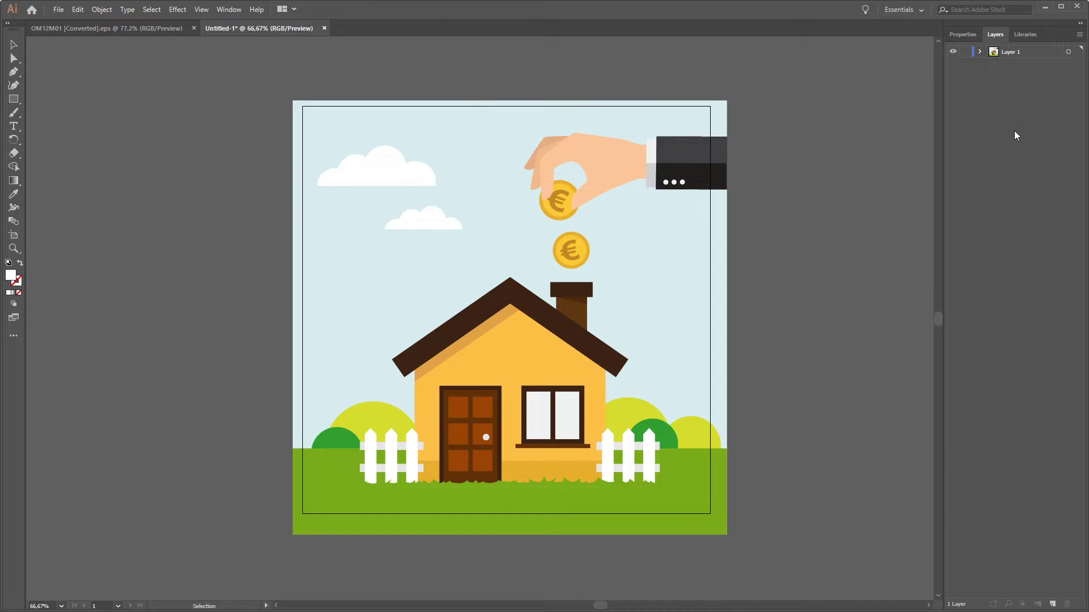
{"action": "left_click", "coordinate": [1011, 53]}
{"action": "left_click", "coordinate": [1080, 35]}
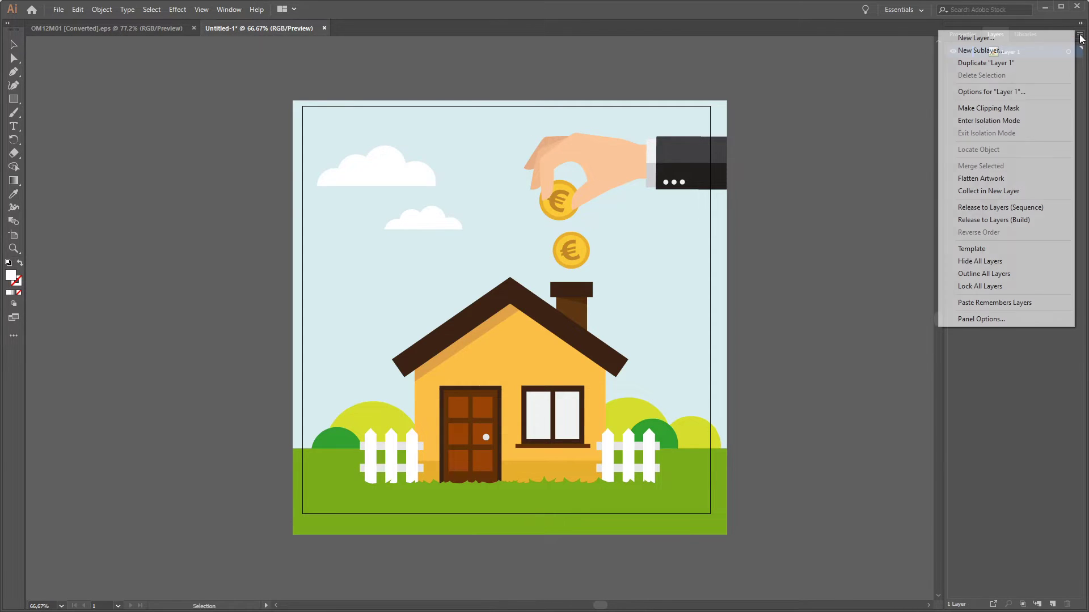
{"action": "left_click", "coordinate": [998, 208]}
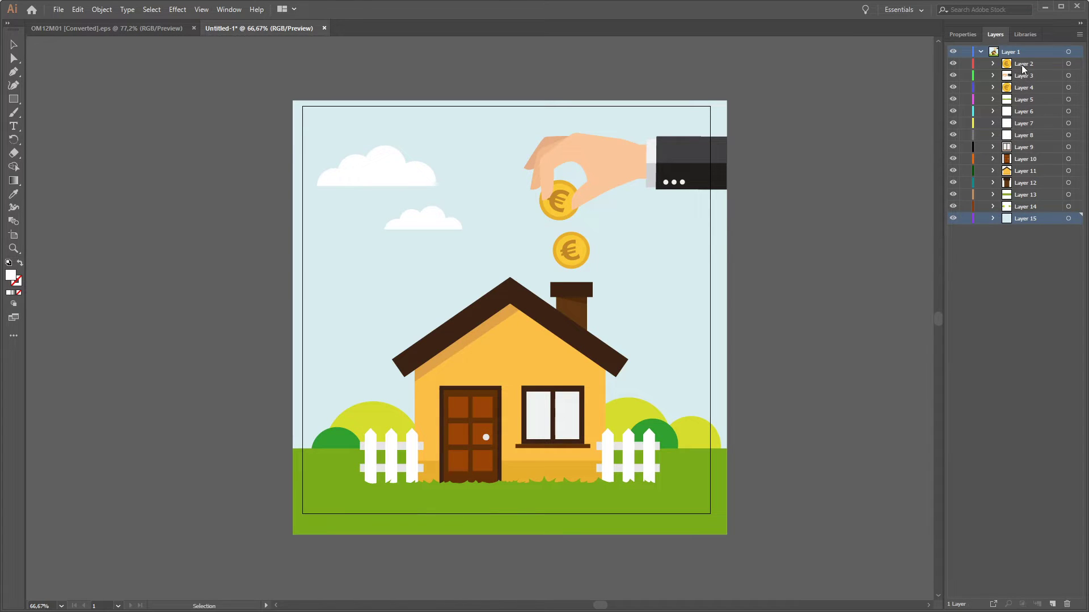
Move Layer 2 through Layer 15 out of Layer 1 to the top level and delete the emptied Layer 1.
{"action": "left_click", "coordinate": [1022, 65]}
{"action": "left_click", "coordinate": [1018, 220], "text": "shift"}
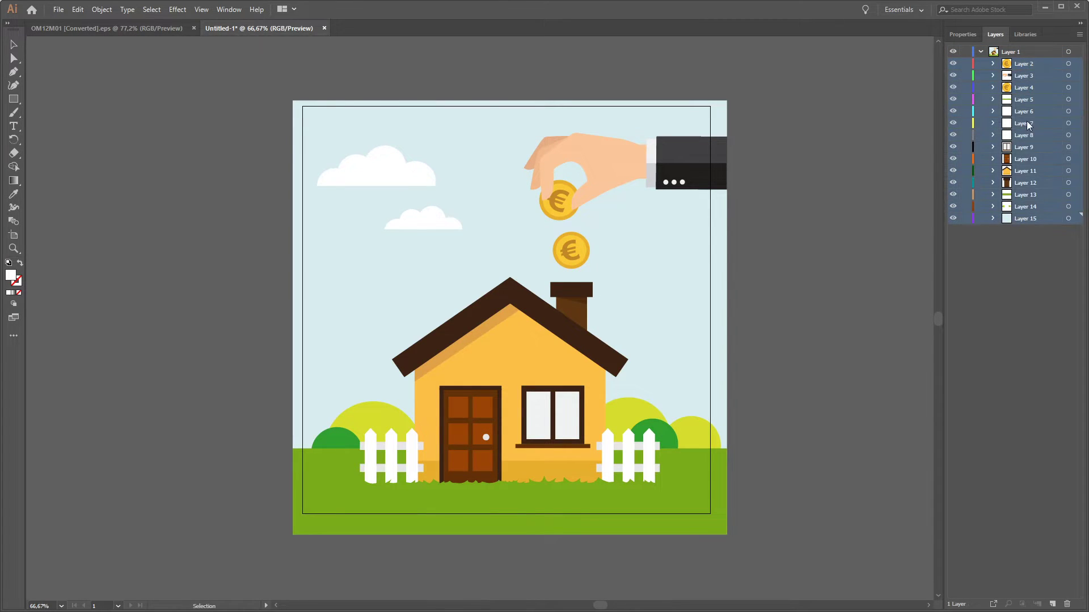
{"action": "left_click_drag", "start_coordinate": [1027, 121], "coordinate": [1031, 285]}
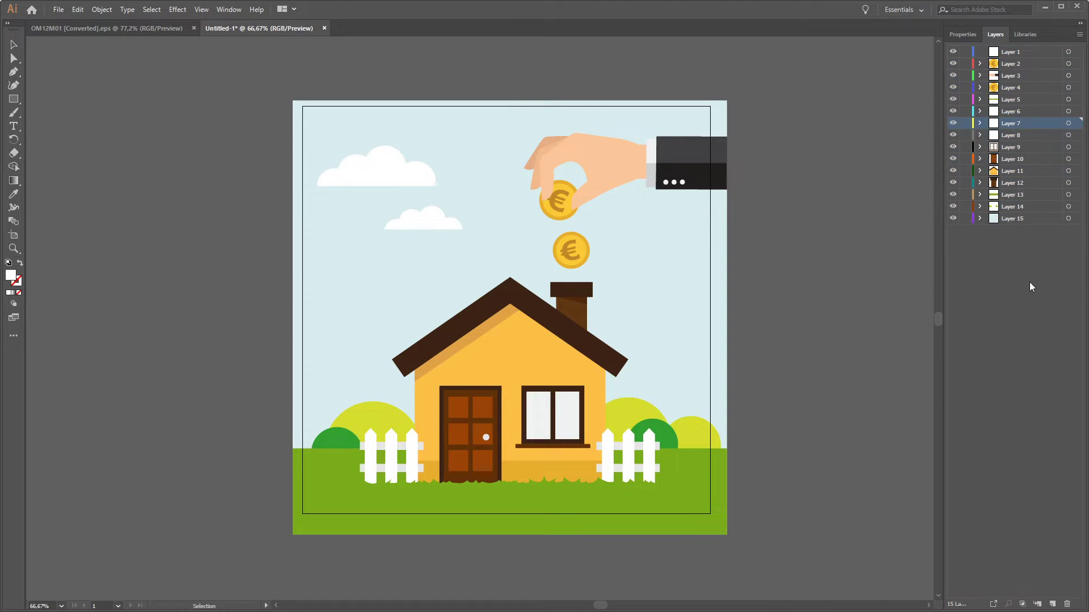
{"action": "left_click", "coordinate": [1013, 55]}
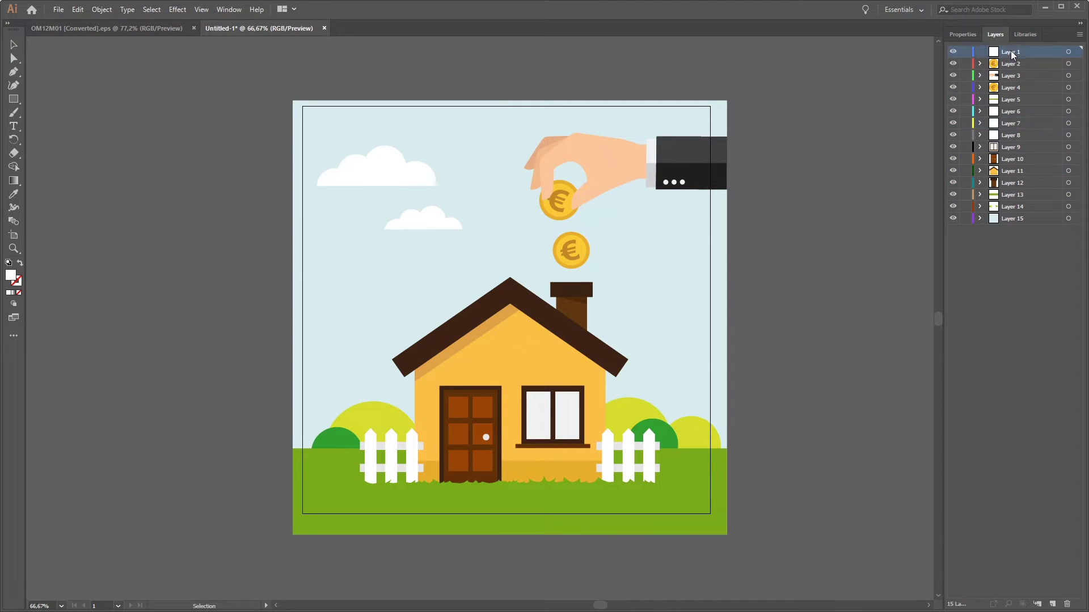
{"action": "left_click", "coordinate": [1068, 605]}
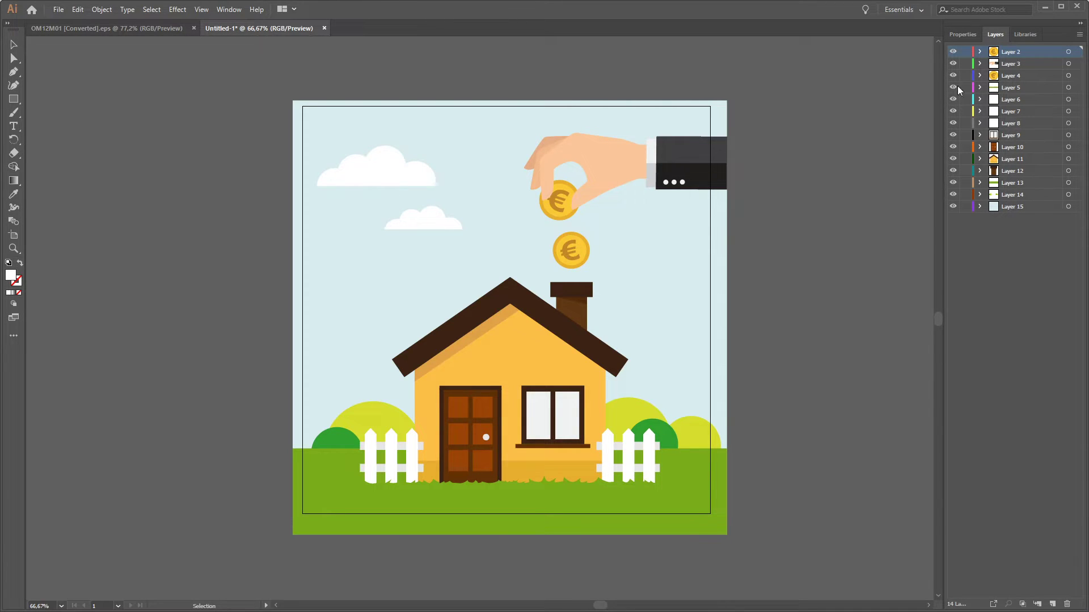
Check which artwork Layers 2 to 5 contain by hiding and showing each layer in turn.
{"action": "left_click", "coordinate": [953, 52]}
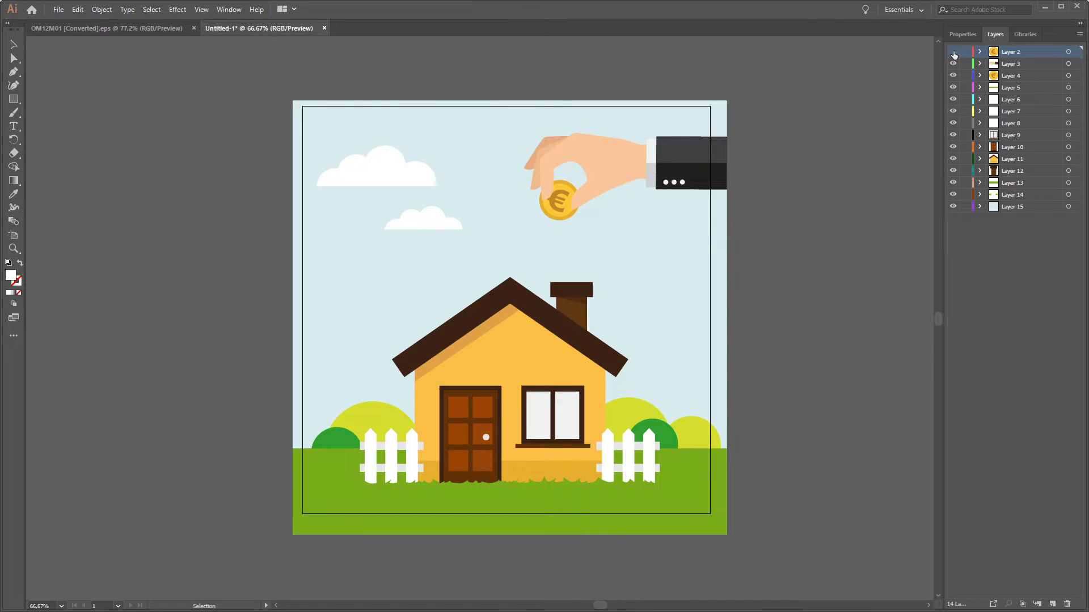
{"action": "left_click", "coordinate": [953, 52]}
{"action": "left_click", "coordinate": [953, 64]}
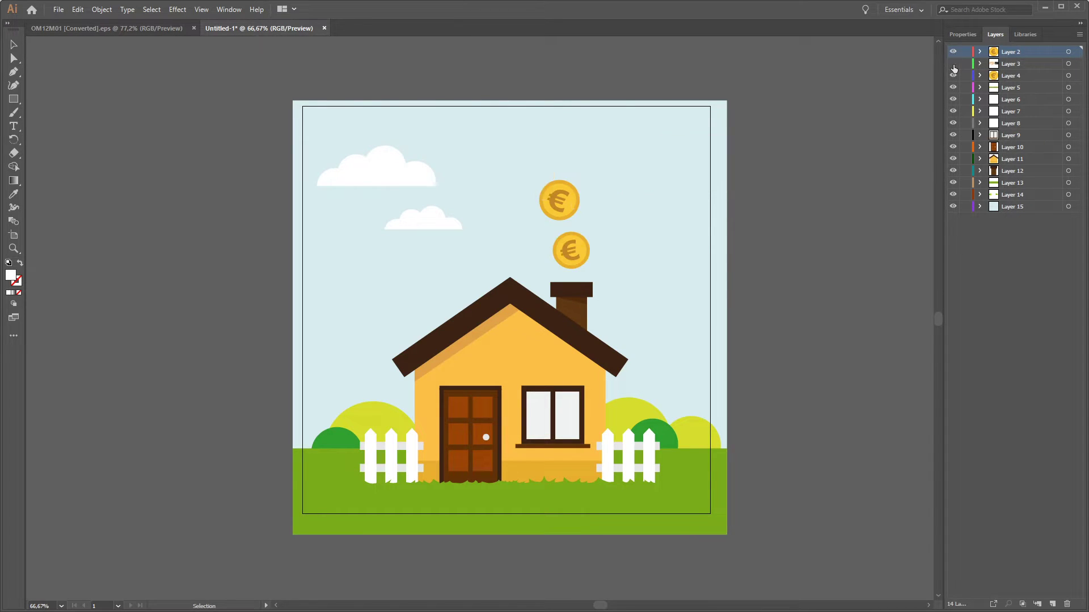
{"action": "left_click", "coordinate": [953, 65]}
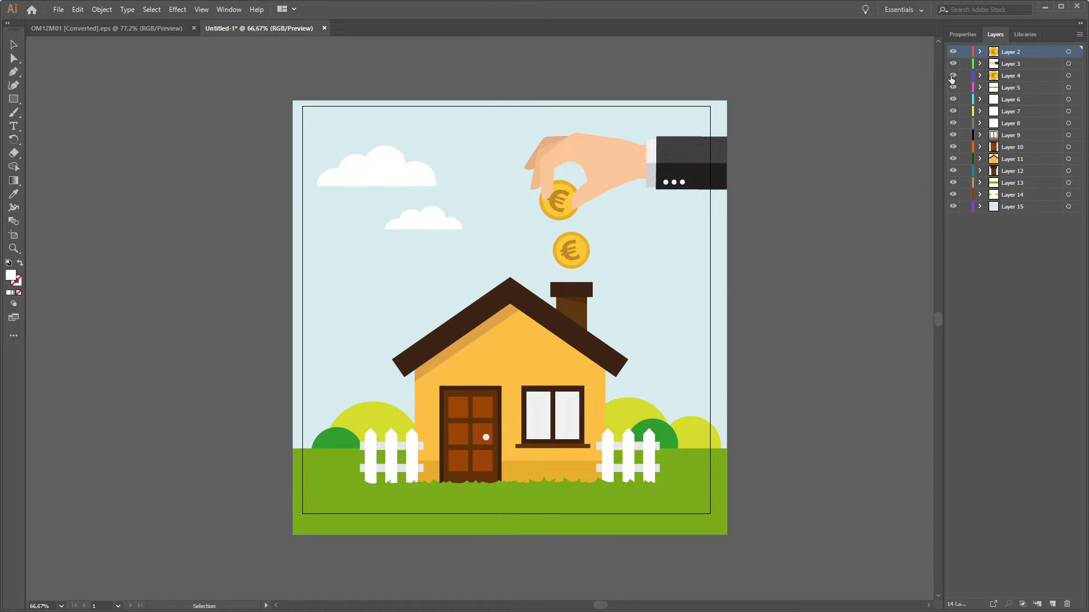
{"action": "left_click", "coordinate": [952, 75]}
{"action": "left_click", "coordinate": [952, 76]}
{"action": "left_click", "coordinate": [953, 88]}
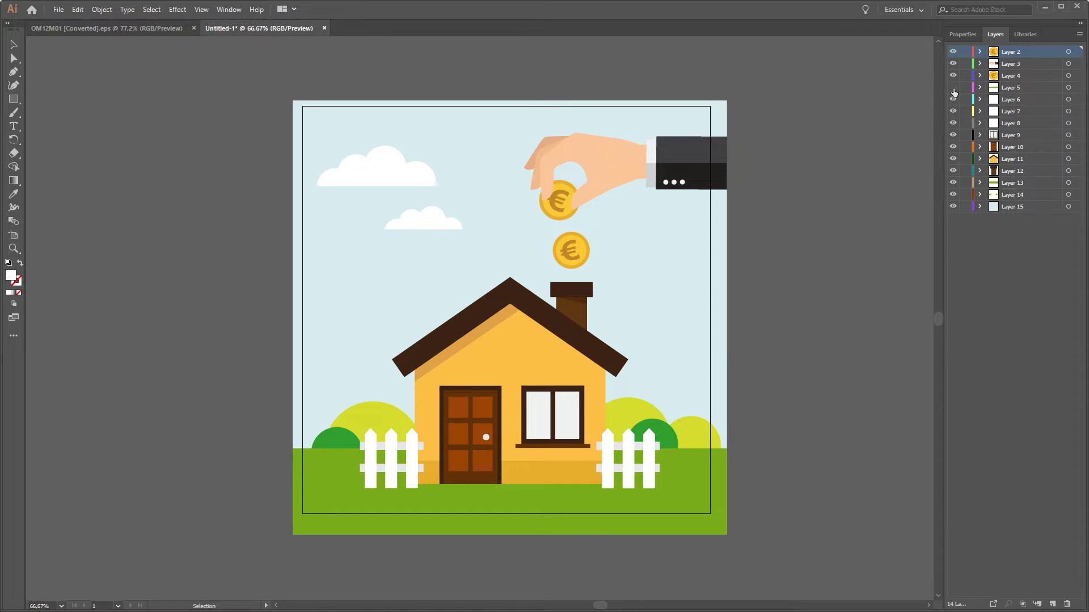
{"action": "left_click", "coordinate": [953, 88]}
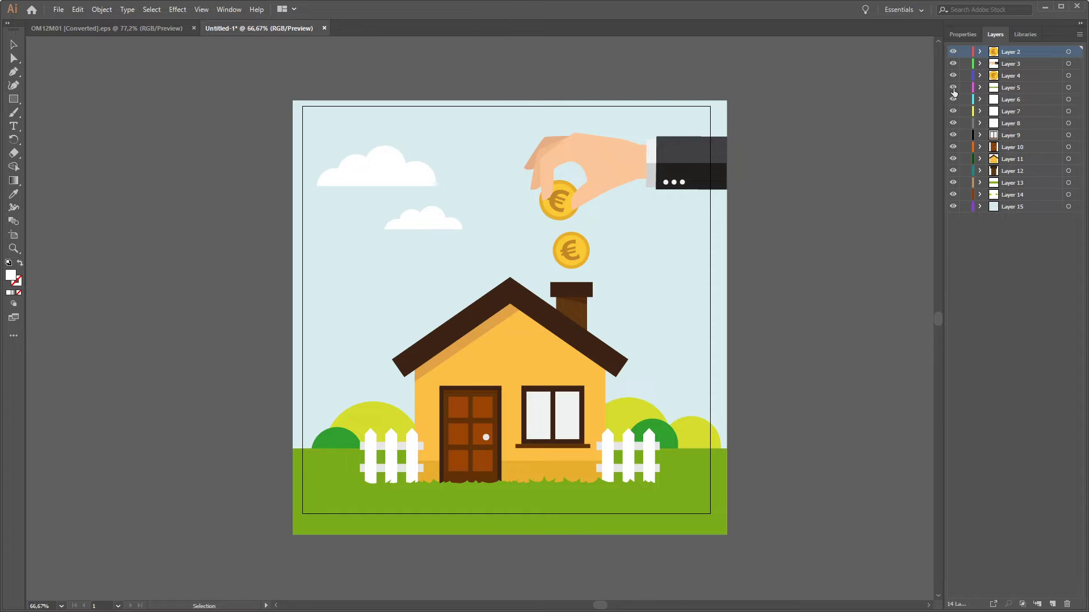
{"action": "left_click", "coordinate": [953, 88]}
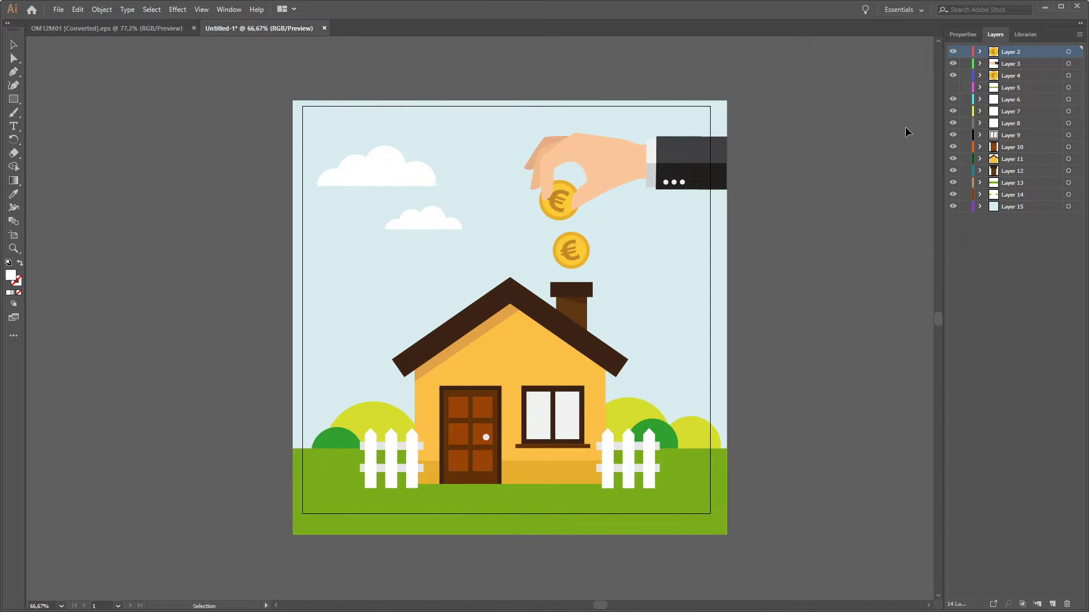
{"action": "left_click", "coordinate": [953, 88]}
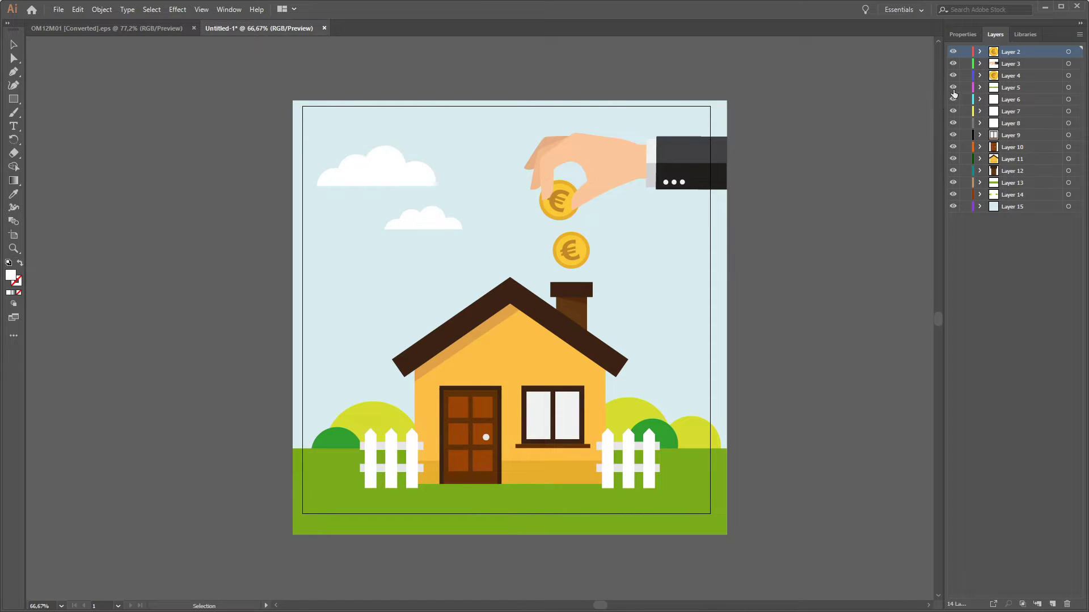
Try to combine the front grass strip and the green ground on Layer 5 by cutting both and pasting them in front.
{"action": "left_click", "coordinate": [540, 494]}
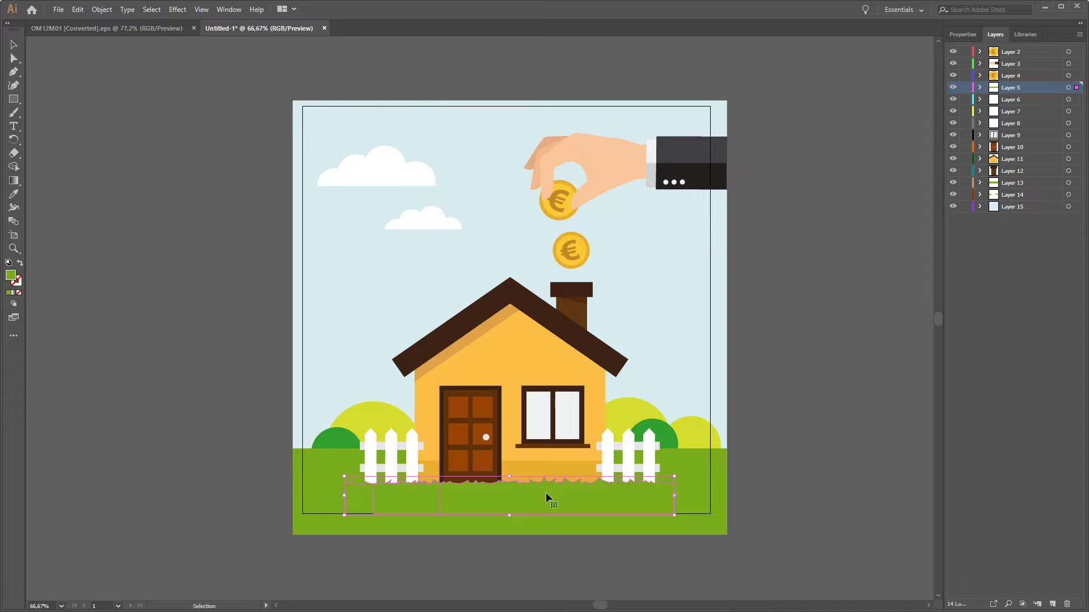
{"action": "left_click", "coordinate": [692, 472]}
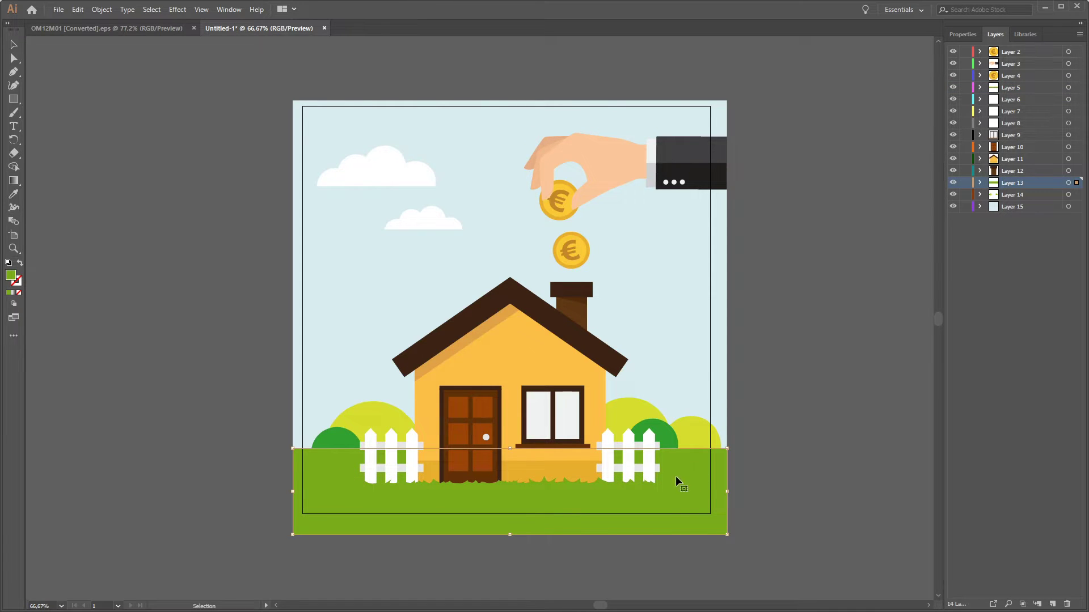
{"action": "left_click", "coordinate": [522, 491]}
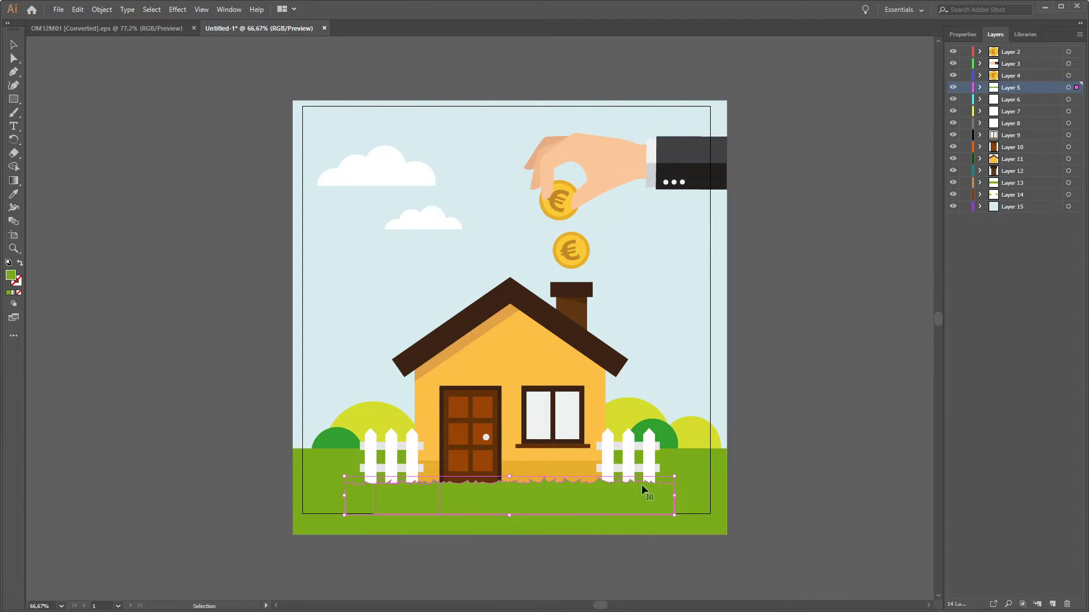
{"action": "left_click", "coordinate": [686, 464]}
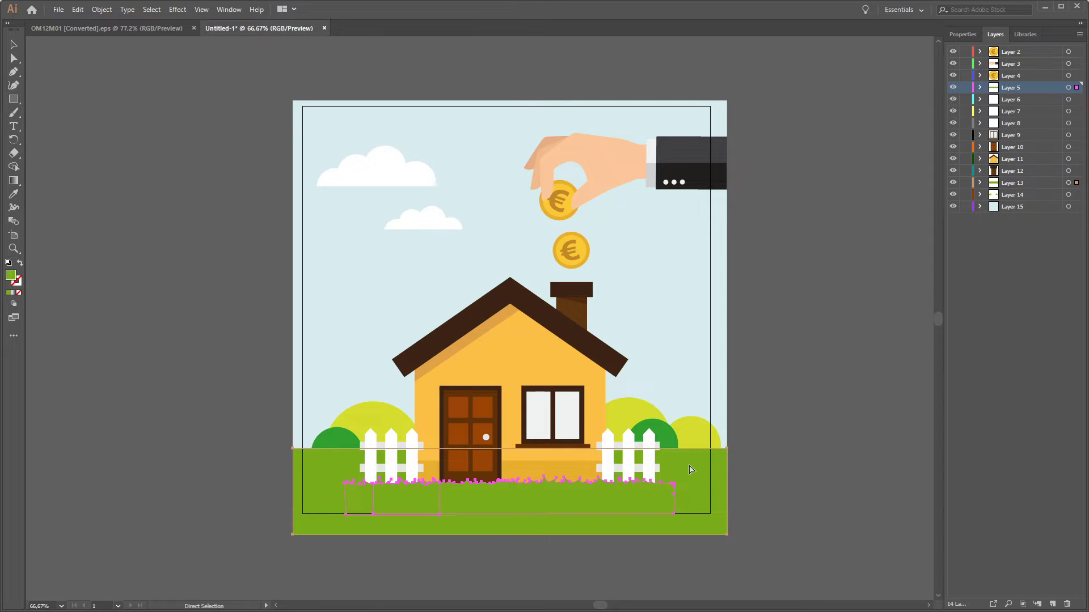
{"action": "key", "text": "ctrl+x"}
{"action": "key", "text": "ctrl+f"}
{"action": "key", "text": "ctrl+z"}
{"action": "key", "text": "ctrl+z"}
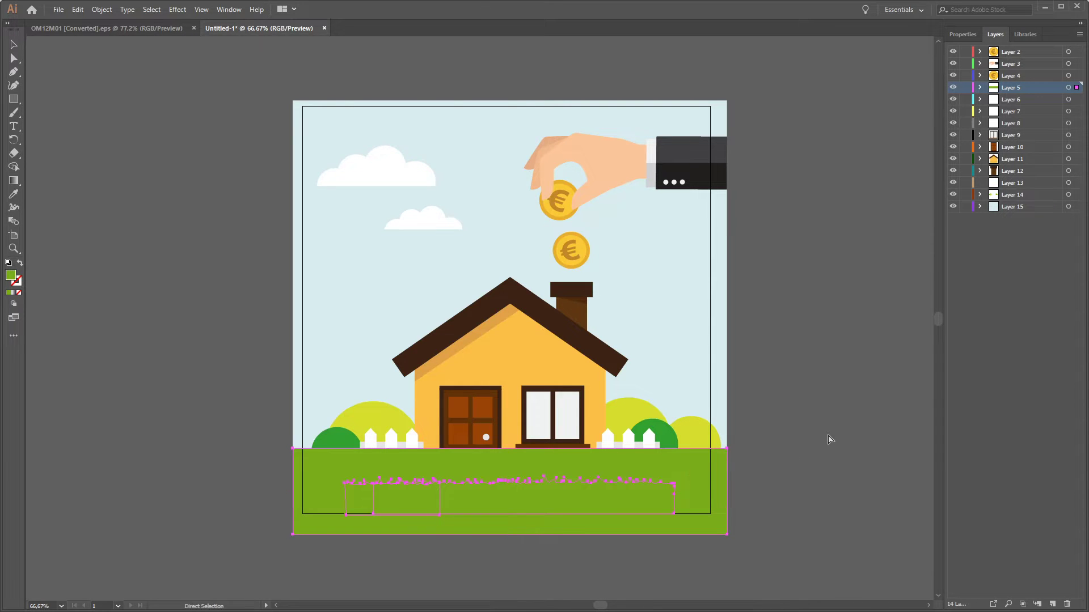
{"action": "left_click", "coordinate": [832, 436]}
Delete the jagged front grass strip from Layer 5 and undo the deletion.
{"action": "left_click", "coordinate": [685, 477]}
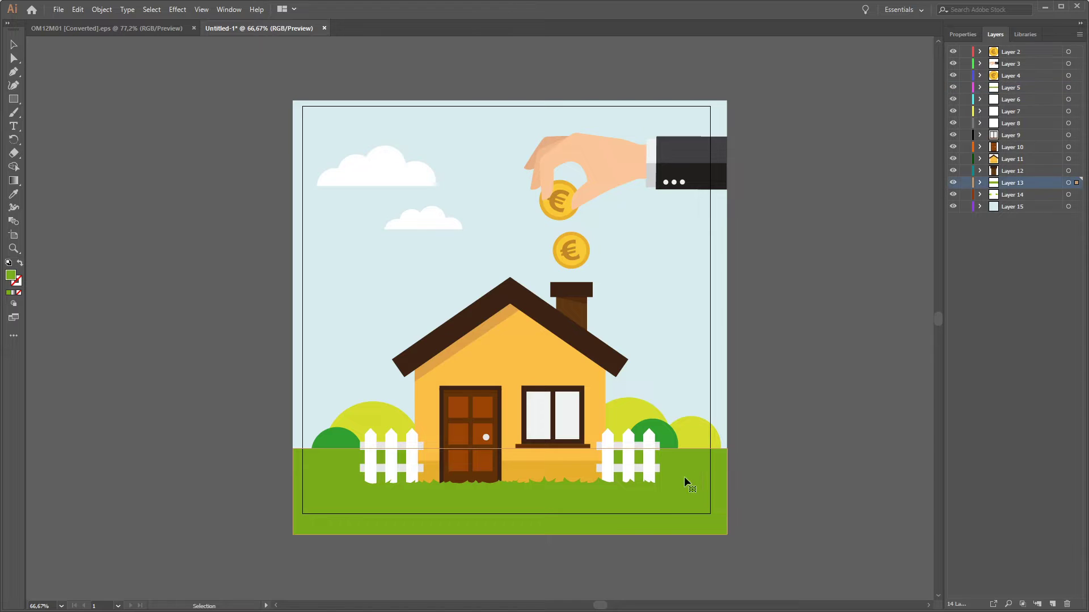
{"action": "left_click", "coordinate": [581, 498]}
{"action": "key", "text": "Delete"}
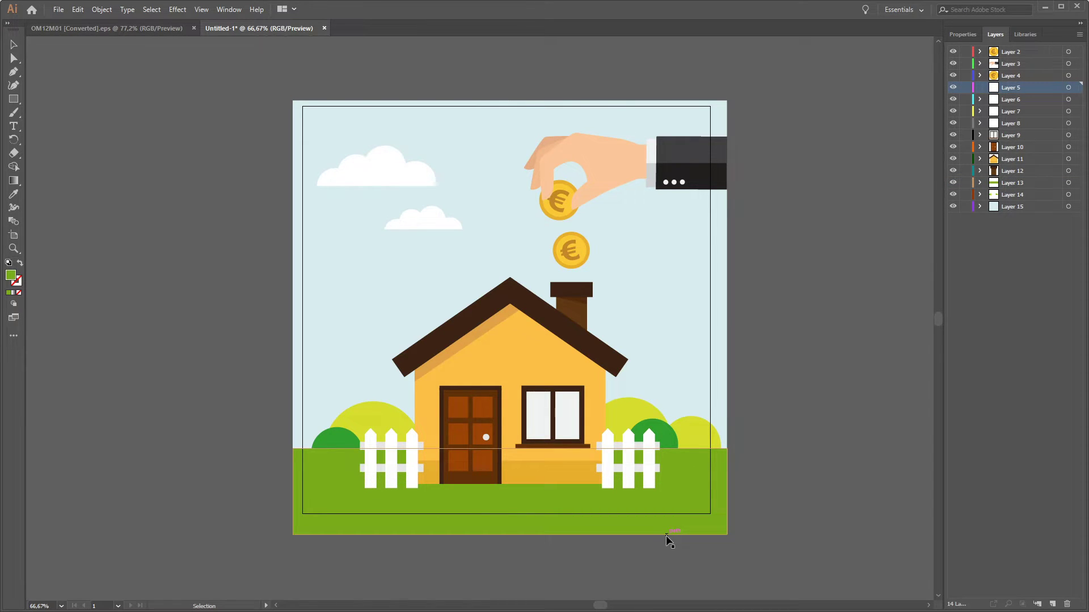
{"action": "key", "text": "a"}
{"action": "key", "text": "ctrl+z"}
{"action": "key", "text": "v"}
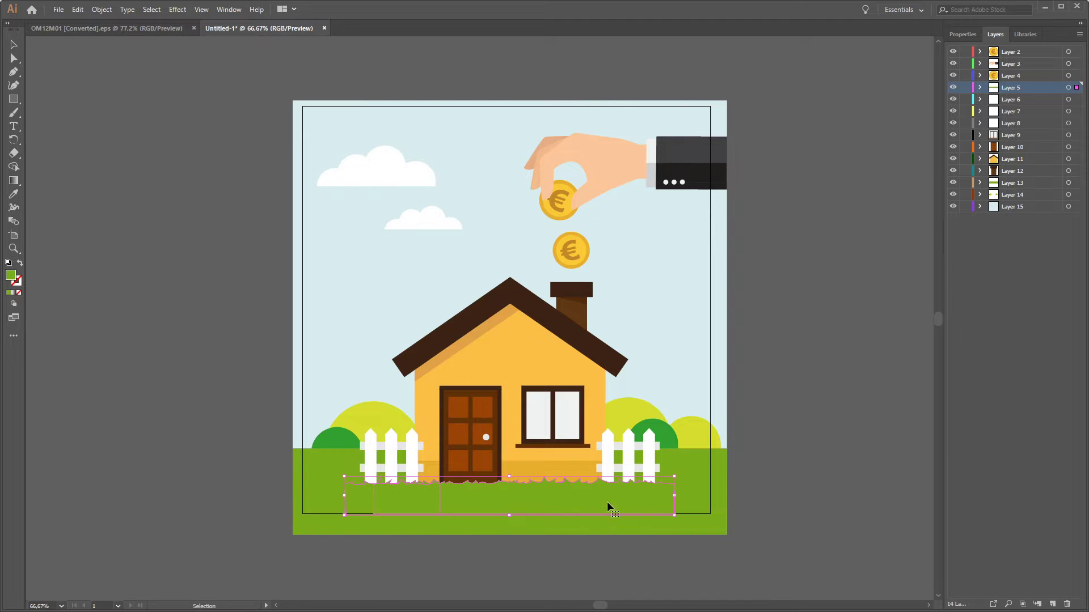
{"action": "left_click", "coordinate": [781, 388]}
Check which artwork Layers 6 to 9 contain by hiding and showing each layer in turn.
{"action": "left_click", "coordinate": [953, 99]}
{"action": "left_click", "coordinate": [954, 99]}
{"action": "left_click", "coordinate": [954, 111]}
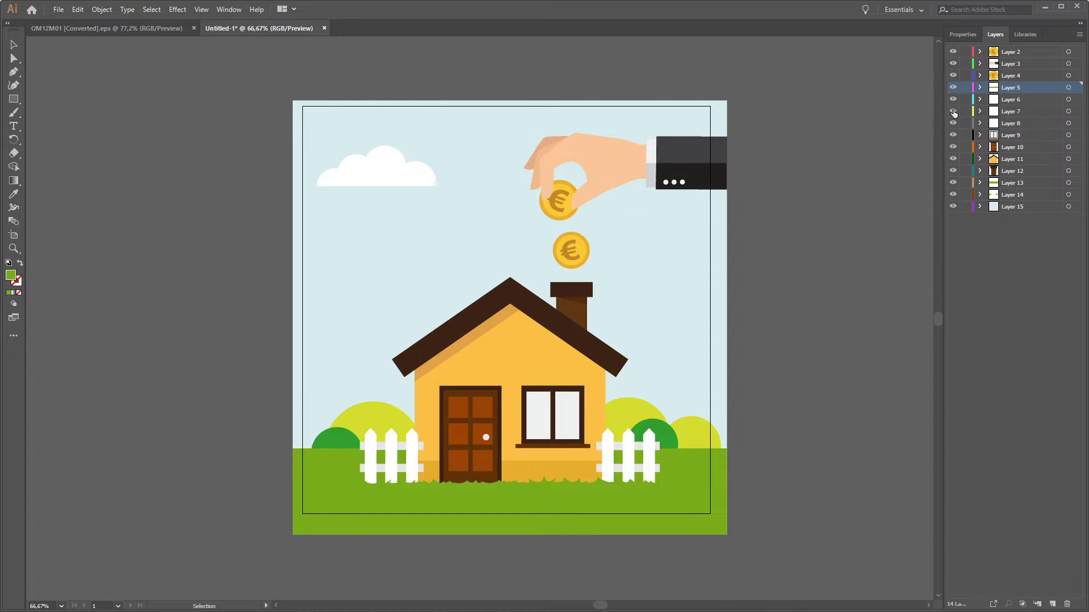
{"action": "left_click", "coordinate": [953, 112]}
{"action": "left_click", "coordinate": [953, 124]}
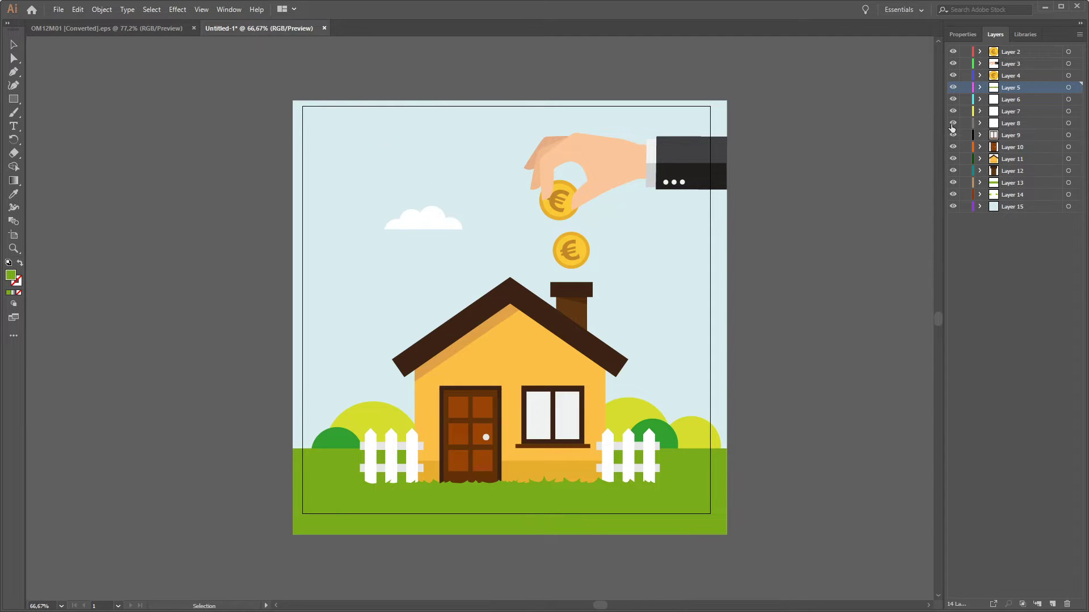
{"action": "left_click", "coordinate": [953, 124]}
{"action": "left_click", "coordinate": [954, 134]}
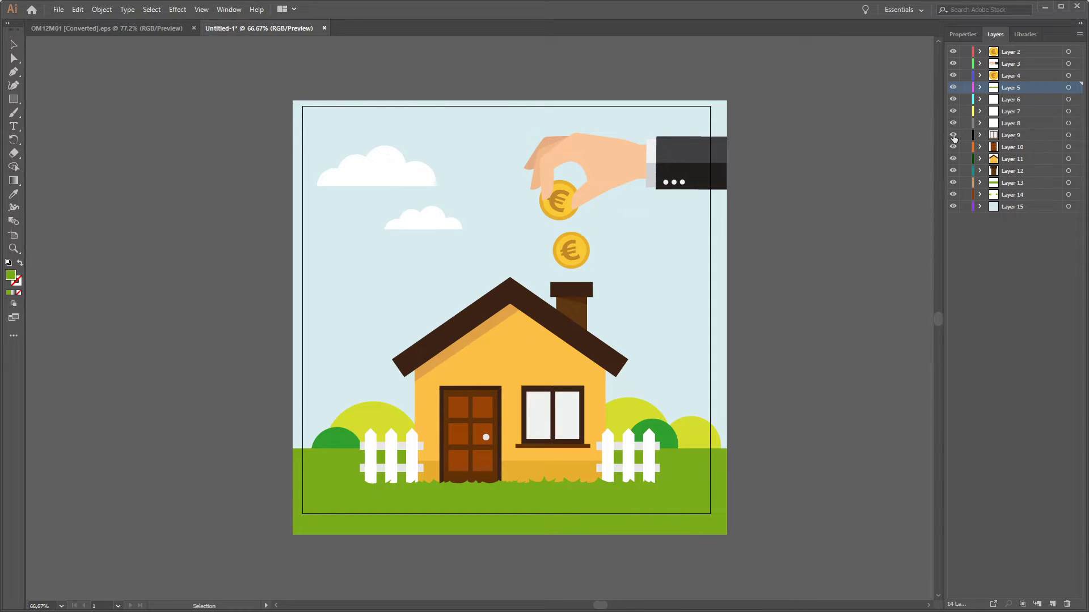
Check which artwork Layers 10 to 15 contain by hiding and showing each layer in turn.
{"action": "left_click", "coordinate": [953, 147]}
{"action": "left_click", "coordinate": [954, 147]}
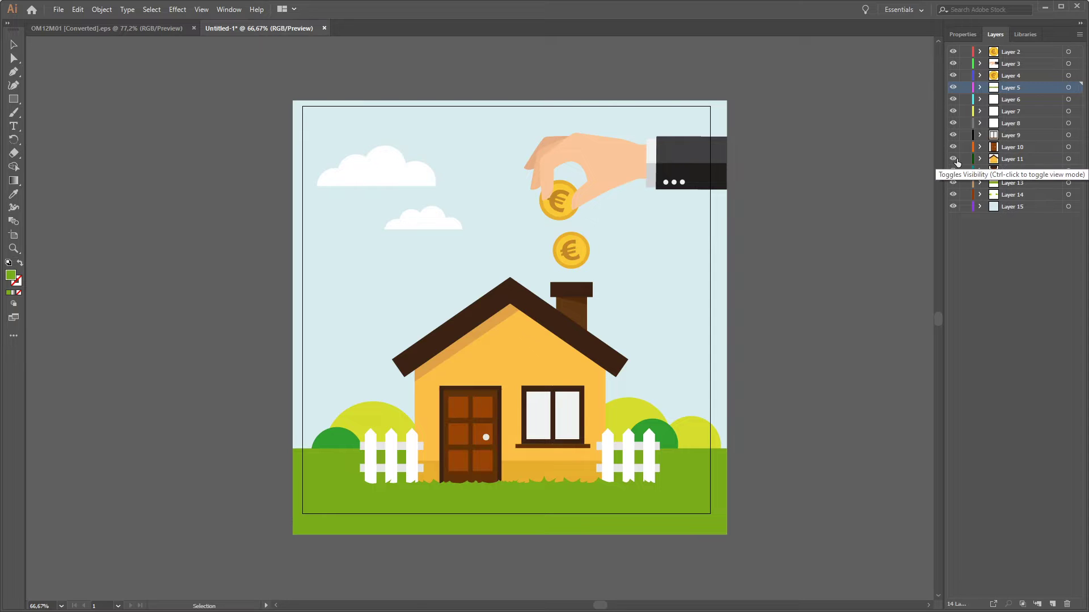
{"action": "left_click", "coordinate": [953, 159]}
{"action": "left_click", "coordinate": [953, 159]}
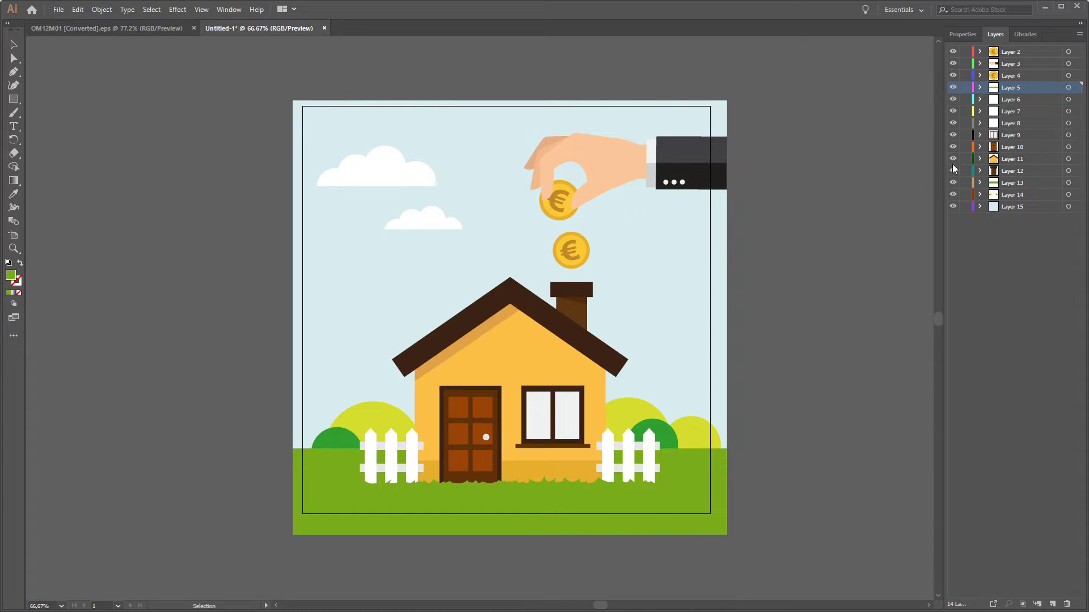
{"action": "left_click", "coordinate": [953, 170]}
{"action": "left_click", "coordinate": [953, 171]}
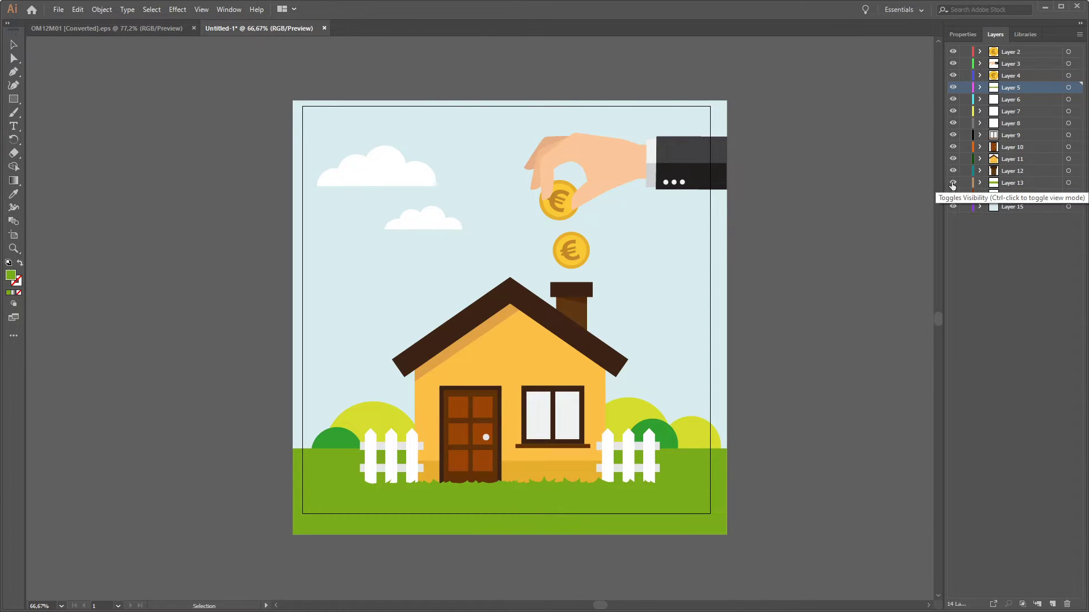
{"action": "left_click", "coordinate": [953, 183]}
{"action": "left_click", "coordinate": [953, 183]}
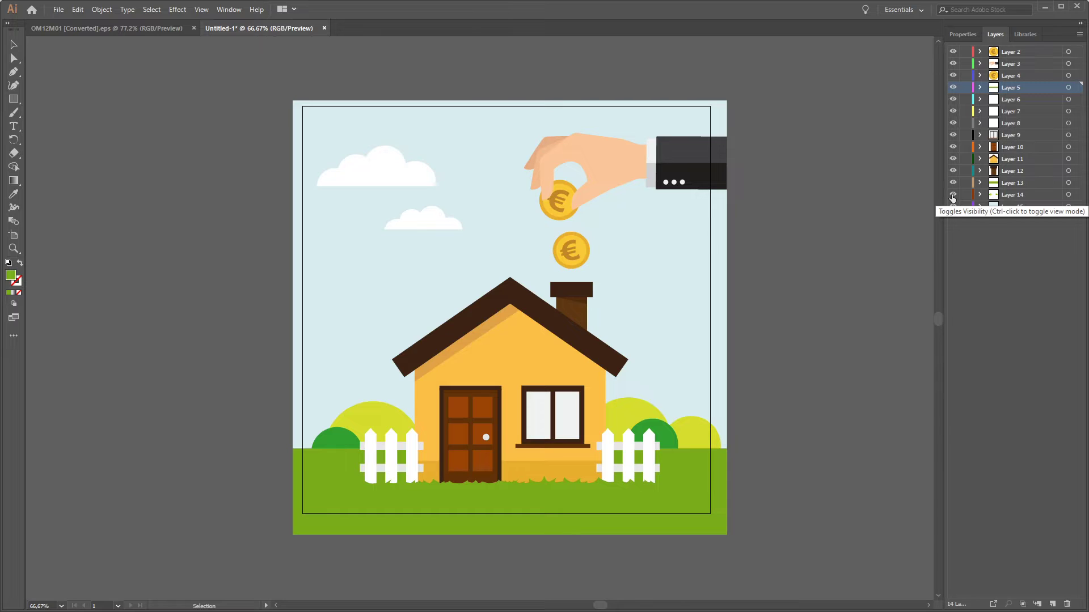
{"action": "left_click", "coordinate": [952, 196]}
{"action": "left_click", "coordinate": [952, 195]}
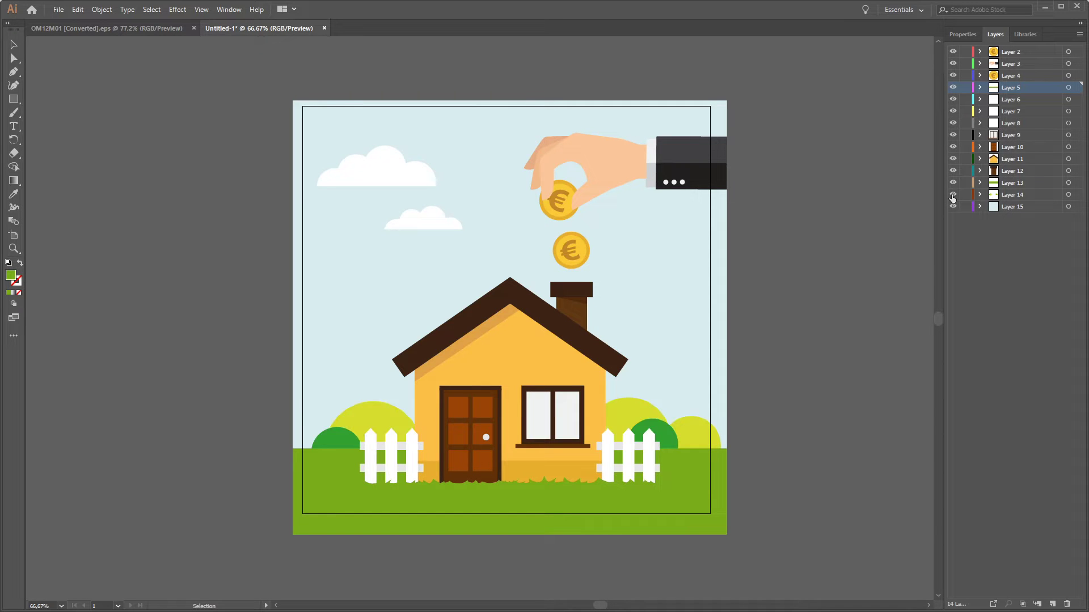
{"action": "left_click", "coordinate": [954, 207]}
{"action": "left_click", "coordinate": [953, 206]}
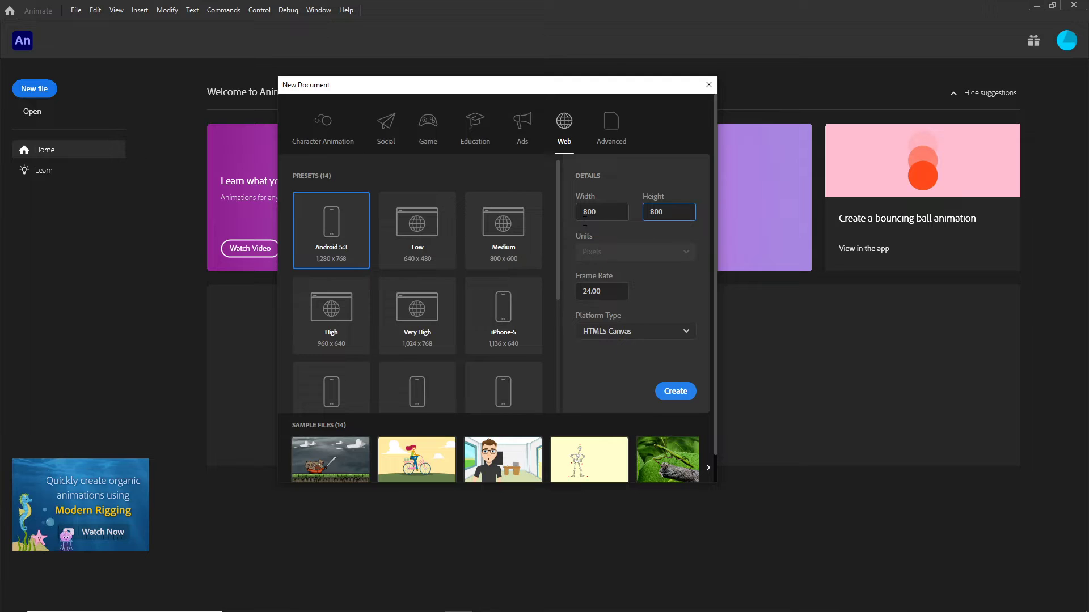
Create an 800 x 800 px HTML5 Canvas document at 24 fps in Adobe Animate.
{"action": "left_click", "coordinate": [671, 293]}
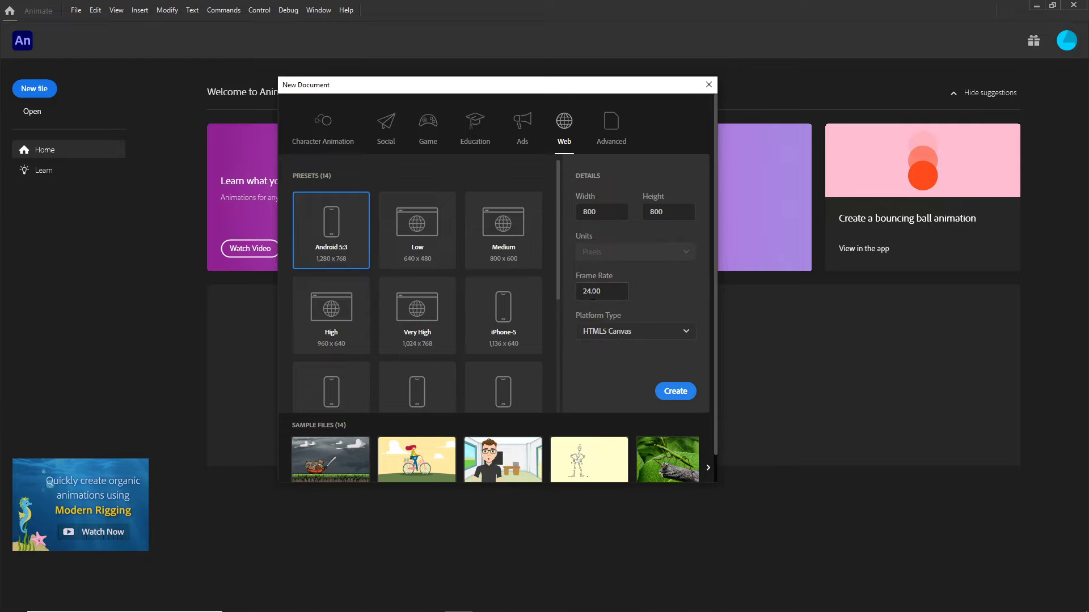
{"action": "left_click", "coordinate": [660, 391]}
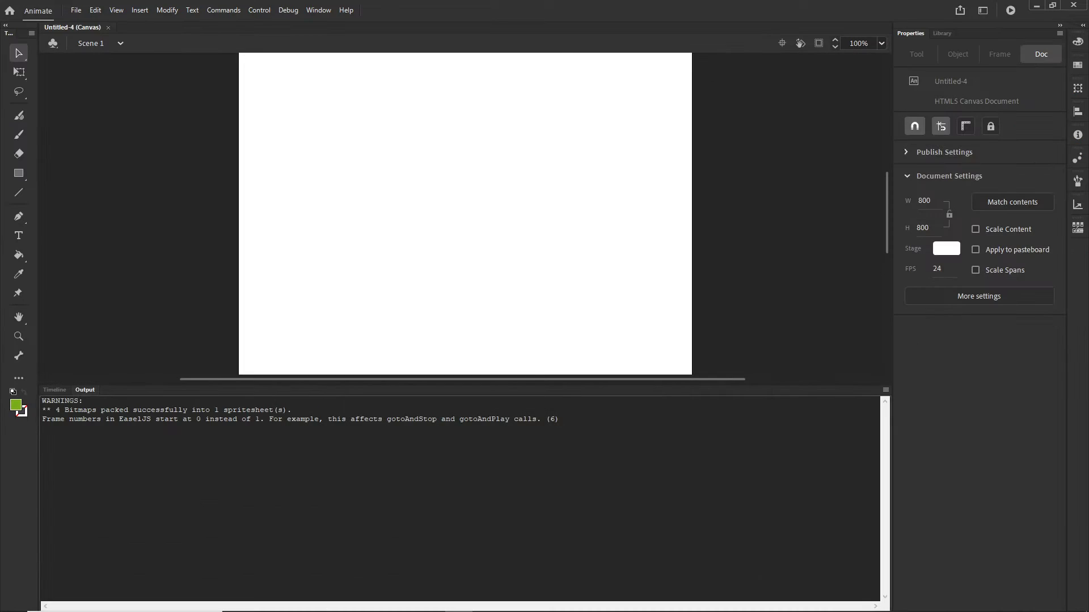
Import house.ai from the tutorial's illustrator folder onto the stage as Animate layers with objects at their original position, and show the timeline.
{"action": "left_click", "coordinate": [403, 601]}
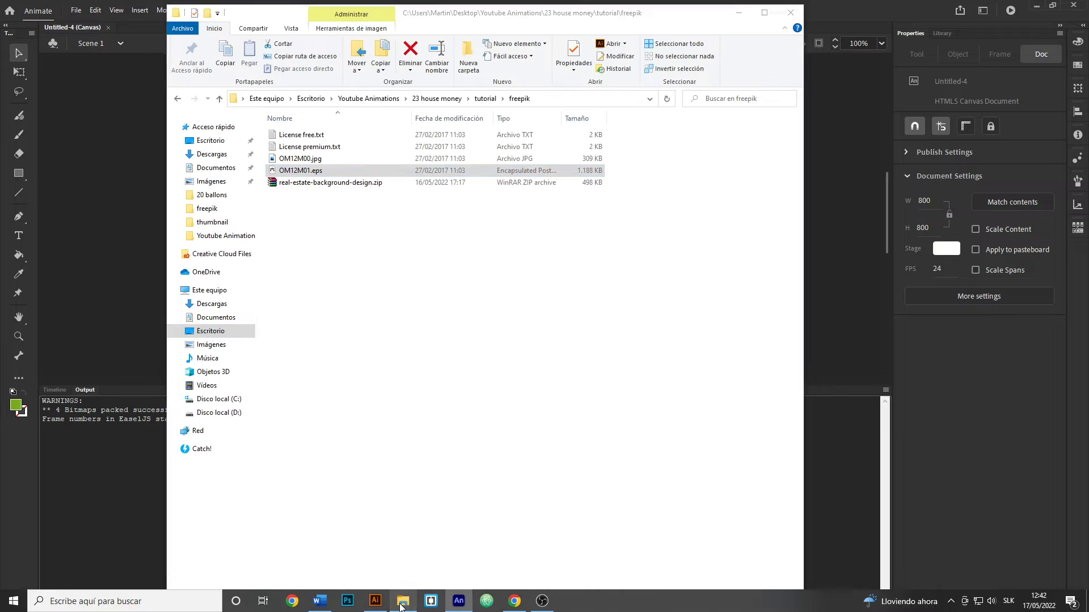
{"action": "left_click", "coordinate": [486, 98]}
{"action": "left_click", "coordinate": [287, 148]}
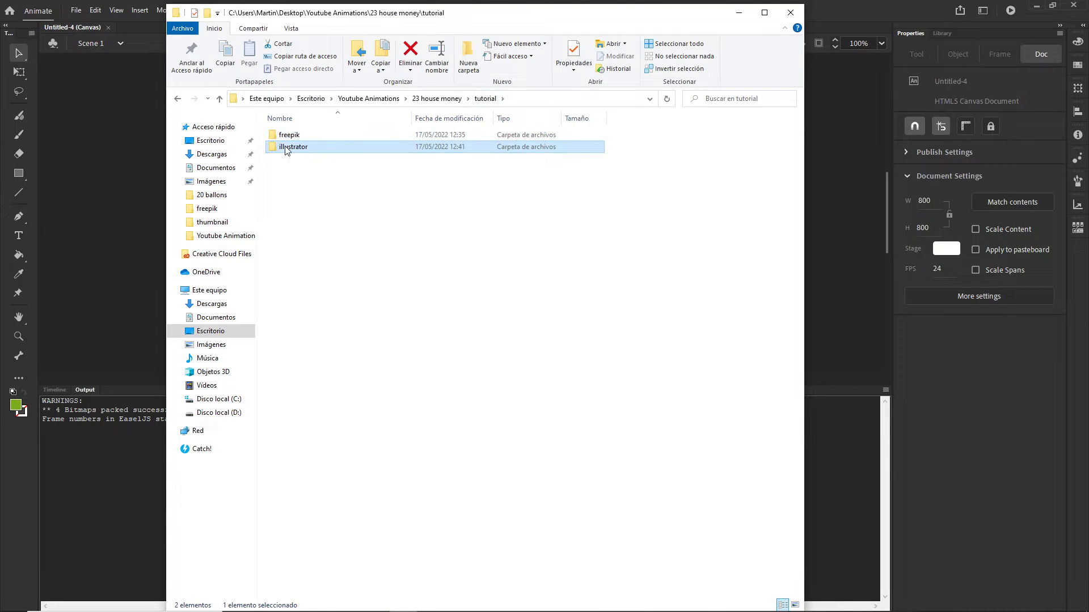
{"action": "double_click", "coordinate": [312, 147]}
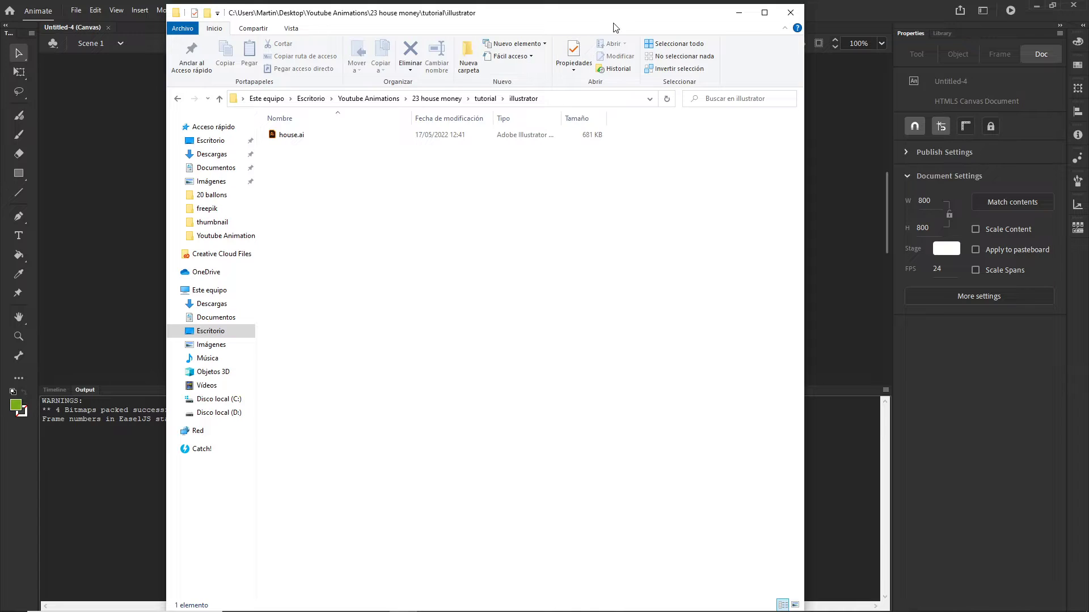
{"action": "left_click_drag", "start_coordinate": [615, 28], "coordinate": [595, 287]}
{"action": "left_click_drag", "start_coordinate": [271, 395], "coordinate": [409, 179]}
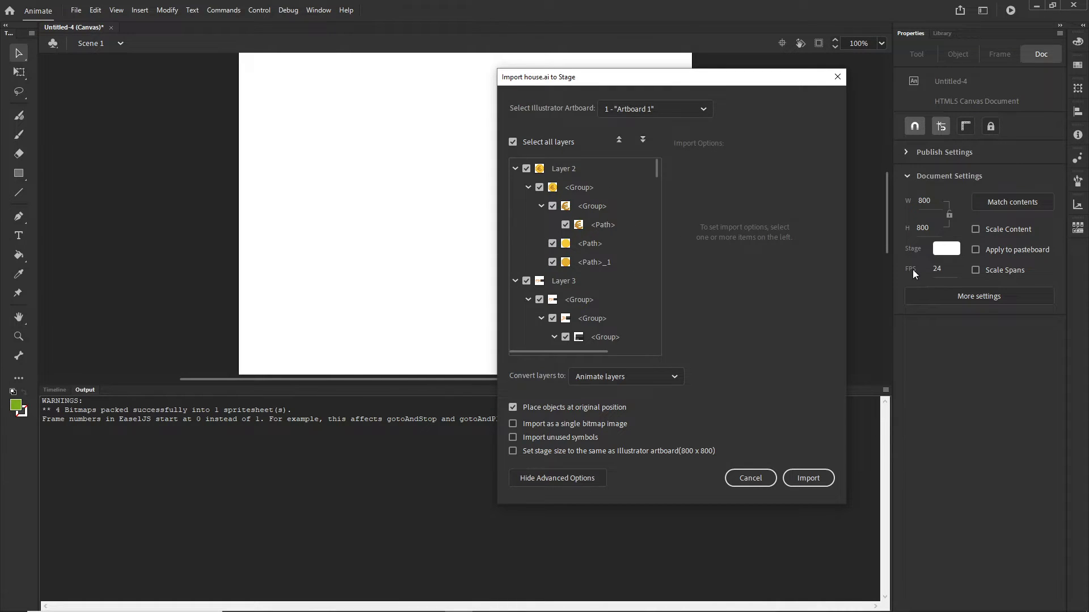
{"action": "left_click", "coordinate": [816, 479]}
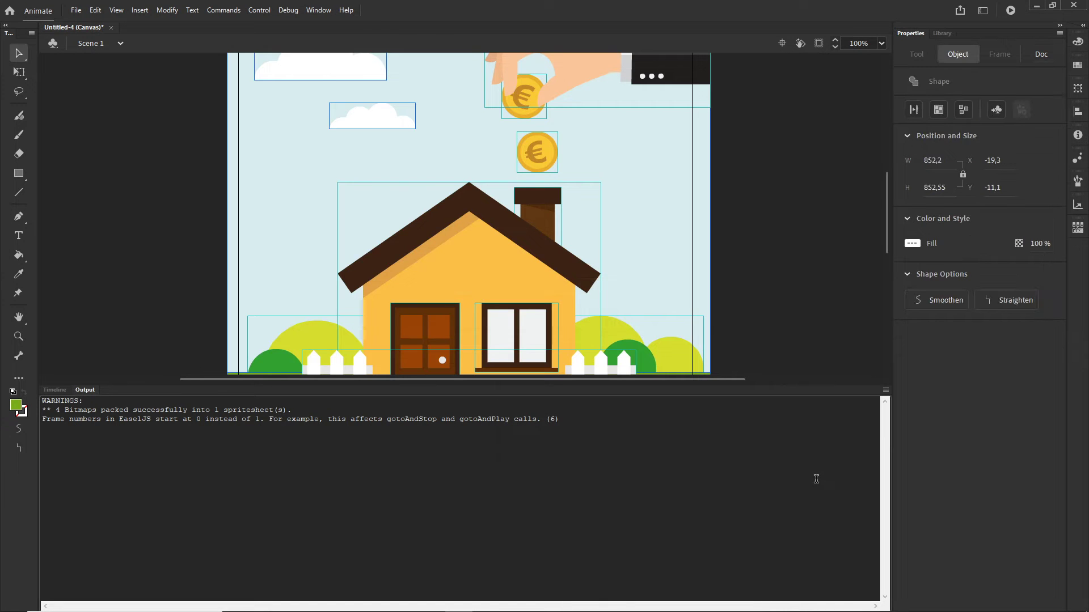
{"action": "left_click", "coordinate": [55, 390]}
Convert the hand group with its sleeve into a Movie Clip symbol, keeping the default name.
{"action": "scroll", "coordinate": [559, 314], "scroll_direction": "down", "scroll_amount": 2}
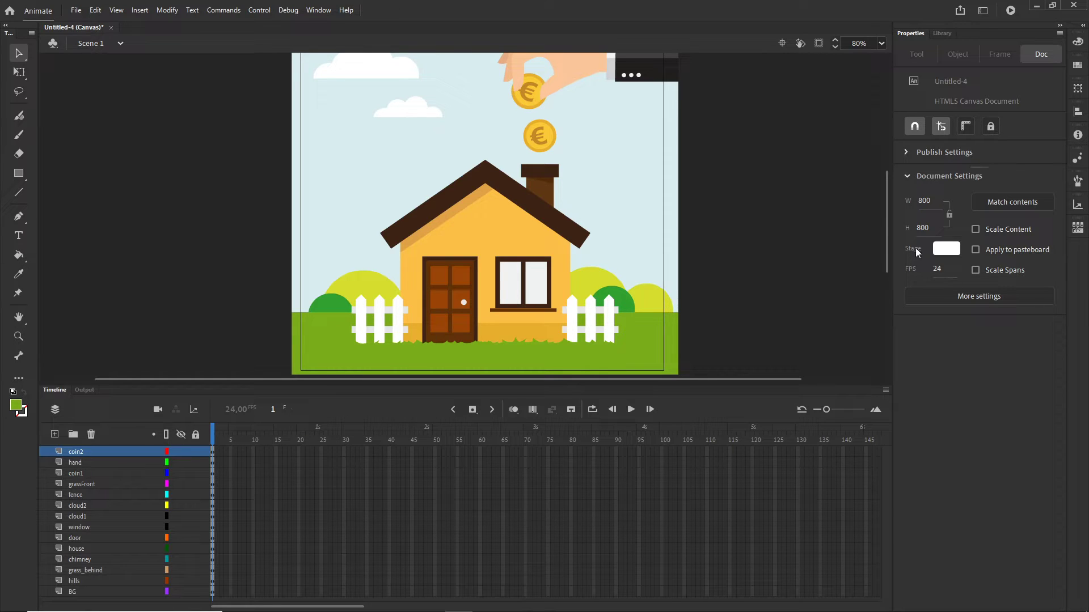
{"action": "left_click_drag", "start_coordinate": [760, 170], "coordinate": [748, 221]}
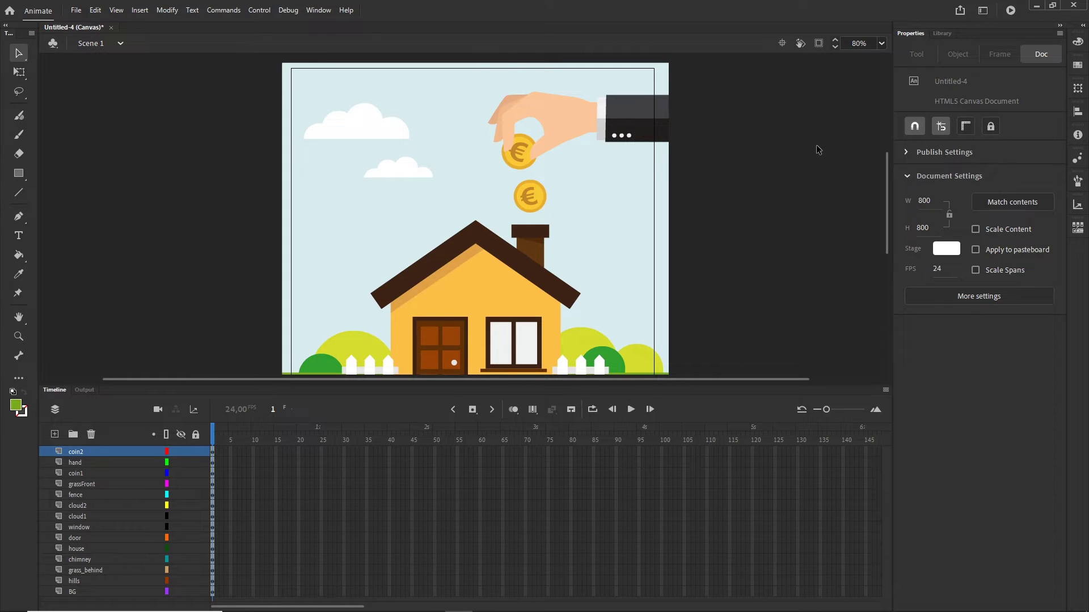
{"action": "scroll", "coordinate": [641, 158], "scroll_direction": "up", "scroll_amount": 3}
{"action": "scroll", "coordinate": [641, 157], "scroll_direction": "down", "scroll_amount": 1}
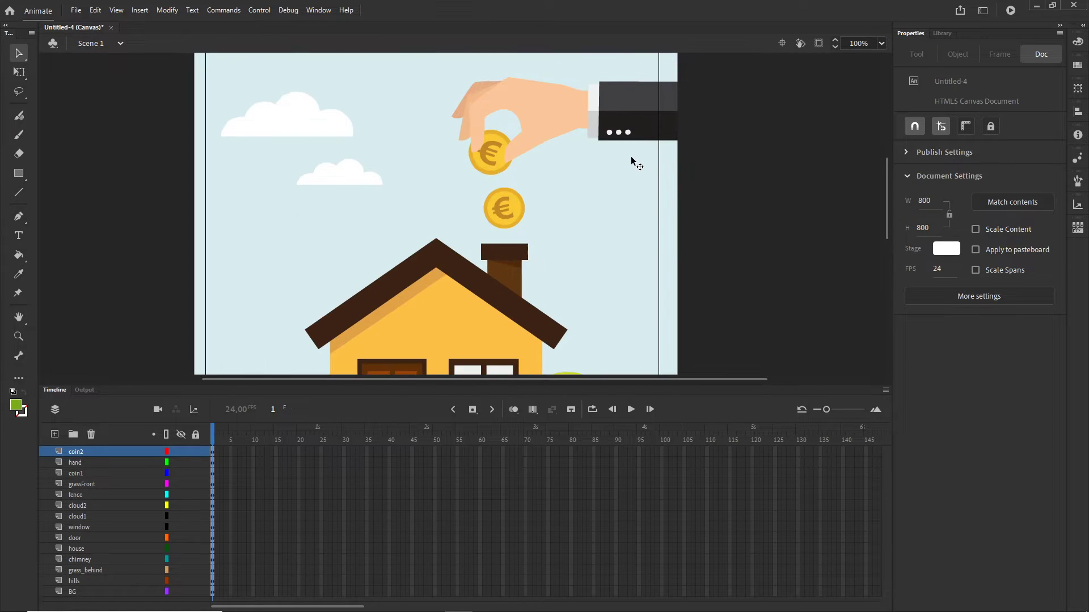
{"action": "left_click", "coordinate": [567, 126]}
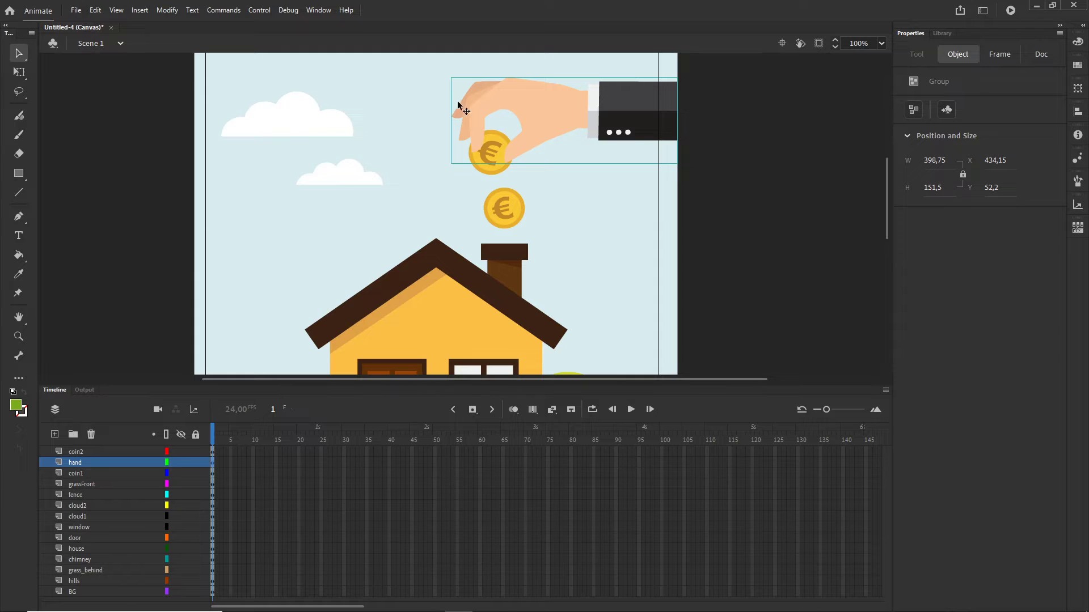
{"action": "left_click", "coordinate": [170, 14]}
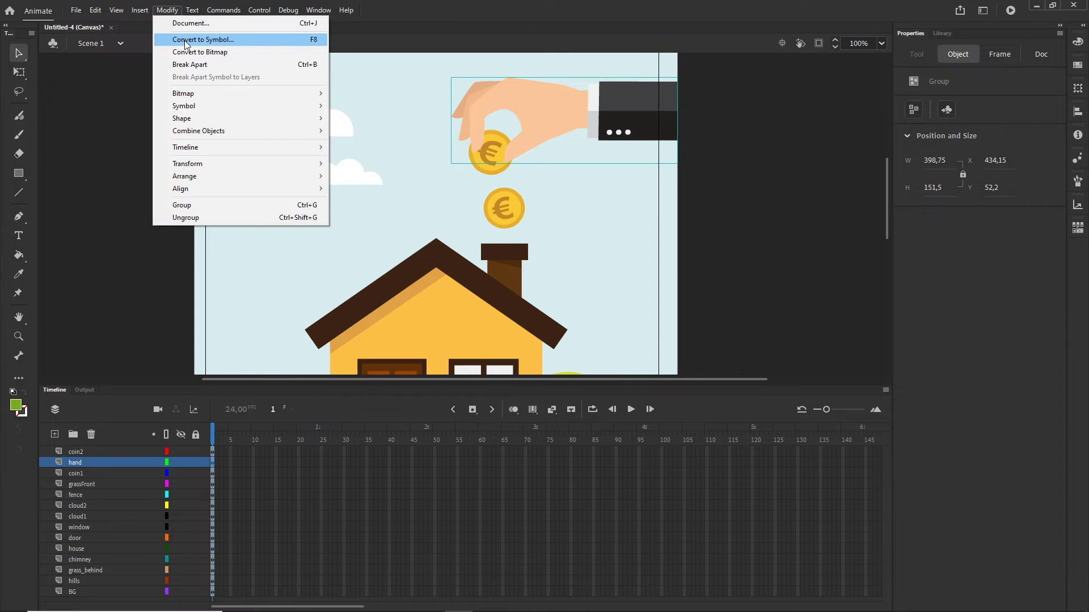
{"action": "left_click", "coordinate": [261, 40]}
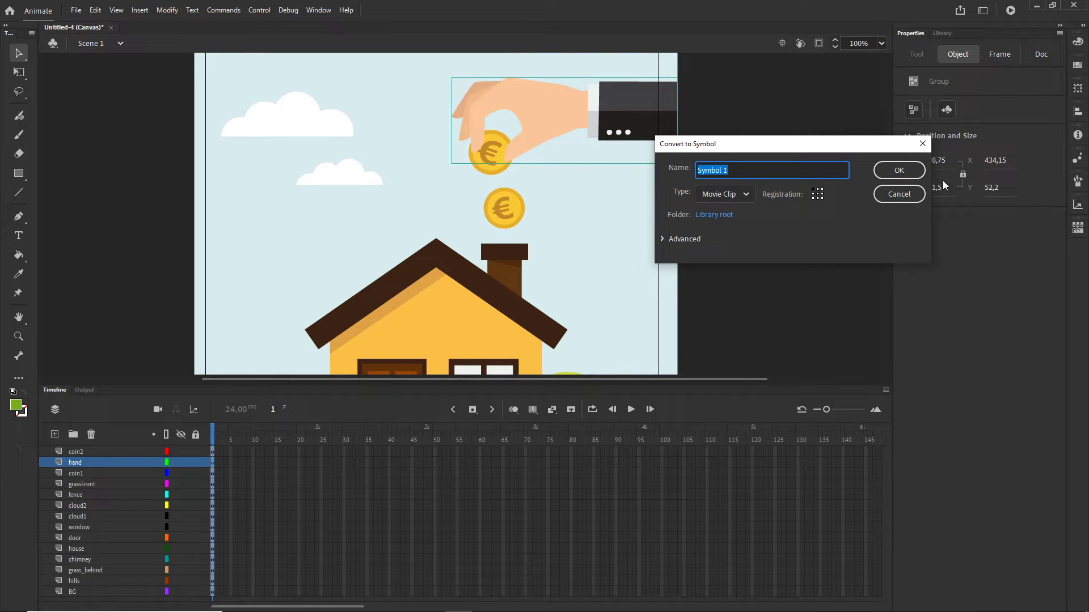
{"action": "left_click", "coordinate": [899, 170]}
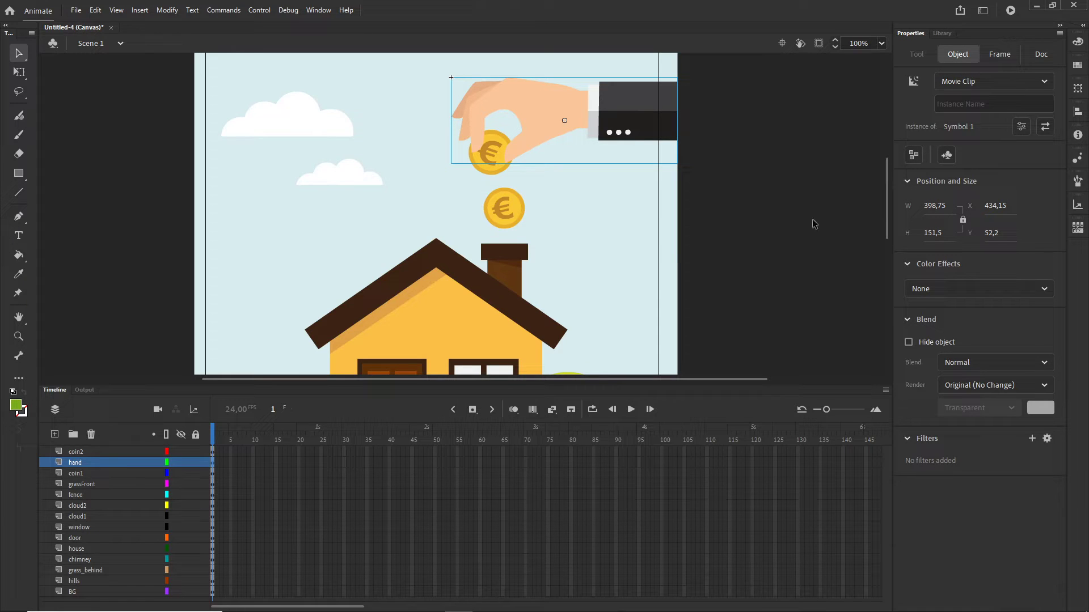
Convert the coin held by the hand into a Movie Clip symbol named coin and view the document's library.
{"action": "left_click", "coordinate": [497, 164]}
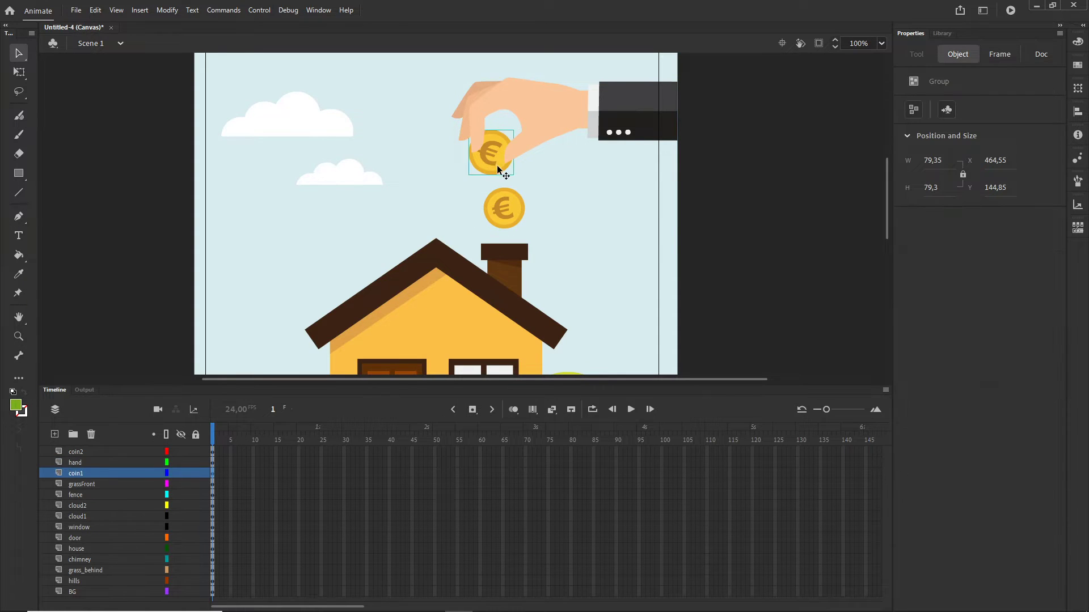
{"action": "key", "text": "F8"}
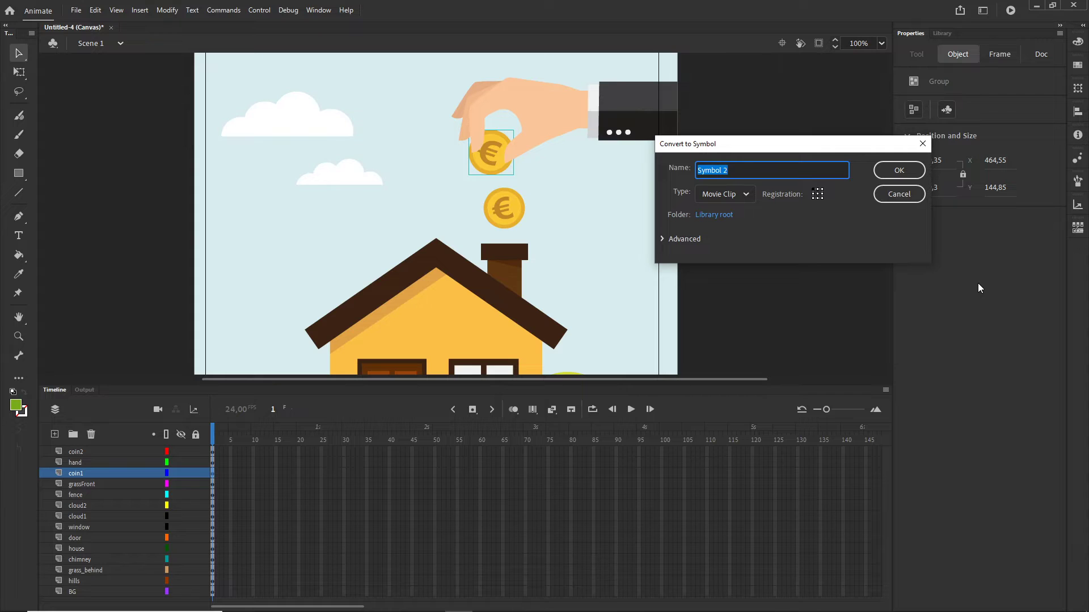
{"action": "type", "text": "coin"}
{"action": "left_click", "coordinate": [897, 177]}
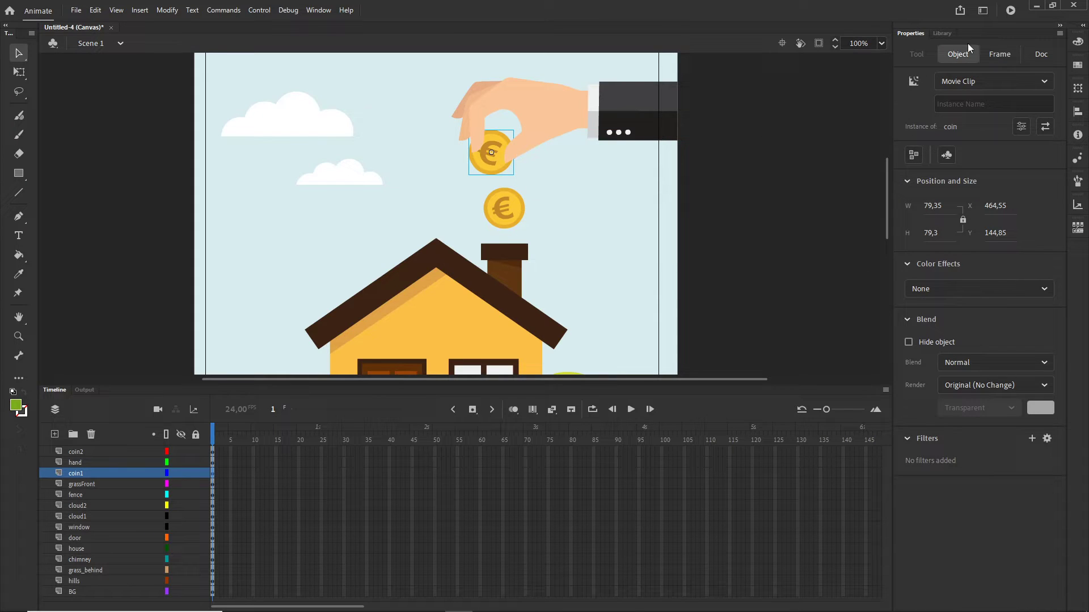
{"action": "left_click", "coordinate": [942, 33]}
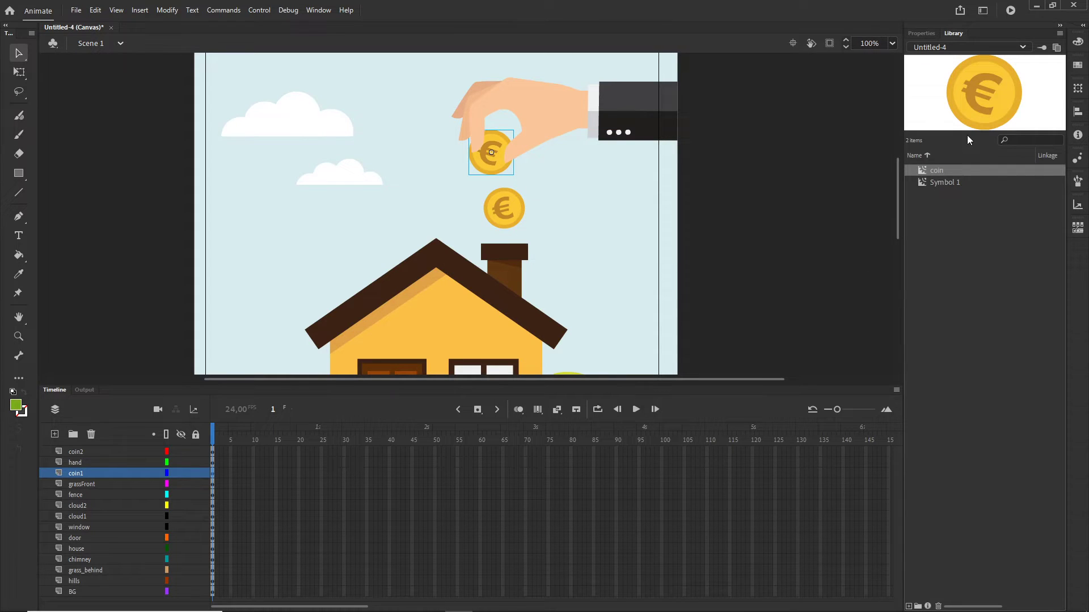
Delete the coin2 layer holding the loose coin above the chimney.
{"action": "left_click", "coordinate": [919, 32]}
{"action": "left_click", "coordinate": [509, 213]}
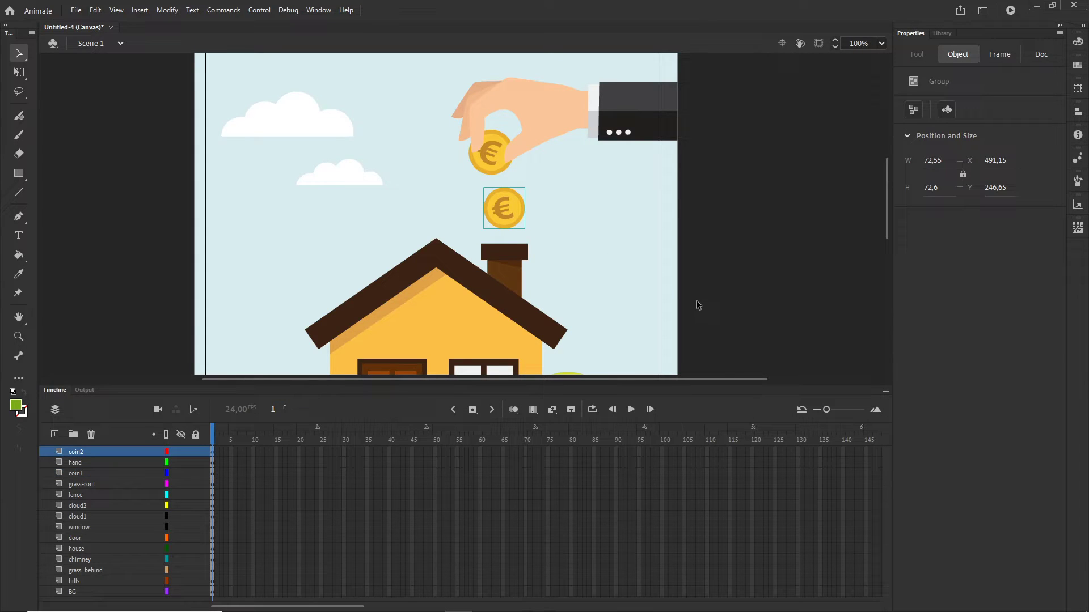
{"action": "left_click", "coordinate": [91, 434]}
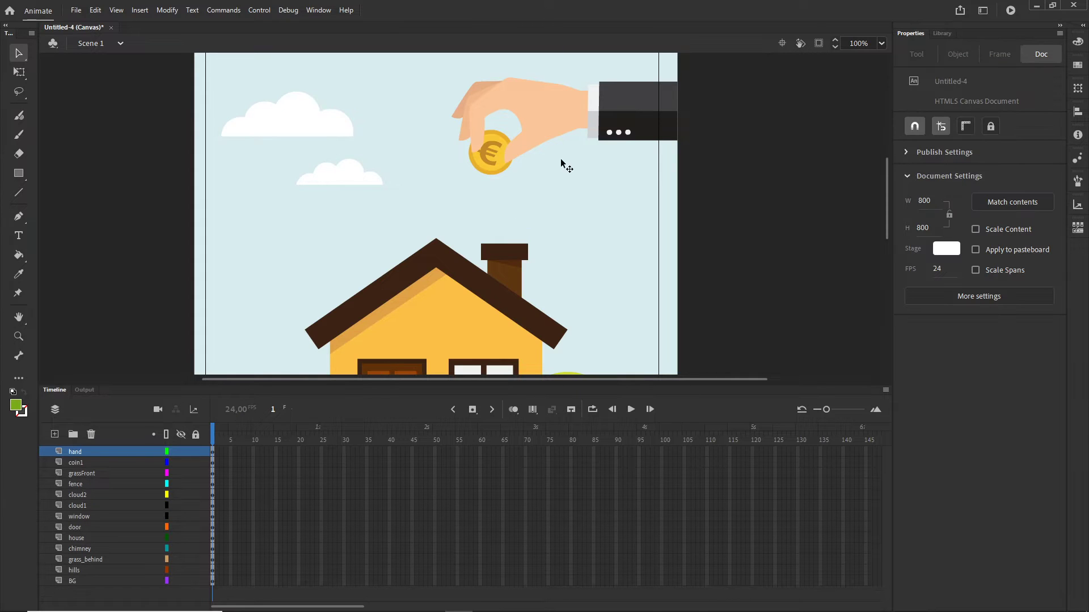
Convert the chimney and the house body into separate Movie Clip symbols, keeping the default names.
{"action": "scroll", "coordinate": [613, 234], "scroll_direction": "down", "scroll_amount": 3}
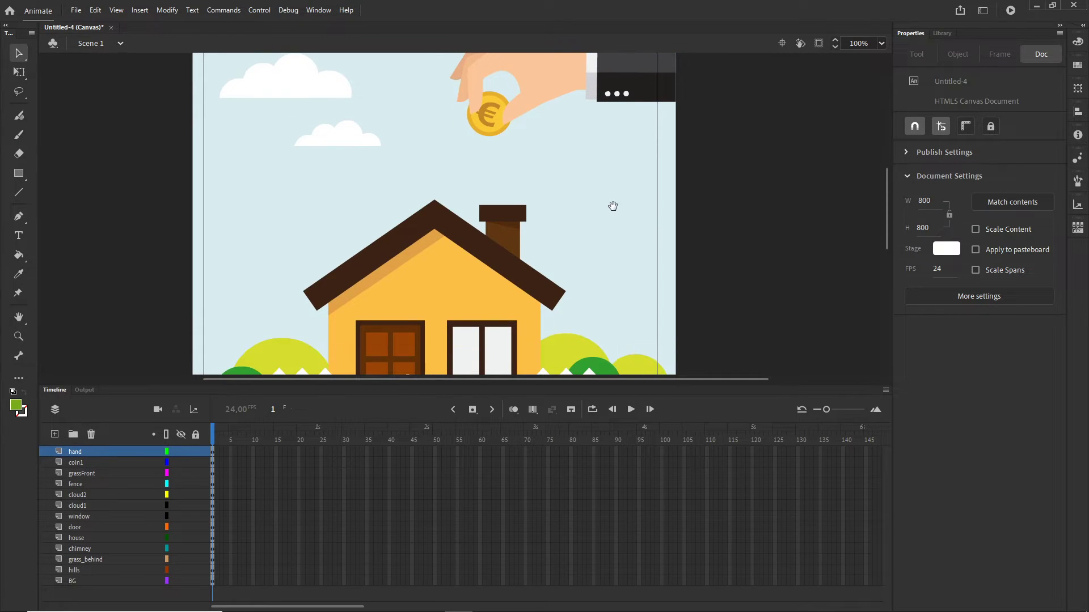
{"action": "left_click", "coordinate": [512, 229]}
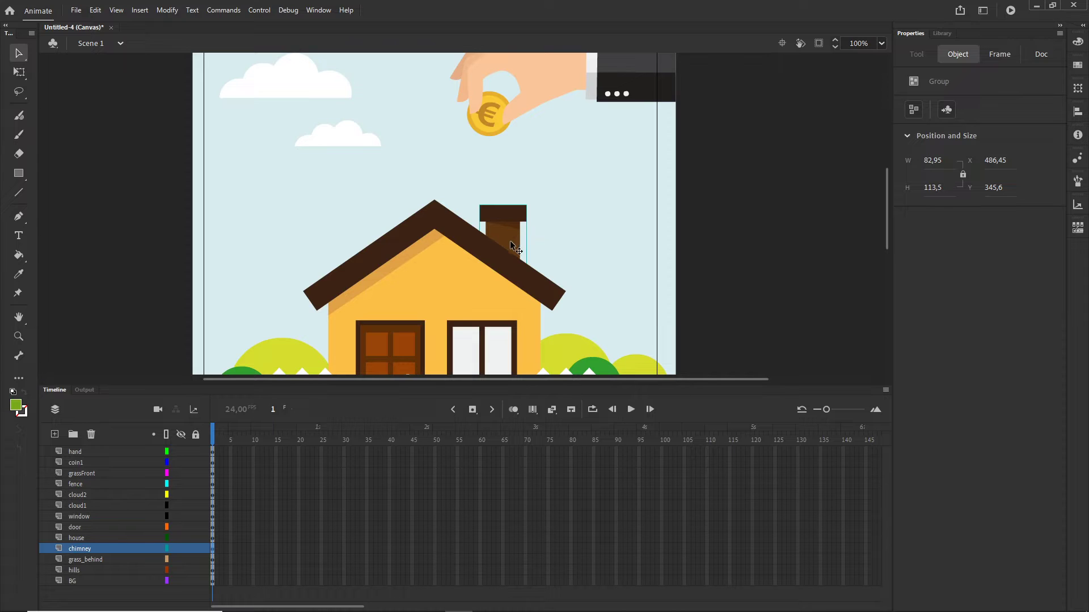
{"action": "key", "text": "F8"}
{"action": "left_click", "coordinate": [897, 170]}
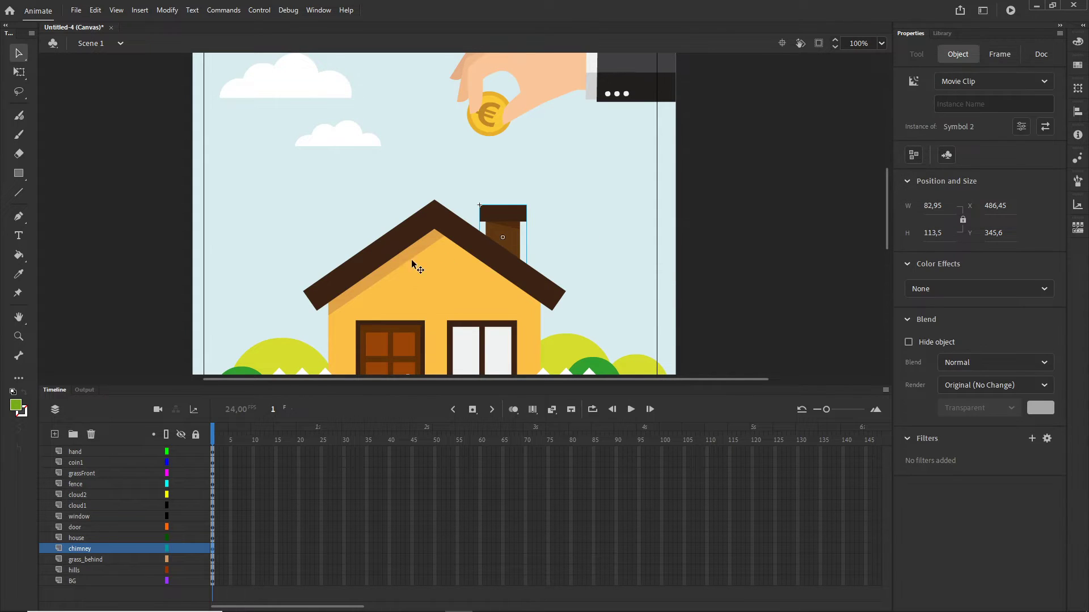
{"action": "left_click", "coordinate": [450, 286]}
{"action": "key", "text": "F8"}
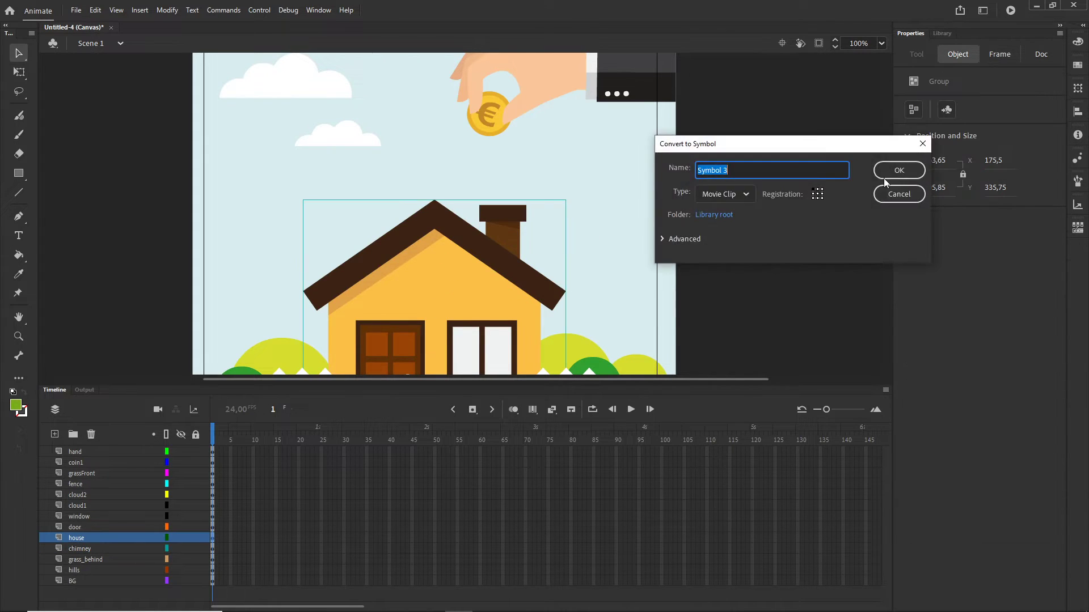
{"action": "left_click", "coordinate": [893, 171]}
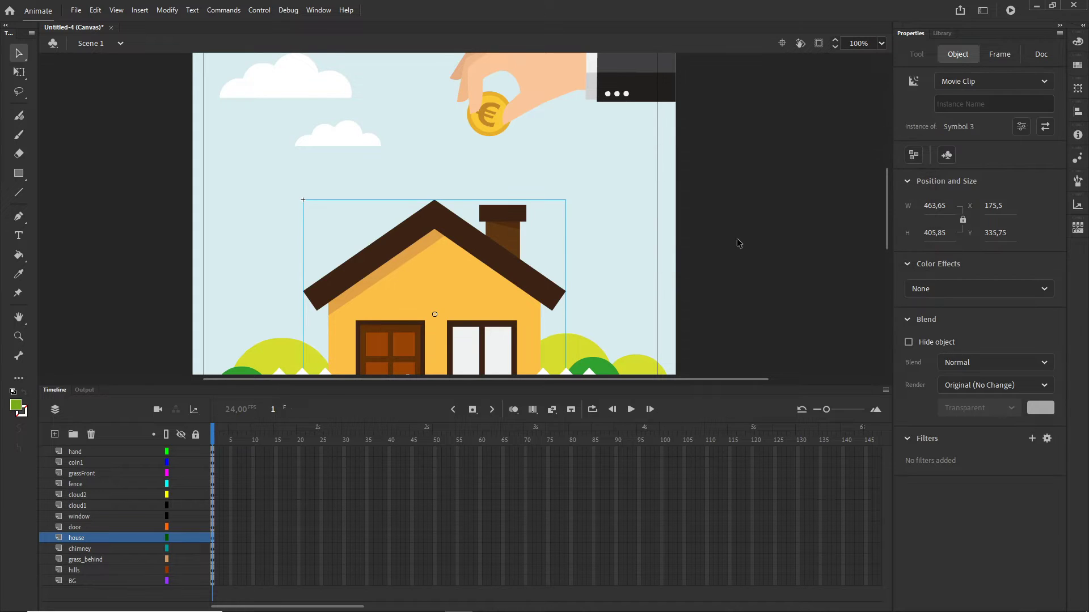
Convert the door and the window into separate Movie Clip symbols with their default names.
{"action": "scroll", "coordinate": [732, 187], "scroll_direction": "down", "scroll_amount": 4}
{"action": "left_click", "coordinate": [386, 246]}
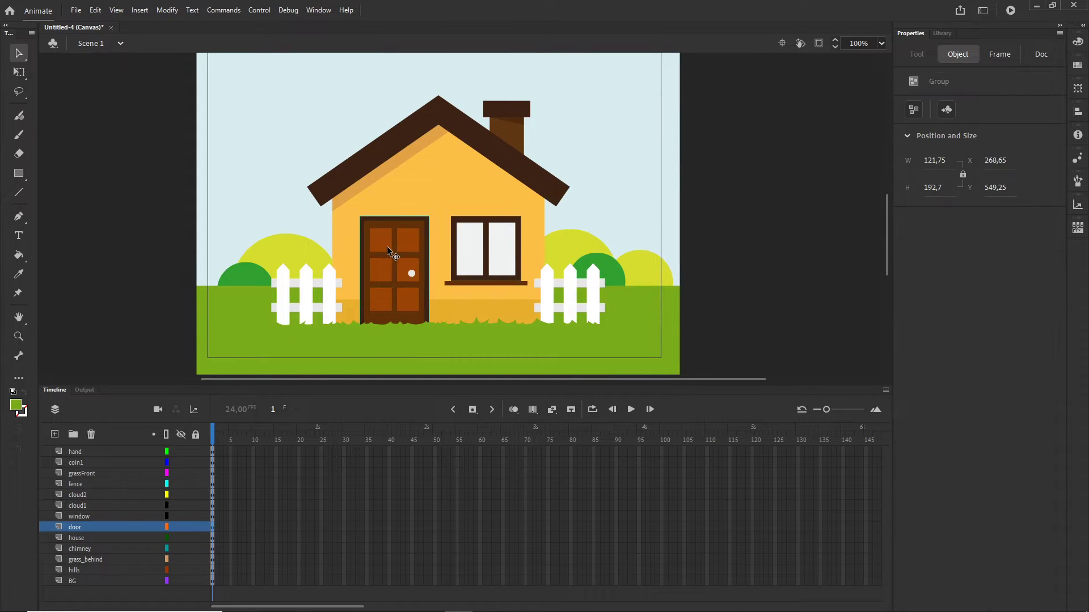
{"action": "key", "text": "F8"}
{"action": "left_click", "coordinate": [893, 171]}
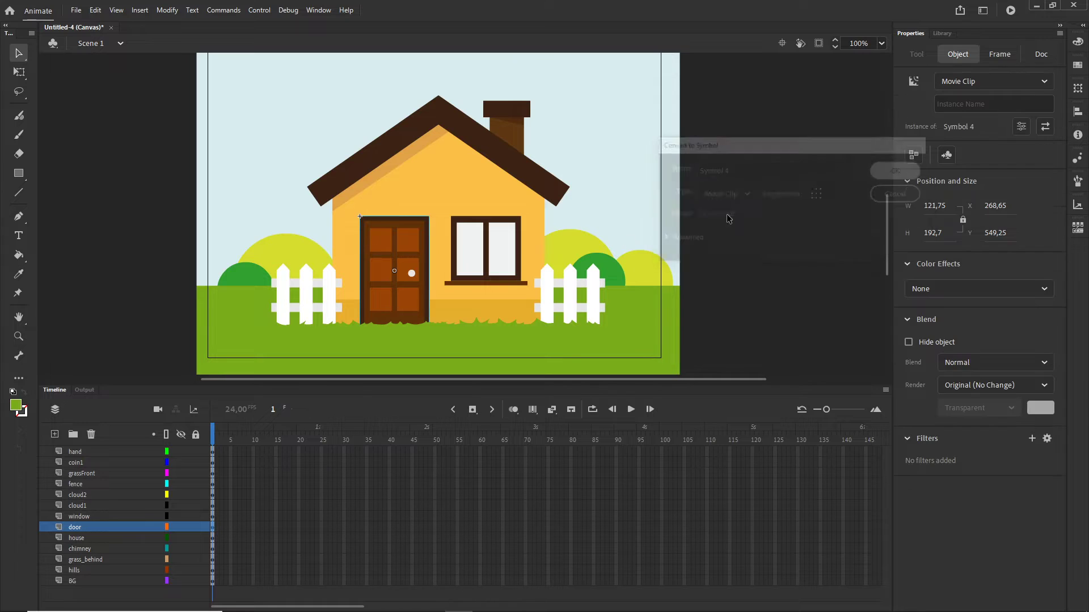
{"action": "left_click", "coordinate": [490, 265]}
{"action": "key", "text": "F8"}
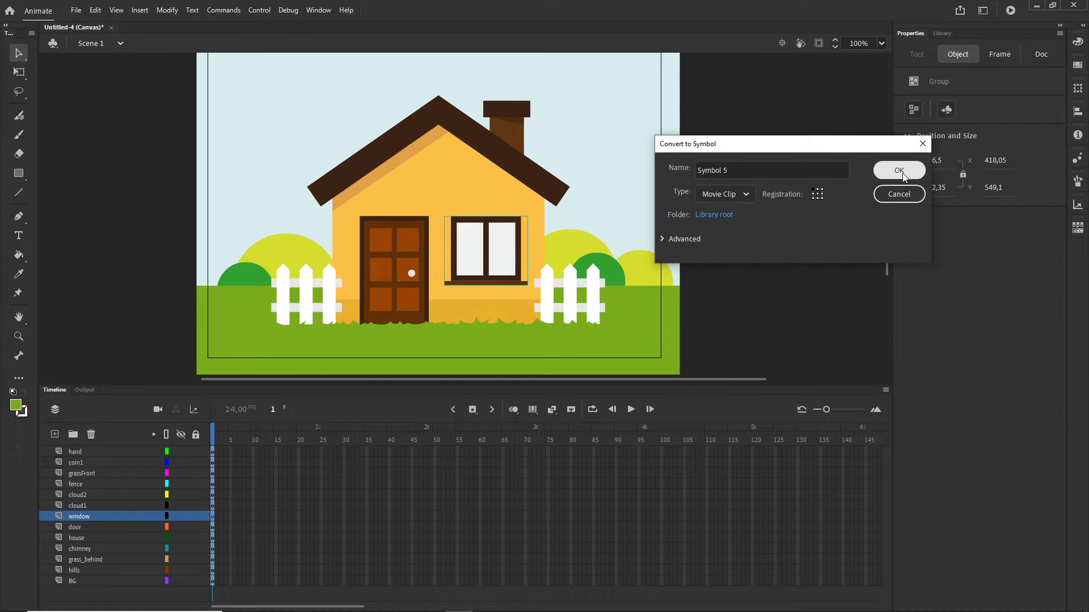
{"action": "left_click", "coordinate": [902, 168]}
Convert the fence and the hills into separate Movie Clip symbols, keeping the default names, and clear the selection.
{"action": "left_click", "coordinate": [591, 290]}
{"action": "key", "text": "F8"}
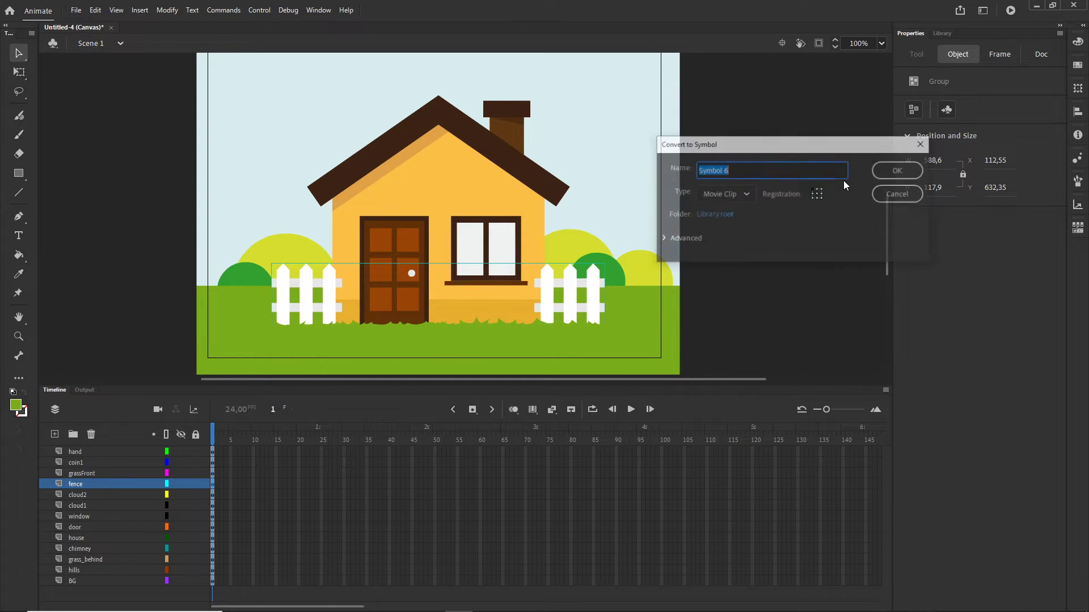
{"action": "left_click", "coordinate": [896, 170]}
{"action": "left_click", "coordinate": [578, 249]}
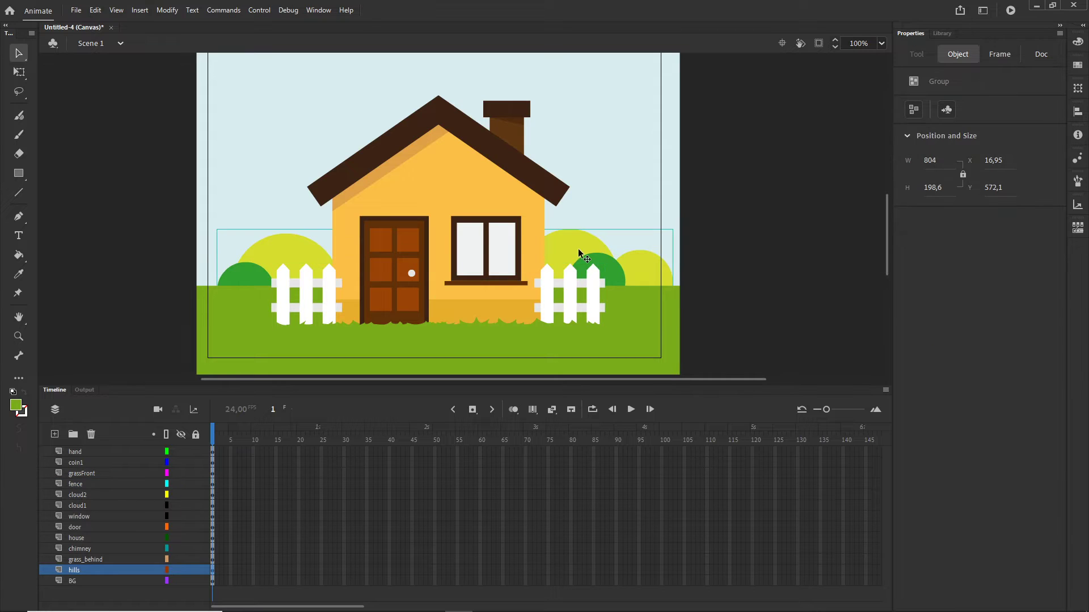
{"action": "key", "text": "F8"}
{"action": "left_click", "coordinate": [897, 168]}
{"action": "left_click", "coordinate": [737, 266]}
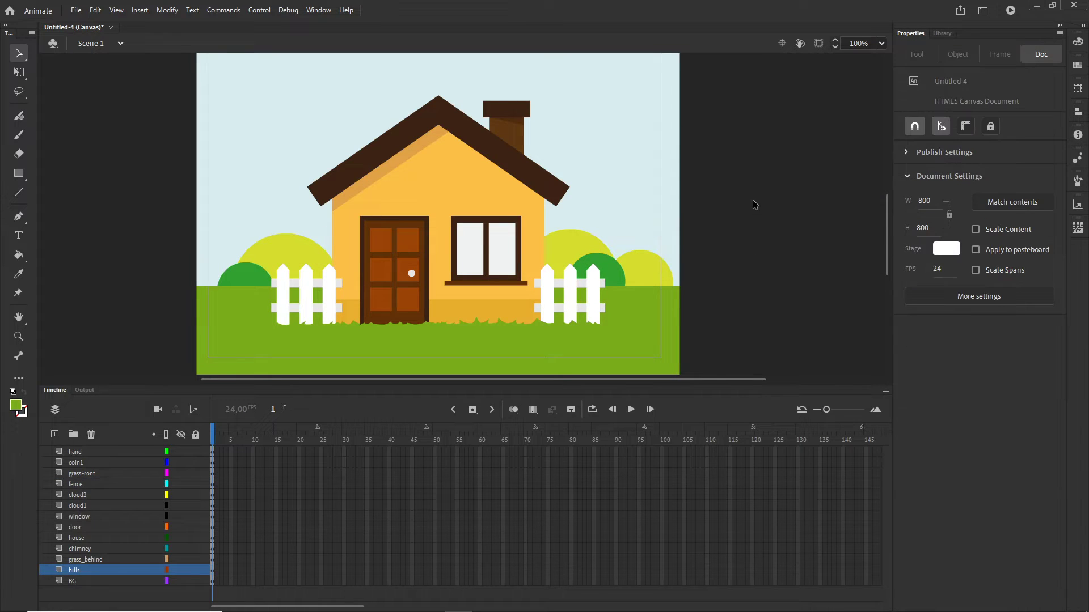
Check the instance type of the hand, coin, chimney, house, door, window, fence and hills one after another.
{"action": "scroll", "coordinate": [754, 238], "scroll_direction": "up", "scroll_amount": 5}
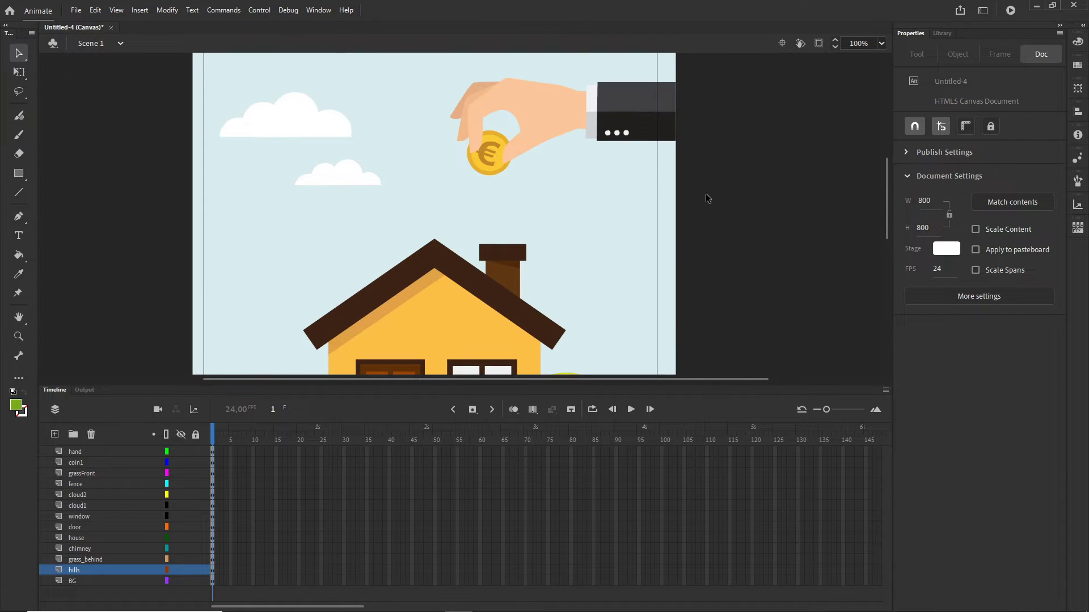
{"action": "left_click", "coordinate": [603, 113]}
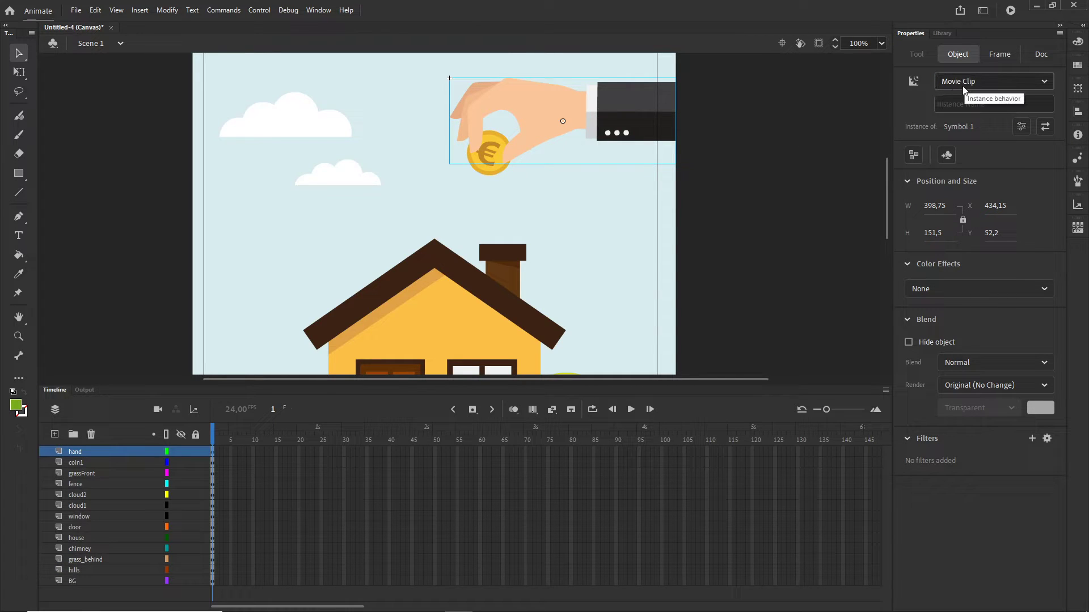
{"action": "left_click", "coordinate": [766, 245]}
{"action": "left_click", "coordinate": [489, 166]}
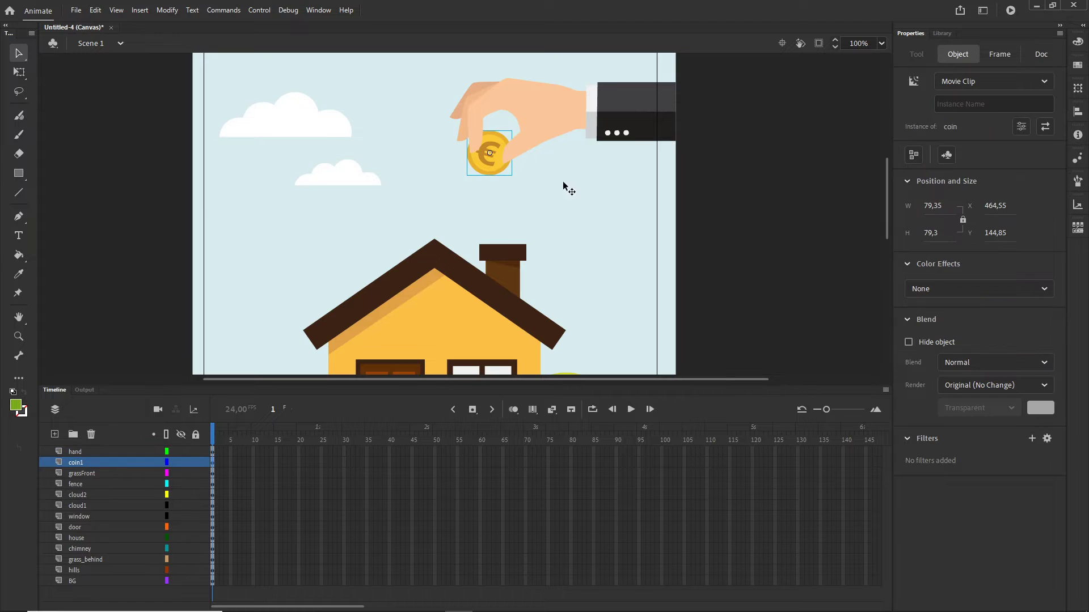
{"action": "scroll", "coordinate": [678, 221], "scroll_direction": "down", "scroll_amount": 3}
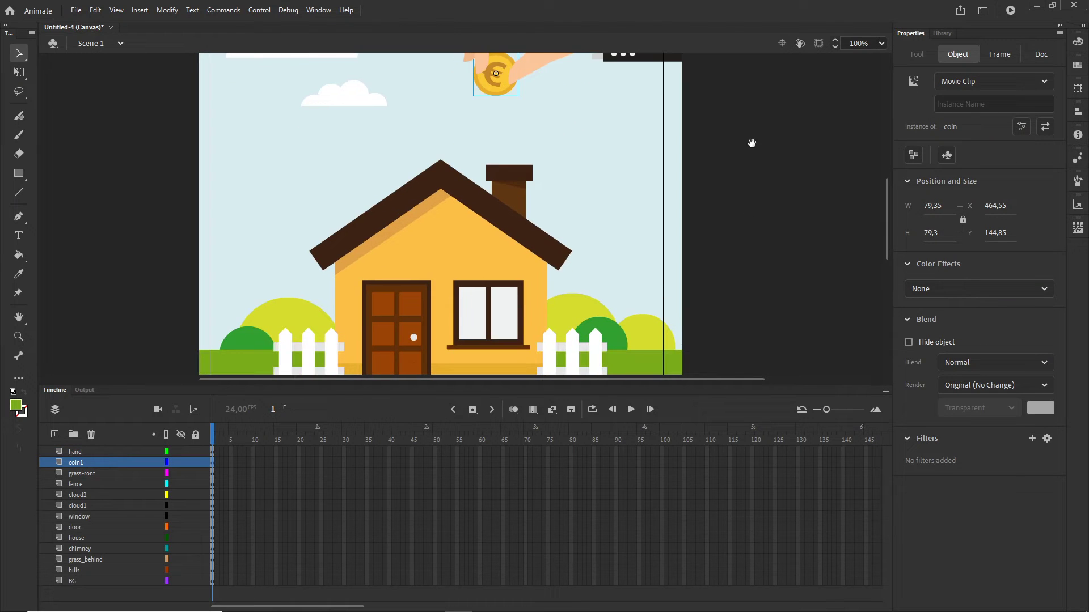
{"action": "left_click", "coordinate": [516, 192]}
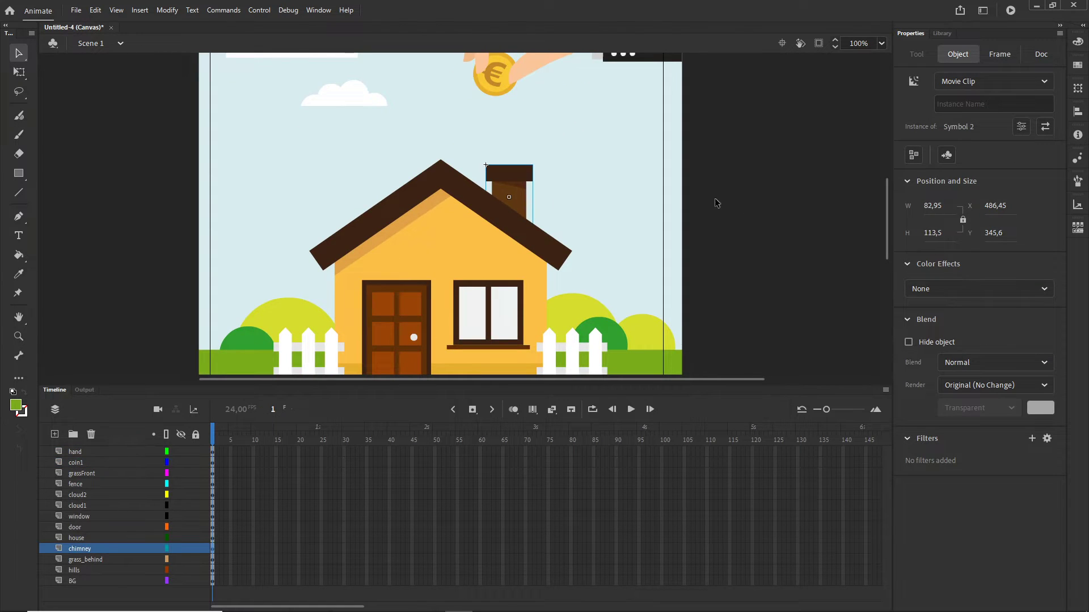
{"action": "left_click", "coordinate": [439, 229]}
{"action": "scroll", "coordinate": [766, 221], "scroll_direction": "down", "scroll_amount": 2}
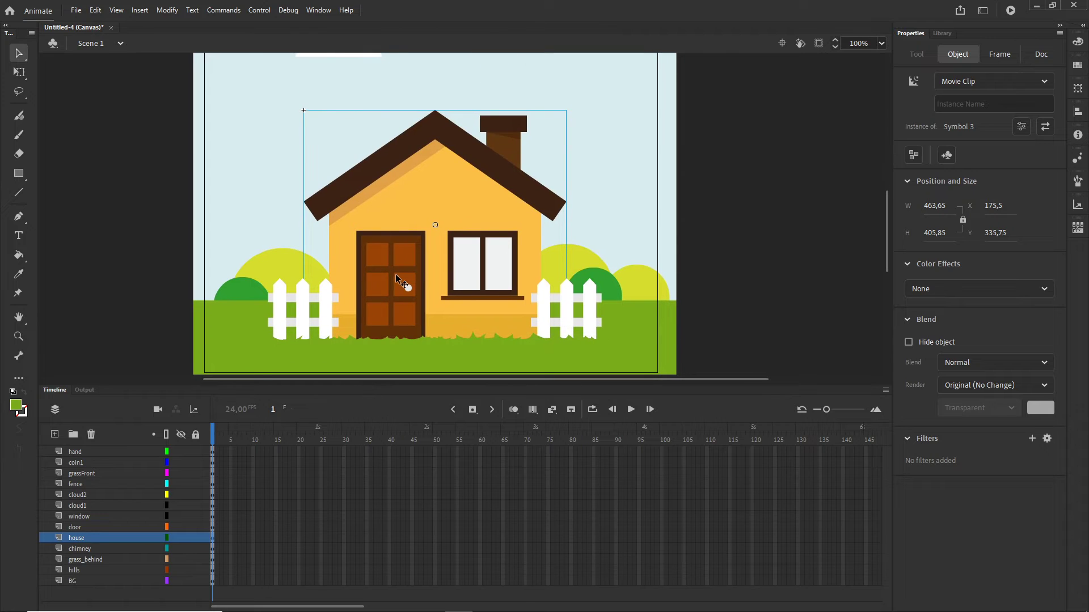
{"action": "left_click", "coordinate": [396, 274]}
{"action": "left_click", "coordinate": [498, 267]}
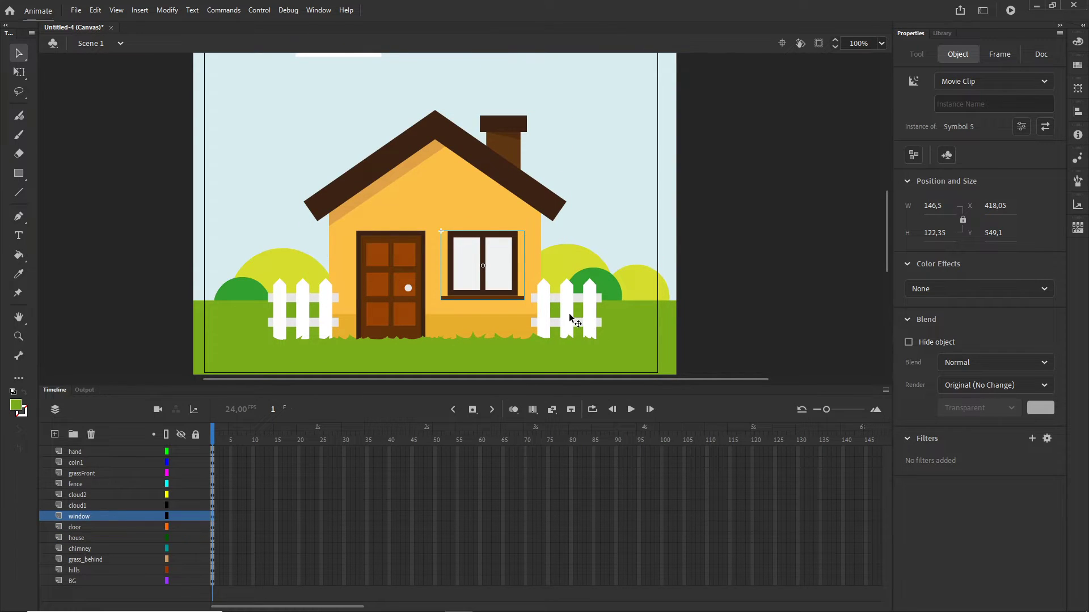
{"action": "left_click", "coordinate": [569, 313]}
{"action": "left_click", "coordinate": [645, 287]}
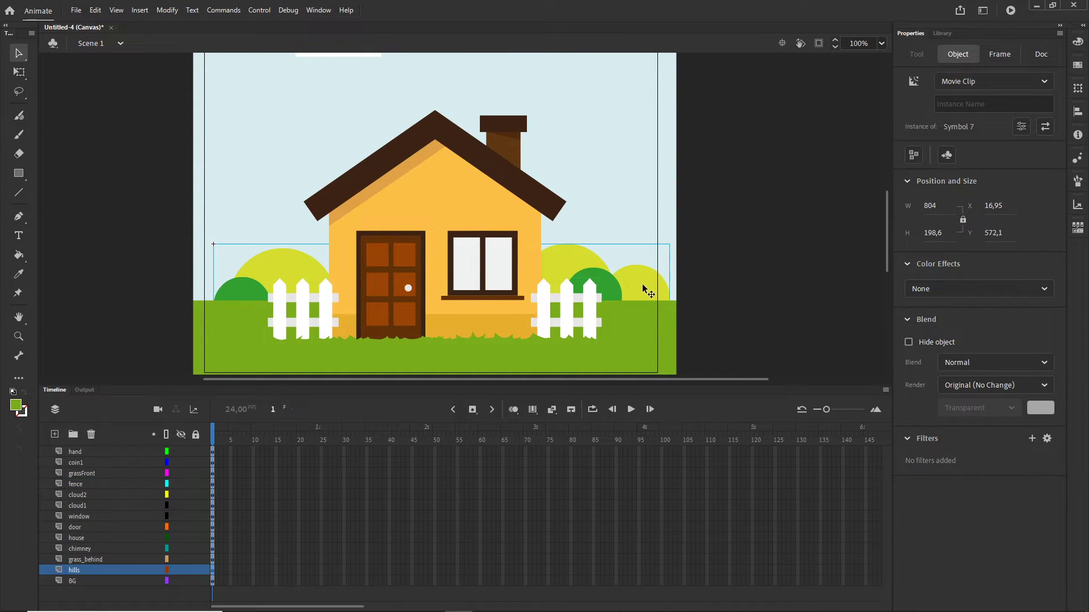
Convert the larger cloud into a Movie Clip symbol named cloud1.
{"action": "left_click_drag", "start_coordinate": [477, 200], "coordinate": [527, 346]}
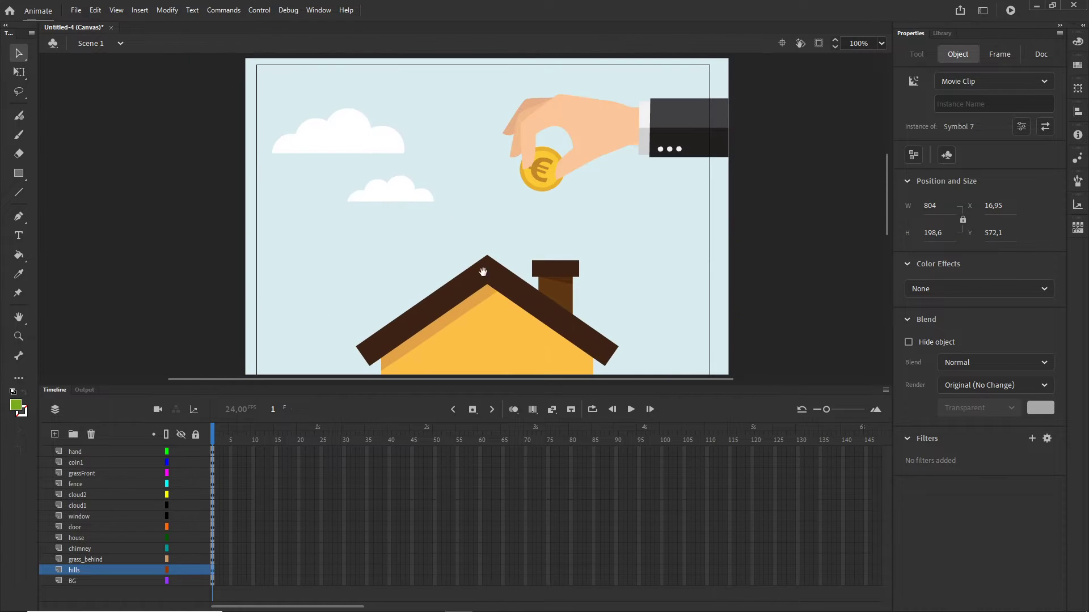
{"action": "left_click", "coordinate": [362, 143]}
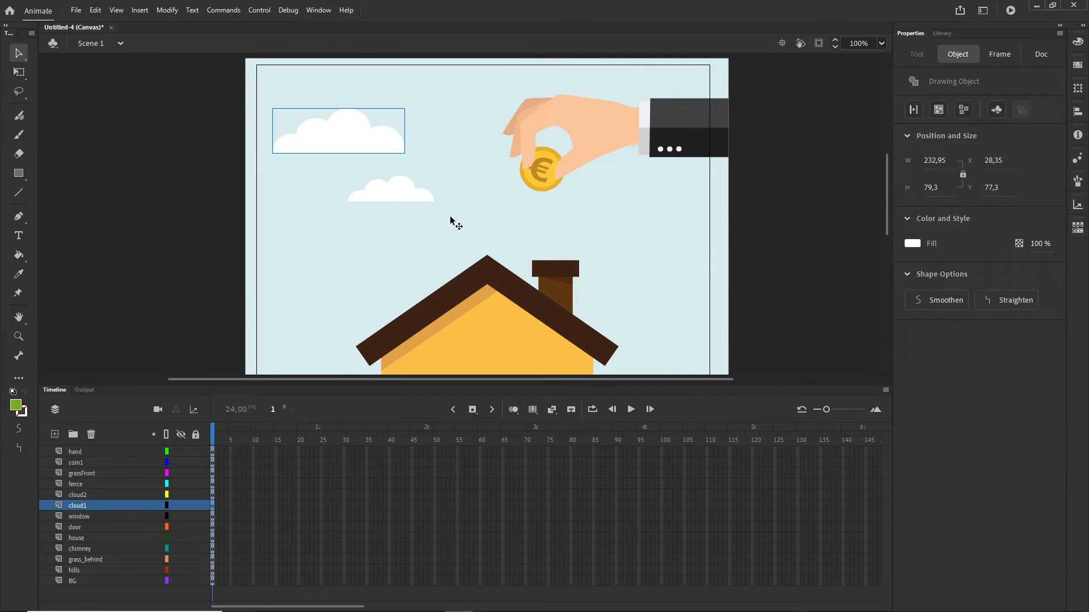
{"action": "key", "text": "F8"}
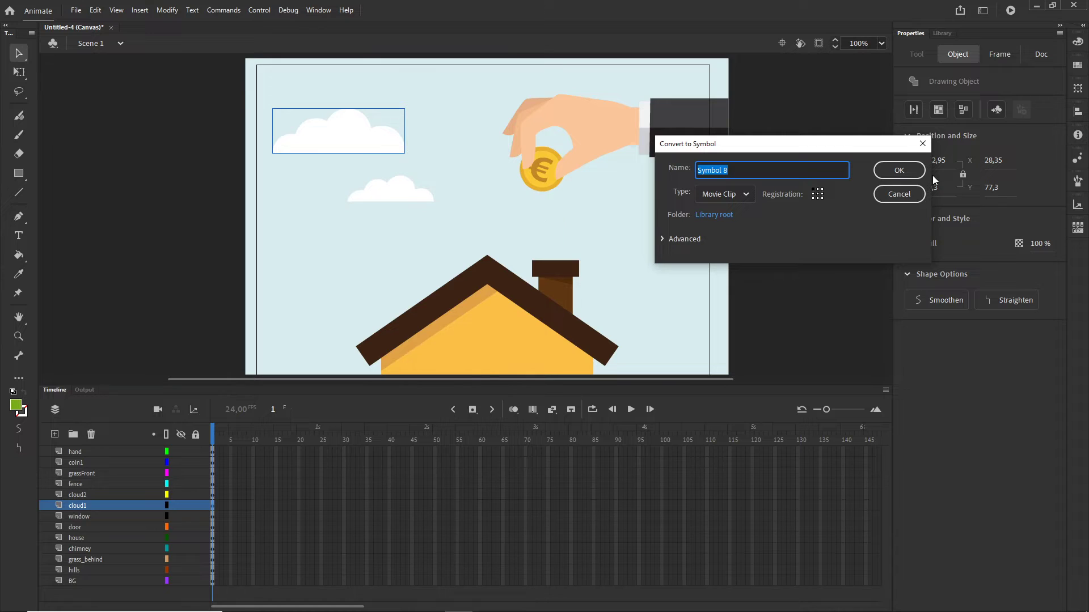
{"action": "type", "text": "cloud1"}
{"action": "left_click", "coordinate": [898, 170]}
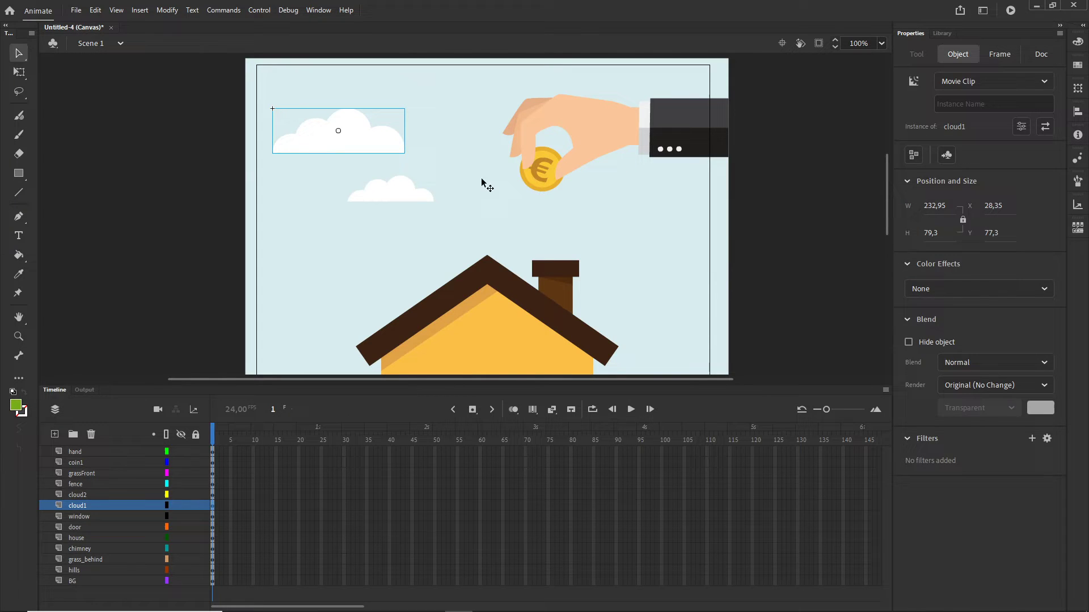
Convert the smaller cloud into a Movie Clip symbol named cloud2.
{"action": "left_click", "coordinate": [422, 197]}
{"action": "key", "text": "F8"}
{"action": "type", "text": "c"}
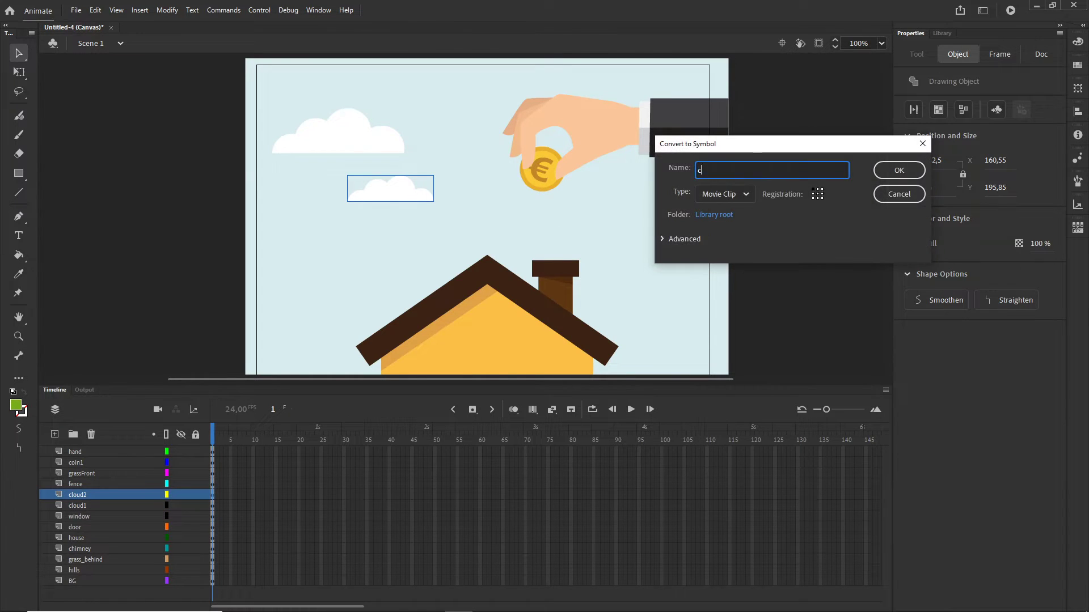
{"action": "type", "text": "loud2"}
{"action": "left_click", "coordinate": [911, 172]}
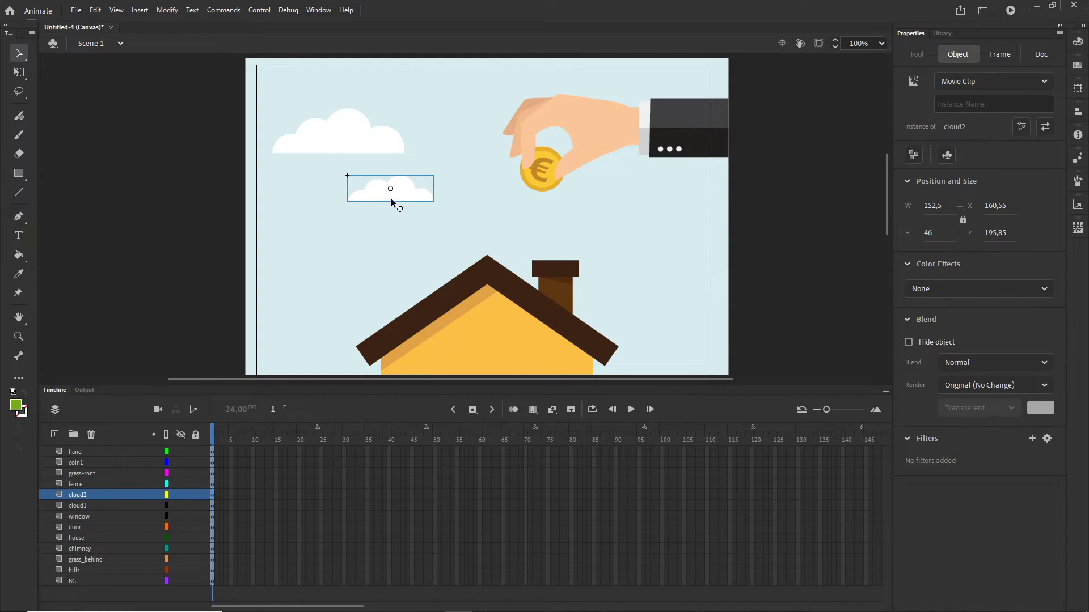
Preview the coin, cloud2 and cloud1 symbols in the document's library, and return to the object properties.
{"action": "left_click", "coordinate": [941, 33]}
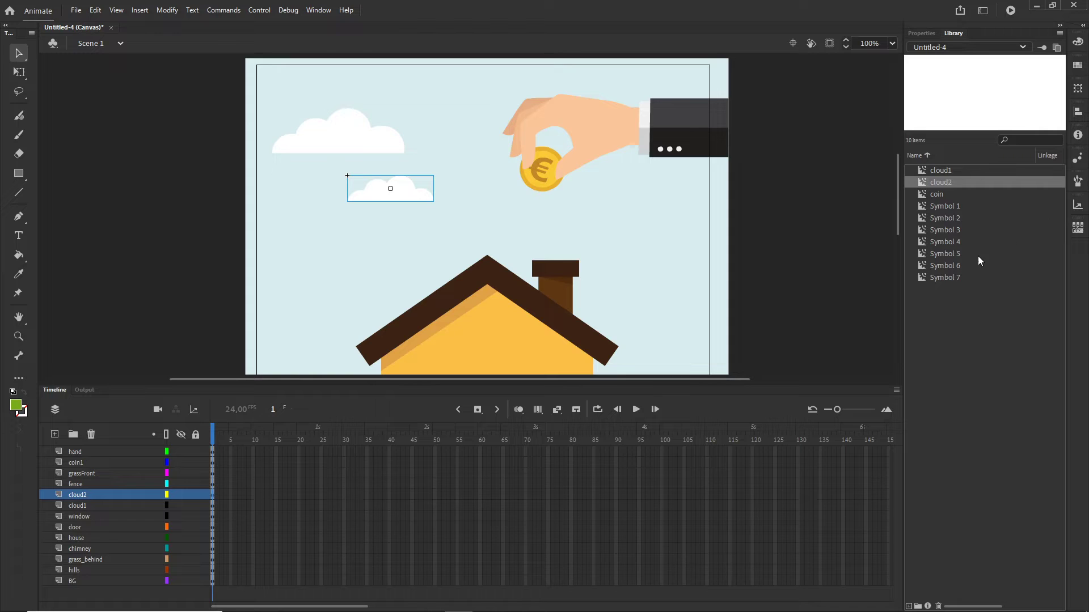
{"action": "left_click", "coordinate": [938, 194]}
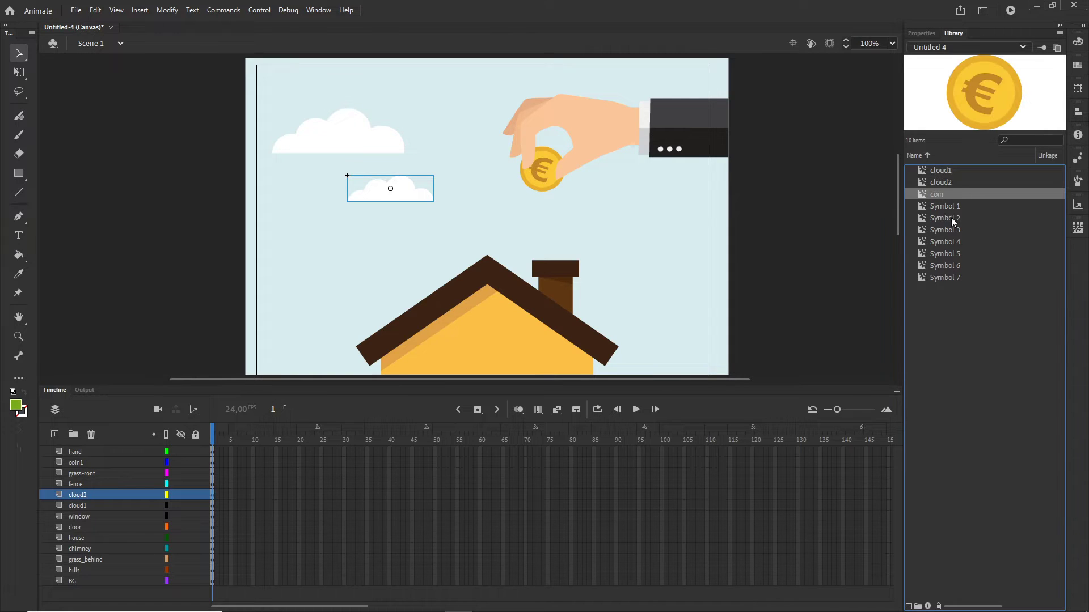
{"action": "left_click", "coordinate": [937, 183]}
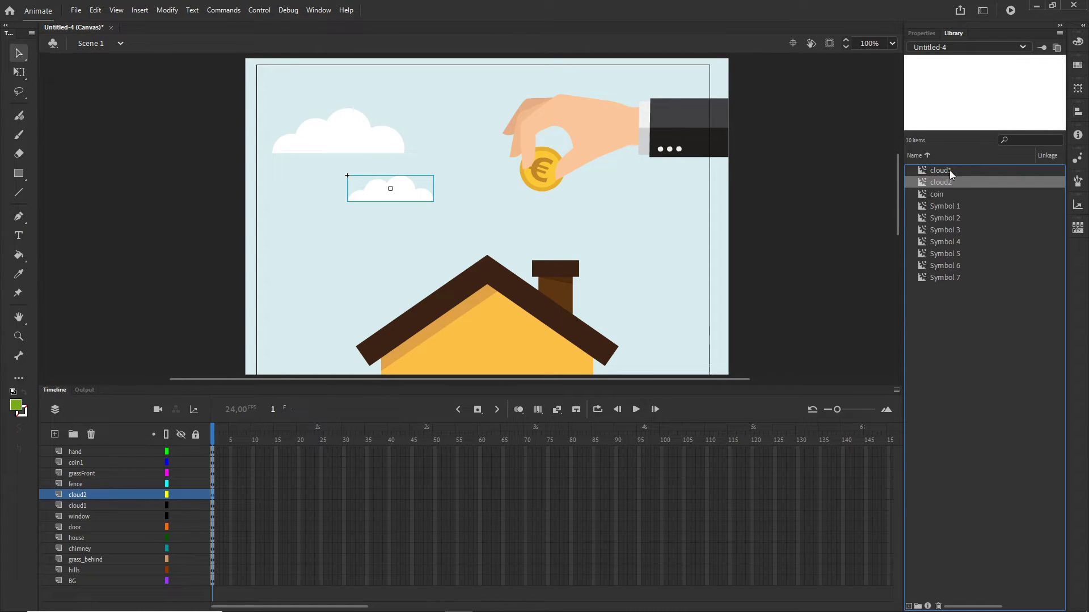
{"action": "left_click", "coordinate": [948, 169]}
{"action": "left_click", "coordinate": [922, 33]}
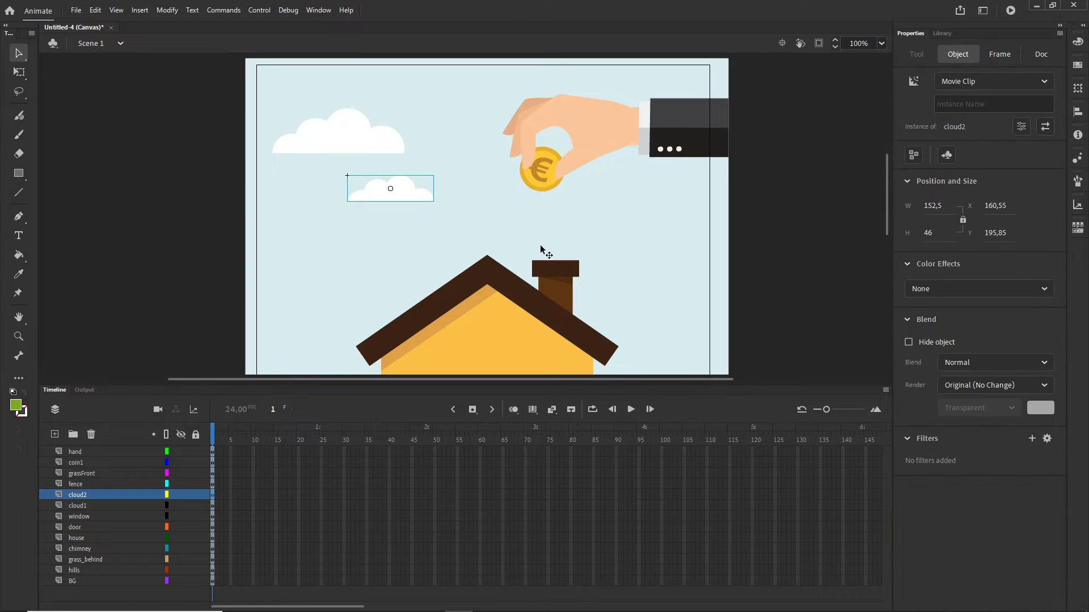
Extend every layer, from hand down to BG, to frame 350 by inserting frames.
{"action": "scroll", "coordinate": [600, 272], "scroll_direction": "down", "scroll_amount": 2}
{"action": "scroll", "coordinate": [590, 239], "scroll_direction": "down", "scroll_amount": 1, "text": "ctrl"}
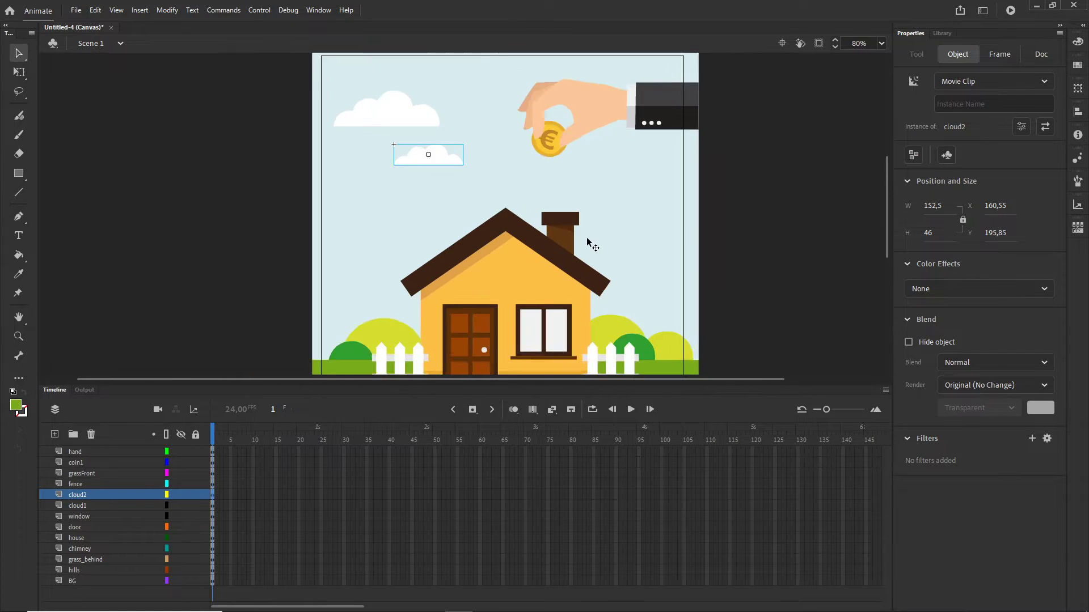
{"action": "scroll", "coordinate": [586, 237], "scroll_direction": "down", "scroll_amount": 1}
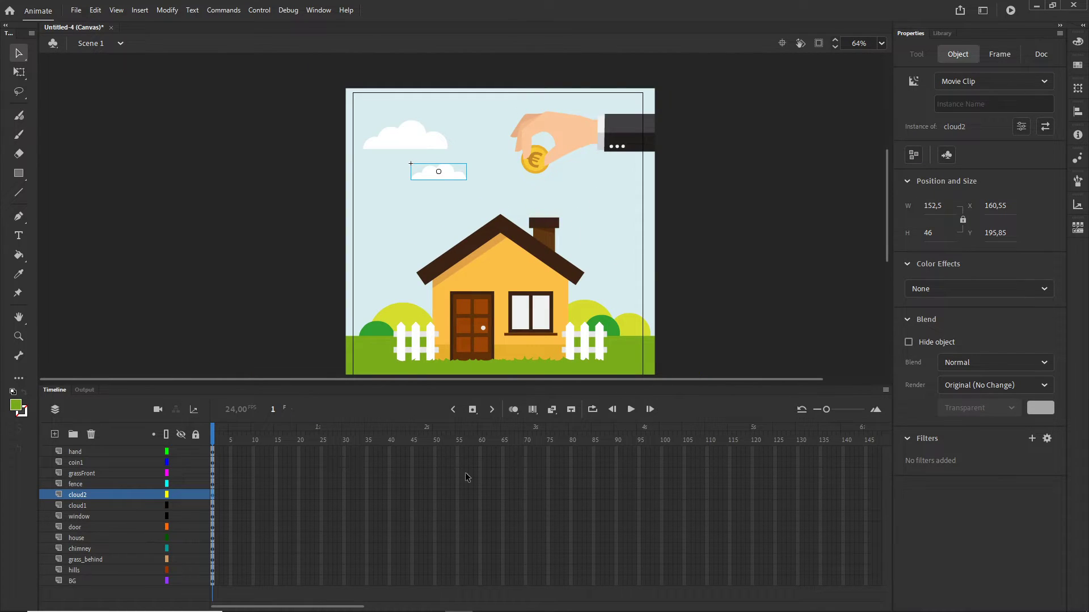
{"action": "left_click_drag", "start_coordinate": [350, 606], "coordinate": [608, 608]}
{"action": "left_click", "coordinate": [656, 579]}
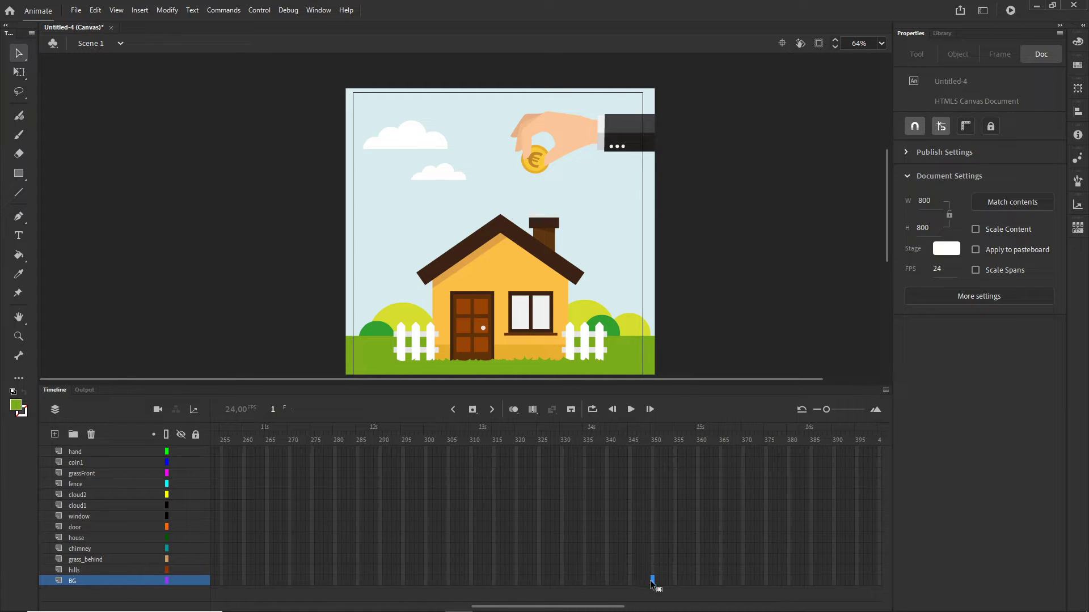
{"action": "left_click", "coordinate": [652, 451], "text": "shift"}
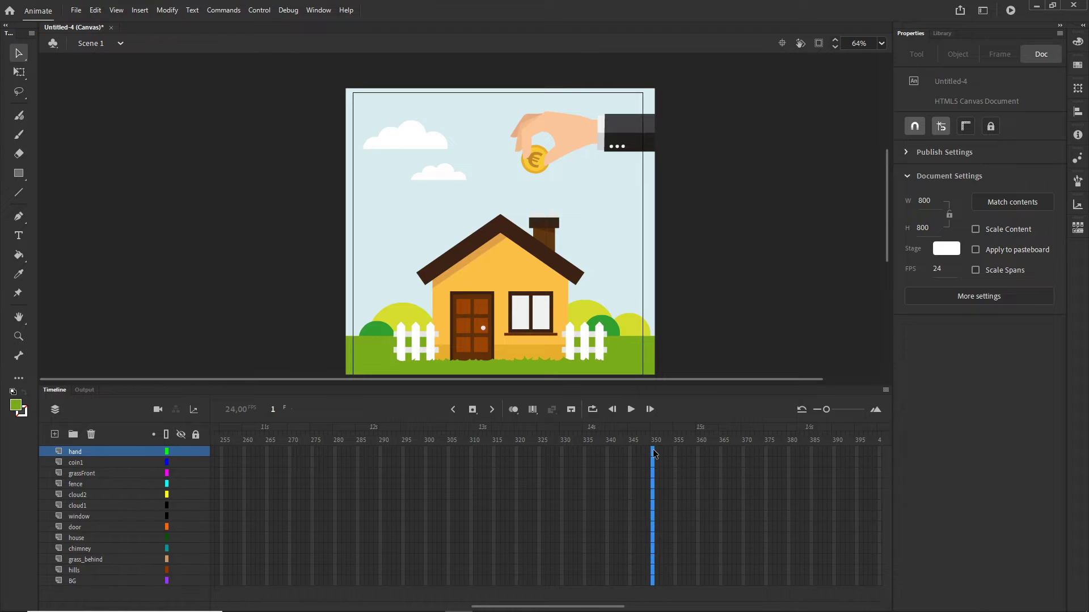
{"action": "right_click", "coordinate": [653, 450]}
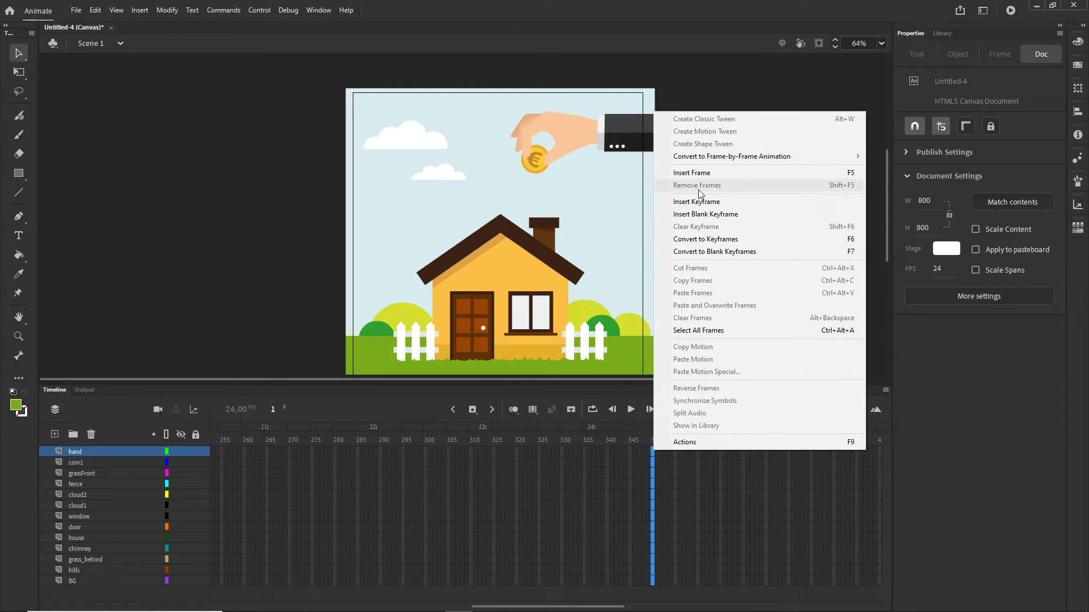
{"action": "left_click", "coordinate": [705, 174]}
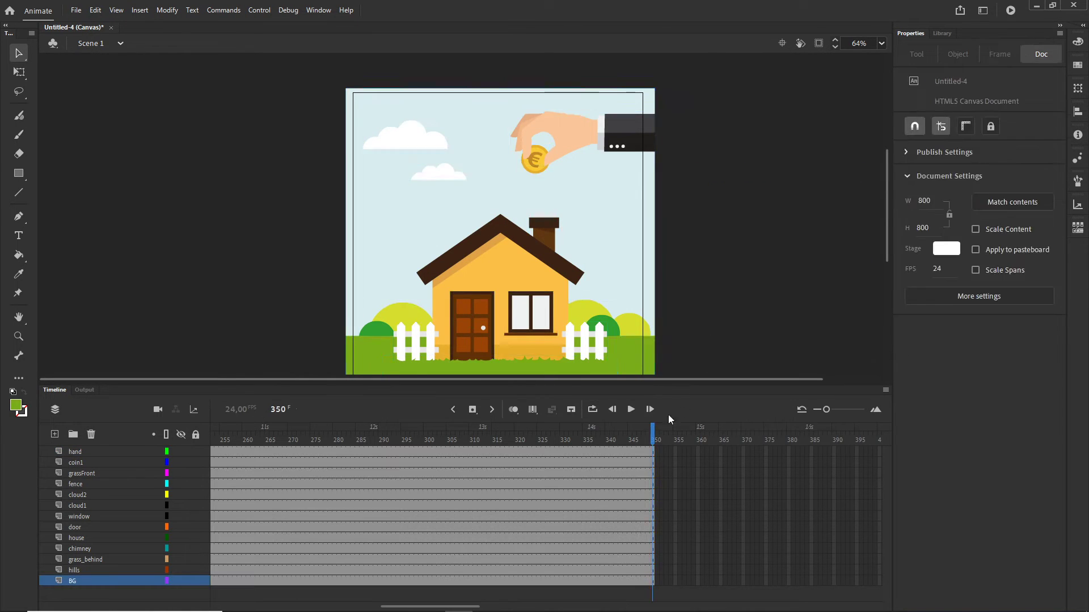
Set the stage colour to the light blue sampled from the artwork's sky, and delete the BG layer.
{"action": "left_click", "coordinate": [713, 340]}
{"action": "left_click", "coordinate": [621, 441]}
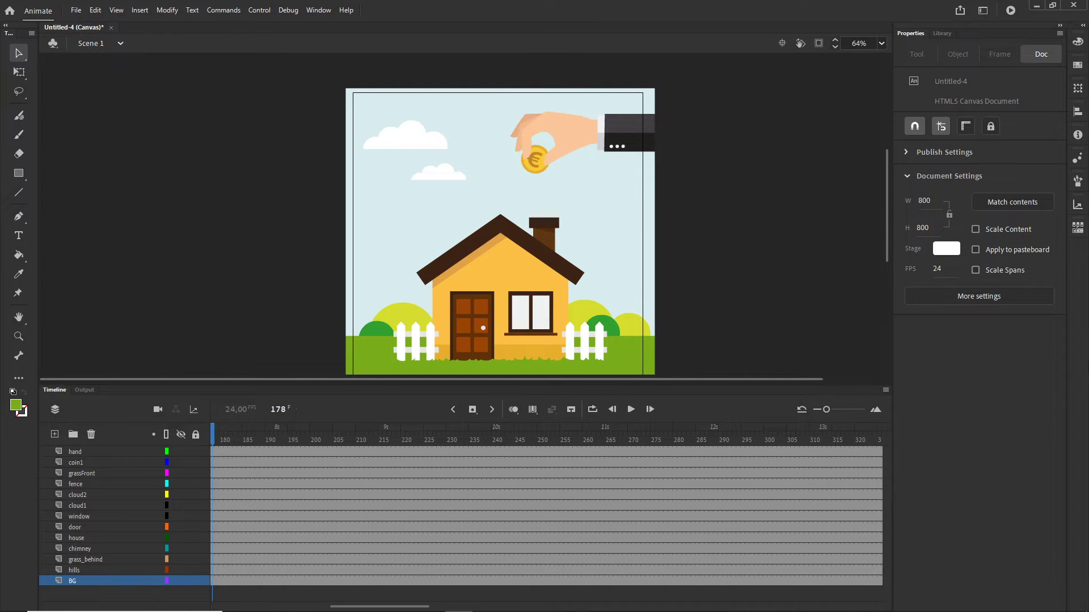
{"action": "left_click", "coordinate": [952, 254]}
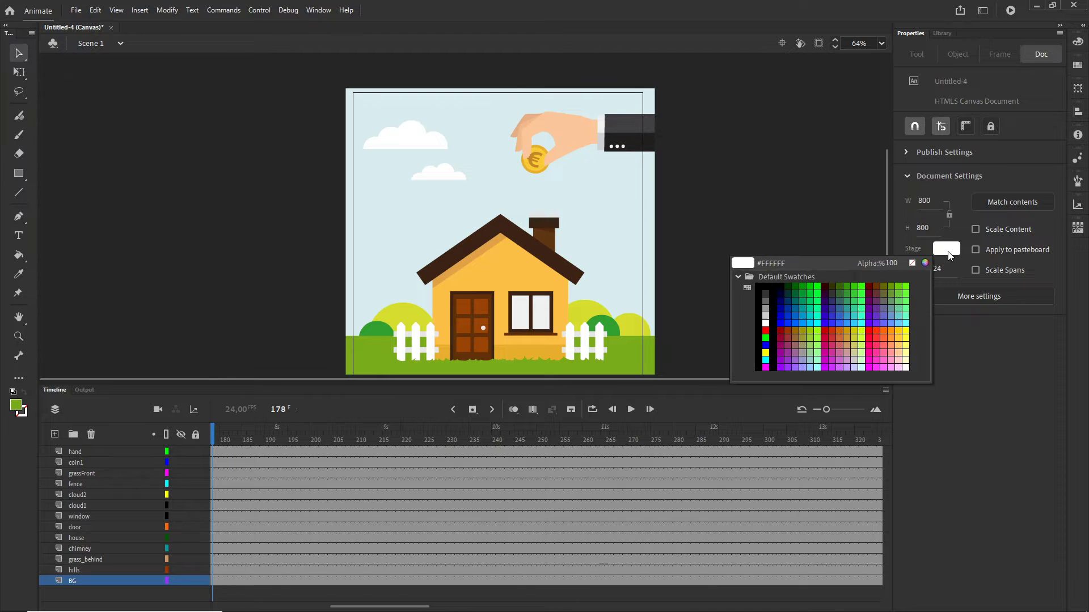
{"action": "left_click", "coordinate": [520, 180]}
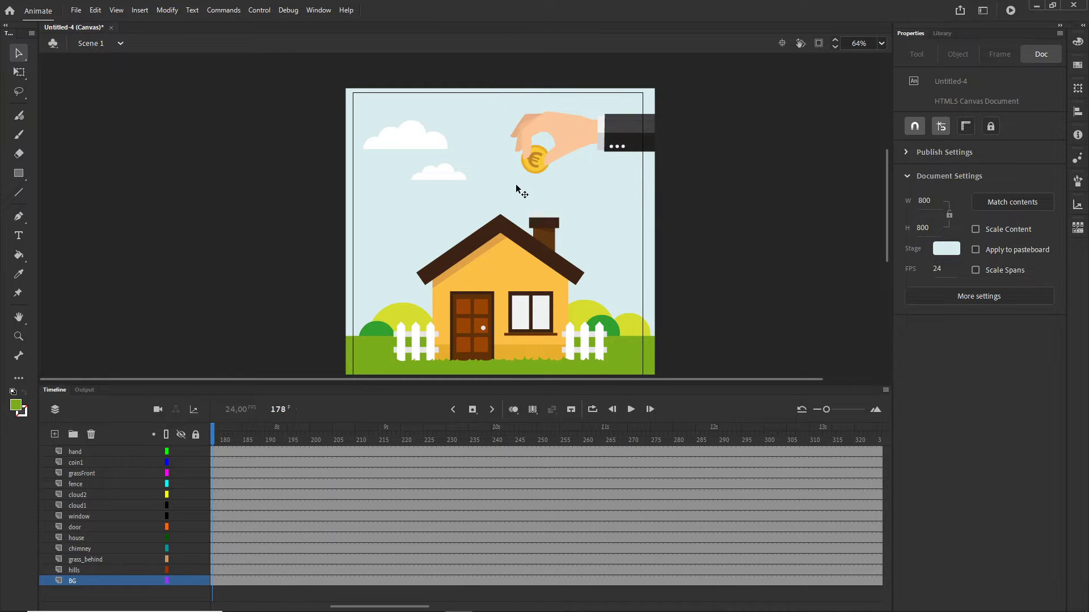
{"action": "left_click", "coordinate": [85, 580]}
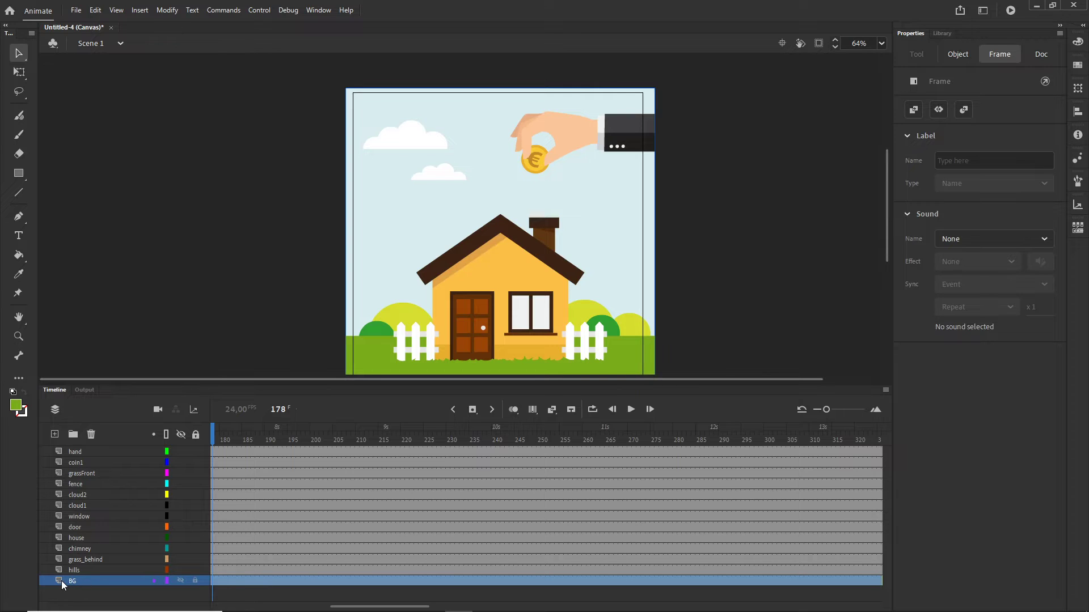
{"action": "left_click", "coordinate": [91, 435]}
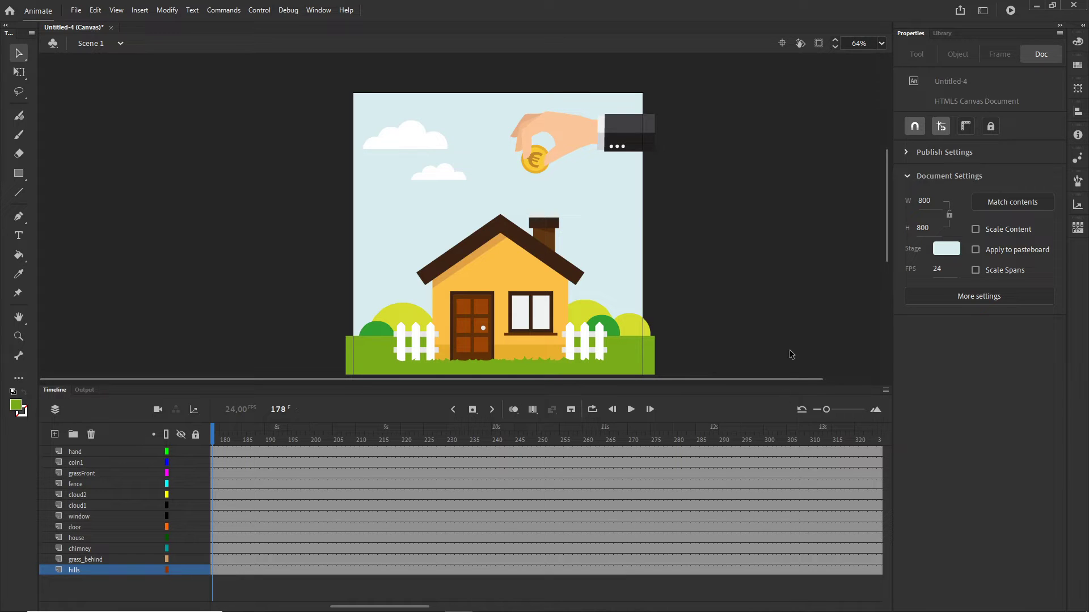
Return to frame 1 of the house layer and select the house with the Free Transform tool.
{"action": "left_click_drag", "start_coordinate": [373, 608], "coordinate": [253, 608]}
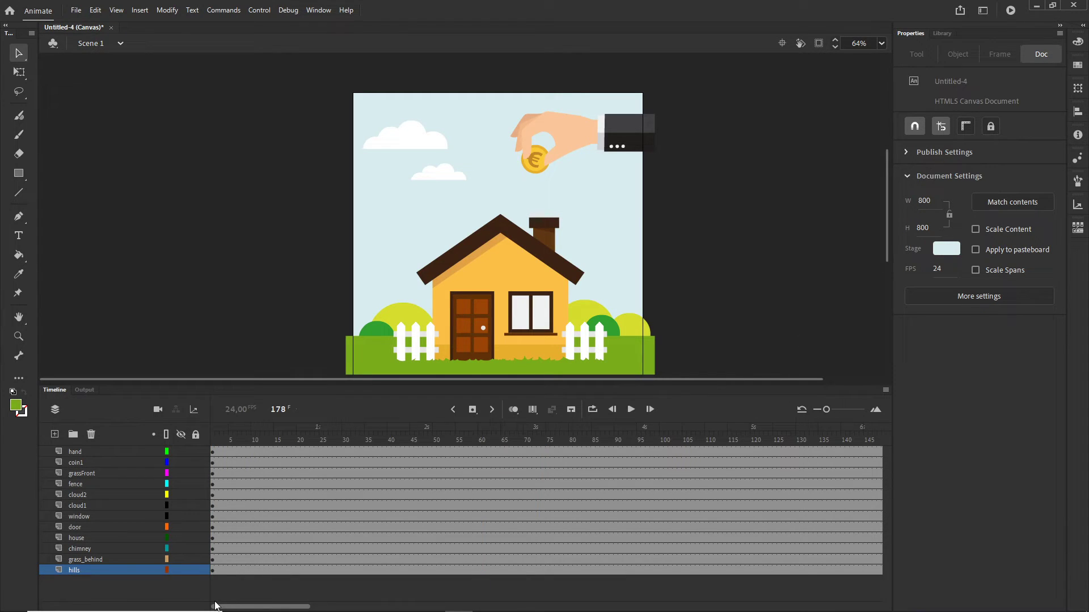
{"action": "left_click", "coordinate": [78, 539]}
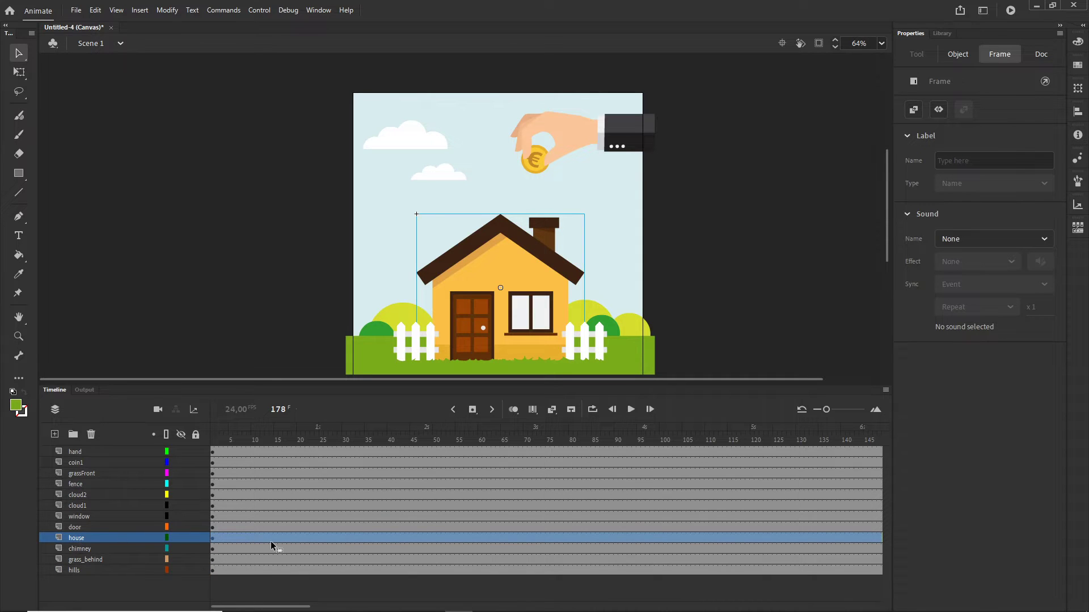
{"action": "left_click", "coordinate": [330, 540]}
{"action": "left_click", "coordinate": [212, 540]}
{"action": "key", "text": "shift+period"}
{"action": "left_click", "coordinate": [77, 539]}
{"action": "left_click_drag", "start_coordinate": [330, 431], "coordinate": [212, 435]}
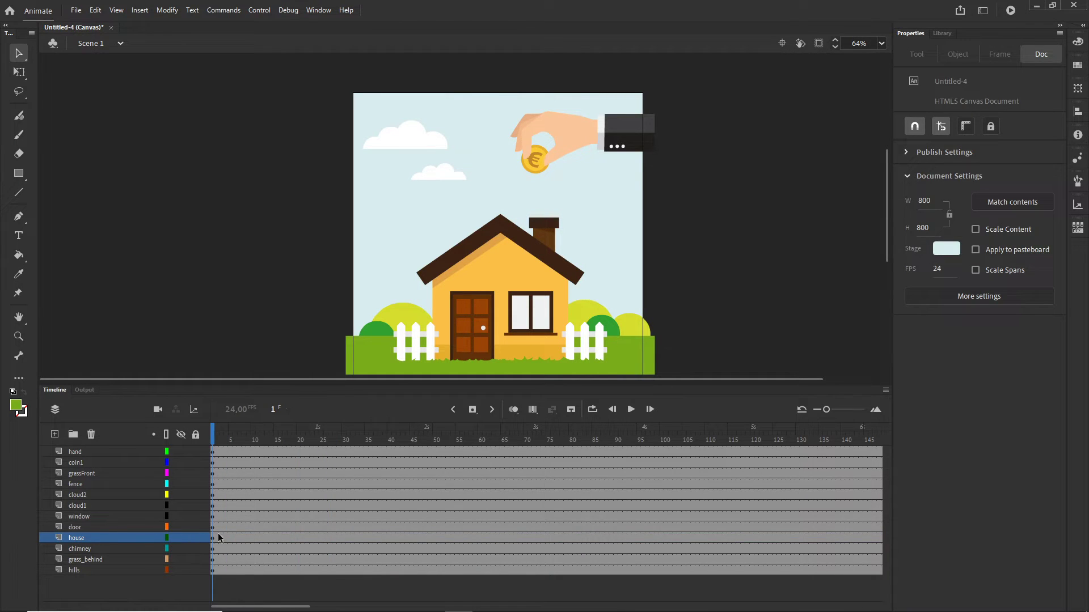
{"action": "left_click", "coordinate": [496, 281]}
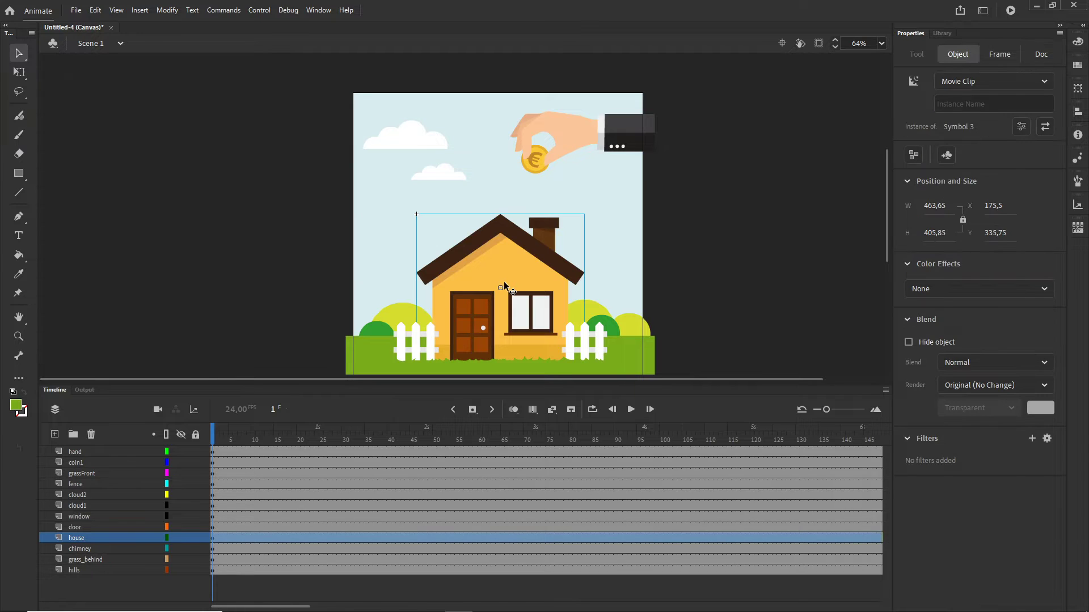
{"action": "key", "text": "q"}
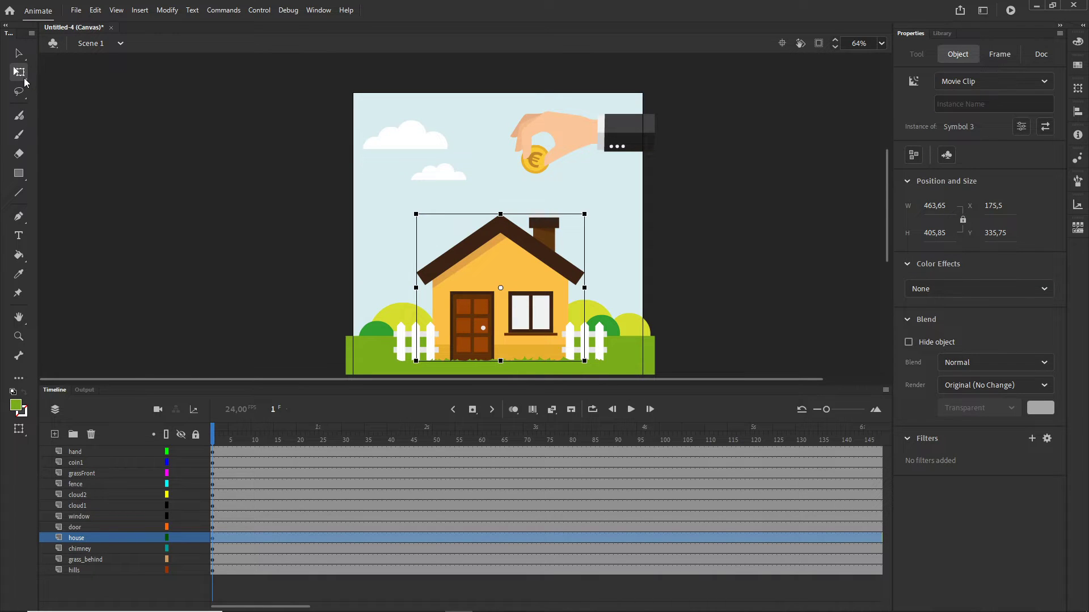
{"action": "left_click", "coordinate": [24, 82]}
Try rotating the house clockwise about its centre, and undo the rotation.
{"action": "scroll", "coordinate": [521, 284], "scroll_direction": "up", "scroll_amount": 2}
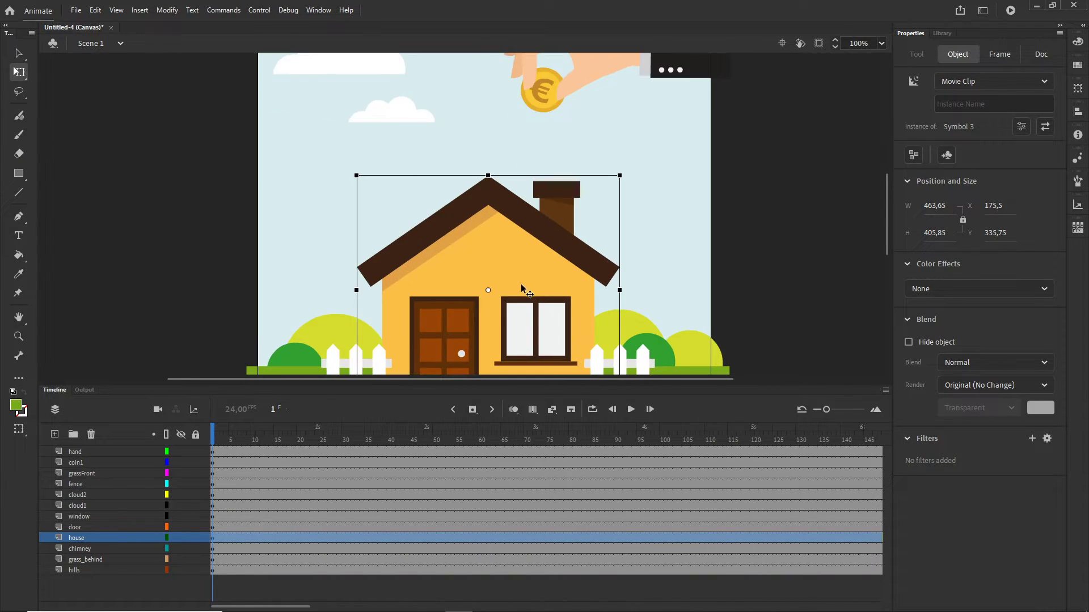
{"action": "left_click_drag", "start_coordinate": [531, 286], "coordinate": [536, 193]}
{"action": "scroll", "coordinate": [500, 203], "scroll_direction": "up", "scroll_amount": 1}
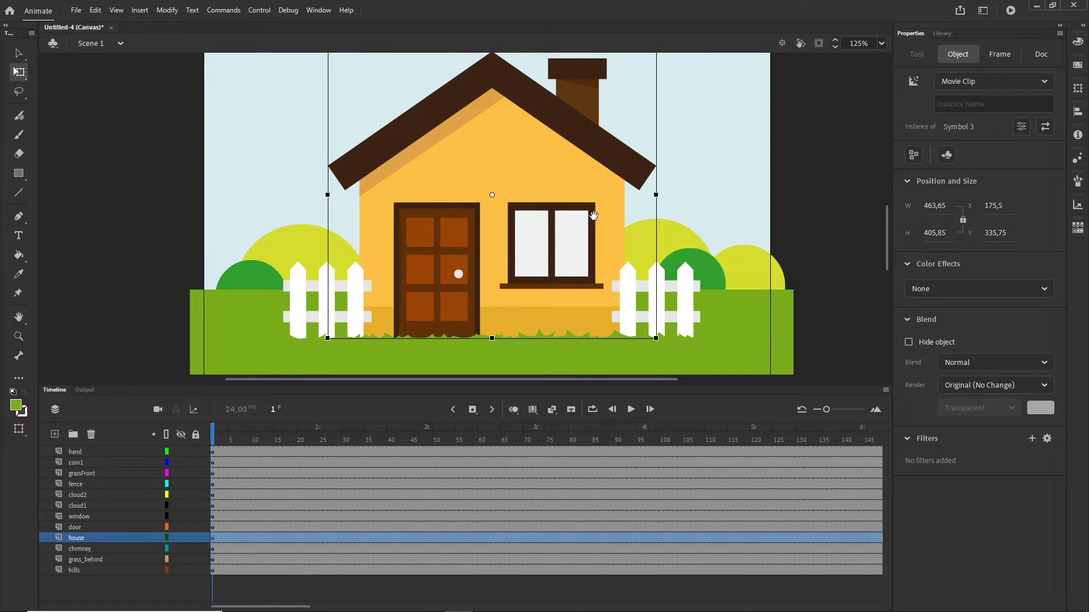
{"action": "left_click_drag", "start_coordinate": [597, 211], "coordinate": [594, 245]}
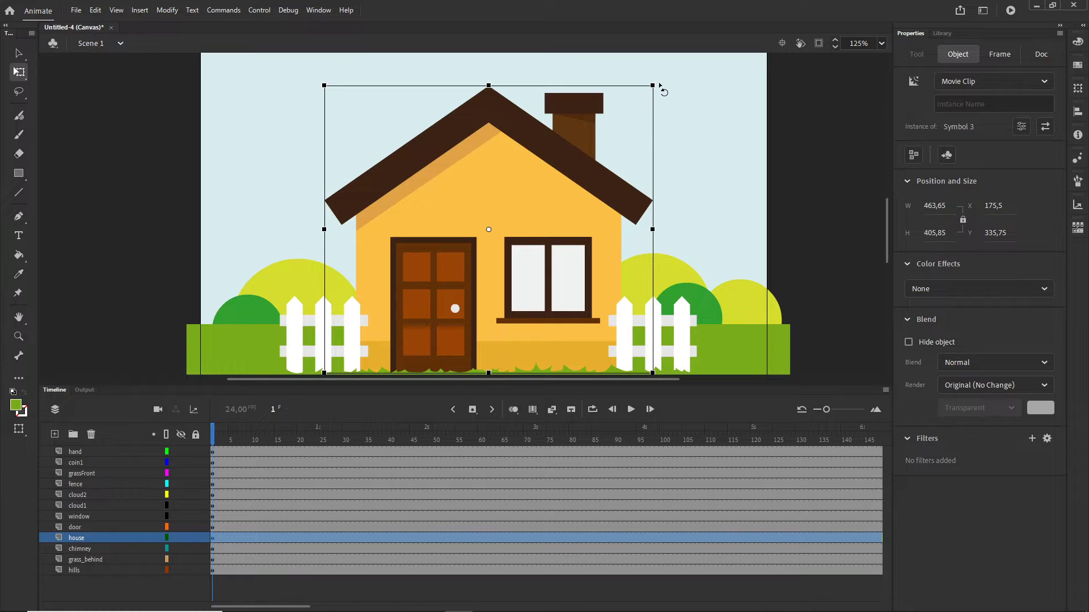
{"action": "left_click_drag", "start_coordinate": [667, 86], "coordinate": [673, 175]}
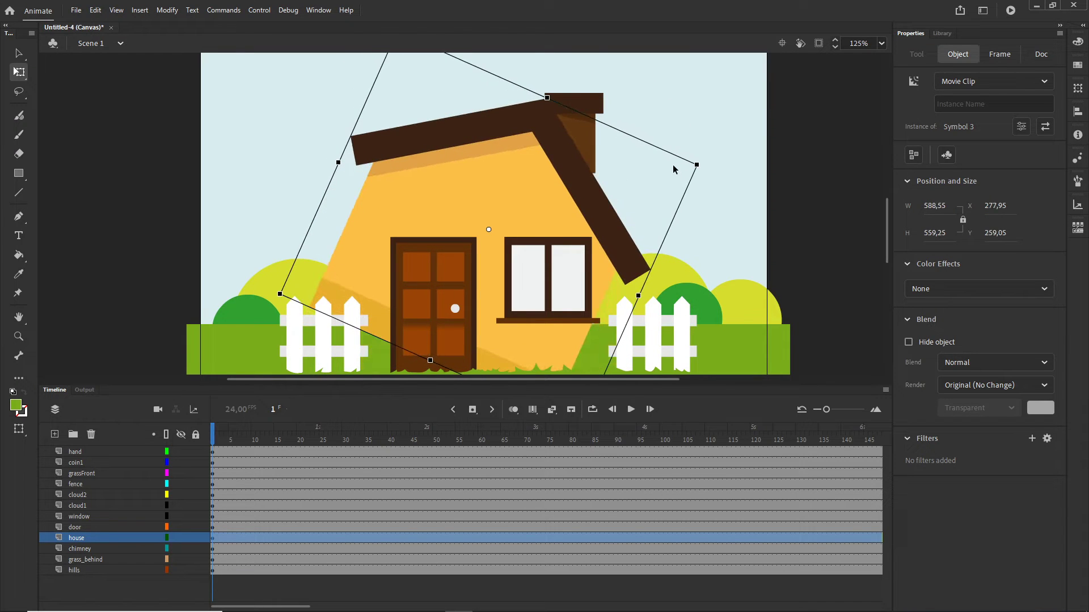
{"action": "key", "text": "ctrl+z"}
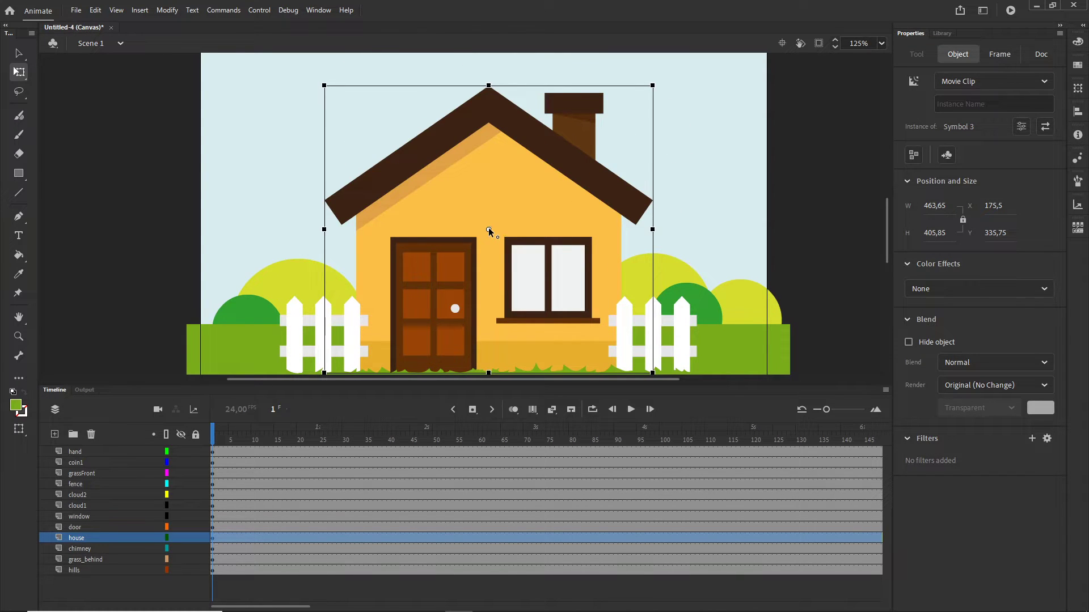
Move the house's transformation point to its bottom centre, testing the pivot with a rotation that is undone.
{"action": "left_click_drag", "start_coordinate": [488, 229], "coordinate": [488, 293]}
{"action": "left_click_drag", "start_coordinate": [663, 89], "coordinate": [707, 151]}
{"action": "key", "text": "ctrl+z"}
Add a house keyframe at frame 27, and squash the house at frame 1 towards its base to about 26 px high.
{"action": "left_click", "coordinate": [329, 539]}
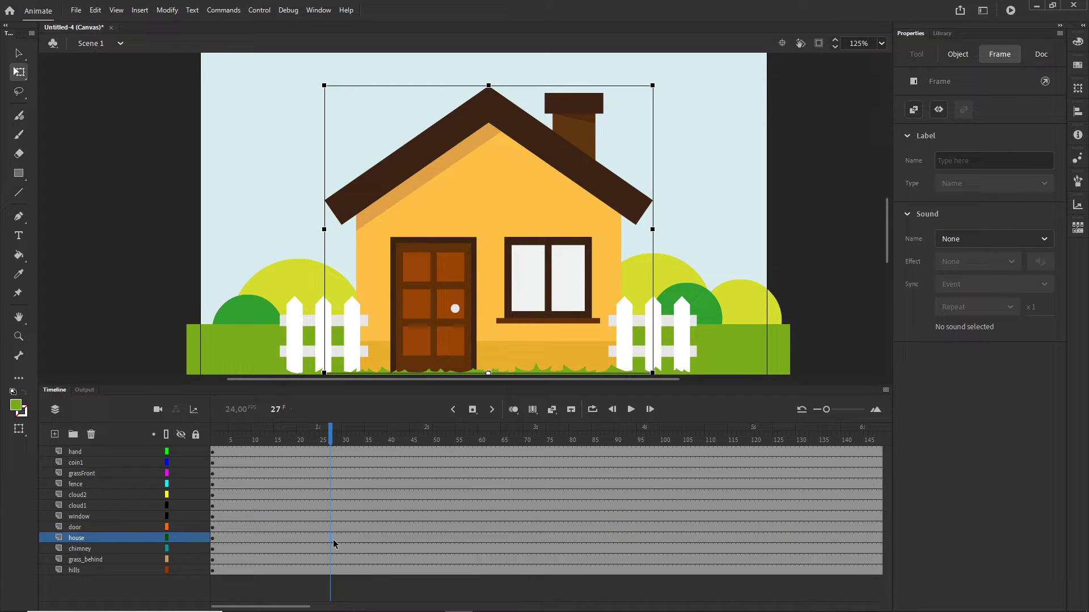
{"action": "left_click", "coordinate": [333, 539]}
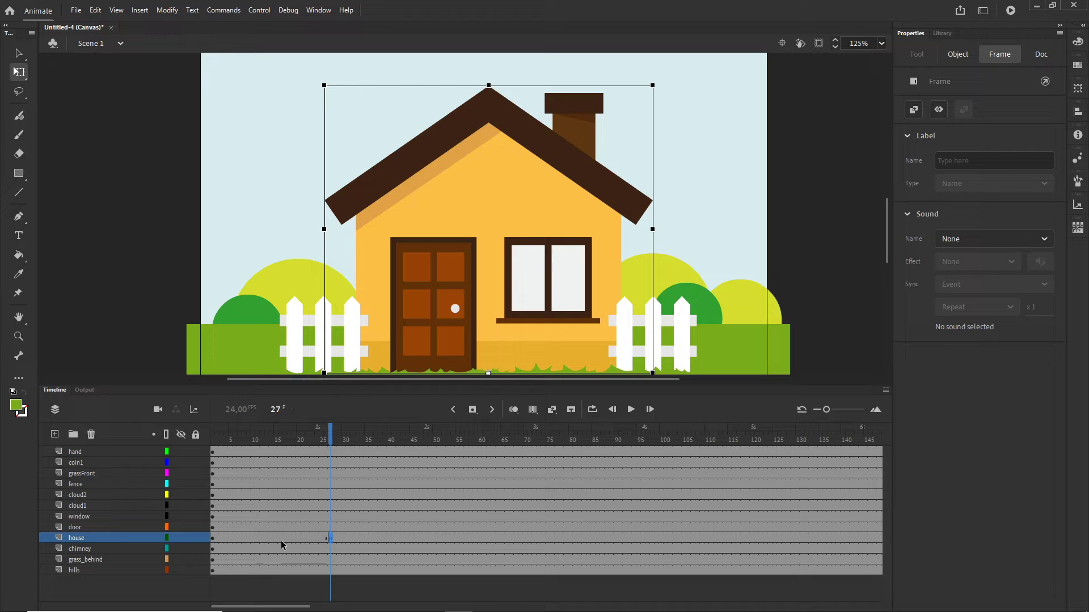
{"action": "left_click", "coordinate": [212, 541]}
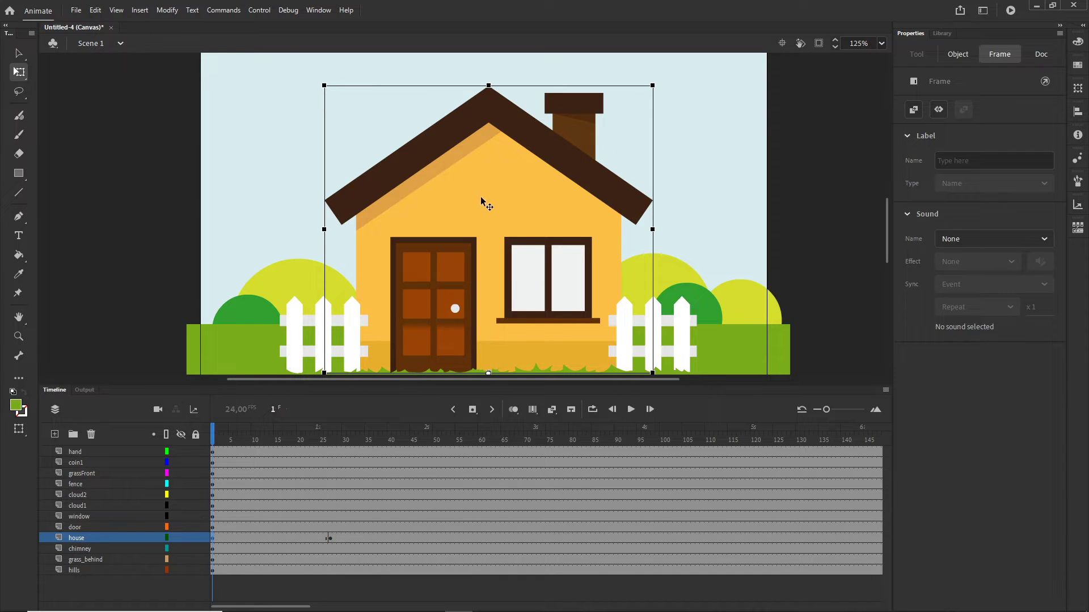
{"action": "left_click_drag", "start_coordinate": [490, 87], "coordinate": [487, 355]}
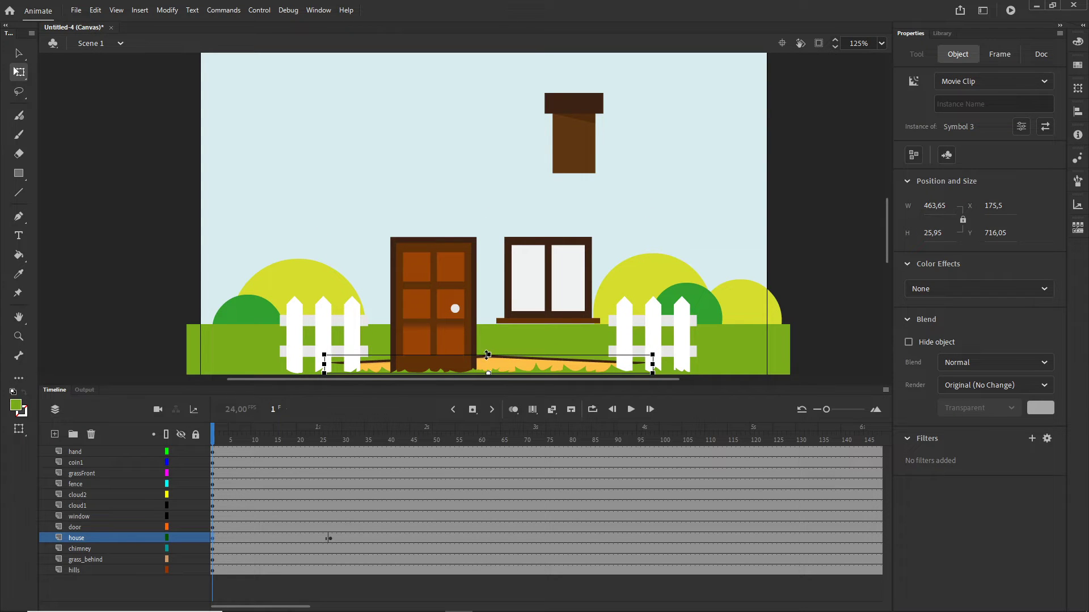
Create a classic tween on the house layer between frames 1 and 27, and scrub through it to preview the growth.
{"action": "left_click", "coordinate": [261, 538]}
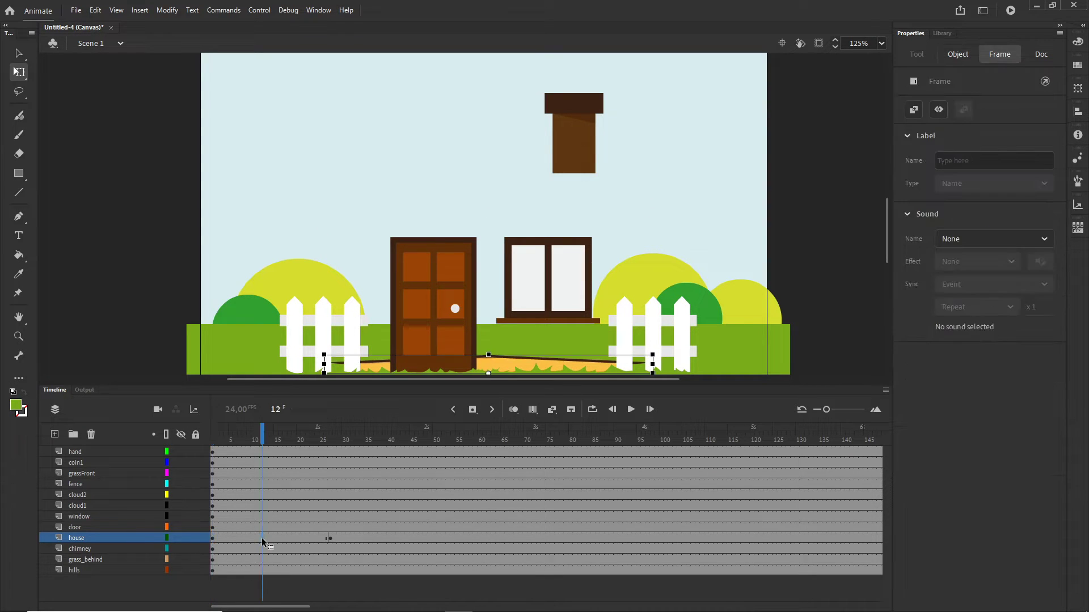
{"action": "right_click", "coordinate": [261, 537]}
{"action": "left_click", "coordinate": [318, 208]}
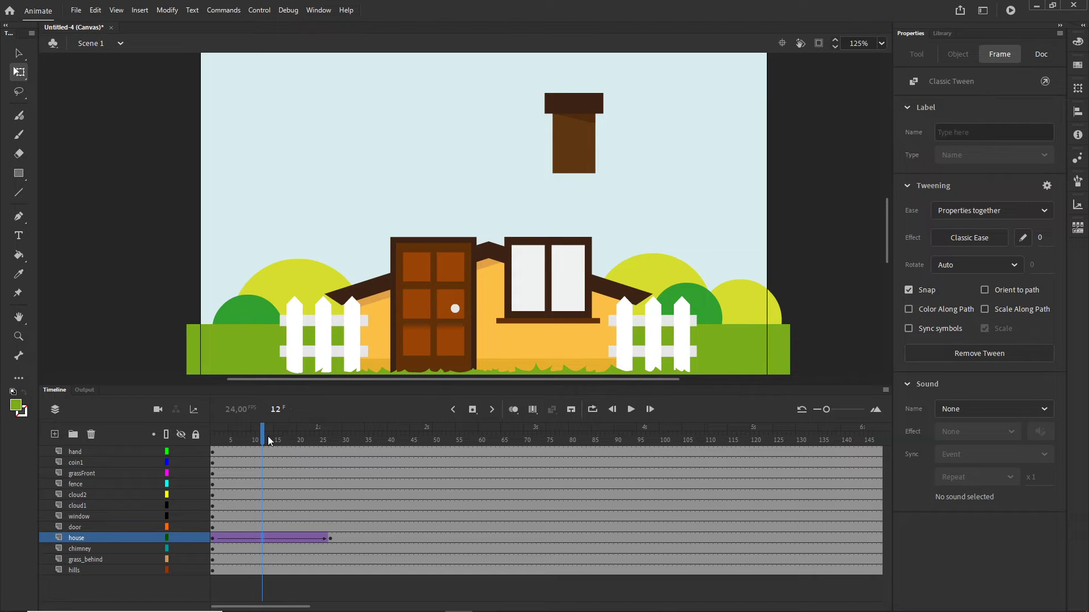
{"action": "left_click_drag", "start_coordinate": [210, 451], "coordinate": [334, 446]}
{"action": "key", "text": "Escape"}
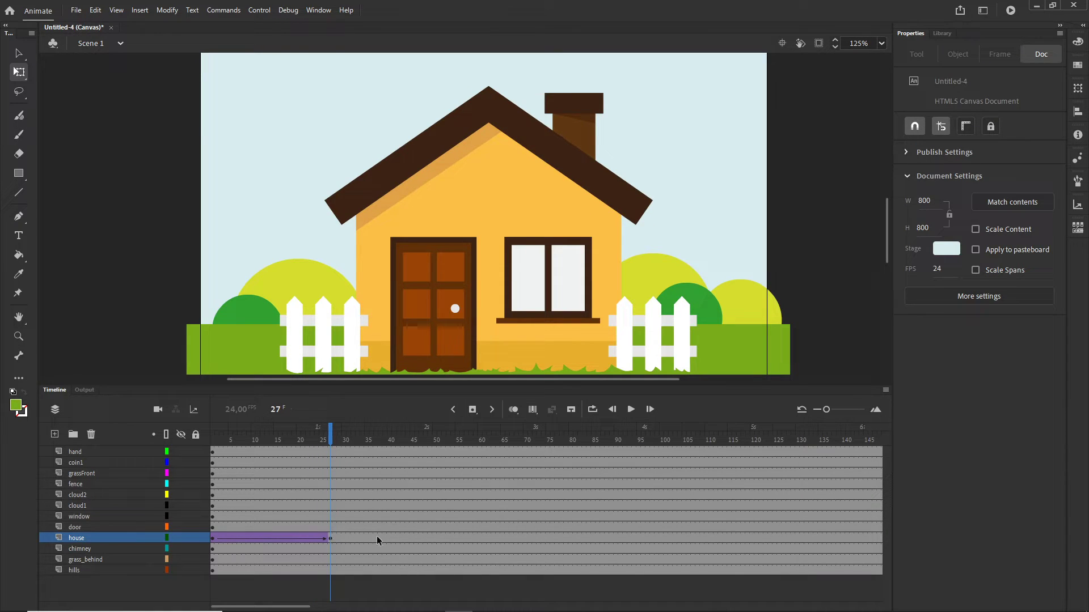
Add a house keyframe at frame 46 and preview the house's growth from frame 1 to frame 26.
{"action": "left_click", "coordinate": [416, 538]}
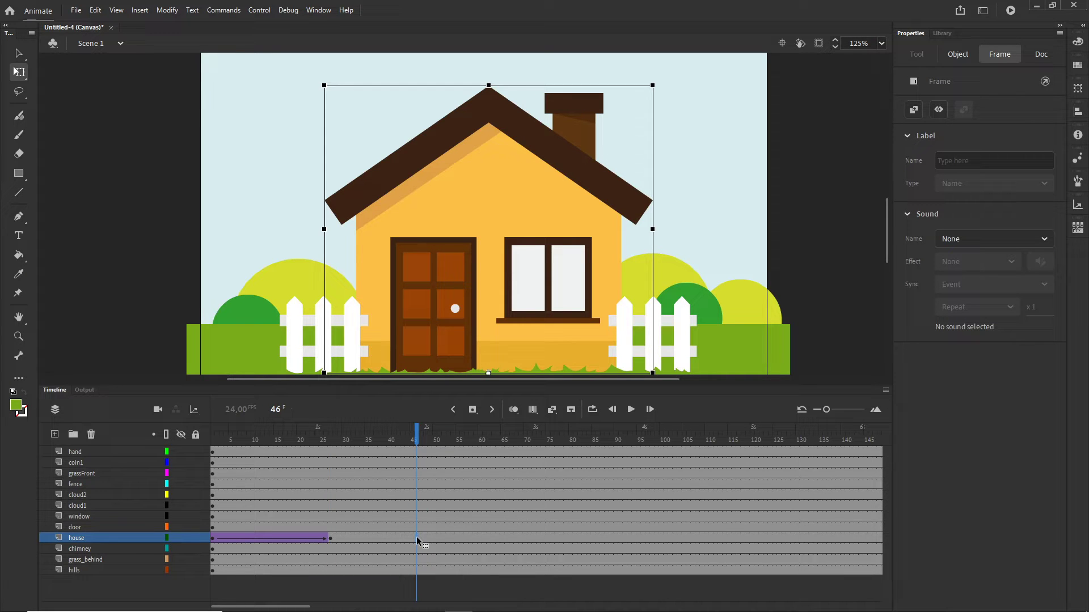
{"action": "left_click", "coordinate": [331, 540]}
{"action": "left_click_drag", "start_coordinate": [495, 287], "coordinate": [496, 329]}
{"action": "key", "text": "ctrl+1"}
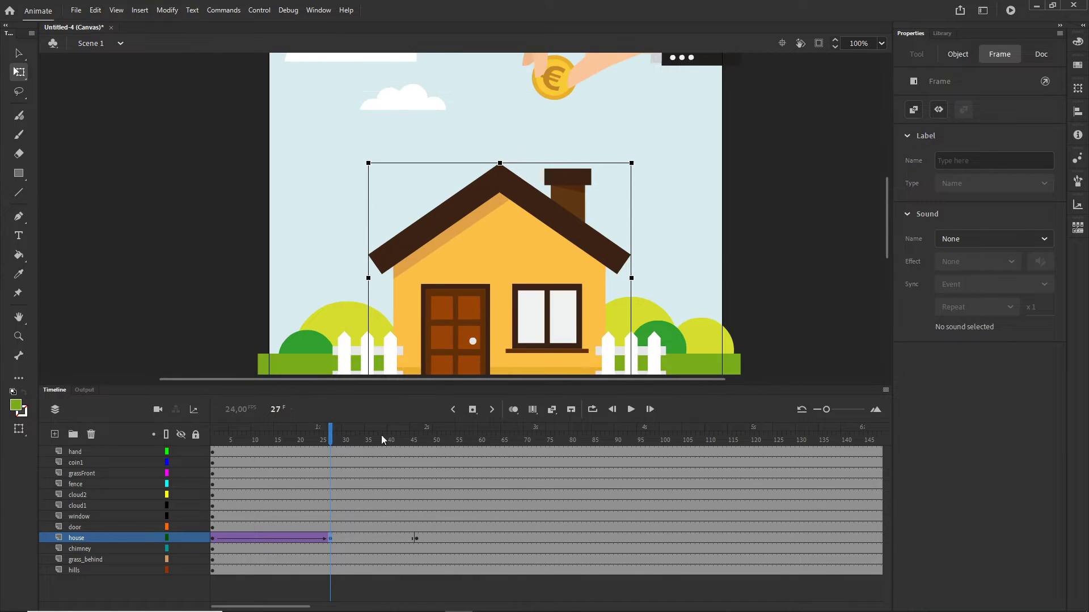
{"action": "left_click", "coordinate": [214, 539]}
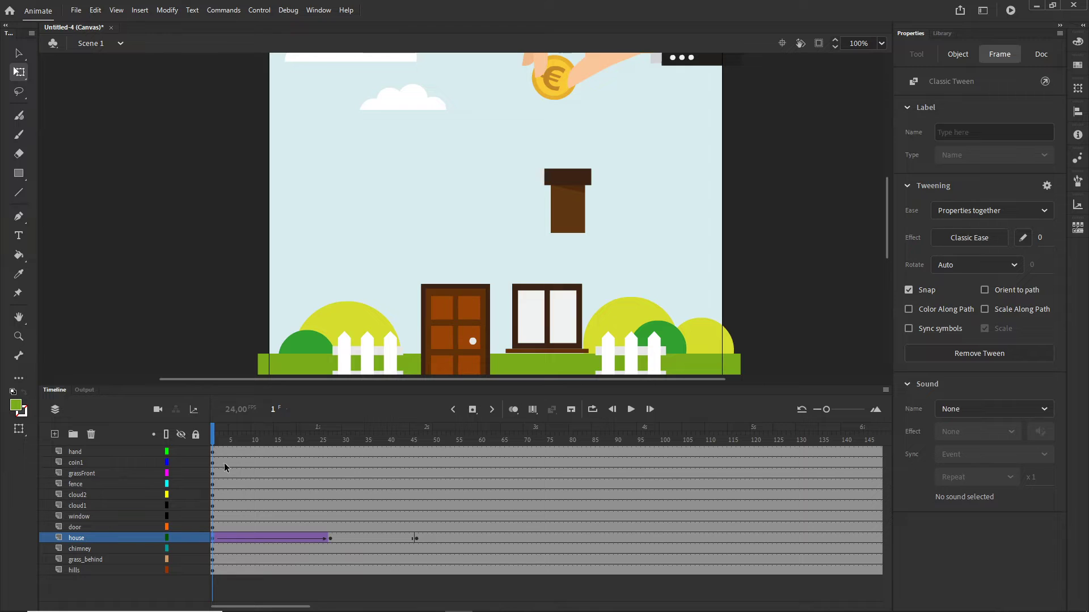
{"action": "left_click_drag", "start_coordinate": [476, 289], "coordinate": [481, 246]}
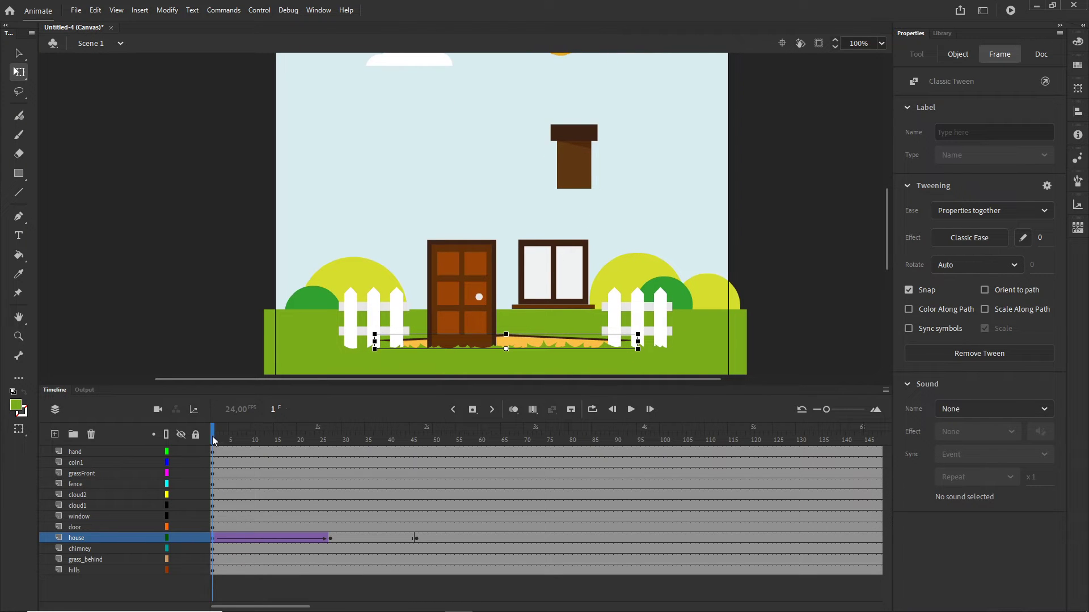
{"action": "left_click_drag", "start_coordinate": [213, 435], "coordinate": [328, 449]}
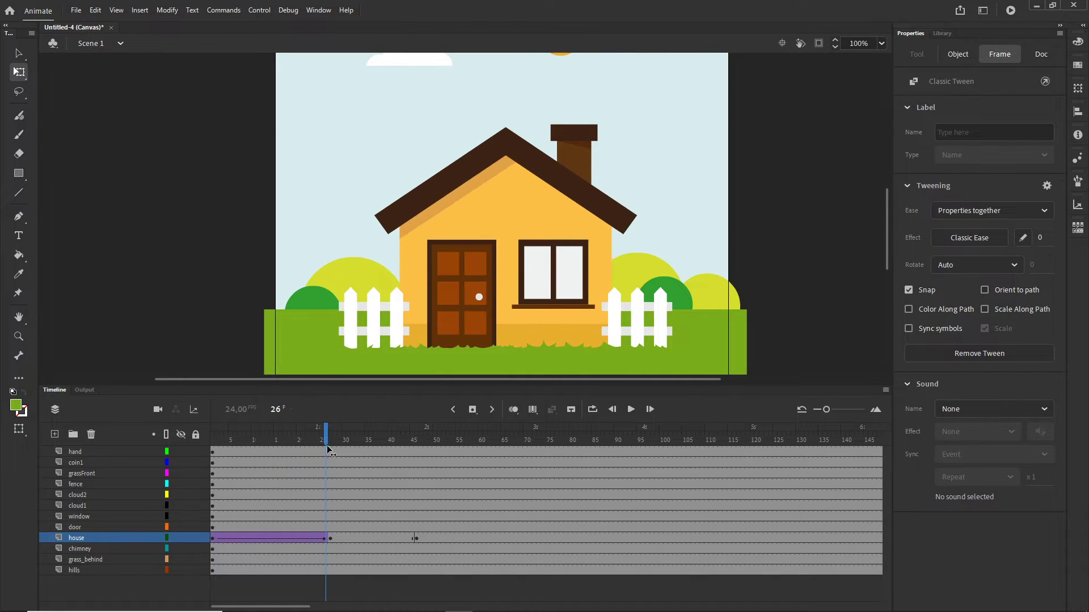
Stretch the house upwards from its base at the frame 27 keyframe to about 446 px high.
{"action": "left_click", "coordinate": [330, 541]}
{"action": "left_click", "coordinate": [415, 540]}
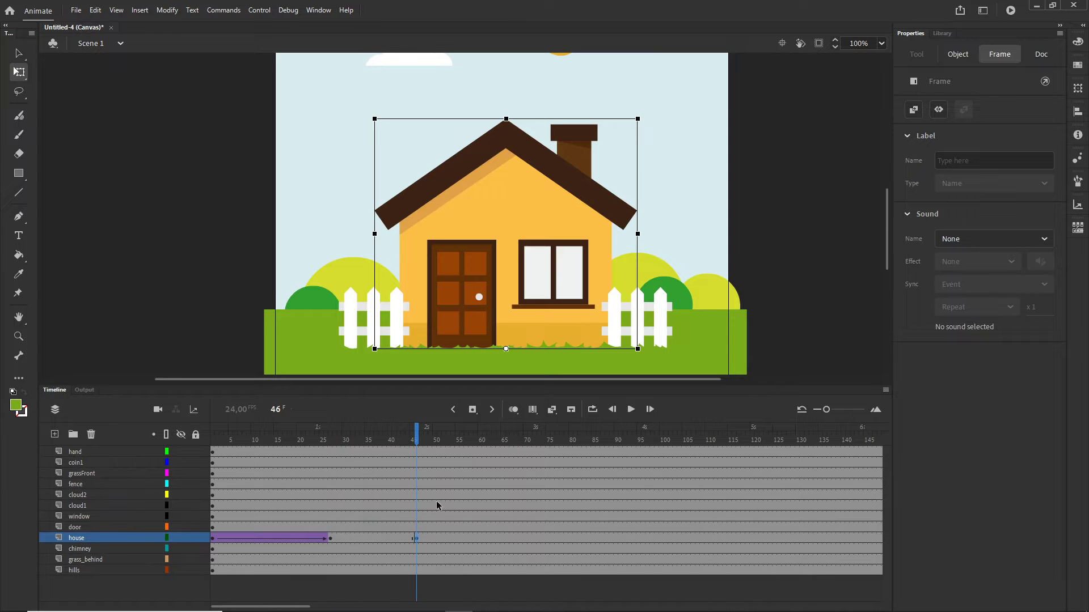
{"action": "left_click", "coordinate": [330, 540]}
{"action": "left_click_drag", "start_coordinate": [508, 117], "coordinate": [511, 97]}
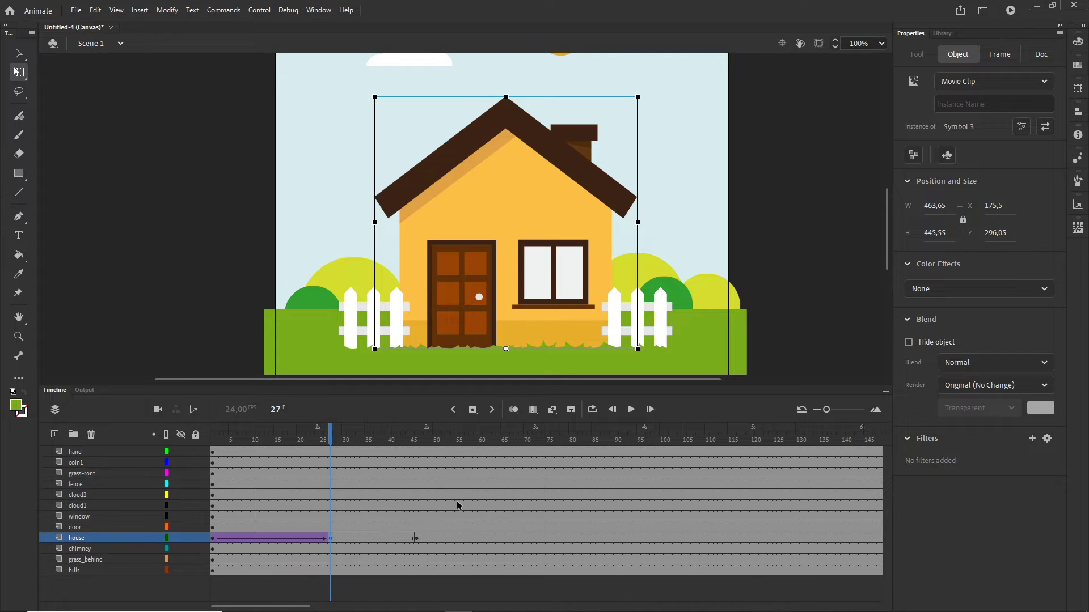
{"action": "left_click_drag", "start_coordinate": [332, 438], "coordinate": [399, 436]}
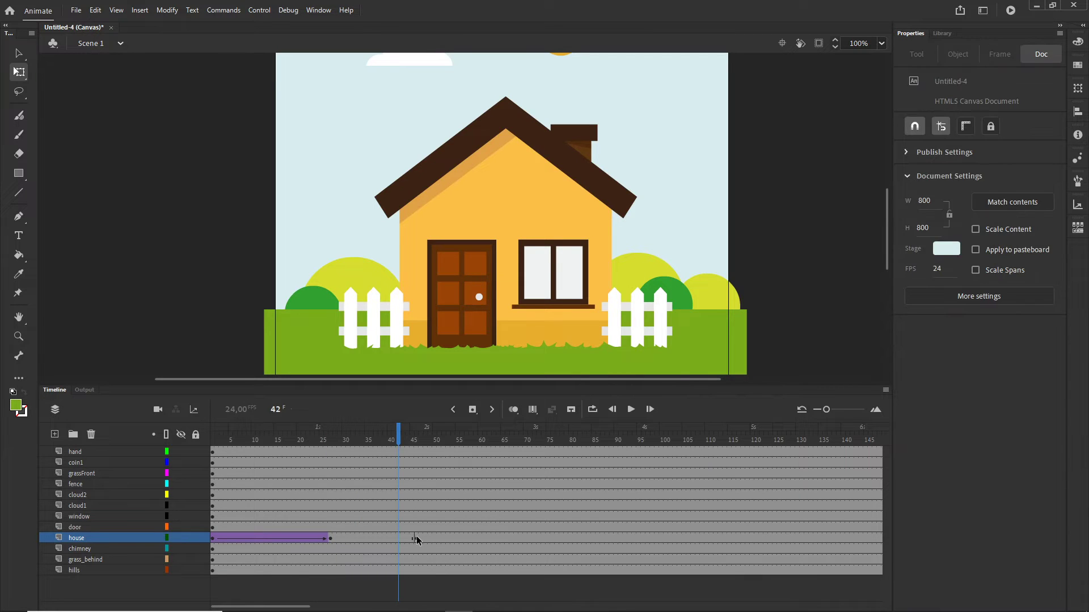
{"action": "left_click", "coordinate": [416, 539]}
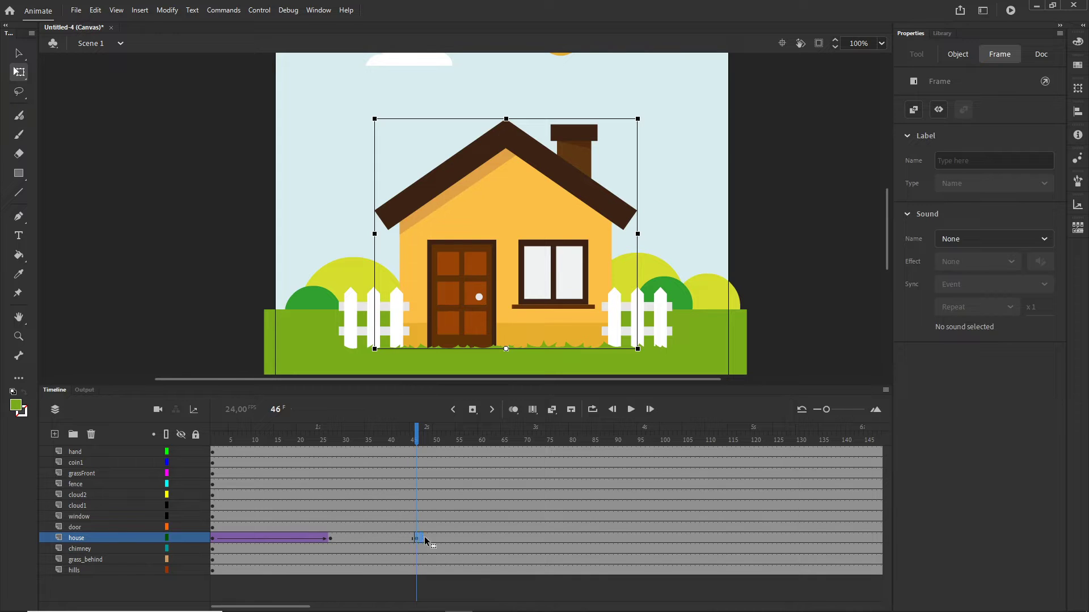
{"action": "left_click", "coordinate": [493, 539]}
{"action": "key", "text": "F6"}
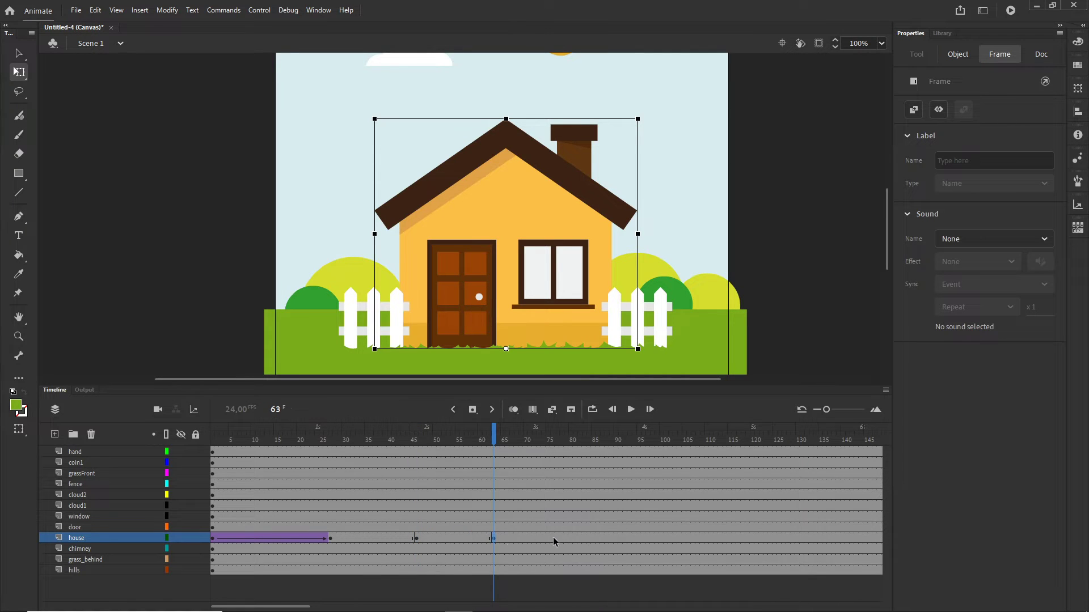
{"action": "key", "text": "ctrl+z"}
Add a house keyframe at frame 61.
{"action": "left_click", "coordinate": [491, 540]}
{"action": "left_click", "coordinate": [482, 538]}
{"action": "key", "text": "F6"}
Squash the house towards its base at the frame 46 keyframe to about 365 px high.
{"action": "left_click_drag", "start_coordinate": [461, 451], "coordinate": [399, 482]}
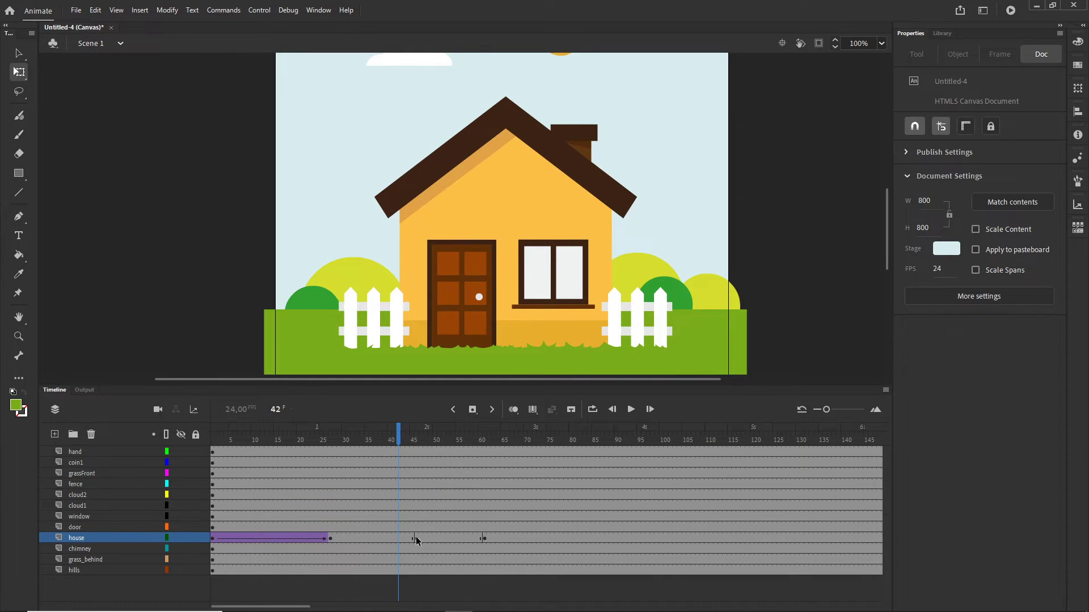
{"action": "left_click", "coordinate": [416, 539]}
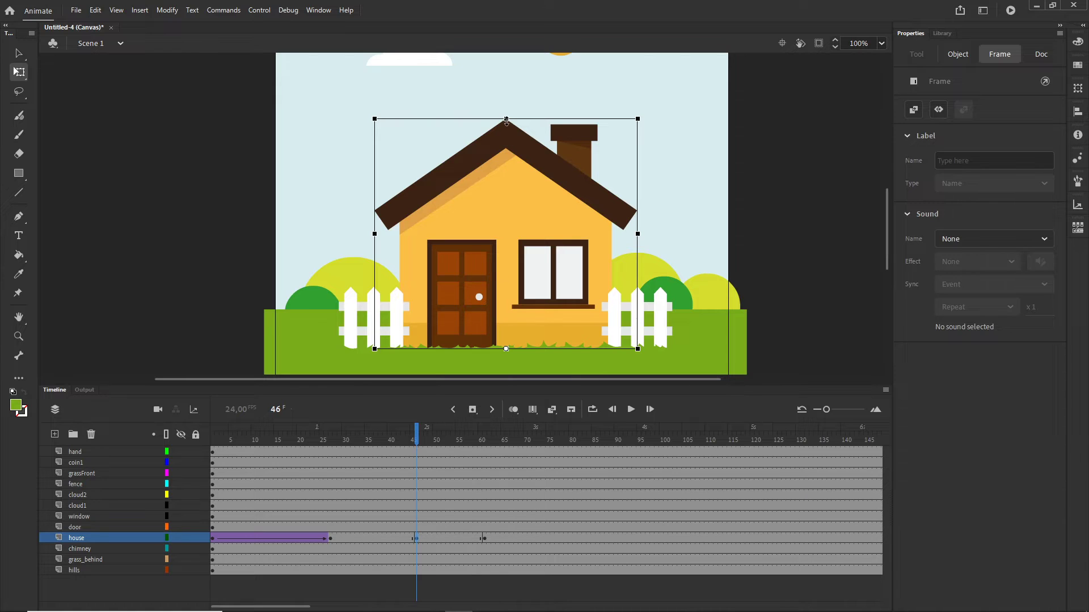
{"action": "left_click_drag", "start_coordinate": [506, 121], "coordinate": [508, 144]}
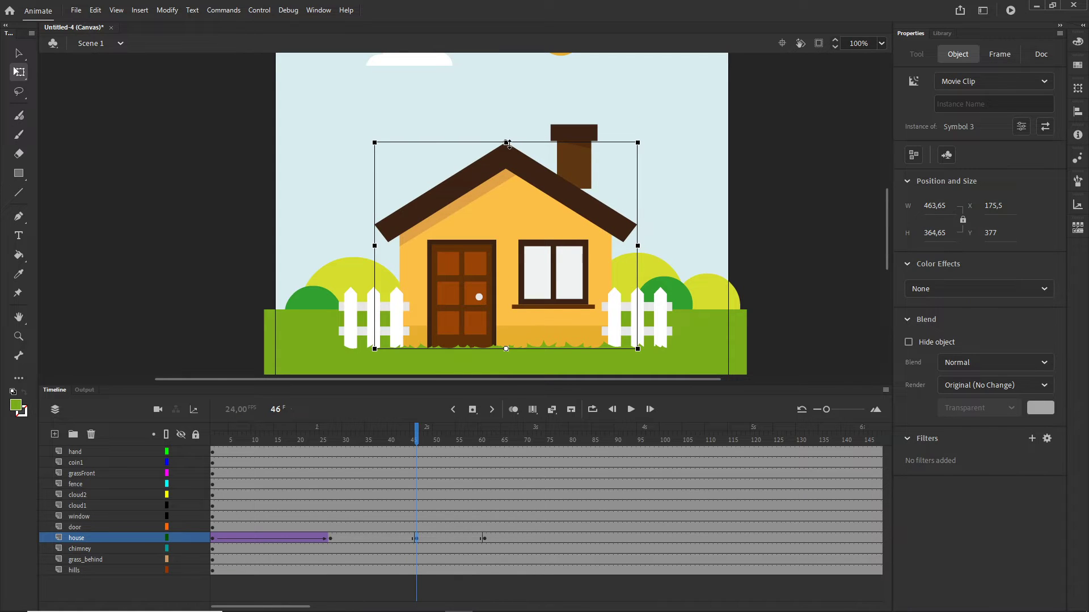
Copy the house's frame 61 keyframe to frame 73, and stretch the house at frame 61 upwards to about 422 px high.
{"action": "left_click", "coordinate": [484, 539]}
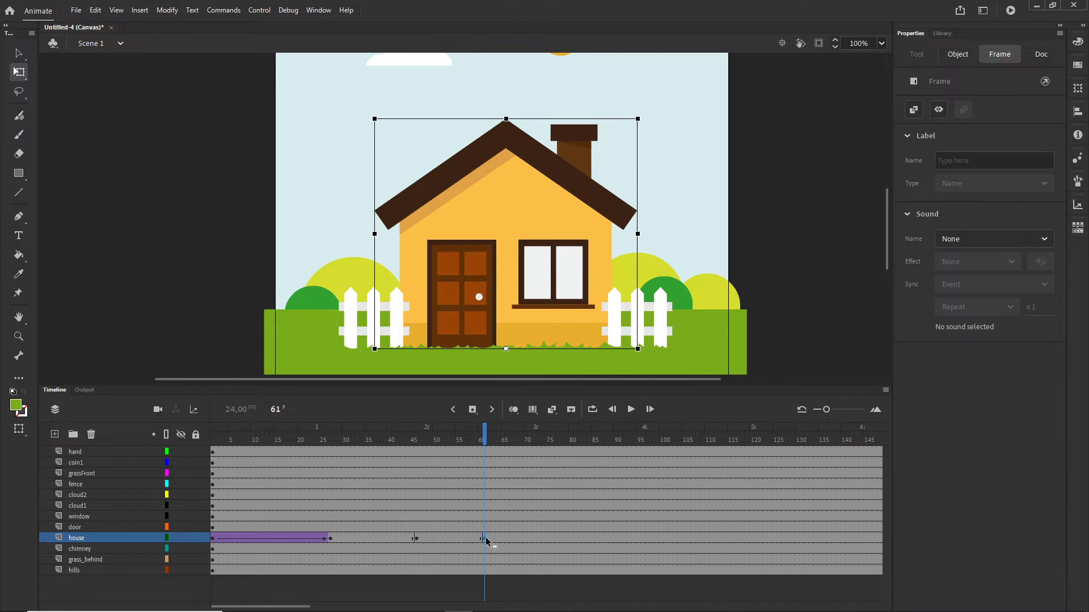
{"action": "left_click_drag", "start_coordinate": [484, 542], "coordinate": [538, 539]}
{"action": "left_click", "coordinate": [485, 539]}
{"action": "left_click_drag", "start_coordinate": [507, 118], "coordinate": [507, 110]}
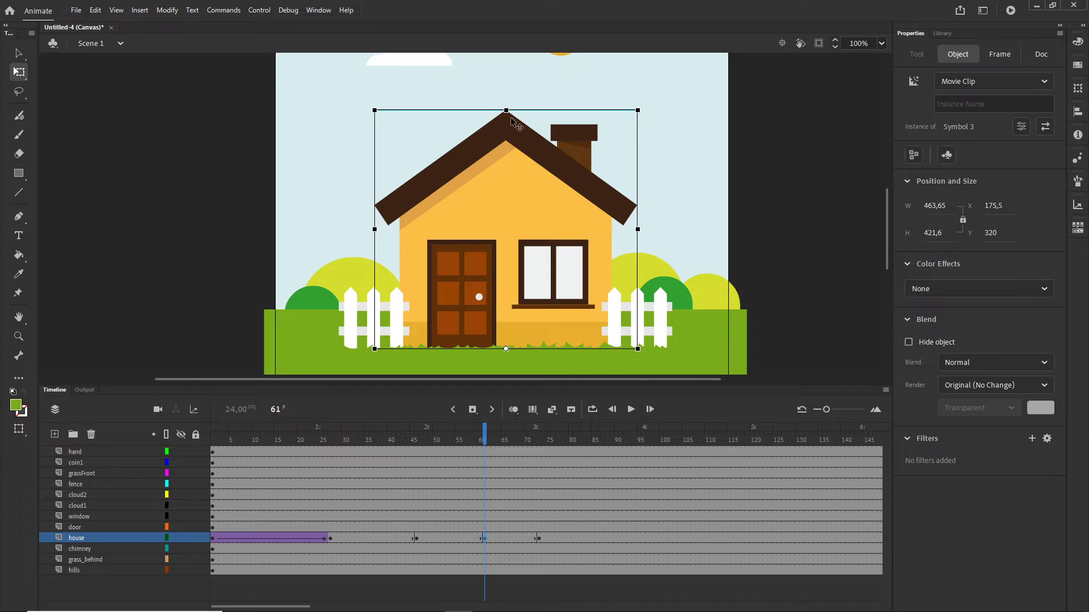
Copy the house's frame 73 keyframe to frame 80, and squash the house at frame 73 to about 393 px high.
{"action": "left_click", "coordinate": [539, 539]}
{"action": "left_click_drag", "start_coordinate": [538, 539], "coordinate": [570, 538]}
{"action": "left_click", "coordinate": [539, 541]}
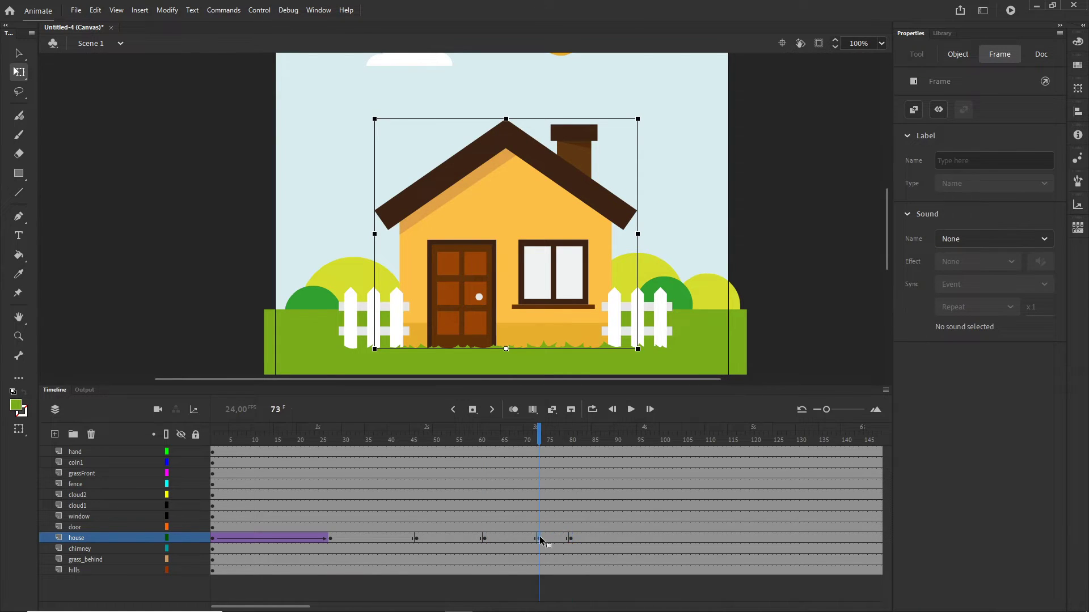
{"action": "left_click_drag", "start_coordinate": [506, 120], "coordinate": [506, 126]}
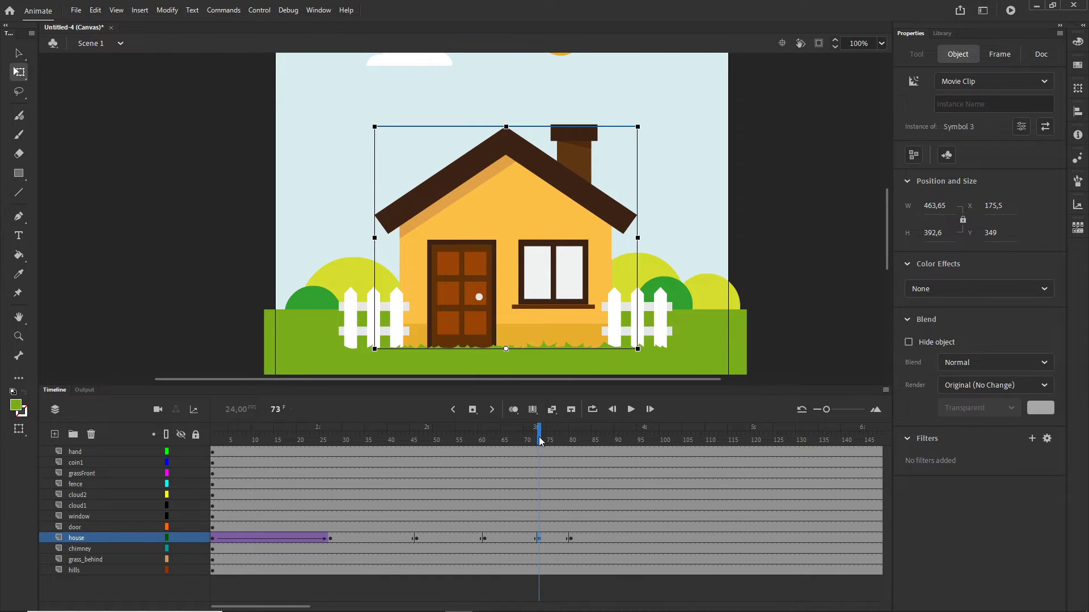
Create classic tweens on the house layer between the keyframes at frames 27, 46, 61, 73 and 80.
{"action": "left_click_drag", "start_coordinate": [290, 482], "coordinate": [326, 482]}
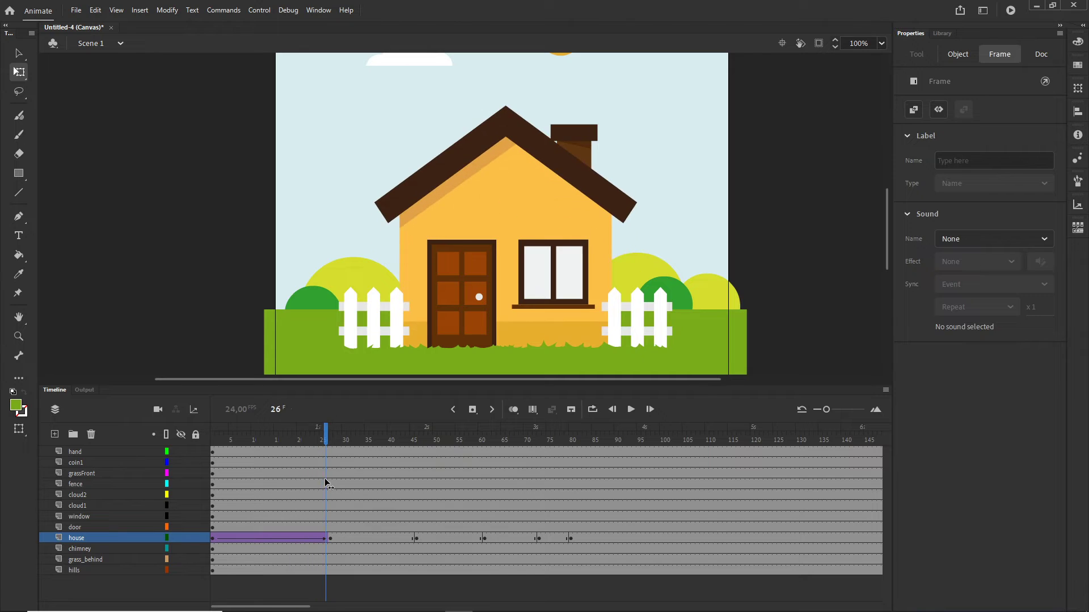
{"action": "left_click", "coordinate": [330, 539]}
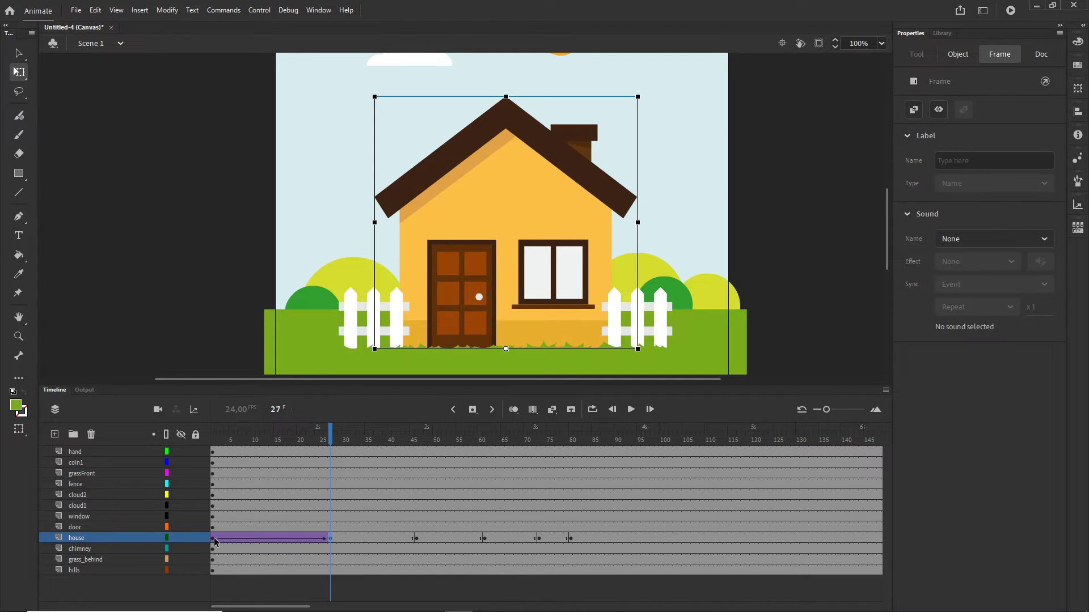
{"action": "left_click", "coordinate": [215, 539]}
{"action": "left_click", "coordinate": [349, 538]}
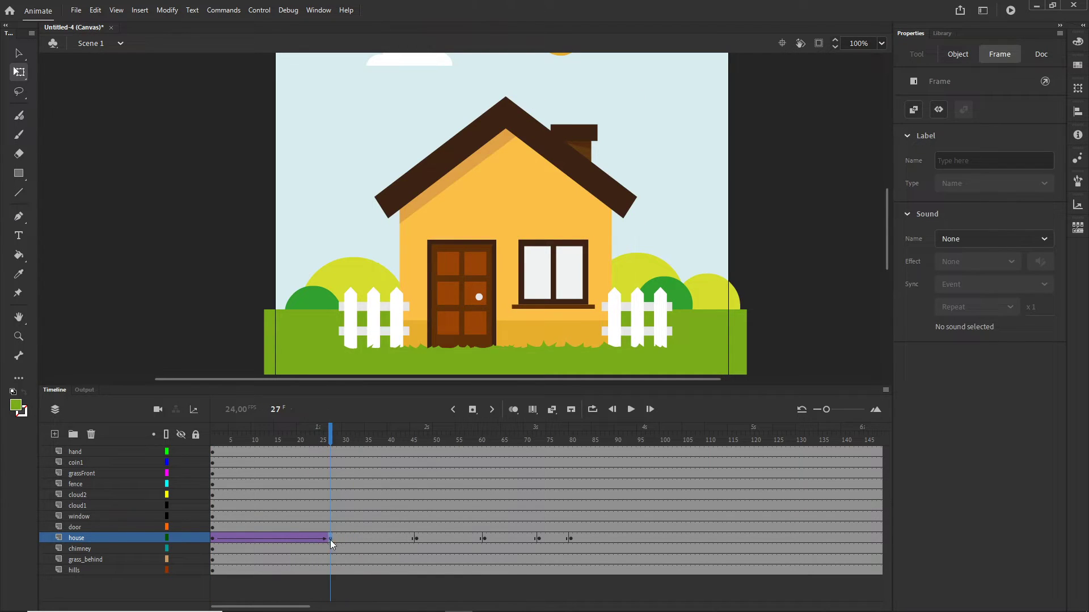
{"action": "left_click", "coordinate": [417, 540]}
{"action": "left_click", "coordinate": [430, 539]}
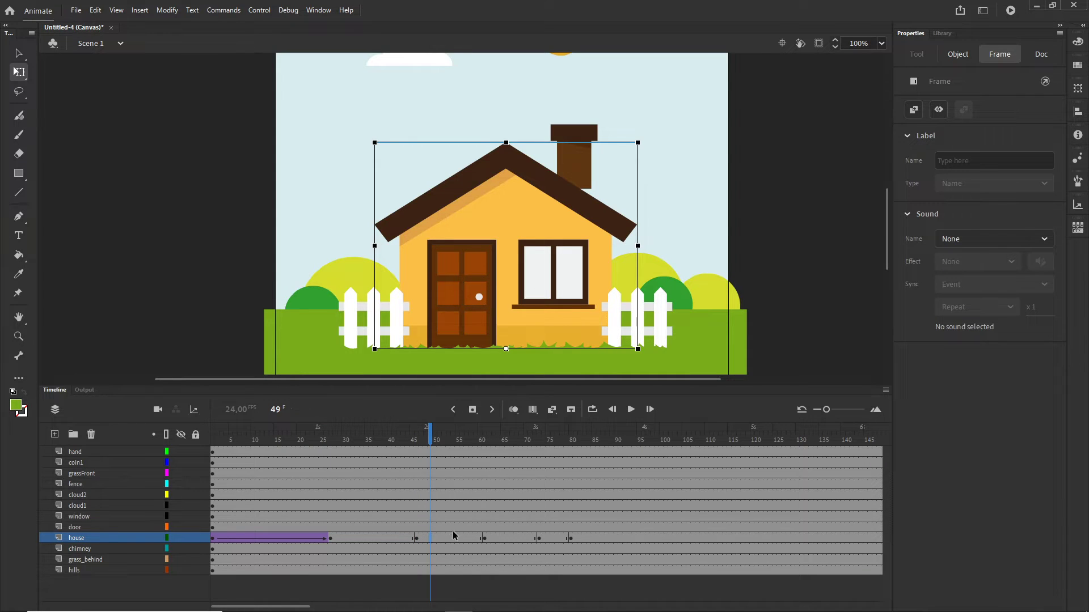
{"action": "left_click_drag", "start_coordinate": [557, 543], "coordinate": [364, 541]}
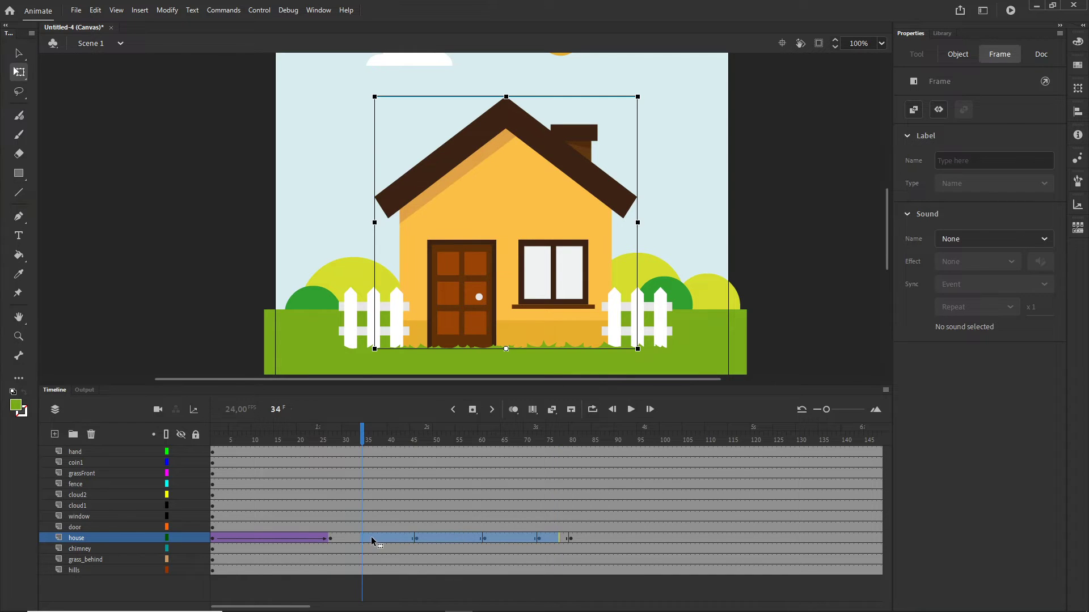
{"action": "right_click", "coordinate": [372, 541]}
{"action": "left_click", "coordinate": [435, 207]}
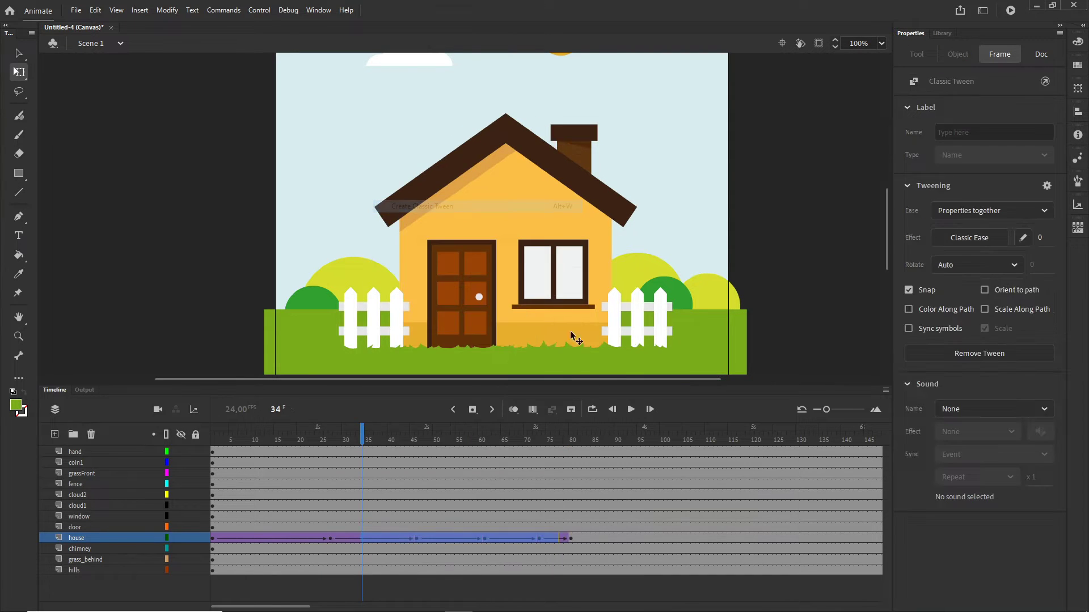
Scrub from frame 27 to frame 80 to preview the house's bounce.
{"action": "left_click_drag", "start_coordinate": [363, 442], "coordinate": [325, 454]}
{"action": "left_click", "coordinate": [326, 536]}
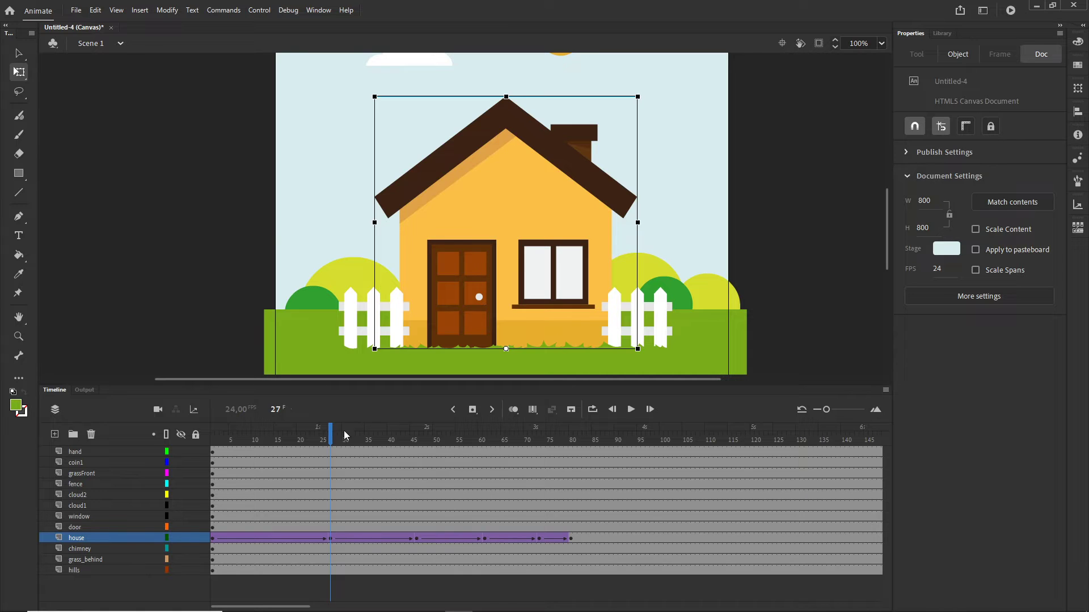
{"action": "left_click_drag", "start_coordinate": [335, 442], "coordinate": [570, 461]}
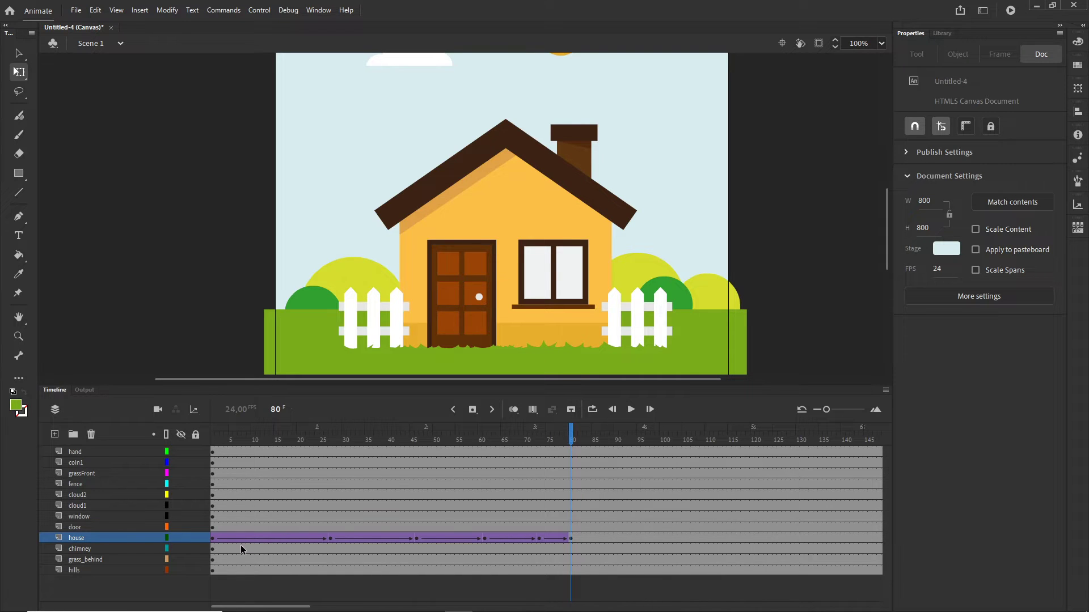
Apply the Quad Ease In Out effect to the house layer's classic tweens, selecting frames 1 to 73.
{"action": "left_click", "coordinate": [213, 539]}
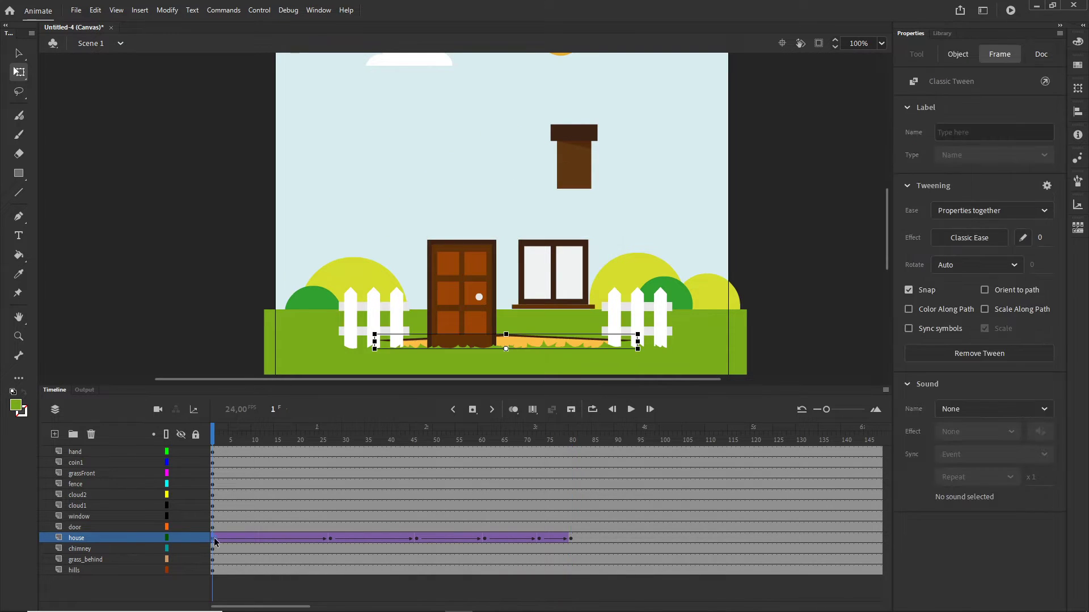
{"action": "left_click", "coordinate": [330, 538], "text": "shift"}
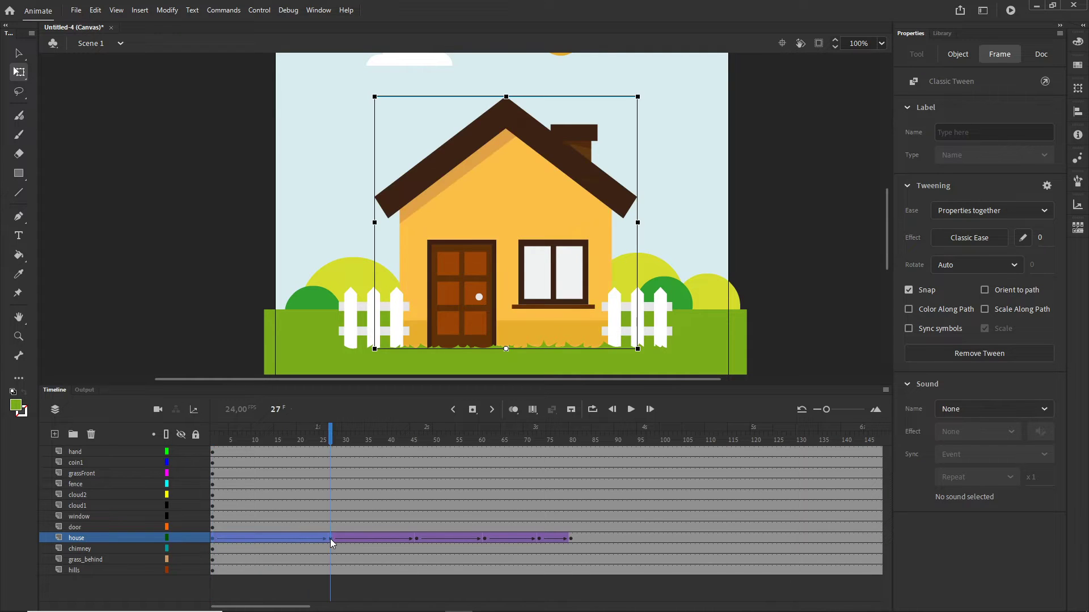
{"action": "left_click", "coordinate": [416, 539], "text": "shift"}
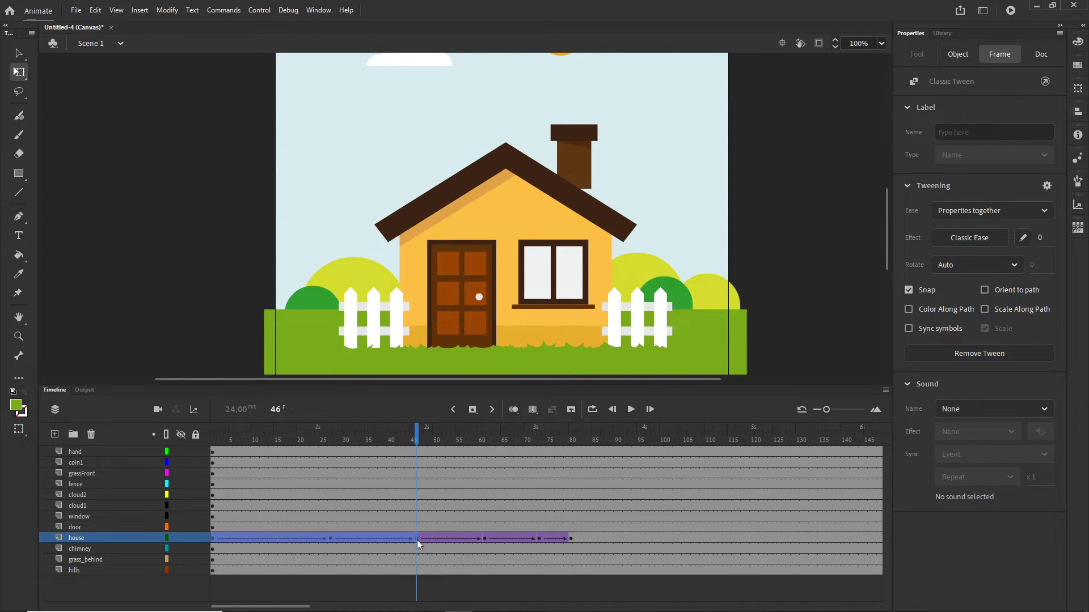
{"action": "left_click", "coordinate": [482, 539], "text": "shift"}
{"action": "left_click", "coordinate": [539, 538], "text": "shift"}
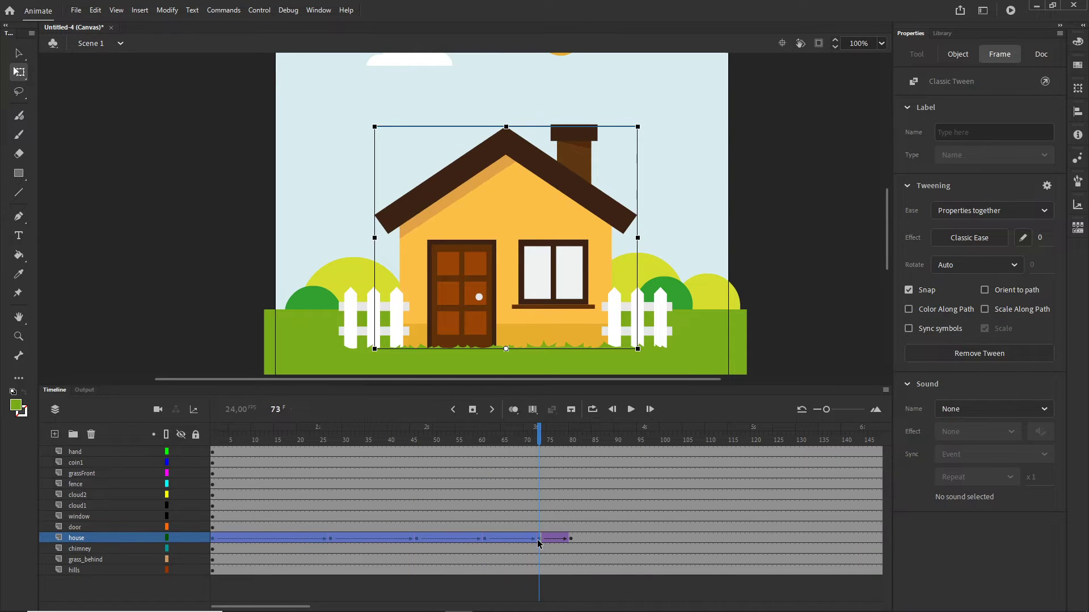
{"action": "left_click", "coordinate": [979, 239]}
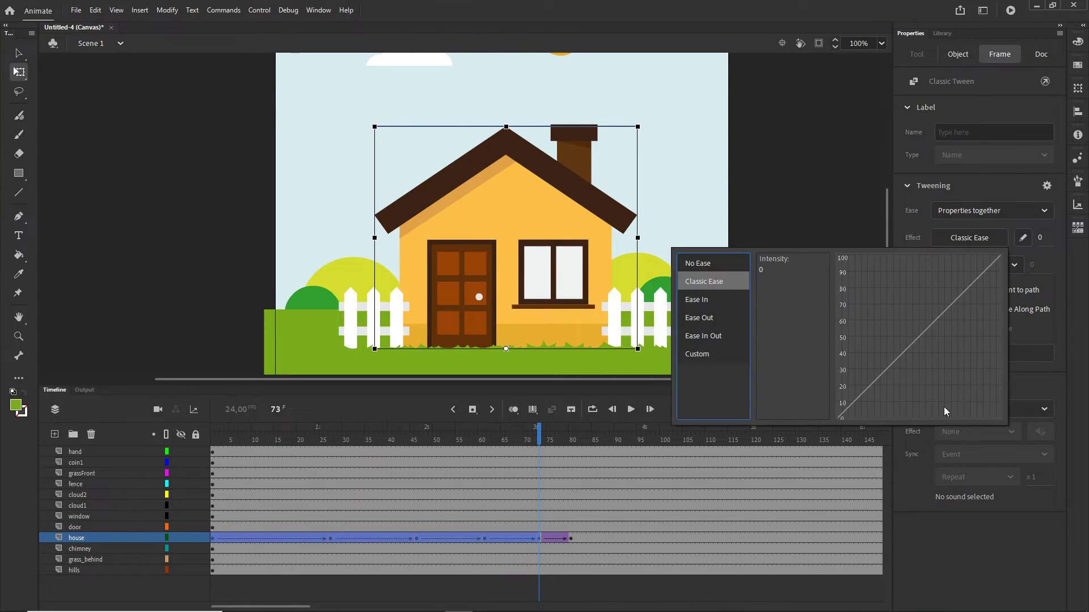
{"action": "left_click", "coordinate": [702, 336]}
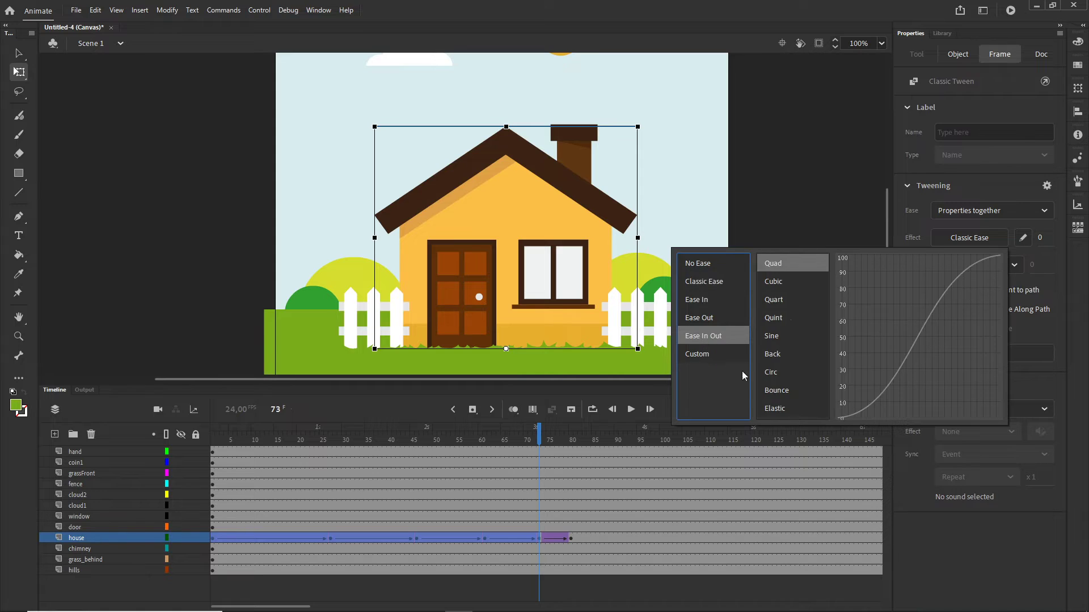
{"action": "left_click", "coordinate": [789, 280]}
{"action": "left_click", "coordinate": [780, 303]}
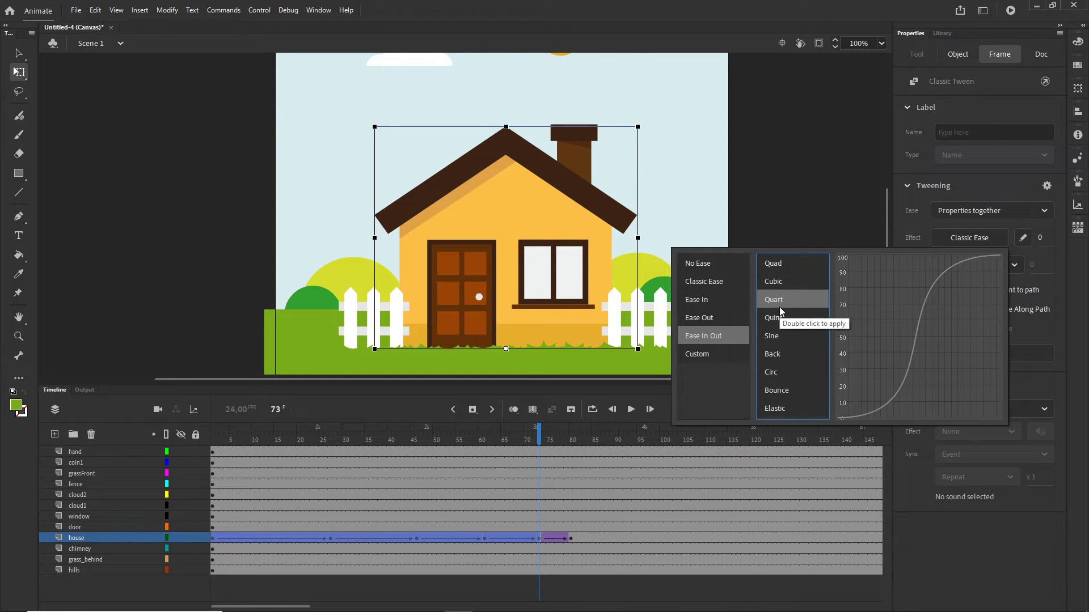
{"action": "left_click", "coordinate": [778, 265]}
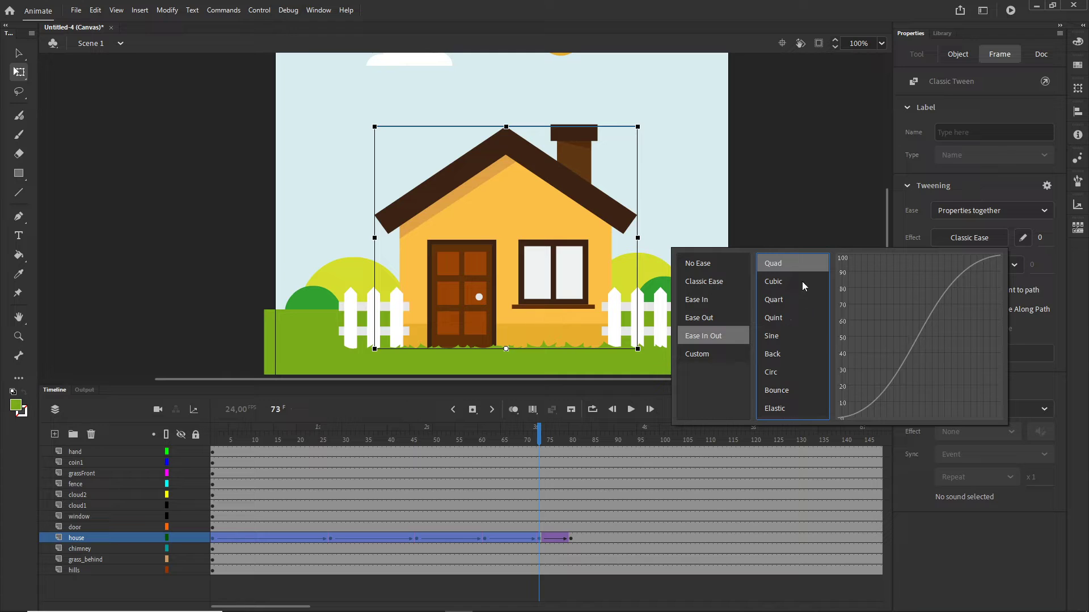
{"action": "double_click", "coordinate": [779, 265]}
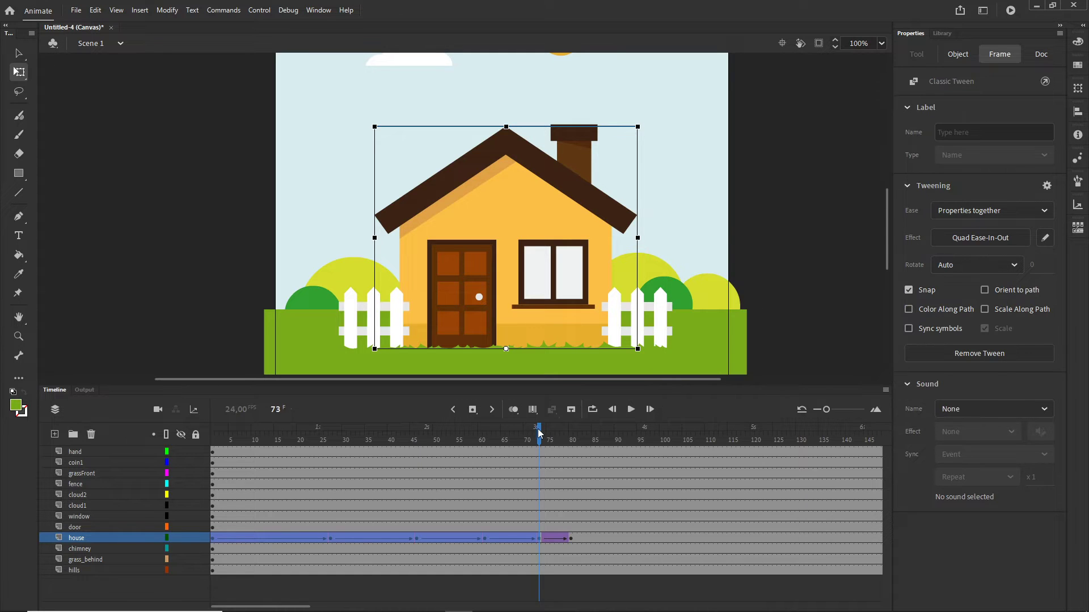
Test the animation in the browser, return to Animate, and scrub through the end of the house's bounce.
{"action": "left_click_drag", "start_coordinate": [539, 434], "coordinate": [550, 402]}
{"action": "key", "text": "ctrl+Return"}
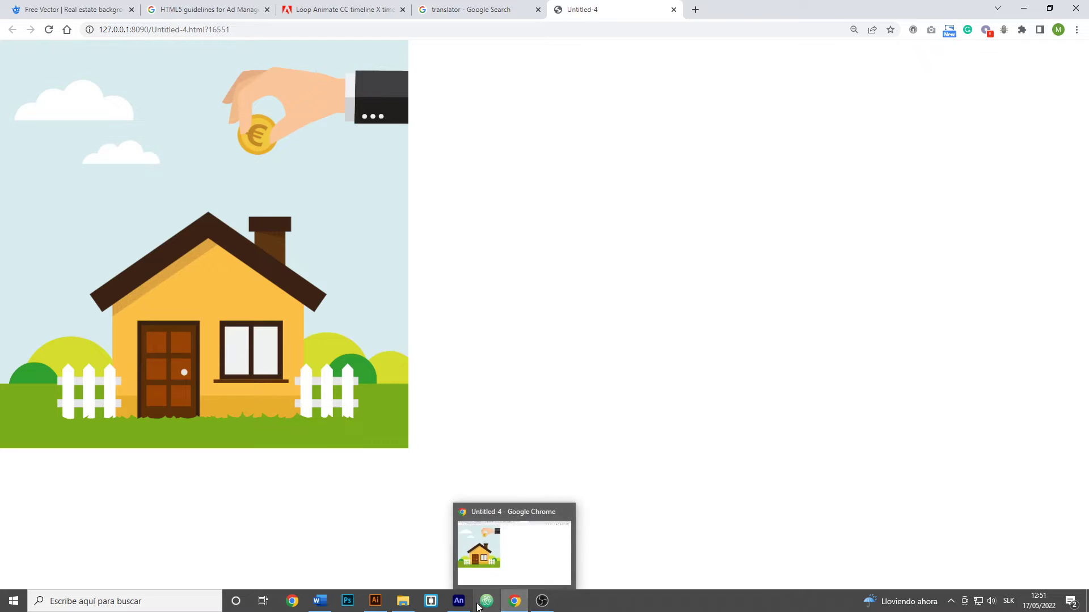
{"action": "left_click", "coordinate": [458, 610]}
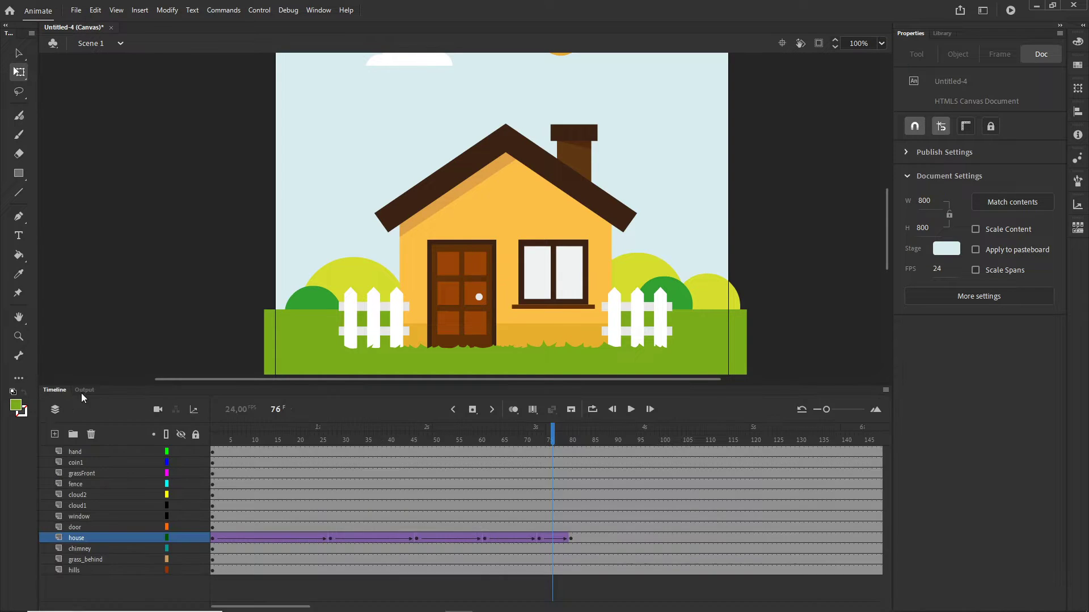
{"action": "left_click", "coordinate": [54, 389]}
{"action": "left_click_drag", "start_coordinate": [546, 439], "coordinate": [512, 463]}
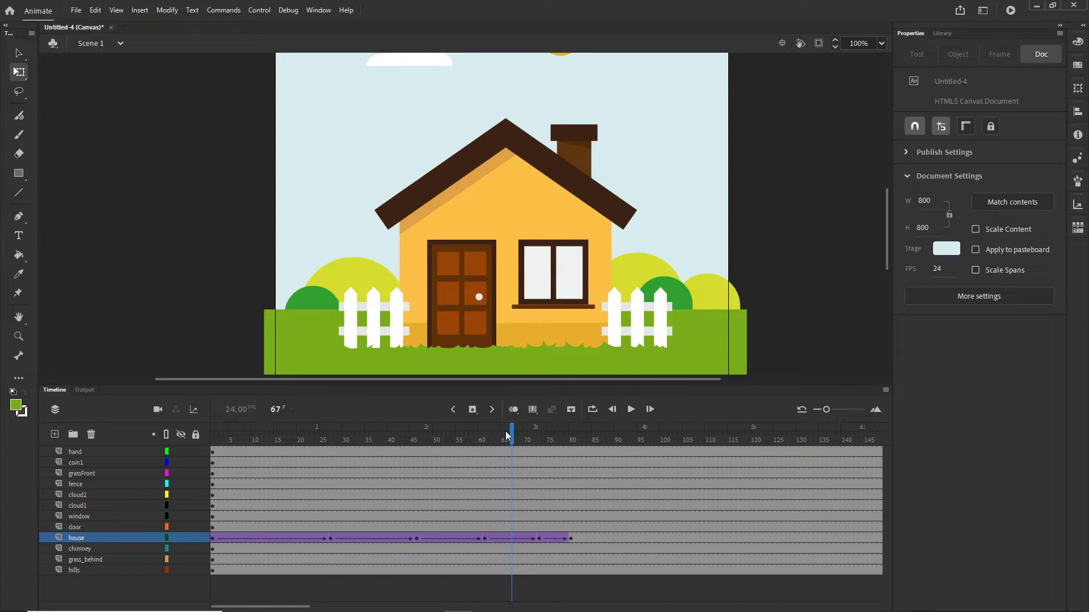
Move the chimney's transformation point to the middle of its bottom edge.
{"action": "left_click", "coordinate": [82, 550]}
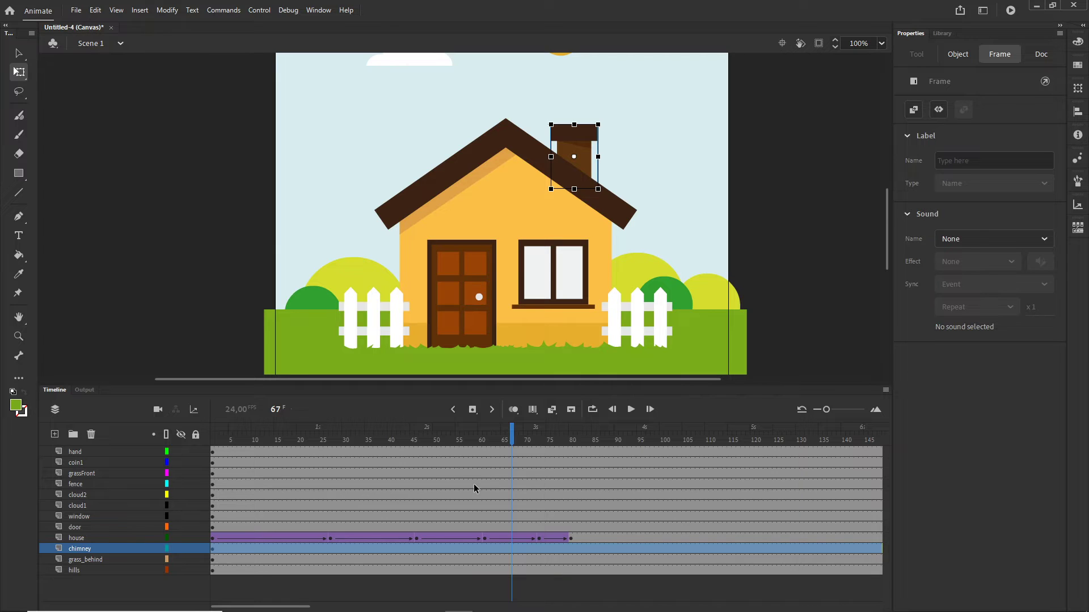
{"action": "left_click", "coordinate": [597, 181]}
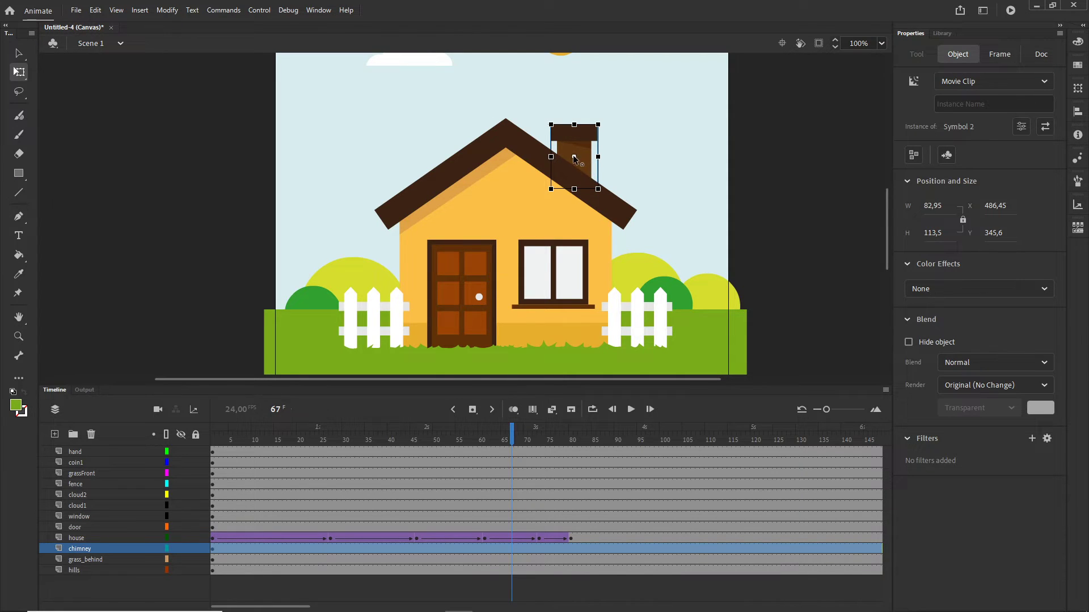
{"action": "left_click_drag", "start_coordinate": [574, 158], "coordinate": [574, 189]}
Add a chimney keyframe at frame 27, and select the chimney's keyframe at frame 1.
{"action": "left_click_drag", "start_coordinate": [505, 441], "coordinate": [303, 489]}
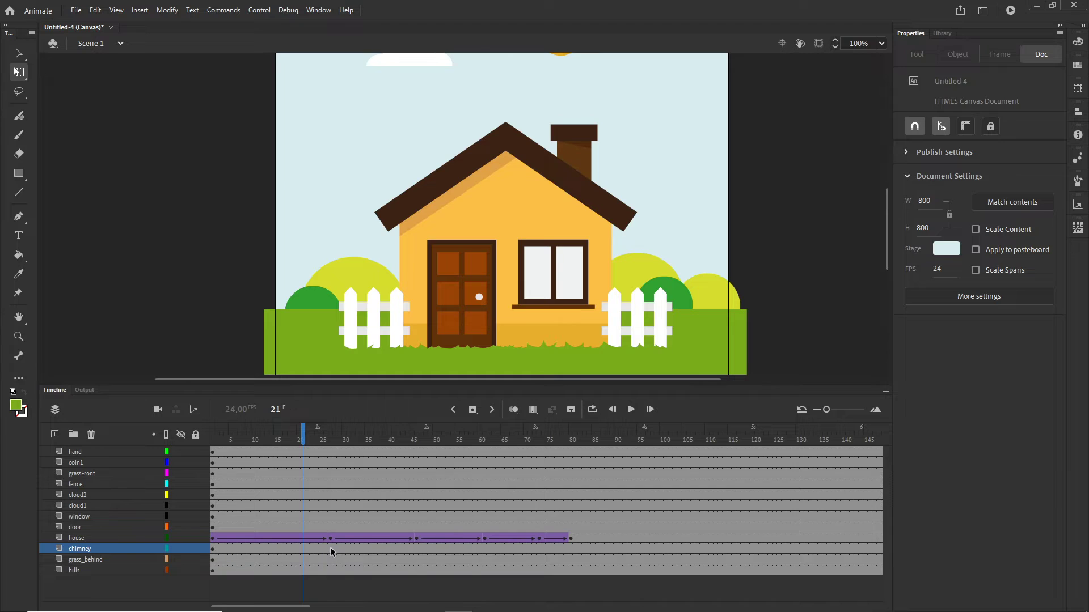
{"action": "left_click", "coordinate": [330, 548]}
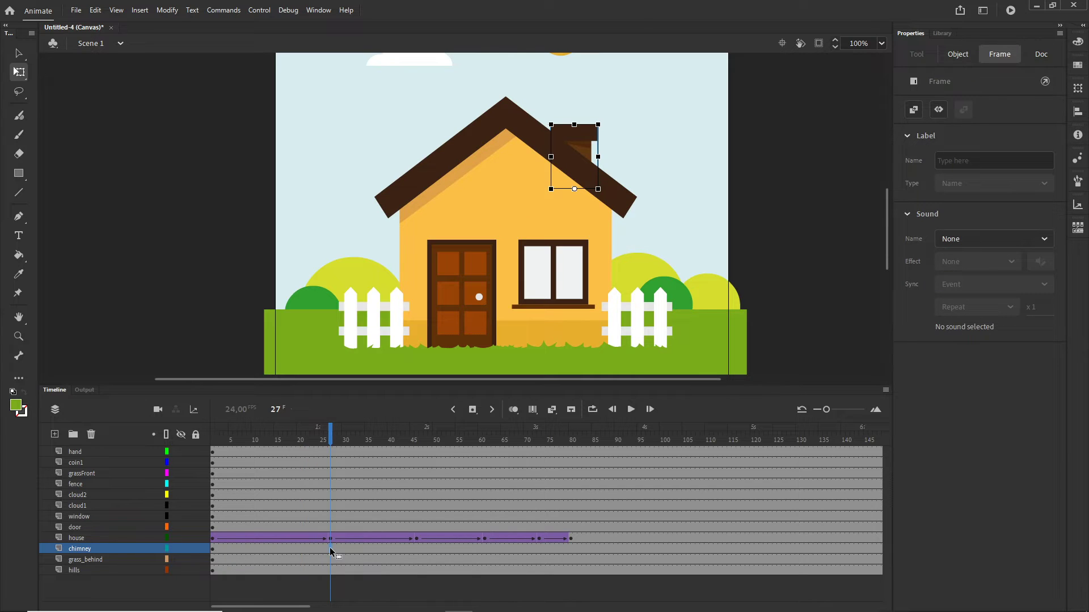
{"action": "key", "text": "F6"}
{"action": "left_click", "coordinate": [213, 549]}
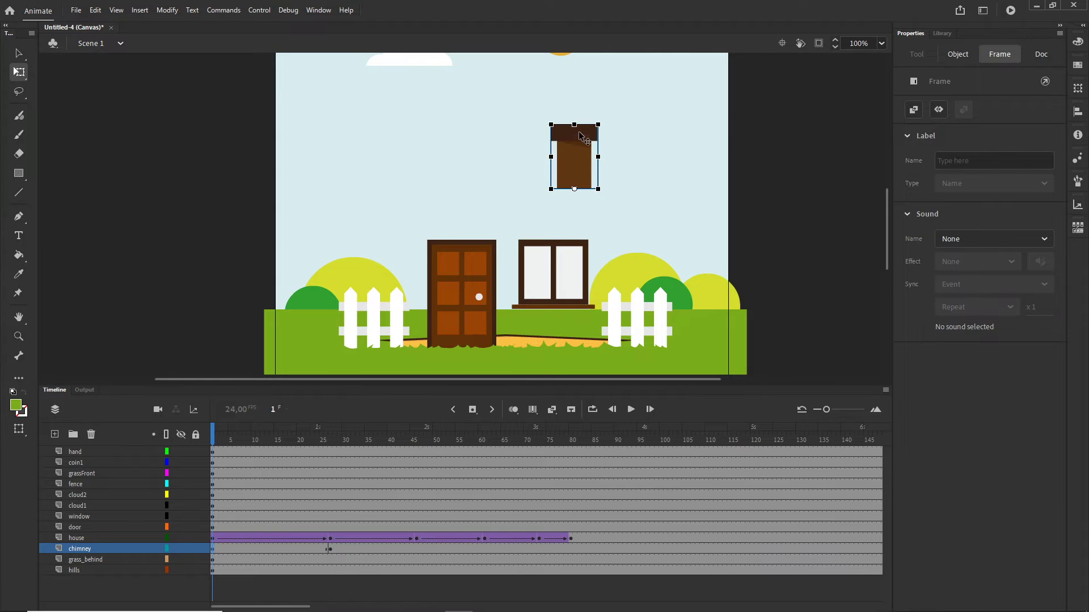
Squash the chimney to about 17 px high at frame 1 and create a classic tween up to its frame 27 keyframe.
{"action": "left_click_drag", "start_coordinate": [575, 124], "coordinate": [577, 180]}
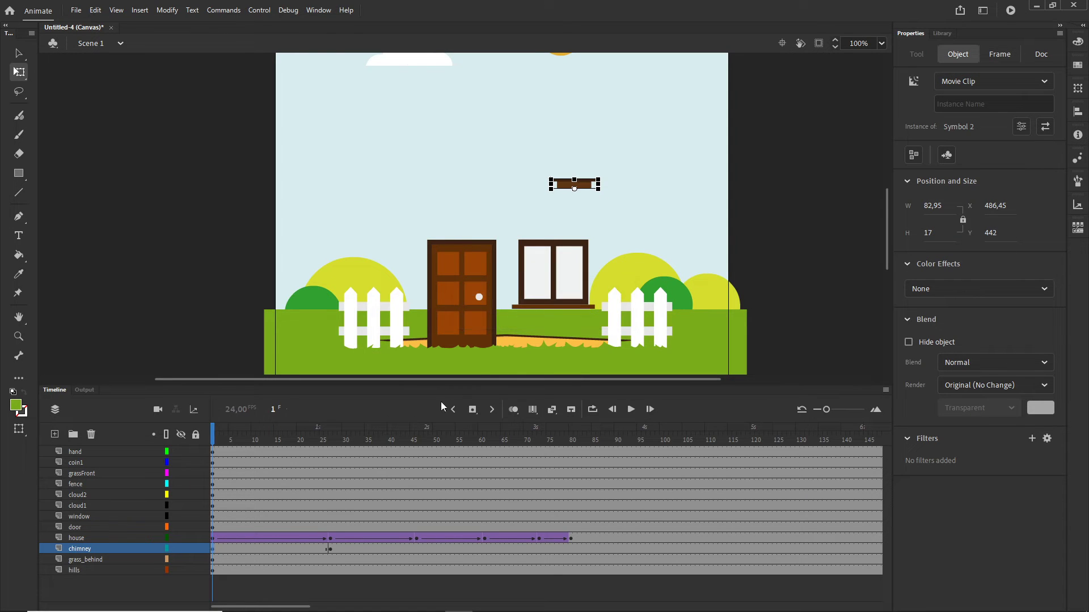
{"action": "left_click_drag", "start_coordinate": [227, 435], "coordinate": [272, 434]}
{"action": "left_click", "coordinate": [332, 549]}
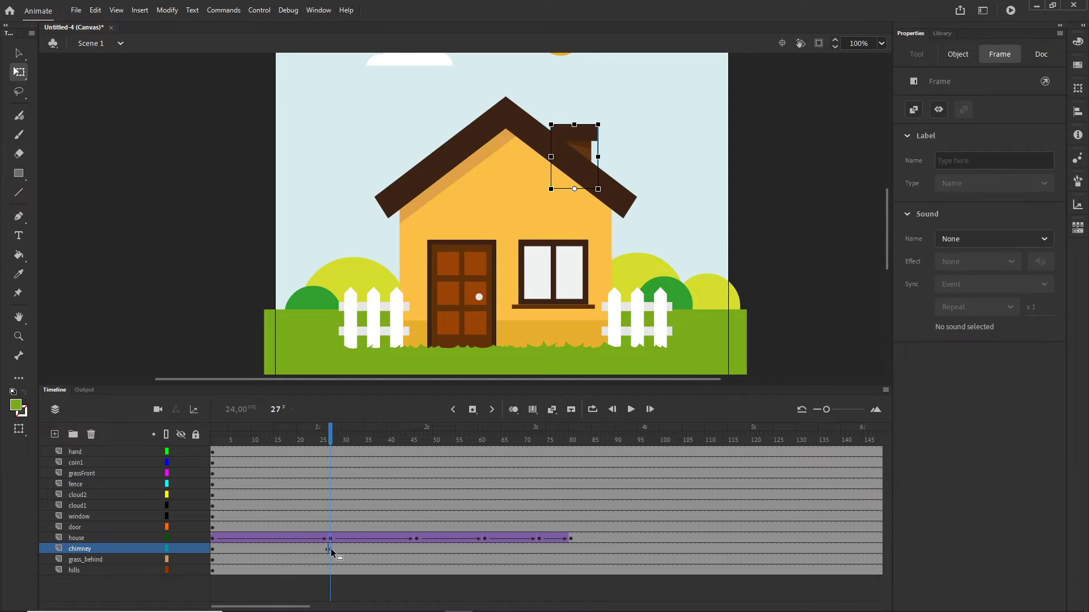
{"action": "right_click", "coordinate": [278, 549]}
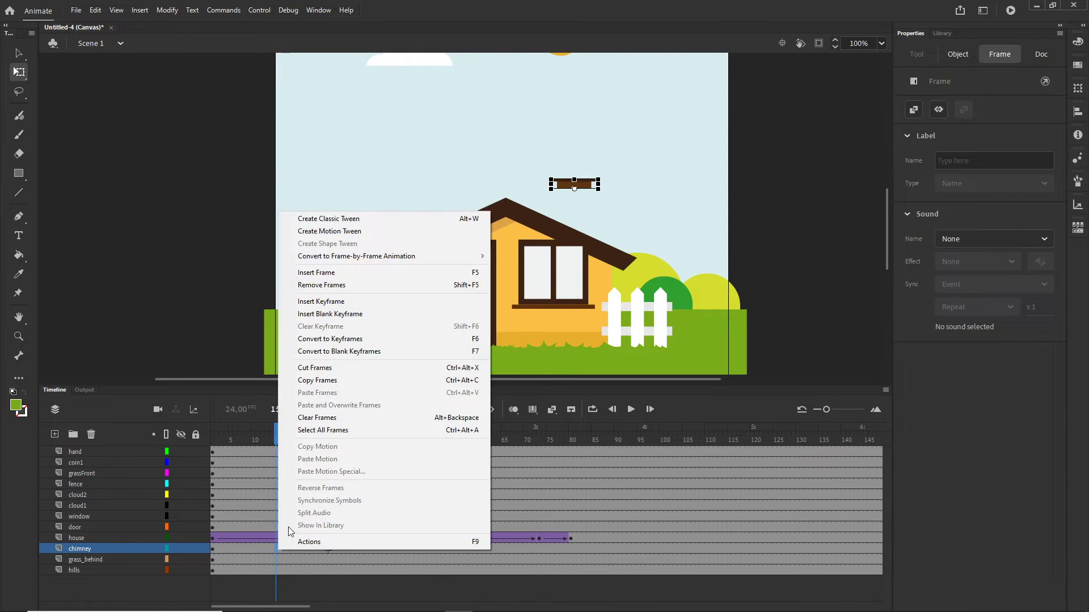
{"action": "left_click", "coordinate": [334, 219]}
{"action": "left_click_drag", "start_coordinate": [273, 436], "coordinate": [330, 436]}
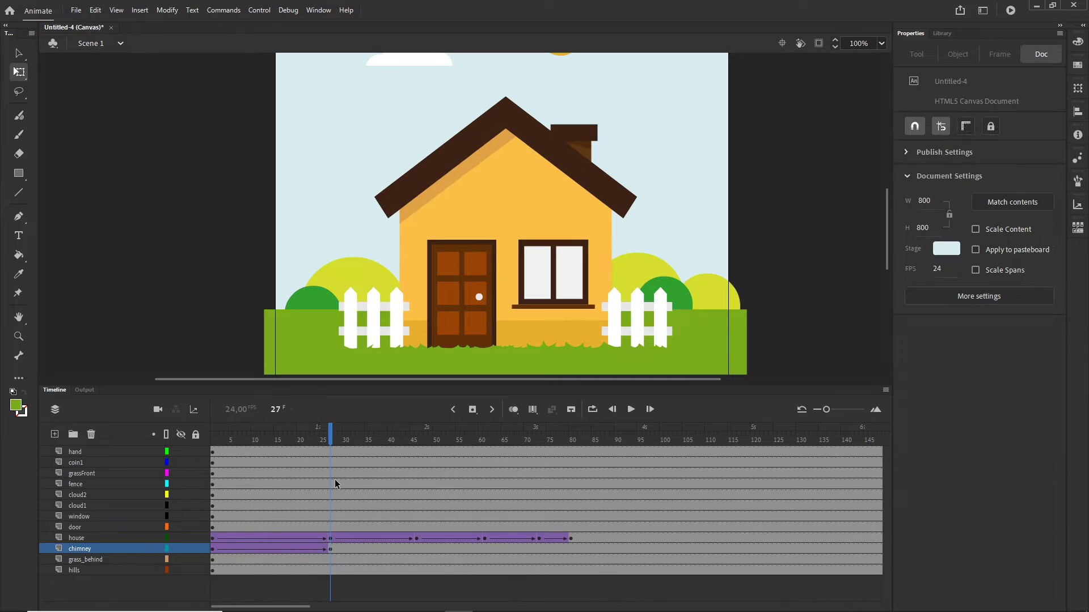
Add a chimney keyframe at frame 46, and stretch the chimney upward to about 137 px high at frame 27.
{"action": "left_click", "coordinate": [330, 549]}
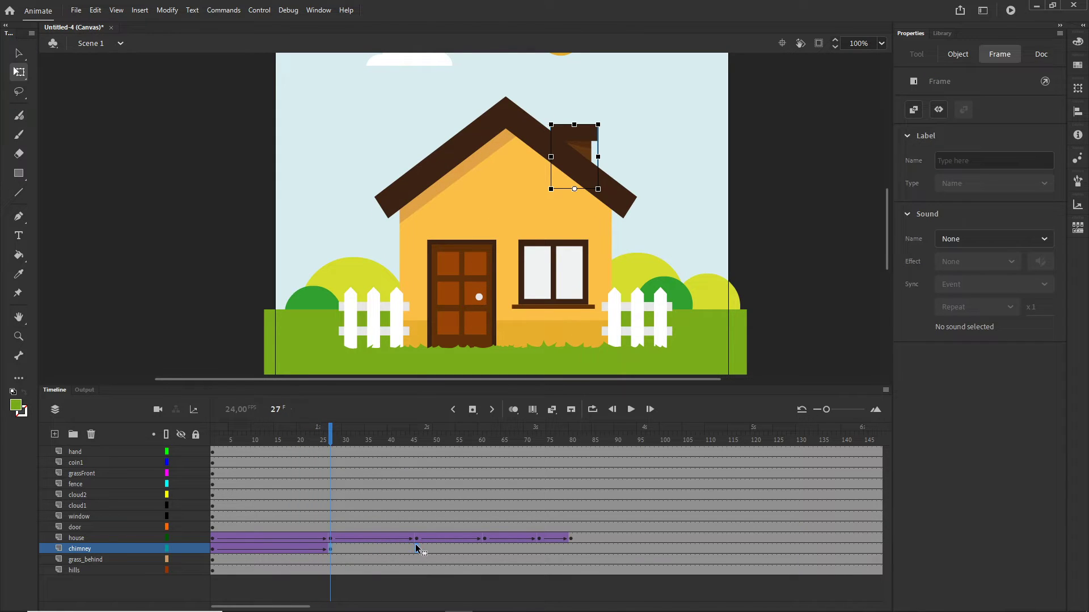
{"action": "left_click", "coordinate": [416, 546]}
{"action": "key", "text": "F6"}
{"action": "left_click", "coordinate": [330, 549]}
{"action": "left_click_drag", "start_coordinate": [574, 126], "coordinate": [574, 112]}
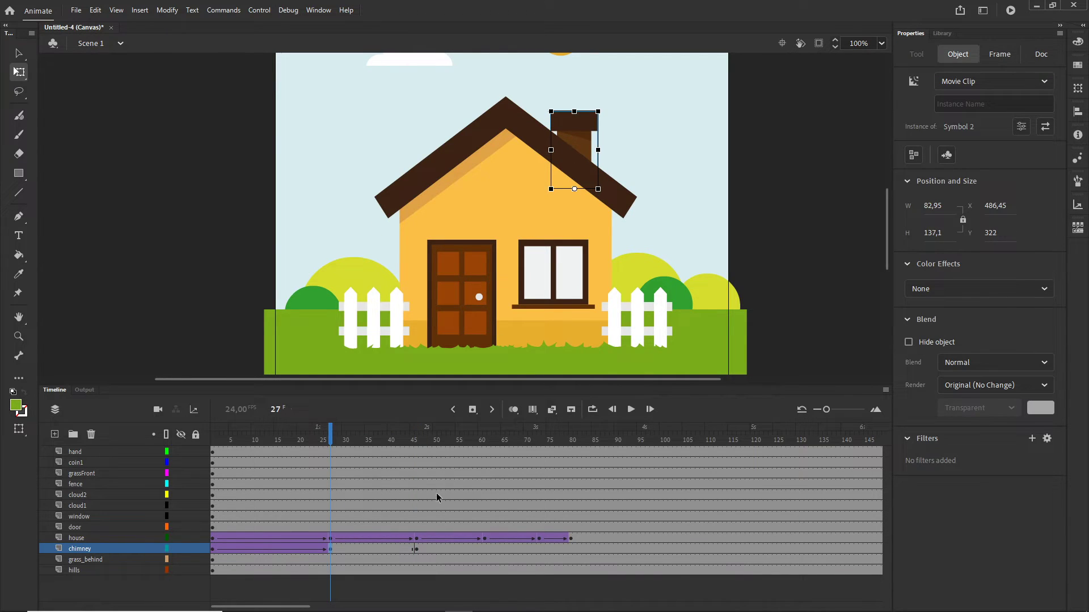
Add a chimney keyframe at frame 61, and squash the chimney to about 94 px high at frame 46.
{"action": "left_click", "coordinate": [417, 549]}
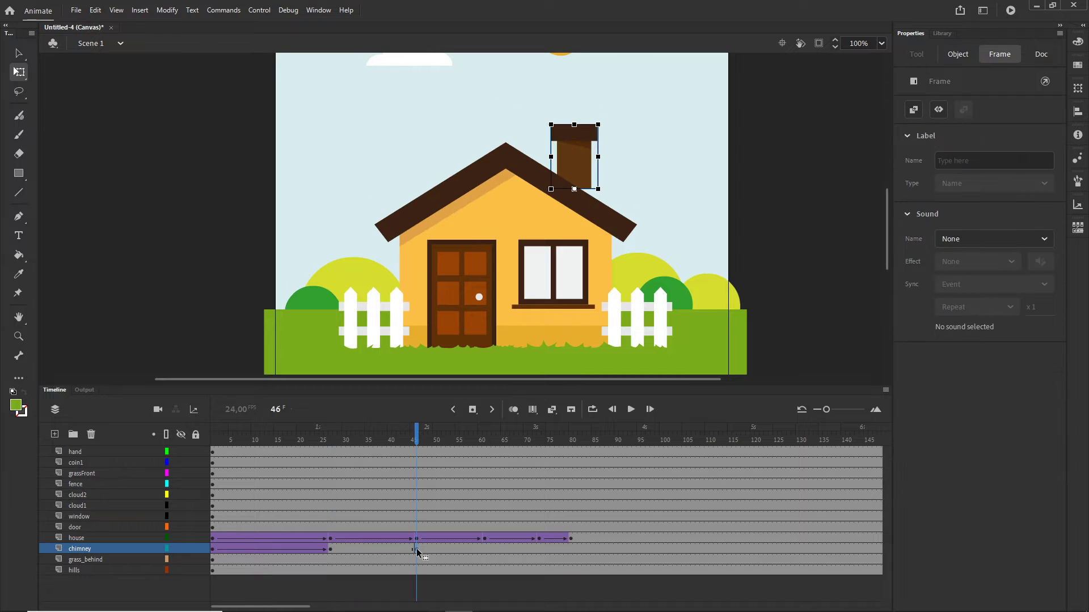
{"action": "left_click", "coordinate": [486, 548]}
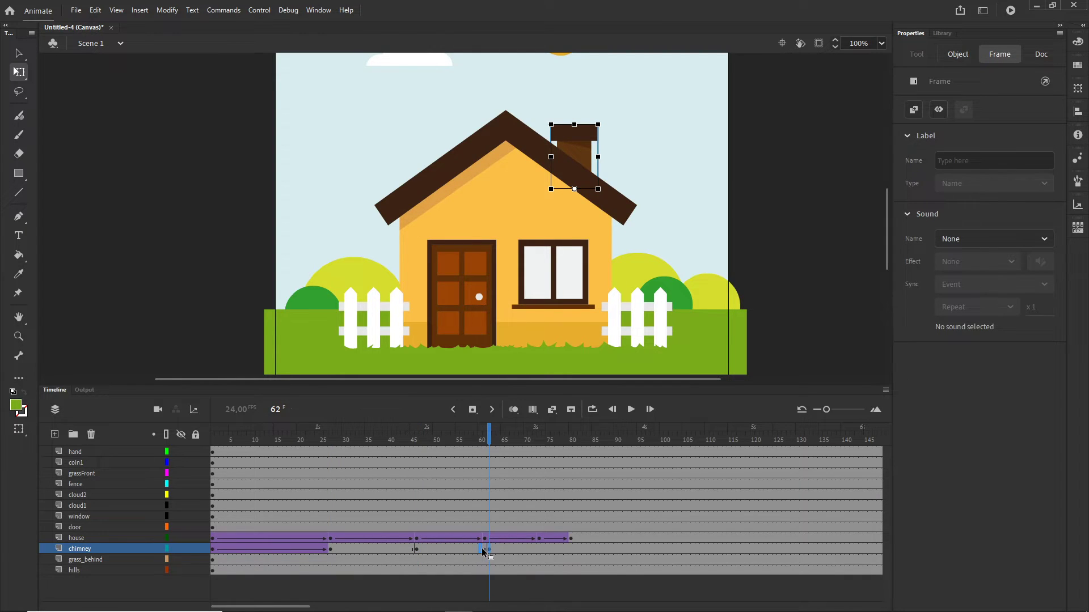
{"action": "left_click_drag", "start_coordinate": [483, 548], "coordinate": [485, 549]}
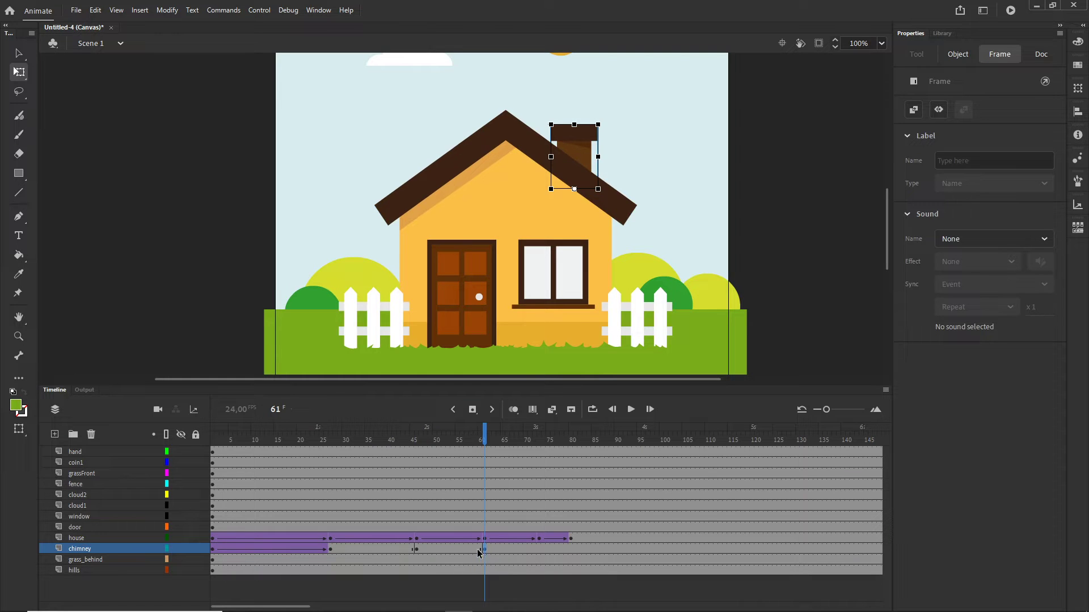
{"action": "left_click", "coordinate": [417, 549]}
{"action": "left_click_drag", "start_coordinate": [575, 124], "coordinate": [574, 136]}
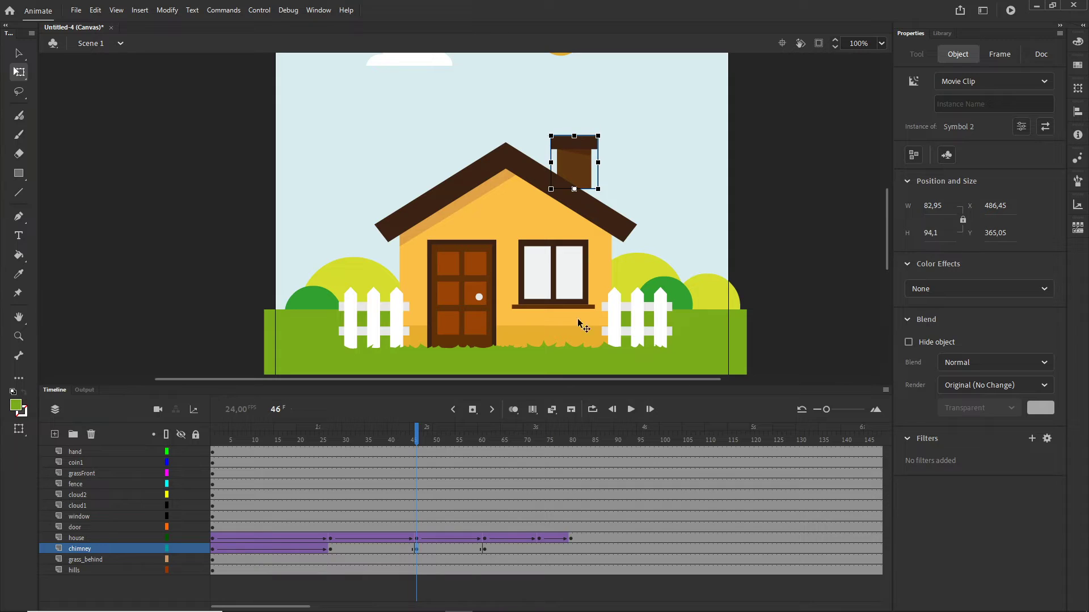
Add a chimney keyframe at frame 73, and stretch the chimney to about 122 px high at frame 61.
{"action": "left_click", "coordinate": [485, 549]}
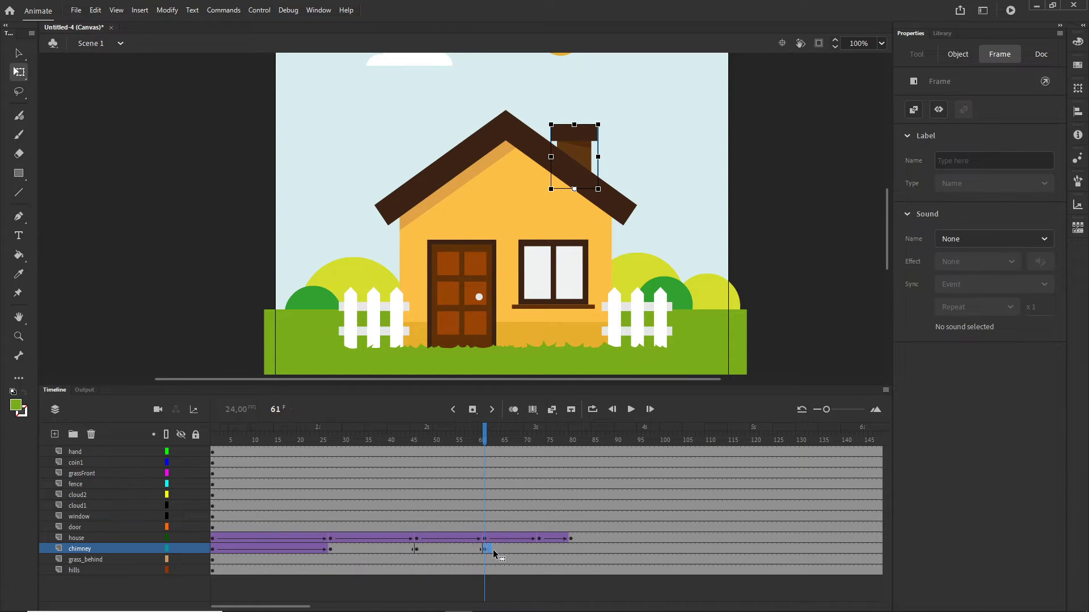
{"action": "left_click", "coordinate": [539, 549]}
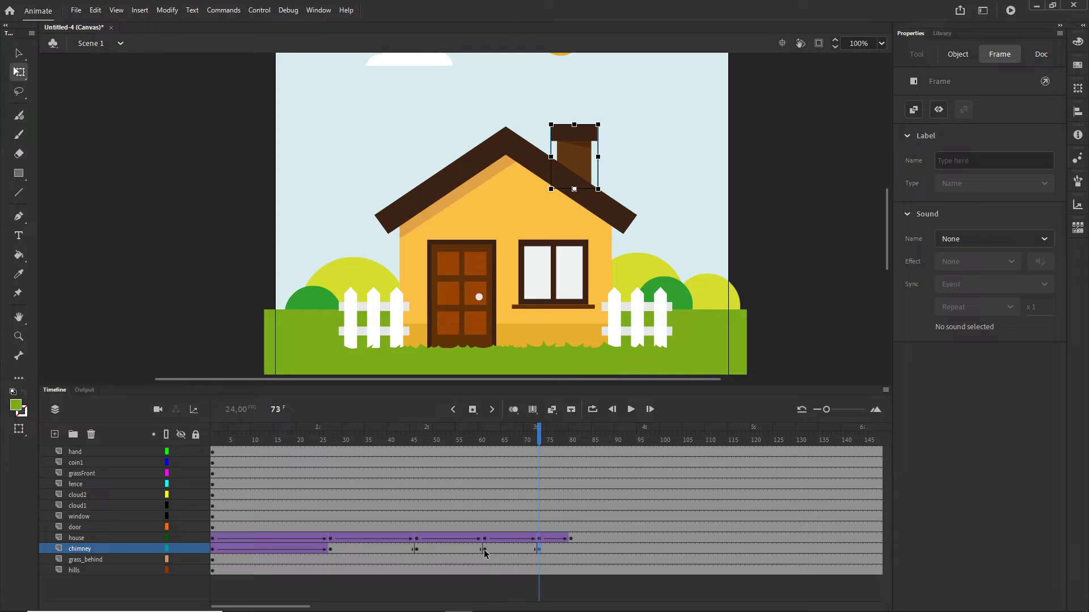
{"action": "left_click", "coordinate": [484, 550]}
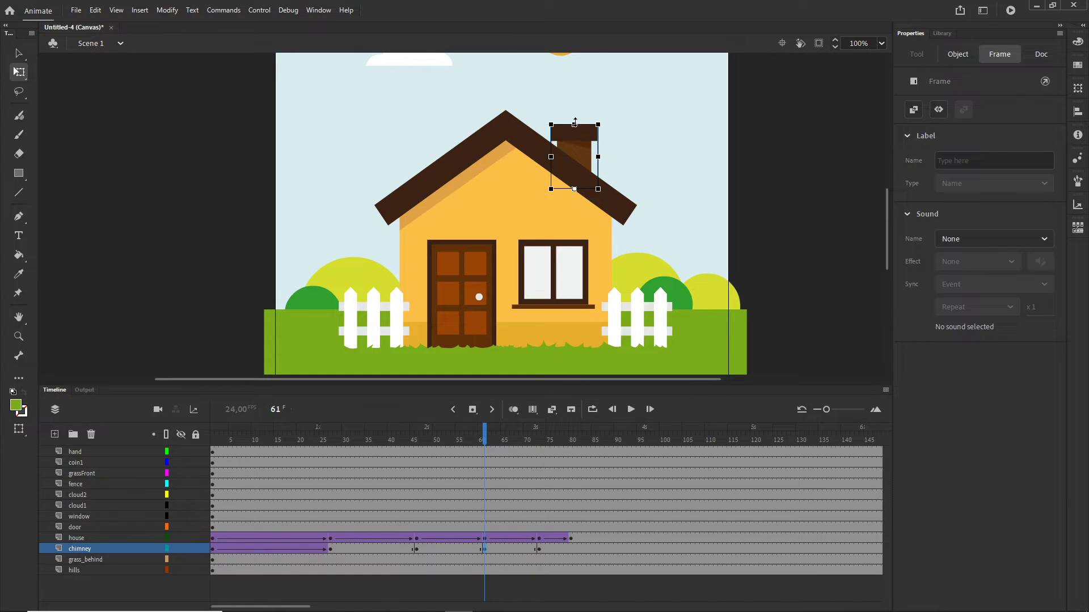
{"action": "left_click_drag", "start_coordinate": [574, 123], "coordinate": [575, 118]}
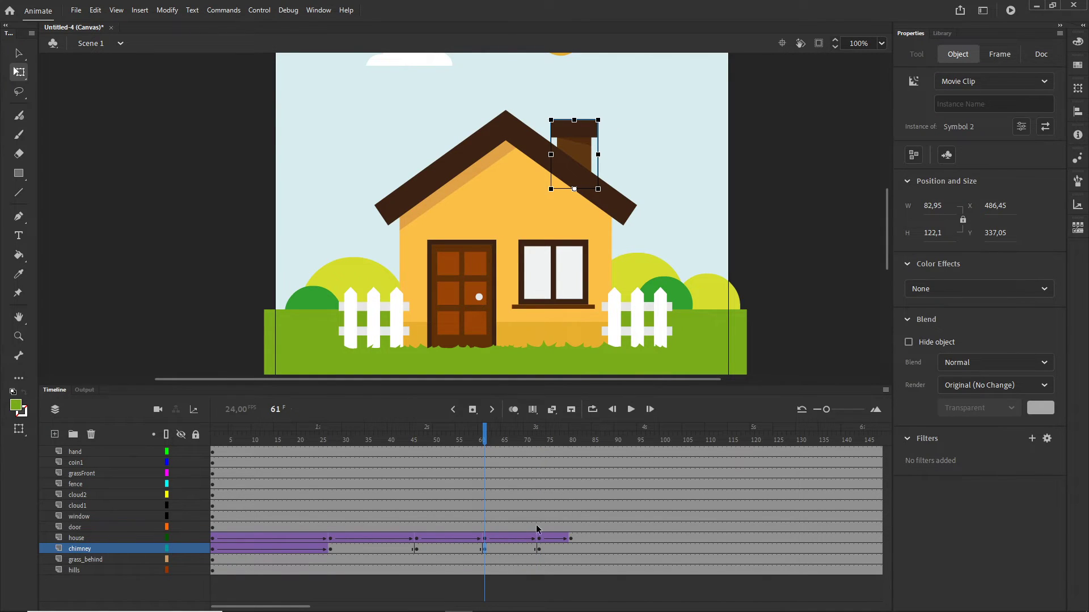
Create classic tweens between the chimney's keyframes from frame 27 to frame 73, and scrub through the bounce.
{"action": "left_click", "coordinate": [537, 549]}
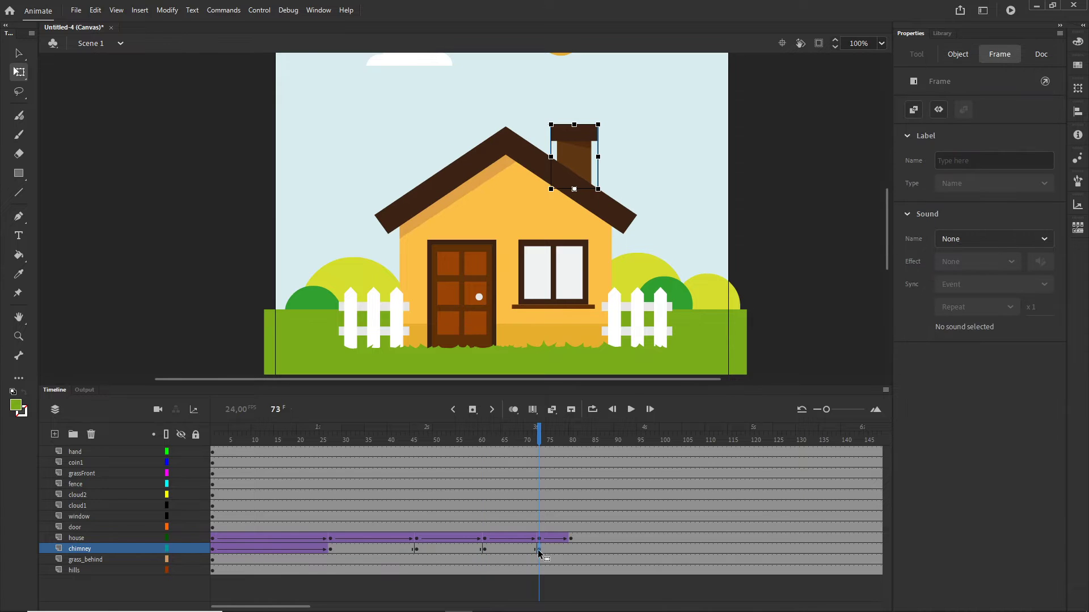
{"action": "left_click", "coordinate": [510, 549]}
{"action": "right_click", "coordinate": [361, 551]}
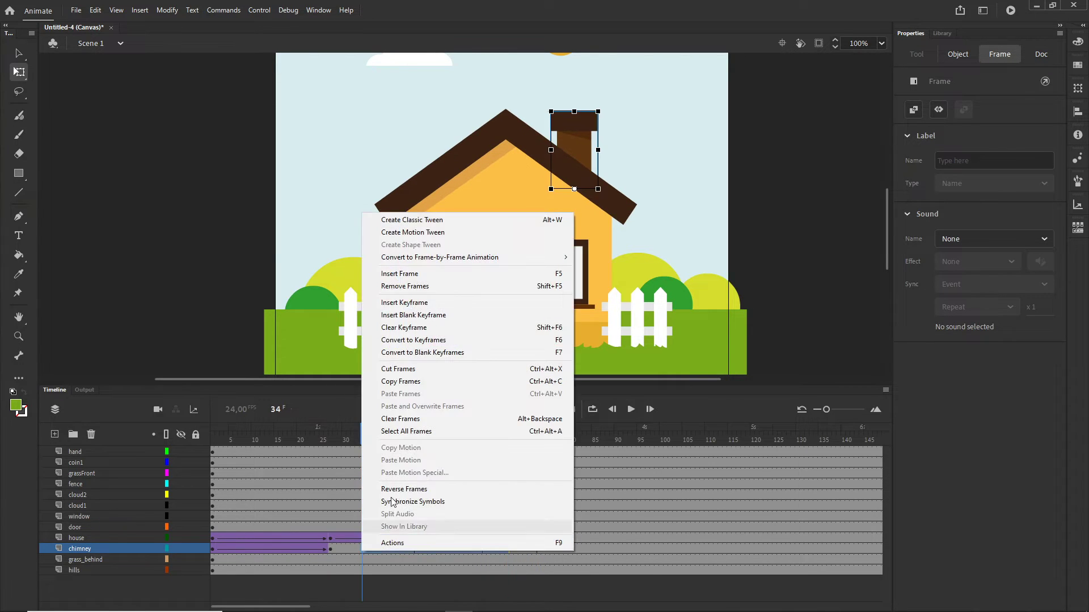
{"action": "left_click", "coordinate": [407, 220]}
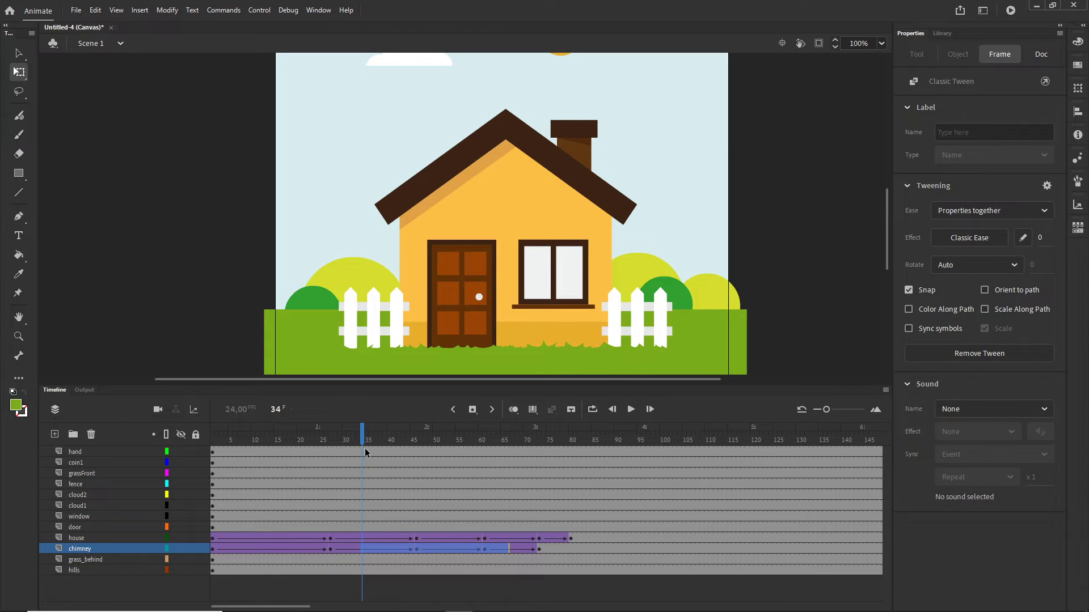
{"action": "left_click_drag", "start_coordinate": [365, 448], "coordinate": [521, 450]}
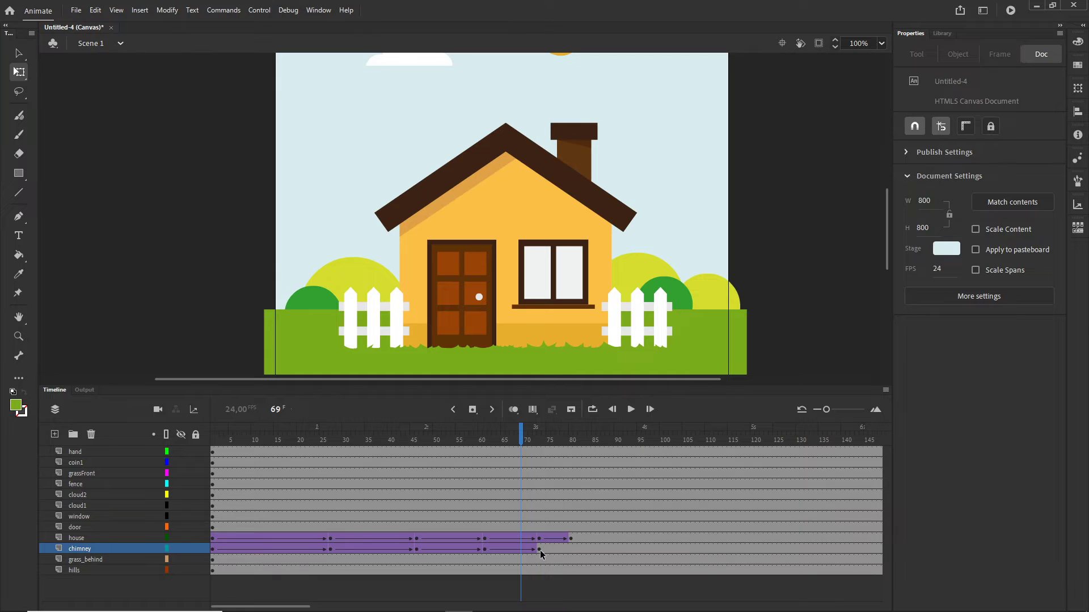
Move the chimney's whole animation, frames 1 to 73, so that it starts at frame 52.
{"action": "left_click", "coordinate": [539, 549]}
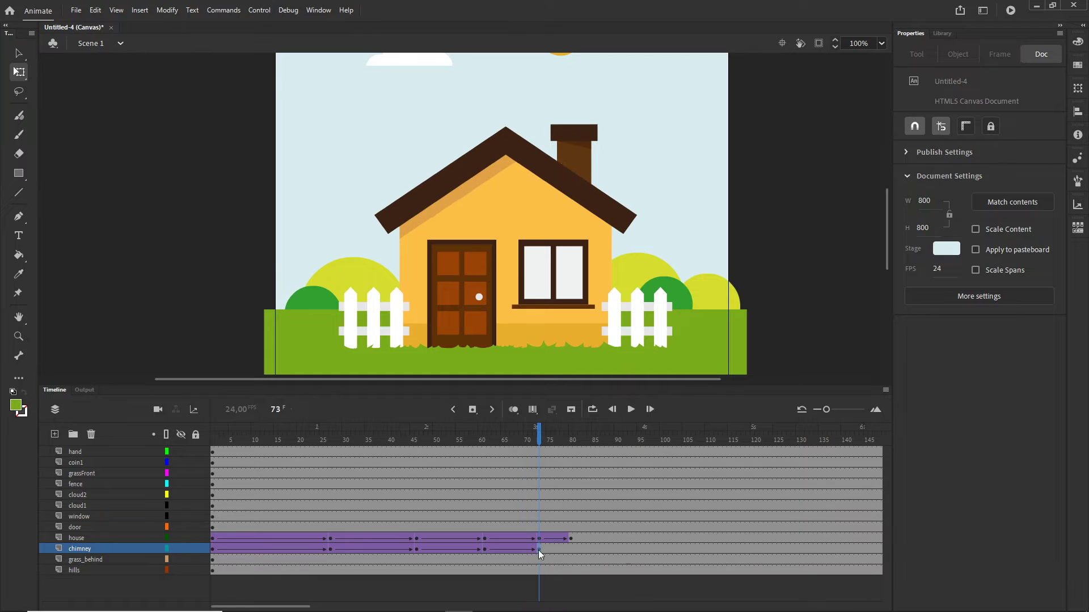
{"action": "left_click", "coordinate": [213, 549]}
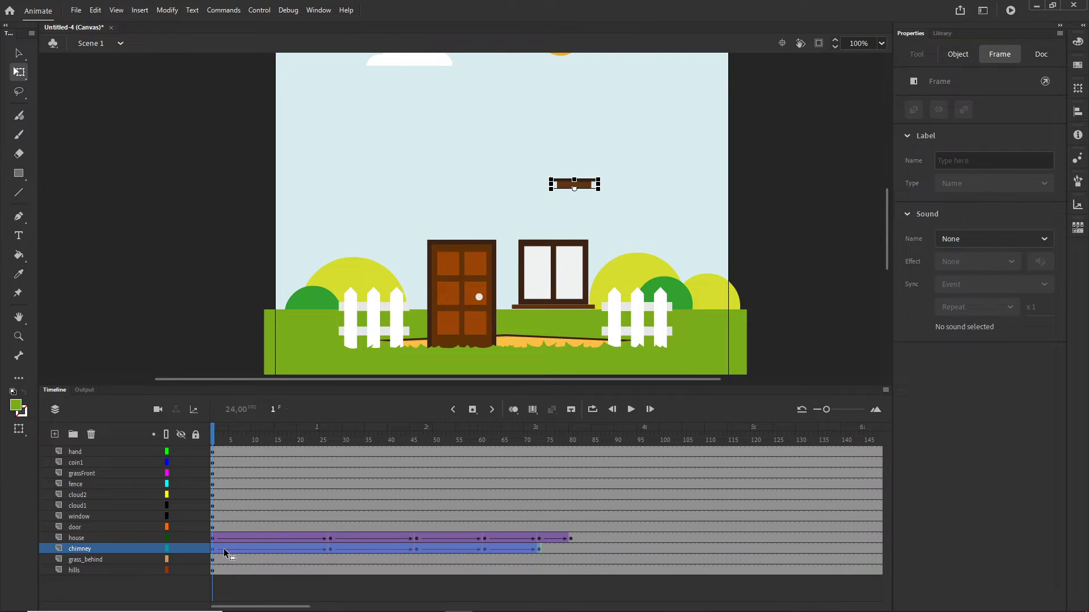
{"action": "left_click_drag", "start_coordinate": [211, 551], "coordinate": [443, 546]}
{"action": "left_click_drag", "start_coordinate": [450, 462], "coordinate": [666, 391]}
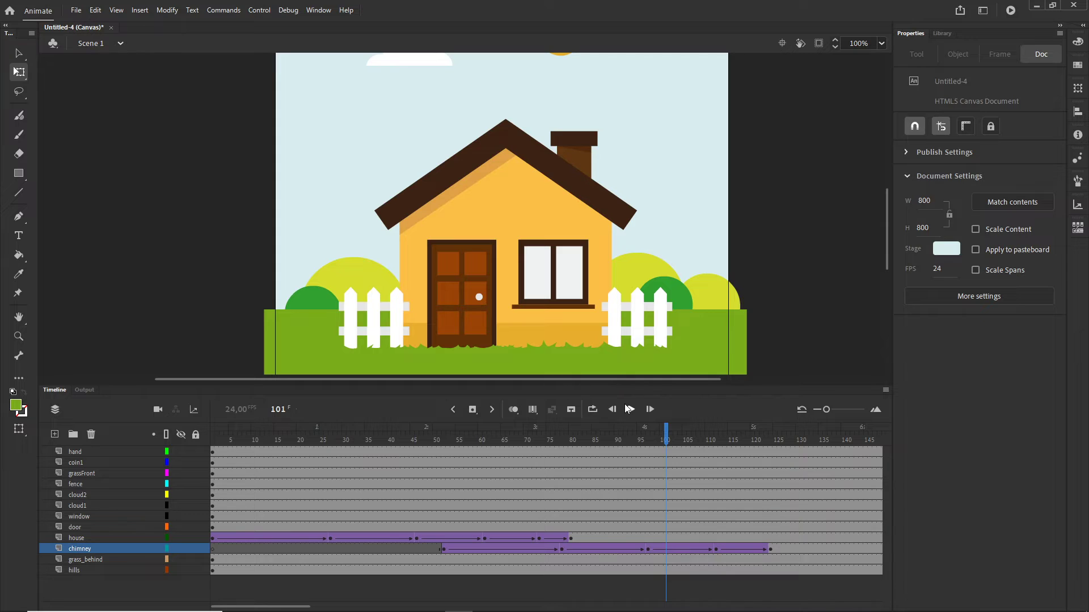
Test the animation in the browser, and return to the Animate timeline.
{"action": "key", "text": "ctrl+Return"}
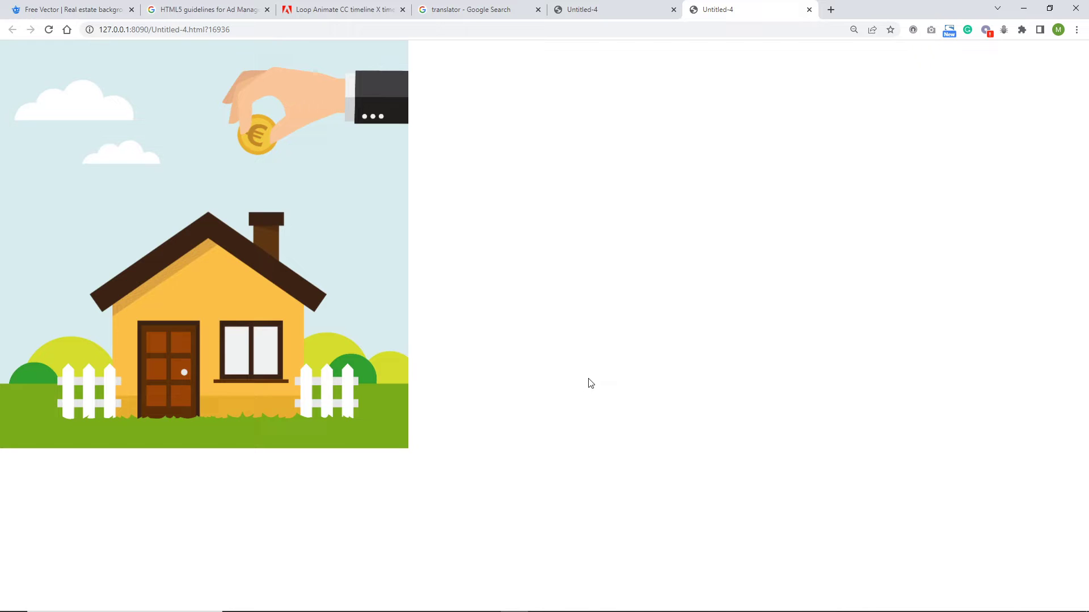
{"action": "left_click", "coordinate": [513, 602]}
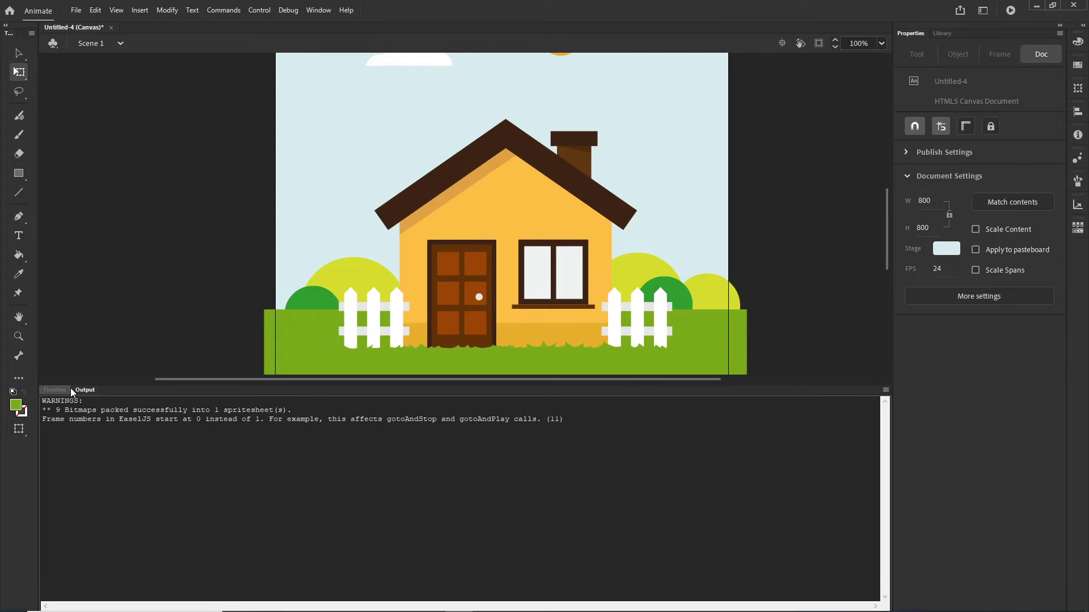
{"action": "left_click", "coordinate": [55, 390]}
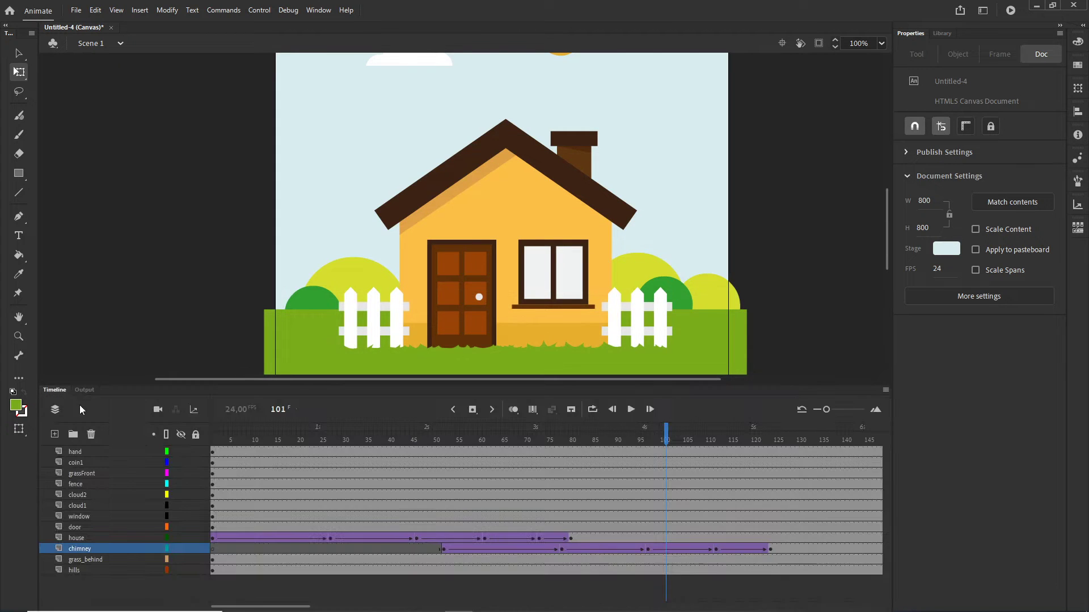
Apply the Quad Ease In Out effect to the chimney's classic tweens, selecting frames 52 to 112.
{"action": "left_click", "coordinate": [442, 549]}
{"action": "left_click", "coordinate": [561, 551], "text": "shift"}
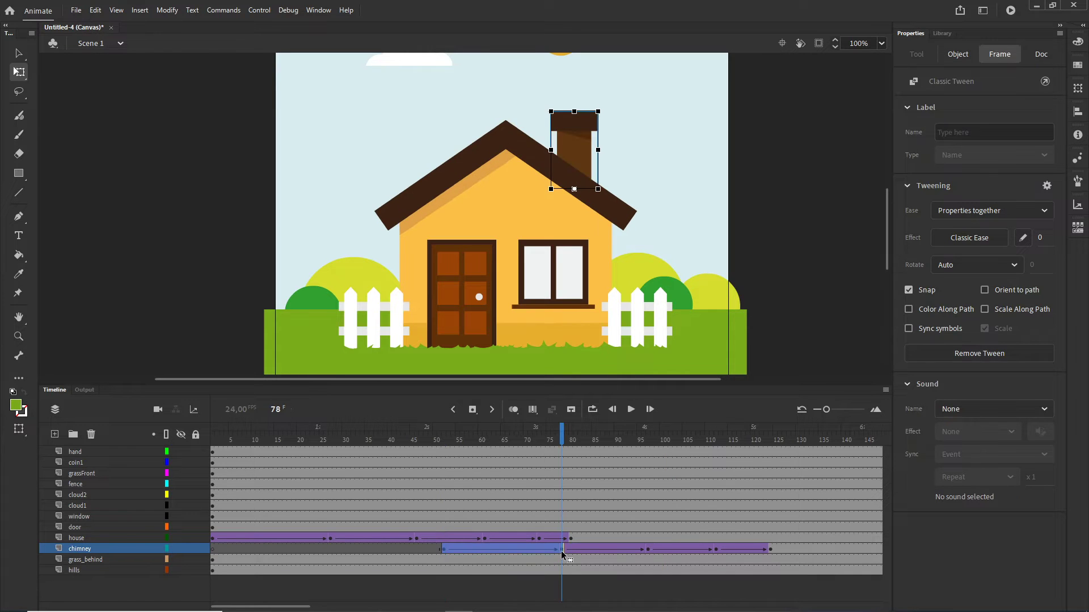
{"action": "left_click", "coordinate": [649, 550], "text": "shift"}
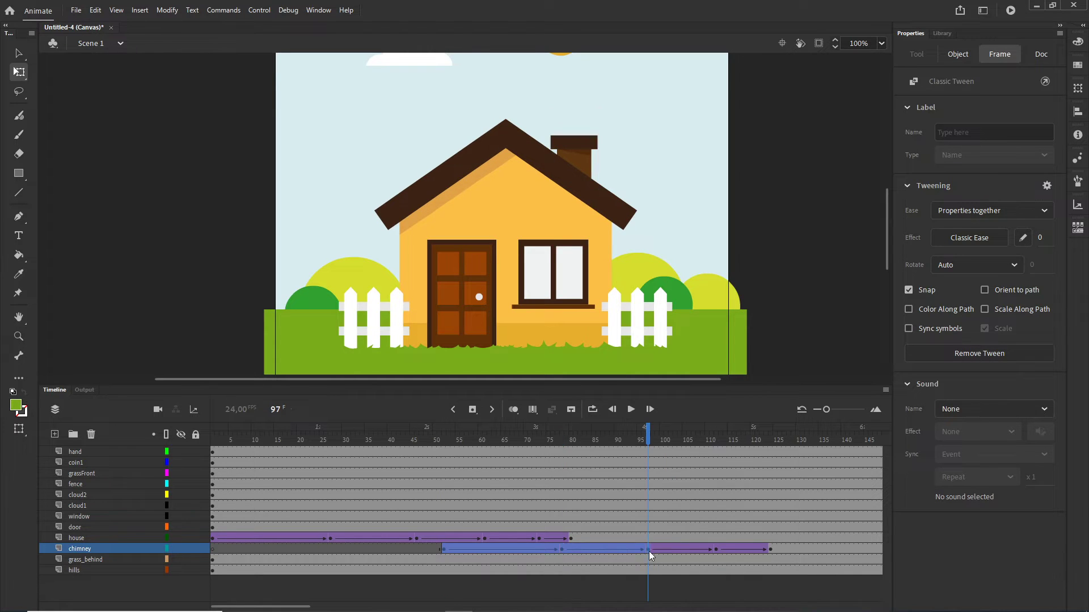
{"action": "left_click", "coordinate": [715, 549], "text": "shift"}
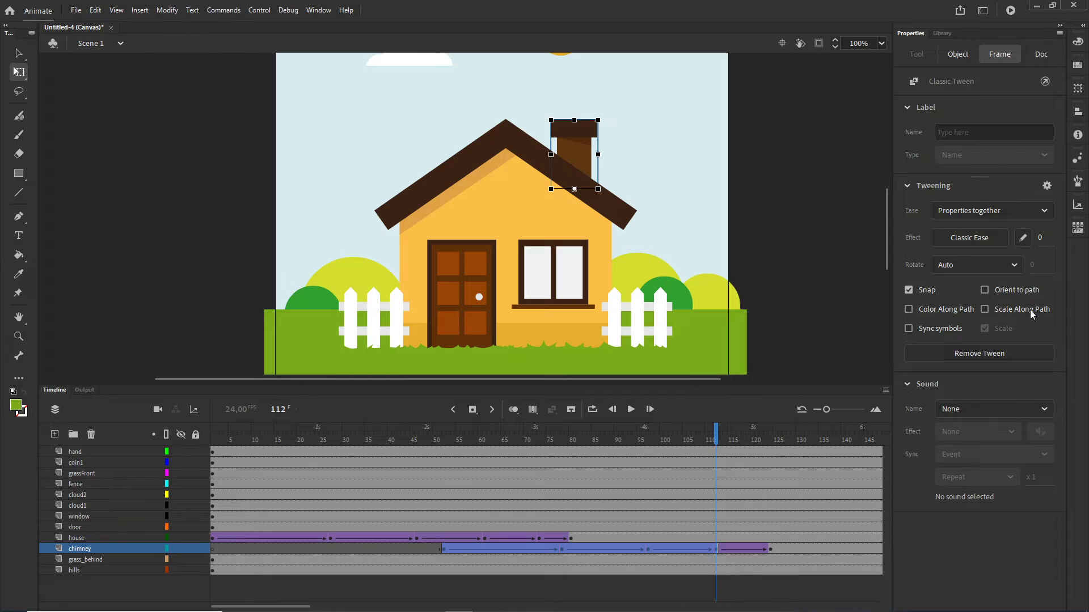
{"action": "left_click", "coordinate": [975, 238]}
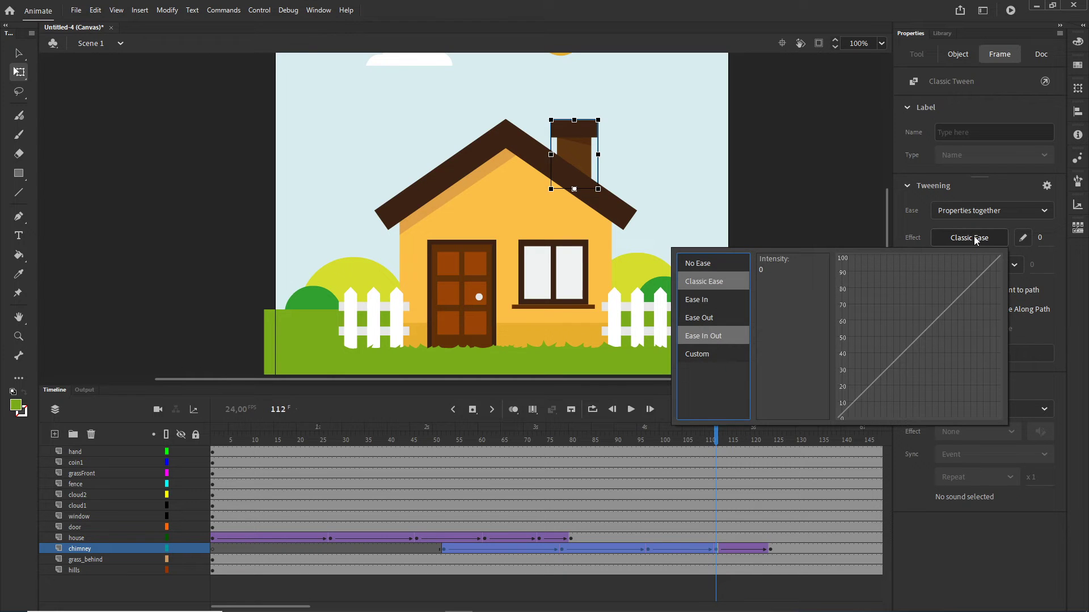
{"action": "left_click", "coordinate": [720, 336]}
{"action": "left_click", "coordinate": [765, 264]}
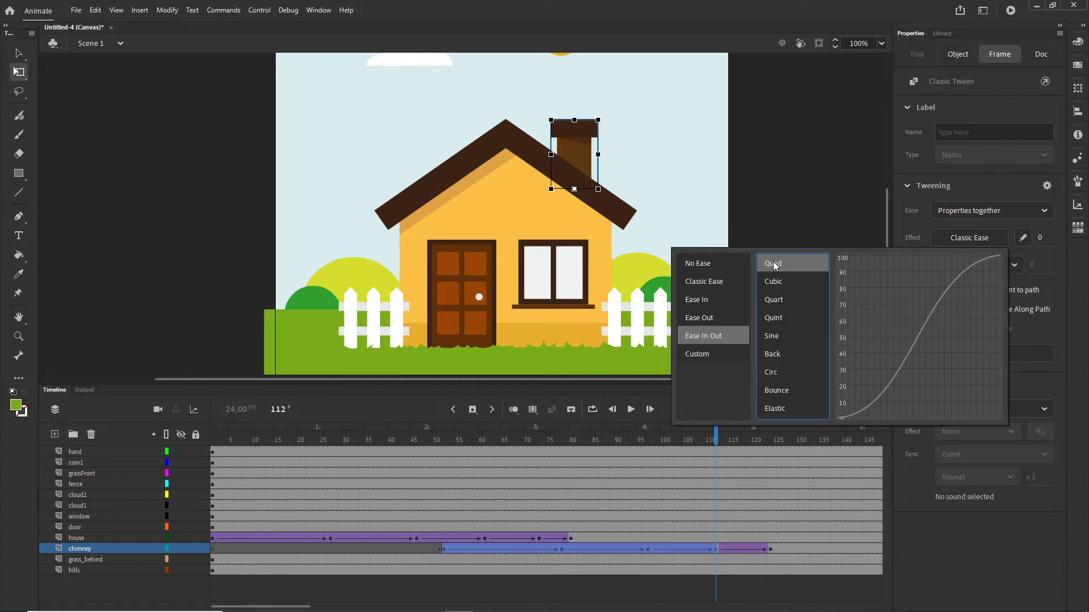
Move the chimney's whole animation earlier so that it starts at frame 43, and scrub through its beginning.
{"action": "left_click", "coordinate": [771, 550]}
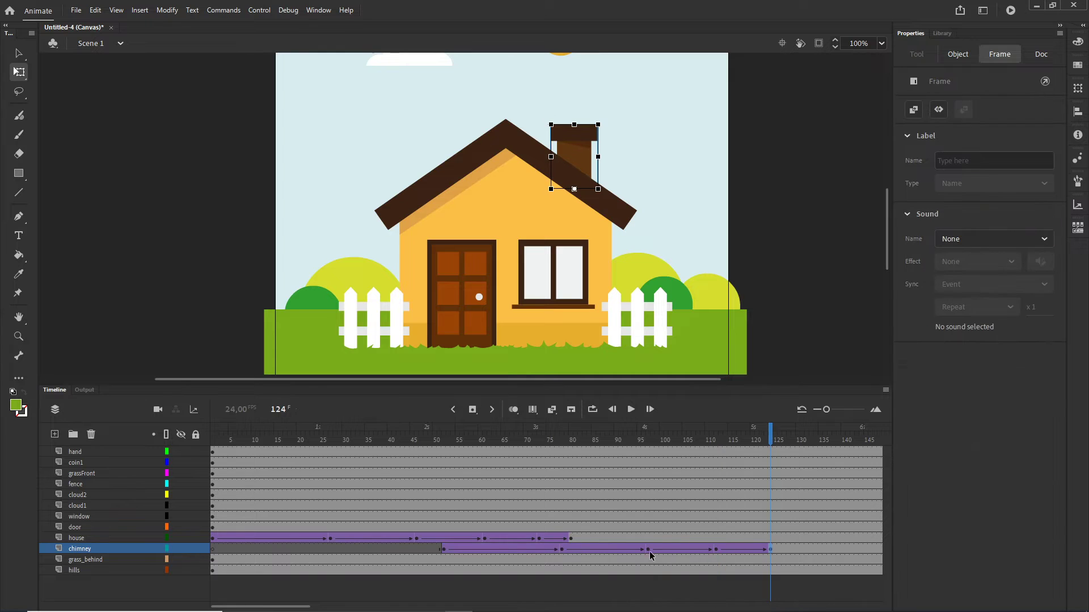
{"action": "left_click", "coordinate": [443, 550]}
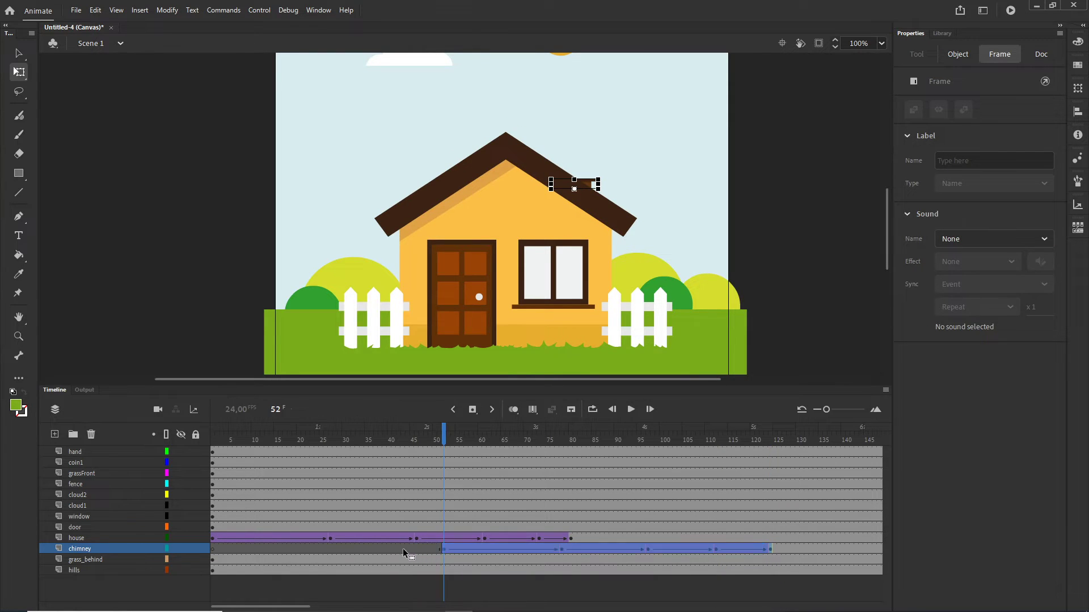
{"action": "left_click_drag", "start_coordinate": [403, 549], "coordinate": [402, 549]}
{"action": "left_click_drag", "start_coordinate": [403, 440], "coordinate": [448, 444]}
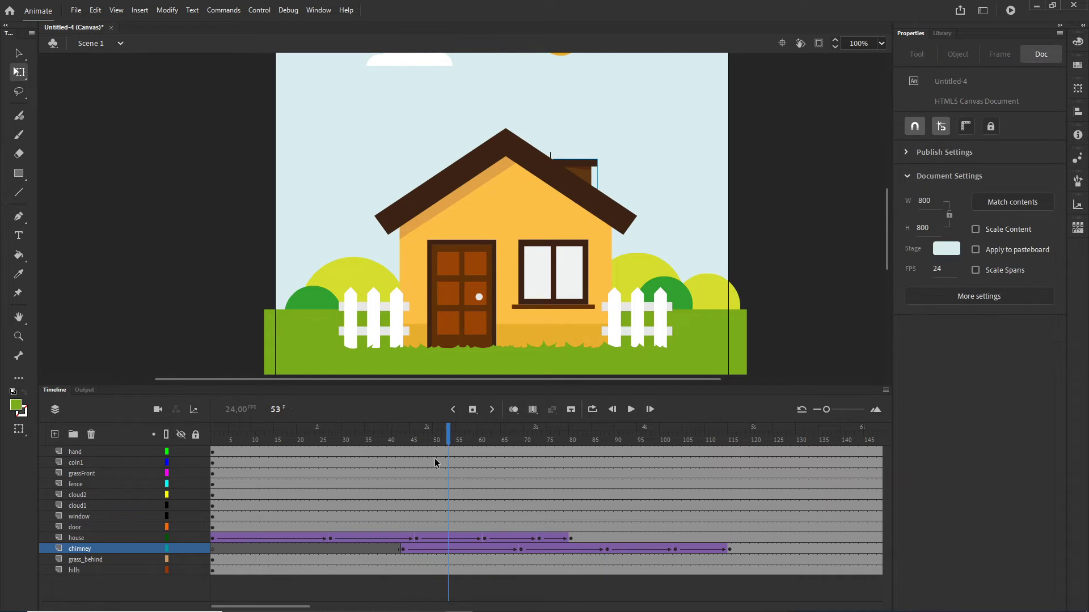
Shift the chimney's whole animation a few frames later on the timeline, and test the result in the browser.
{"action": "left_click", "coordinate": [403, 550]}
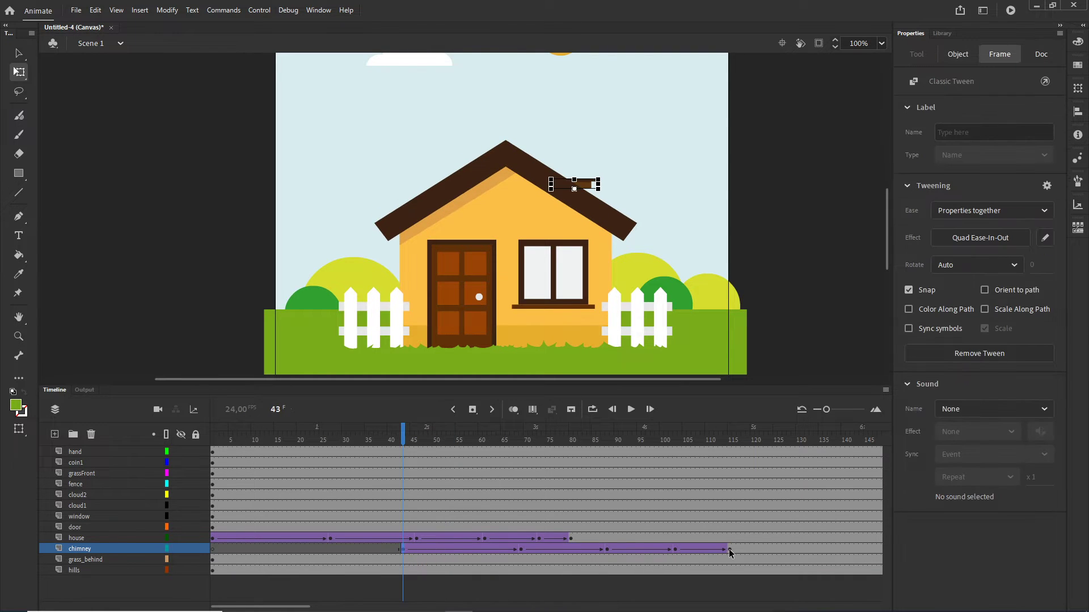
{"action": "left_click", "coordinate": [730, 548]}
{"action": "left_click", "coordinate": [407, 550]}
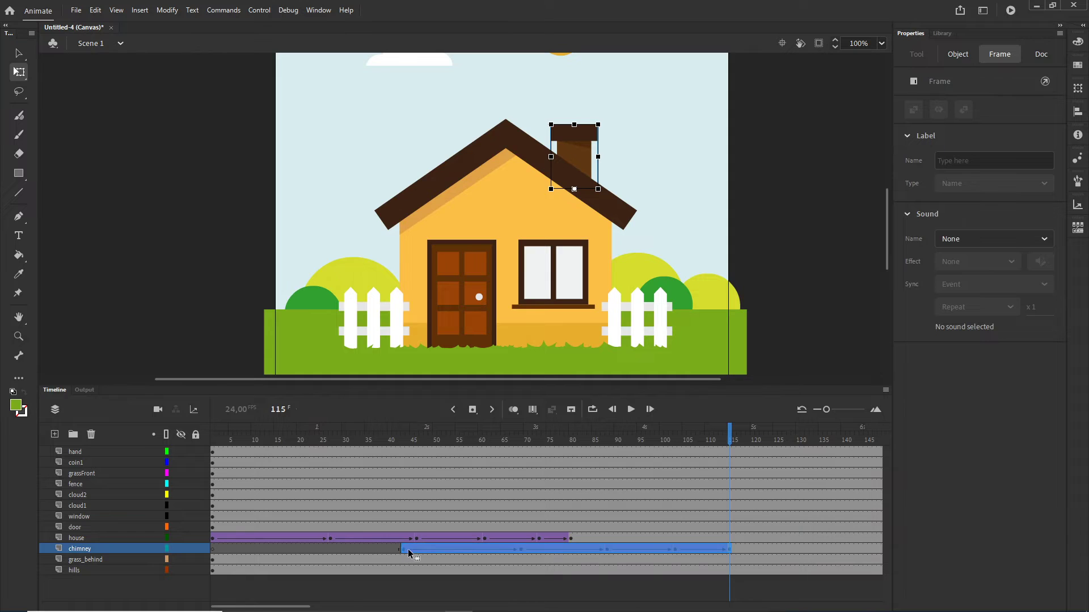
{"action": "left_click_drag", "start_coordinate": [423, 550], "coordinate": [445, 550]}
{"action": "left_click_drag", "start_coordinate": [433, 435], "coordinate": [589, 436]}
{"action": "key", "text": "ctrl+Return"}
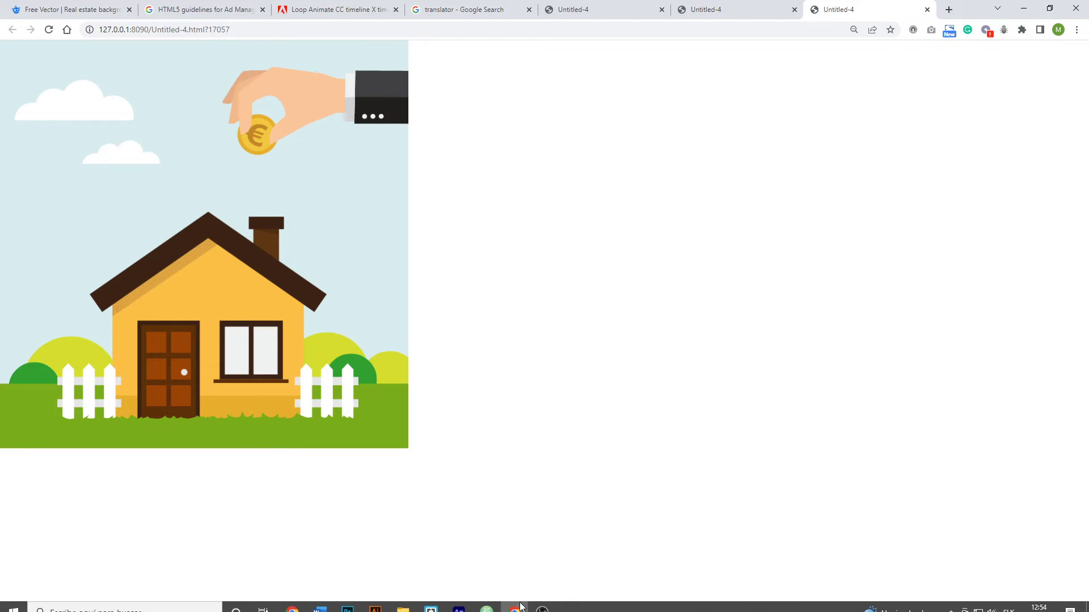
Return to Animate, move the chimney's whole animation later so that it starts at frame 57, and scrub through the timeline.
{"action": "left_click", "coordinate": [515, 601]}
{"action": "left_click", "coordinate": [54, 390]}
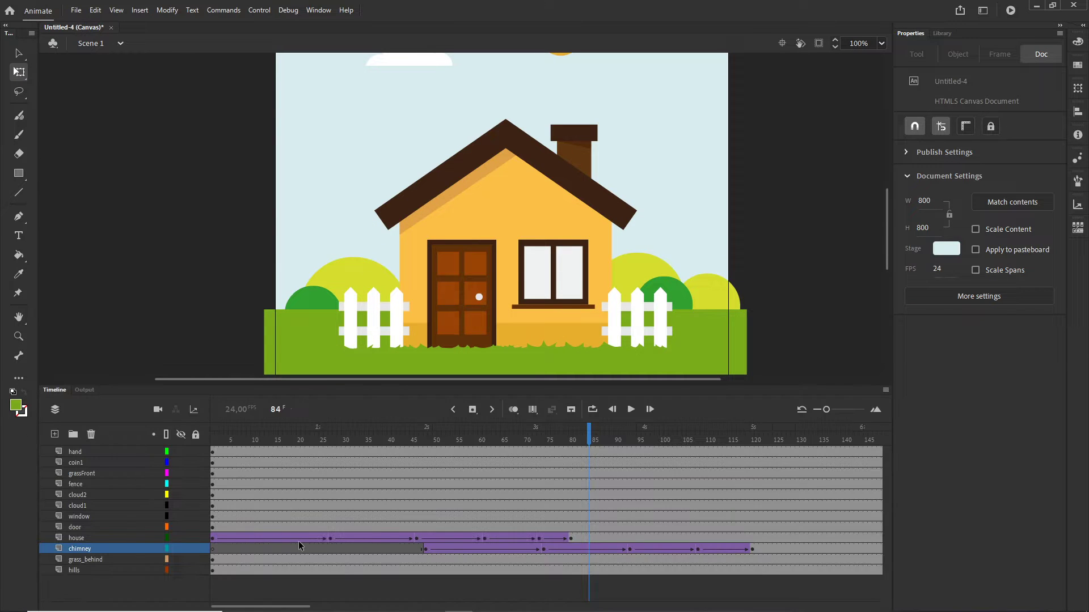
{"action": "left_click", "coordinate": [424, 548]}
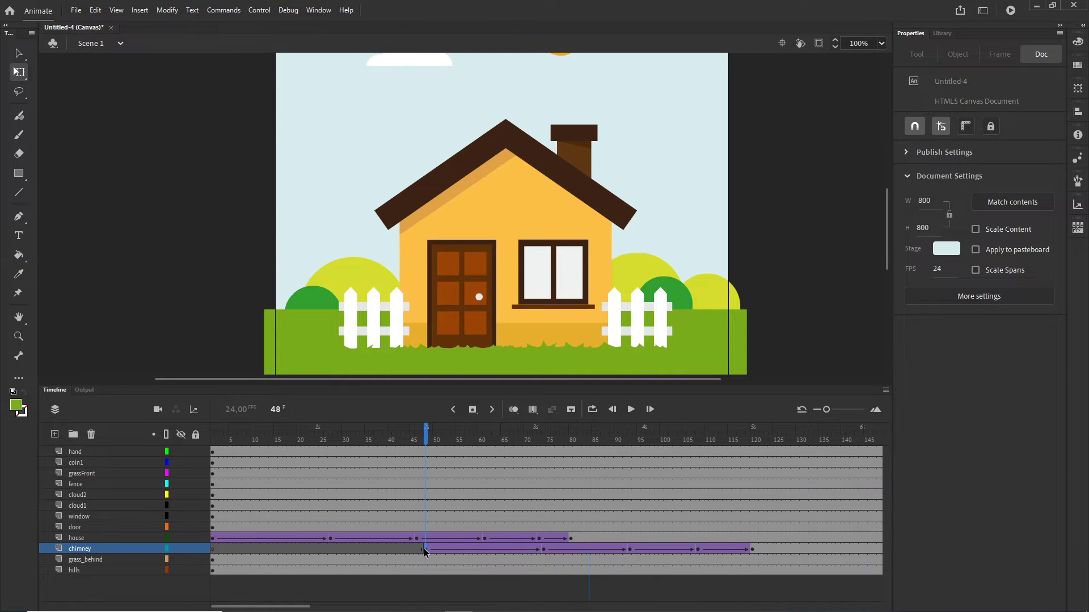
{"action": "left_click", "coordinate": [754, 549]}
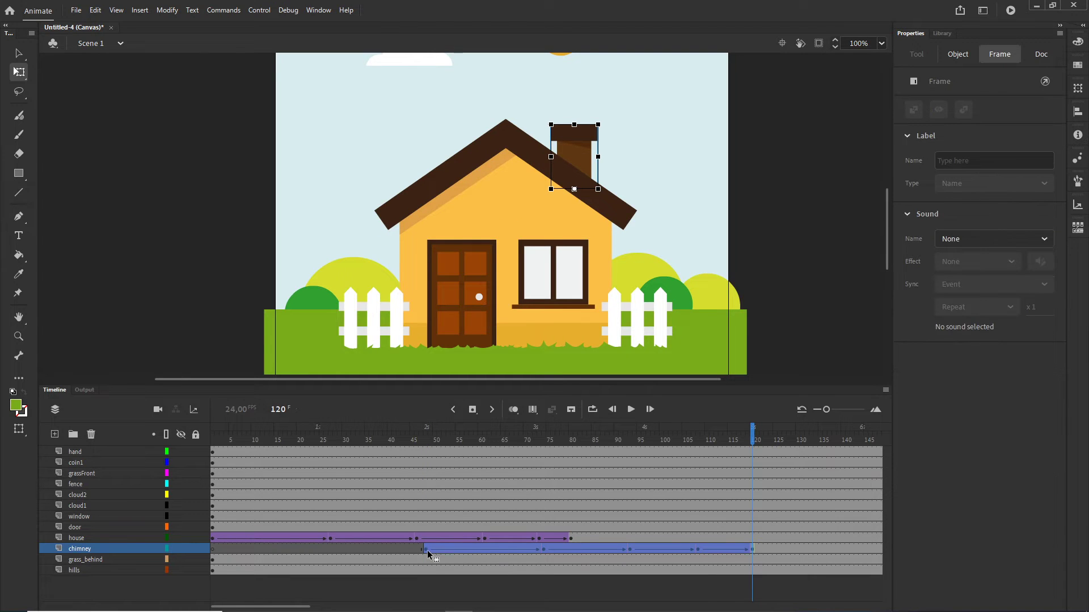
{"action": "left_click_drag", "start_coordinate": [427, 551], "coordinate": [468, 550]}
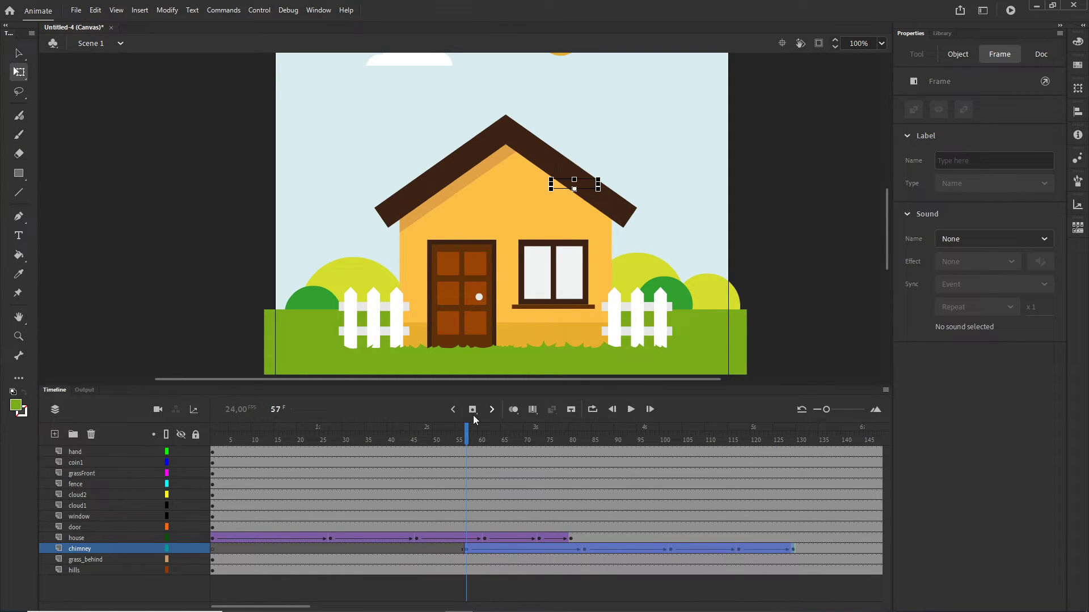
{"action": "left_click_drag", "start_coordinate": [474, 431], "coordinate": [711, 398]}
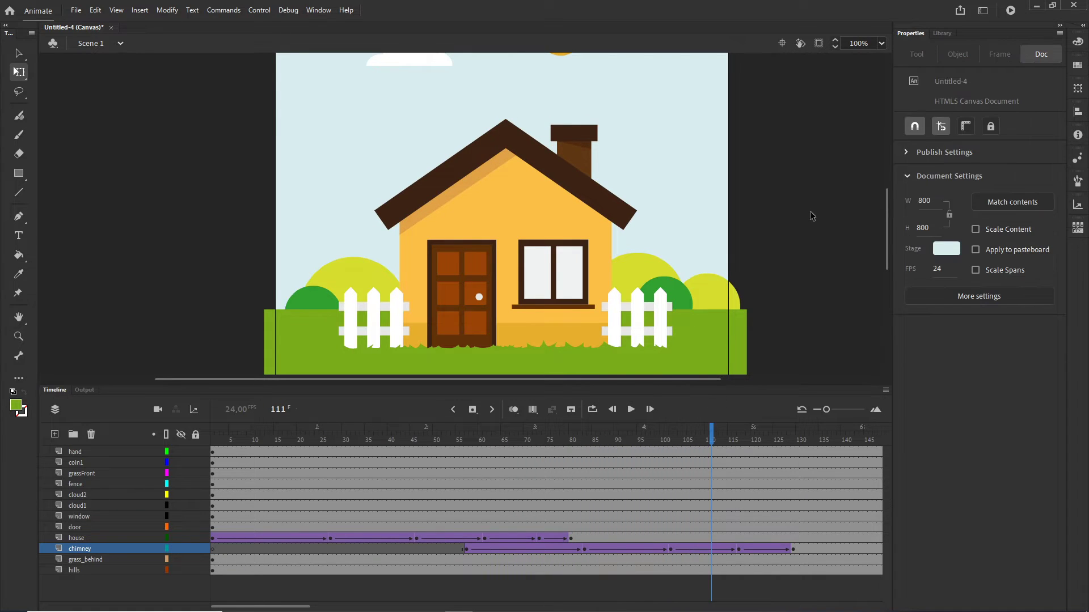
Move the hand's transformation point to the middle of its right edge at the end of the sleeve.
{"action": "left_click_drag", "start_coordinate": [810, 216], "coordinate": [770, 344]}
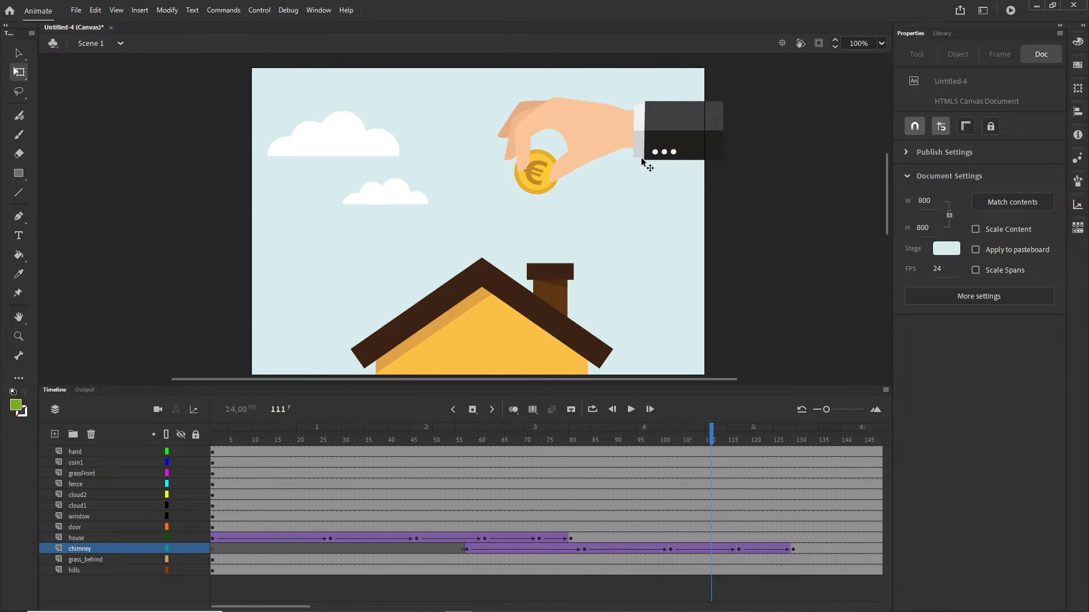
{"action": "left_click", "coordinate": [603, 138]}
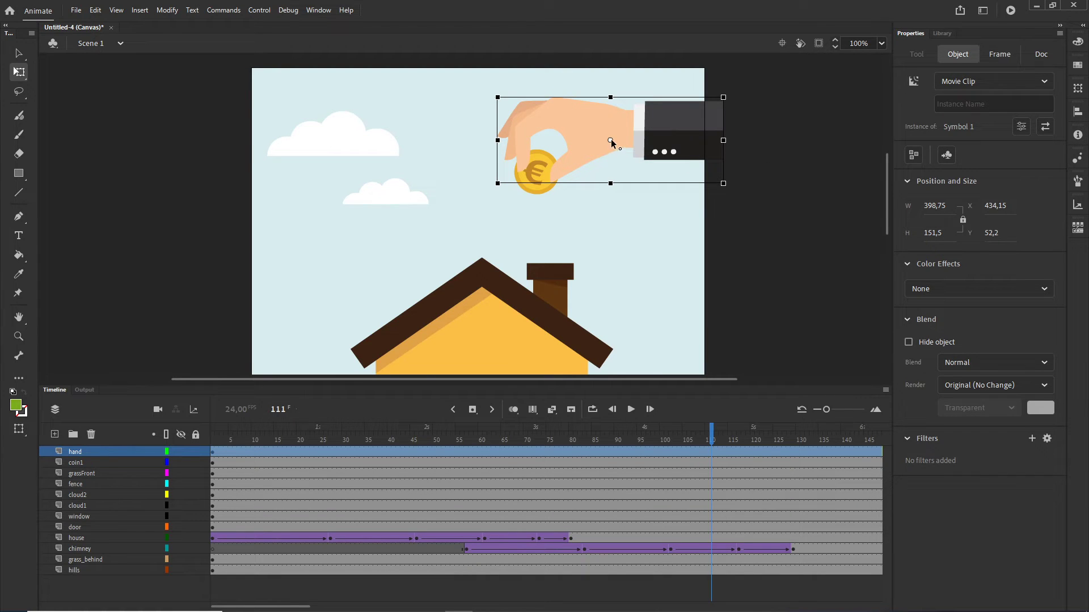
{"action": "left_click_drag", "start_coordinate": [619, 141], "coordinate": [724, 143]}
{"action": "left_click", "coordinate": [825, 288]}
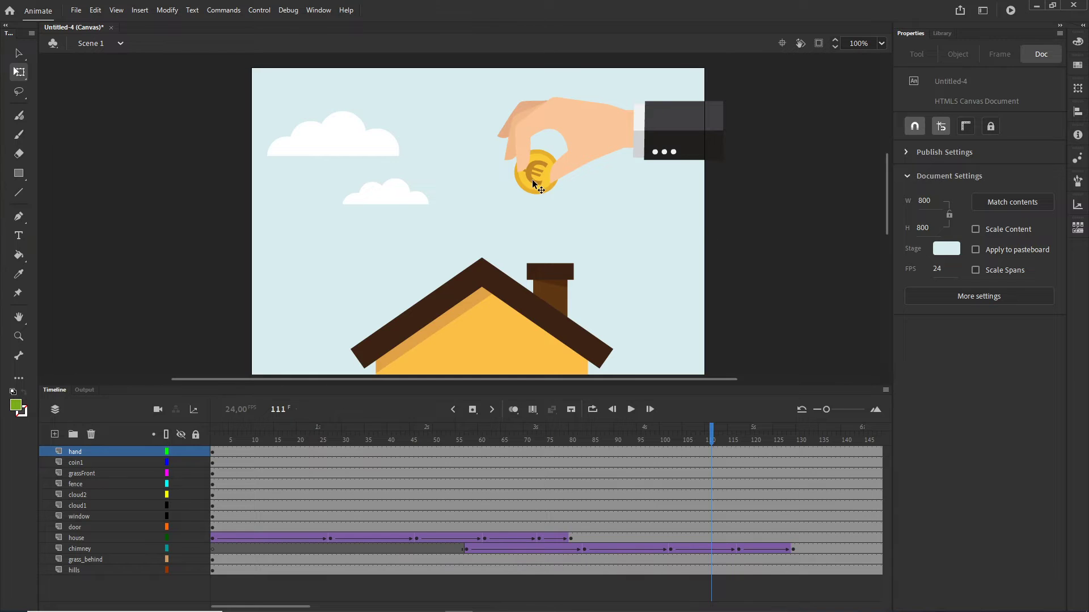
{"action": "left_click", "coordinate": [590, 150]}
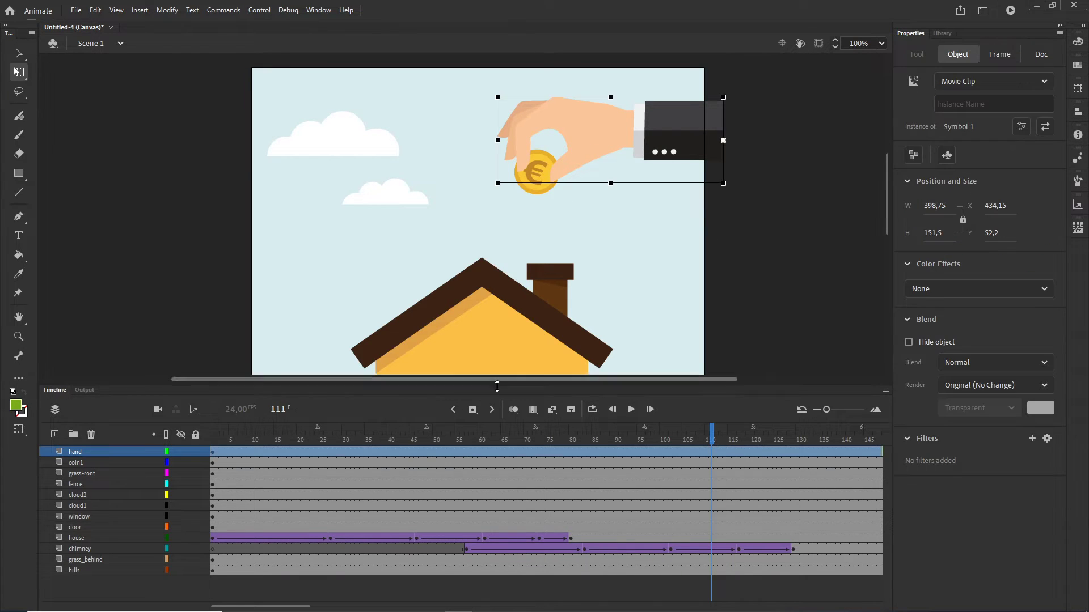
Move the starting keyframes of the hand and coin1 layers from frame 1 to frame 116.
{"action": "left_click", "coordinate": [212, 452]}
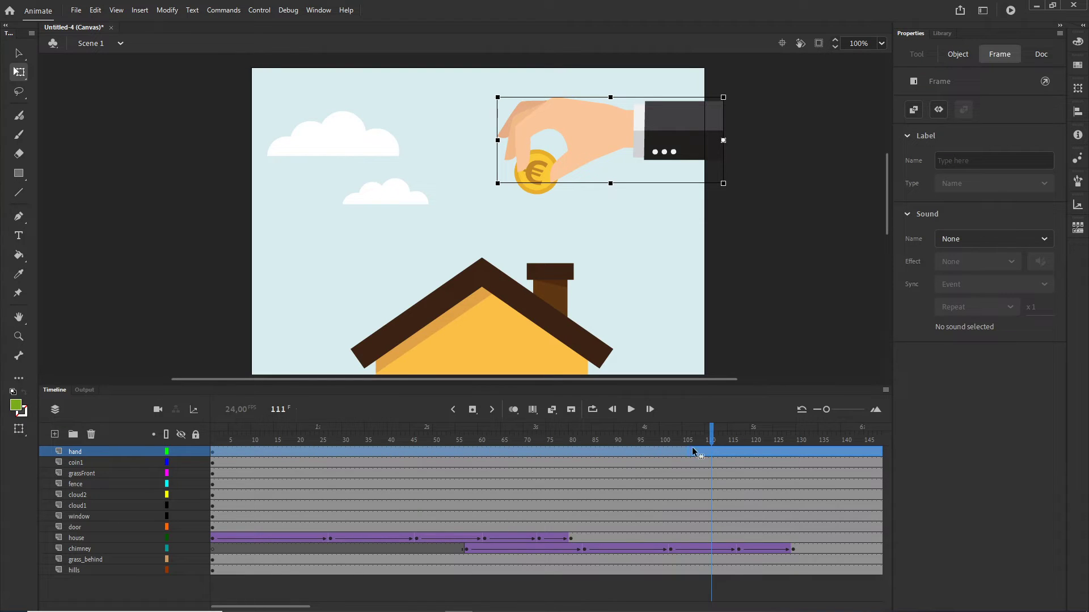
{"action": "left_click_drag", "start_coordinate": [693, 451], "coordinate": [737, 452]}
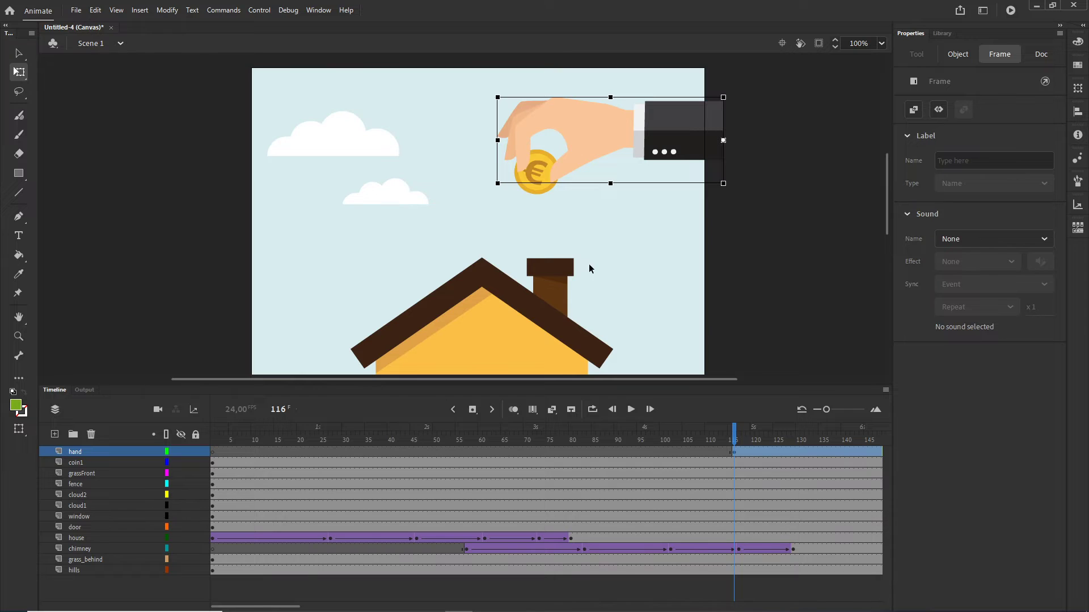
{"action": "left_click", "coordinate": [539, 193]}
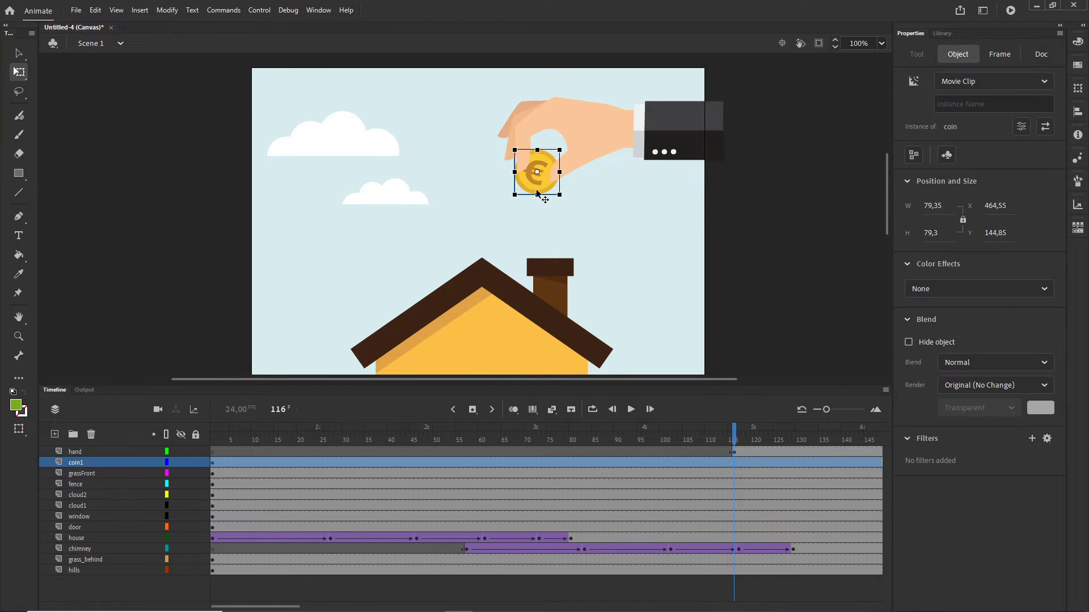
{"action": "left_click", "coordinate": [212, 464]}
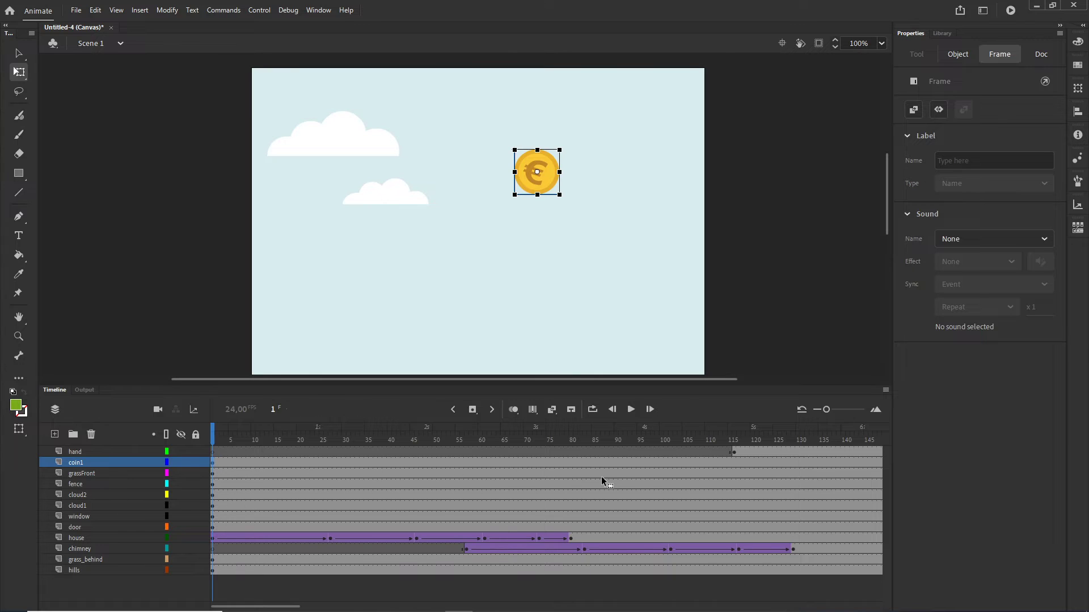
{"action": "left_click", "coordinate": [733, 463]}
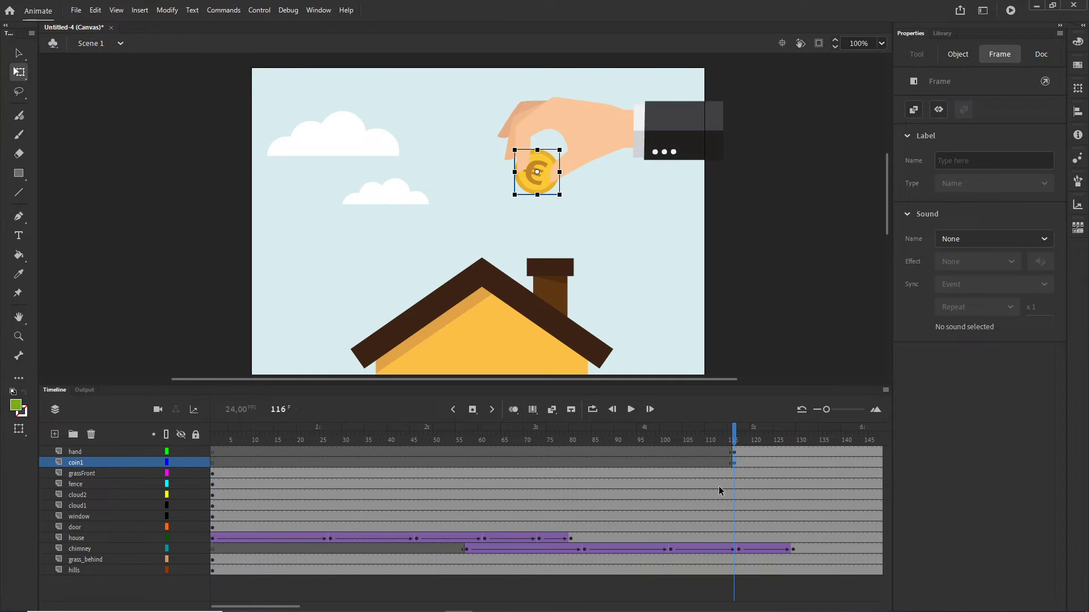
Insert keyframes at frame 161 on the hand and coin1 layers.
{"action": "left_click_drag", "start_coordinate": [295, 606], "coordinate": [343, 606]}
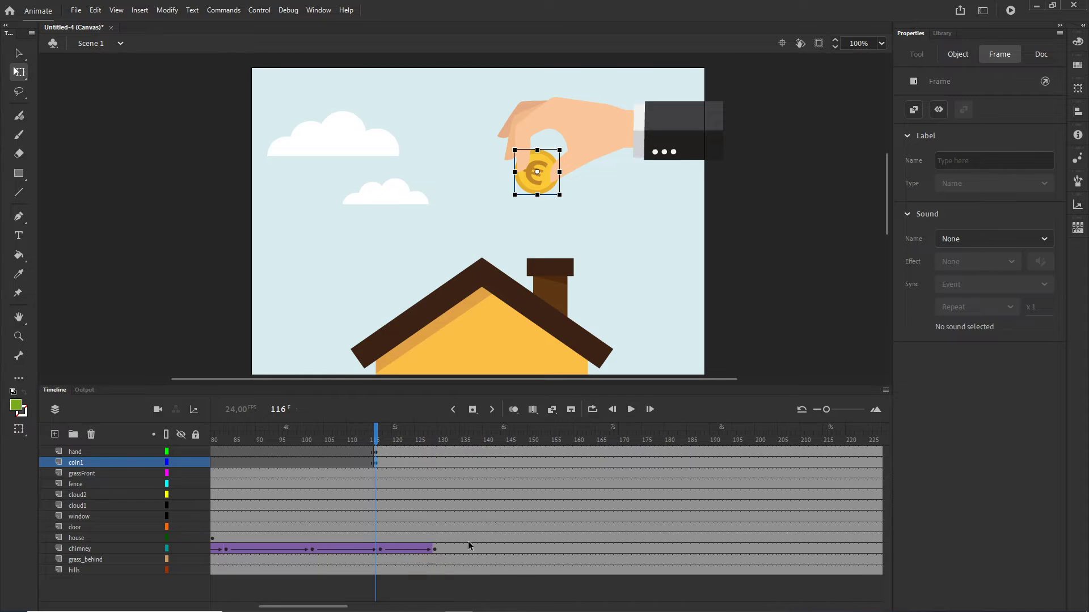
{"action": "left_click", "coordinate": [579, 451]}
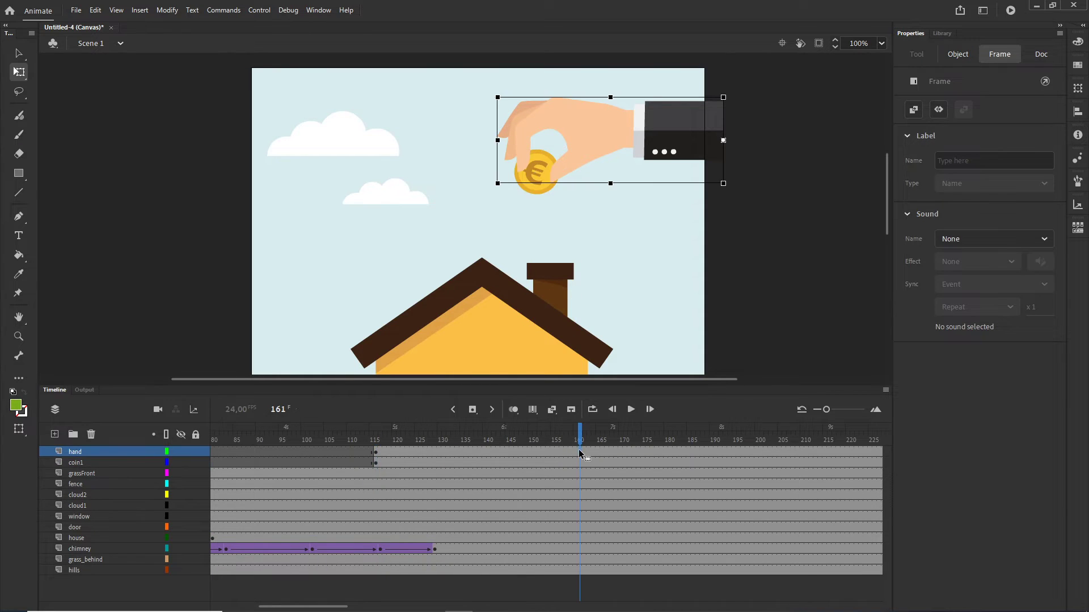
{"action": "key", "text": "F6"}
{"action": "left_click", "coordinate": [579, 461]}
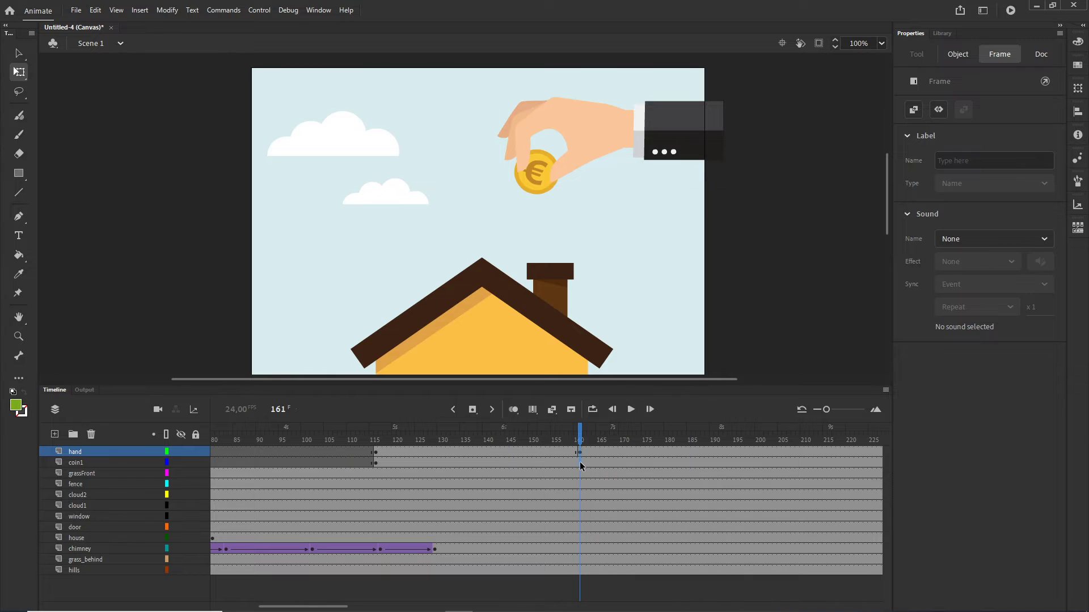
At frame 116, move the hand and coin together horizontally until they lie completely outside the stage's right edge.
{"action": "left_click", "coordinate": [375, 452]}
{"action": "left_click", "coordinate": [375, 463]}
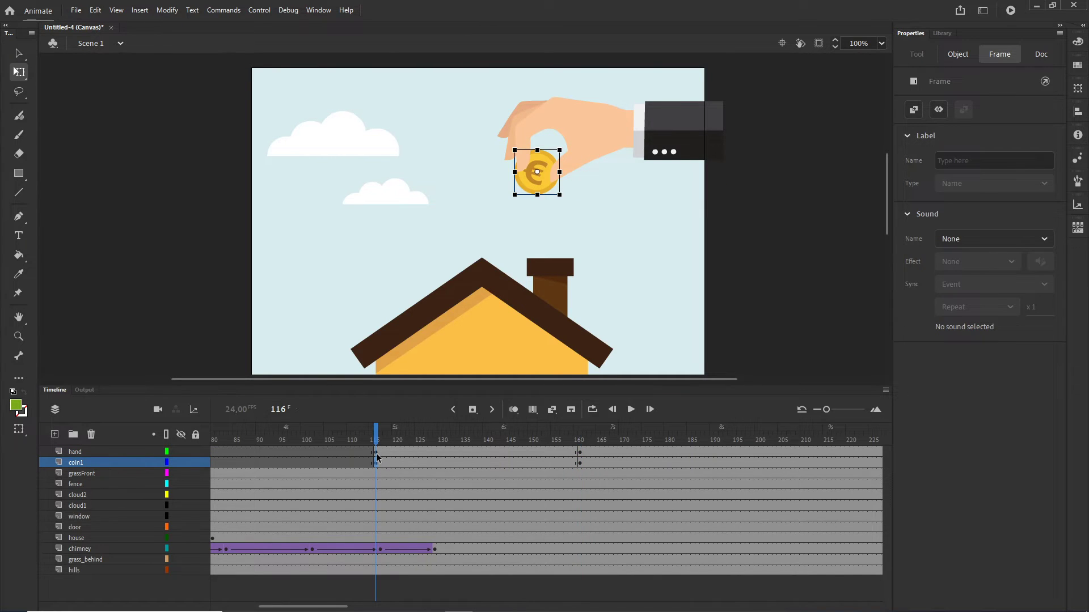
{"action": "left_click", "coordinate": [376, 452], "text": "shift"}
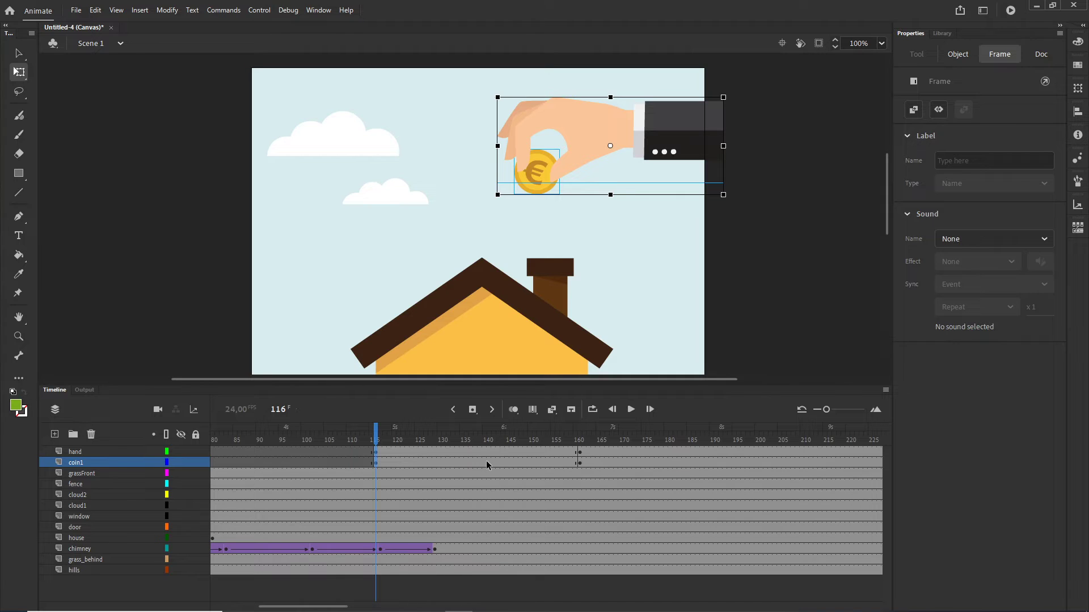
{"action": "key", "text": "shift+Right"}
{"action": "key", "text": "shift+Right"}
{"action": "key", "text": "shift+Right"}
{"action": "key", "text": "shift+Right"}
{"action": "key", "text": "shift+Right"}
{"action": "key", "text": "shift+Right"}
{"action": "key", "text": "shift+Right"}
{"action": "key", "text": "shift+Right"}
{"action": "key", "text": "shift+Right"}
{"action": "key", "text": "shift+Right"}
{"action": "key", "text": "shift+Right"}
{"action": "key", "text": "shift+Right"}
{"action": "key", "text": "shift+Right"}
{"action": "key", "text": "shift+Right"}
{"action": "key", "text": "shift+Right"}
{"action": "key", "text": "shift+Right"}
{"action": "key", "text": "shift+Right"}
{"action": "key", "text": "shift+Right"}
{"action": "key", "text": "shift+Right"}
{"action": "key", "text": "shift+Right"}
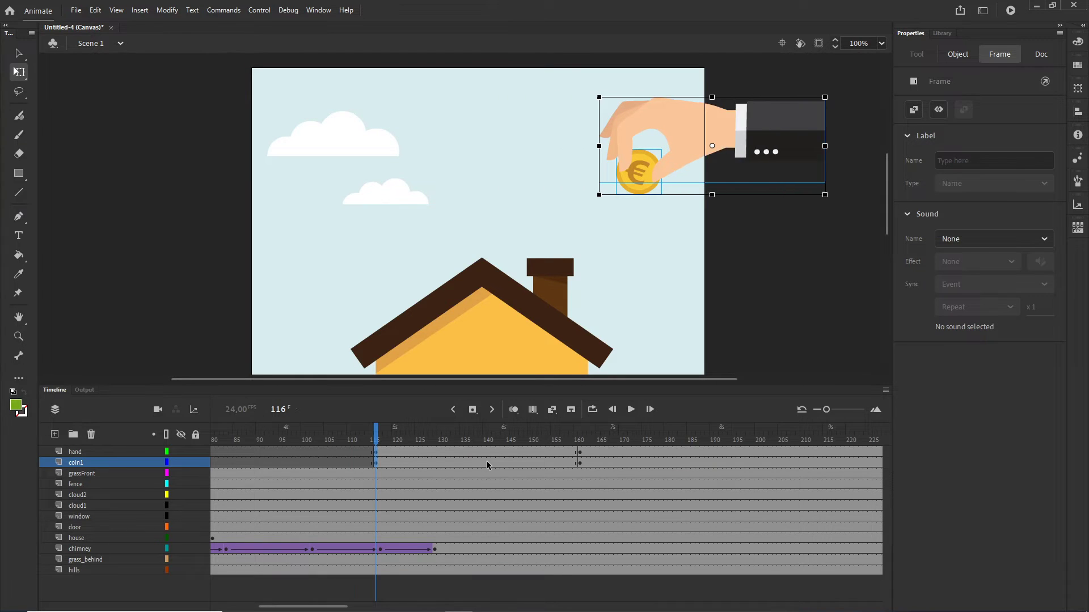
{"action": "key", "text": "shift+Right"}
{"action": "key", "text": "shift+Right"}
{"action": "key", "text": "shift+Right"}
{"action": "key", "text": "shift+Right"}
{"action": "key", "text": "shift+Right"}
{"action": "key", "text": "shift+Right"}
{"action": "key", "text": "shift+Right"}
{"action": "key", "text": "shift+Right"}
{"action": "key", "text": "shift+Right"}
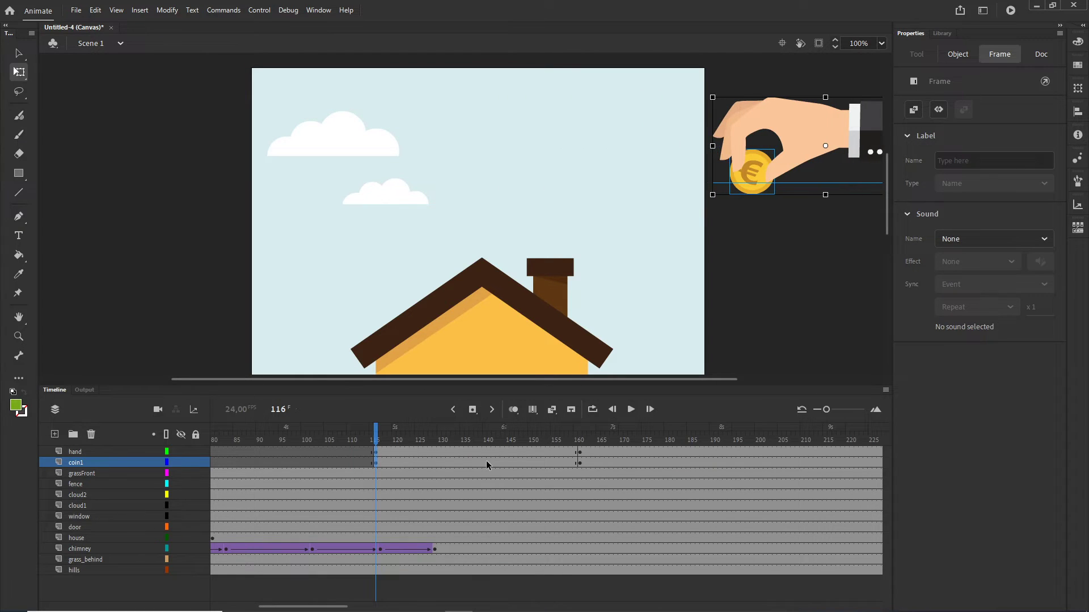
Duplicate the hand and coin1 keyframes from frame 161 to frame 172.
{"action": "left_click", "coordinate": [579, 462]}
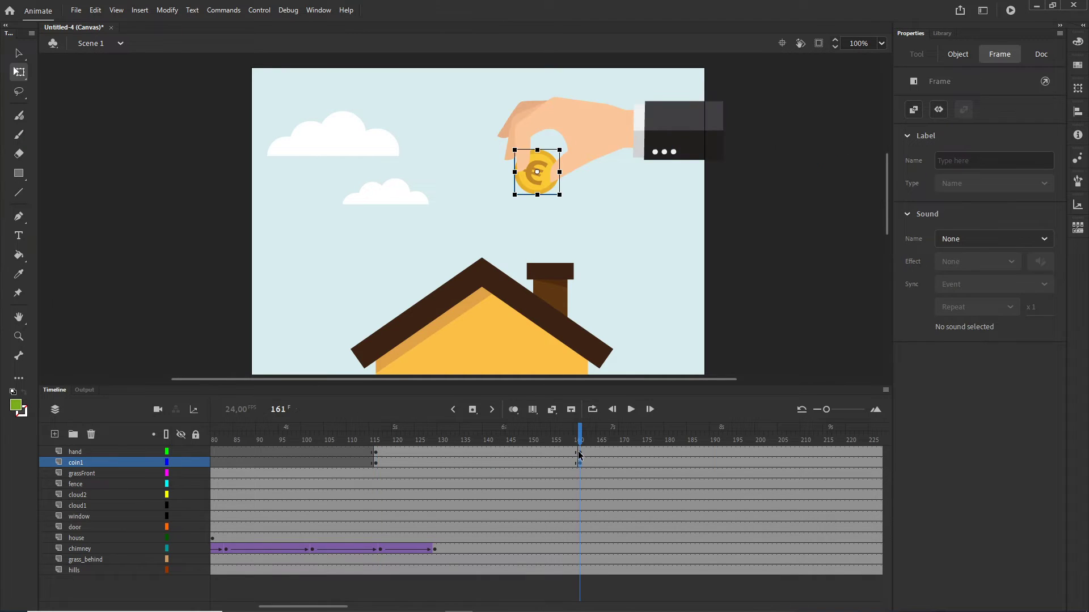
{"action": "left_click", "coordinate": [580, 453], "text": "shift"}
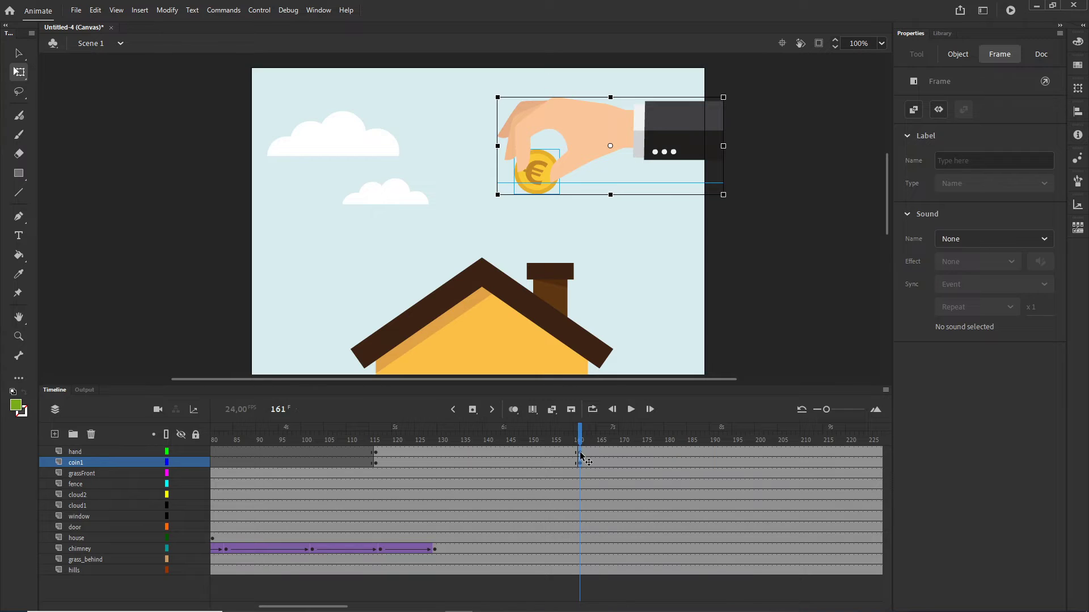
{"action": "left_click_drag", "start_coordinate": [581, 455], "coordinate": [629, 456]}
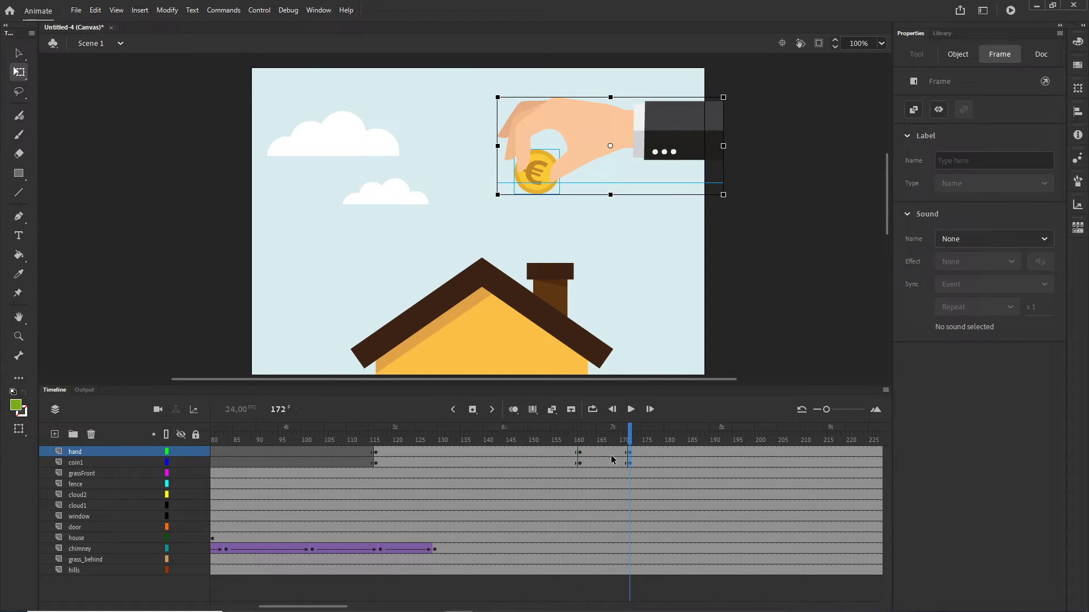
At frame 161, nudge the hand and coin together about 24 px to the left, and scrub through the movement.
{"action": "left_click", "coordinate": [579, 462]}
{"action": "left_click", "coordinate": [581, 452], "text": "shift"}
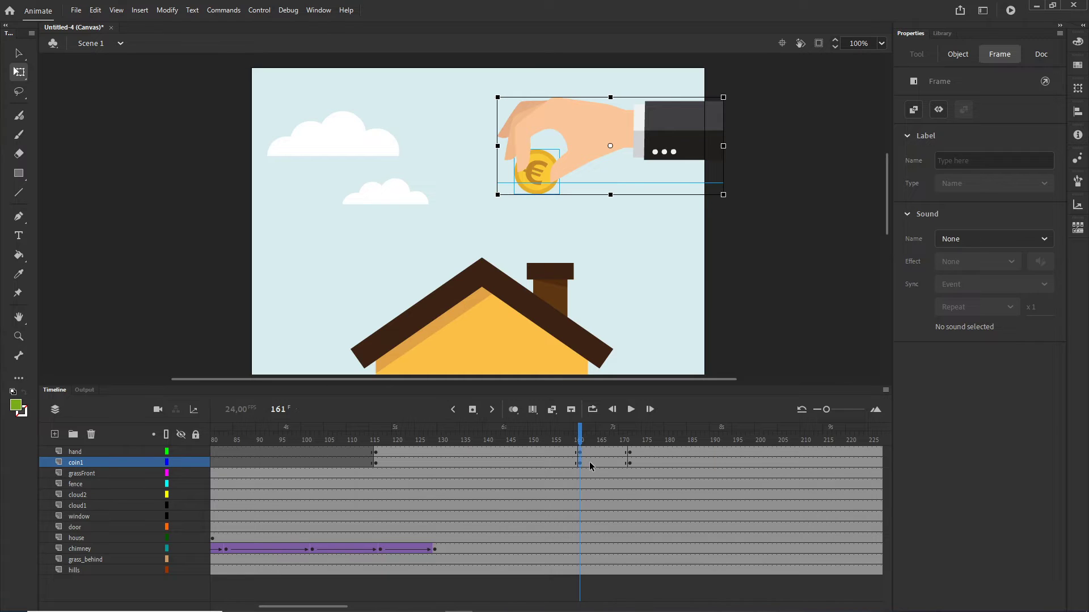
{"action": "key", "text": "shift+Left"}
{"action": "key", "text": "shift+Left"}
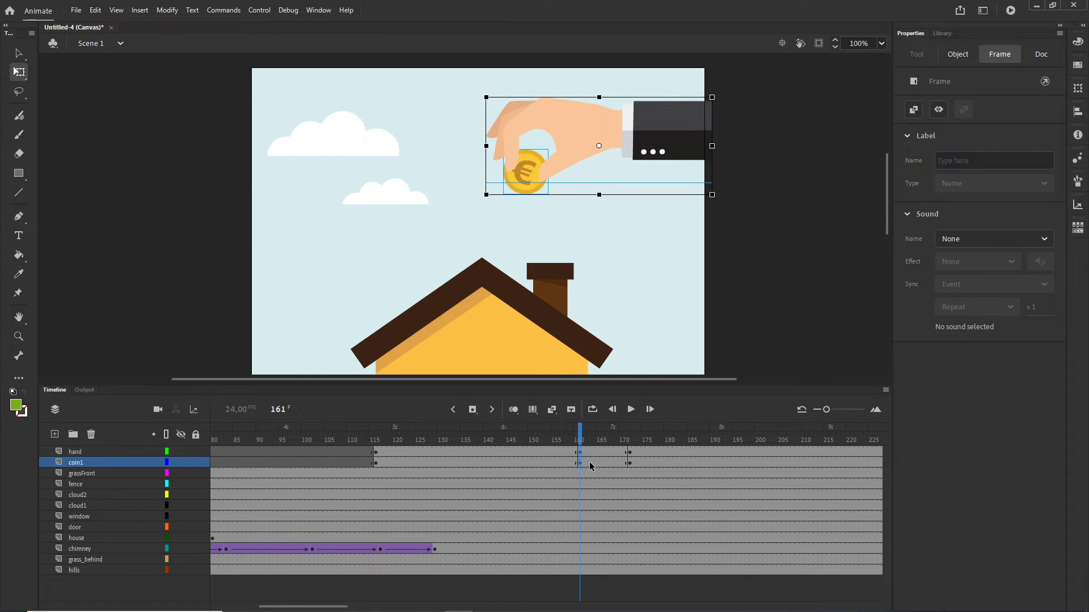
{"action": "key", "text": "Left"}
{"action": "key", "text": "Left"}
{"action": "key", "text": "Left"}
{"action": "key", "text": "Left"}
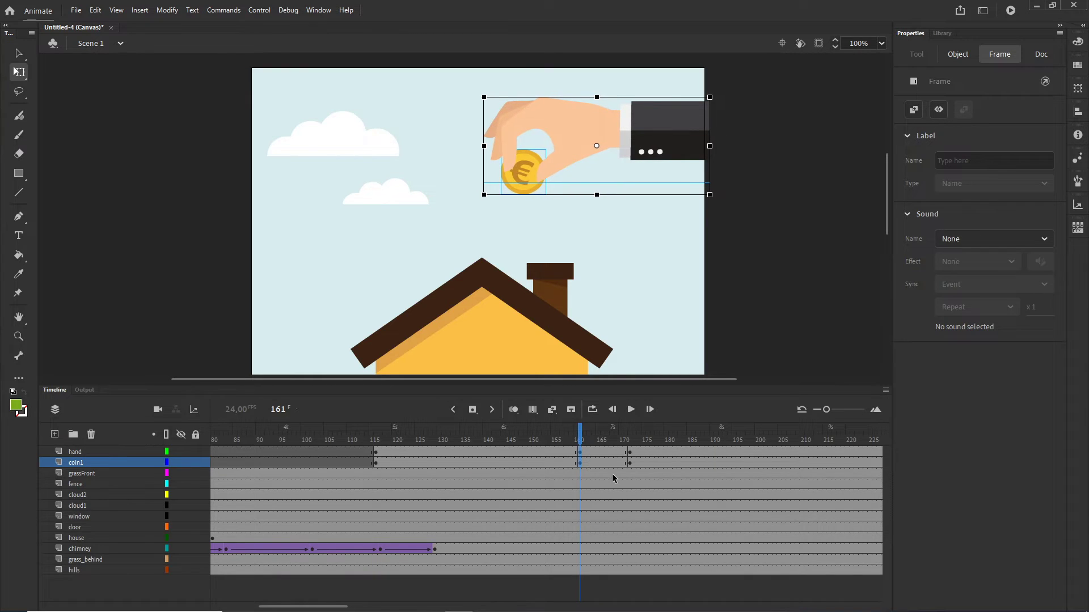
{"action": "left_click_drag", "start_coordinate": [579, 440], "coordinate": [639, 449]}
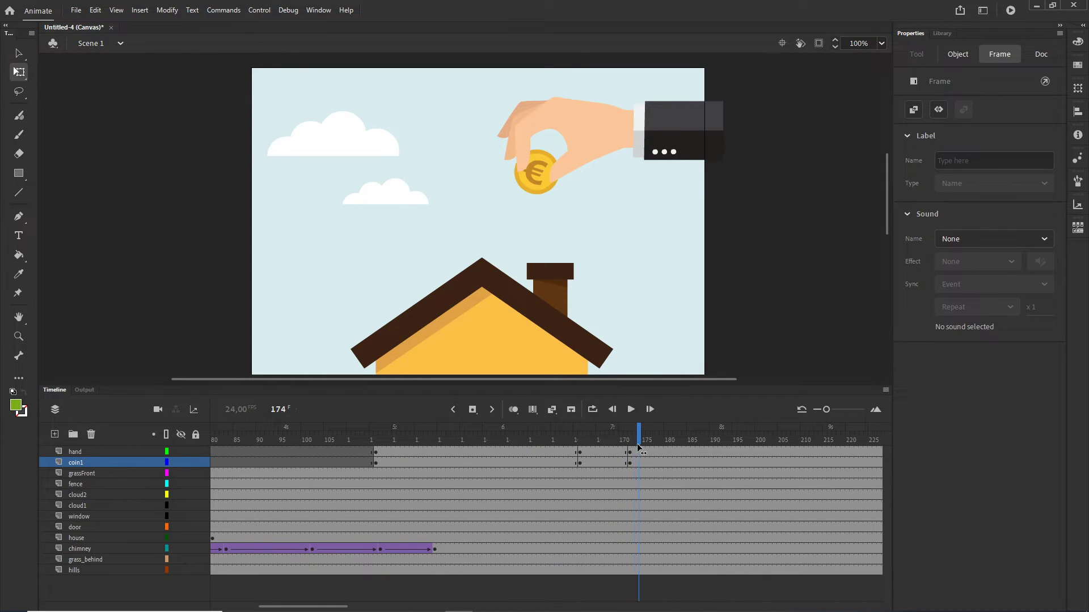
Create classic tweens on the hand and coin1 layers between frames 116 and 172, and scrub through them.
{"action": "left_click", "coordinate": [600, 463]}
{"action": "left_click", "coordinate": [491, 452], "text": "shift"}
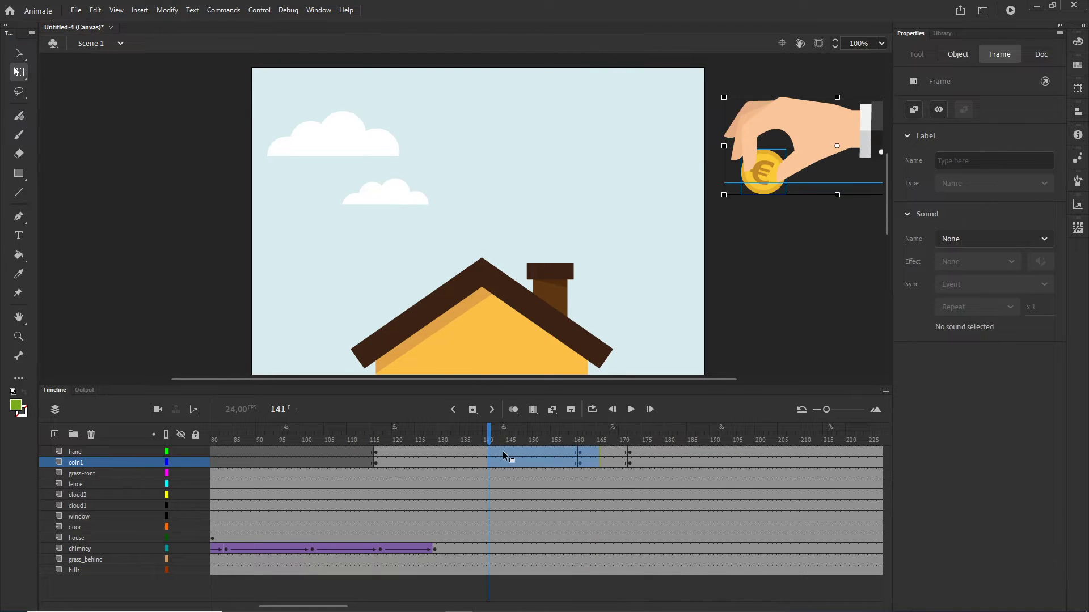
{"action": "right_click", "coordinate": [503, 451]}
{"action": "left_click", "coordinate": [578, 121]}
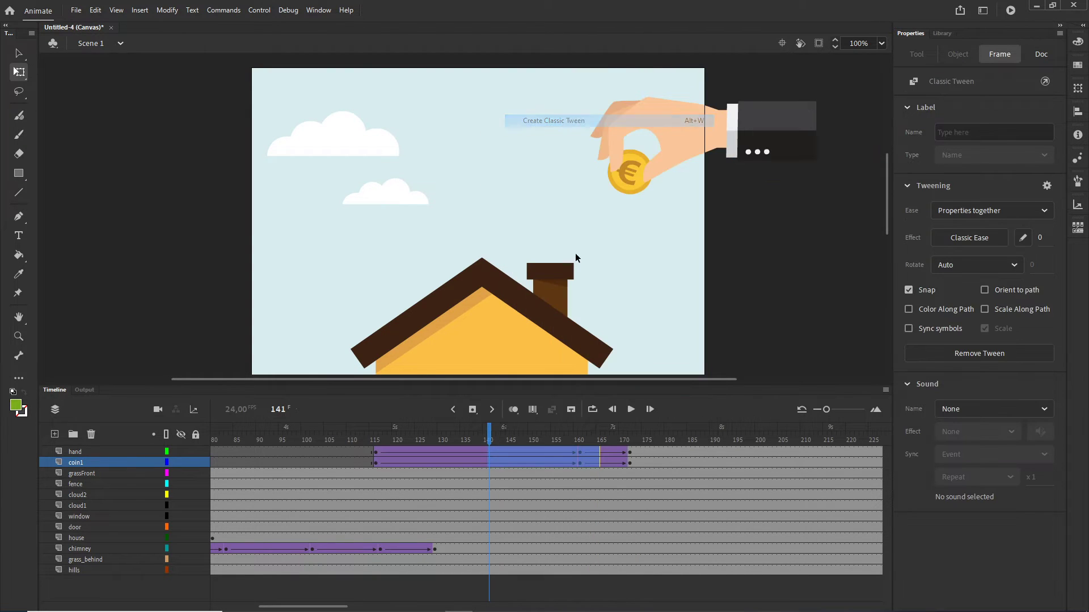
{"action": "left_click_drag", "start_coordinate": [490, 433], "coordinate": [630, 437]}
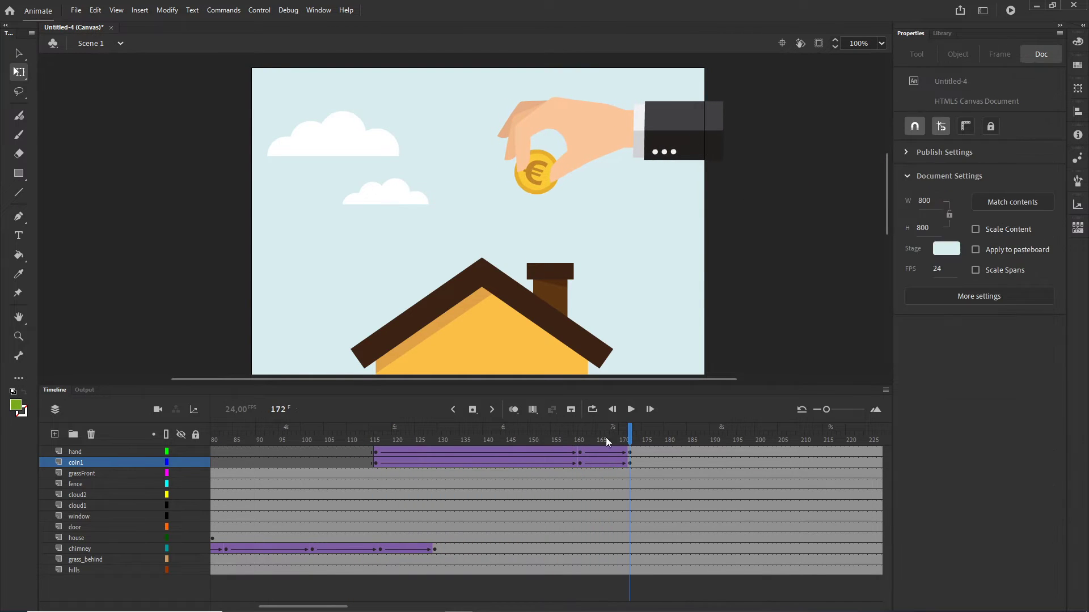
Apply the Quad Ease In Out effect to the hand and coin1 tweens that start at frame 116.
{"action": "left_click", "coordinate": [375, 463]}
{"action": "left_click", "coordinate": [376, 453], "text": "shift"}
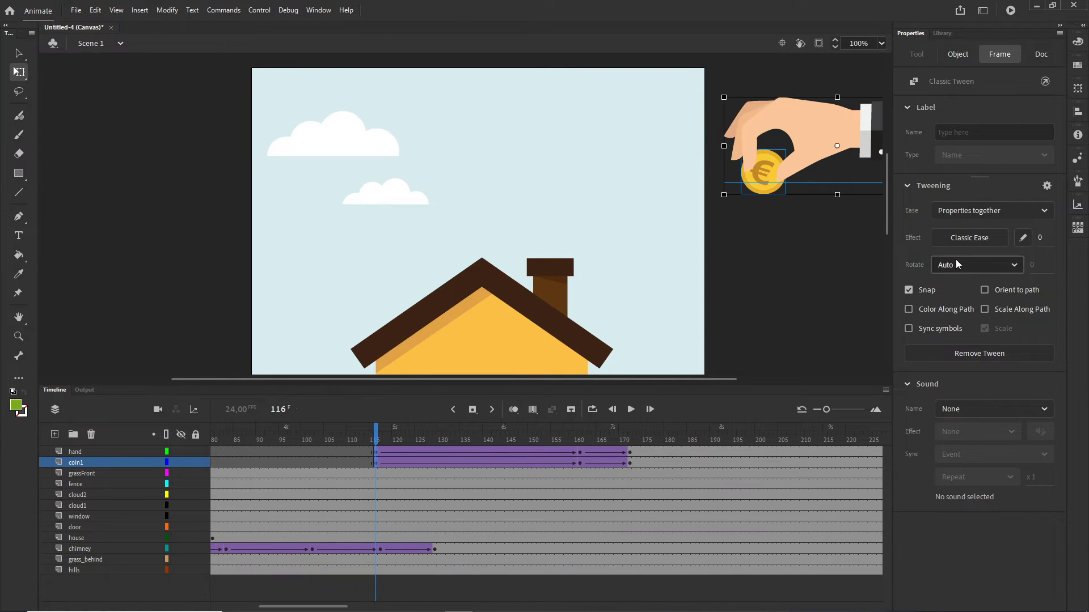
{"action": "left_click", "coordinate": [969, 237]}
{"action": "left_click", "coordinate": [705, 335]}
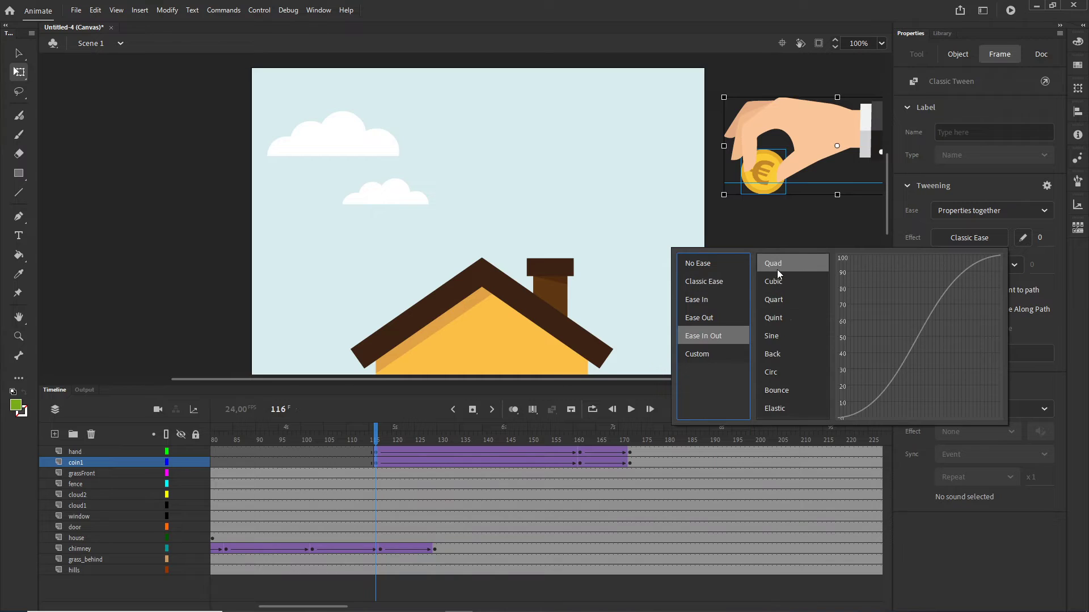
{"action": "double_click", "coordinate": [776, 263]}
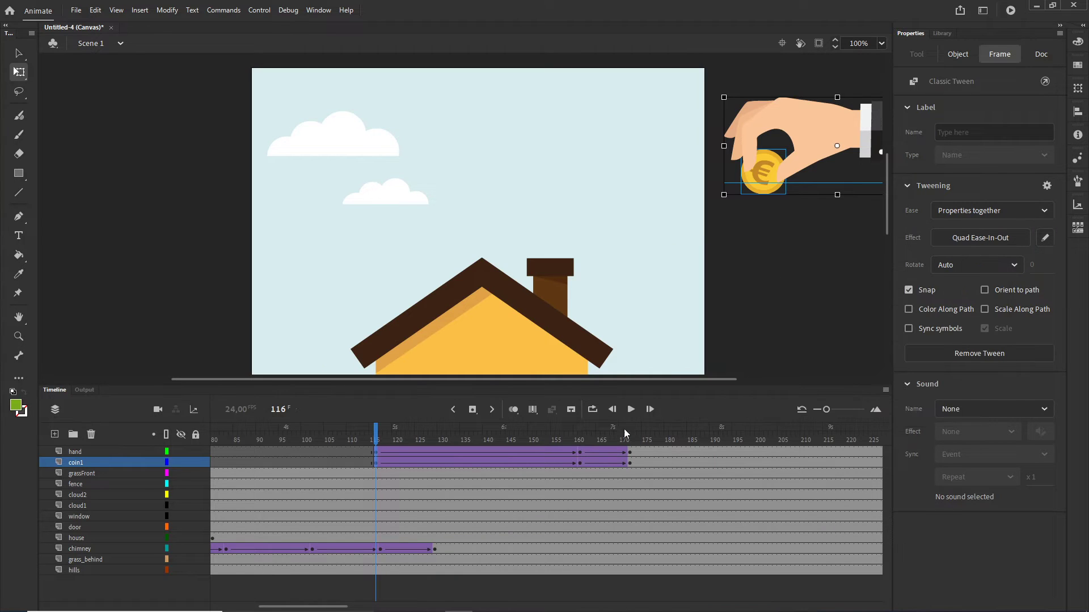
Apply the Quad Ease In Out effect to the hand and coin1 tweens that start at frame 161.
{"action": "left_click", "coordinate": [580, 463]}
{"action": "left_click", "coordinate": [580, 452], "text": "shift"}
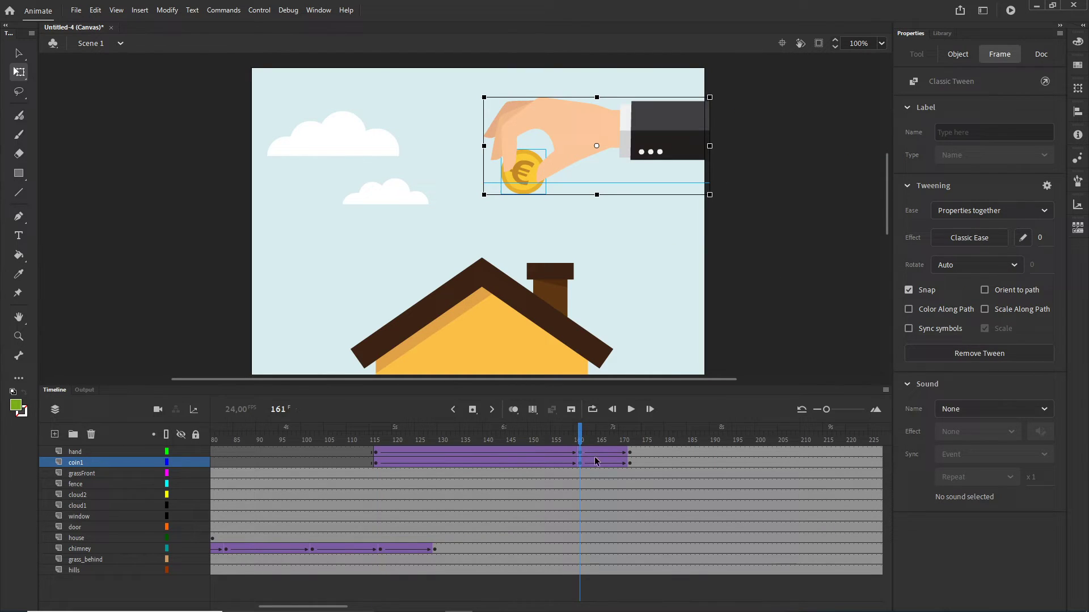
{"action": "left_click", "coordinate": [968, 239]}
{"action": "left_click", "coordinate": [717, 339]}
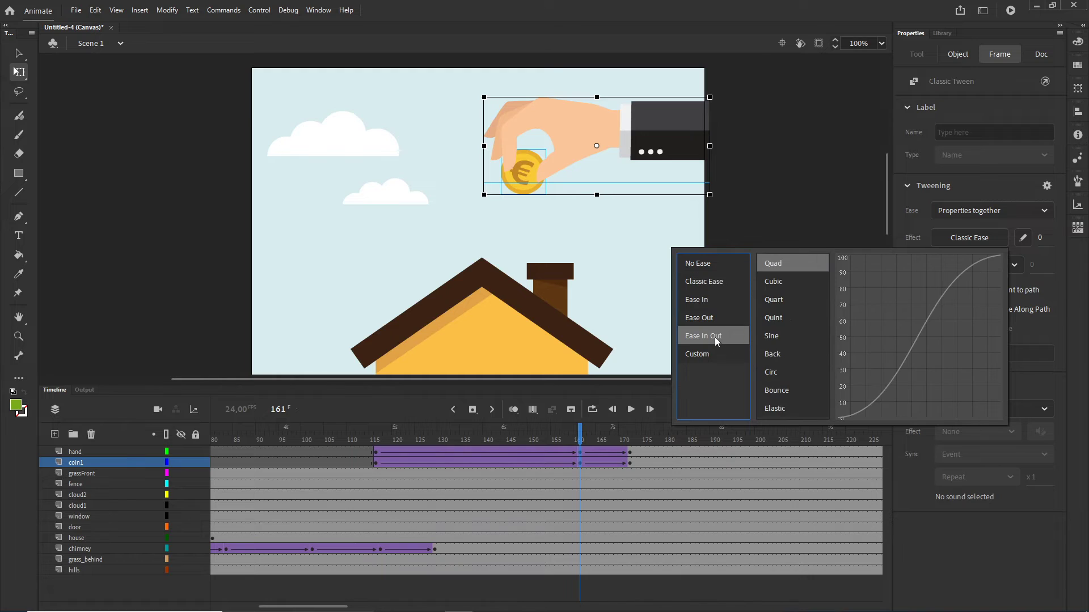
{"action": "double_click", "coordinate": [773, 267]}
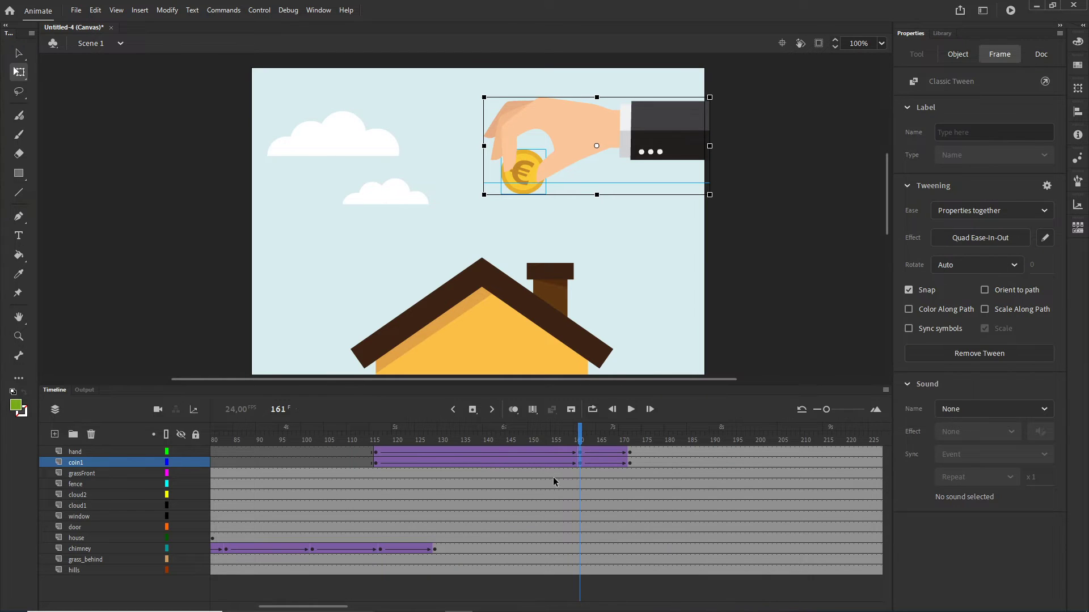
Shift the hand and coin1 keyframes from frame 161 to frame 150 and those at frame 172 to frame 160.
{"action": "left_click", "coordinate": [581, 463]}
{"action": "left_click", "coordinate": [580, 452], "text": "shift"}
{"action": "left_click_drag", "start_coordinate": [581, 452], "coordinate": [529, 454]}
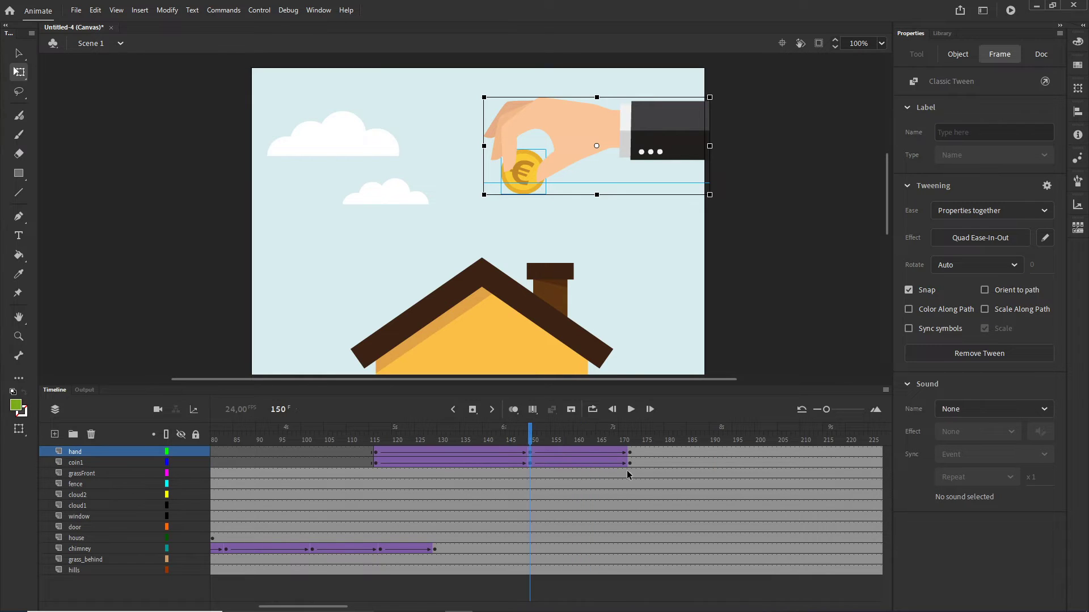
{"action": "left_click", "coordinate": [630, 463]}
{"action": "left_click", "coordinate": [630, 453], "text": "shift"}
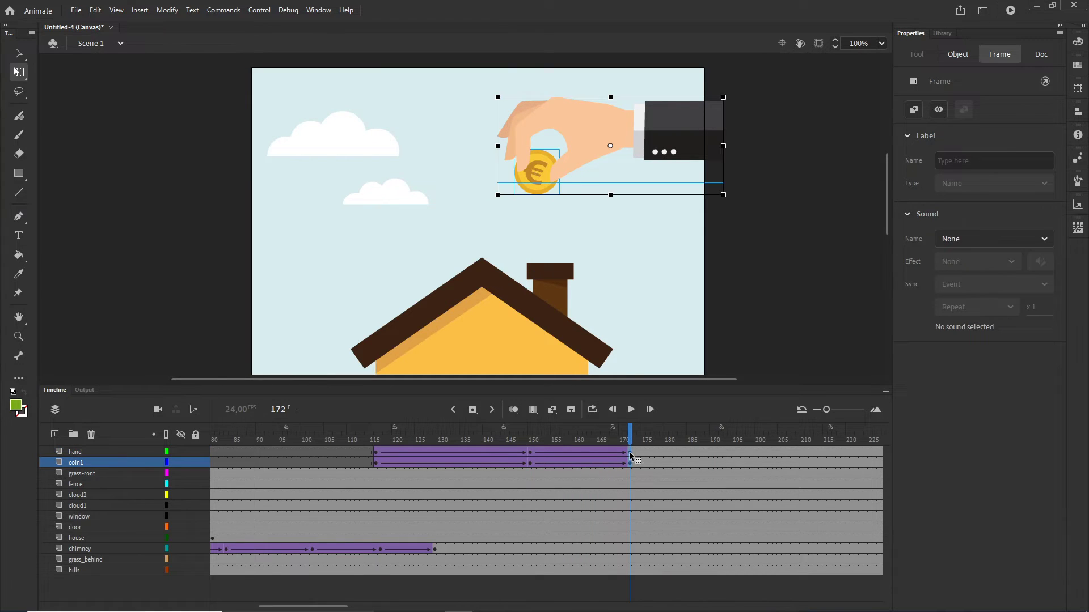
{"action": "left_click_drag", "start_coordinate": [631, 455], "coordinate": [575, 454]}
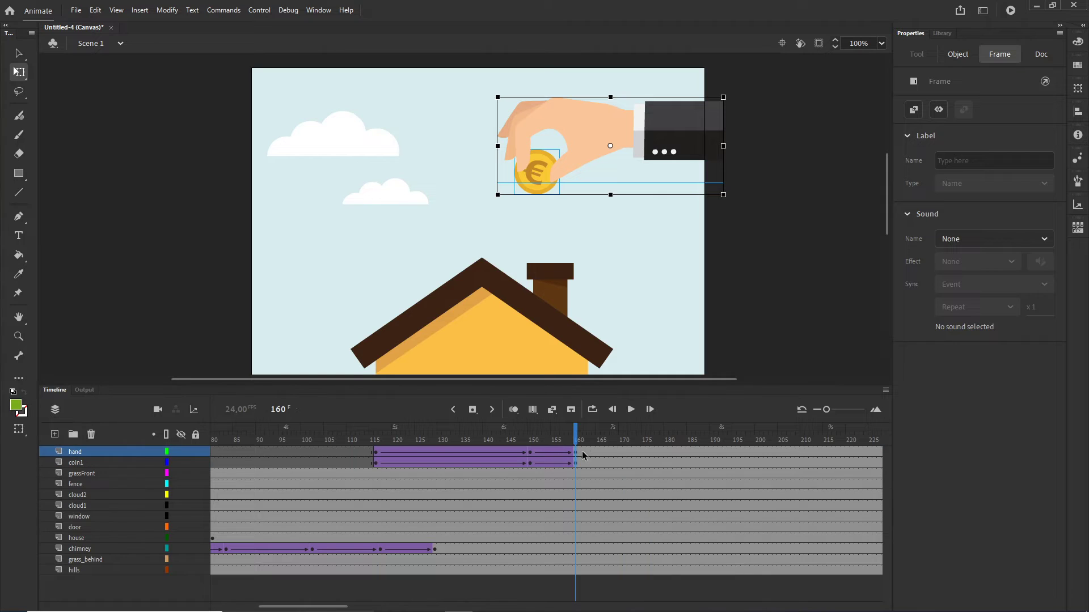
Test the shortened hand and coin animation in the browser, and return to the Animate timeline.
{"action": "left_click", "coordinate": [399, 439]}
{"action": "key", "text": "ctrl+Return"}
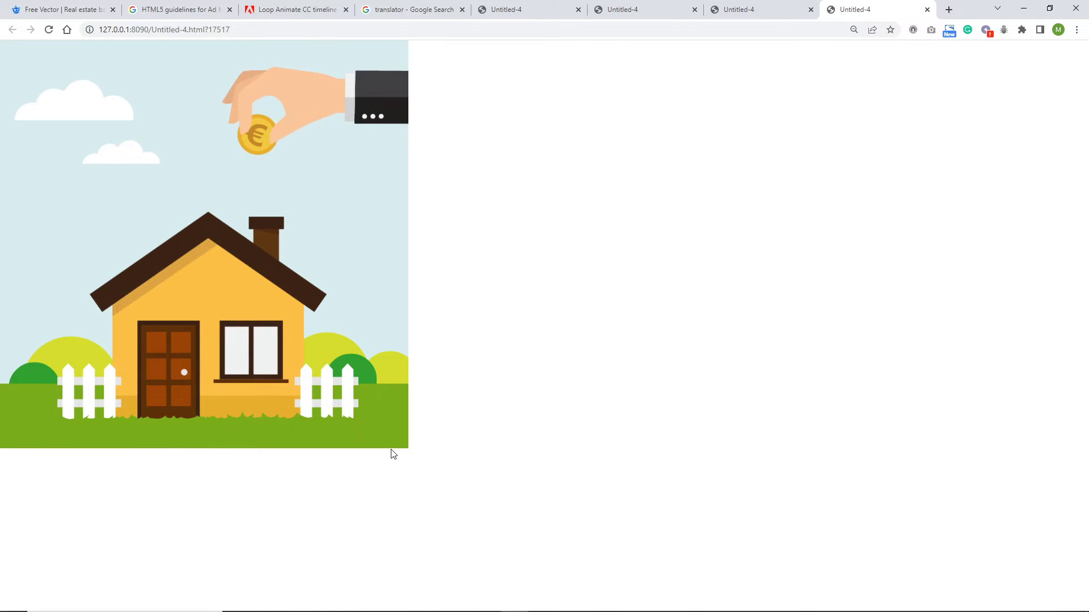
{"action": "left_click", "coordinate": [514, 601]}
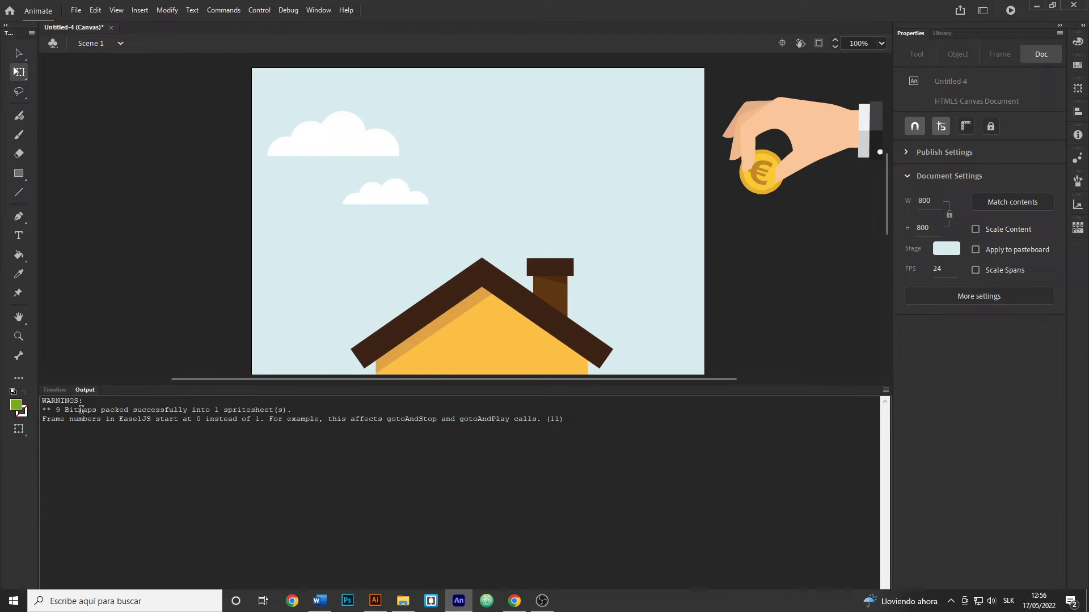
{"action": "left_click", "coordinate": [53, 389]}
Compress the entire house animation so its last keyframe falls at about frame 67, and scrub through it.
{"action": "left_click_drag", "start_coordinate": [283, 607], "coordinate": [215, 604]}
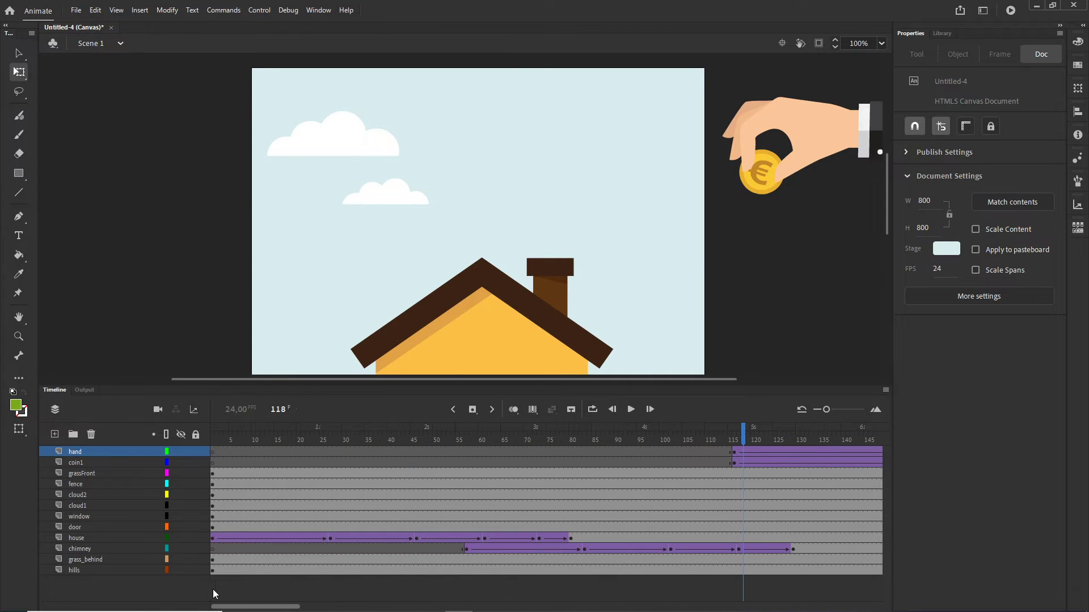
{"action": "left_click", "coordinate": [213, 539]}
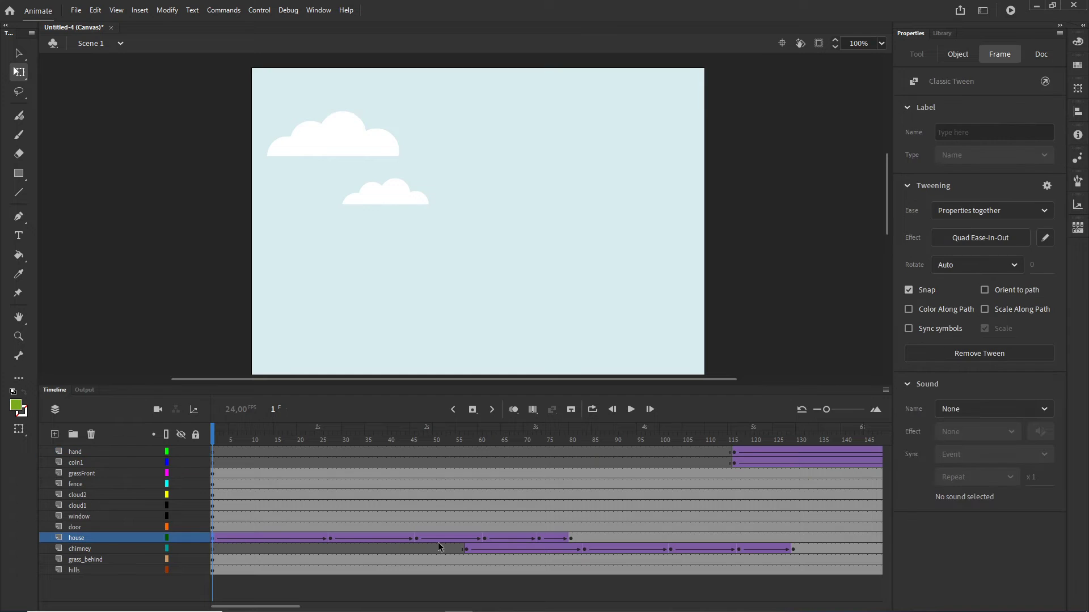
{"action": "left_click", "coordinate": [571, 542]}
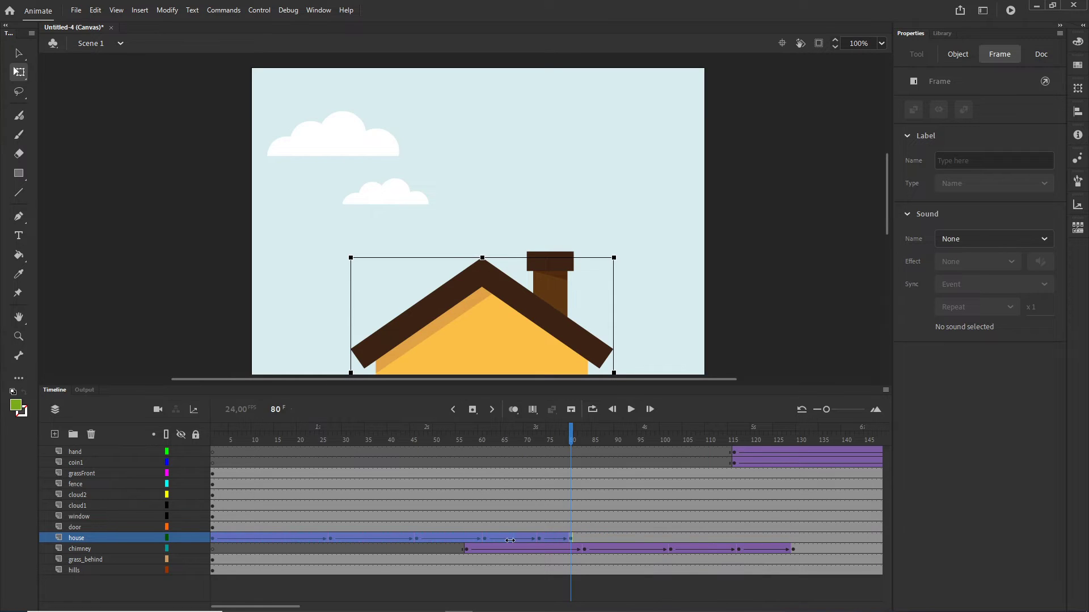
{"action": "left_click_drag", "start_coordinate": [571, 539], "coordinate": [511, 539]}
{"action": "left_click", "coordinate": [371, 437]}
{"action": "mouse_move", "coordinate": [355, 437]}
{"action": "left_mouse_down"}
{"action": "mouse_move", "coordinate": [212, 436]}
{"action": "mouse_move", "coordinate": [348, 436]}
{"action": "left_mouse_up"}
Compress the entire chimney animation, from frame 57 onward, so its last keyframe falls at frame 112.
{"action": "left_click", "coordinate": [465, 547]}
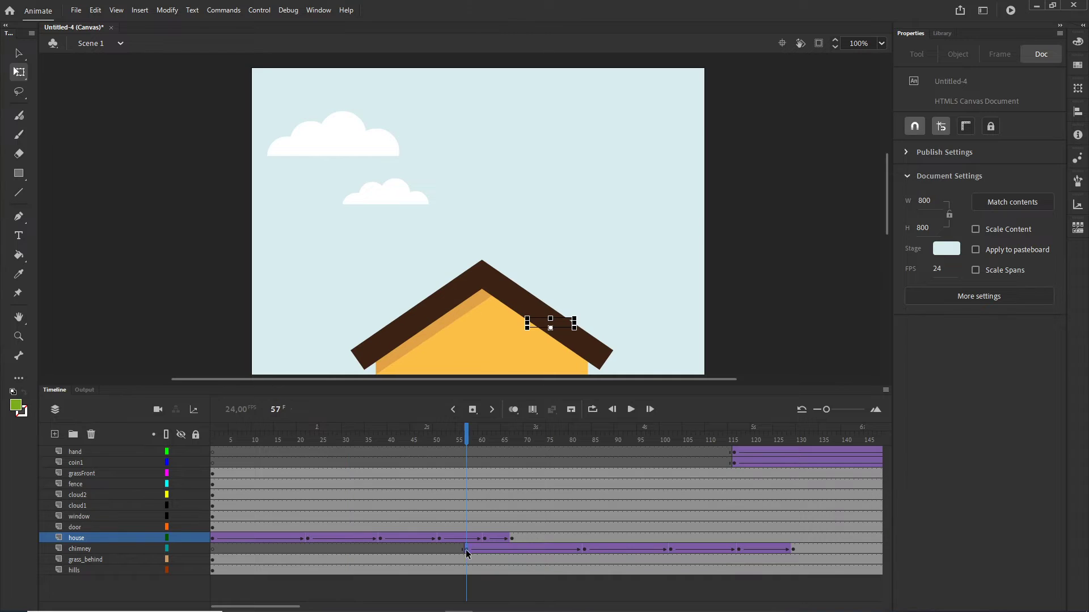
{"action": "left_click", "coordinate": [794, 549]}
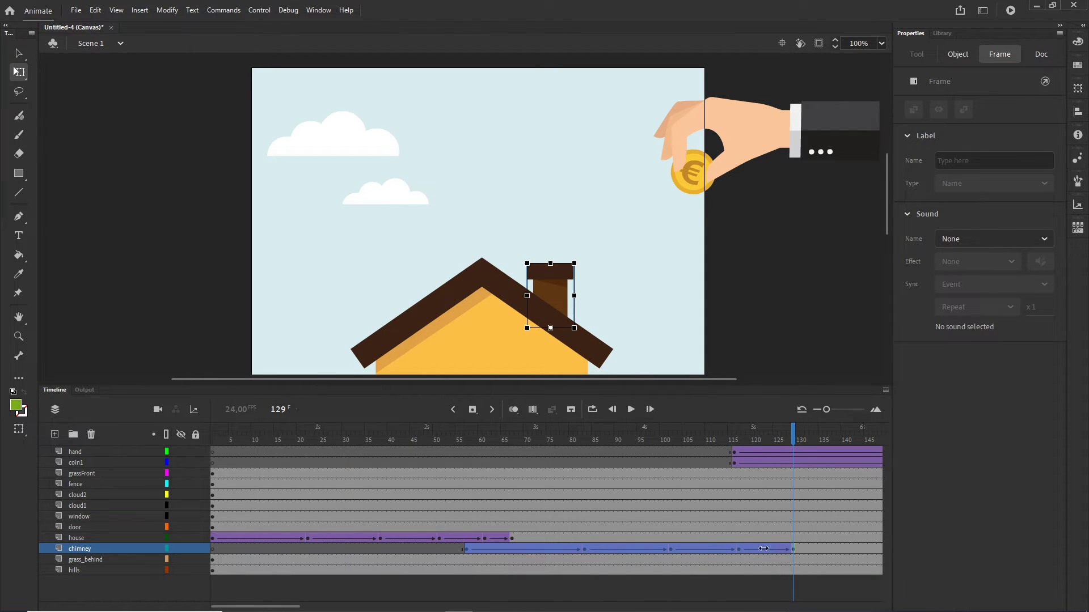
{"action": "left_click_drag", "start_coordinate": [718, 549], "coordinate": [716, 549]}
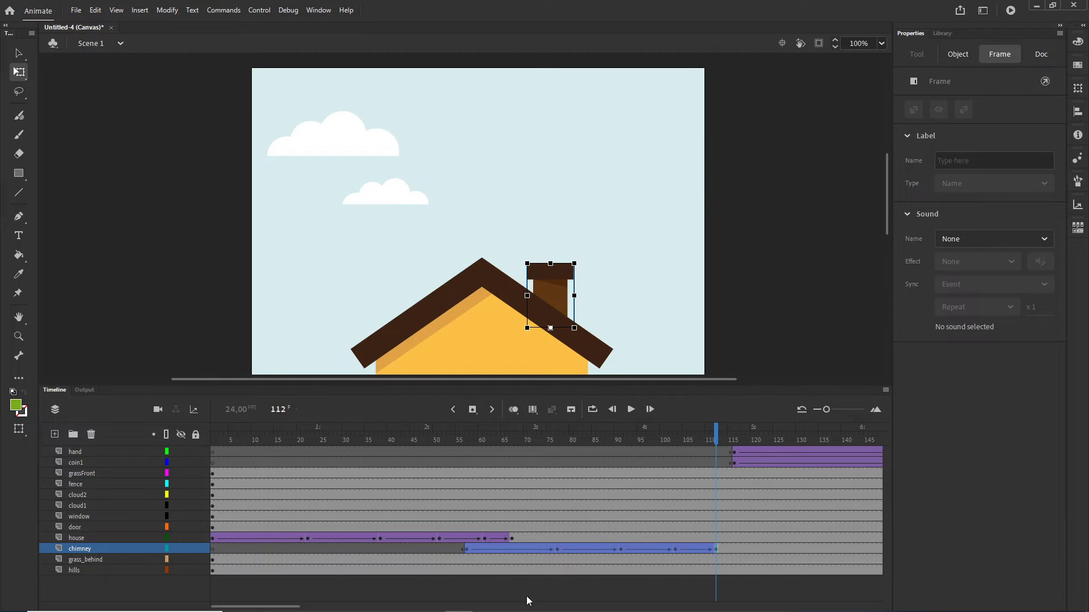
Move the hand and coin1 tween spans together so that they start at frame 100.
{"action": "left_click_drag", "start_coordinate": [293, 607], "coordinate": [358, 597]}
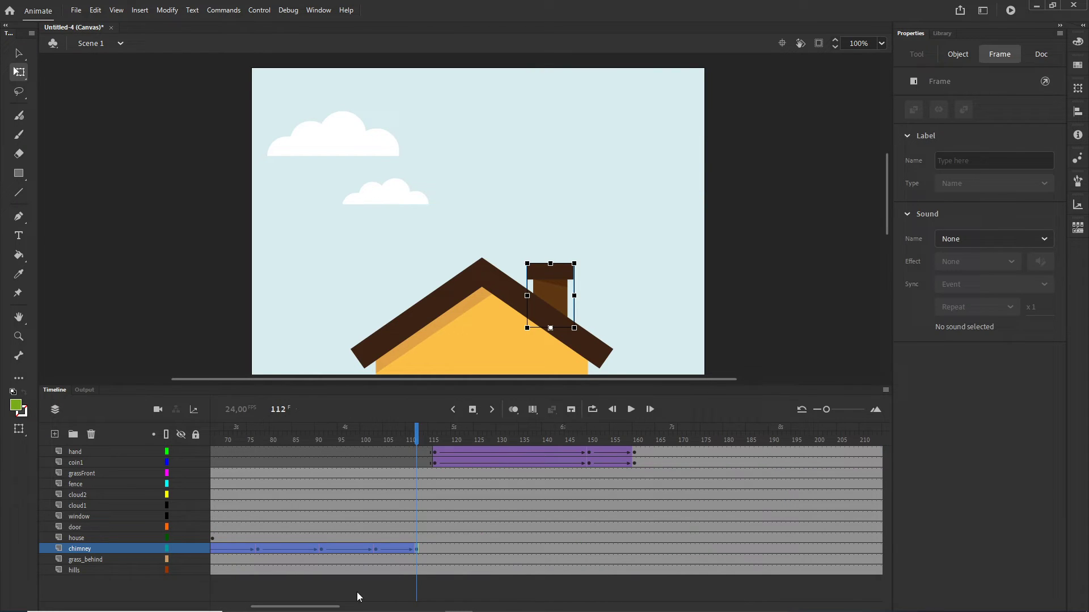
{"action": "left_click", "coordinate": [634, 464]}
{"action": "left_click_drag", "start_coordinate": [434, 452], "coordinate": [365, 450]}
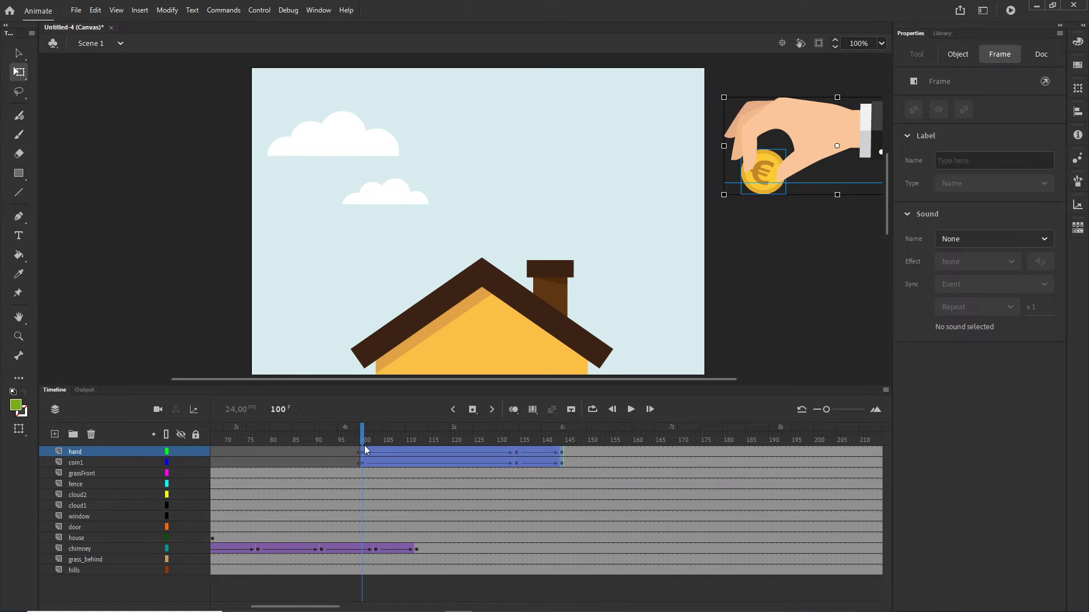
Test the retimed house, chimney and hand animation in the browser, and return to the Animate timeline.
{"action": "left_click", "coordinate": [440, 441]}
{"action": "key", "text": "ctrl+Return"}
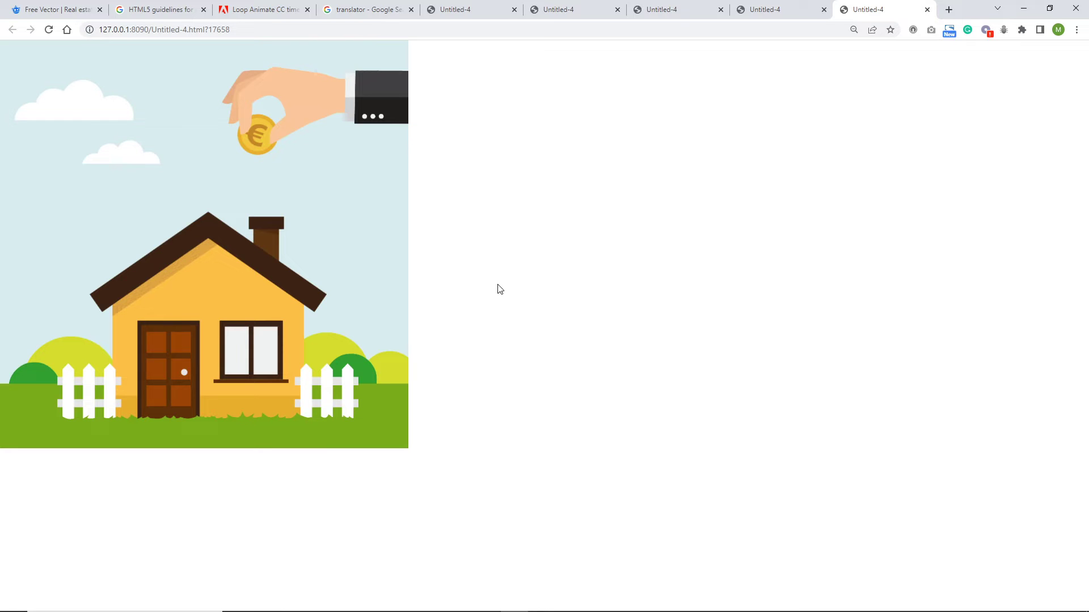
{"action": "mouse_move", "coordinate": [489, 584]}
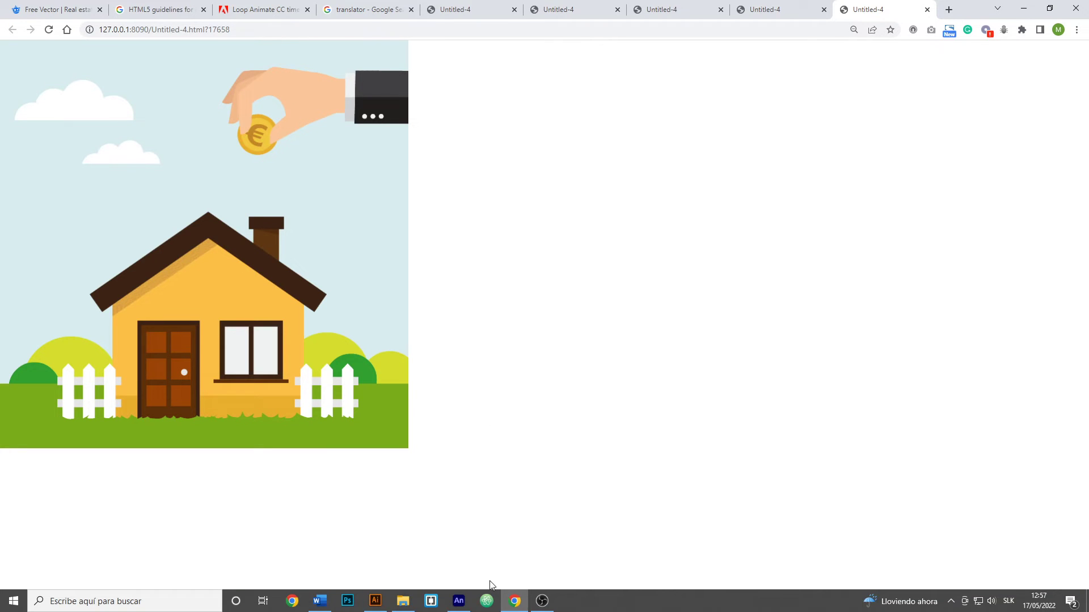
{"action": "left_click", "coordinate": [517, 604]}
{"action": "left_click", "coordinate": [51, 391]}
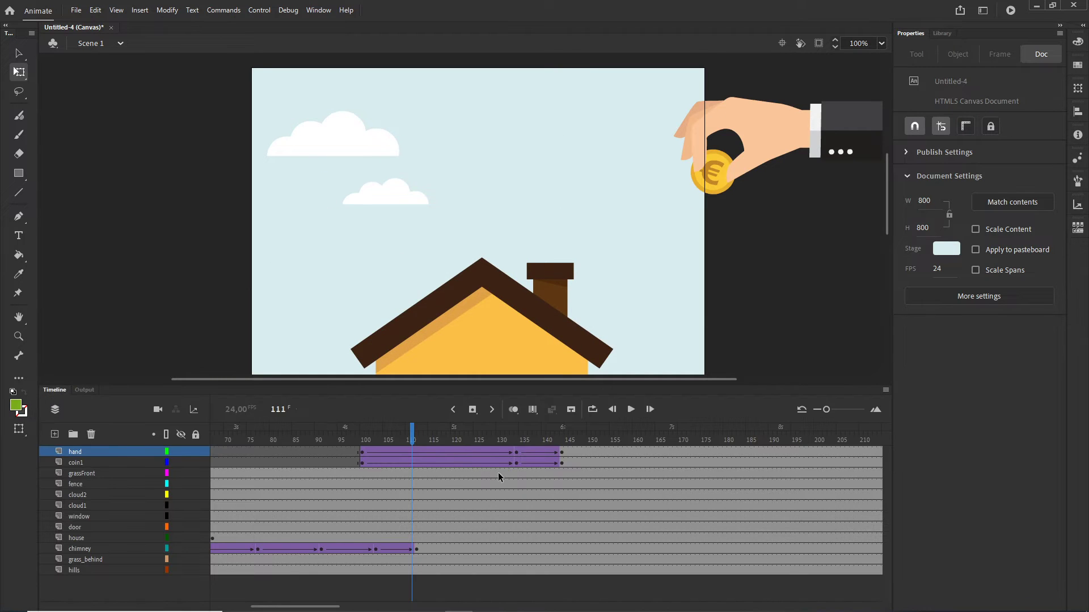
At frame 144, nudge the hand and coin together about 24 px to the right, above the chimney.
{"action": "left_click", "coordinate": [560, 462]}
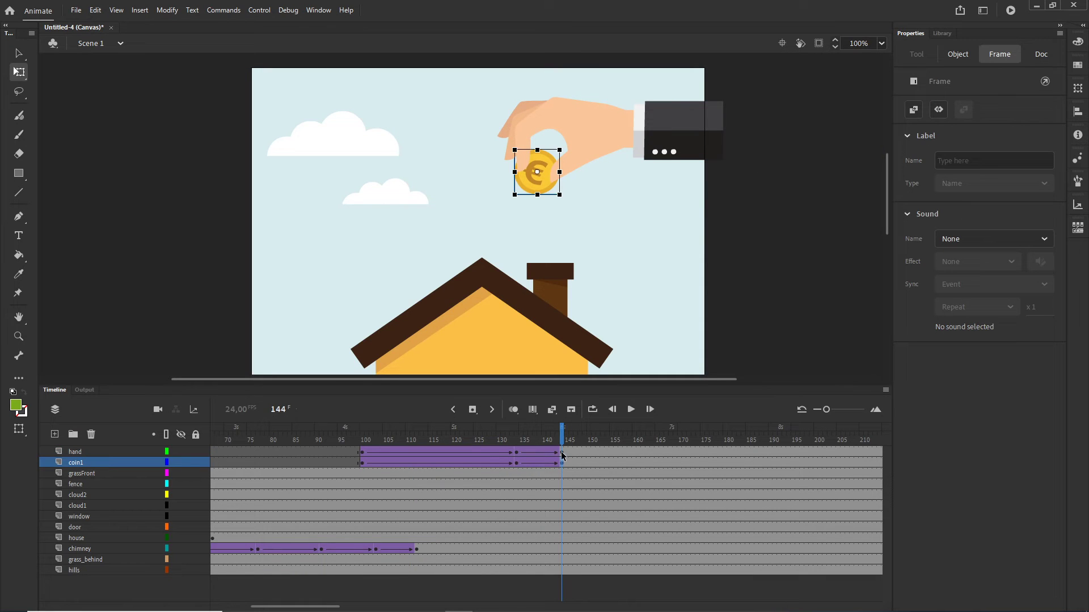
{"action": "left_click", "coordinate": [561, 452], "text": "shift"}
{"action": "key", "text": "Right"}
{"action": "key", "text": "Right"}
{"action": "key", "text": "Right"}
{"action": "key", "text": "Right"}
{"action": "key", "text": "Right"}
{"action": "key", "text": "Right"}
{"action": "key", "text": "Right"}
{"action": "key", "text": "Right"}
{"action": "key", "text": "Right"}
{"action": "key", "text": "Right"}
{"action": "key", "text": "Right"}
{"action": "key", "text": "Right"}
{"action": "key", "text": "Right"}
{"action": "key", "text": "Right"}
{"action": "key", "text": "Right"}
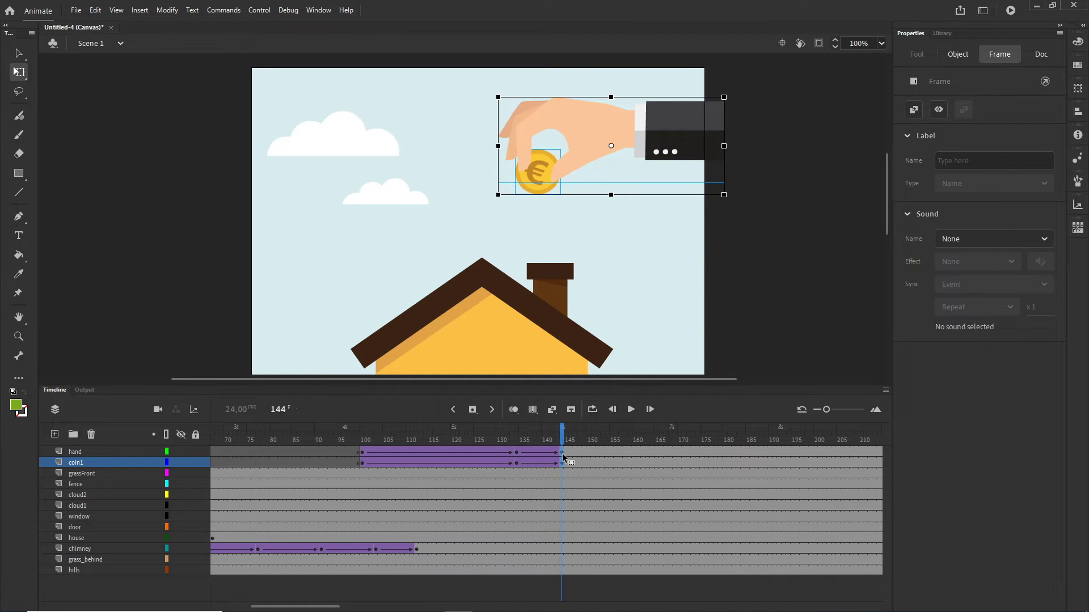
{"action": "key", "text": "Right"}
{"action": "key", "text": "Right"}
{"action": "key", "text": "Right"}
{"action": "key", "text": "Right"}
{"action": "key", "text": "Right"}
{"action": "key", "text": "Right"}
{"action": "key", "text": "Right"}
{"action": "key", "text": "Right"}
{"action": "key", "text": "Right"}
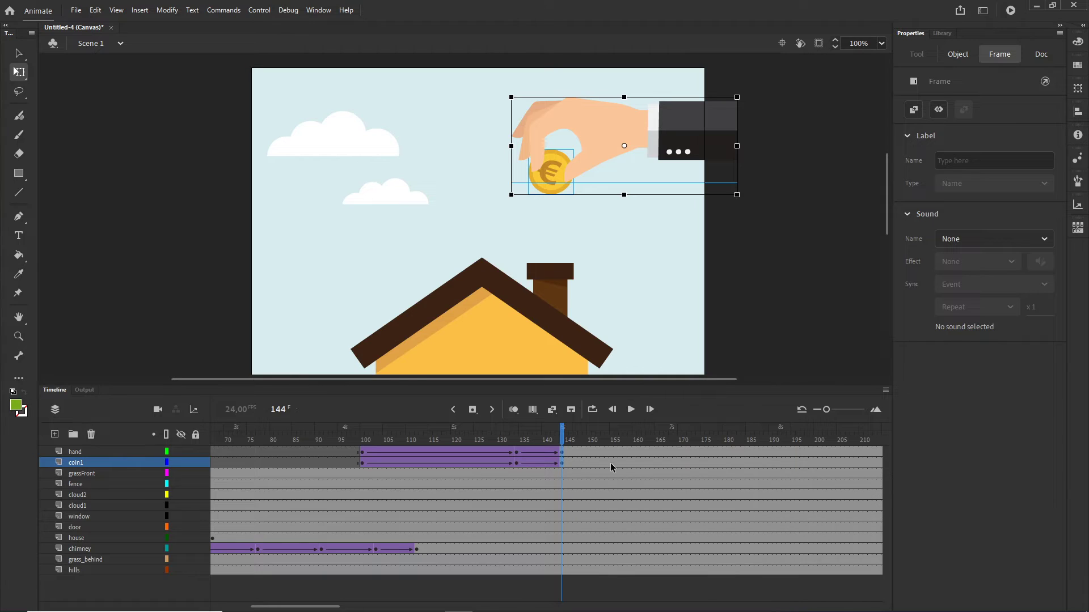
Add a coin1 keyframe at frame 172 and move the coin about 230 px straight down over the chimney.
{"action": "left_click", "coordinate": [687, 463]}
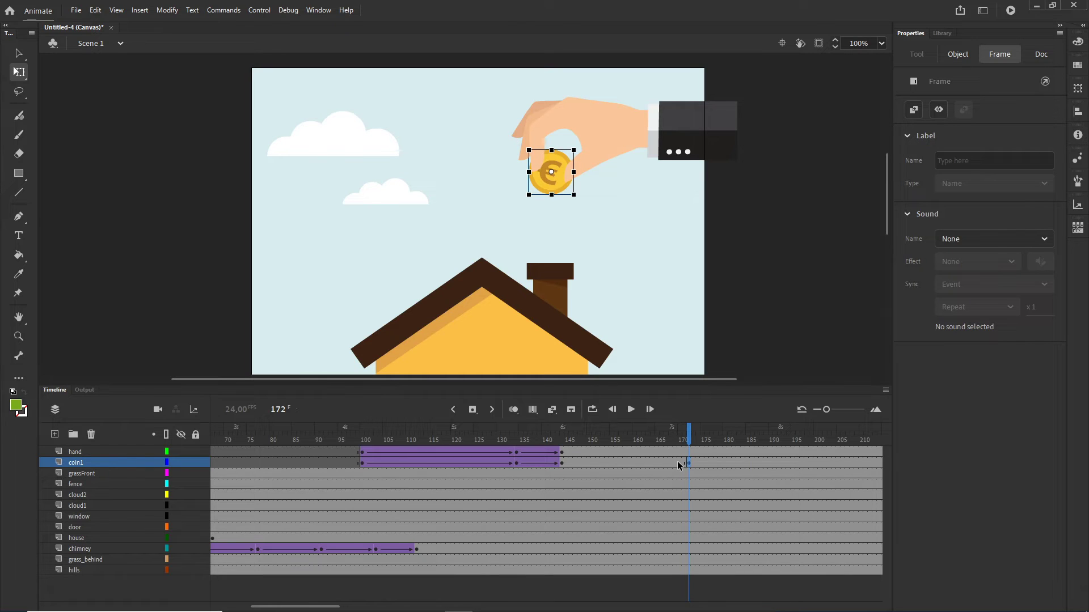
{"action": "key", "text": "shift+Down"}
{"action": "key", "text": "shift+Down"}
{"action": "key", "text": "shift+Down"}
{"action": "key", "text": "shift+Down"}
{"action": "key", "text": "shift+Down"}
{"action": "key", "text": "shift+Down"}
{"action": "key", "text": "shift+Down"}
{"action": "key", "text": "shift+Down"}
{"action": "key", "text": "shift+Down"}
{"action": "key", "text": "shift+Down"}
{"action": "key", "text": "shift+Down"}
{"action": "key", "text": "shift+Down"}
{"action": "key", "text": "shift+Down"}
{"action": "key", "text": "shift+Down"}
{"action": "key", "text": "shift+Down"}
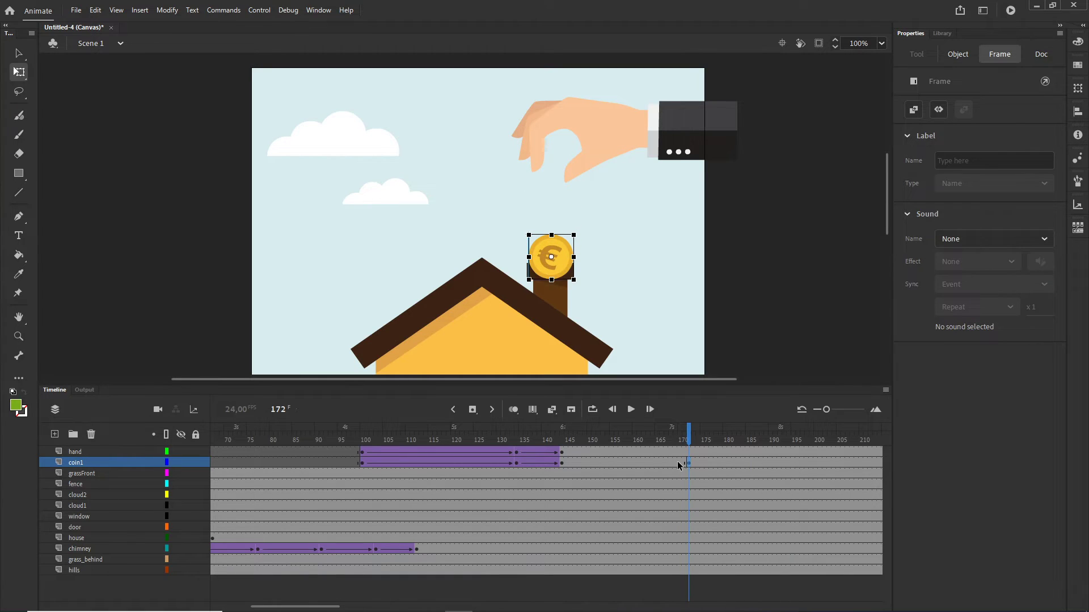
{"action": "key", "text": "shift+Down"}
{"action": "key", "text": "shift+Down"}
{"action": "key", "text": "shift+Down"}
{"action": "key", "text": "shift+Down"}
{"action": "key", "text": "shift+Down"}
{"action": "key", "text": "shift+Down"}
{"action": "key", "text": "shift+Down"}
{"action": "key", "text": "shift+Down"}
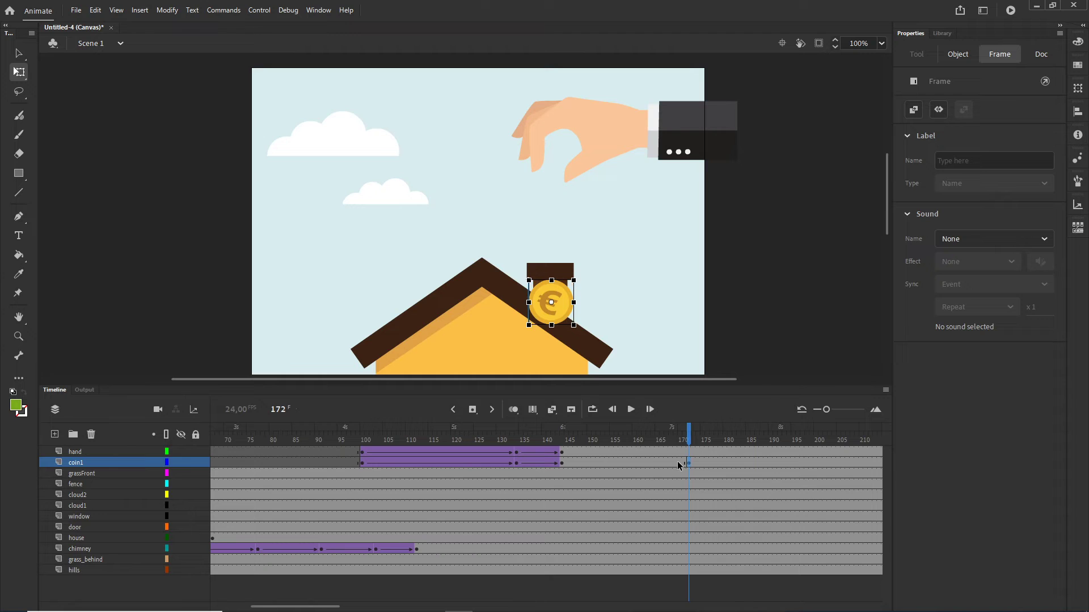
Create a classic tween on the coin1 layer between frames 144 and 172.
{"action": "left_click", "coordinate": [613, 464]}
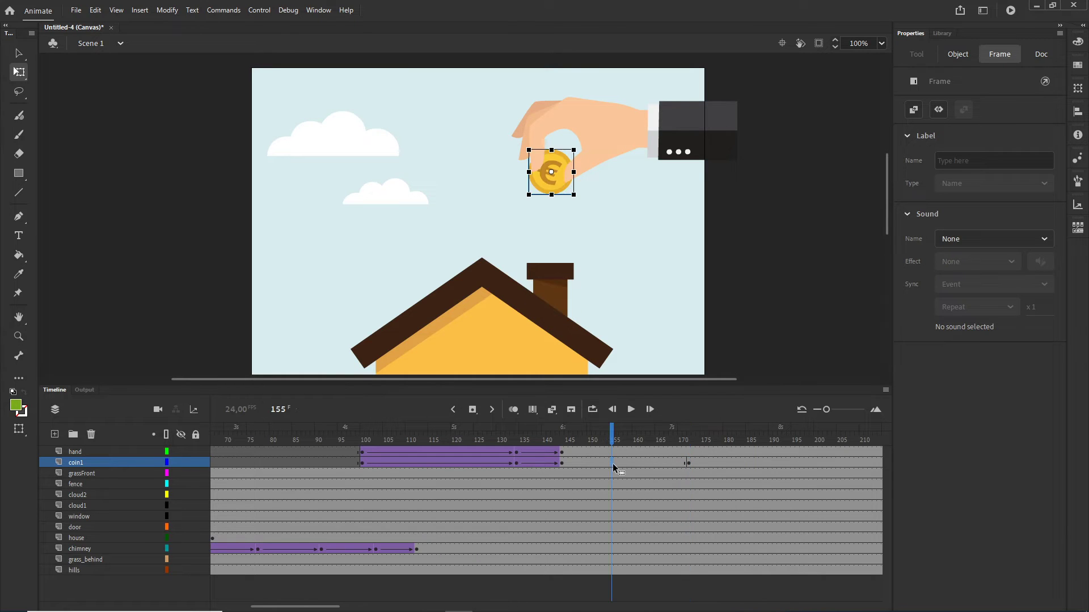
{"action": "right_click", "coordinate": [614, 462]}
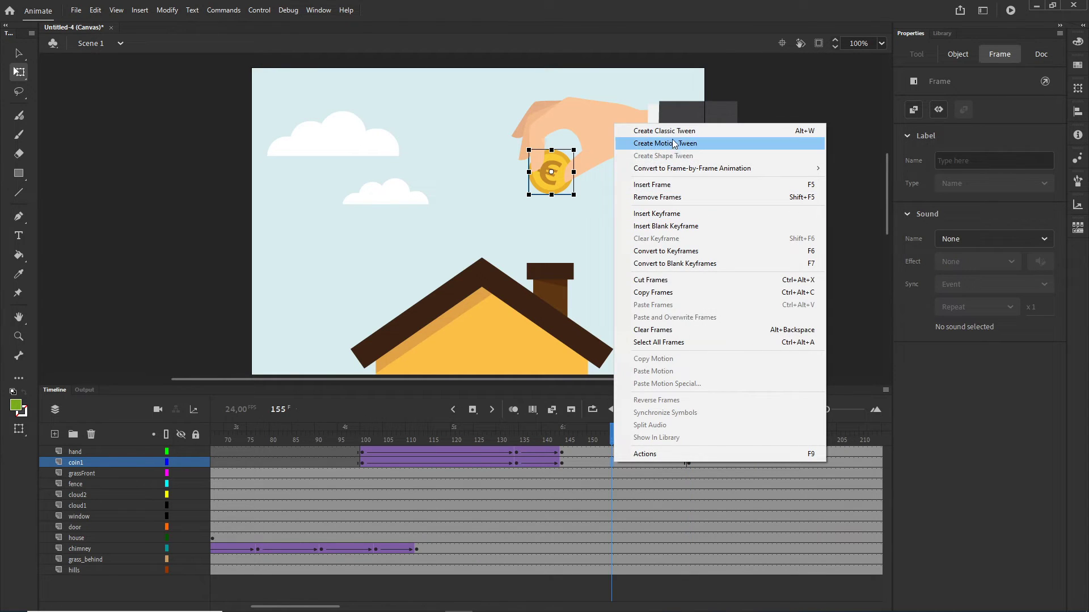
{"action": "left_click", "coordinate": [680, 133]}
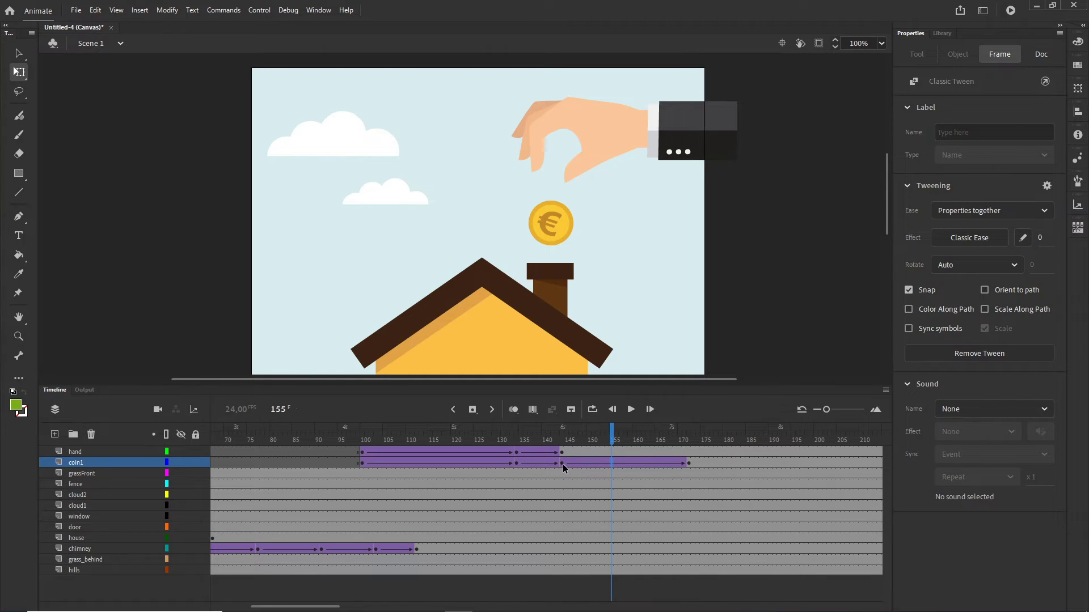
Apply the Quad Ease In effect to the coin1 tween starting at frame 144, and scrub through the fall.
{"action": "left_click", "coordinate": [561, 462]}
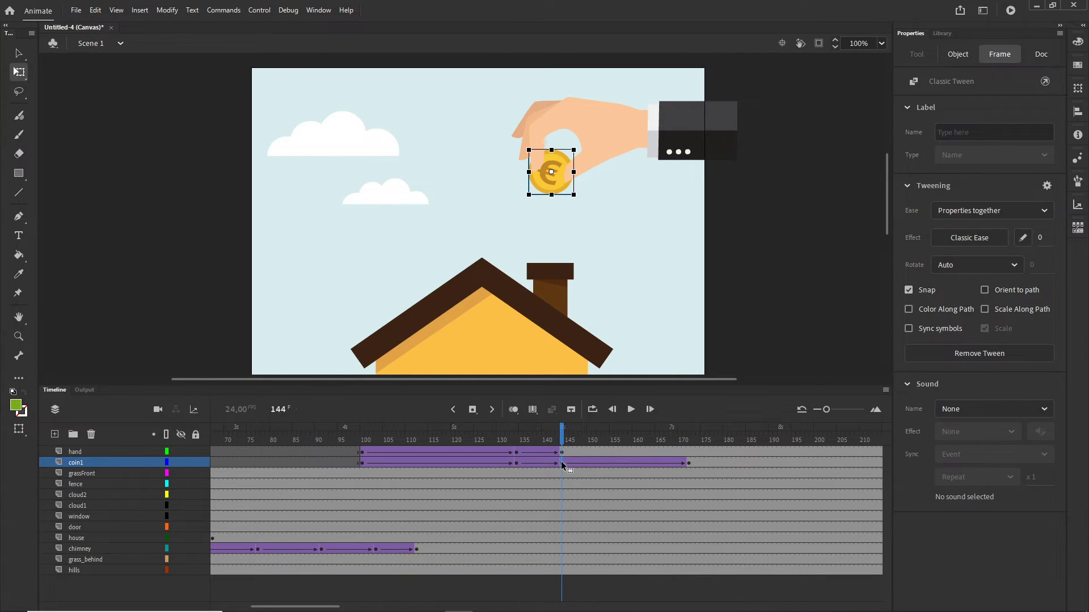
{"action": "left_click", "coordinate": [975, 240]}
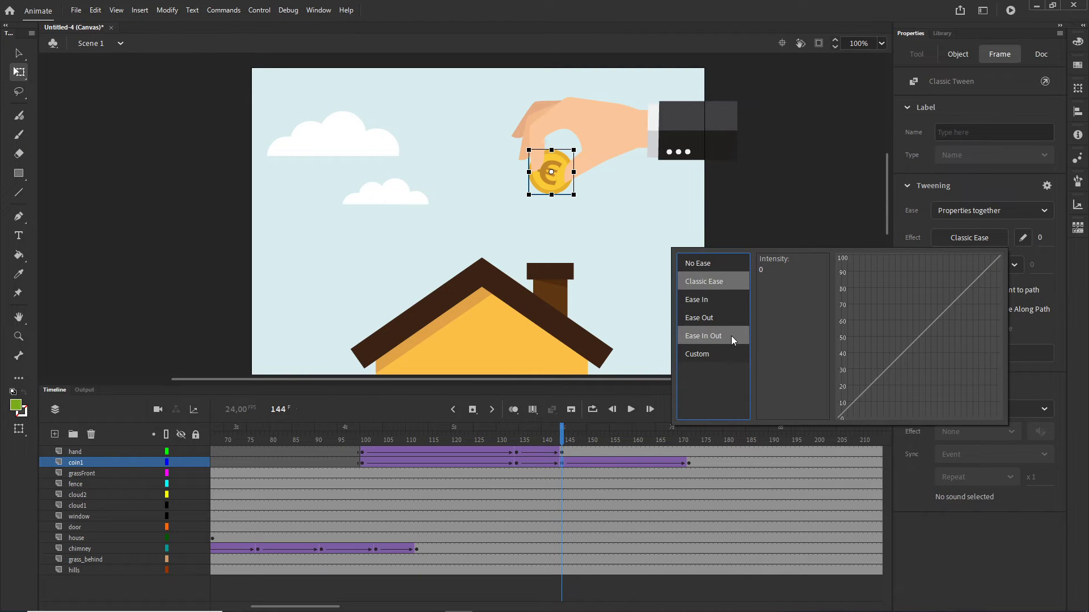
{"action": "left_click", "coordinate": [698, 304]}
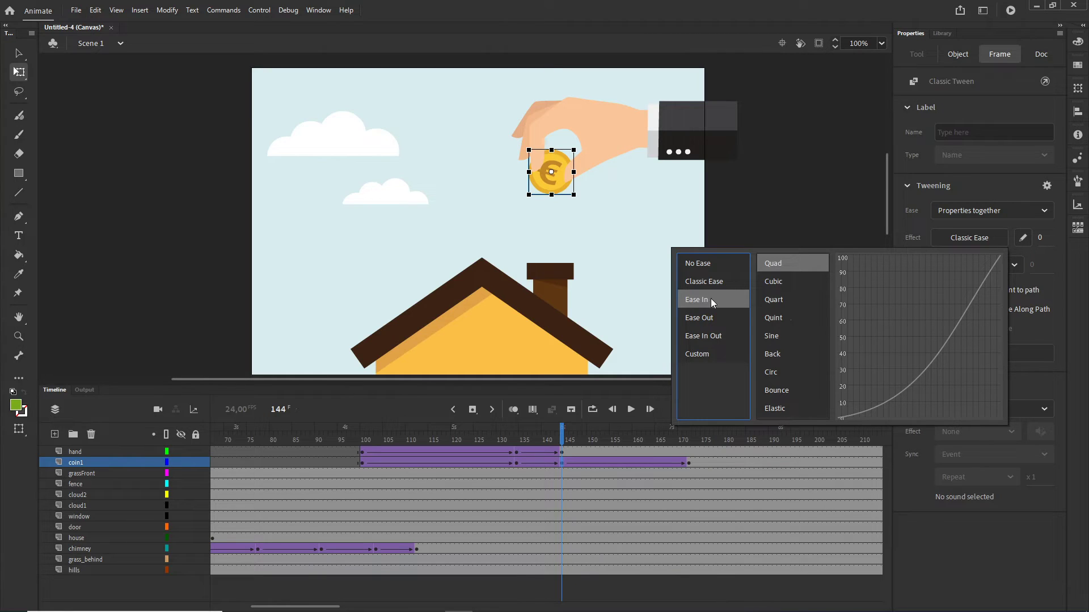
{"action": "double_click", "coordinate": [773, 263]}
{"action": "left_click", "coordinate": [563, 434]}
{"action": "left_click_drag", "start_coordinate": [564, 435], "coordinate": [688, 434]}
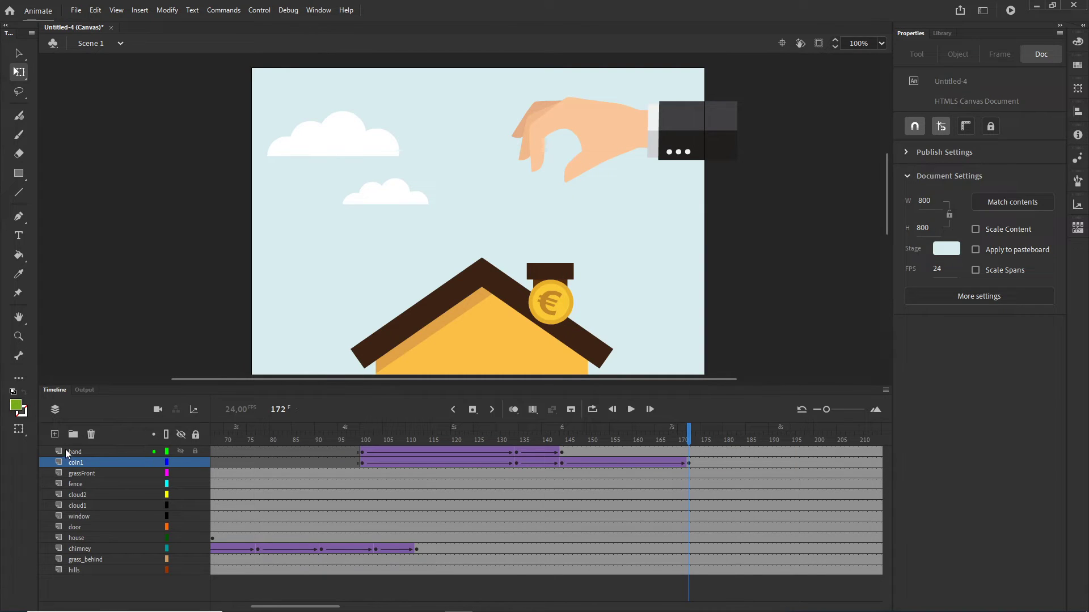
Add a layer named mask1 directly above coin1, and select the coin1 layer.
{"action": "left_click", "coordinate": [57, 433]}
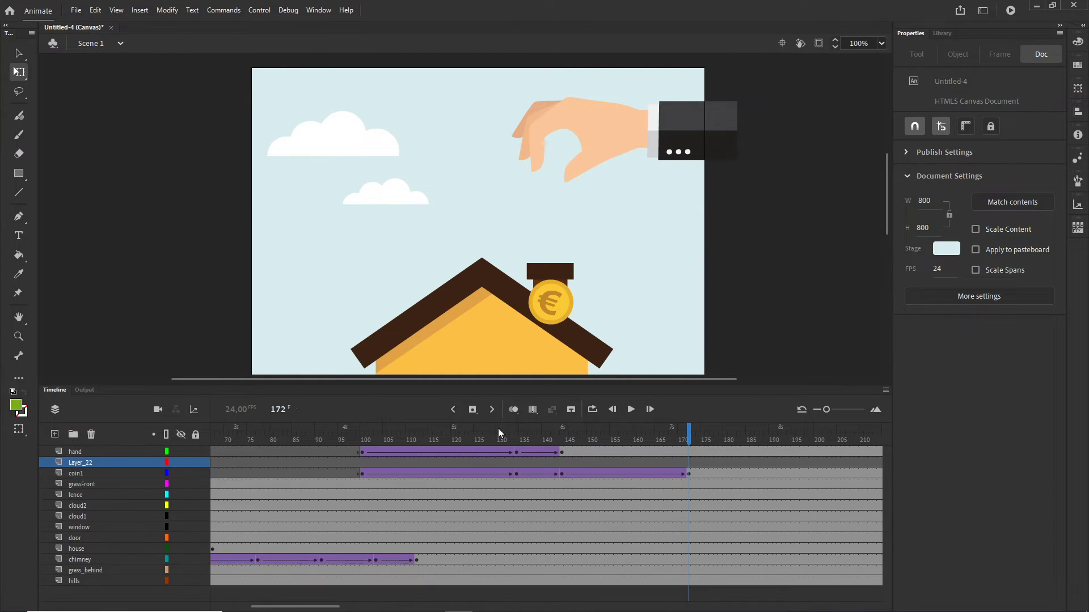
{"action": "double_click", "coordinate": [74, 462]}
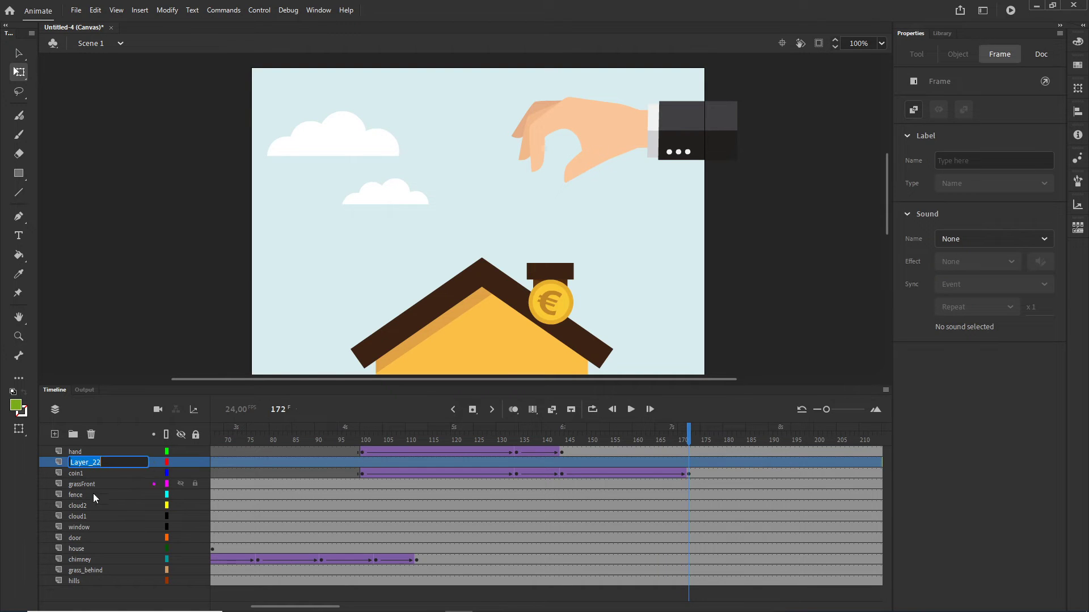
{"action": "type", "text": "mask1"}
{"action": "left_click", "coordinate": [80, 474]}
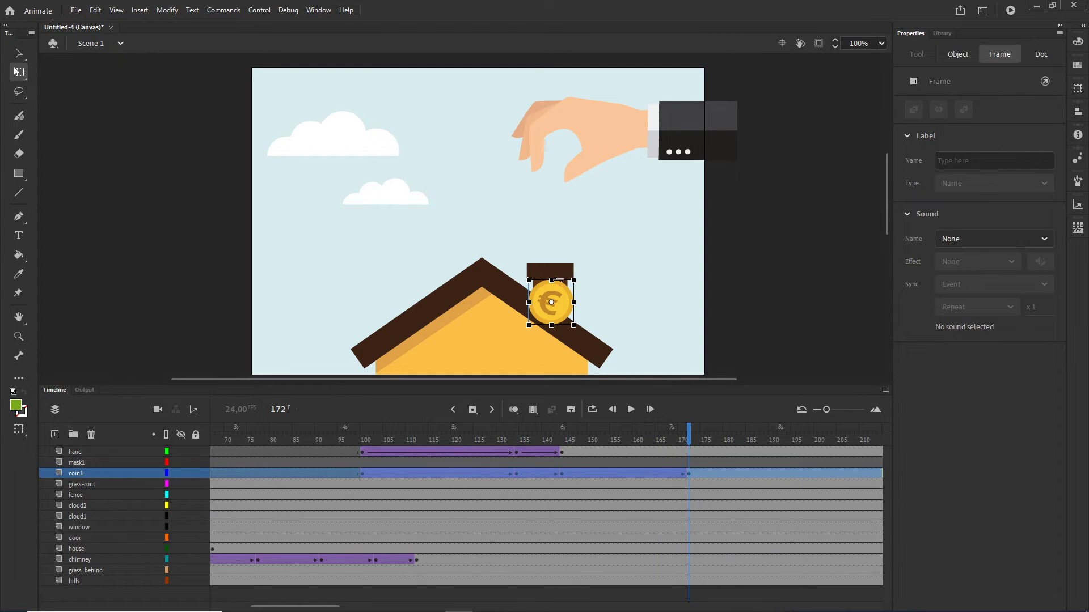
Draw a red, strokeless rectangle on the mask1 layer, covering the hand and the coin's fall area down to the chimney's top edge.
{"action": "left_click", "coordinate": [22, 179]}
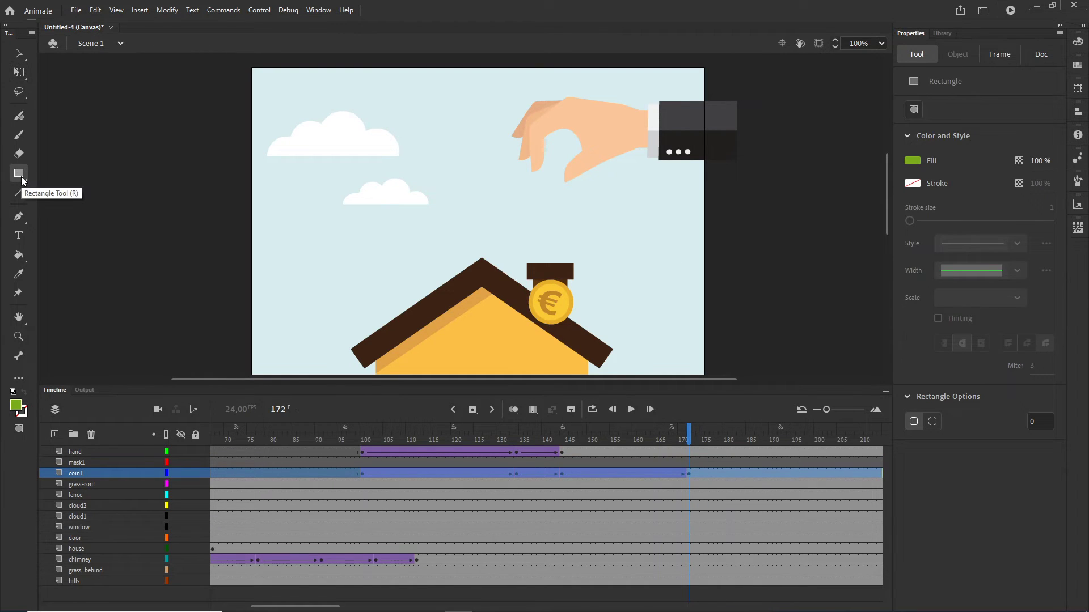
{"action": "left_click", "coordinate": [913, 162]}
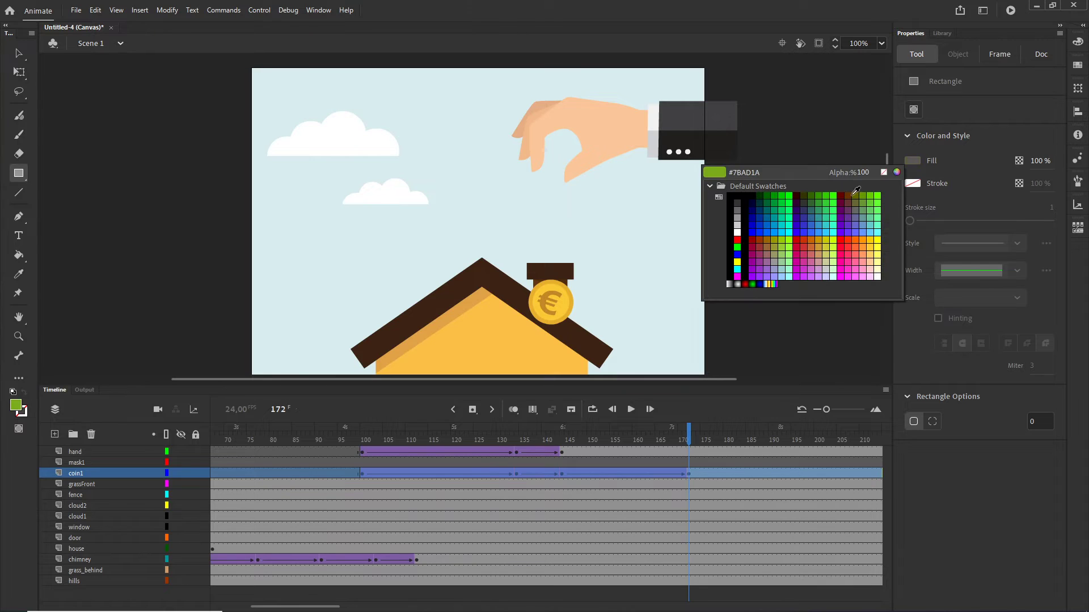
{"action": "left_click", "coordinate": [740, 239]}
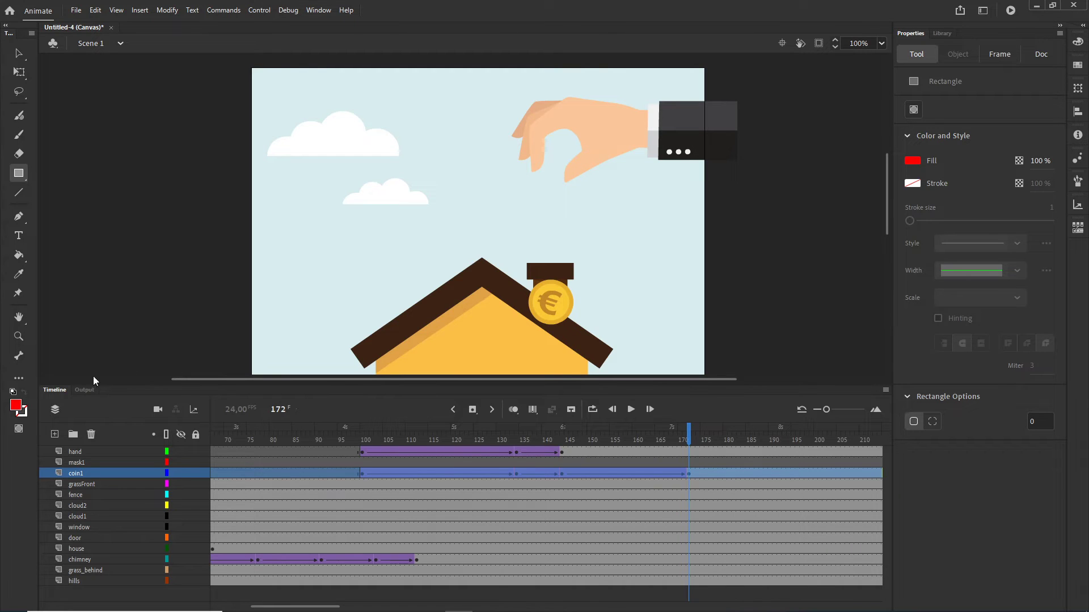
{"action": "left_click", "coordinate": [72, 462]}
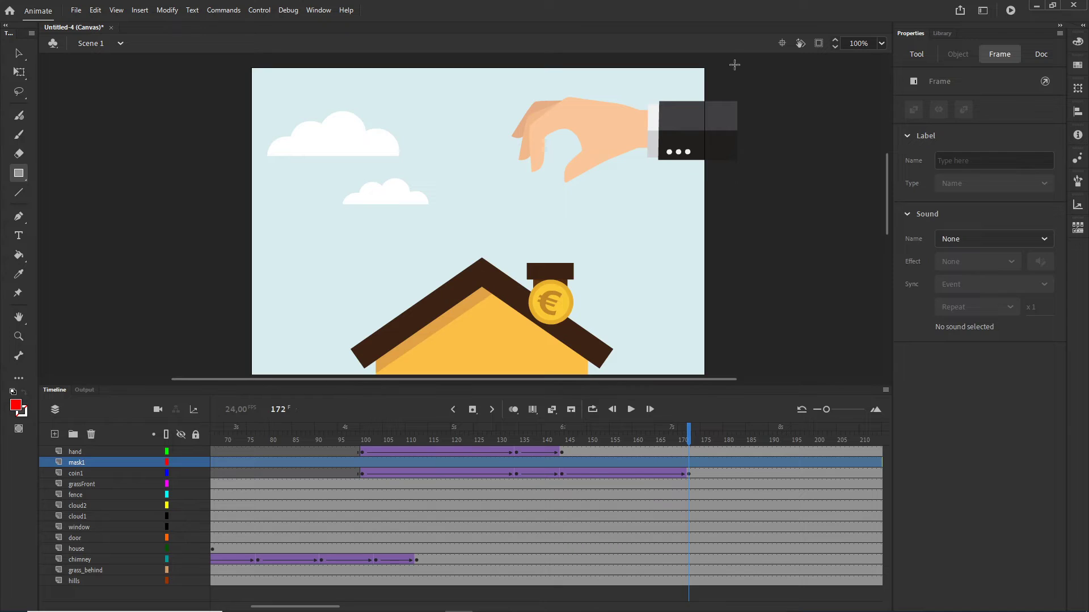
{"action": "mouse_move", "coordinate": [732, 62]}
{"action": "left_mouse_down"}
{"action": "mouse_move", "coordinate": [646, 183]}
{"action": "mouse_move", "coordinate": [499, 252]}
{"action": "mouse_move", "coordinate": [395, 265]}
{"action": "left_mouse_up"}
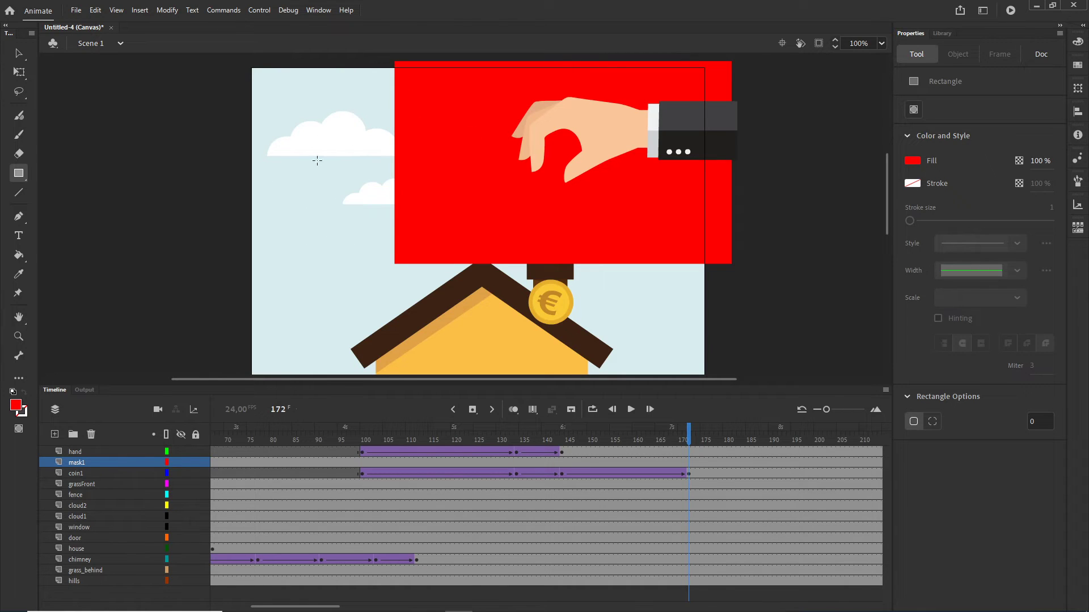
Turn the mask1 layer into a mask for coin1, and scrub through the coin's fall into the chimney.
{"action": "left_click", "coordinate": [19, 53]}
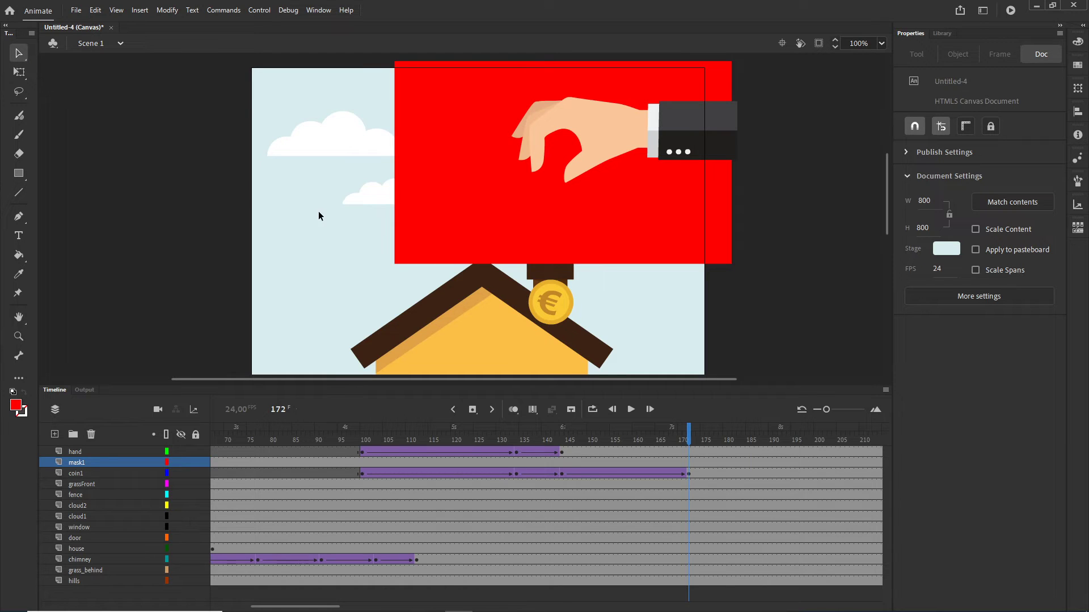
{"action": "right_click", "coordinate": [78, 464]}
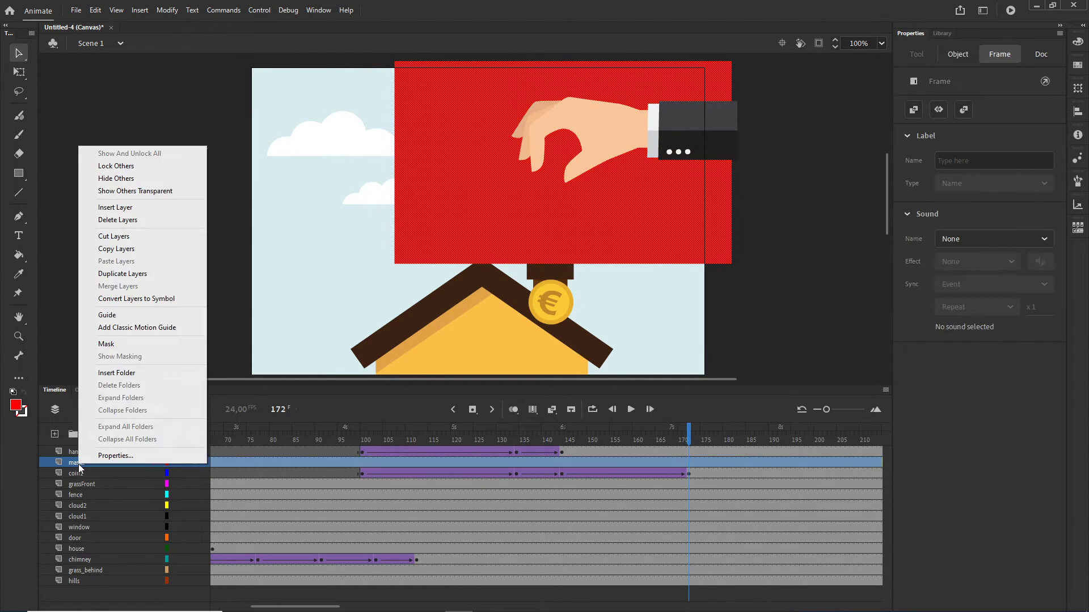
{"action": "left_click", "coordinate": [111, 344]}
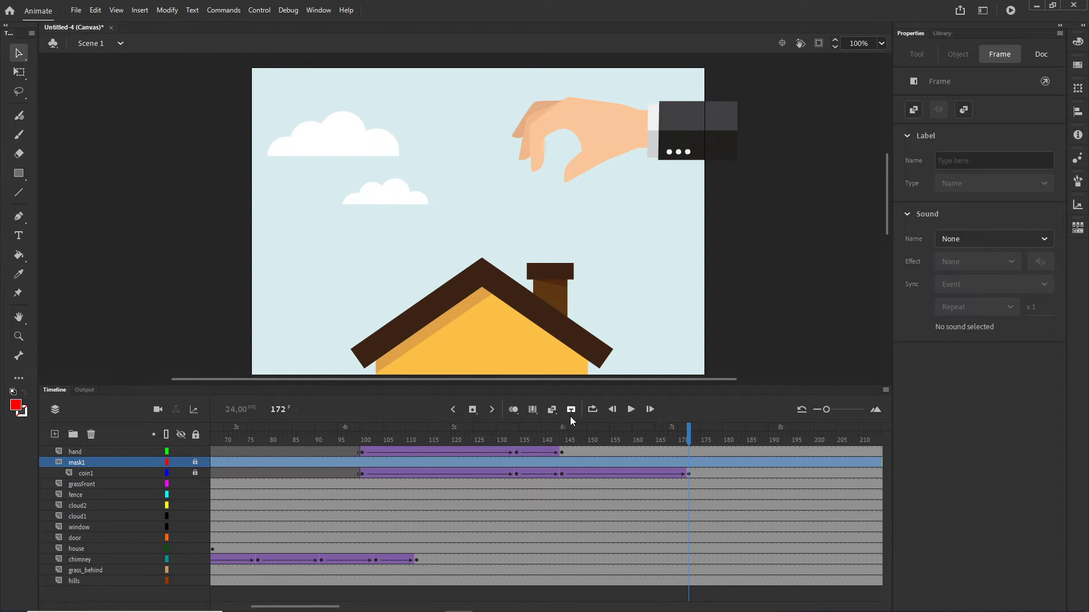
{"action": "mouse_move", "coordinate": [682, 433]}
{"action": "left_mouse_down"}
{"action": "mouse_move", "coordinate": [454, 434]}
{"action": "mouse_move", "coordinate": [626, 429]}
{"action": "mouse_move", "coordinate": [684, 414]}
{"action": "left_mouse_up"}
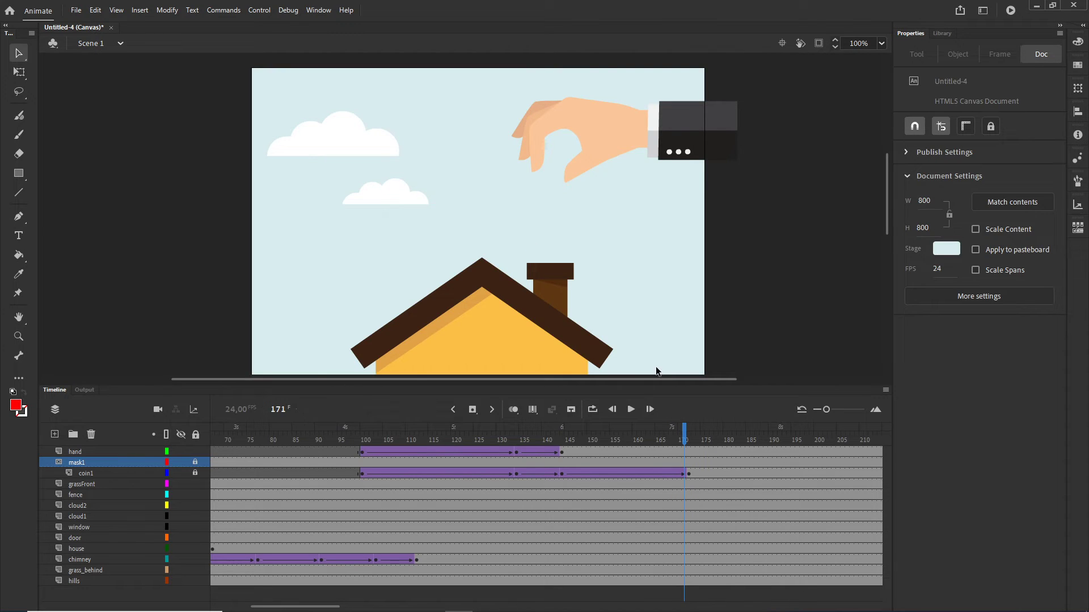
Move the door layer's first keyframe from frame 1 to frame 119.
{"action": "scroll", "coordinate": [545, 205], "scroll_direction": "down", "scroll_amount": 3}
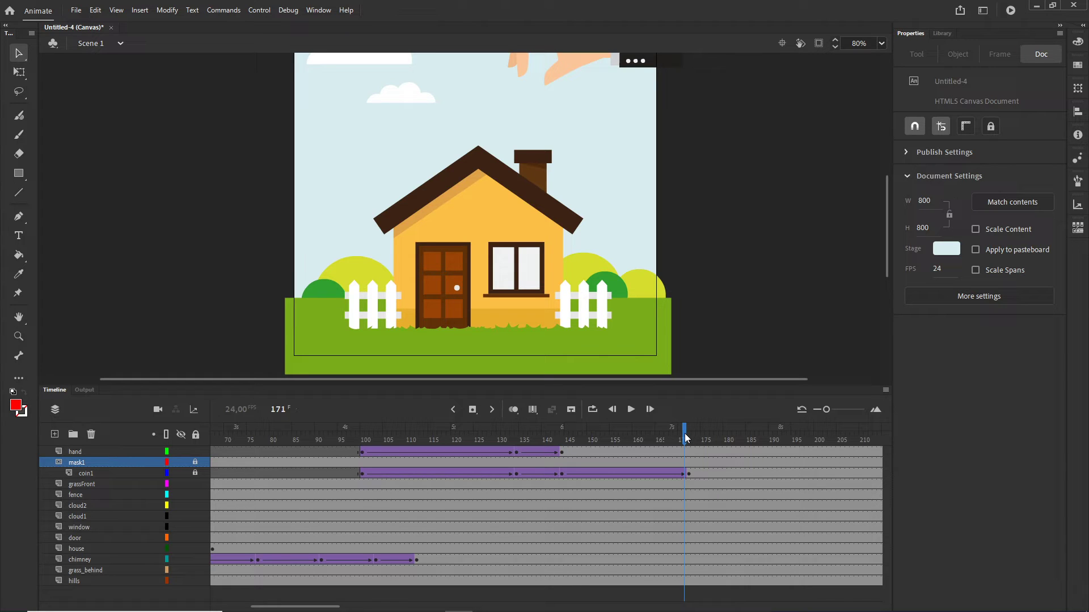
{"action": "left_click", "coordinate": [82, 538]}
{"action": "scroll", "coordinate": [359, 608], "scroll_direction": "left", "scroll_amount": 6}
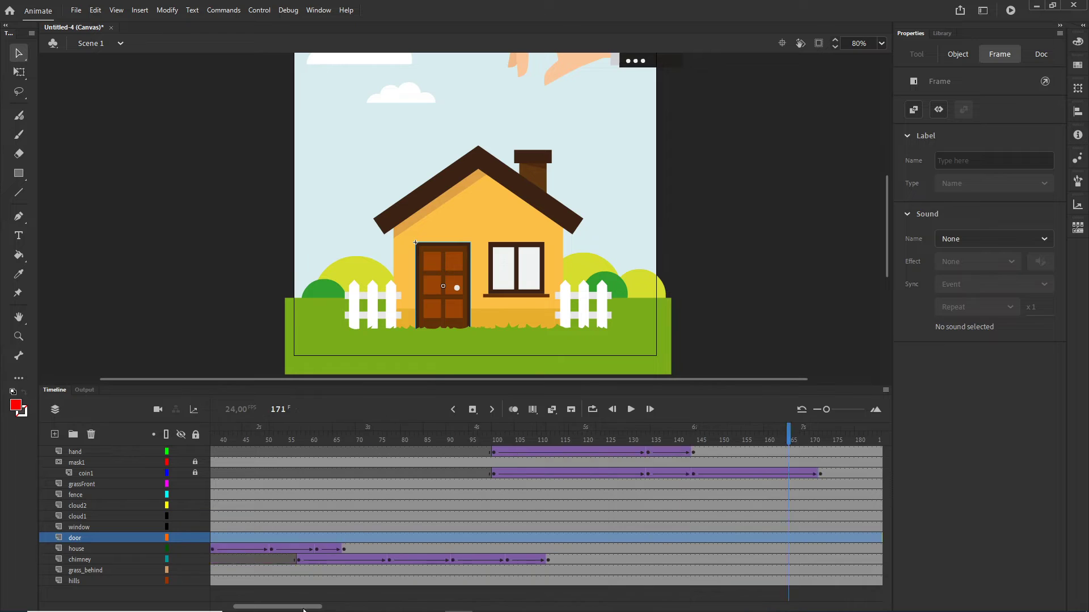
{"action": "left_click", "coordinate": [213, 540]}
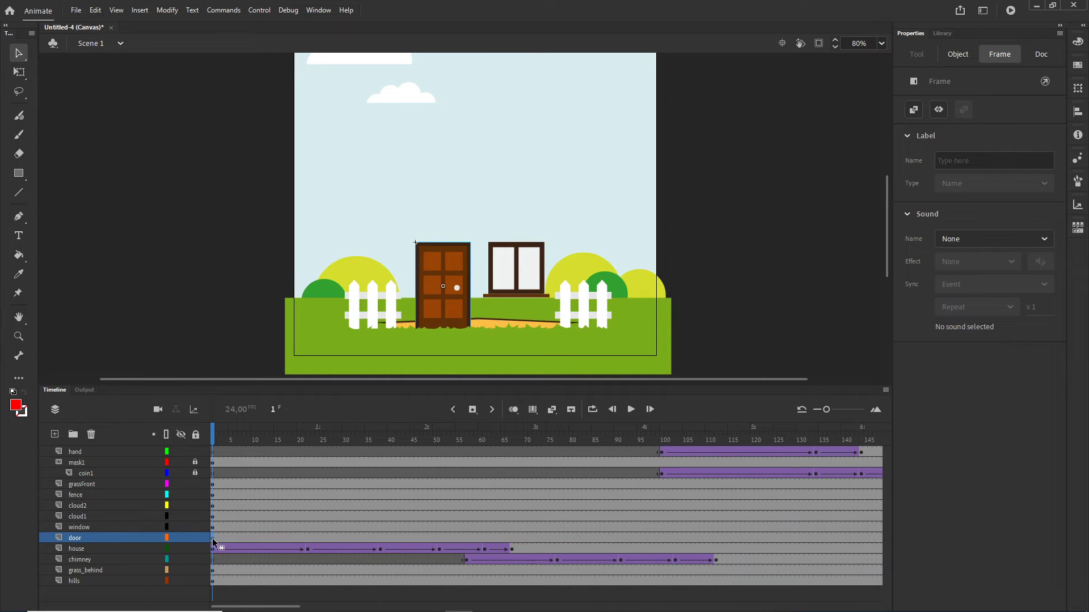
{"action": "left_click", "coordinate": [753, 538]}
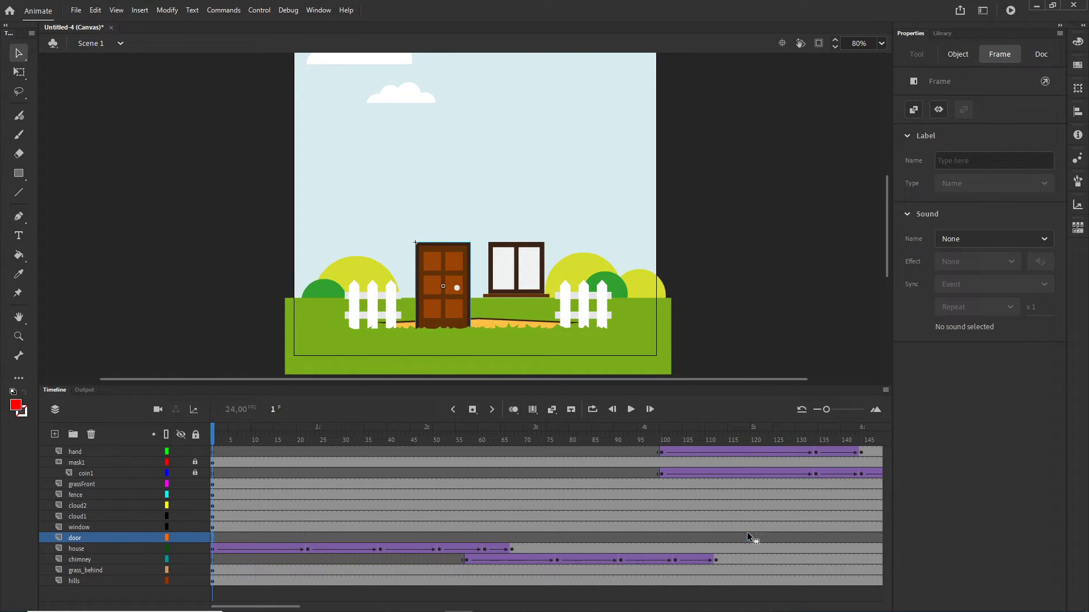
{"action": "scroll", "coordinate": [340, 606], "scroll_direction": "right", "scroll_amount": 8}
{"action": "scroll", "coordinate": [345, 608], "scroll_direction": "right", "scroll_amount": 1}
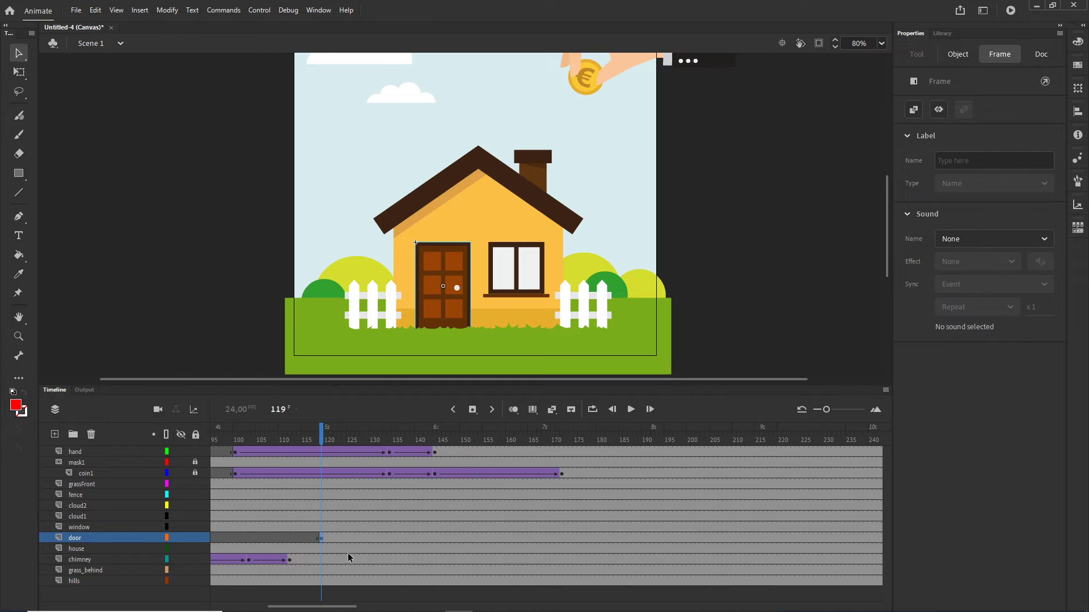
Move the door layer's keyframe along the timeline to frame 168.
{"action": "left_click_drag", "start_coordinate": [414, 542], "coordinate": [502, 538]}
{"action": "left_click_drag", "start_coordinate": [485, 438], "coordinate": [533, 438]}
{"action": "left_click", "coordinate": [503, 540]}
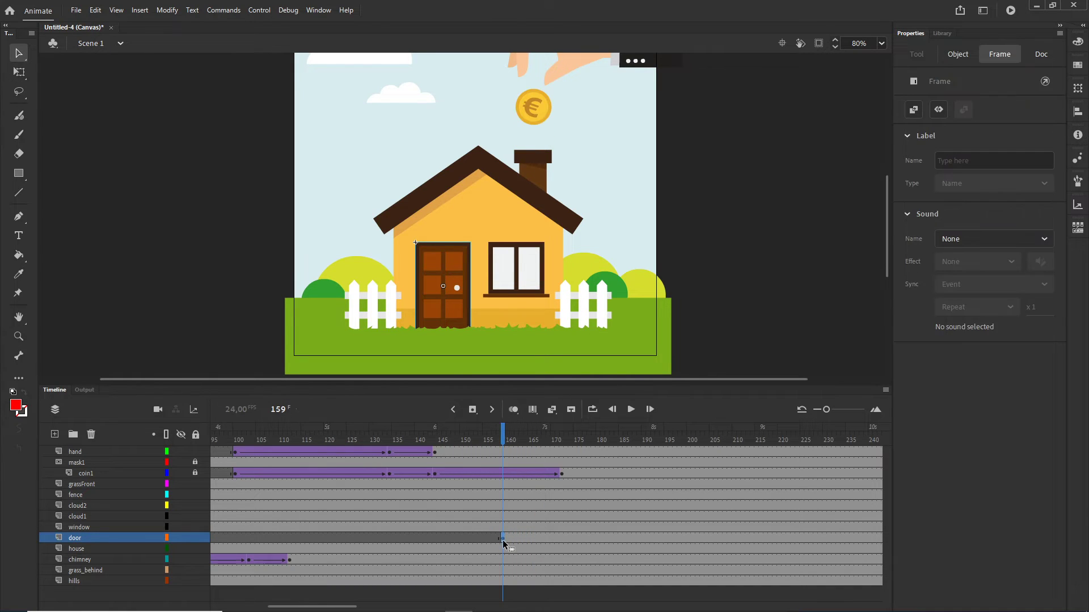
{"action": "left_click_drag", "start_coordinate": [503, 544], "coordinate": [544, 539]}
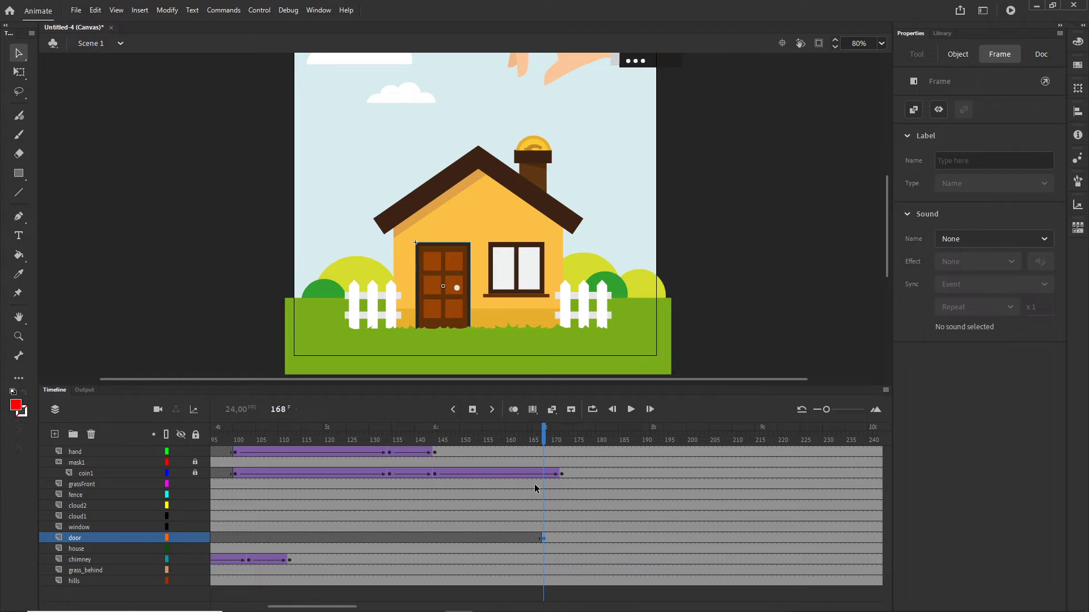
Select the door for Free Transform and place its transformation point at the middle of its bottom edge.
{"action": "scroll", "coordinate": [453, 289], "scroll_direction": "up", "scroll_amount": 2}
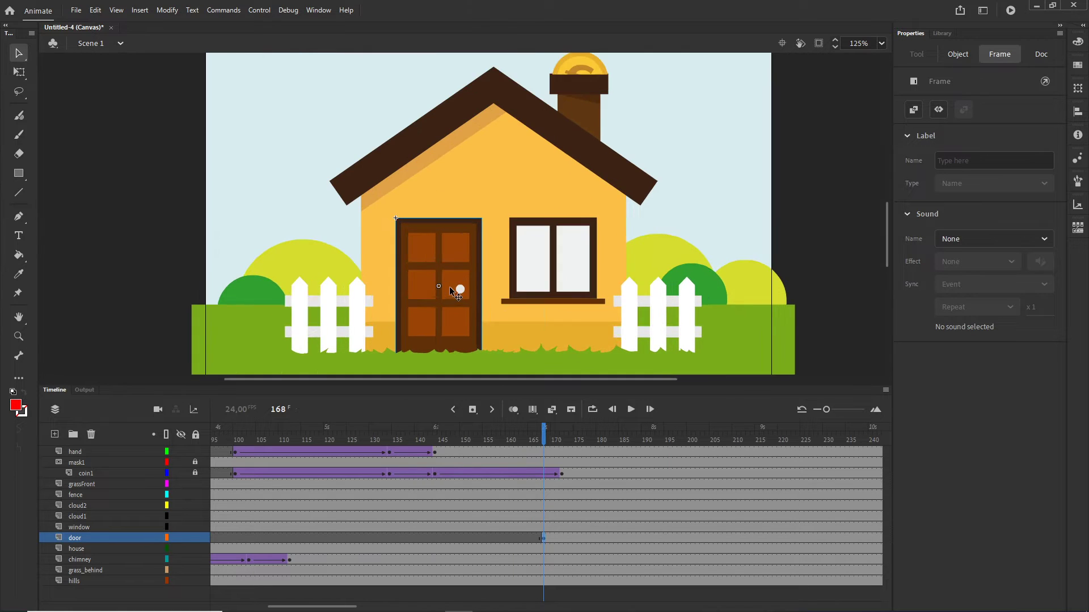
{"action": "scroll", "coordinate": [454, 290], "scroll_direction": "up", "scroll_amount": 1}
{"action": "left_click_drag", "start_coordinate": [539, 319], "coordinate": [544, 273]}
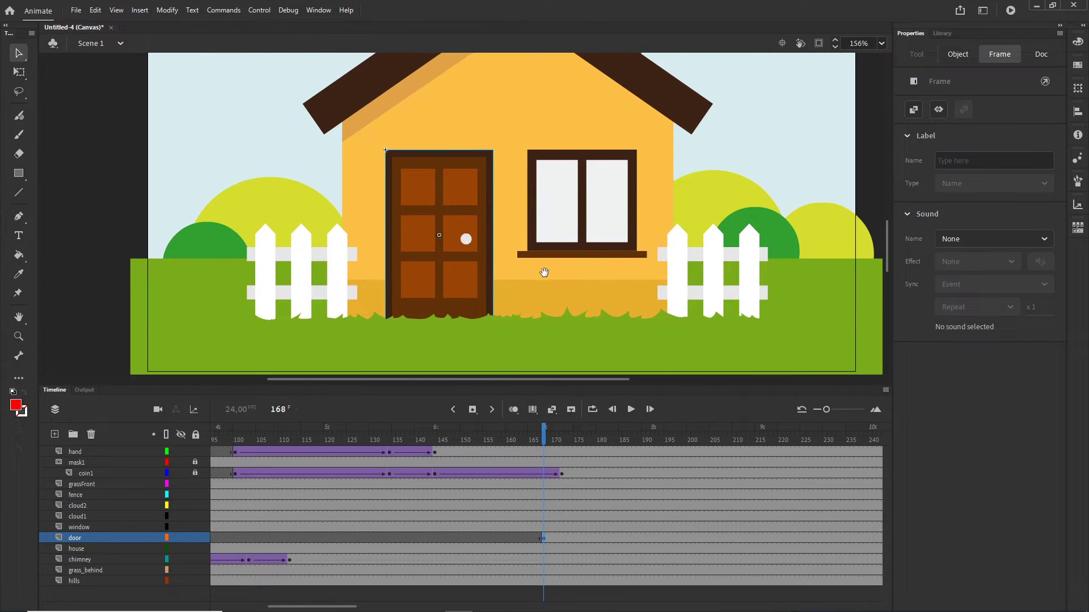
{"action": "left_click", "coordinate": [469, 250]}
{"action": "key", "text": "q"}
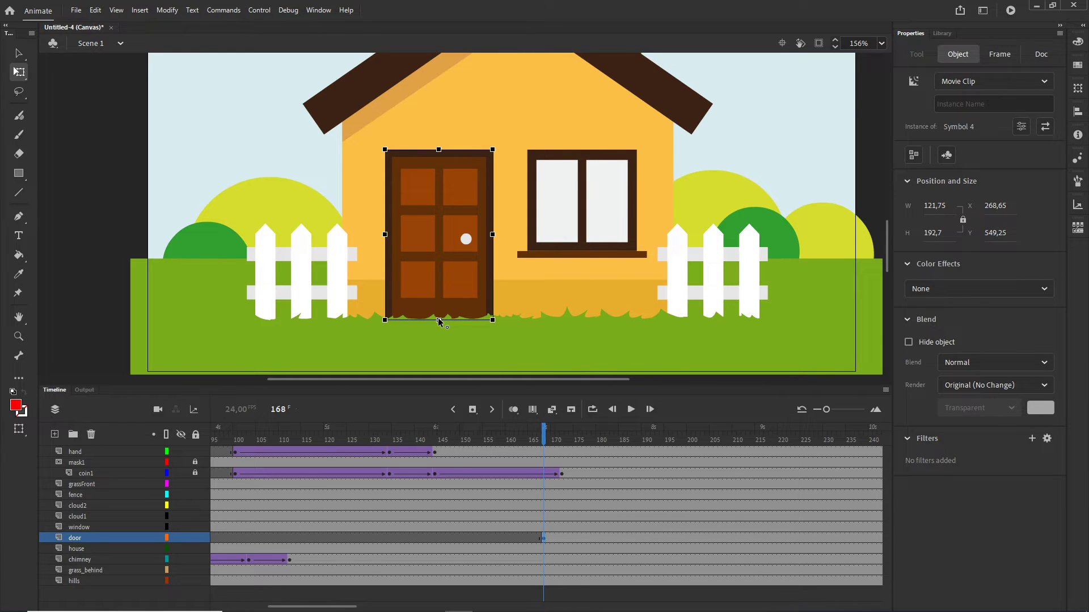
Add a door keyframe at frame 191 and squash the door at frame 168 to a height of about 18.
{"action": "left_click", "coordinate": [647, 539]}
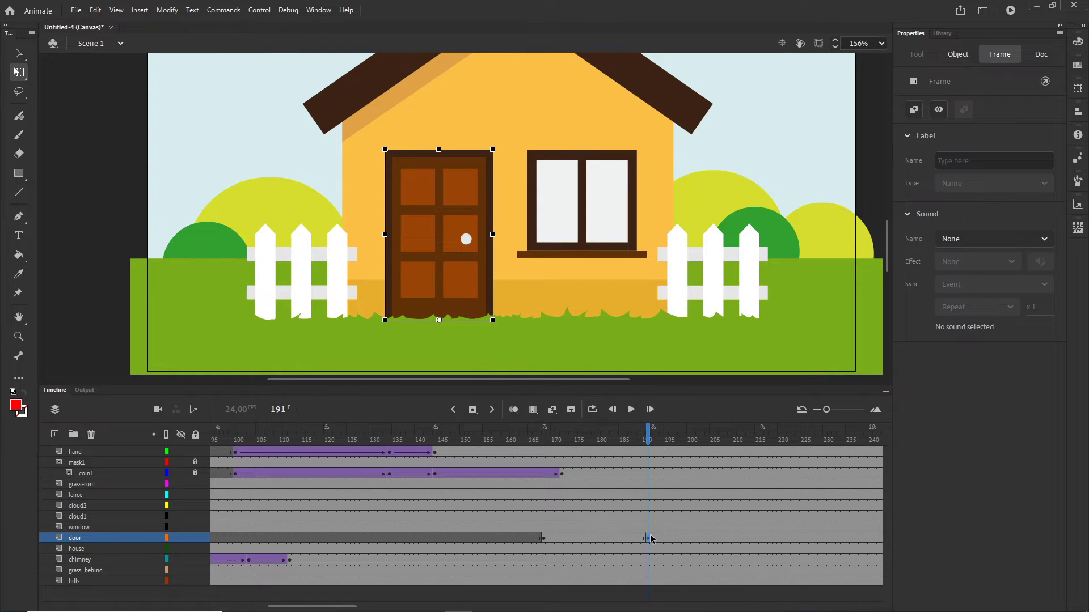
{"action": "left_click", "coordinate": [543, 539]}
{"action": "left_click_drag", "start_coordinate": [438, 150], "coordinate": [437, 306]}
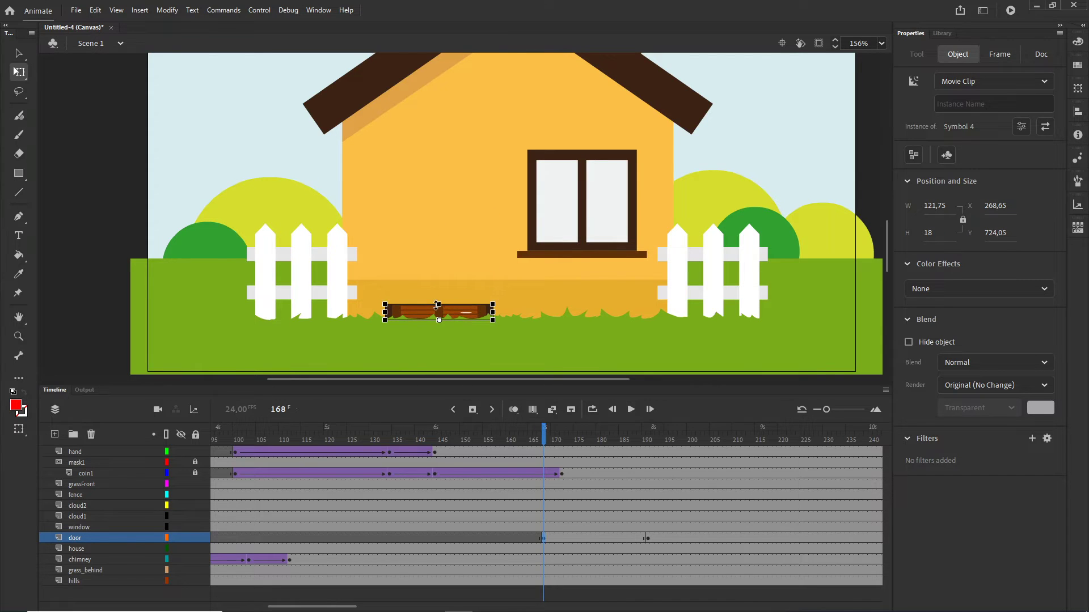
Create a classic tween between the door's keyframes at frames 168 and 191 and scrub through it.
{"action": "left_click", "coordinate": [613, 540]}
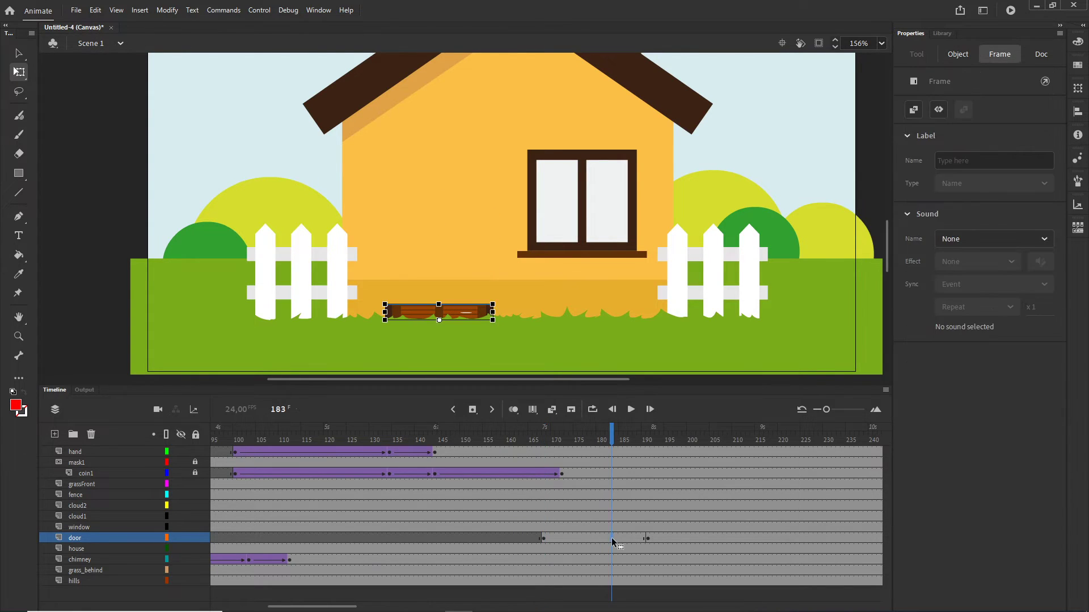
{"action": "right_click", "coordinate": [612, 542]}
{"action": "left_click", "coordinate": [652, 208]}
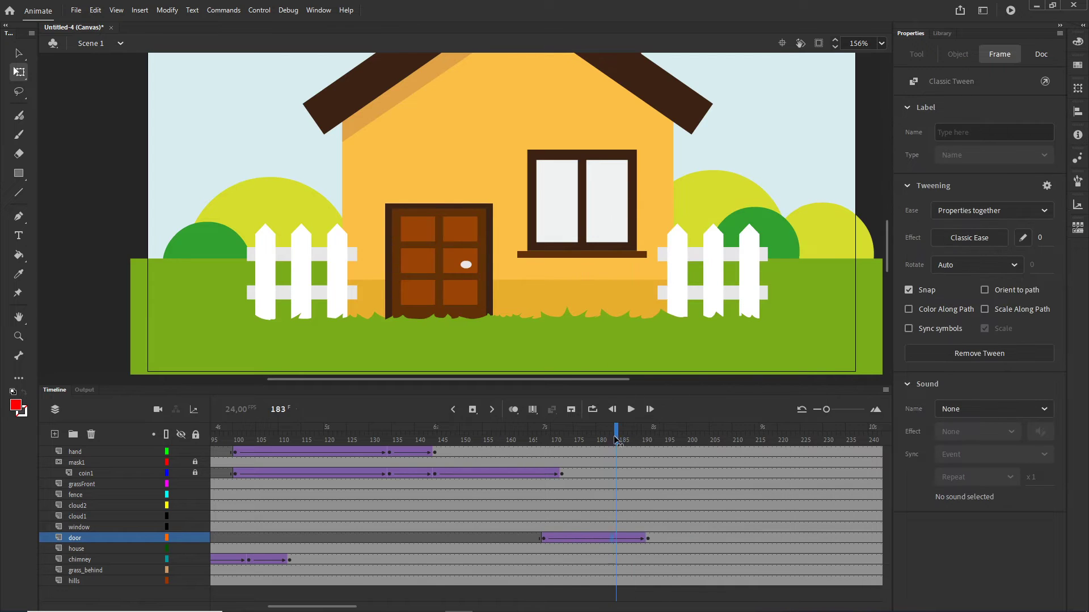
{"action": "mouse_move", "coordinate": [617, 441]}
{"action": "left_mouse_down"}
{"action": "mouse_move", "coordinate": [541, 441]}
{"action": "mouse_move", "coordinate": [625, 448]}
{"action": "left_mouse_up"}
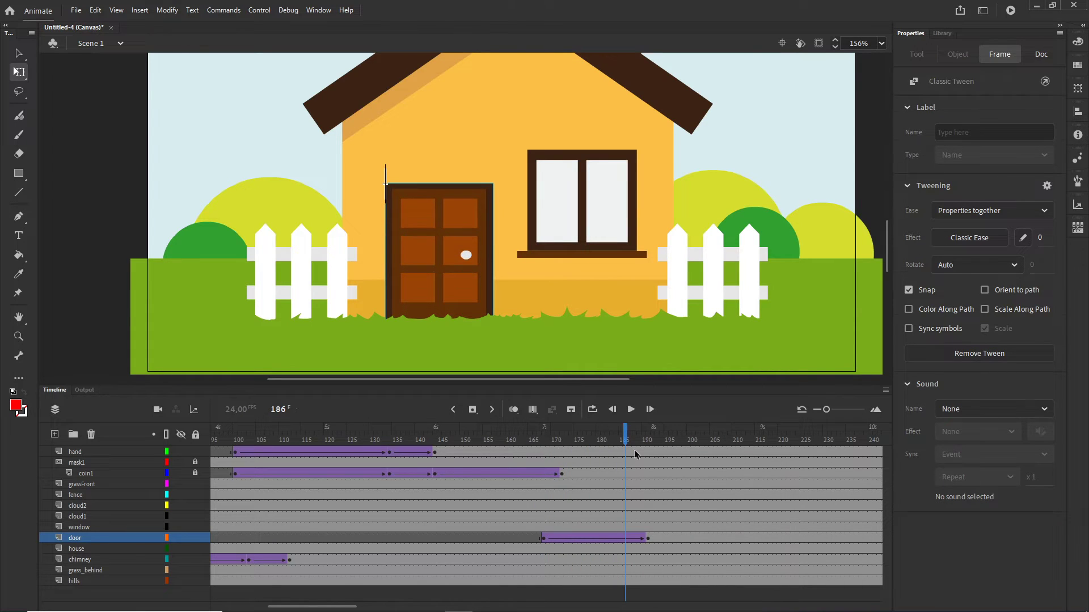
Add a door keyframe at frame 207 and stretch the door at frame 191 upward to a height of about 212.
{"action": "left_click", "coordinate": [647, 539]}
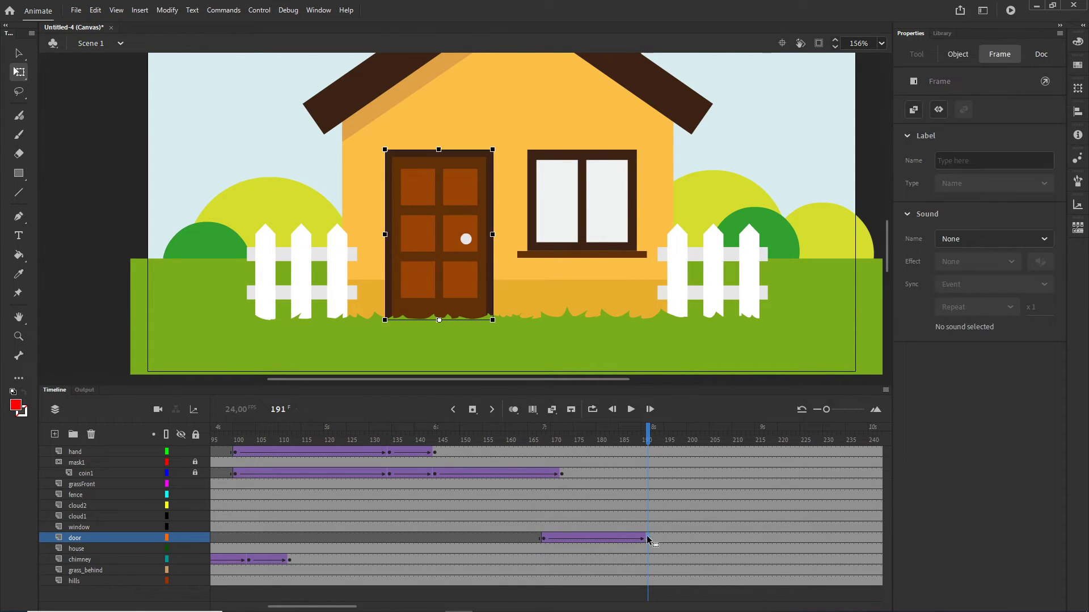
{"action": "left_click", "coordinate": [721, 540]}
{"action": "key", "text": "F6"}
{"action": "left_click", "coordinate": [648, 539]}
{"action": "left_click_drag", "start_coordinate": [439, 149], "coordinate": [439, 132]}
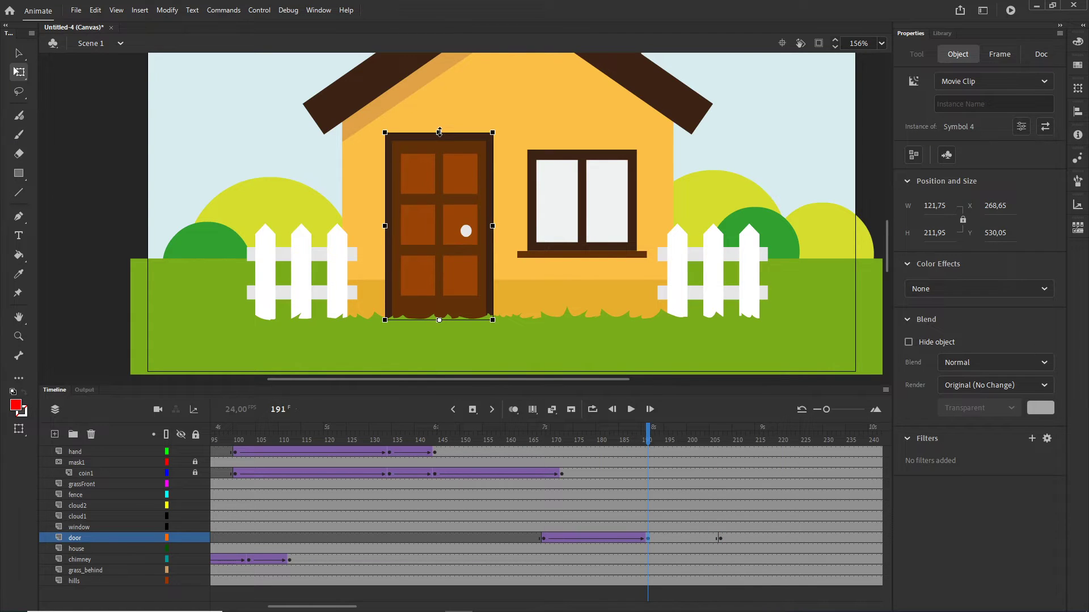
Add a door keyframe at frame 219 and lower the door's top edge slightly at frame 207.
{"action": "left_click", "coordinate": [719, 540]}
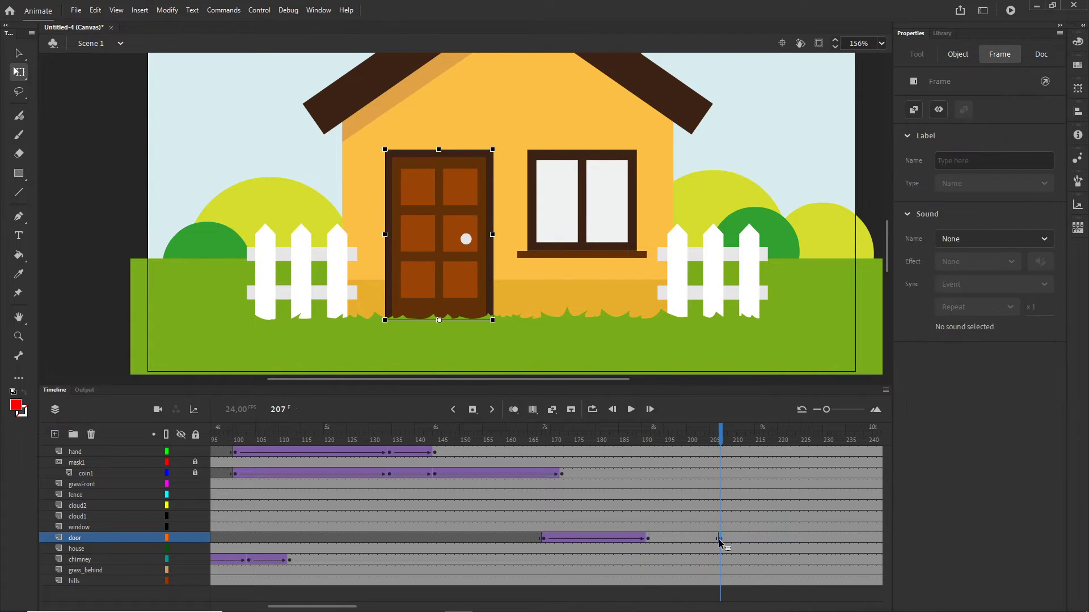
{"action": "left_click", "coordinate": [775, 538]}
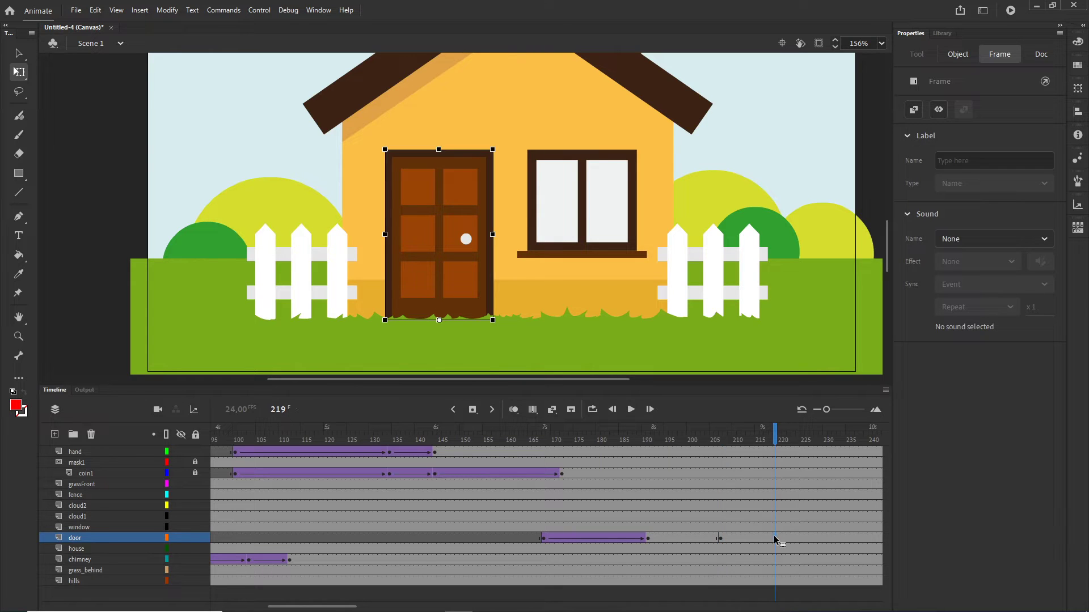
{"action": "left_click", "coordinate": [719, 538]}
{"action": "left_click_drag", "start_coordinate": [439, 149], "coordinate": [440, 159]}
Create classic tweens on the door layer between frames 191, 207 and 219, and scrub through the bounce.
{"action": "right_click", "coordinate": [682, 543]}
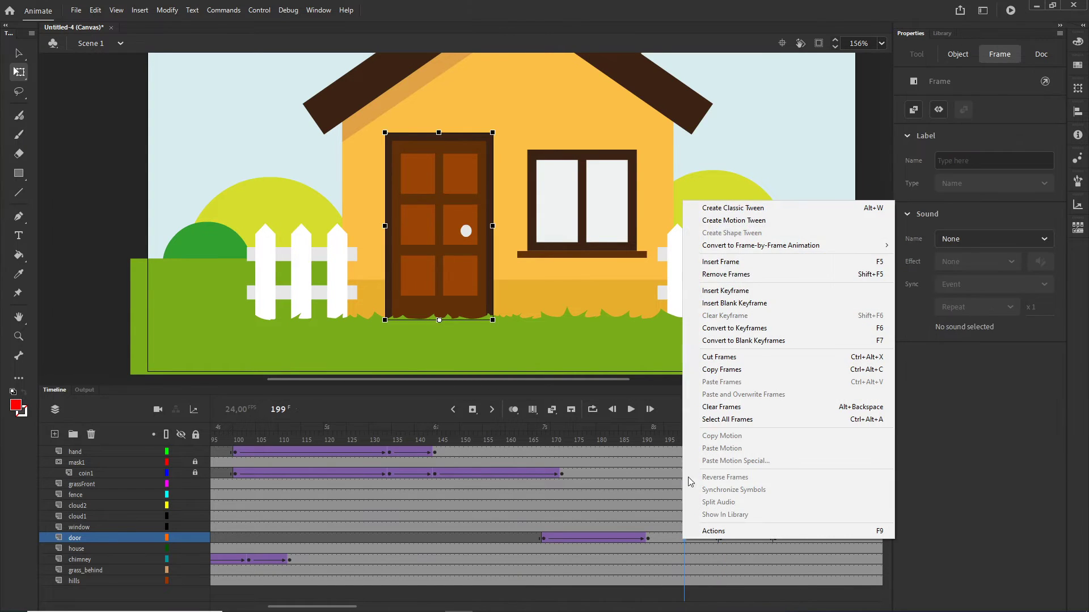
{"action": "left_click", "coordinate": [704, 205]}
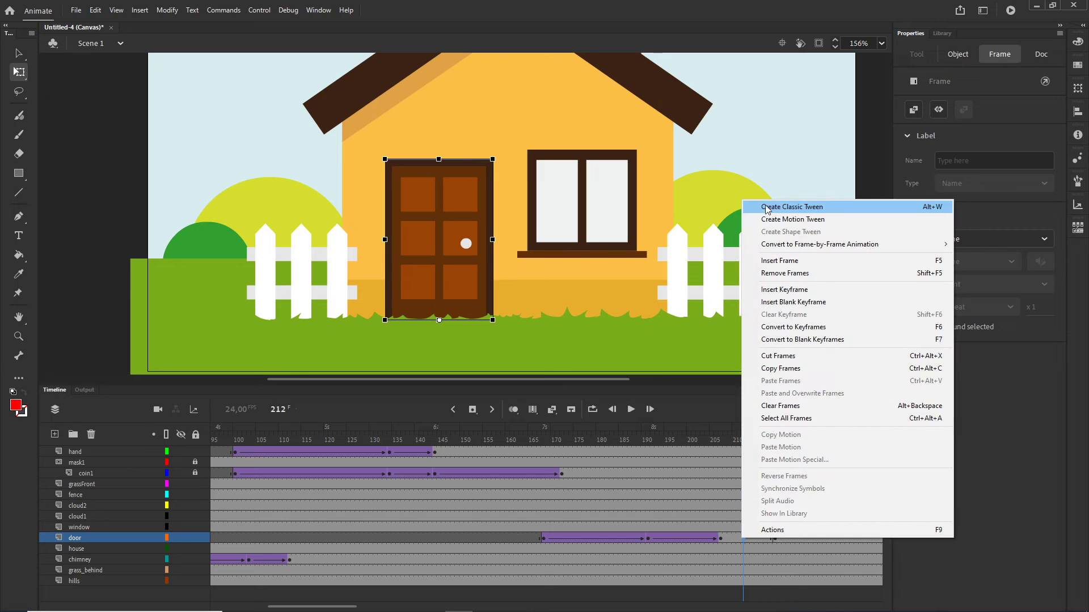
{"action": "left_click", "coordinate": [791, 207]}
{"action": "left_click", "coordinate": [598, 440]}
{"action": "left_click_drag", "start_coordinate": [579, 491], "coordinate": [777, 496]}
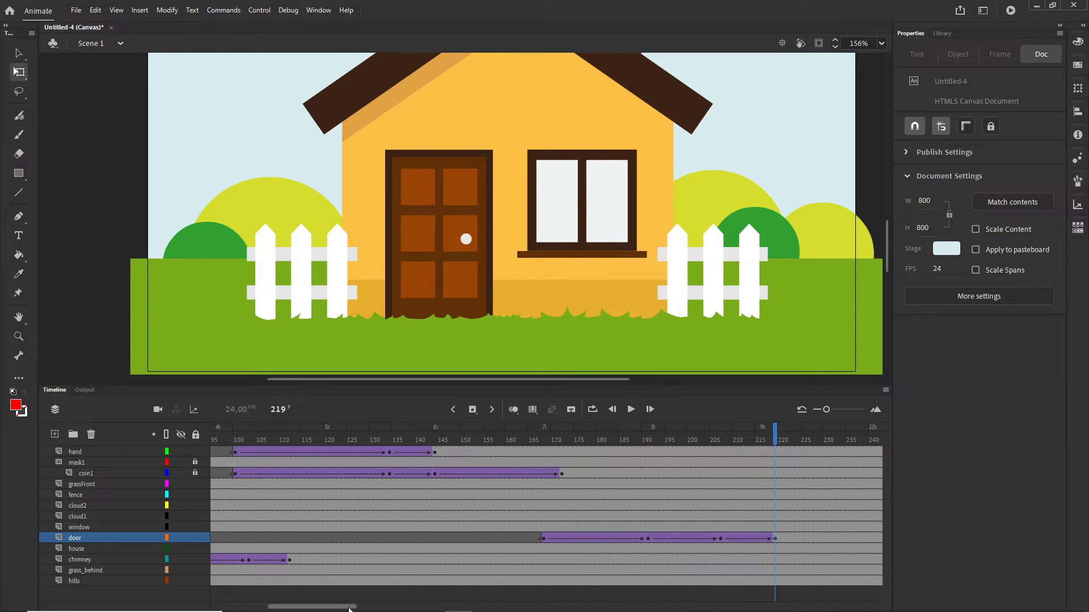
Apply Quad Ease-In-Out easing to the door layer's tweens across frames 168 to 207.
{"action": "left_click_drag", "start_coordinate": [368, 607], "coordinate": [392, 607]}
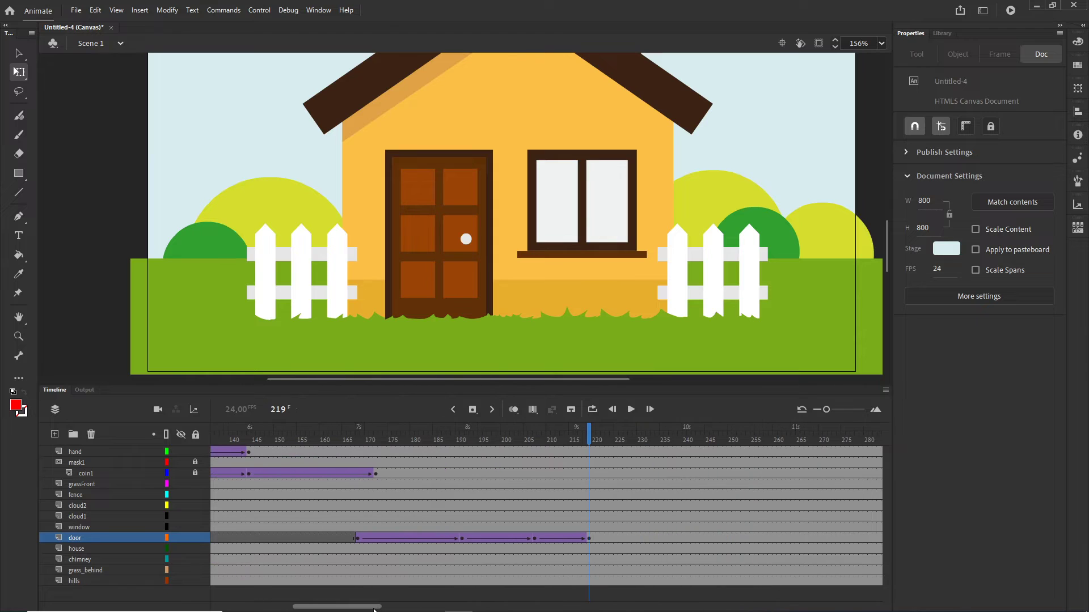
{"action": "left_click", "coordinate": [357, 544]}
{"action": "left_click", "coordinate": [464, 540], "text": "shift"}
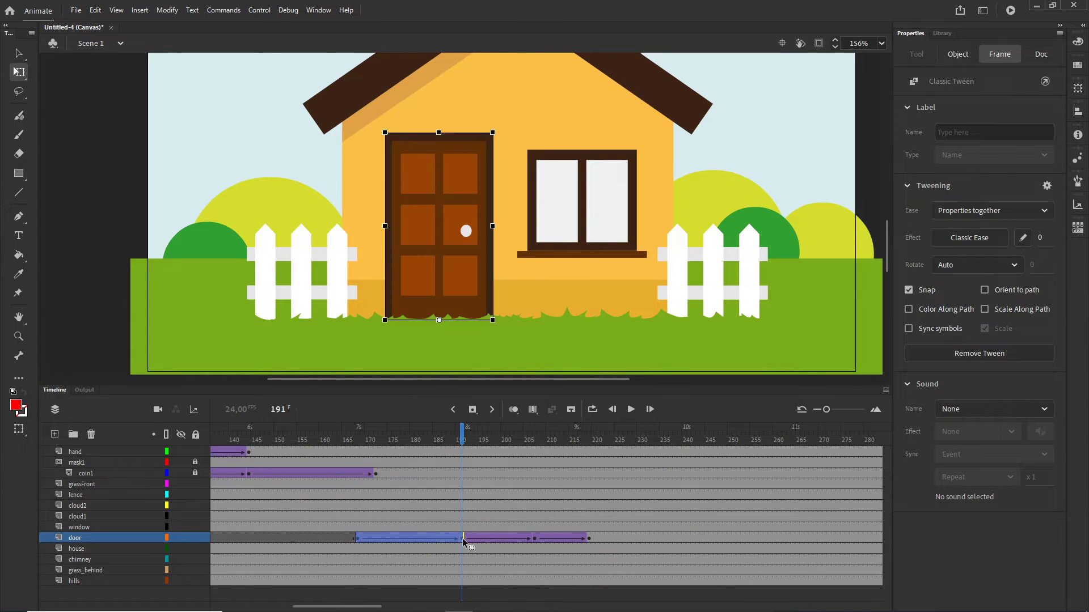
{"action": "left_click", "coordinate": [535, 539], "text": "shift"}
{"action": "left_click", "coordinate": [973, 239]}
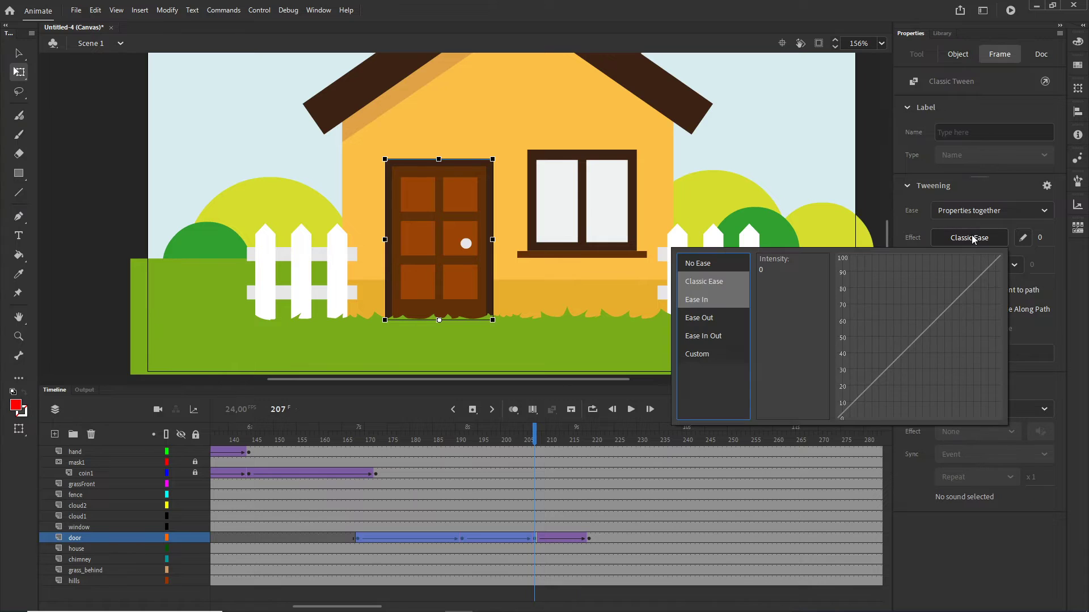
{"action": "left_click", "coordinate": [716, 338]}
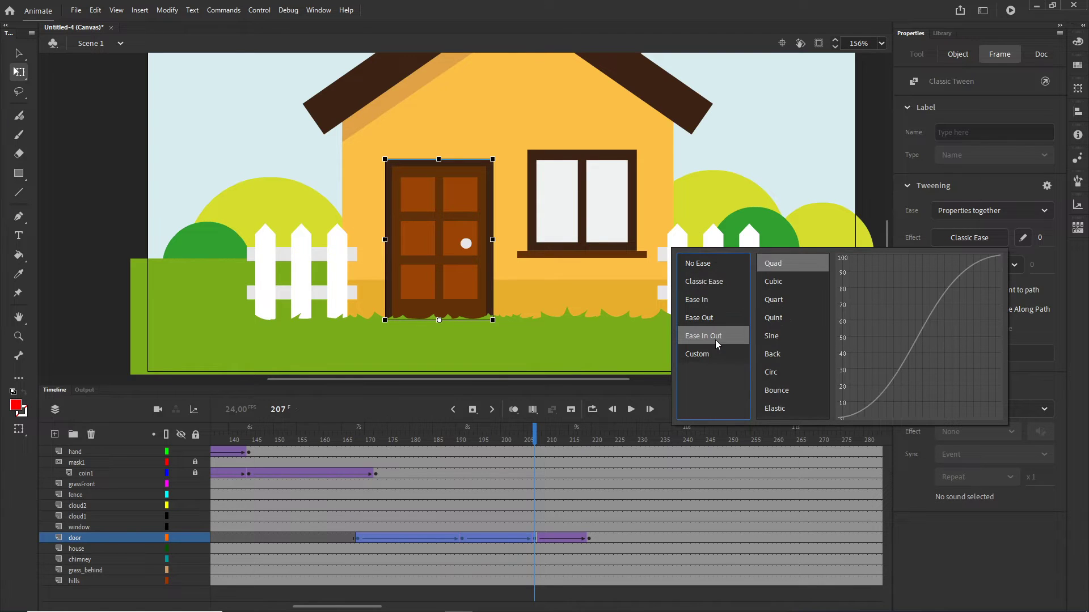
{"action": "double_click", "coordinate": [783, 263]}
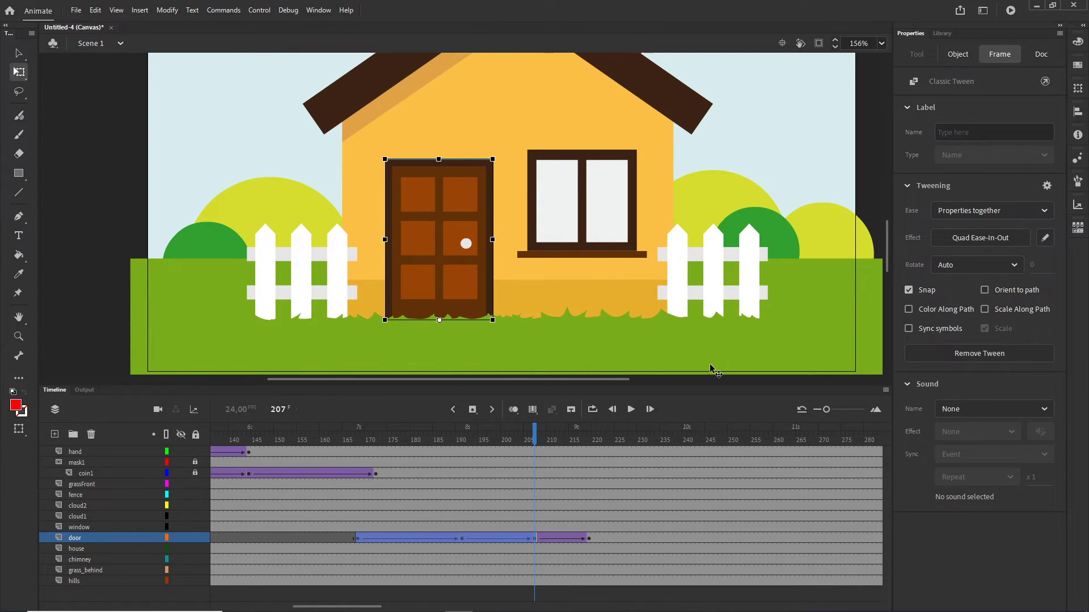
Test the movie in the browser, return to Animate and scrub through the door's stretch and settle frames.
{"action": "key", "text": "ctrl+Return"}
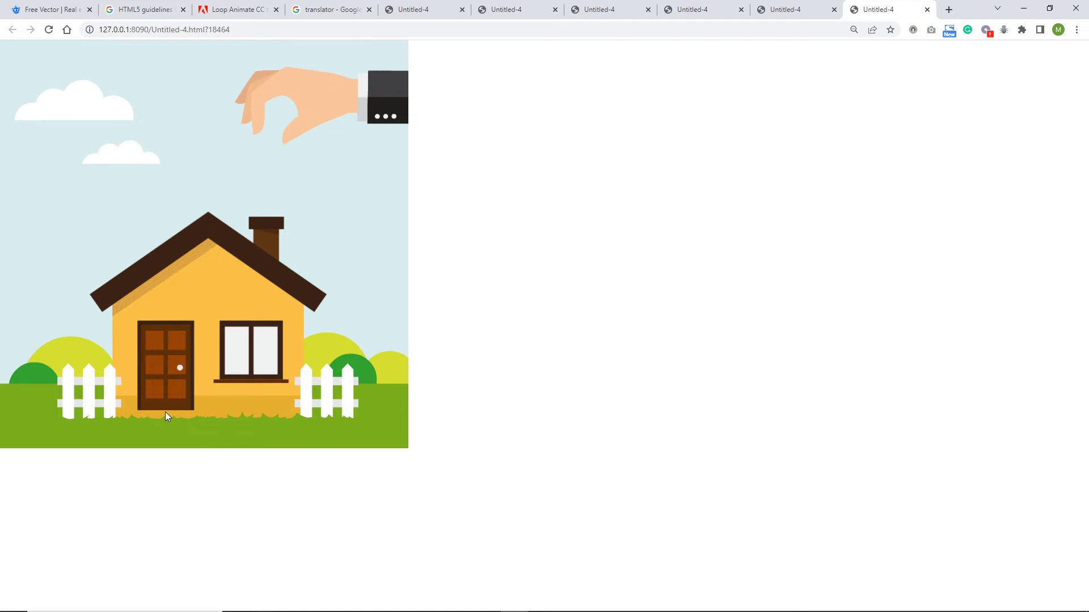
{"action": "mouse_move", "coordinate": [459, 608]}
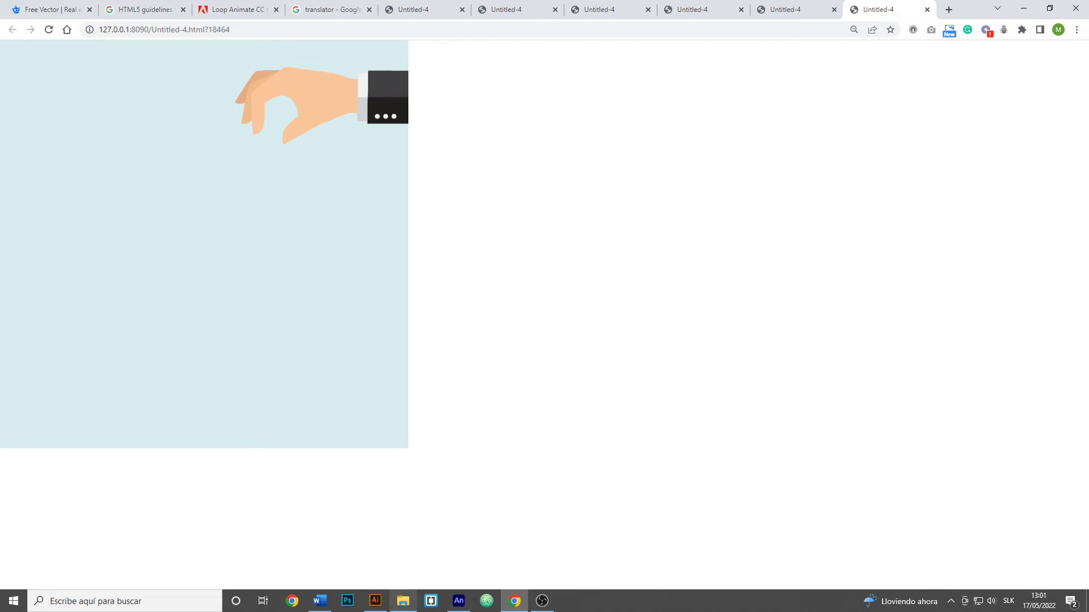
{"action": "left_click", "coordinate": [453, 601]}
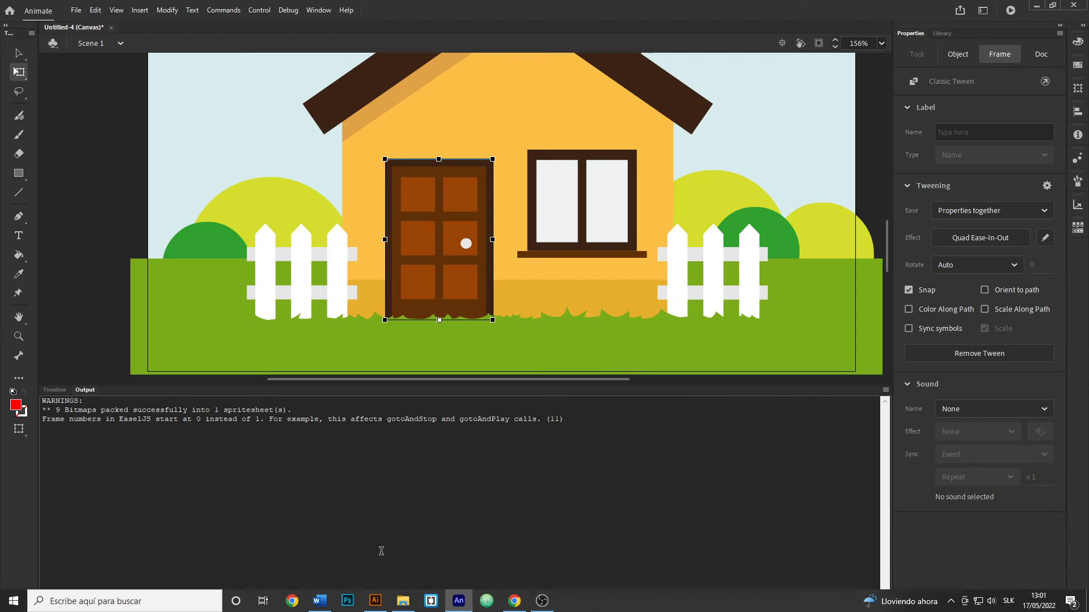
{"action": "left_click", "coordinate": [57, 391]}
{"action": "left_click_drag", "start_coordinate": [530, 433], "coordinate": [470, 469]}
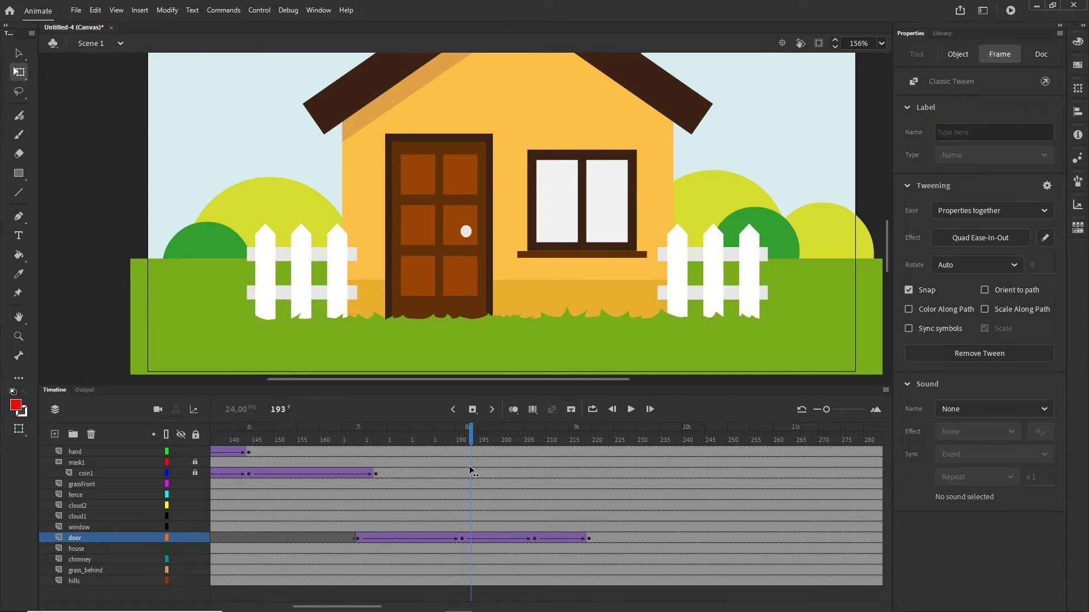
{"action": "left_click_drag", "start_coordinate": [471, 470], "coordinate": [546, 472]}
Test the movie in the browser again to check the door's base, and return to Animate's timeline.
{"action": "key", "text": "ctrl+Return"}
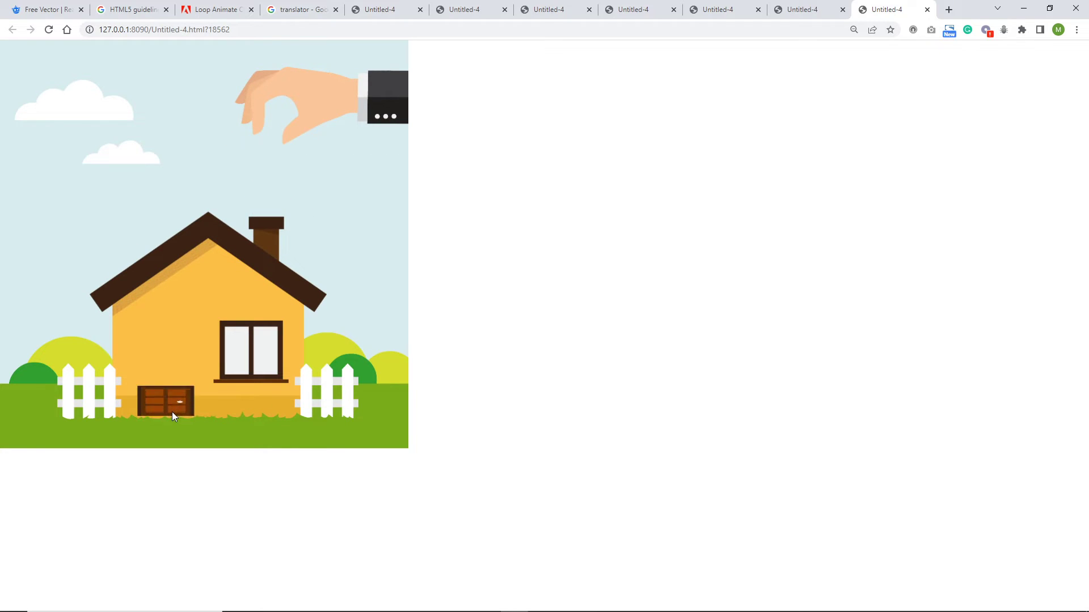
{"action": "mouse_move", "coordinate": [515, 601]}
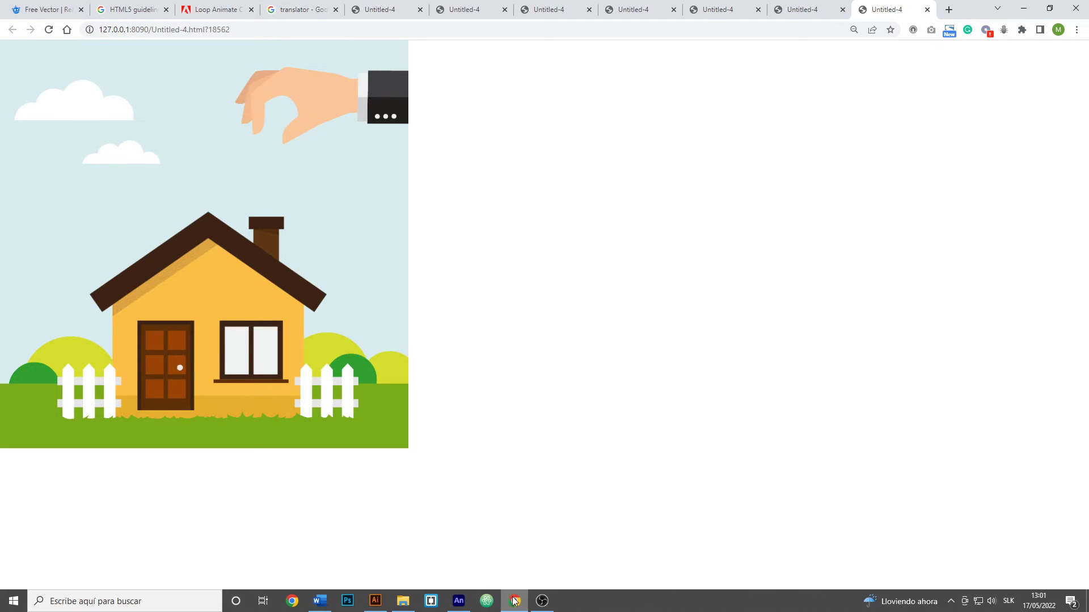
{"action": "left_click", "coordinate": [459, 601]}
{"action": "left_click", "coordinate": [52, 391]}
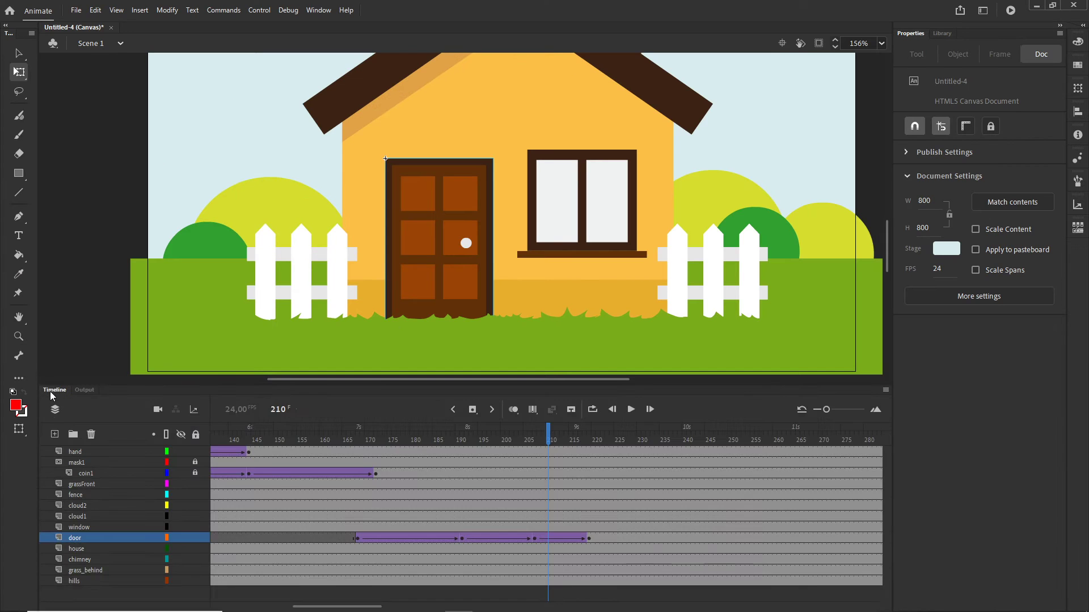
Open the door symbol at frame 191 and nudge the door group inside it down to Y 24.
{"action": "left_click", "coordinate": [463, 537]}
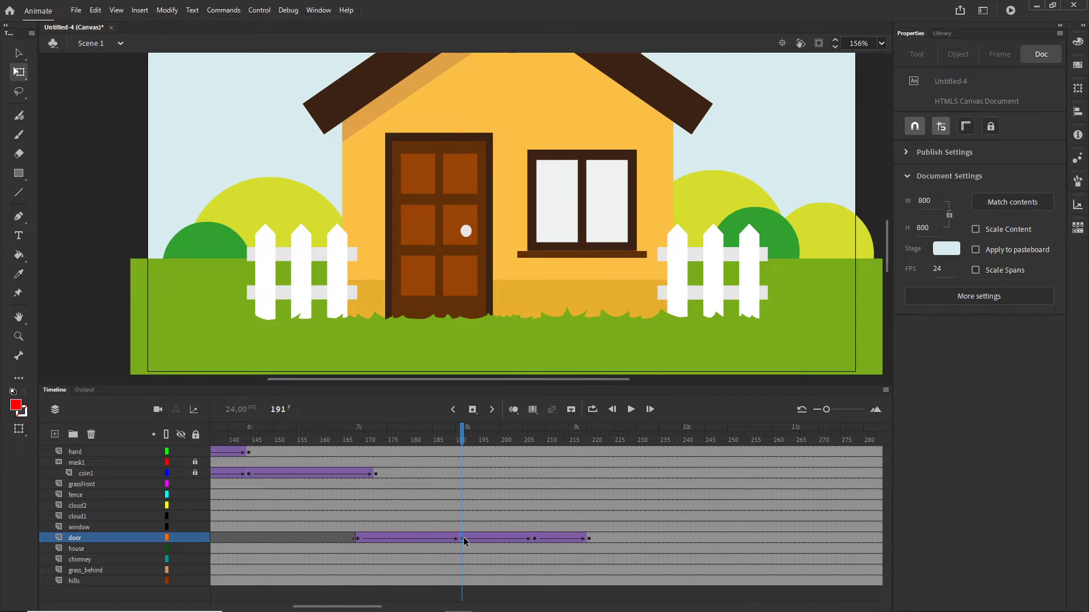
{"action": "double_click", "coordinate": [445, 213]}
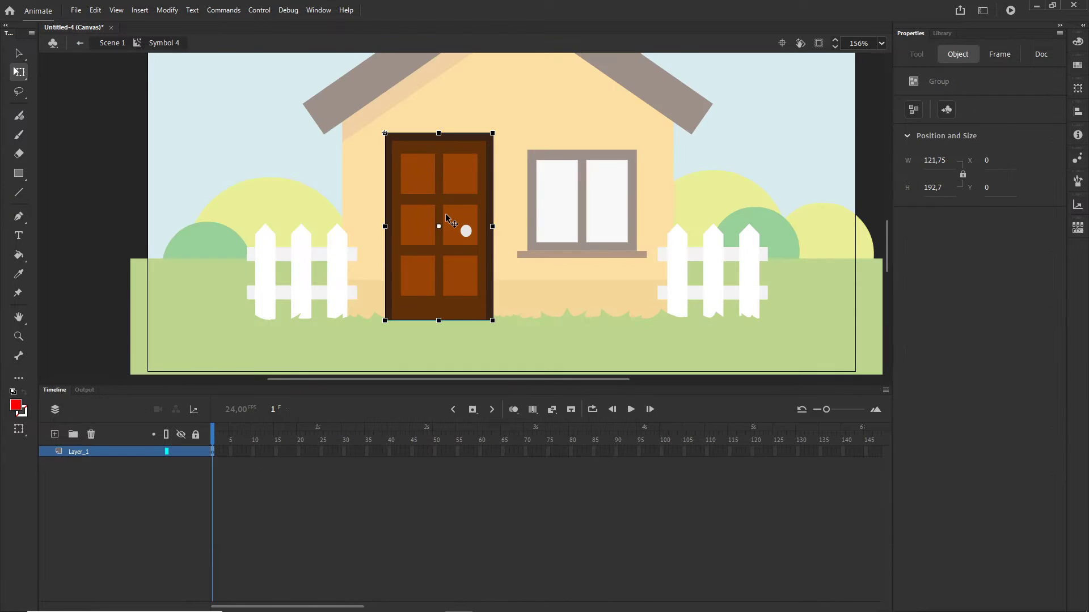
{"action": "left_click", "coordinate": [488, 500]}
{"action": "left_click", "coordinate": [450, 239]}
{"action": "key", "text": "shift+Down"}
{"action": "key", "text": "Down"}
{"action": "key", "text": "Down"}
{"action": "key", "text": "Down"}
{"action": "key", "text": "Down"}
{"action": "key", "text": "Down"}
{"action": "key", "text": "Down"}
{"action": "key", "text": "Down"}
{"action": "key", "text": "Down"}
{"action": "key", "text": "Down"}
{"action": "key", "text": "Down"}
{"action": "key", "text": "Down"}
{"action": "key", "text": "Down"}
{"action": "key", "text": "Down"}
{"action": "key", "text": "Down"}
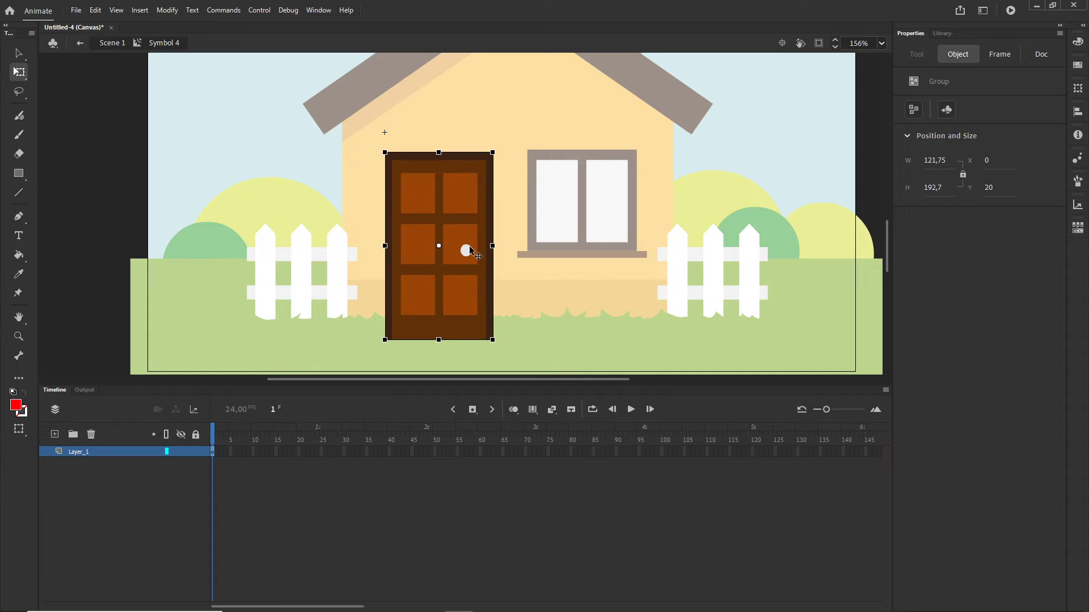
Test the movie in the browser, return to Animate and raise the door group inside the symbol to Y 14.
{"action": "key", "text": "ctrl+Return"}
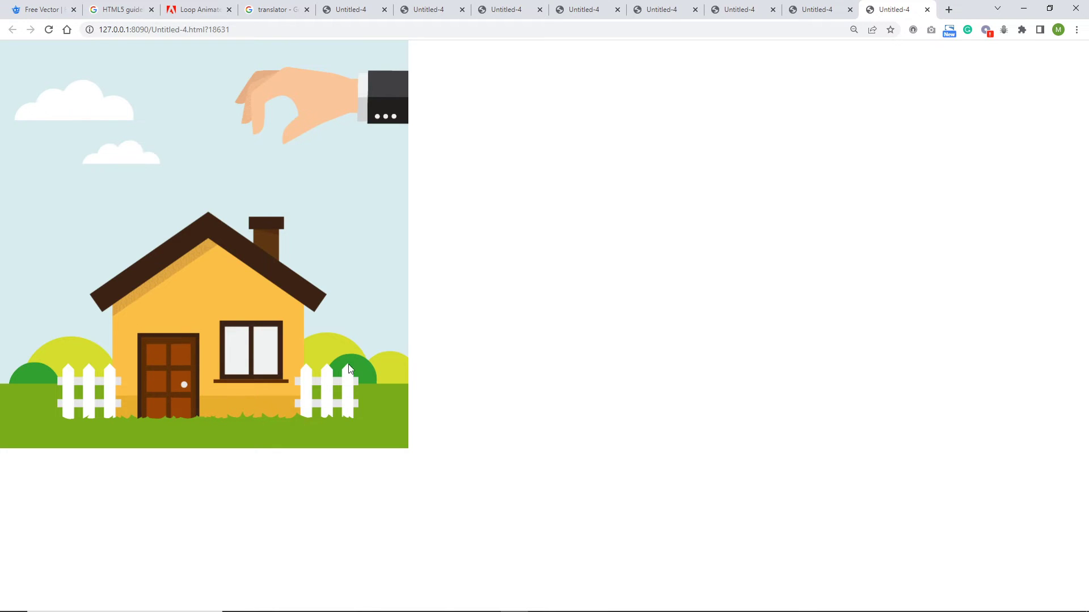
{"action": "left_click", "coordinate": [461, 601]}
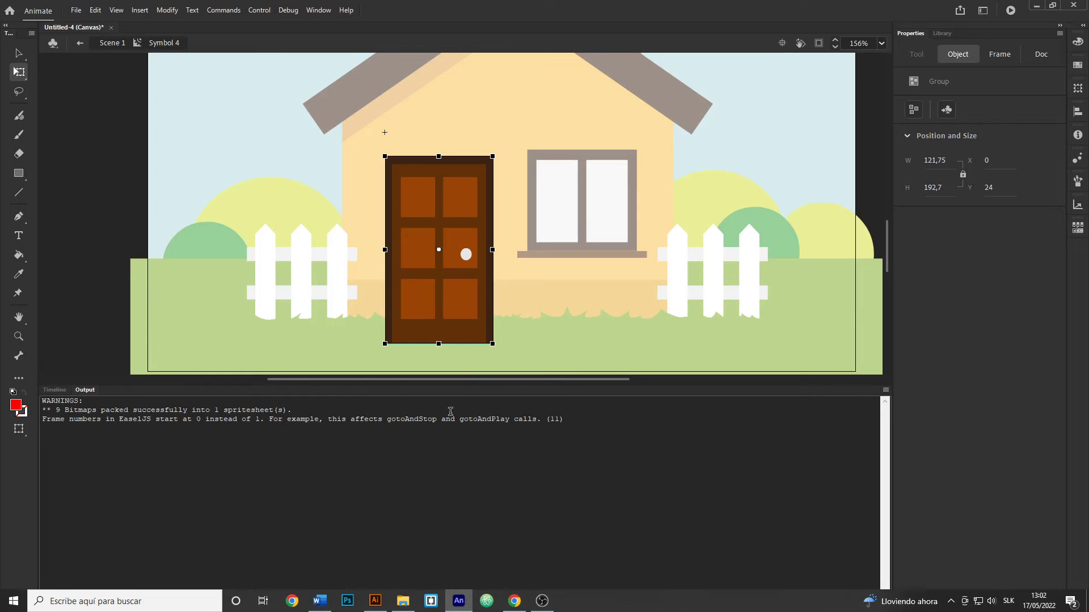
{"action": "key", "text": "shift+Up"}
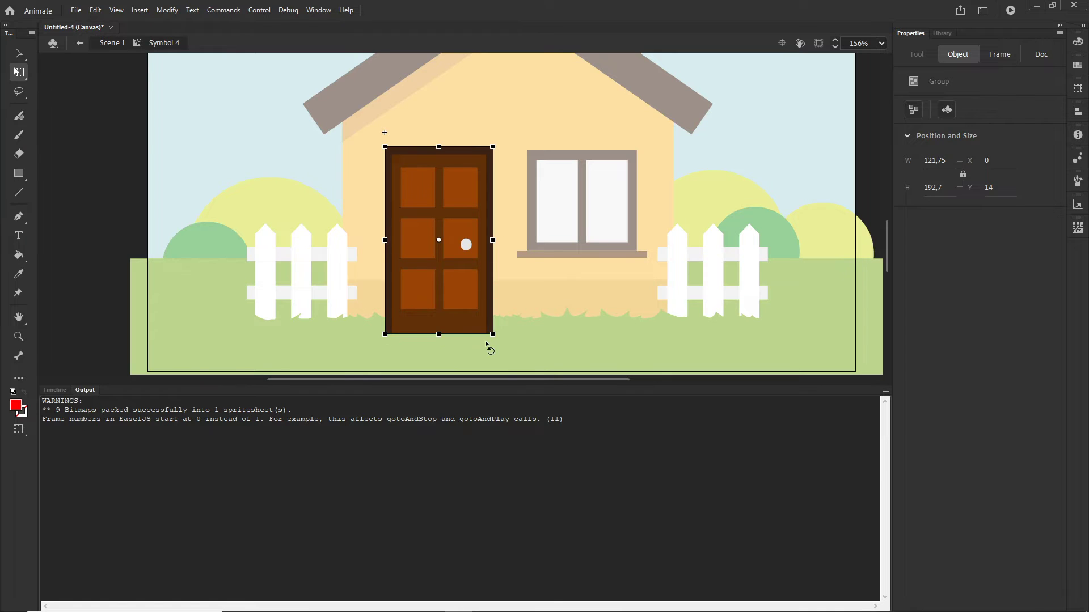
Test the movie in the browser, return to Animate's timeline and leave the door symbol for Scene 1.
{"action": "key", "text": "ctrl+Return"}
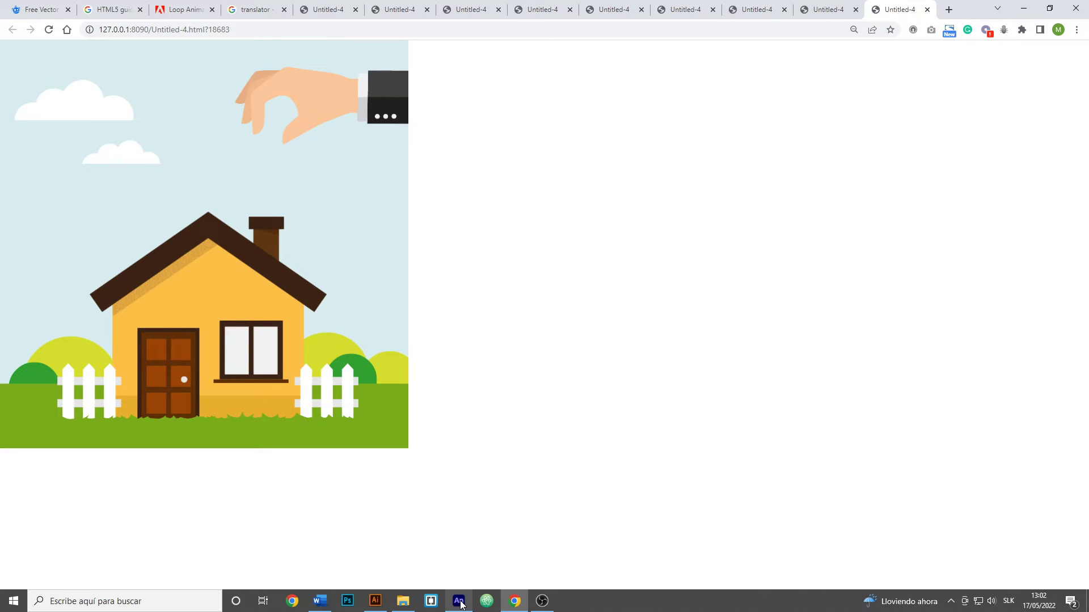
{"action": "left_click", "coordinate": [459, 601]}
{"action": "left_click", "coordinate": [55, 390]}
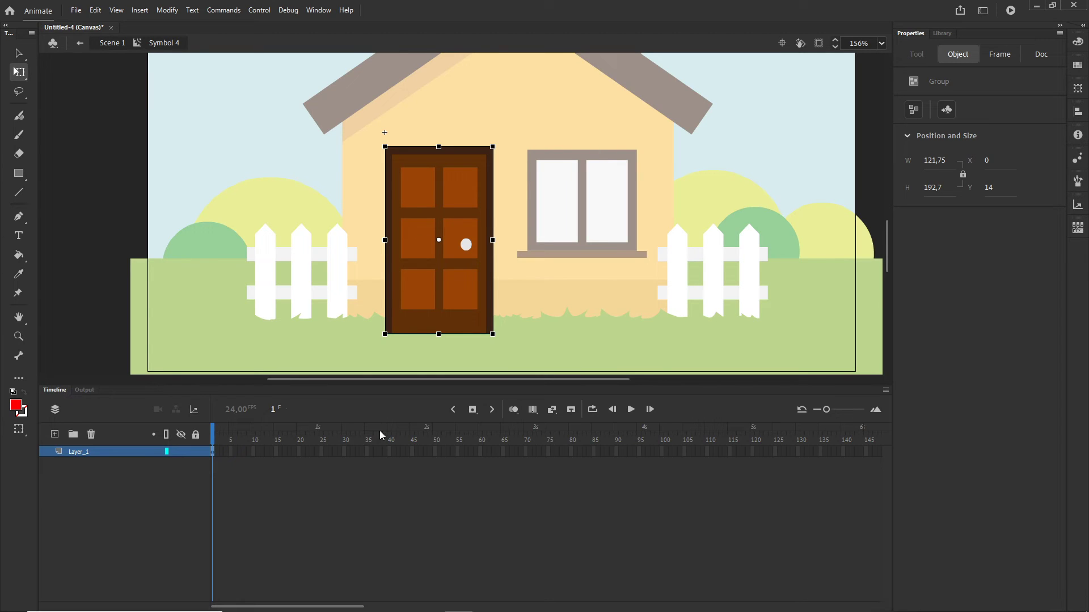
{"action": "left_click", "coordinate": [113, 43]}
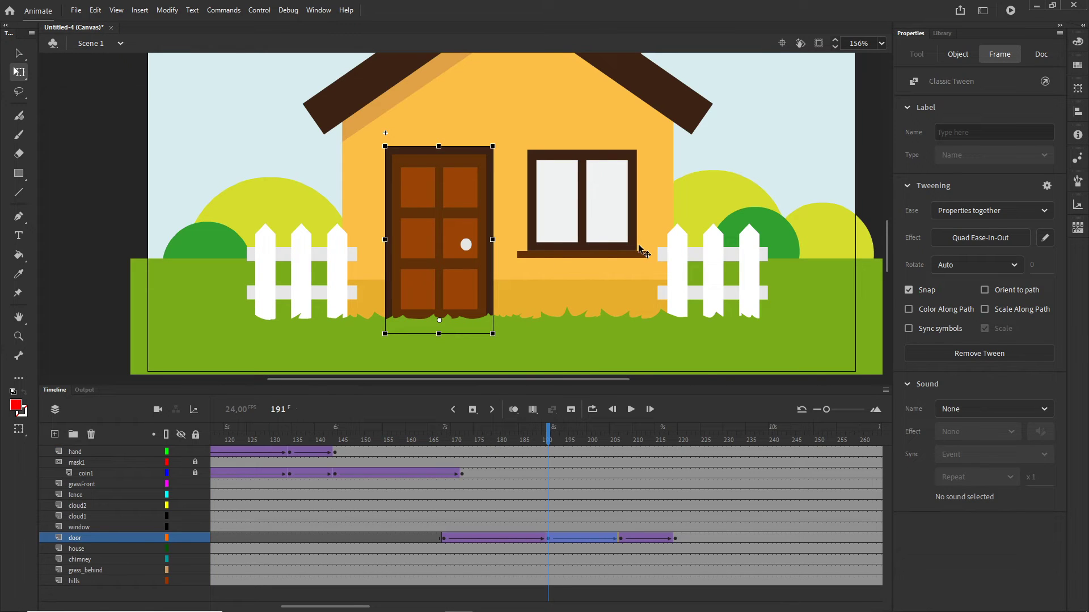
Move the window layer's starting keyframe from frame 1 to frame 150.
{"action": "left_click", "coordinate": [600, 220]}
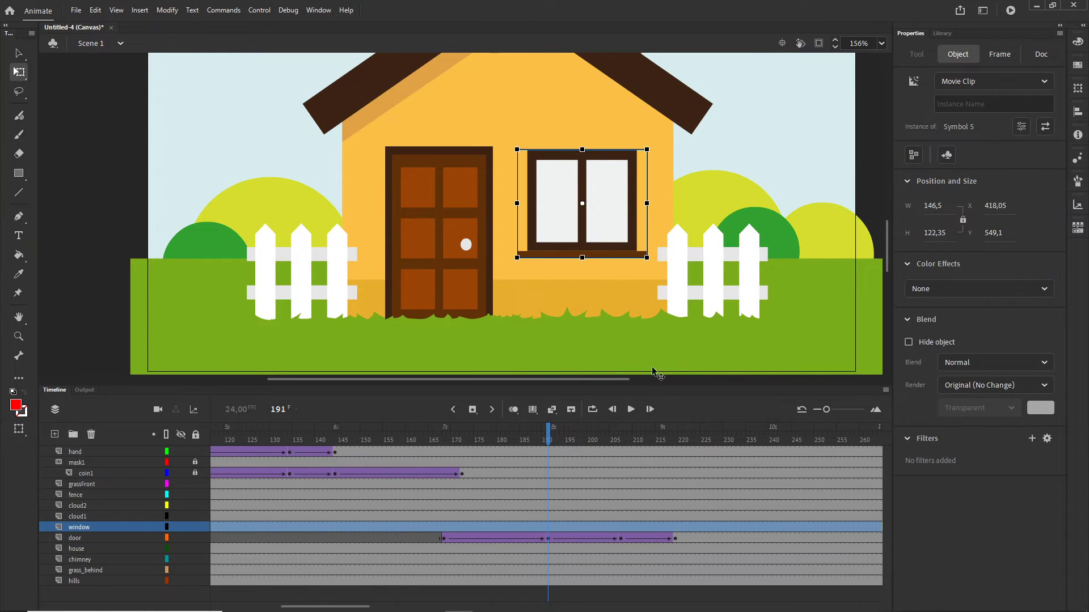
{"action": "left_click_drag", "start_coordinate": [366, 606], "coordinate": [295, 606]}
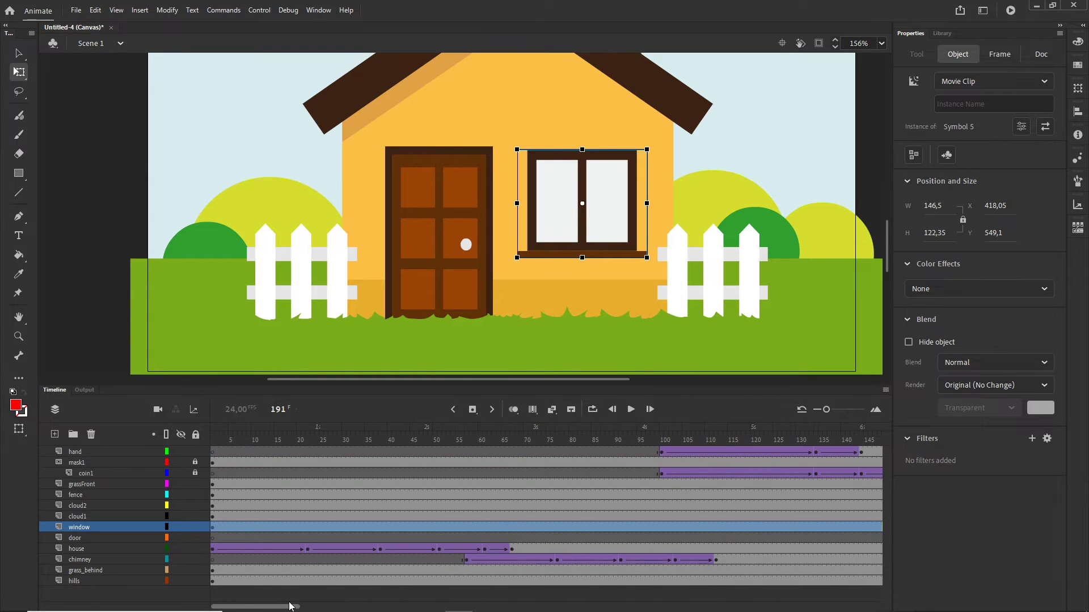
{"action": "left_click", "coordinate": [211, 525]}
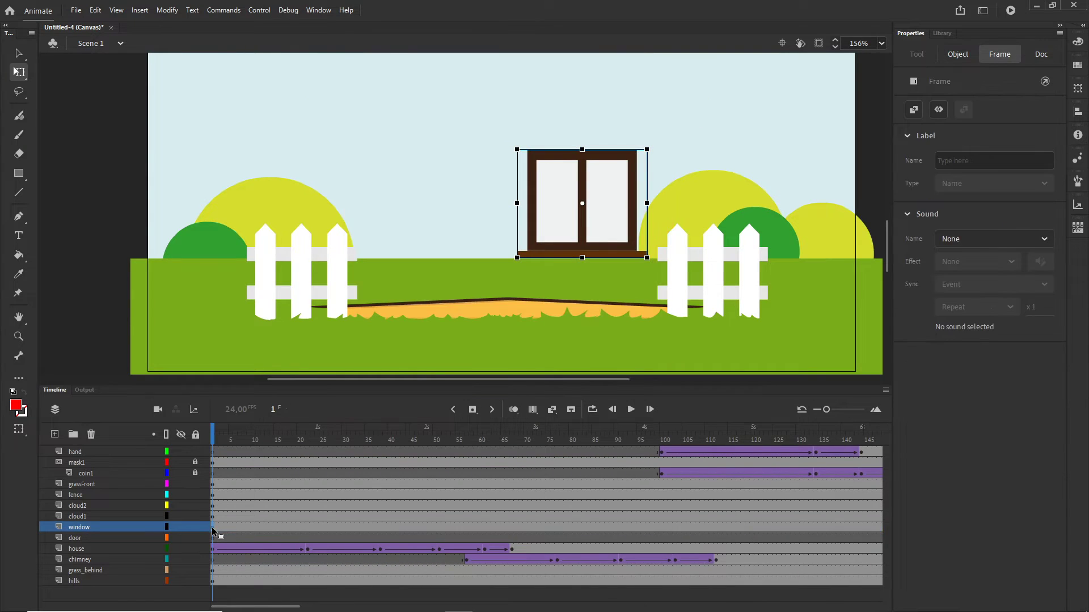
{"action": "mouse_move", "coordinate": [776, 531]}
{"action": "left_mouse_down"}
{"action": "mouse_move", "coordinate": [891, 523]}
{"action": "mouse_move", "coordinate": [794, 522]}
{"action": "left_mouse_up"}
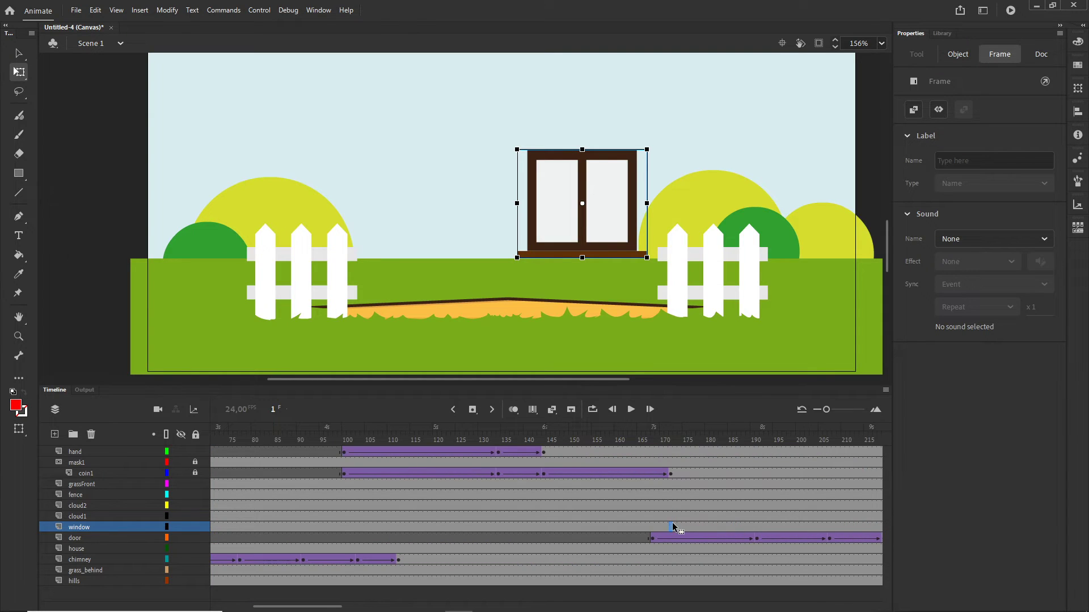
{"action": "left_click_drag", "start_coordinate": [570, 526], "coordinate": [571, 526]}
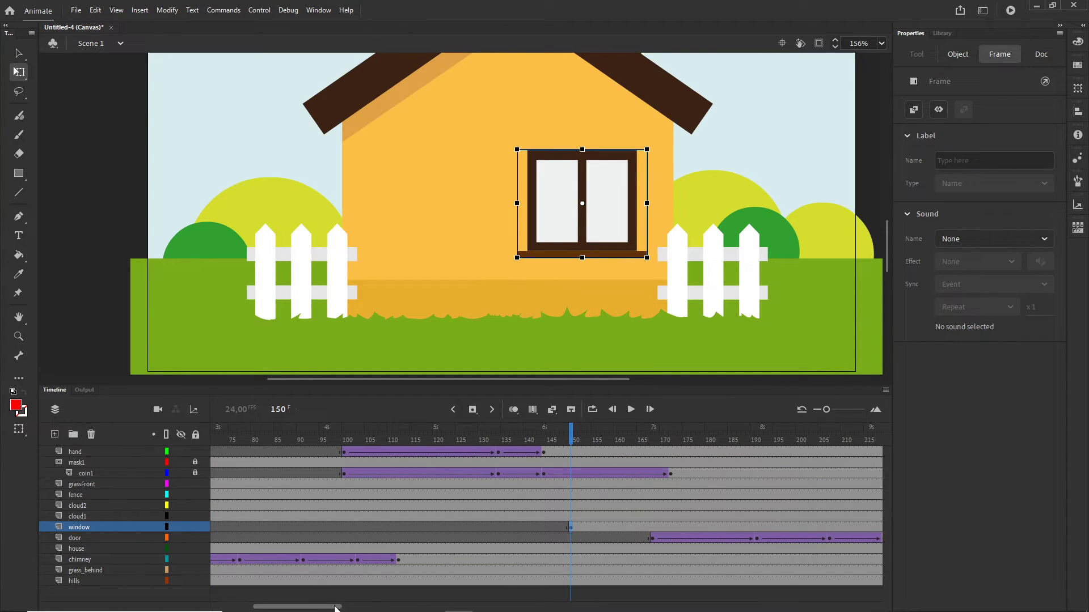
Add a window keyframe at frame 173 and shrink the window at frame 150 to about 20 × 17 px around its centre.
{"action": "left_click_drag", "start_coordinate": [337, 607], "coordinate": [362, 607]}
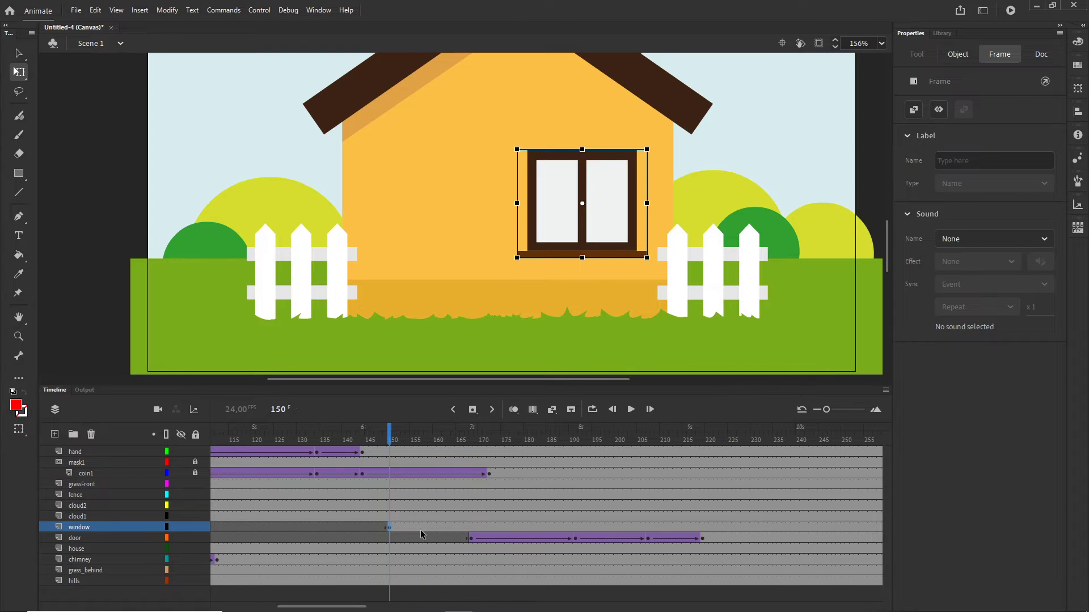
{"action": "left_click", "coordinate": [491, 525]}
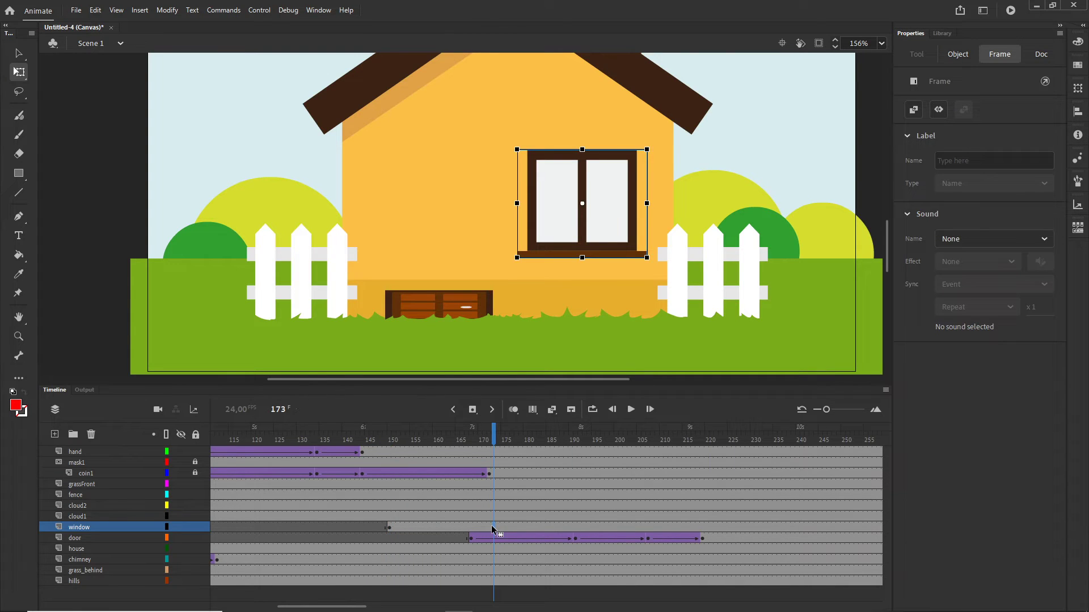
{"action": "left_click", "coordinate": [390, 527]}
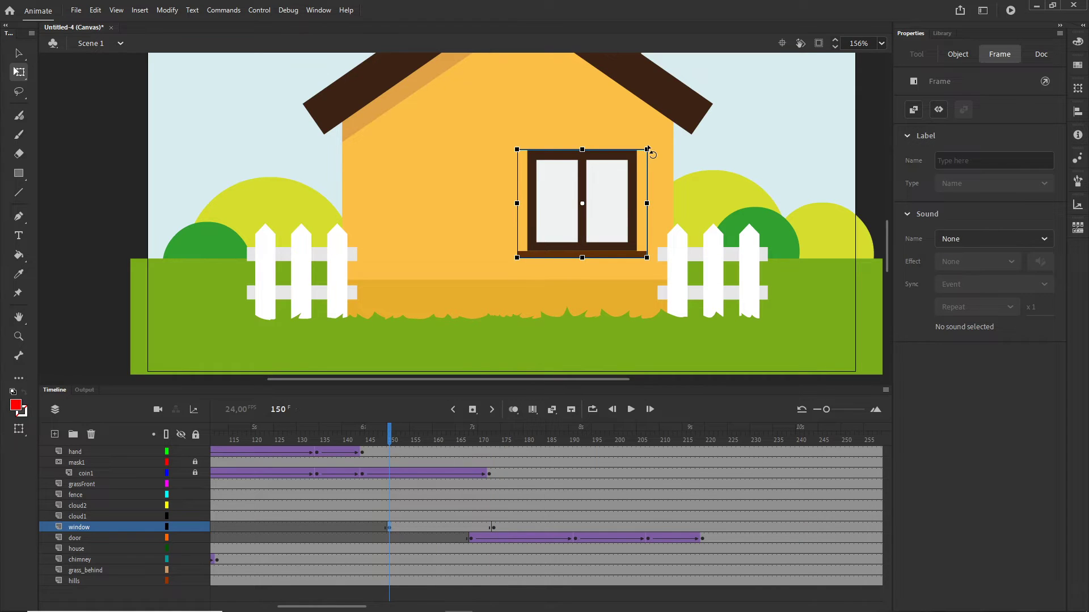
{"action": "left_click_drag", "start_coordinate": [647, 148], "coordinate": [593, 194]}
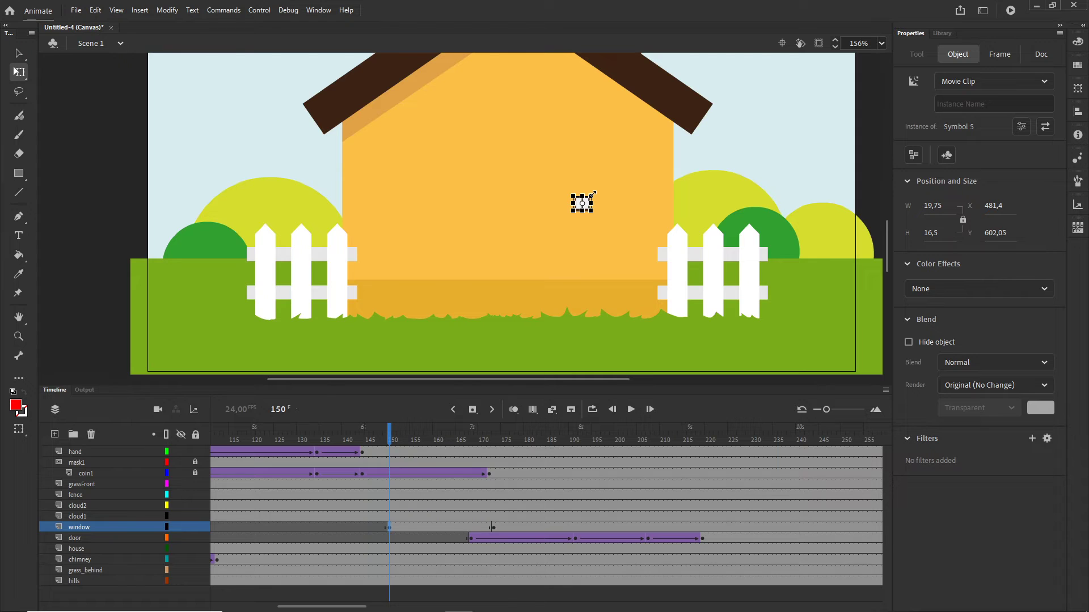
Create a classic tween between the window keyframes at frames 150 and 173.
{"action": "left_click", "coordinate": [448, 528]}
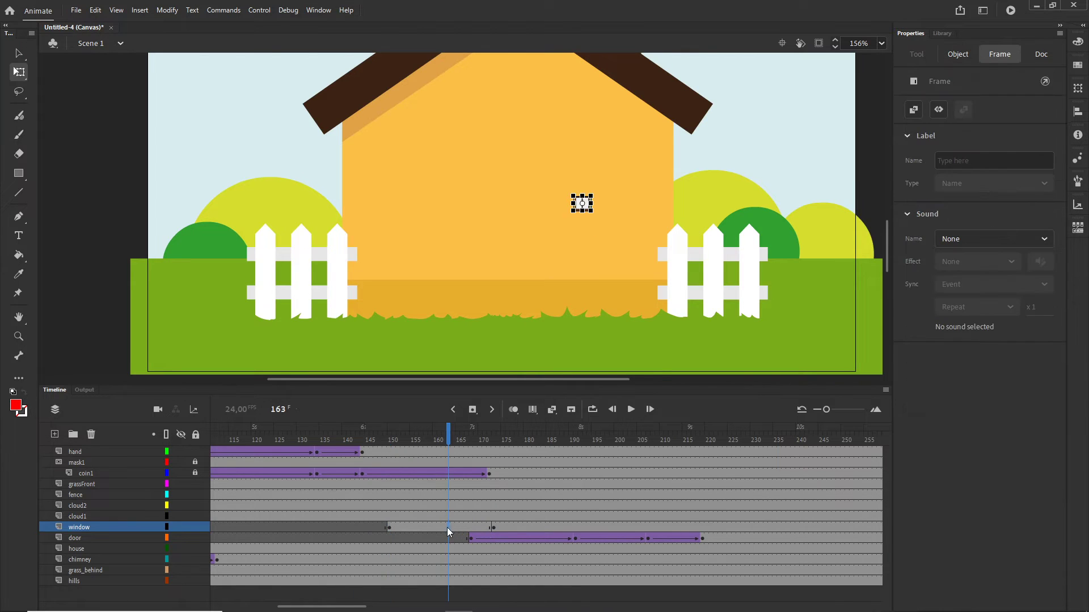
{"action": "right_click", "coordinate": [447, 529]}
{"action": "left_click", "coordinate": [493, 196]}
{"action": "mouse_move", "coordinate": [447, 477]}
{"action": "left_mouse_down"}
{"action": "mouse_move", "coordinate": [394, 477]}
{"action": "mouse_move", "coordinate": [466, 477]}
{"action": "left_mouse_up"}
Add a window keyframe at frame 188 and enlarge the window slightly at frame 173 for the overshoot.
{"action": "left_click", "coordinate": [493, 528]}
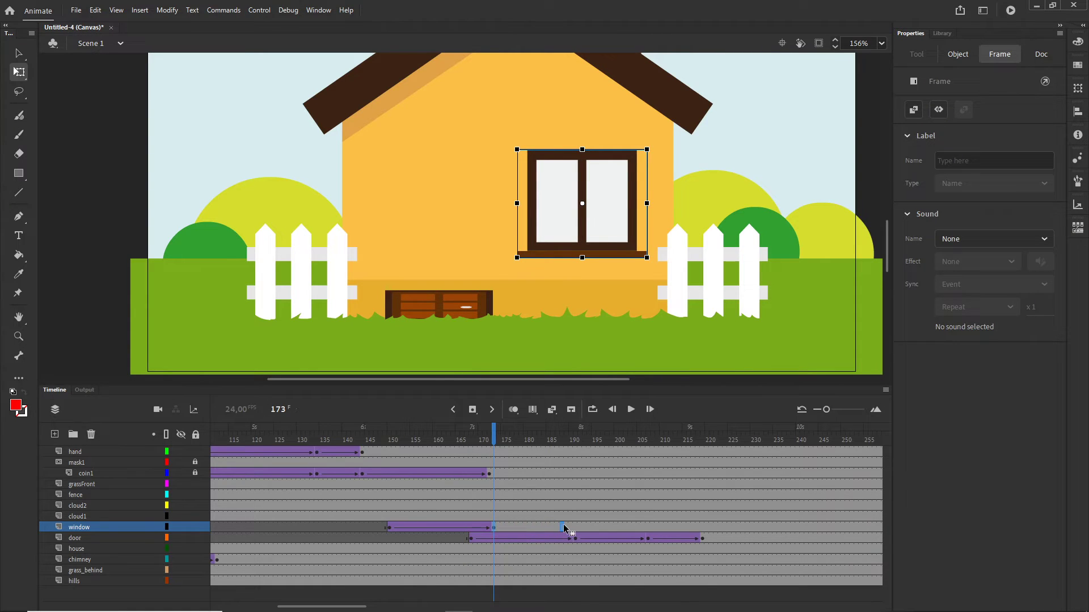
{"action": "left_click", "coordinate": [561, 527]}
{"action": "left_click", "coordinate": [493, 528]}
{"action": "left_click_drag", "start_coordinate": [647, 148], "coordinate": [663, 136]}
Add a window keyframe at frame 200 and shrink the window slightly at frame 188.
{"action": "left_click", "coordinate": [562, 528]}
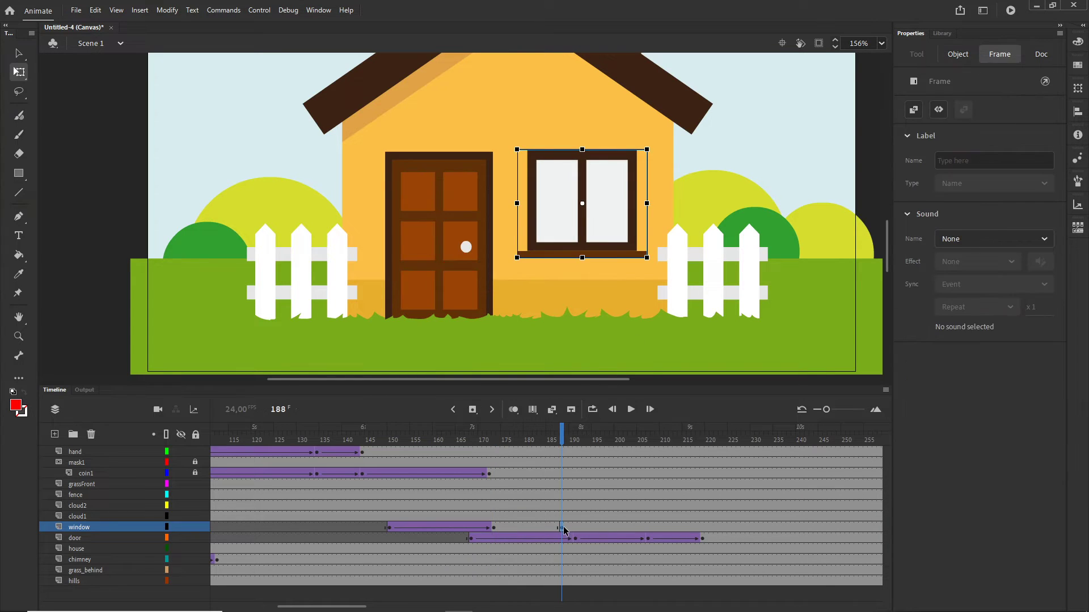
{"action": "left_click_drag", "start_coordinate": [624, 525], "coordinate": [615, 527]}
{"action": "left_click_drag", "start_coordinate": [645, 151], "coordinate": [636, 158]}
Add a window keyframe at frame 209 and go back to the keyframe at frame 200.
{"action": "left_click", "coordinate": [616, 527]}
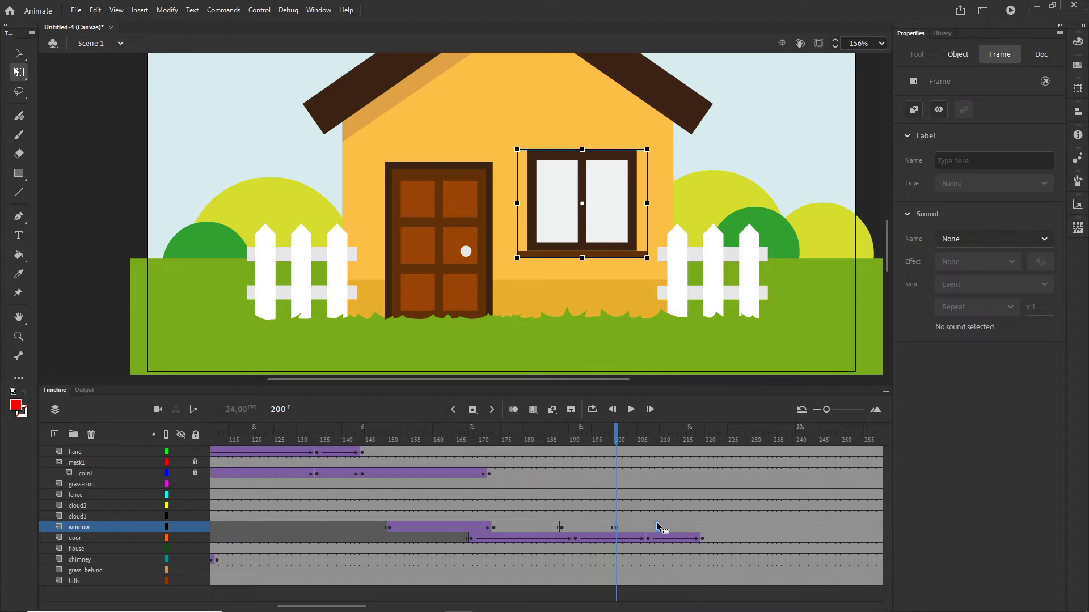
{"action": "left_click", "coordinate": [657, 527]}
{"action": "left_click", "coordinate": [617, 527]}
{"action": "left_click_drag", "start_coordinate": [649, 148], "coordinate": [658, 142]}
{"action": "key", "text": "ctrl+z"}
{"action": "key", "text": "ctrl+y"}
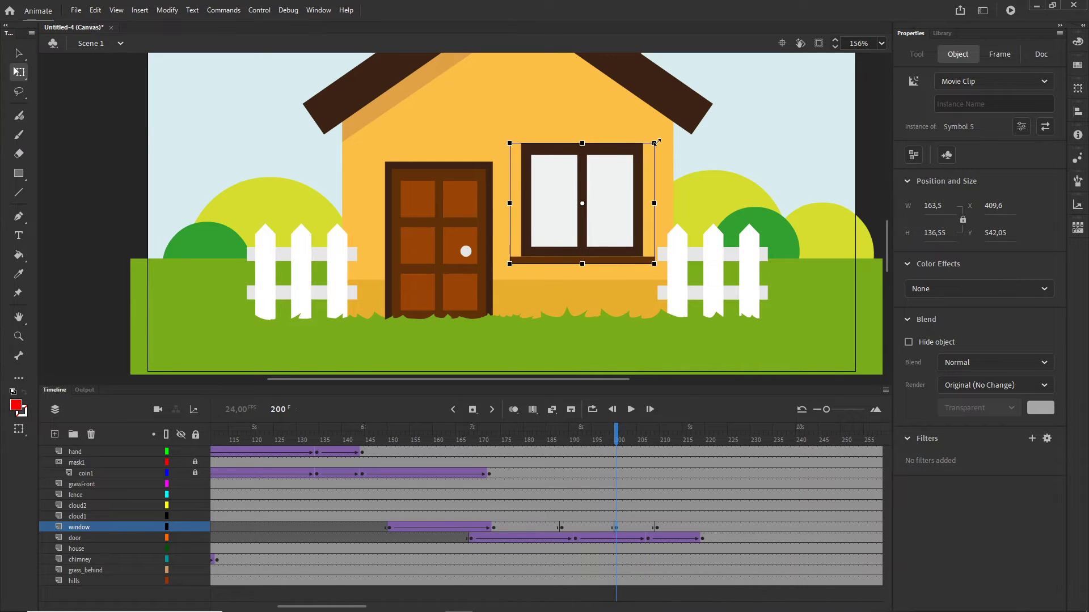
{"action": "key", "text": "ctrl+z"}
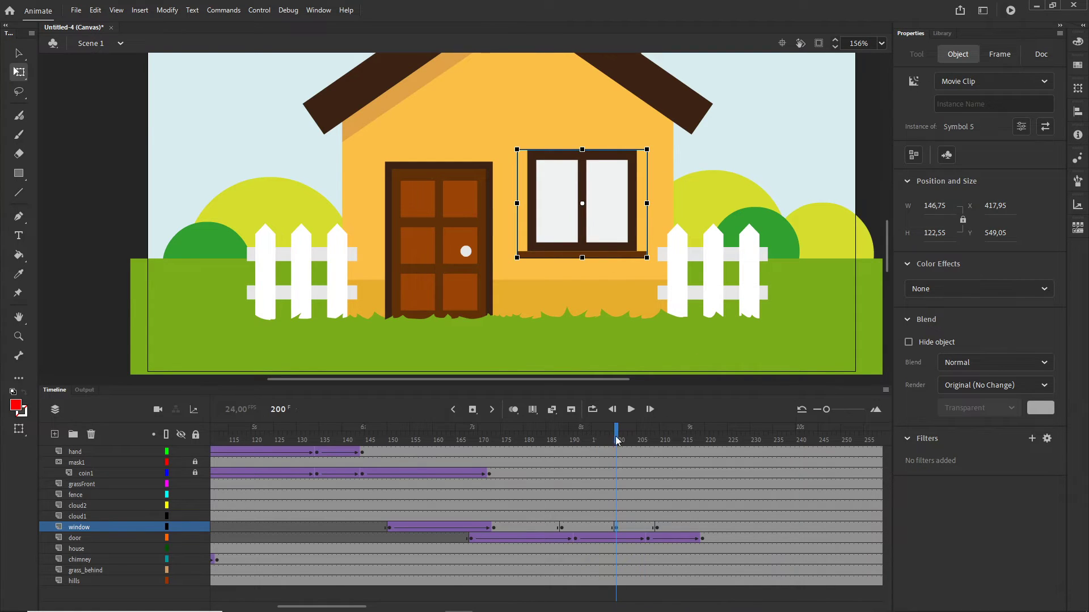
Enlarge the window at frame 200 to about 161 × 135 px around its centre.
{"action": "mouse_move", "coordinate": [617, 442]}
{"action": "left_mouse_down"}
{"action": "mouse_move", "coordinate": [645, 441]}
{"action": "mouse_move", "coordinate": [617, 442]}
{"action": "left_mouse_up"}
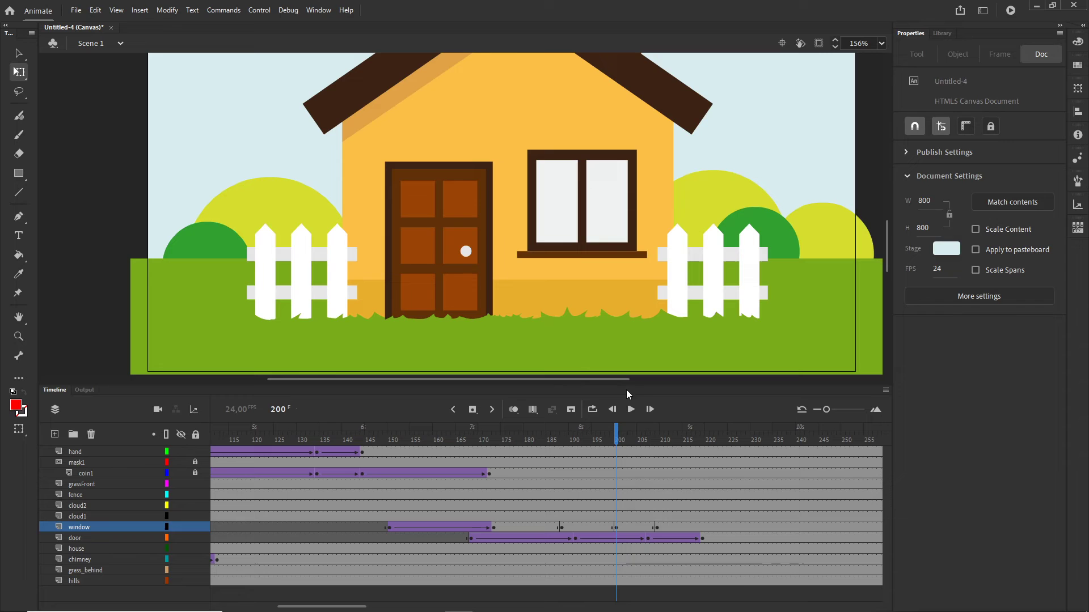
{"action": "left_click", "coordinate": [609, 219]}
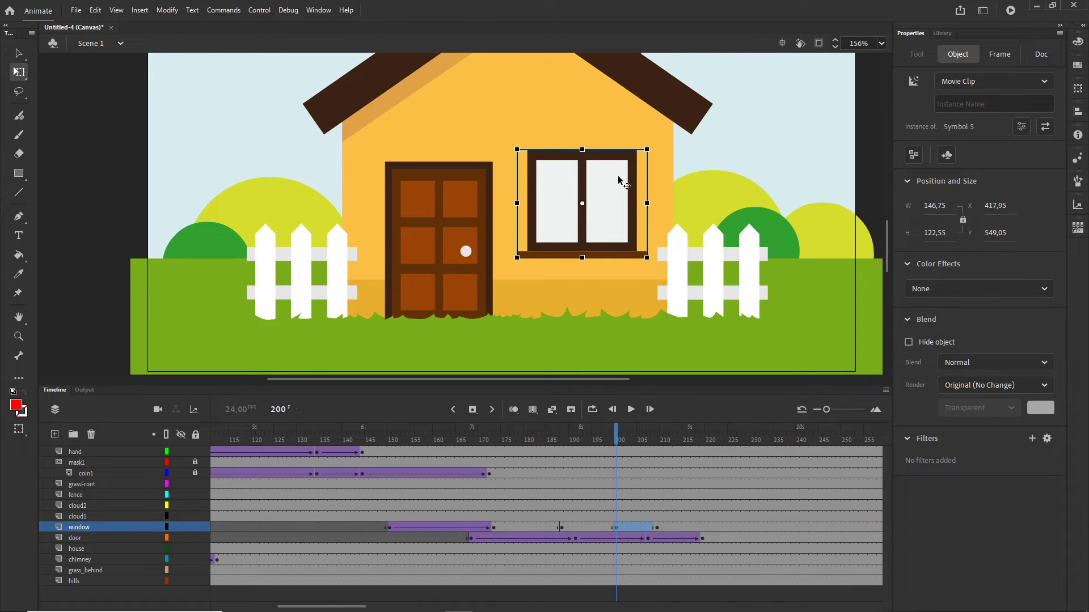
{"action": "scroll", "coordinate": [624, 181], "scroll_direction": "up", "scroll_amount": 4}
{"action": "left_click_drag", "start_coordinate": [676, 124], "coordinate": [689, 112]}
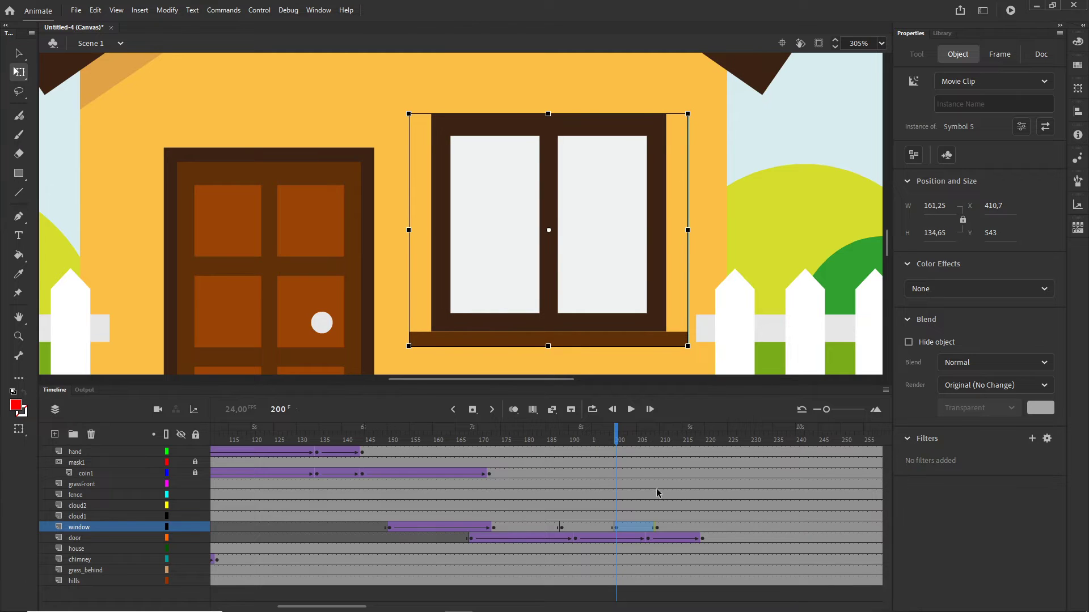
Create classic tweens across the window layer's remaining keyframe spans between frames 173 and 209.
{"action": "left_click", "coordinate": [635, 529]}
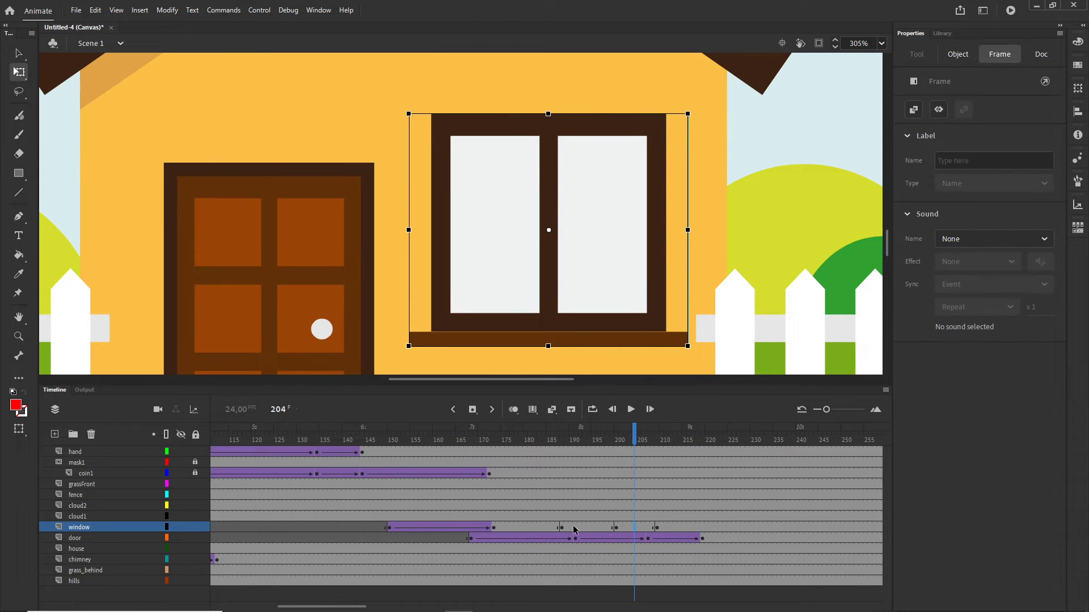
{"action": "left_click", "coordinate": [527, 528]}
{"action": "right_click", "coordinate": [529, 528]}
{"action": "left_click", "coordinate": [597, 196]}
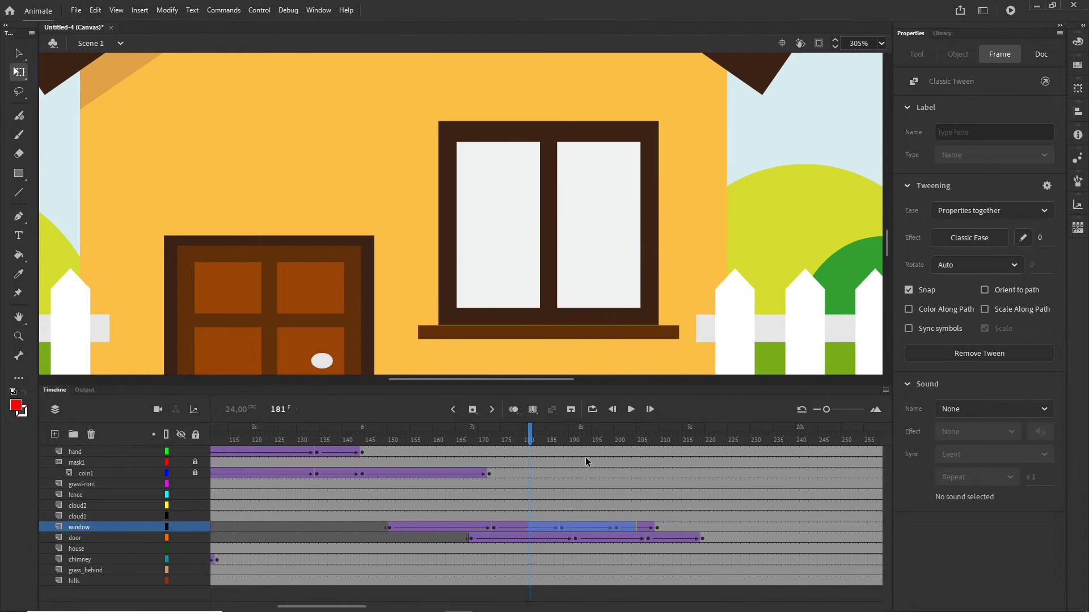
Apply the Quad Ease In Out effect to all the window's tweens from frame 150 onward.
{"action": "left_click", "coordinate": [389, 529]}
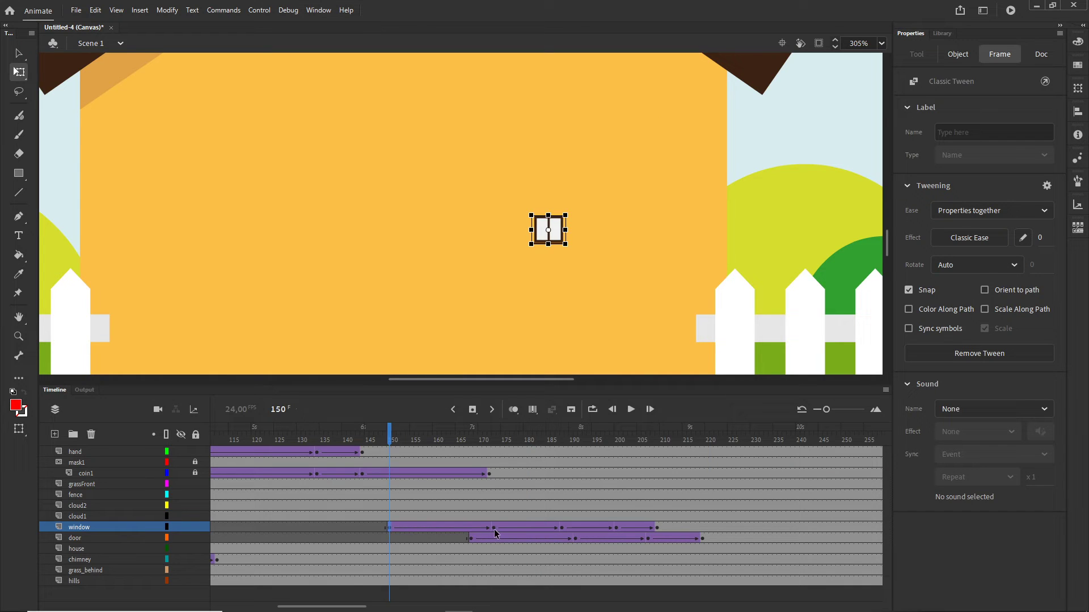
{"action": "left_click", "coordinate": [495, 533], "text": "shift"}
{"action": "left_click", "coordinate": [561, 528], "text": "shift"}
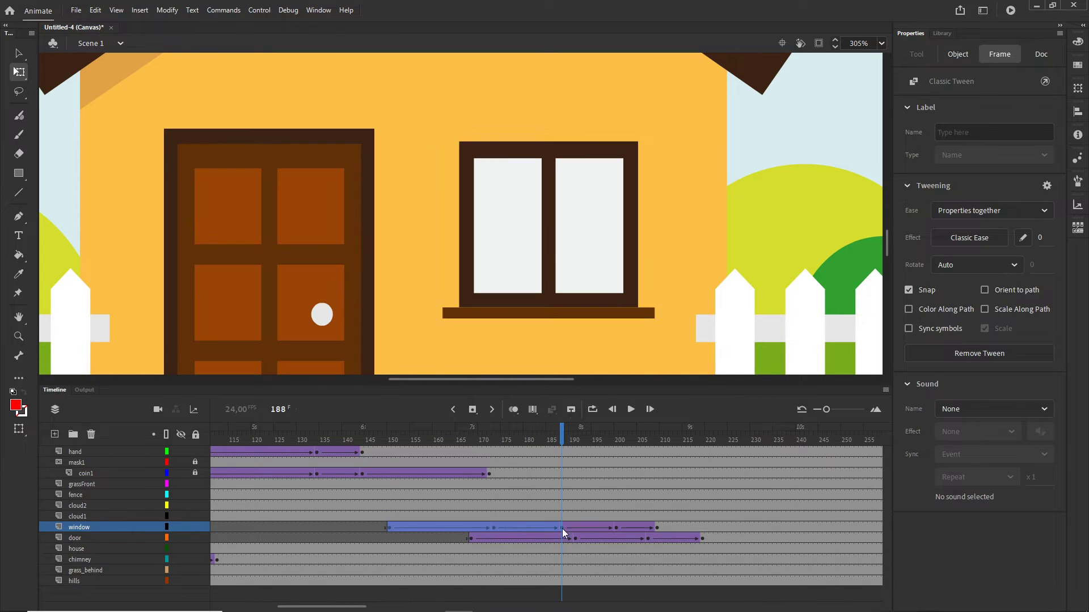
{"action": "left_click", "coordinate": [617, 527], "text": "shift"}
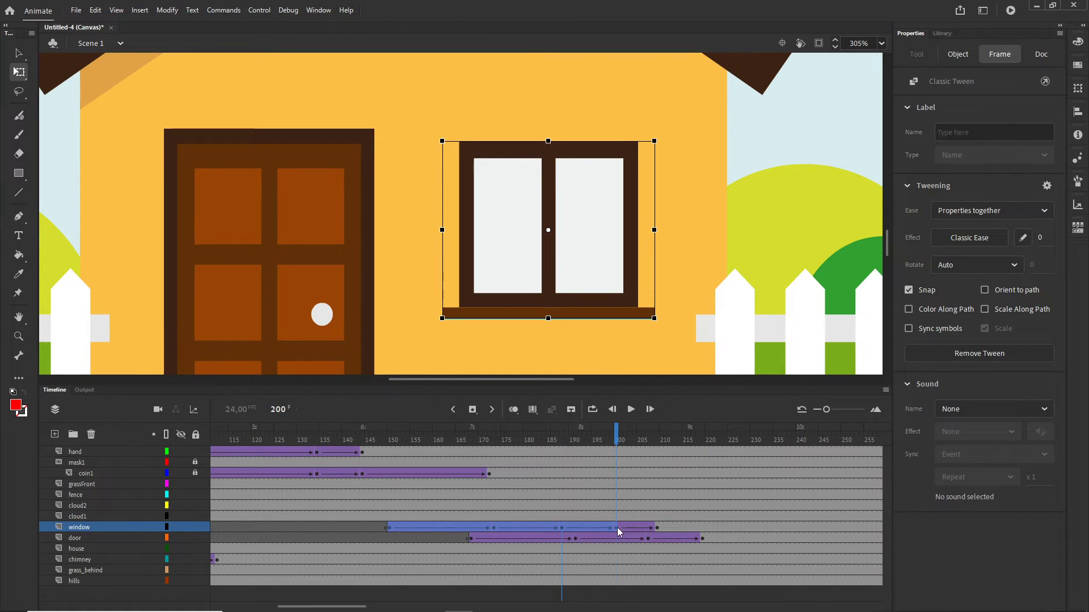
{"action": "left_click", "coordinate": [971, 239]}
{"action": "left_click", "coordinate": [709, 337]}
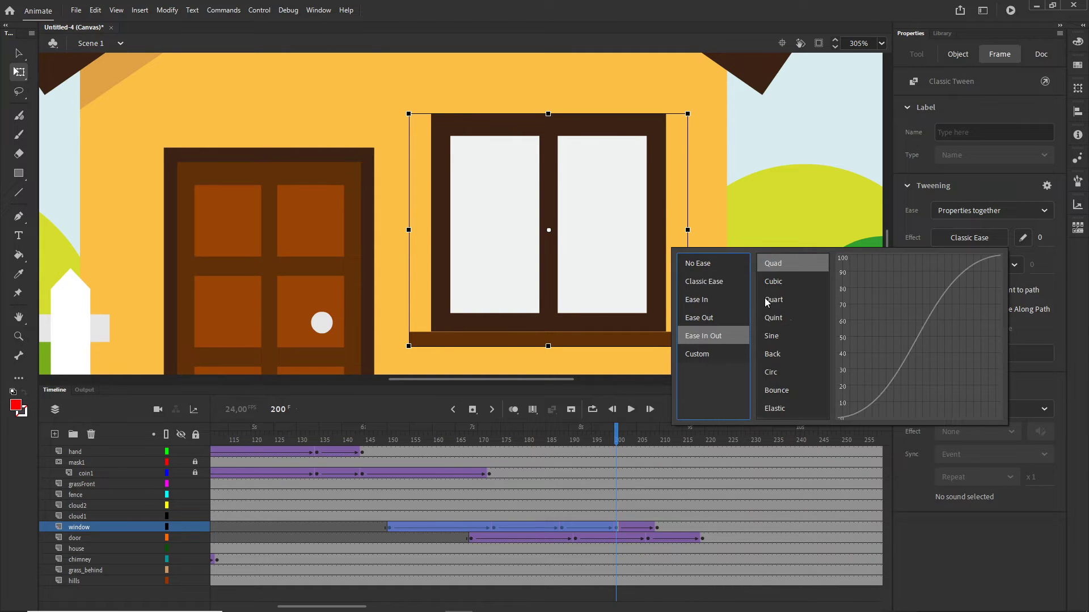
{"action": "left_click", "coordinate": [784, 264]}
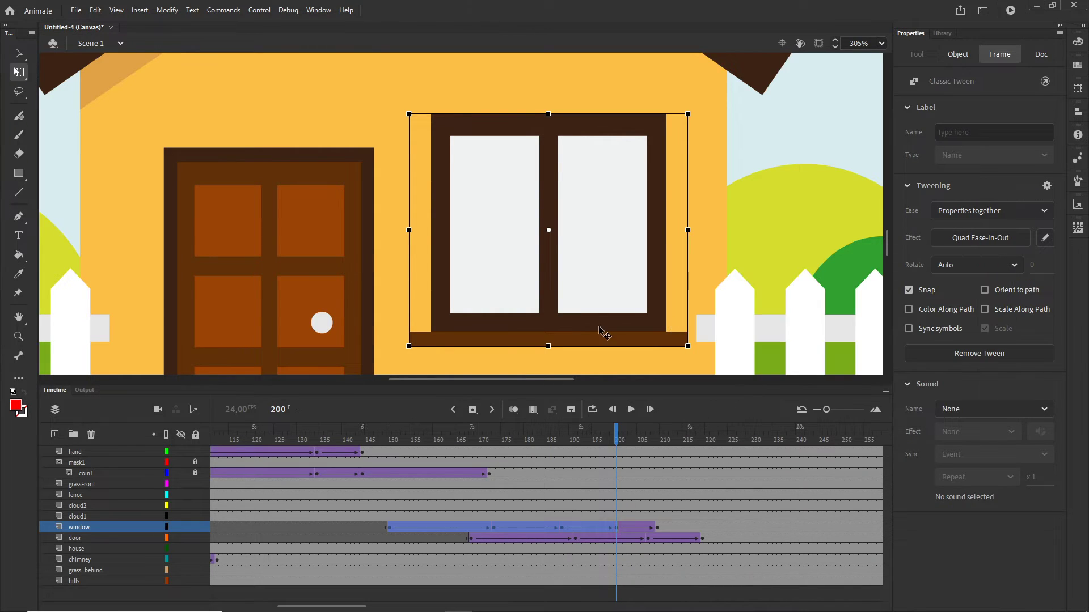
Scrub through the window's growth frames to check its timing against the falling coin.
{"action": "scroll", "coordinate": [596, 325], "scroll_direction": "down", "scroll_amount": 3}
{"action": "scroll", "coordinate": [595, 325], "scroll_direction": "down", "scroll_amount": 1}
{"action": "left_click_drag", "start_coordinate": [611, 440], "coordinate": [439, 459]}
{"action": "left_click", "coordinate": [525, 466]}
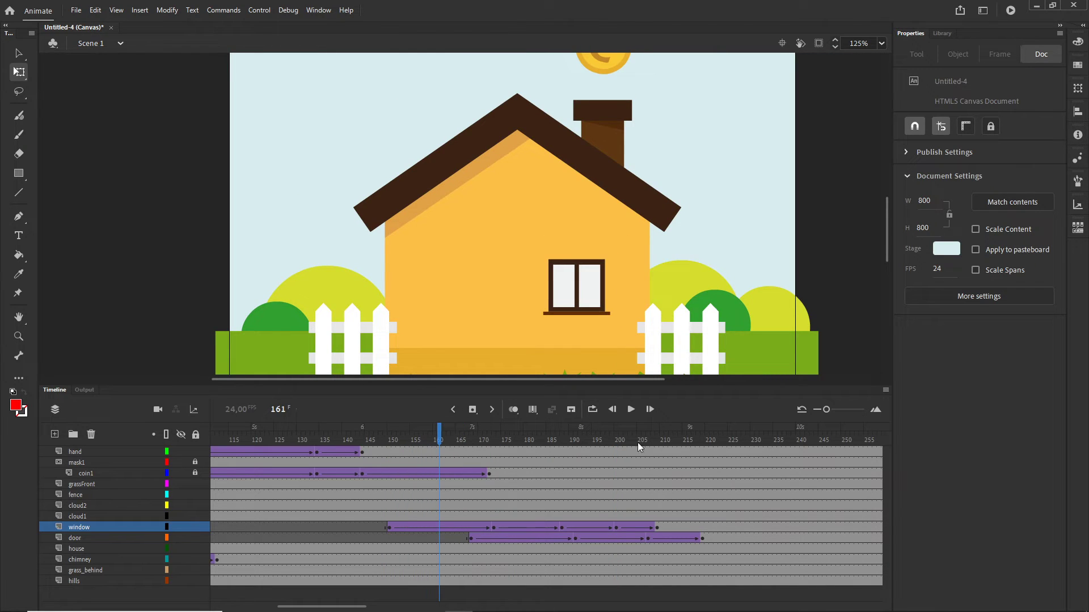
{"action": "scroll", "coordinate": [594, 340], "scroll_direction": "down", "scroll_amount": 1}
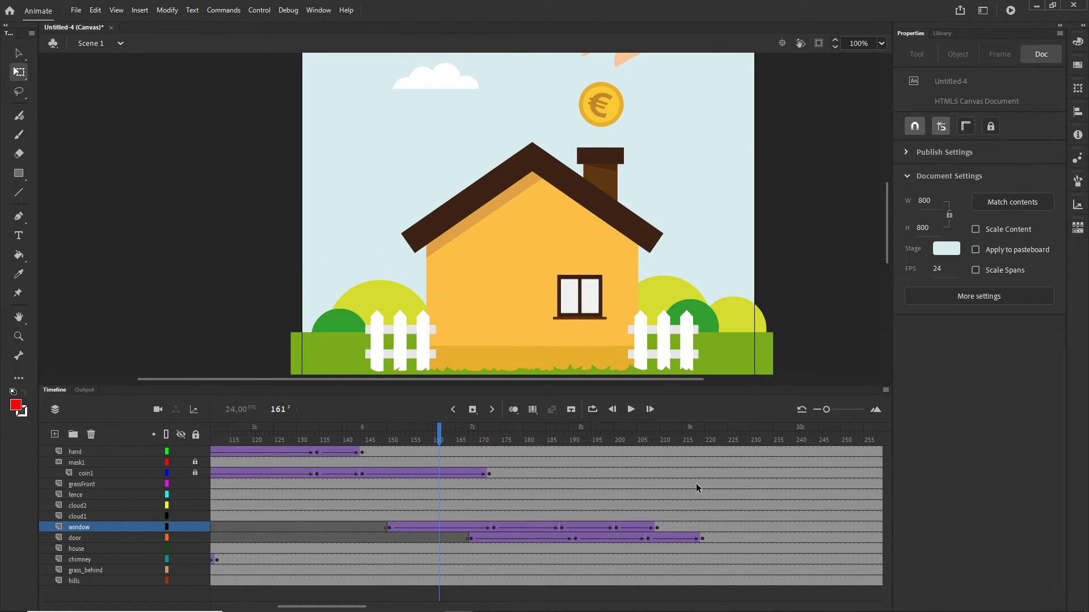
Shift the window and door animation frames together so the window's animation starts at frame 173.
{"action": "left_click", "coordinate": [702, 539]}
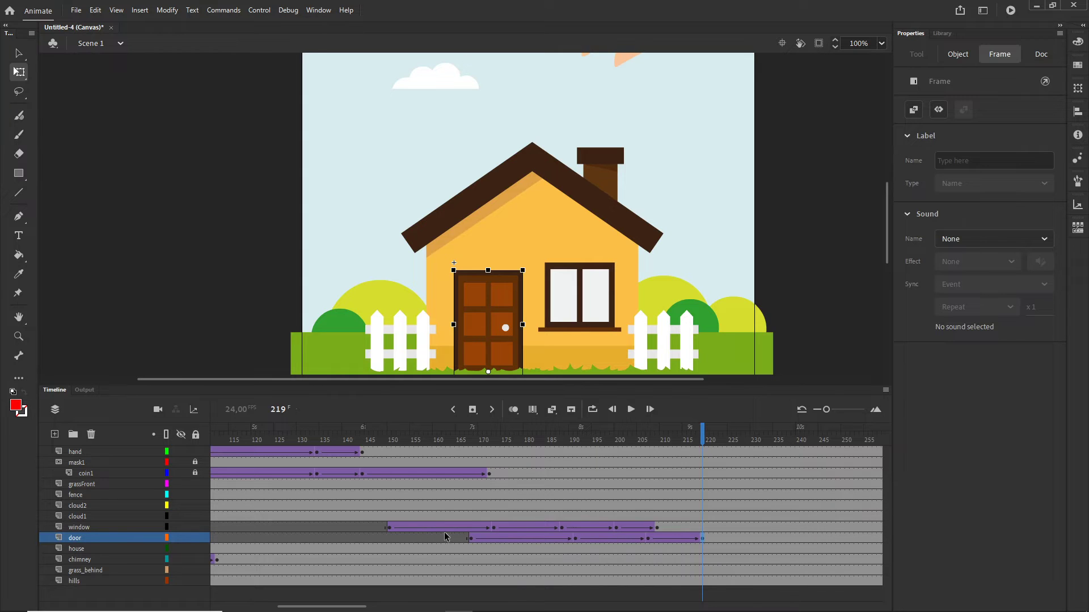
{"action": "left_click", "coordinate": [390, 529], "text": "shift"}
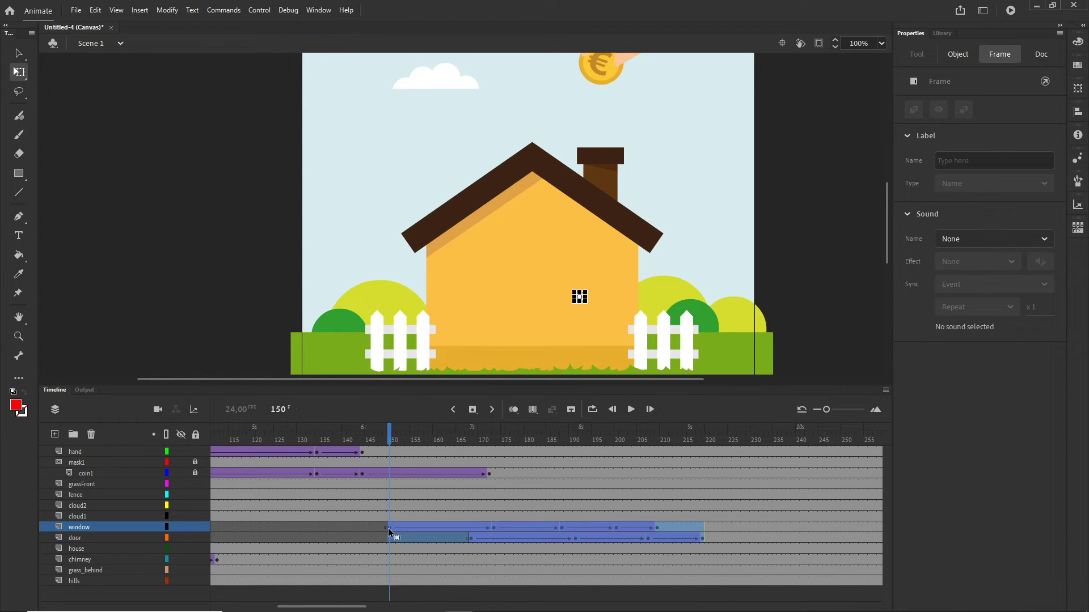
{"action": "left_click_drag", "start_coordinate": [389, 528], "coordinate": [492, 525]}
{"action": "mouse_move", "coordinate": [471, 437]}
{"action": "left_mouse_down"}
{"action": "mouse_move", "coordinate": [442, 436]}
{"action": "mouse_move", "coordinate": [476, 436]}
{"action": "left_mouse_up"}
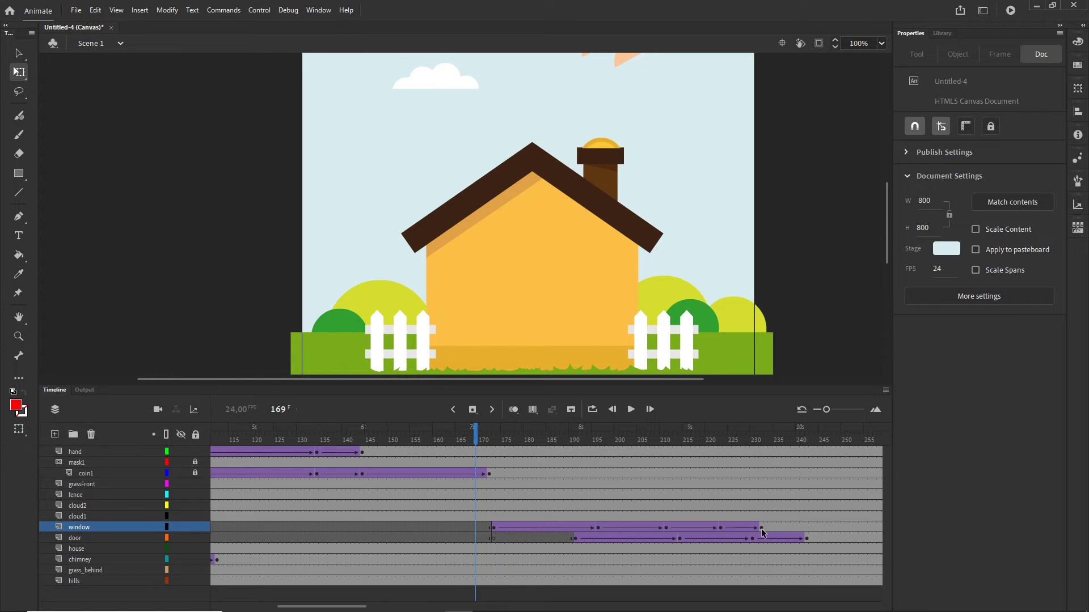
Move all the window's animation frames earlier to start at frame 166, and scrub through the result.
{"action": "left_click", "coordinate": [761, 529]}
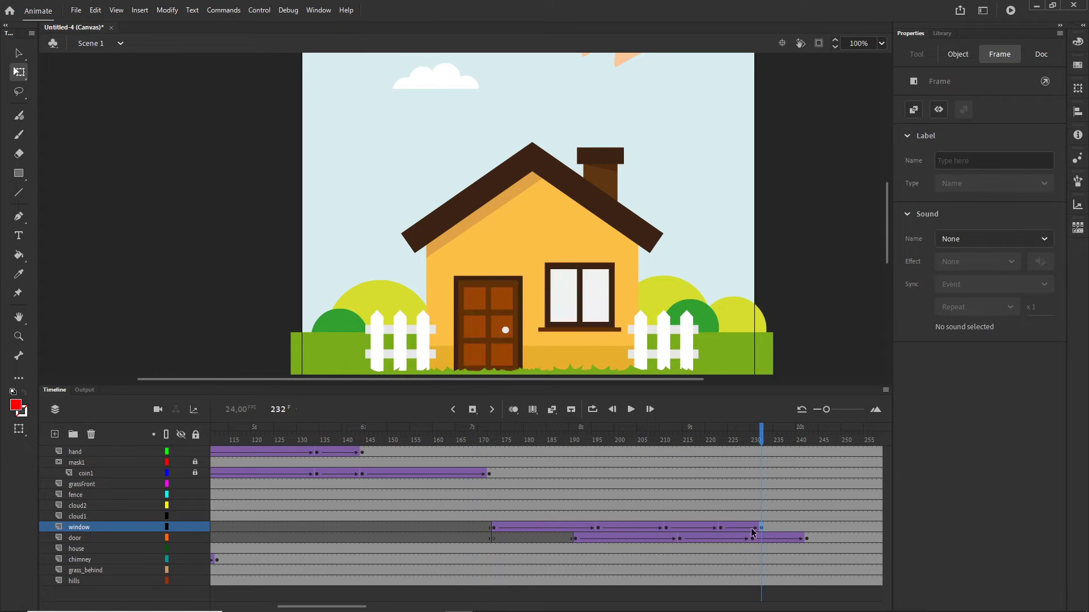
{"action": "left_click", "coordinate": [493, 528]}
{"action": "left_click_drag", "start_coordinate": [494, 532], "coordinate": [462, 527]}
{"action": "left_click_drag", "start_coordinate": [464, 443], "coordinate": [723, 433]}
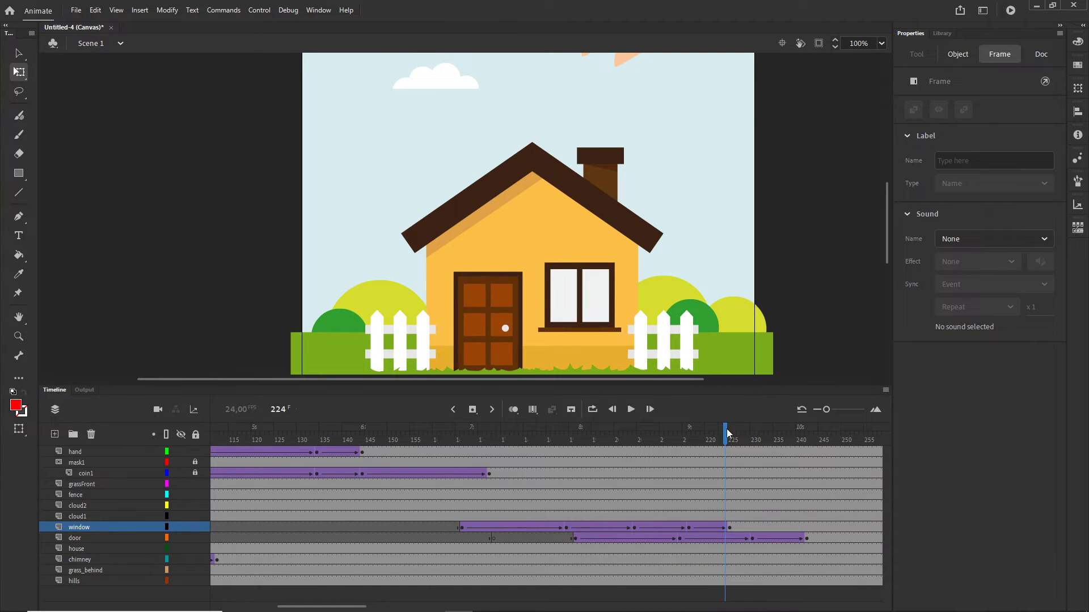
Test the movie in the browser to review the animation, and return to the document's timeline.
{"action": "key", "text": "ctrl+Return"}
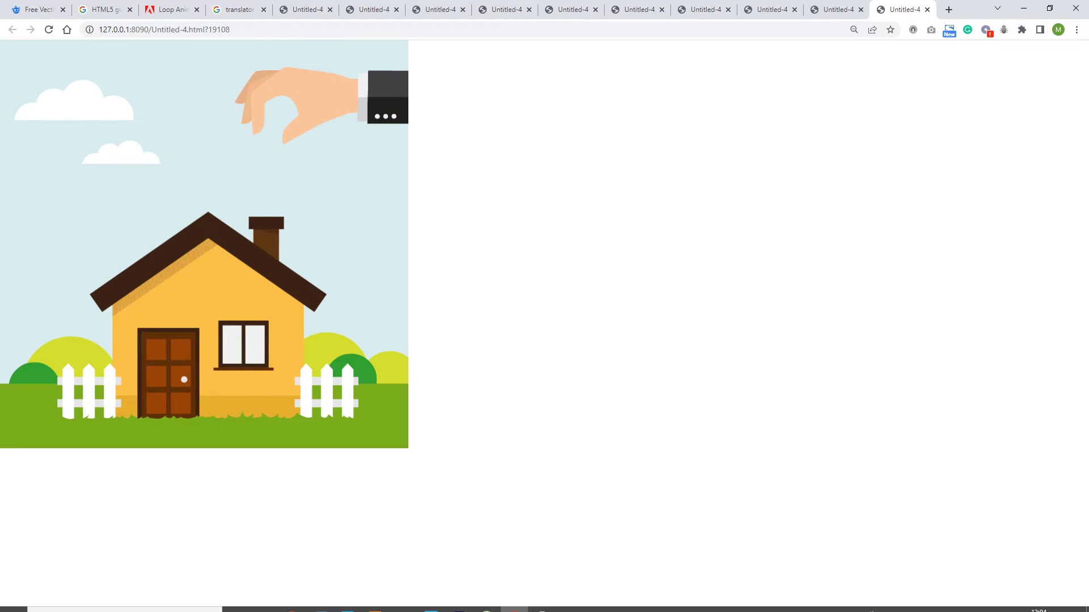
{"action": "left_click", "coordinate": [458, 600]}
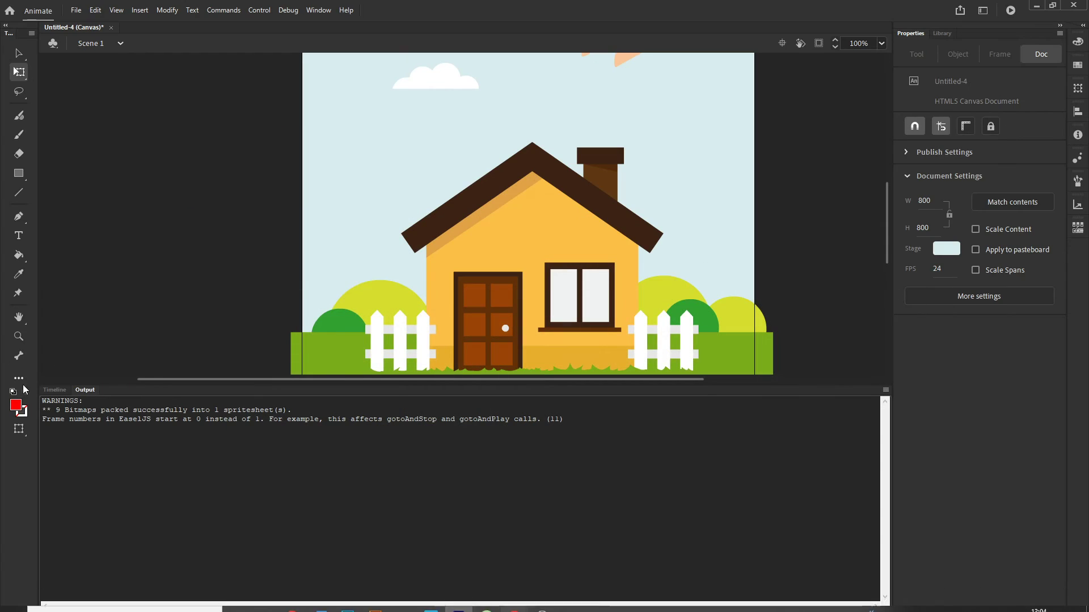
{"action": "left_click", "coordinate": [55, 389]}
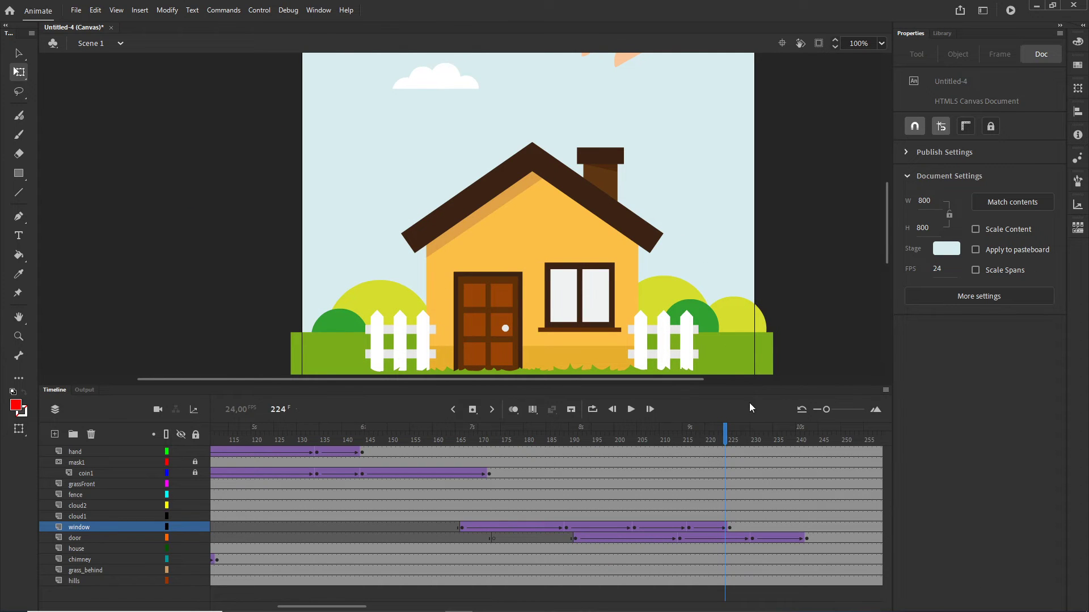
Add a keyframe for the hand at frame 171, when the first coin's fall ends.
{"action": "scroll", "coordinate": [736, 193], "scroll_direction": "up", "scroll_amount": 4}
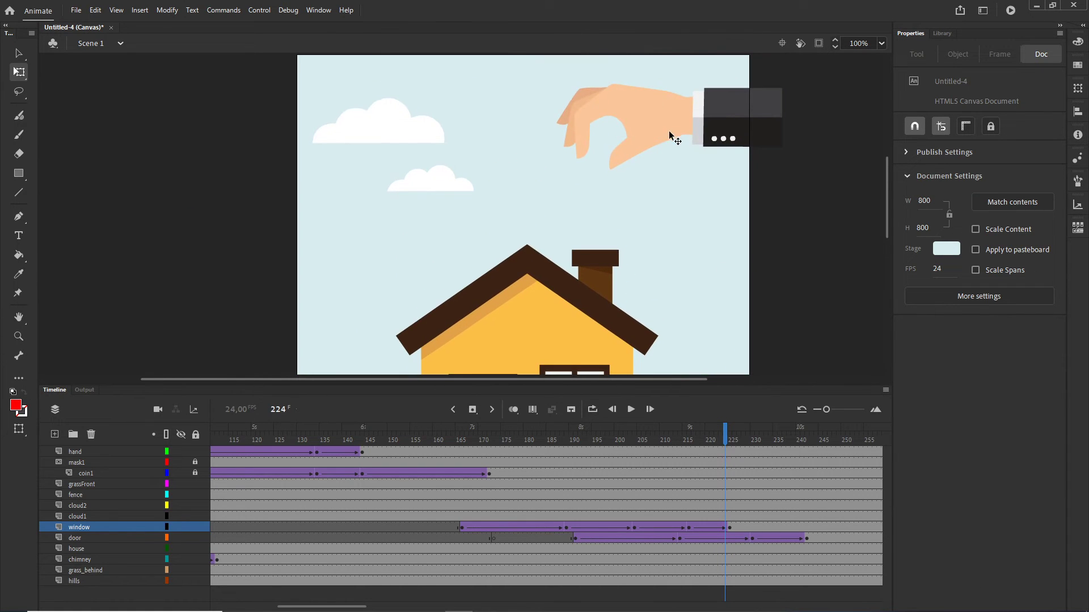
{"action": "left_click", "coordinate": [670, 135]}
{"action": "left_click_drag", "start_coordinate": [331, 440], "coordinate": [484, 444]}
{"action": "left_click", "coordinate": [486, 452]}
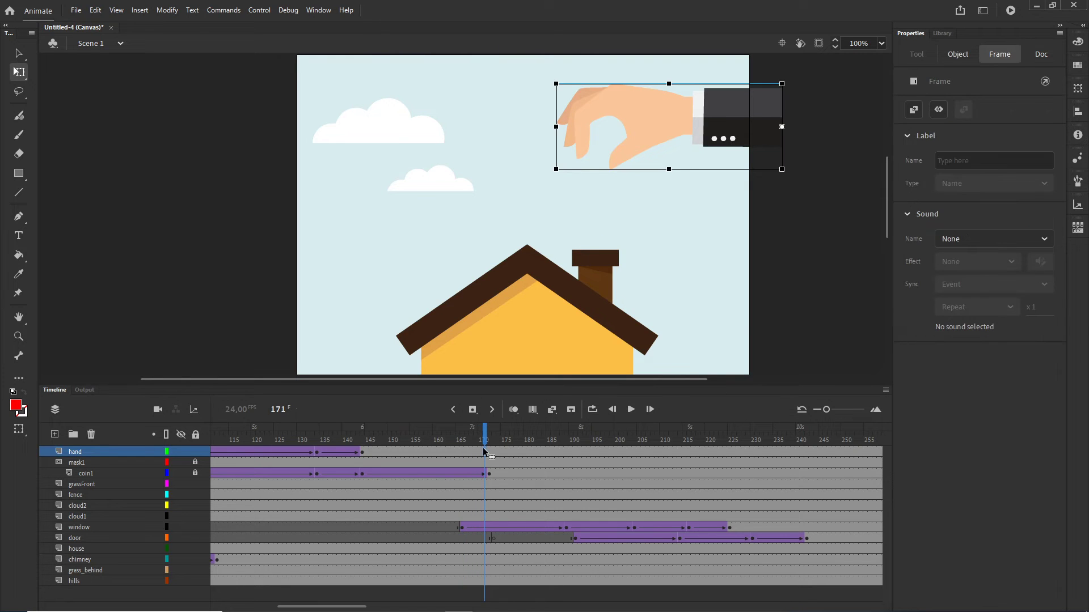
{"action": "key", "text": "F6"}
Add a hand keyframe at frame 200 and move the hand horizontally off the right side of the stage.
{"action": "left_click", "coordinate": [616, 451]}
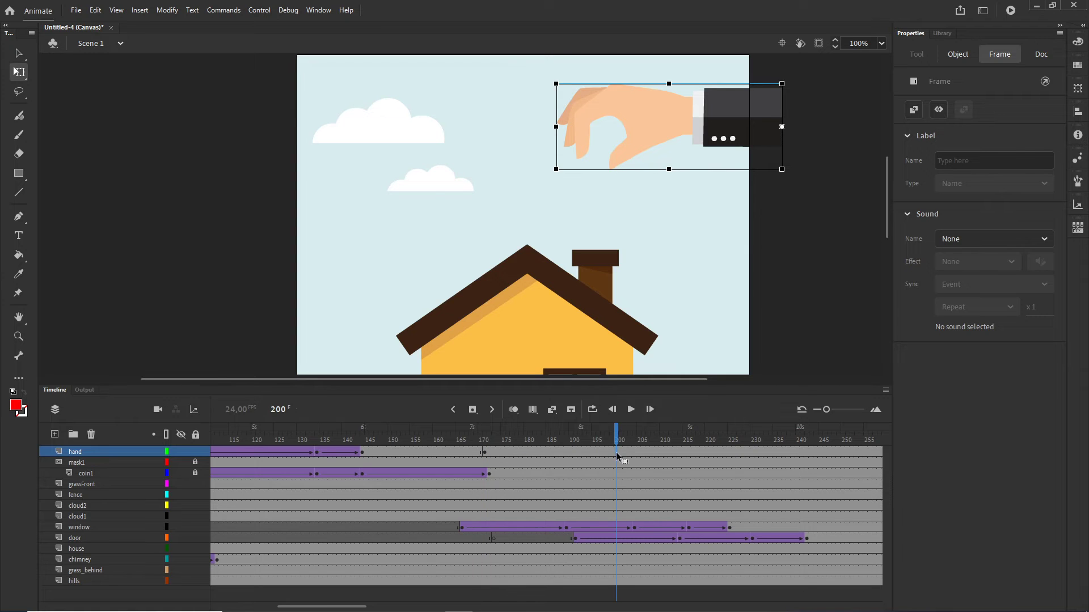
{"action": "key", "text": "F6"}
{"action": "key", "text": "shift+Right"}
{"action": "key", "text": "shift+Right"}
{"action": "key", "text": "shift+Right"}
{"action": "key", "text": "shift+Right"}
{"action": "key", "text": "shift+Right"}
{"action": "key", "text": "shift+Right"}
{"action": "key", "text": "shift+Right"}
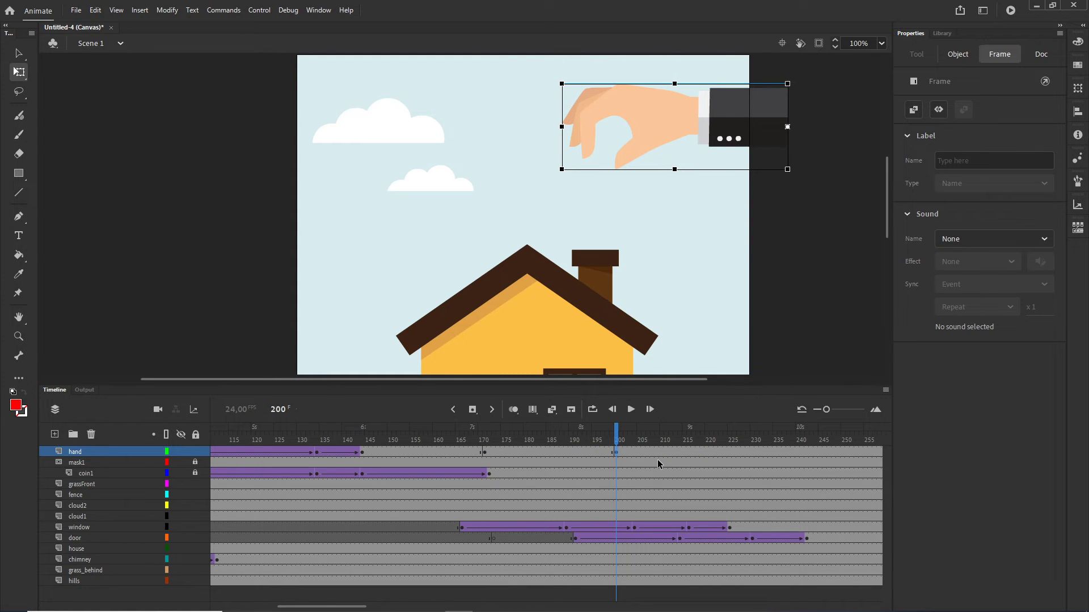
{"action": "key", "text": "shift+Right"}
{"action": "key", "text": "shift+Right"}
{"action": "key", "text": "shift+Right"}
{"action": "key", "text": "shift+Right"}
{"action": "key", "text": "shift+Right"}
{"action": "key", "text": "shift+Right"}
{"action": "key", "text": "shift+Right"}
{"action": "key", "text": "shift+Right"}
{"action": "key", "text": "shift+Right"}
{"action": "key", "text": "shift+Right"}
{"action": "key", "text": "shift+Right"}
{"action": "key", "text": "shift+Right"}
{"action": "key", "text": "shift+Right"}
{"action": "key", "text": "shift+Right"}
{"action": "key", "text": "shift+Right"}
{"action": "key", "text": "shift+Right"}
{"action": "key", "text": "shift+Right"}
{"action": "key", "text": "shift+Right"}
{"action": "key", "text": "shift+Right"}
{"action": "key", "text": "shift+Right"}
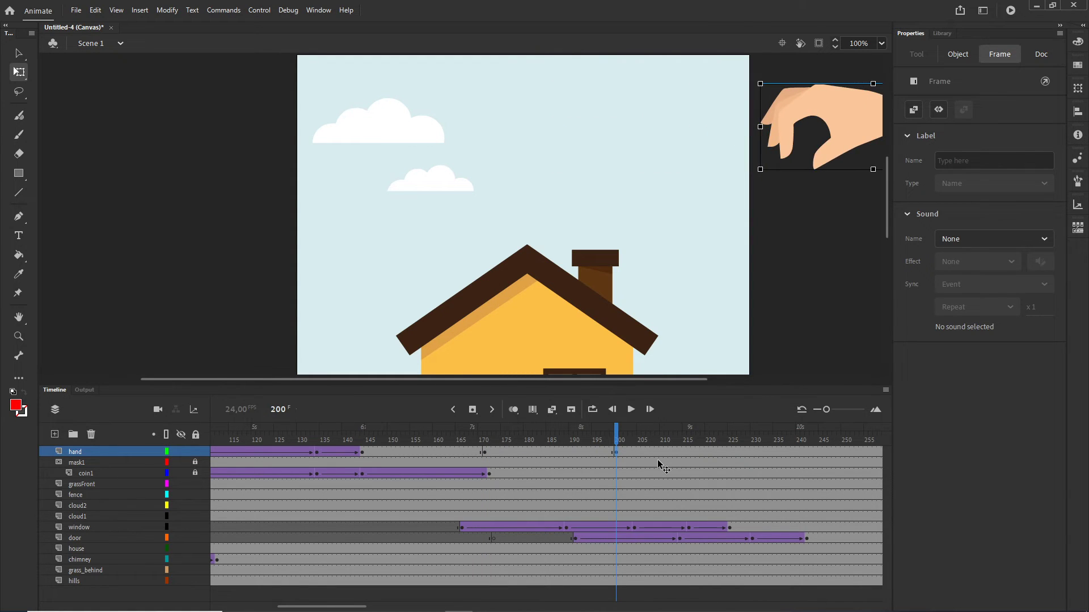
Create a classic tween for the hand's exit from frame 171 to 200 with Quad Ease-In-Out, and scrub through it.
{"action": "left_click", "coordinate": [543, 452]}
{"action": "right_click", "coordinate": [543, 451]}
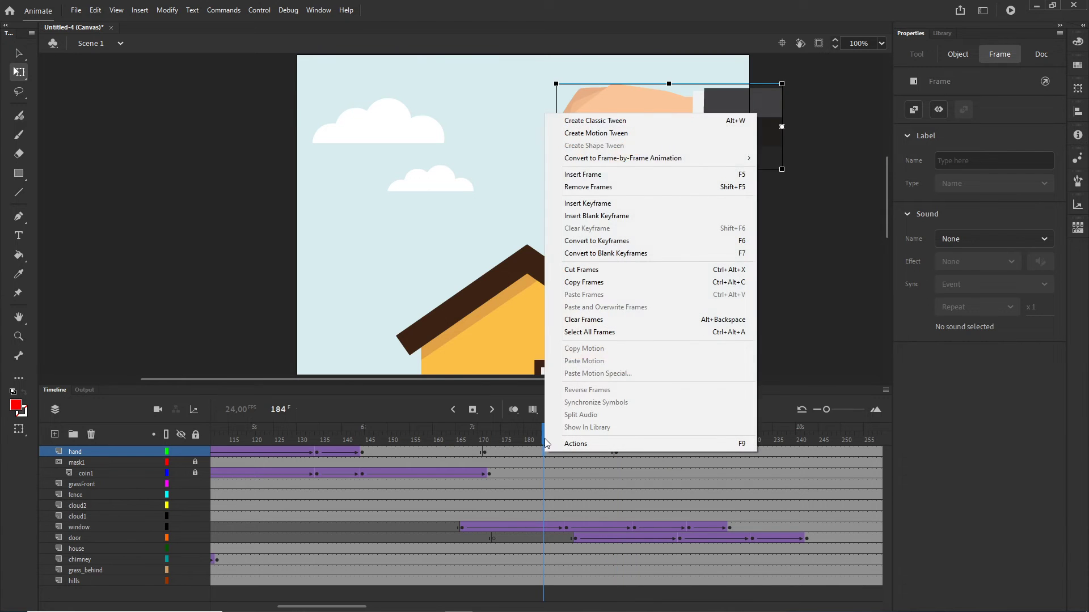
{"action": "left_click", "coordinate": [593, 121]}
{"action": "left_click", "coordinate": [486, 452]}
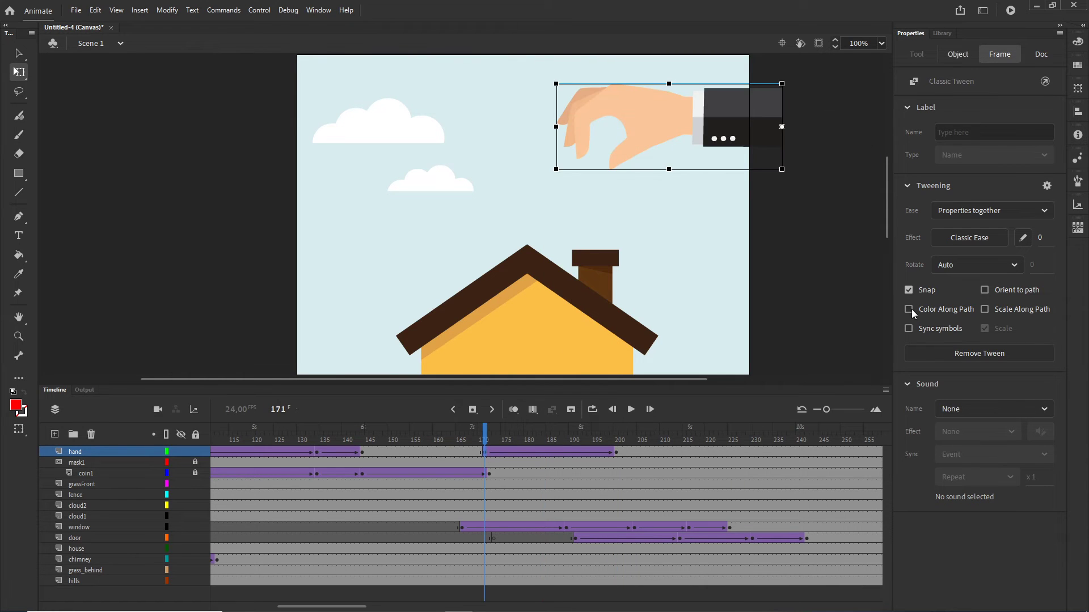
{"action": "left_click", "coordinate": [967, 238]}
{"action": "left_click", "coordinate": [737, 334]}
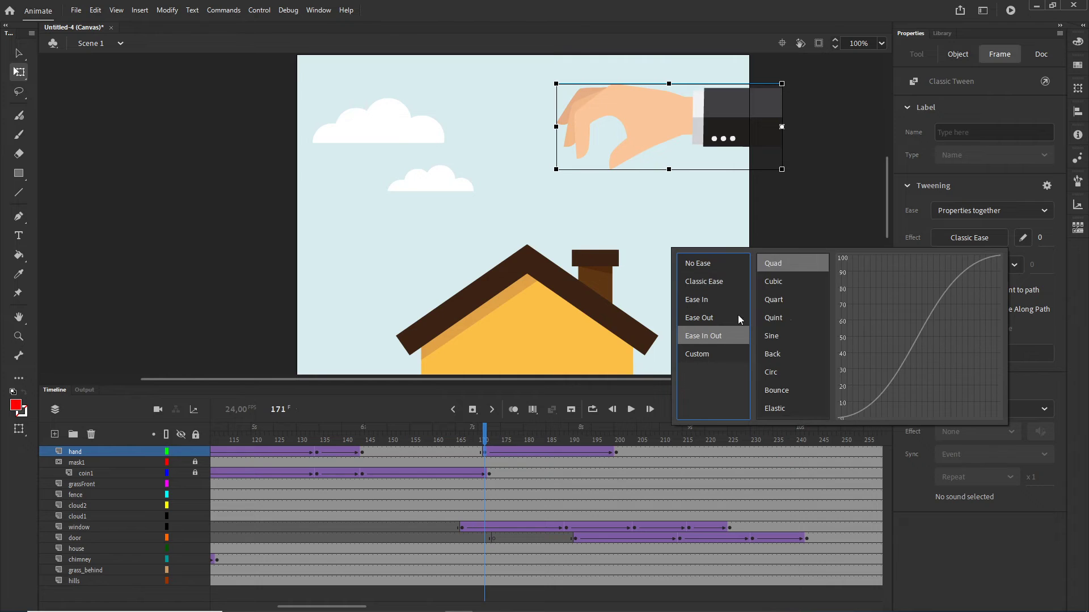
{"action": "double_click", "coordinate": [780, 265]}
{"action": "left_click_drag", "start_coordinate": [486, 429], "coordinate": [617, 434]}
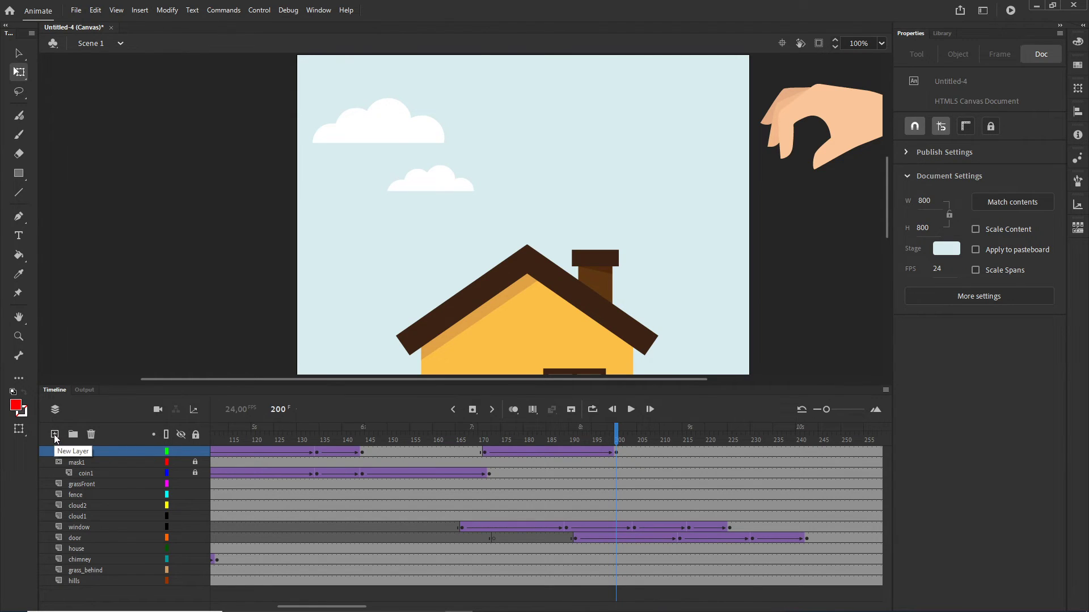
Add a new layer above the hand layer and name it coin2.
{"action": "left_click", "coordinate": [55, 435]}
{"action": "double_click", "coordinate": [87, 452]}
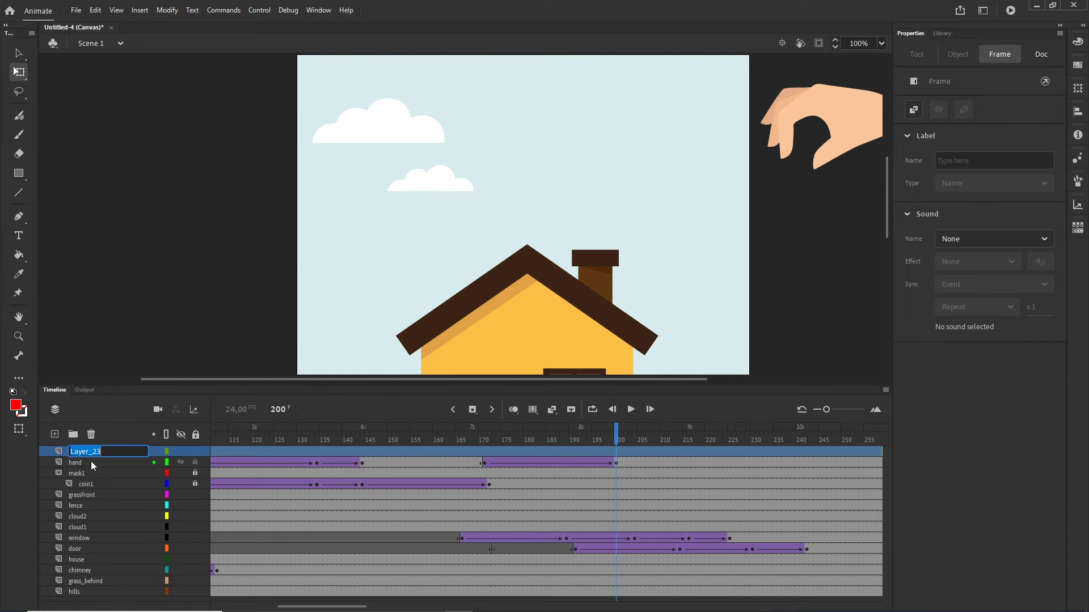
{"action": "type", "text": "coin2"}
{"action": "key", "text": "Return"}
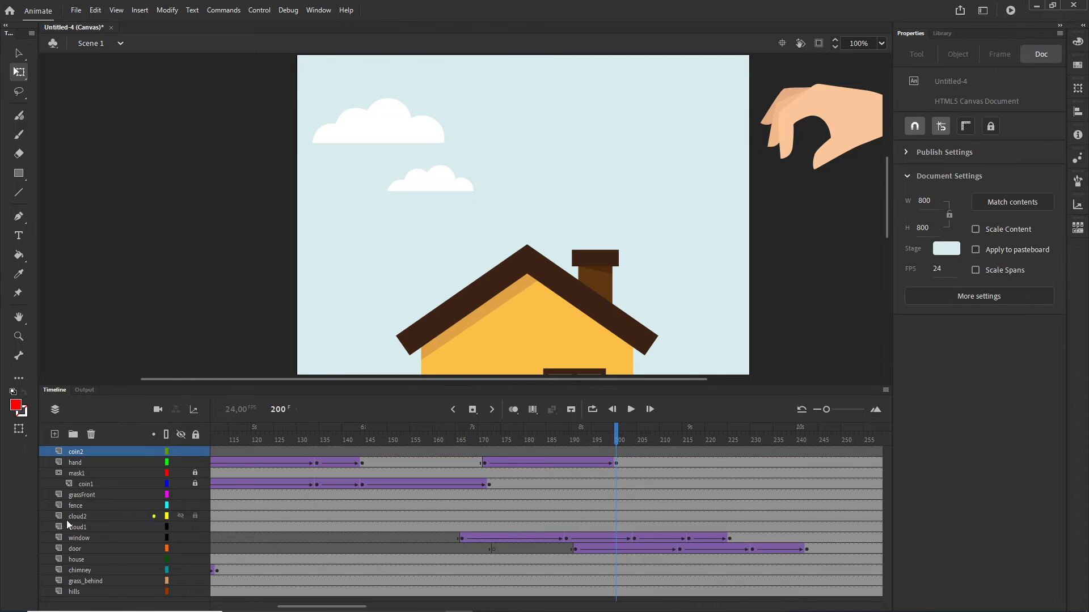
Place an instance of the coin symbol on the coin2 layer, at the fingers of the off-stage hand.
{"action": "left_click", "coordinate": [949, 33]}
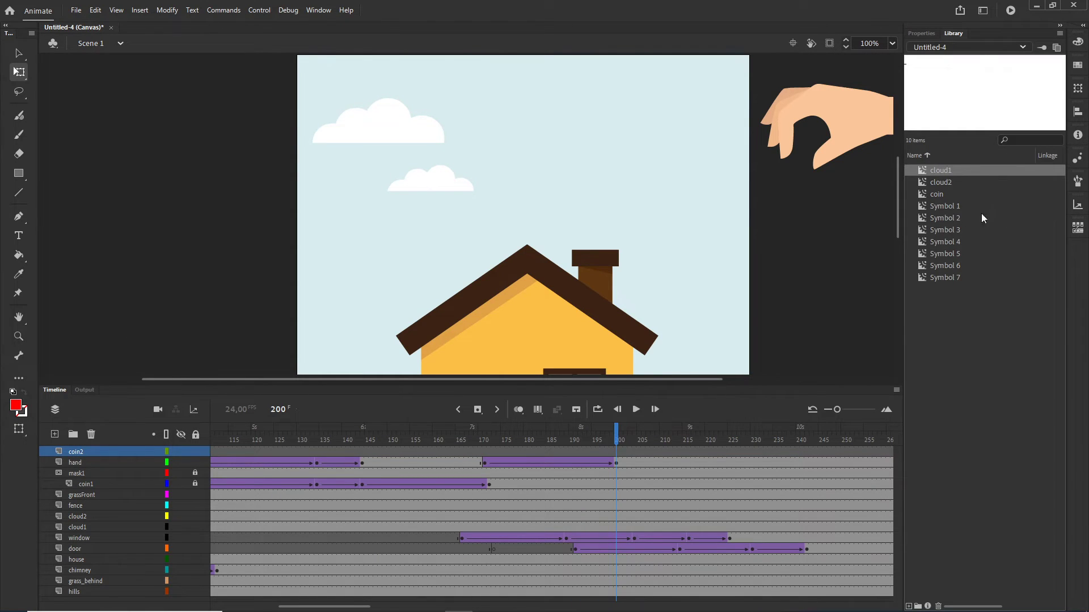
{"action": "left_click", "coordinate": [940, 195]}
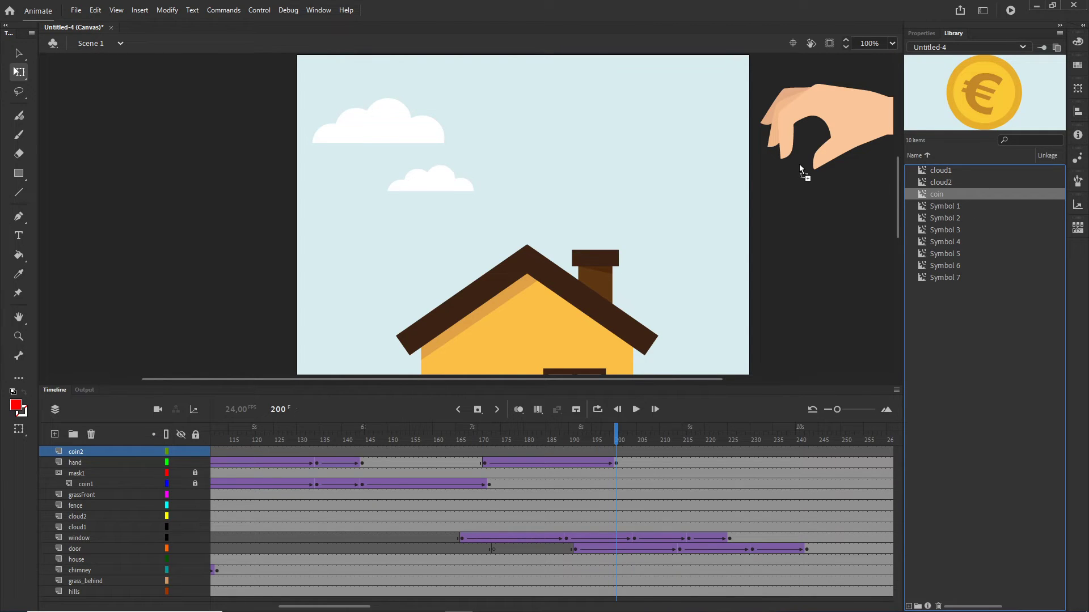
{"action": "left_click_drag", "start_coordinate": [800, 165], "coordinate": [798, 164]}
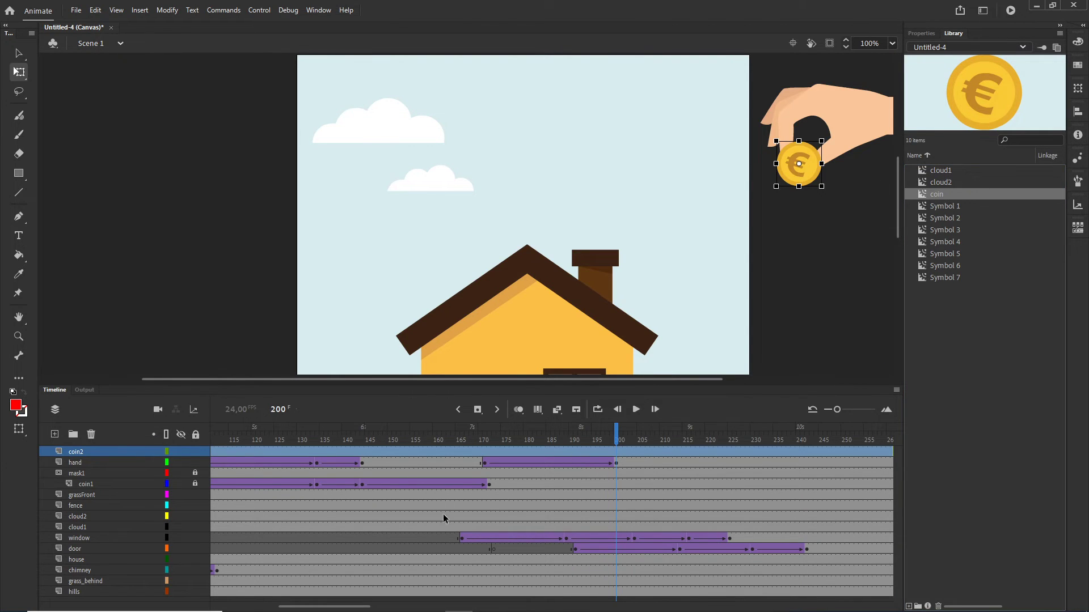
Move the coin2 layer's first keyframe from frame 1 to frame 200 so the coin starts with the off-stage hand.
{"action": "left_click_drag", "start_coordinate": [340, 606], "coordinate": [273, 607]}
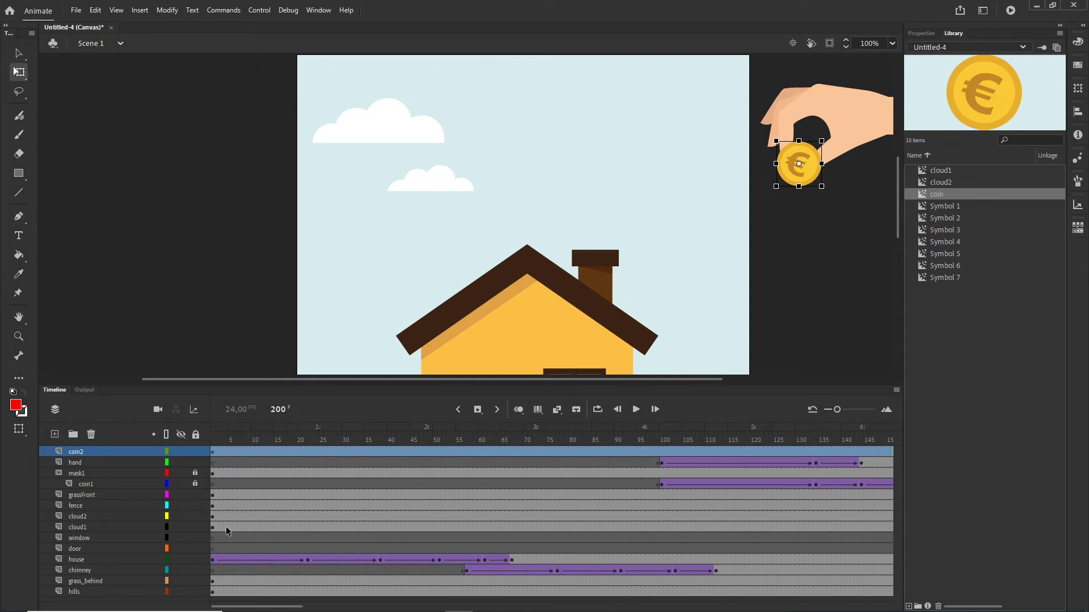
{"action": "left_click", "coordinate": [213, 453]}
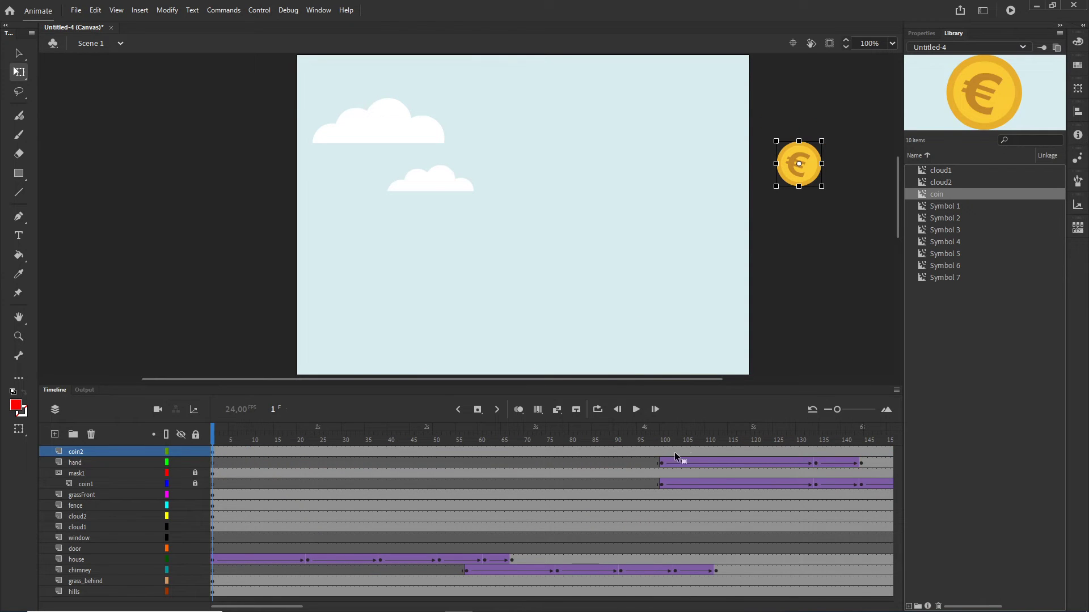
{"action": "left_click_drag", "start_coordinate": [889, 447], "coordinate": [593, 448]}
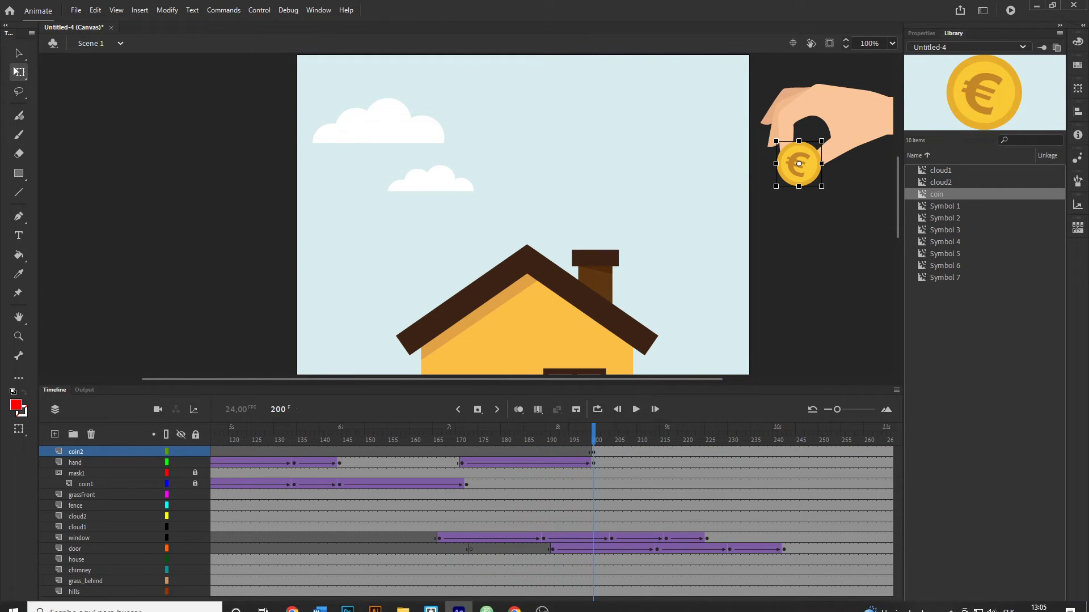
{"action": "left_click_drag", "start_coordinate": [348, 608], "coordinate": [379, 608]}
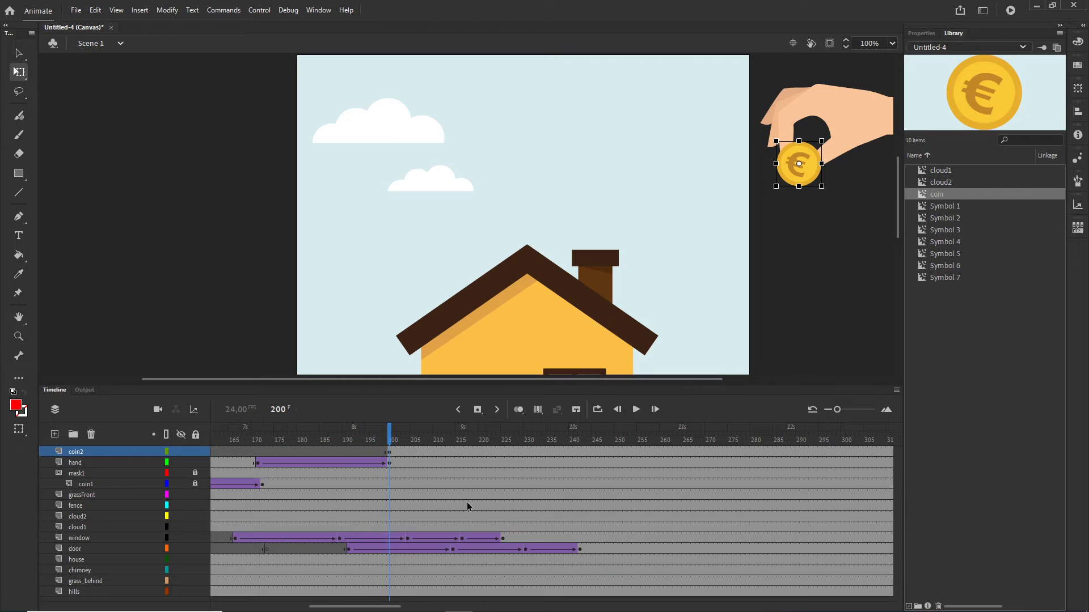
Add keyframes at frame 231 on the hand and coin2 layers, and undo a trial nudge of the coin alone.
{"action": "left_click", "coordinate": [527, 460]}
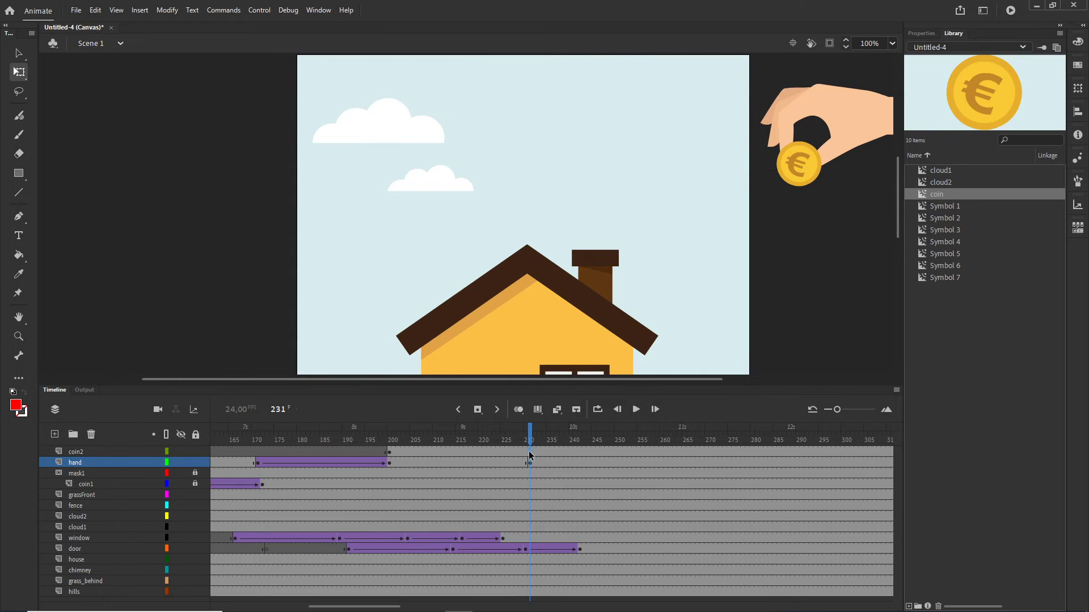
{"action": "left_click", "coordinate": [528, 451]}
{"action": "key", "text": "F6"}
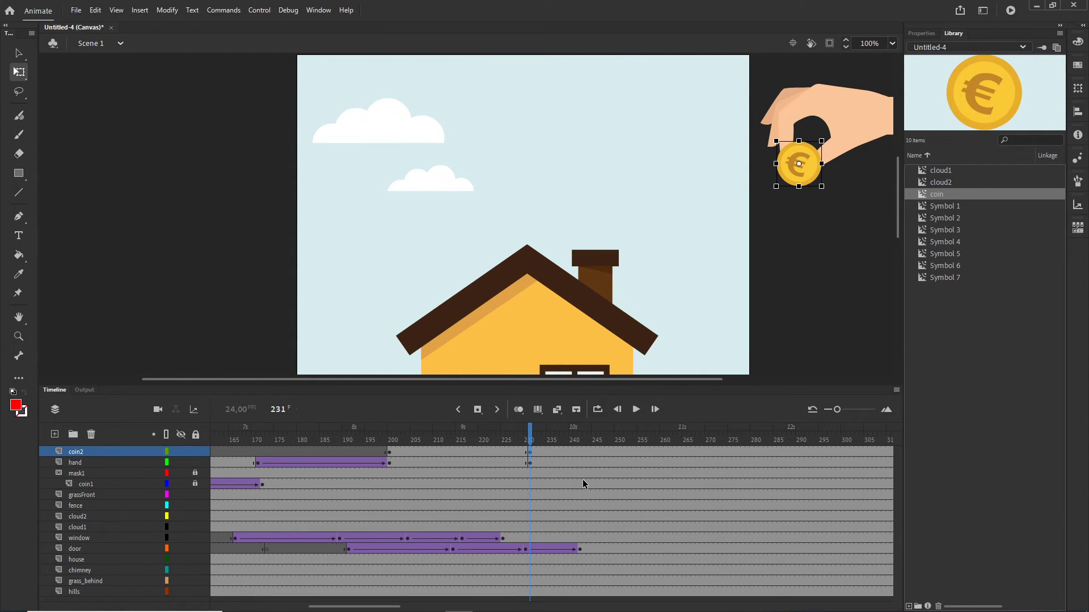
{"action": "key", "text": "shift+Left"}
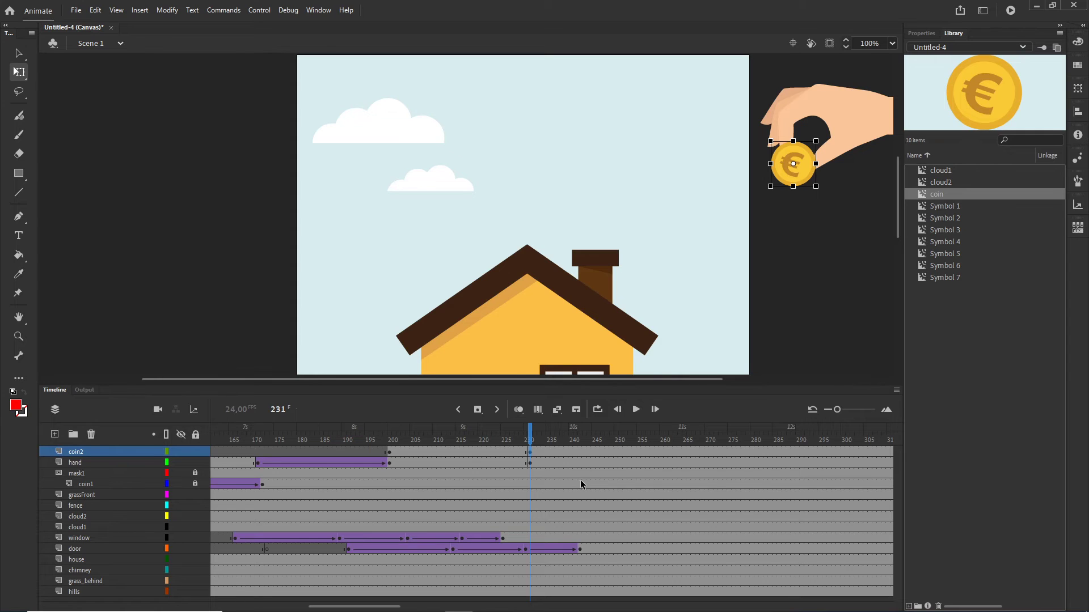
{"action": "key", "text": "ctrl+z"}
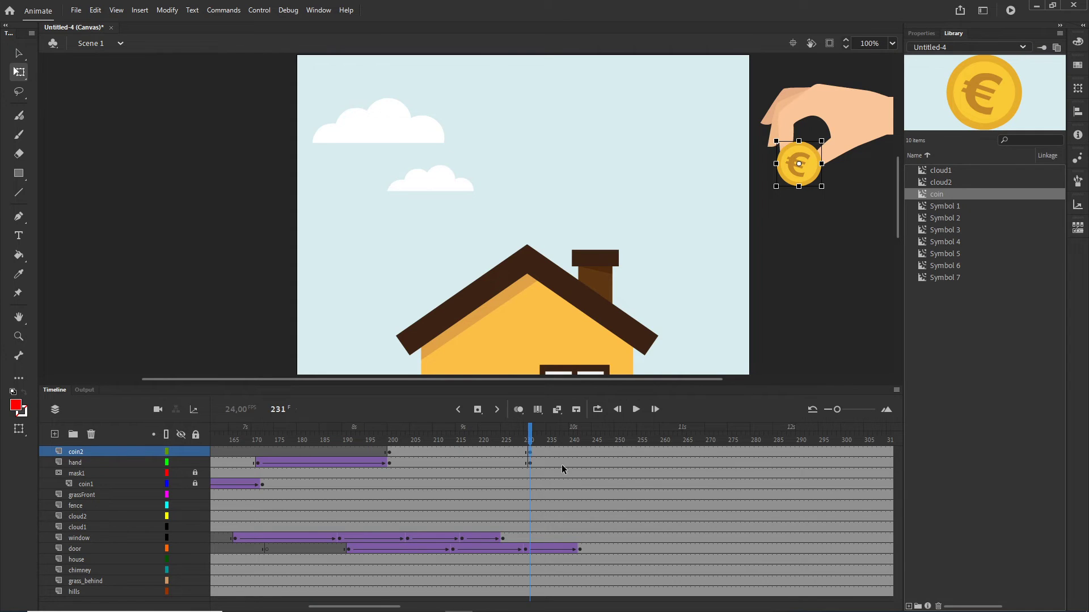
Move the hand and second coin together at frame 231 back onto the stage, above the chimney.
{"action": "left_click", "coordinate": [530, 463]}
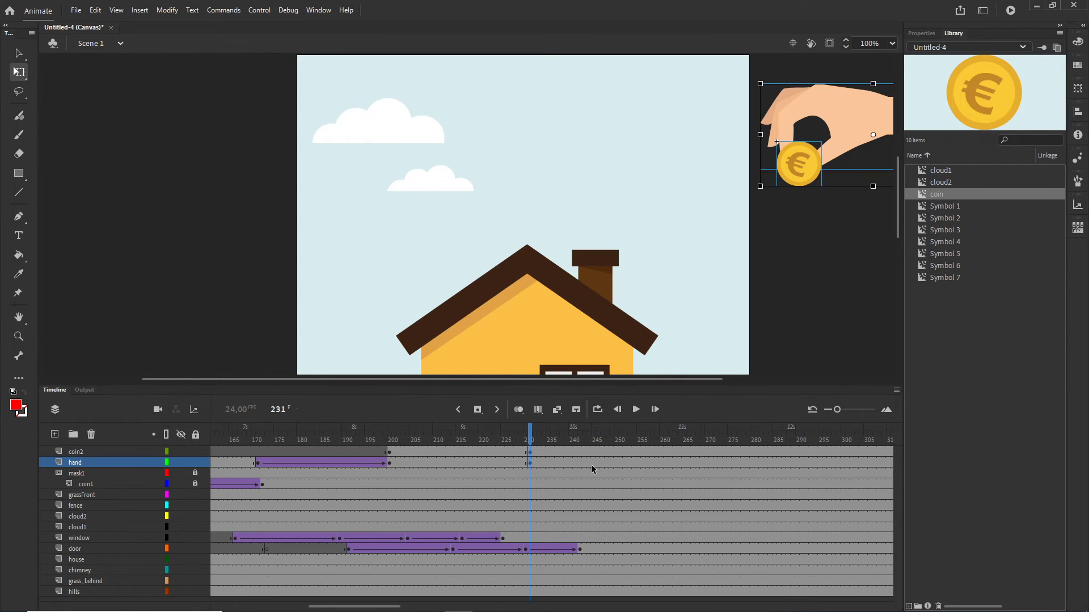
{"action": "key", "text": "shift+Left"}
{"action": "key", "text": "shift+Left"}
{"action": "key", "text": "shift+Left"}
{"action": "key", "text": "shift+Left"}
{"action": "key", "text": "shift+Left"}
{"action": "key", "text": "shift+Left"}
{"action": "key", "text": "shift+Left"}
{"action": "key", "text": "shift+Left"}
{"action": "key", "text": "shift+Left"}
{"action": "key", "text": "shift+Left"}
{"action": "key", "text": "shift+Left"}
{"action": "key", "text": "shift+Left"}
{"action": "key", "text": "shift+Left"}
{"action": "key", "text": "shift+Left"}
{"action": "key", "text": "shift+Left"}
{"action": "key", "text": "shift+Left"}
{"action": "key", "text": "shift+Left"}
{"action": "key", "text": "shift+Left"}
{"action": "key", "text": "shift+Left"}
{"action": "key", "text": "shift+Left"}
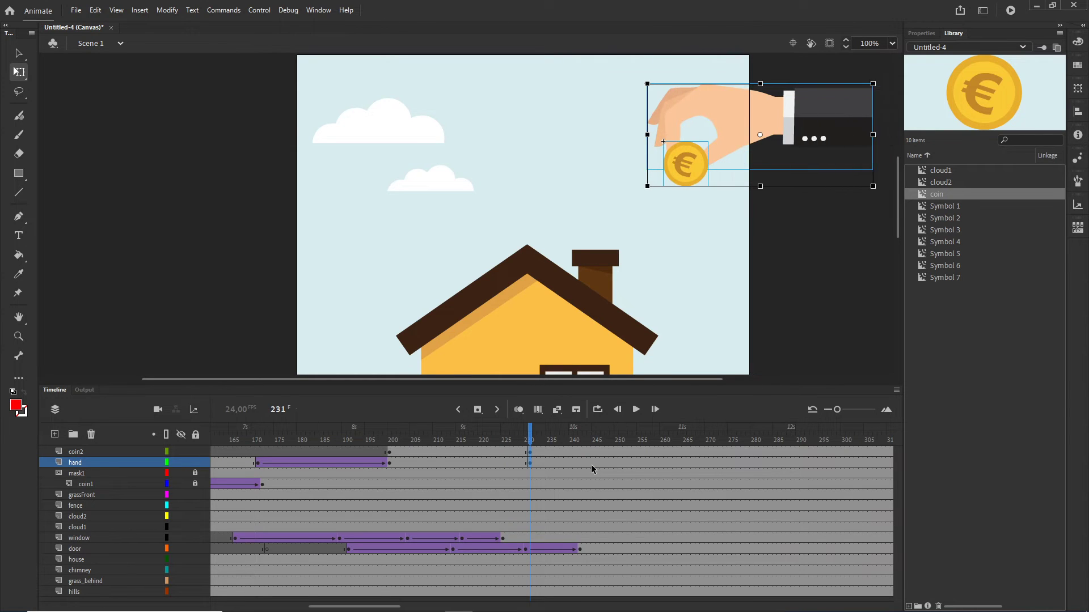
{"action": "key", "text": "shift+Left"}
{"action": "key", "text": "shift+Left"}
{"action": "key", "text": "Left"}
{"action": "key", "text": "Left"}
{"action": "key", "text": "Left"}
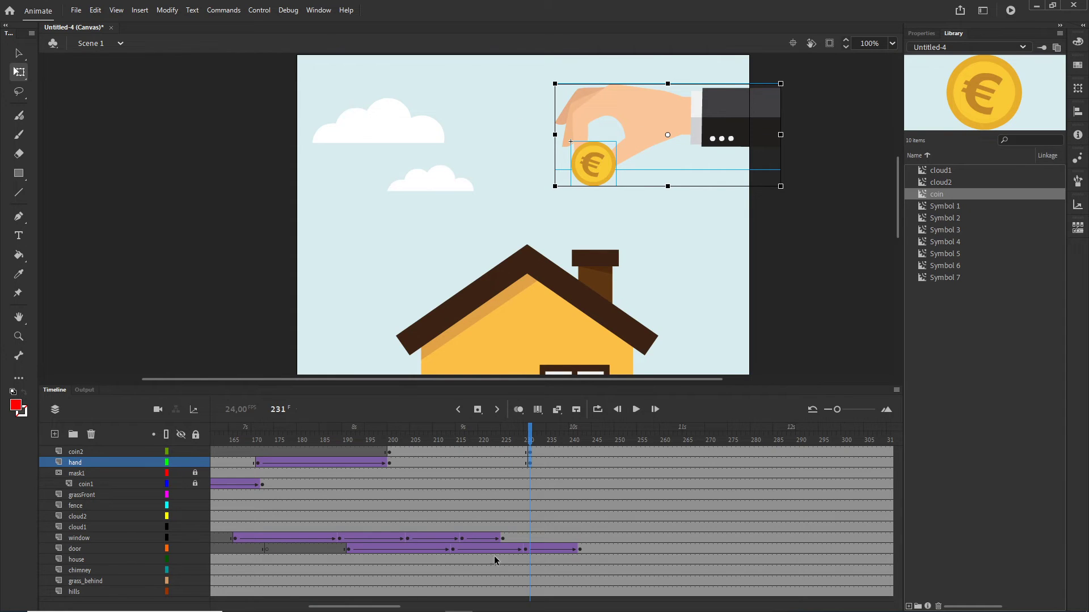
Create classic tweens on the hand and coin2 layers between frames 200 and 231.
{"action": "left_click", "coordinate": [453, 465]}
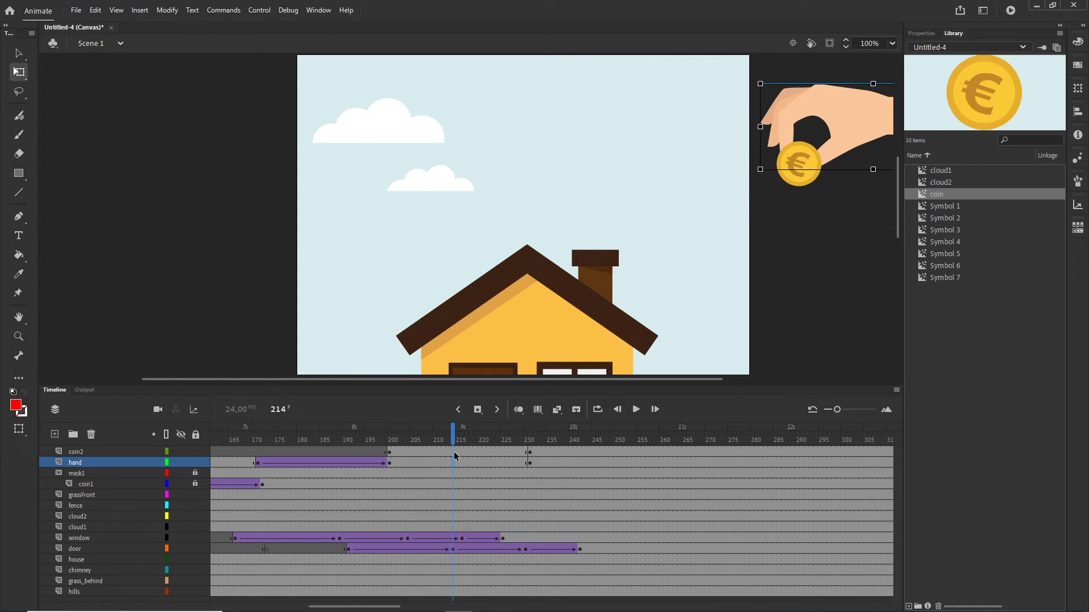
{"action": "right_click", "coordinate": [454, 452]}
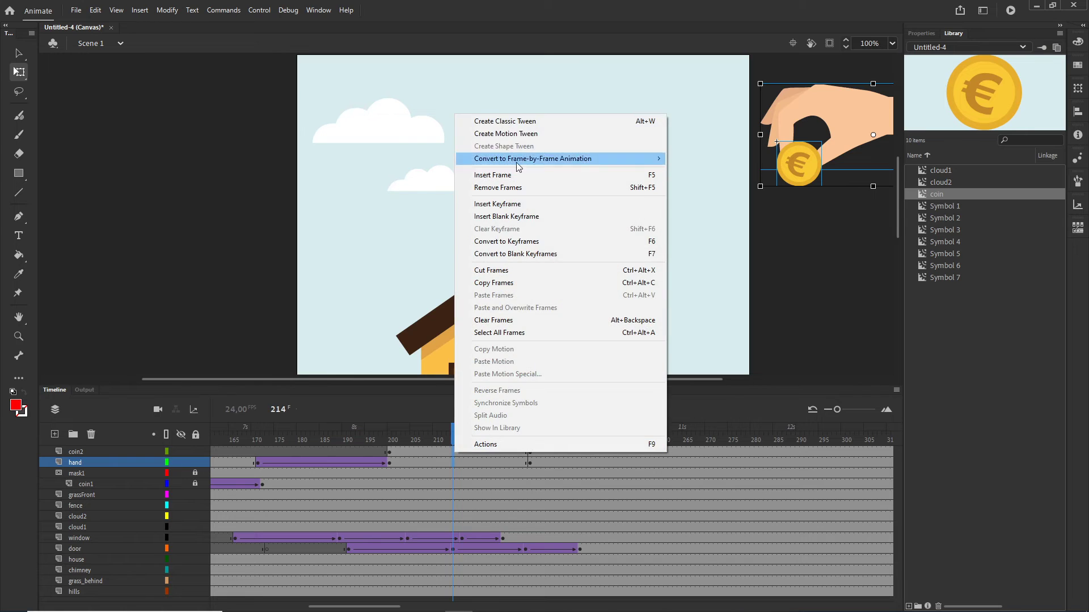
{"action": "left_click", "coordinate": [505, 122]}
Apply Quad Ease-In-Out to the hand and coin2 tweens starting at frame 200, and scrub through to frame 231.
{"action": "left_click", "coordinate": [391, 463]}
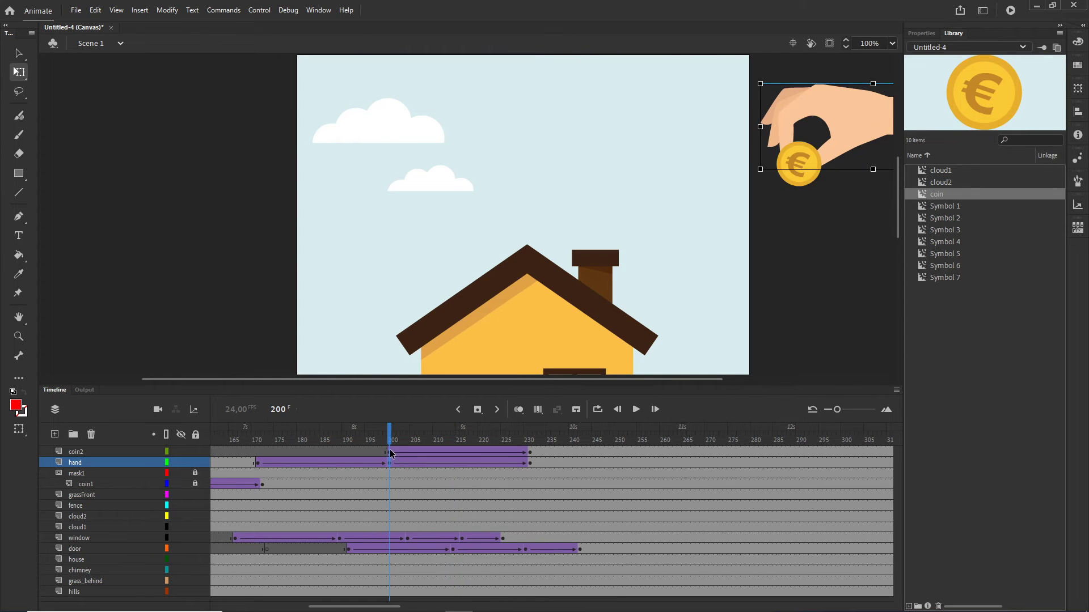
{"action": "left_click", "coordinate": [917, 33]}
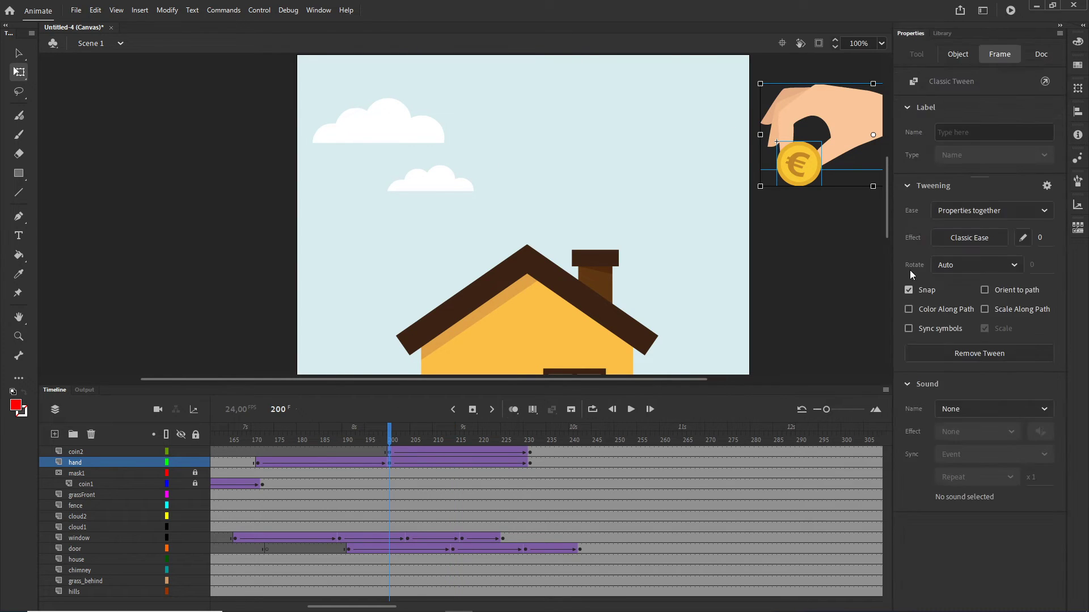
{"action": "left_click", "coordinate": [965, 240]}
{"action": "left_click", "coordinate": [736, 331]}
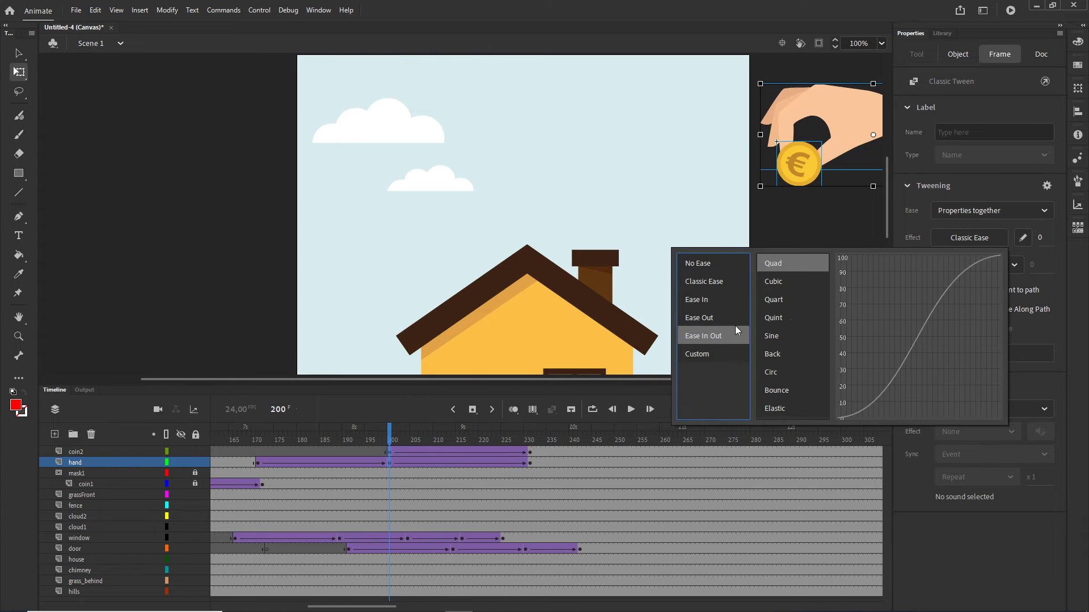
{"action": "double_click", "coordinate": [791, 262]}
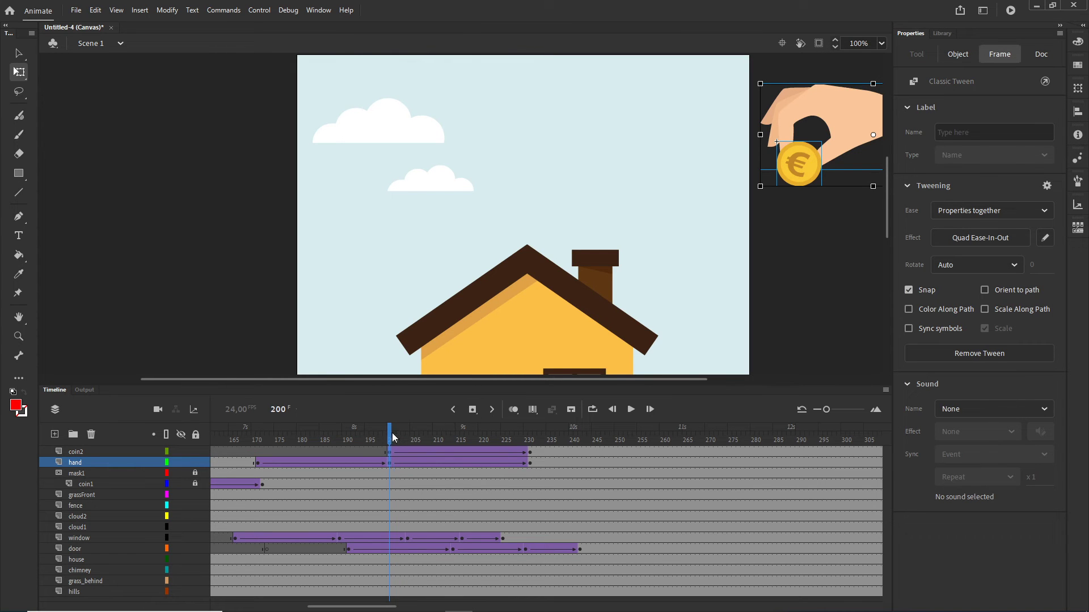
{"action": "left_click_drag", "start_coordinate": [393, 437], "coordinate": [529, 426]}
{"action": "left_click", "coordinate": [585, 315]}
{"action": "scroll", "coordinate": [586, 315], "scroll_direction": "down", "scroll_amount": 2}
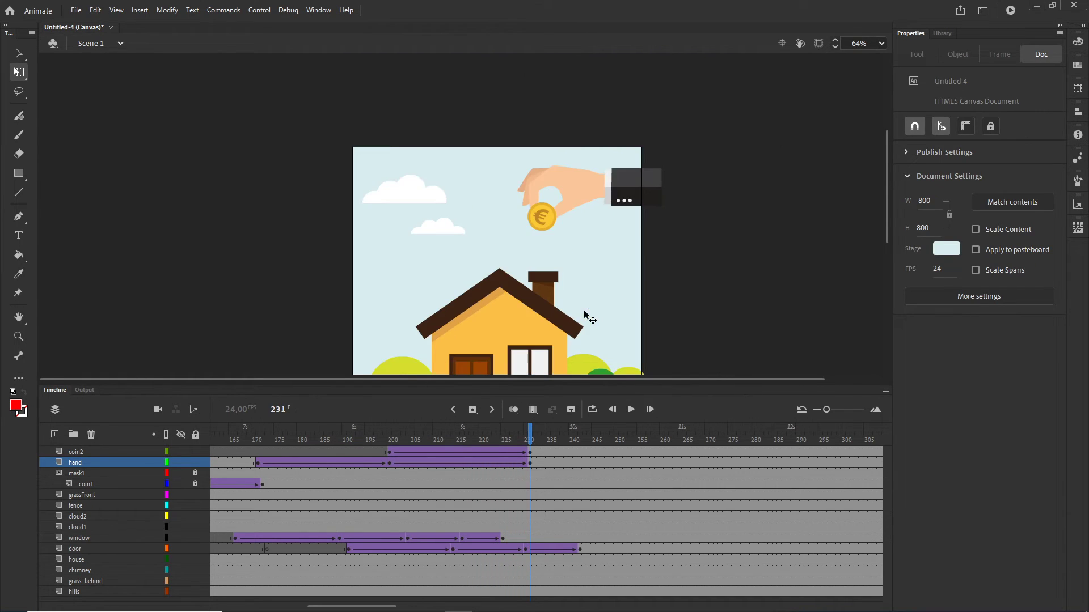
Add a keyframe on the coin2 layer at frame 256 and move the coin straight down over the chimney.
{"action": "scroll", "coordinate": [585, 314], "scroll_direction": "down", "scroll_amount": 1}
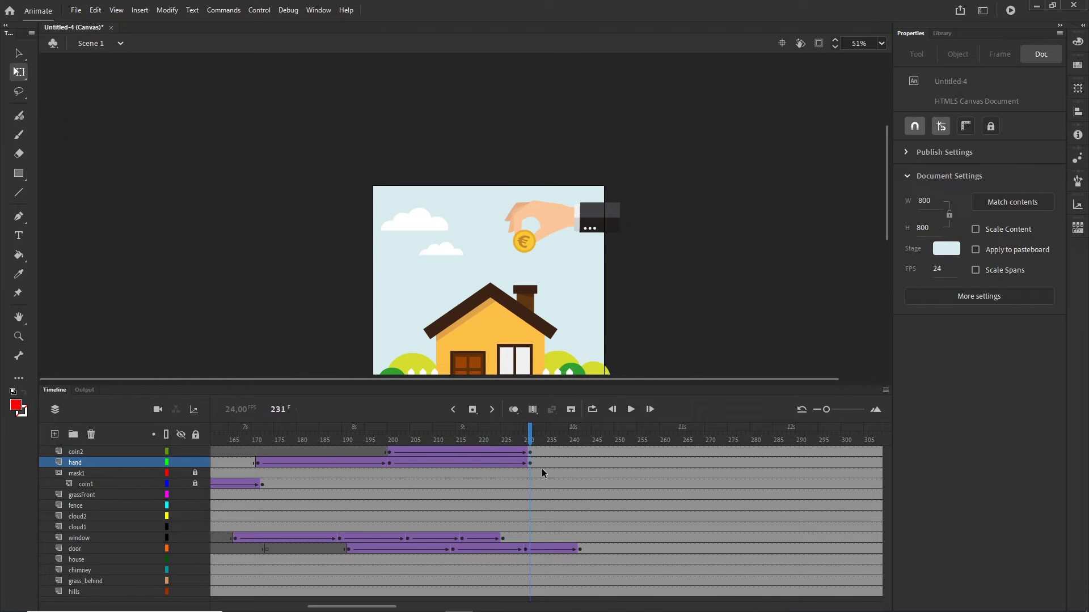
{"action": "left_click", "coordinate": [643, 451]}
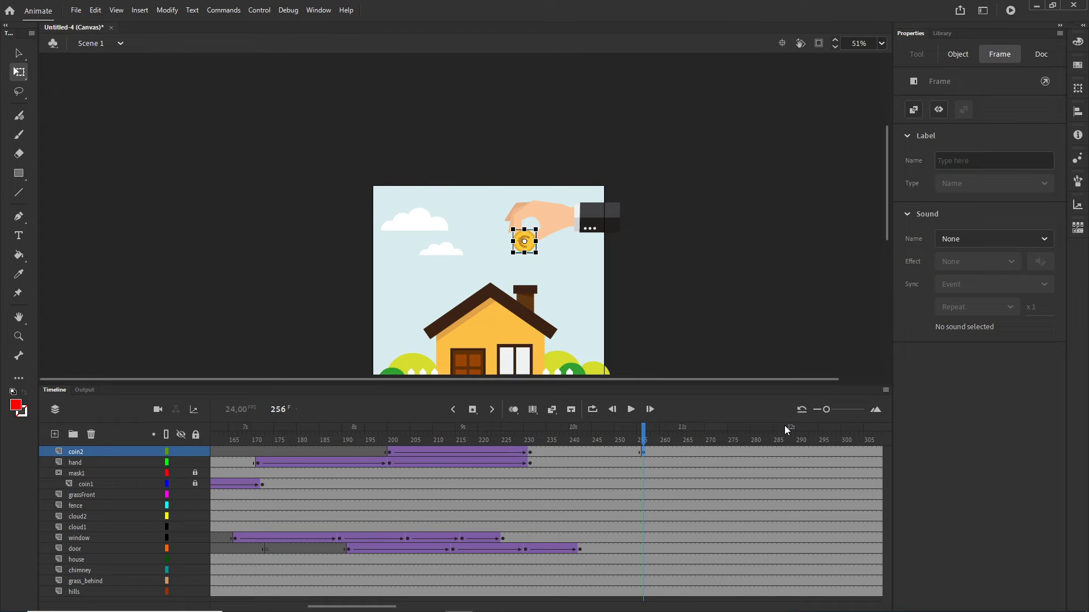
{"action": "key", "text": "shift+Down"}
{"action": "key", "text": "shift+Down"}
{"action": "key", "text": "shift+Down"}
{"action": "key", "text": "shift+Down"}
{"action": "key", "text": "shift+Down"}
{"action": "key", "text": "shift+Down"}
{"action": "key", "text": "shift+Down"}
{"action": "key", "text": "shift+Down"}
{"action": "key", "text": "shift+Down"}
{"action": "key", "text": "shift+Down"}
{"action": "key", "text": "shift+Down"}
{"action": "key", "text": "shift+Down"}
{"action": "key", "text": "shift+Down"}
{"action": "key", "text": "shift+Down"}
{"action": "key", "text": "shift+Down"}
{"action": "key", "text": "shift+Down"}
{"action": "key", "text": "shift+Down"}
{"action": "key", "text": "shift+Down"}
{"action": "key", "text": "shift+Down"}
{"action": "key", "text": "shift+Down"}
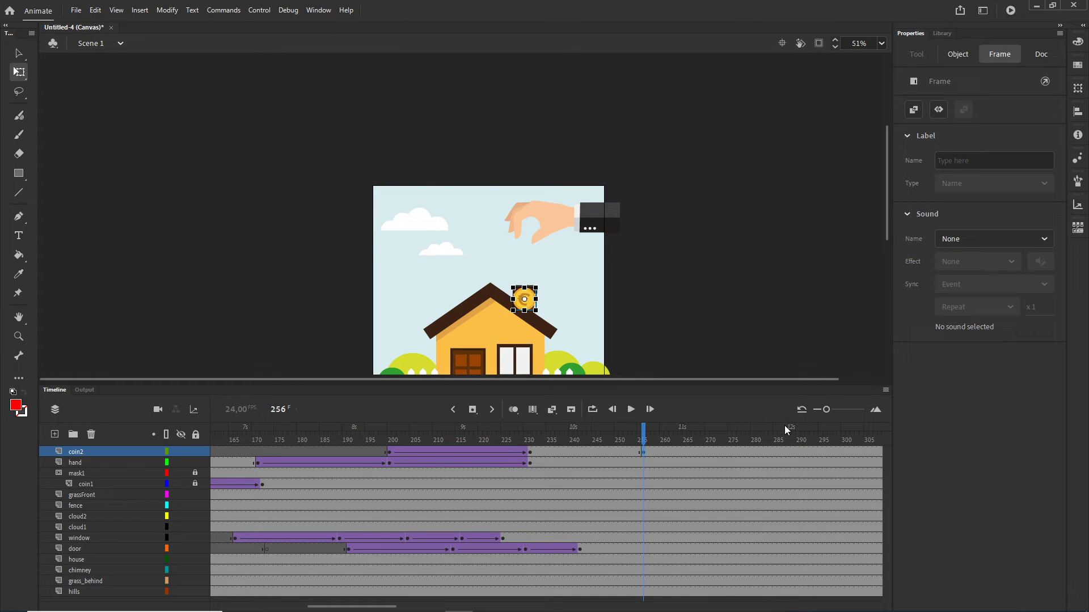
{"action": "key", "text": "shift+Down"}
{"action": "key", "text": "shift+Down"}
Create a classic tween on coin2 between frames 231 and 256, apply Quad Ease-In, and scrub through the drop.
{"action": "left_click", "coordinate": [575, 452]}
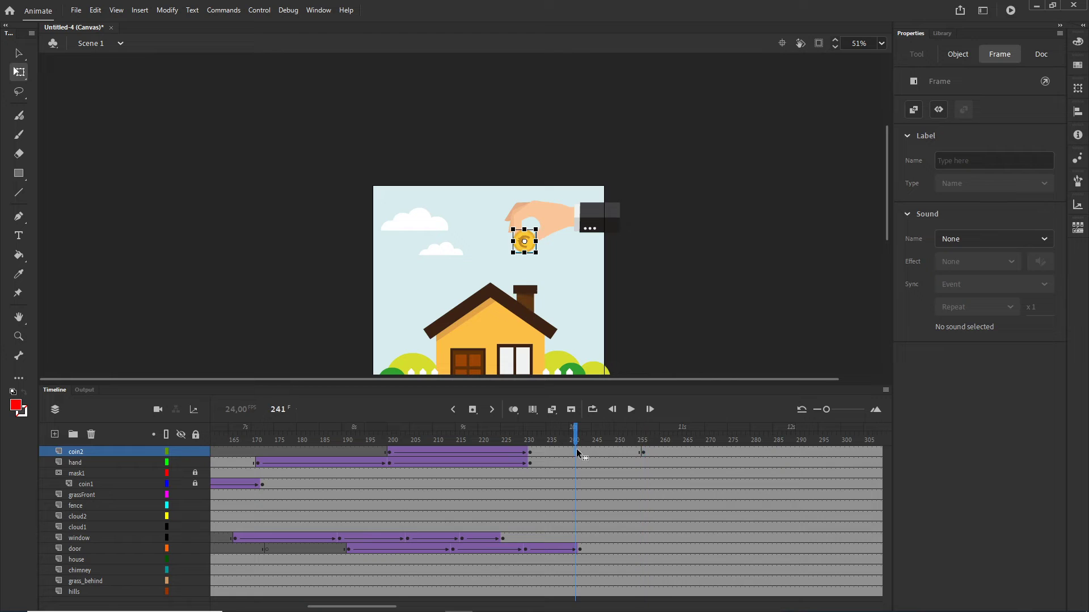
{"action": "right_click", "coordinate": [576, 452]}
{"action": "left_click", "coordinate": [625, 120]}
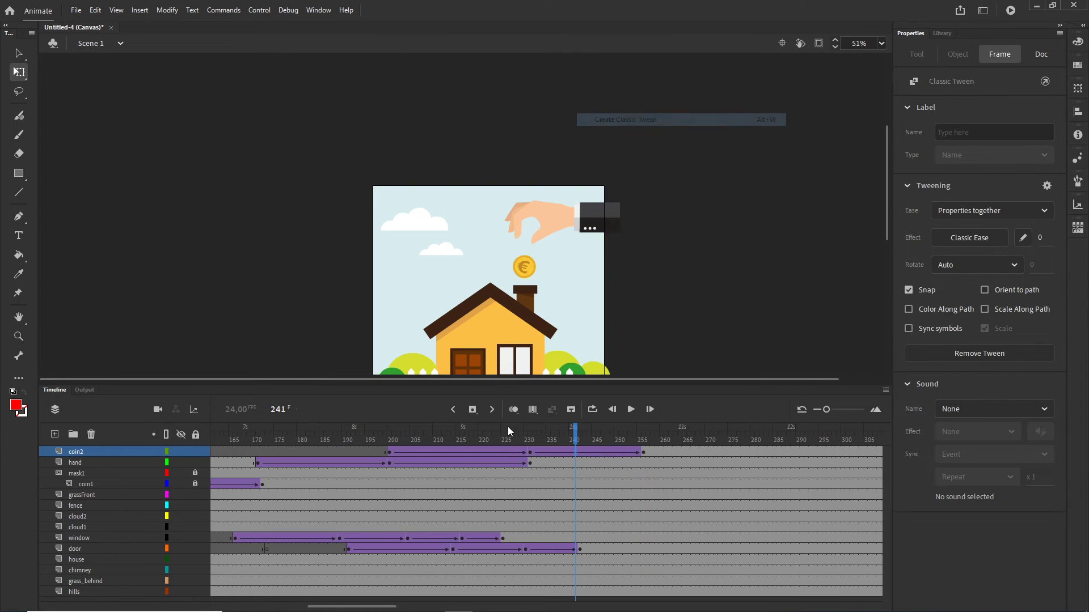
{"action": "left_click", "coordinate": [530, 453]}
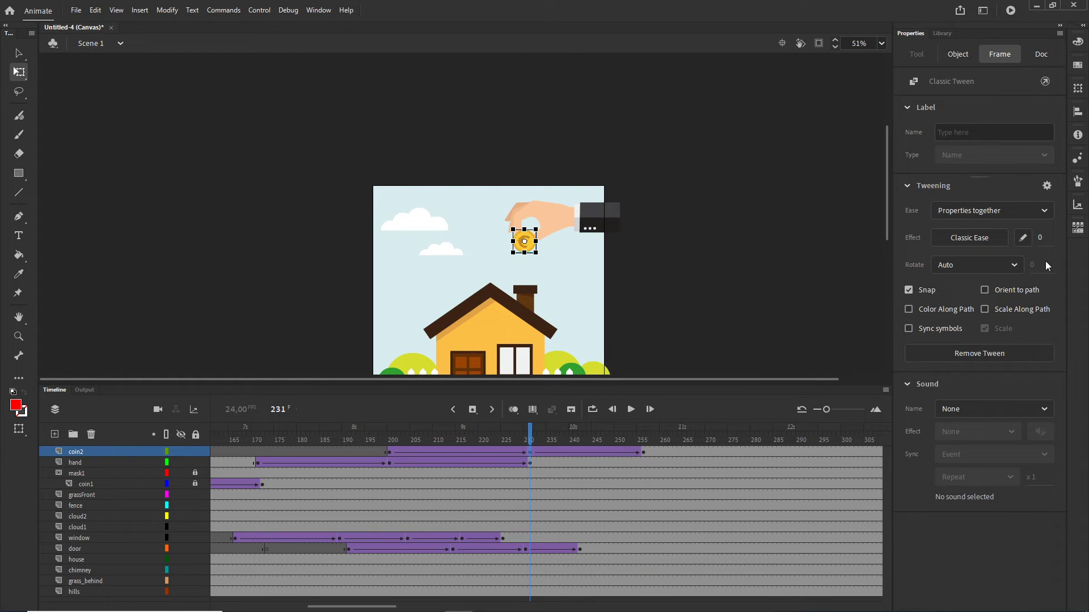
{"action": "left_click", "coordinate": [974, 238]}
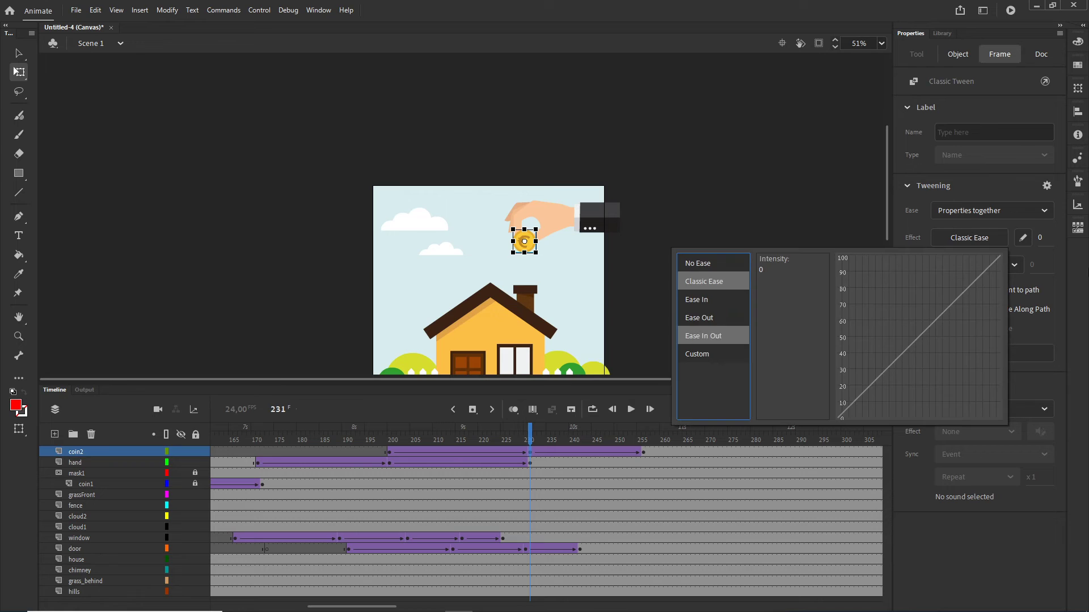
{"action": "left_click", "coordinate": [697, 304]}
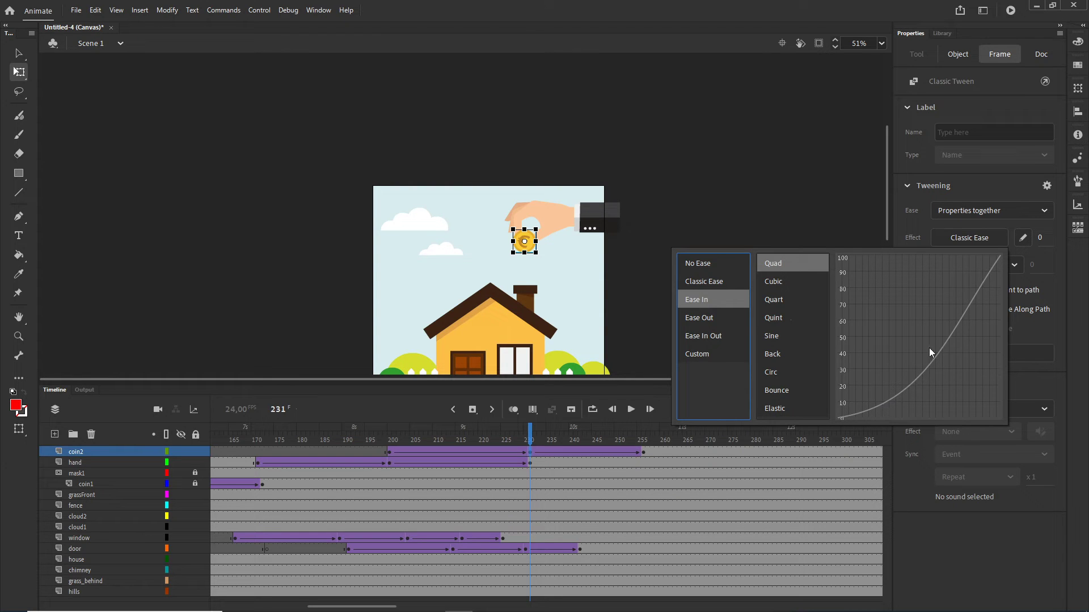
{"action": "double_click", "coordinate": [782, 267]}
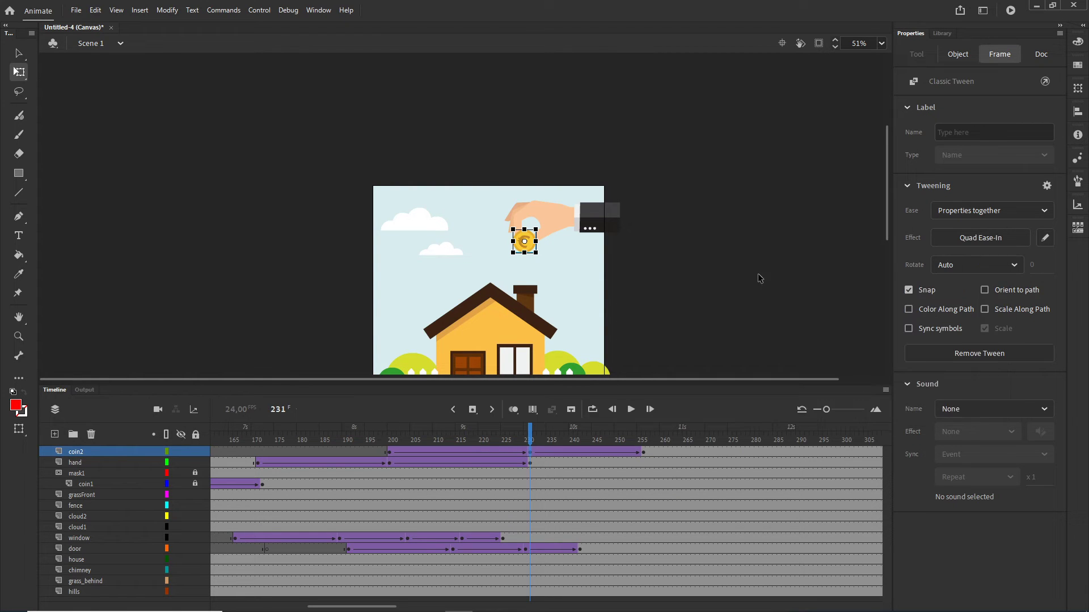
{"action": "left_click_drag", "start_coordinate": [532, 438], "coordinate": [645, 443]}
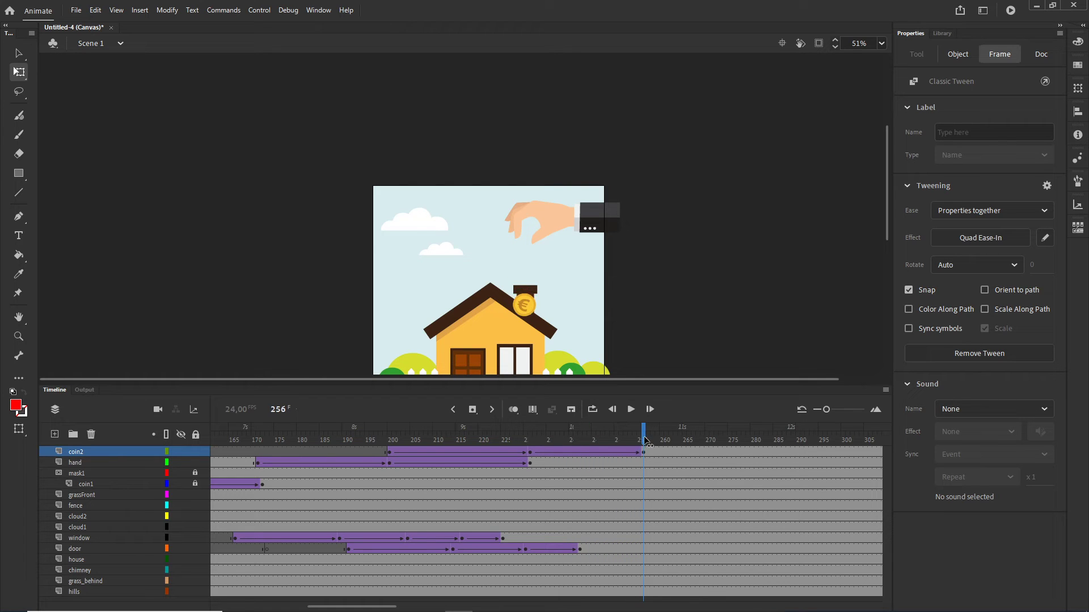
Duplicate the mask1 layer and place the copy directly above the coin2 layer.
{"action": "left_click", "coordinate": [82, 475]}
{"action": "right_click", "coordinate": [84, 475]}
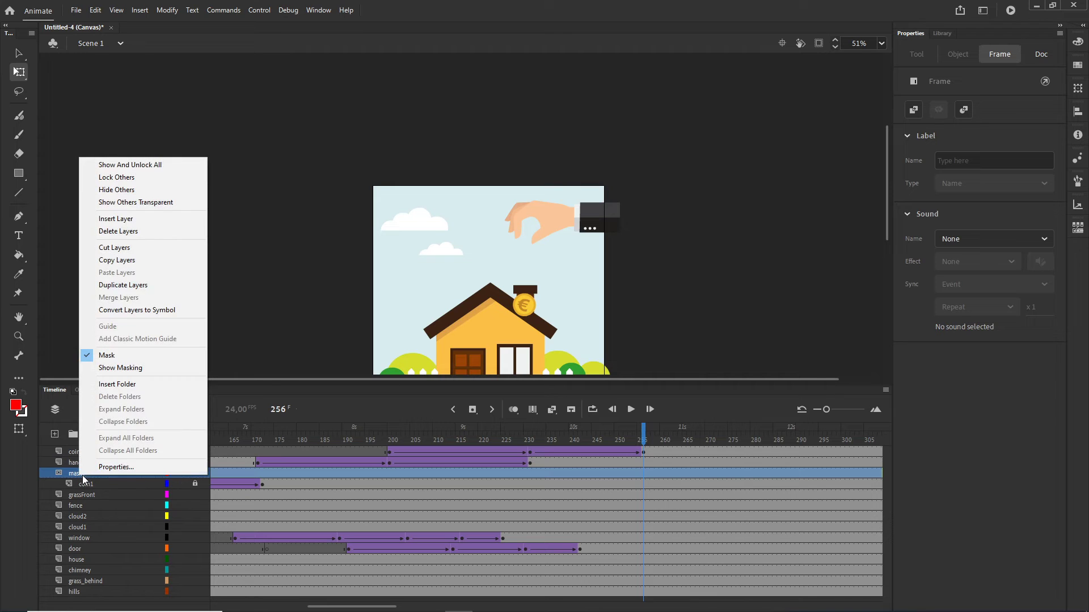
{"action": "left_click", "coordinate": [124, 286]}
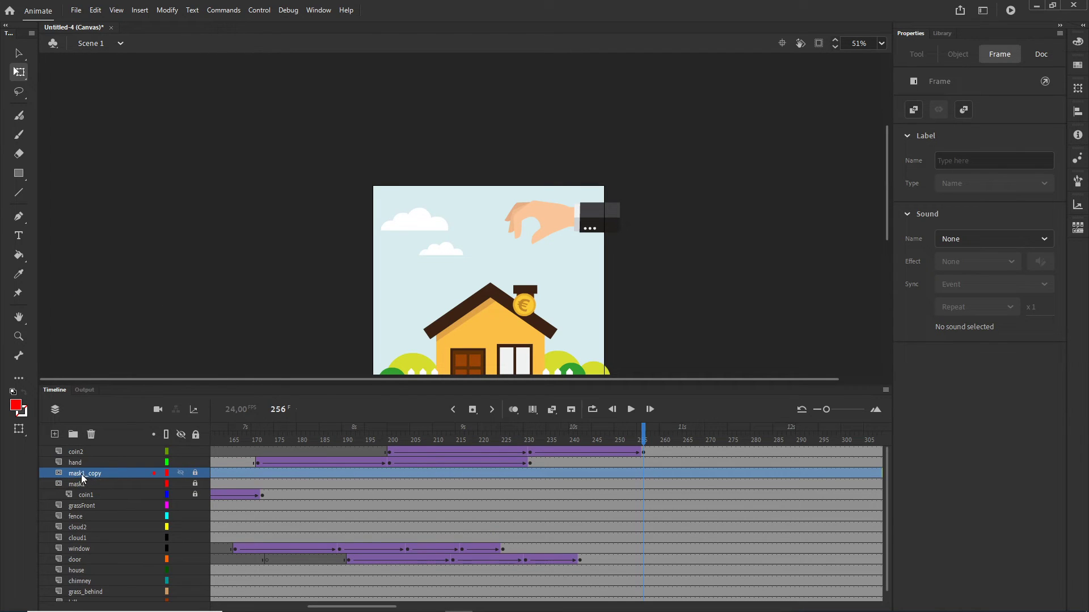
{"action": "left_click_drag", "start_coordinate": [81, 475], "coordinate": [79, 447]}
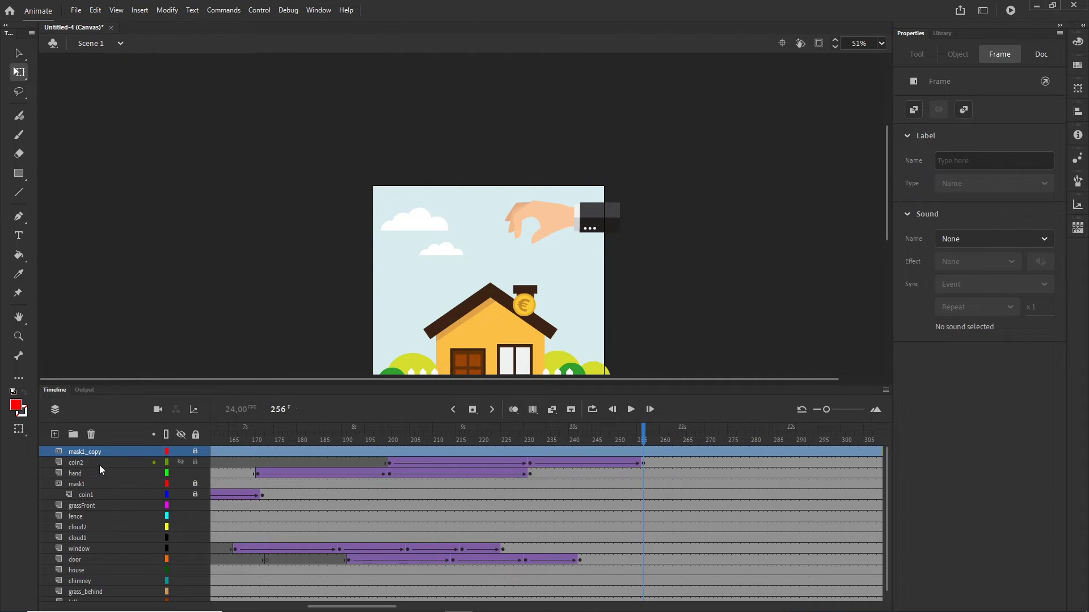
Turn the Mask option off and on again for mask1_copy so it masks coin2, and check the result around frame 256.
{"action": "right_click", "coordinate": [80, 452]}
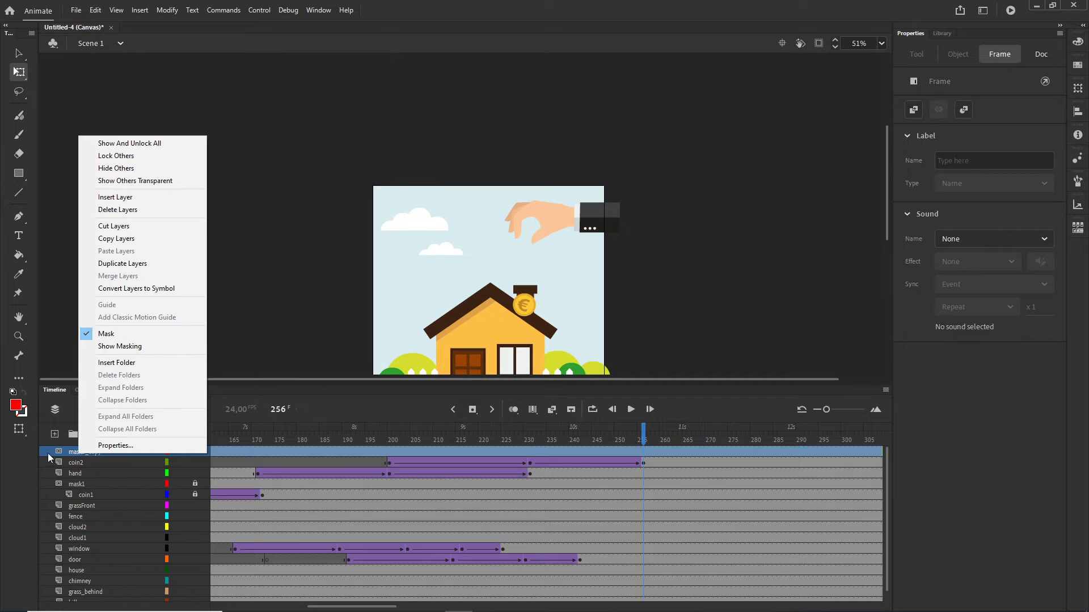
{"action": "left_click", "coordinate": [107, 339]}
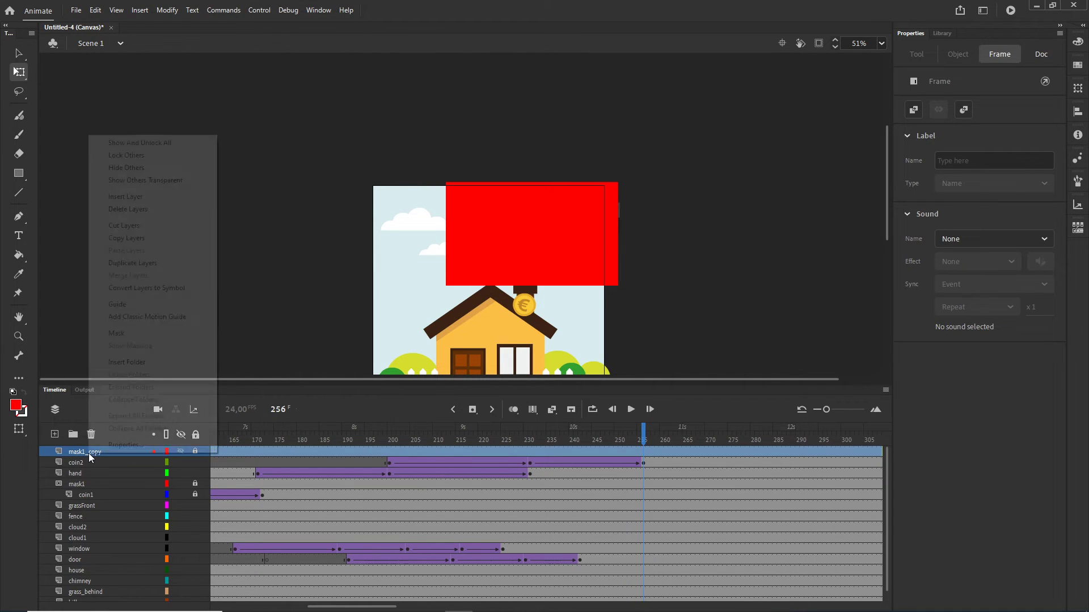
{"action": "right_click", "coordinate": [90, 453]}
{"action": "left_click", "coordinate": [121, 332]}
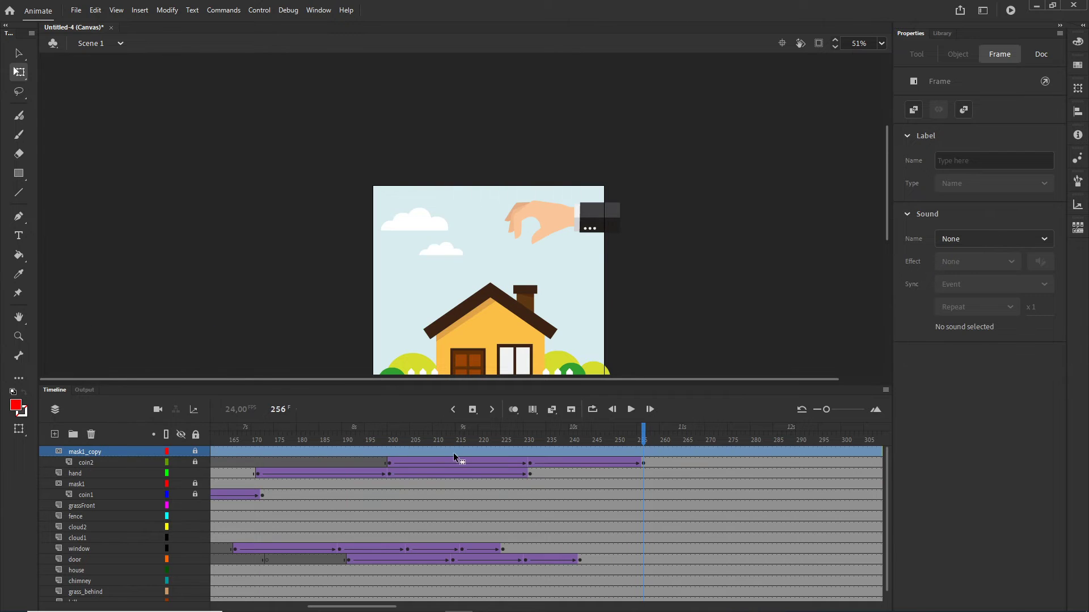
{"action": "mouse_move", "coordinate": [635, 437]}
{"action": "left_mouse_down"}
{"action": "mouse_move", "coordinate": [533, 440]}
{"action": "mouse_move", "coordinate": [644, 444]}
{"action": "left_mouse_up"}
{"action": "left_click", "coordinate": [651, 357]}
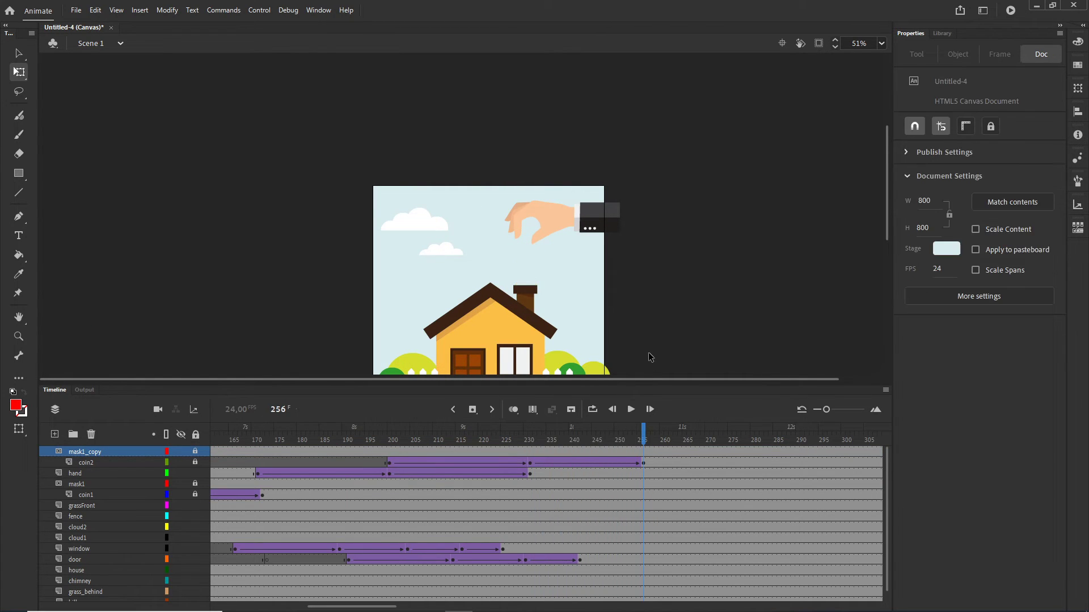
Identify the hills on the stage and enlarge the timeline area until the hills layer is fully shown.
{"action": "scroll", "coordinate": [669, 298], "scroll_direction": "down", "scroll_amount": 3}
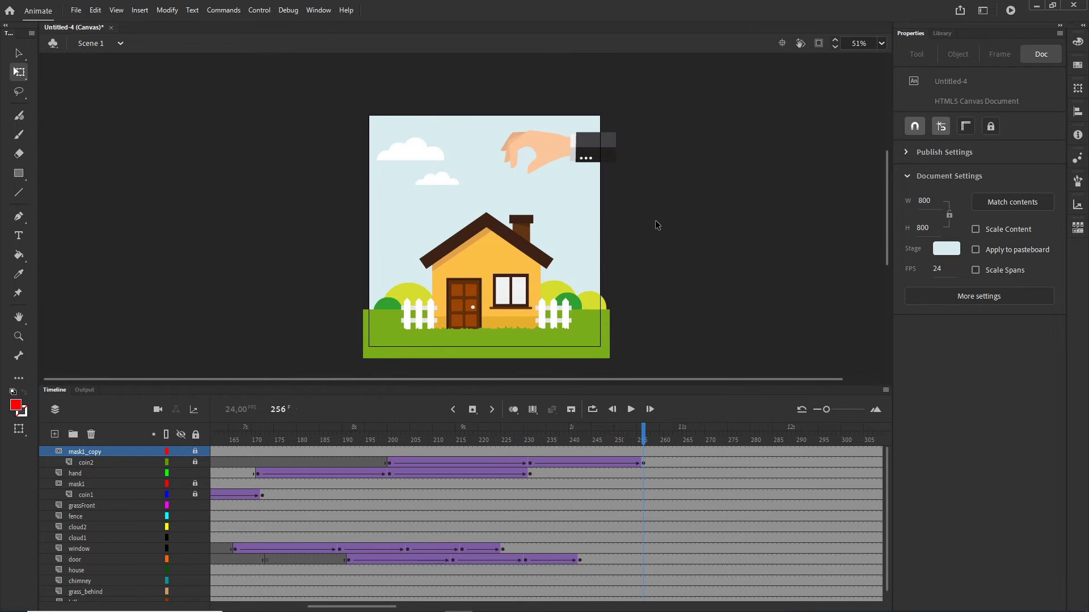
{"action": "scroll", "coordinate": [557, 235], "scroll_direction": "up", "scroll_amount": 2}
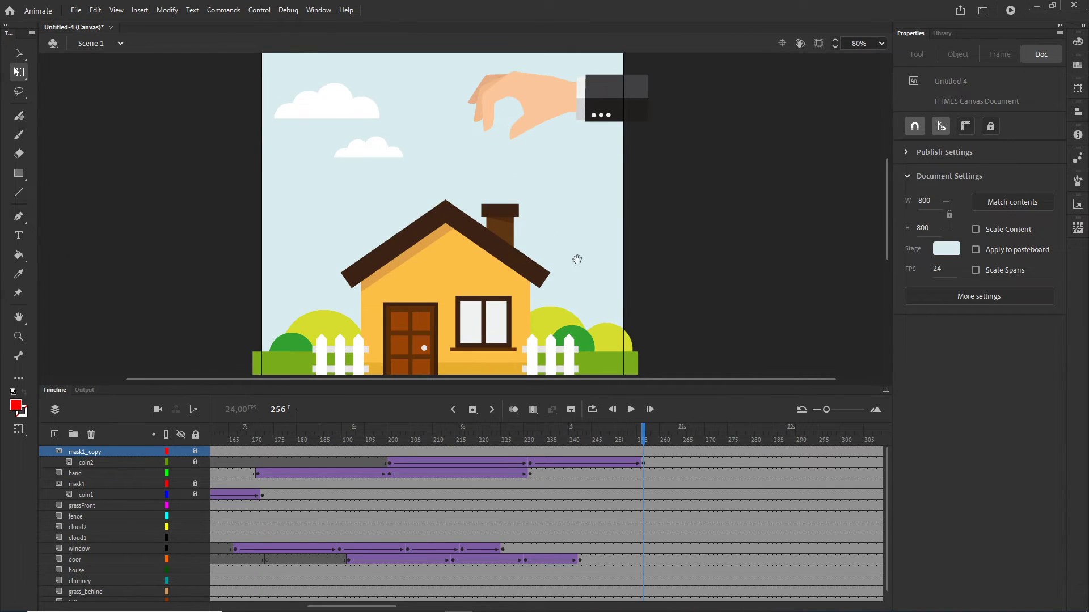
{"action": "scroll", "coordinate": [577, 260], "scroll_direction": "down", "scroll_amount": 3}
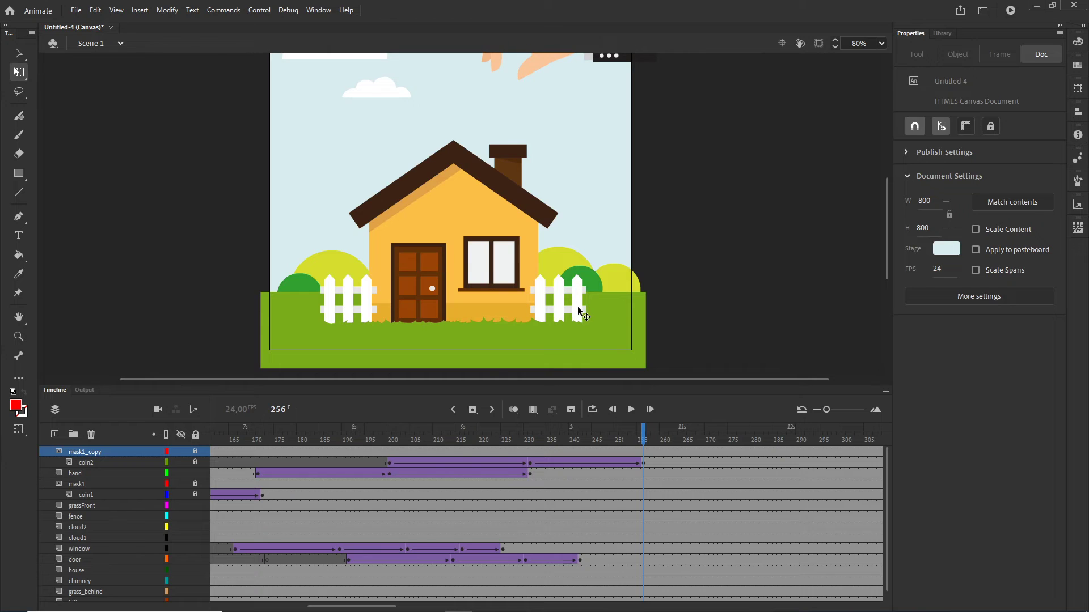
{"action": "left_click", "coordinate": [579, 310]}
{"action": "left_click", "coordinate": [616, 281]}
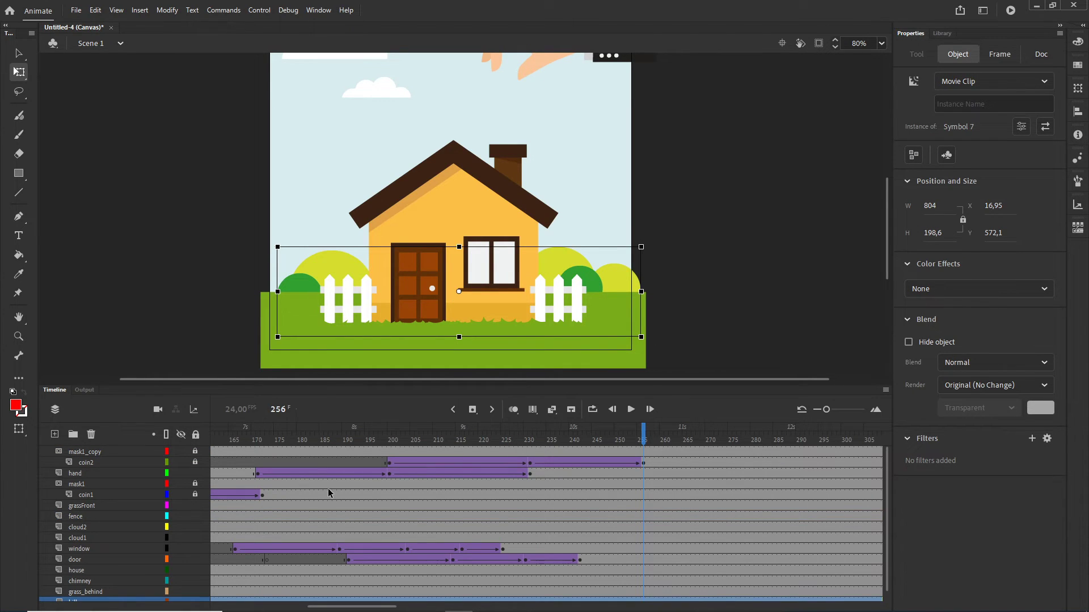
{"action": "left_click_drag", "start_coordinate": [444, 384], "coordinate": [445, 320]}
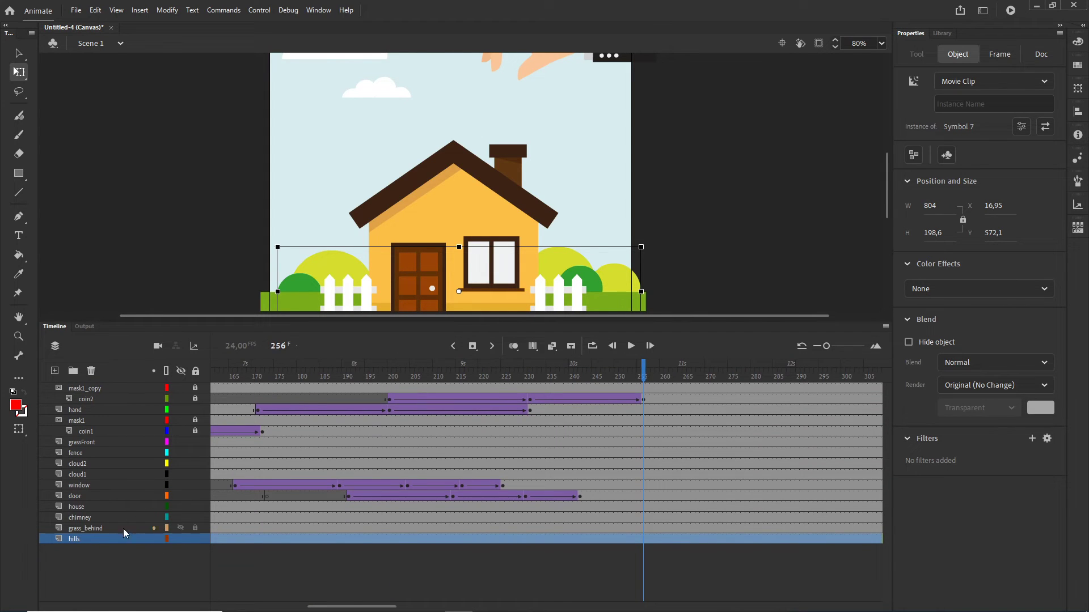
{"action": "left_click", "coordinate": [103, 561]}
Move the hills layer's starting keyframe from frame 1 to frame 257.
{"action": "left_click_drag", "start_coordinate": [352, 607], "coordinate": [219, 569]}
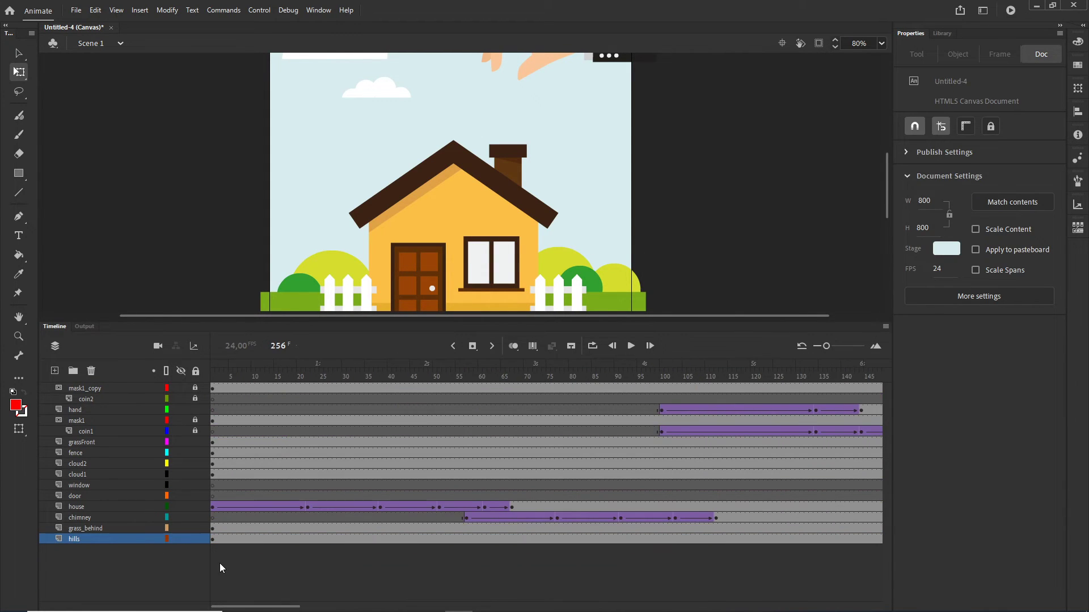
{"action": "left_click", "coordinate": [214, 540]}
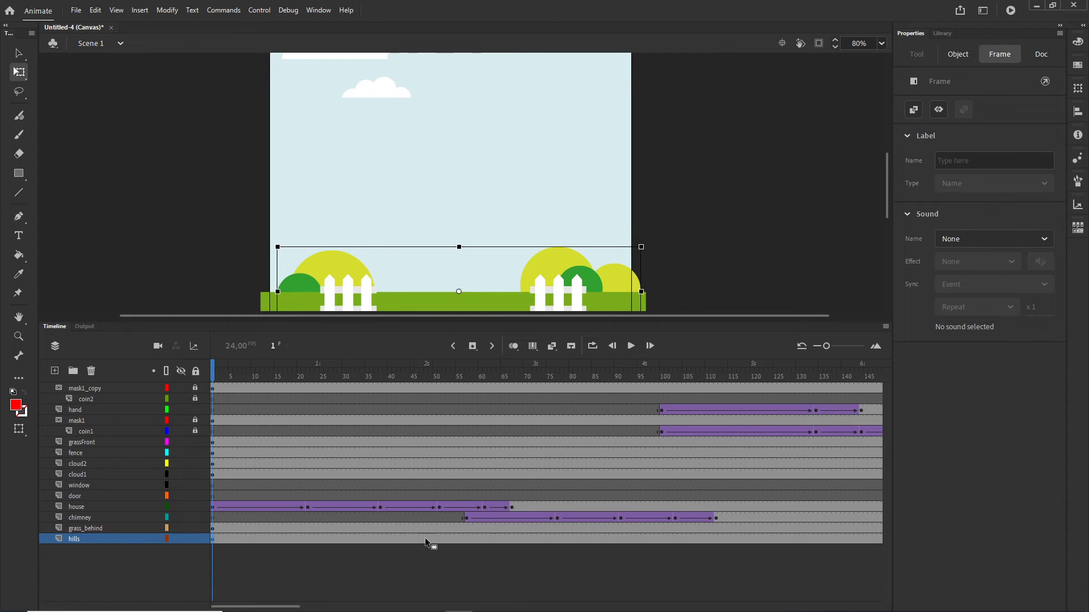
{"action": "left_click", "coordinate": [796, 539]}
{"action": "mouse_move", "coordinate": [329, 606]}
{"action": "left_mouse_down"}
{"action": "mouse_move", "coordinate": [369, 608]}
{"action": "mouse_move", "coordinate": [345, 607]}
{"action": "left_mouse_up"}
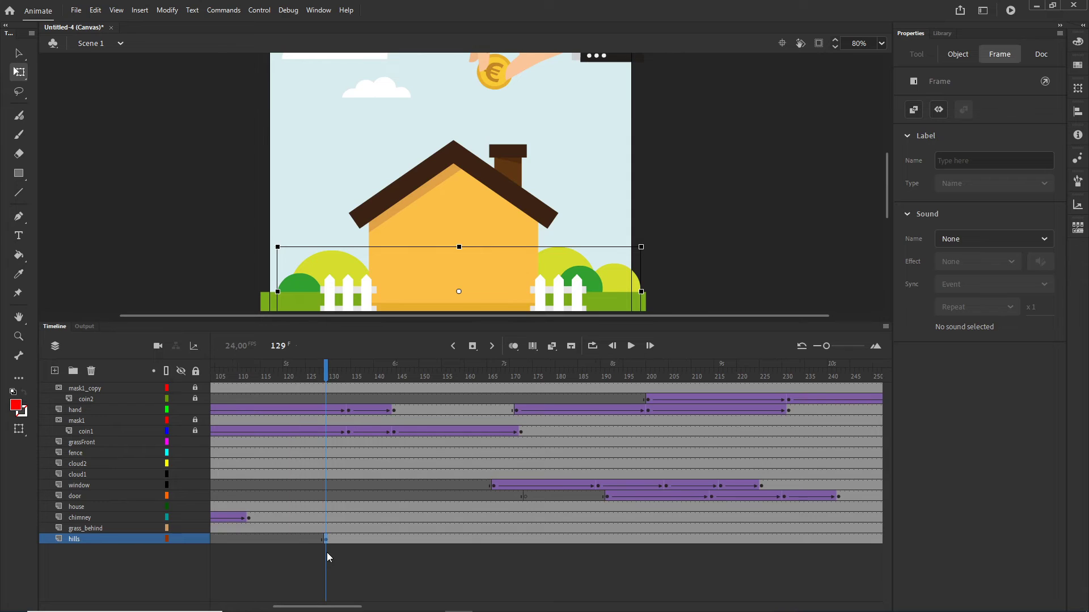
{"action": "left_click_drag", "start_coordinate": [326, 542], "coordinate": [720, 540]}
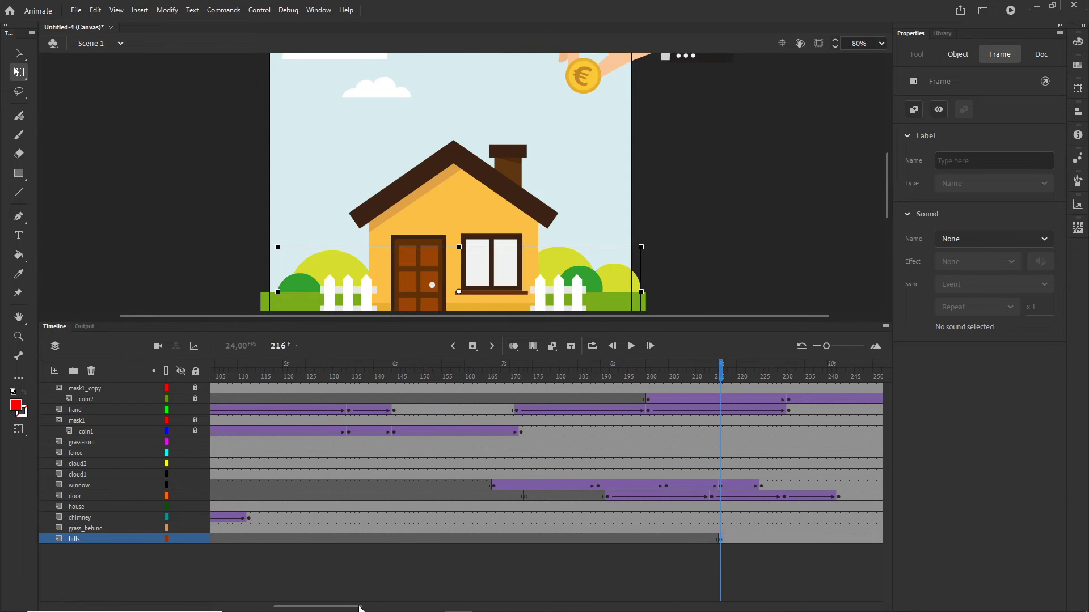
{"action": "left_click_drag", "start_coordinate": [348, 607], "coordinate": [386, 608]}
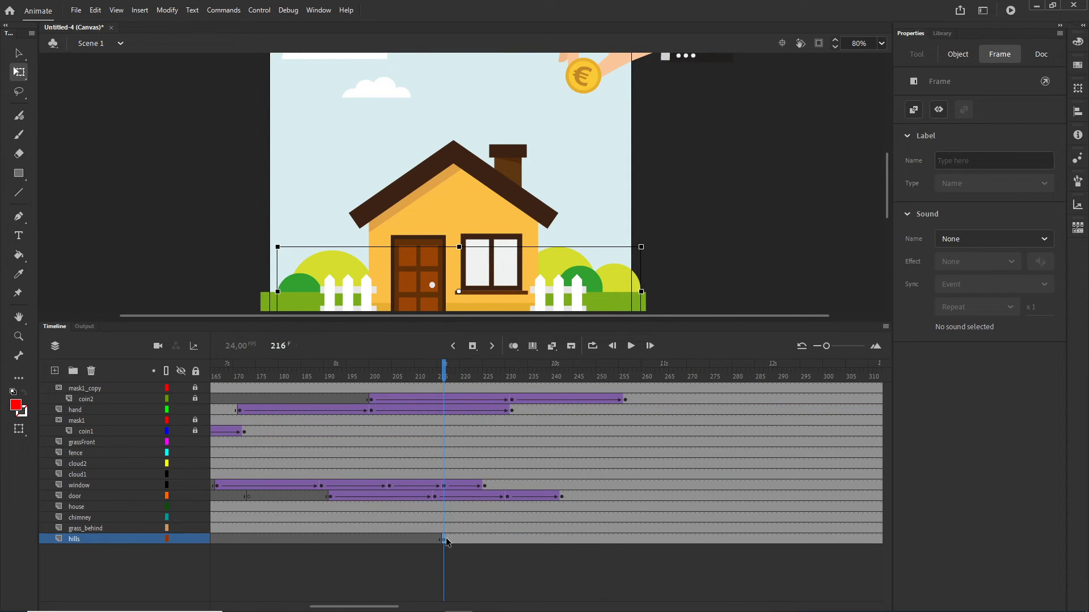
{"action": "left_click_drag", "start_coordinate": [445, 544], "coordinate": [631, 544]}
{"action": "scroll", "coordinate": [736, 236], "scroll_direction": "down", "scroll_amount": 3}
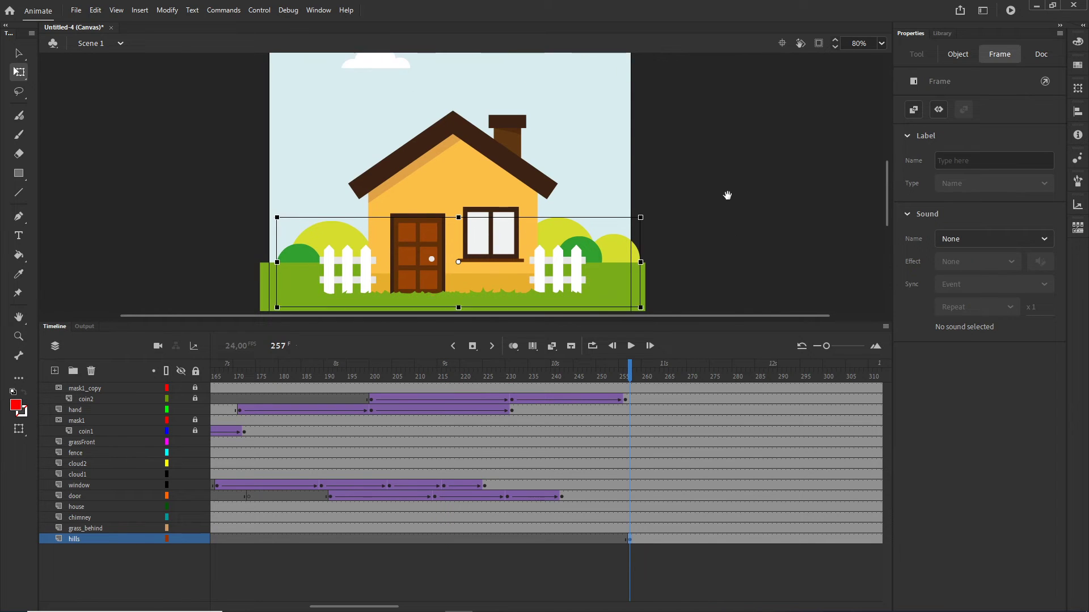
{"action": "left_click", "coordinate": [741, 182]}
{"action": "left_click", "coordinate": [567, 201]}
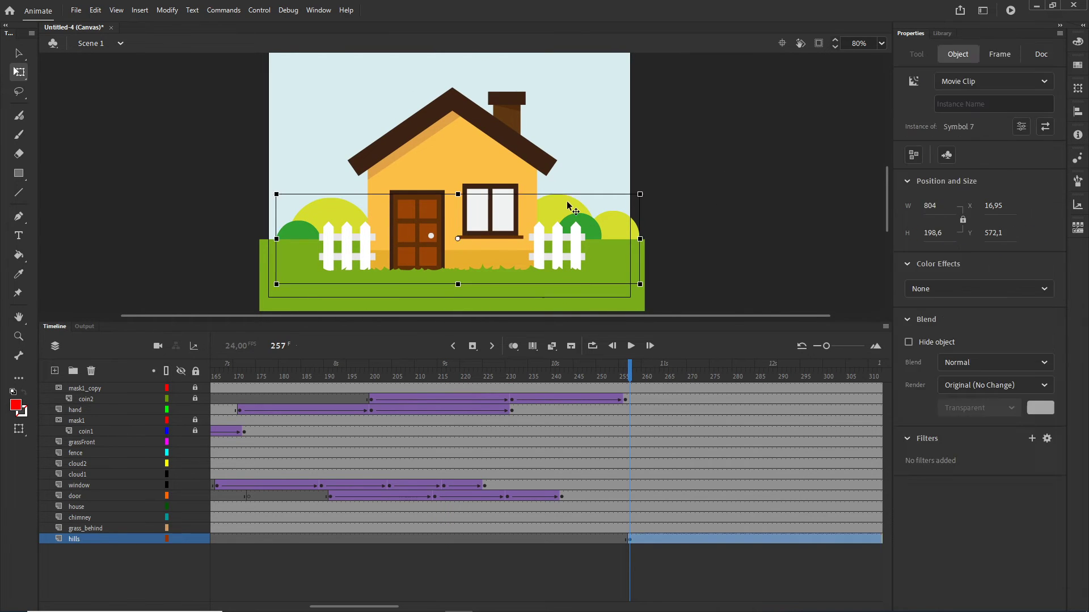
{"action": "left_click_drag", "start_coordinate": [569, 210], "coordinate": [643, 145]}
{"action": "key", "text": "ctrl+z"}
{"action": "left_click", "coordinate": [736, 265]}
Move the fence layer's starting keyframe from frame 1 to frame 256.
{"action": "left_click", "coordinate": [575, 257]}
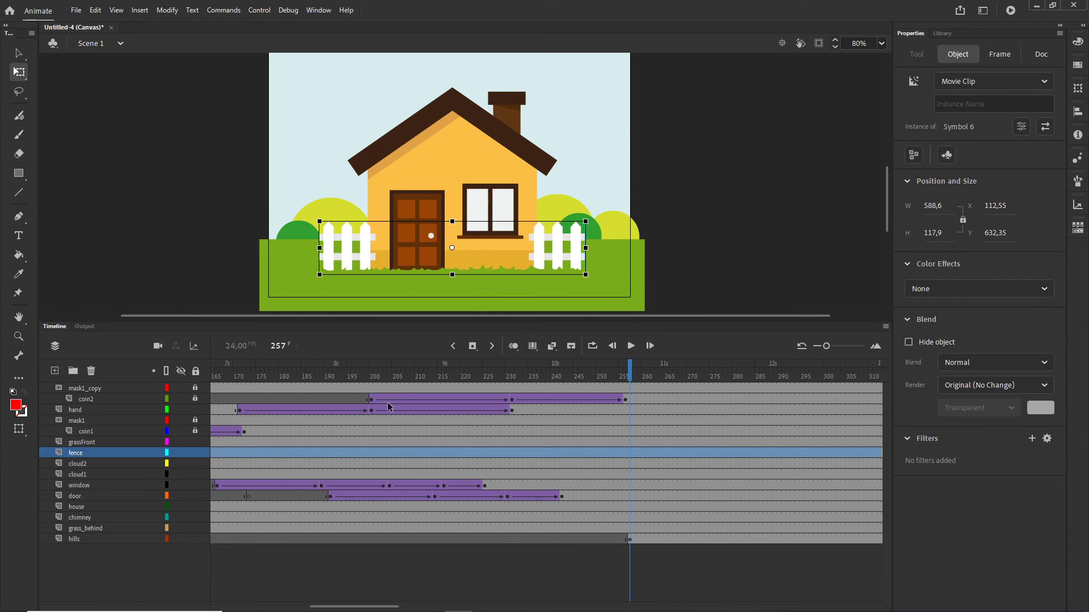
{"action": "left_click_drag", "start_coordinate": [366, 605], "coordinate": [267, 605]}
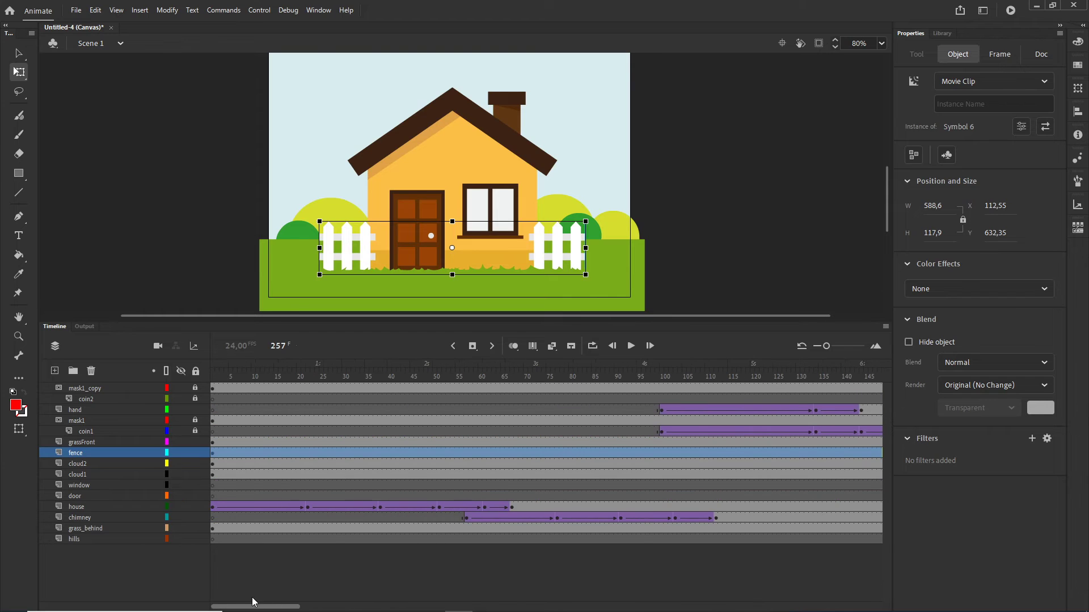
{"action": "left_click_drag", "start_coordinate": [212, 456], "coordinate": [792, 458]}
{"action": "left_click_drag", "start_coordinate": [858, 452], "coordinate": [746, 454]}
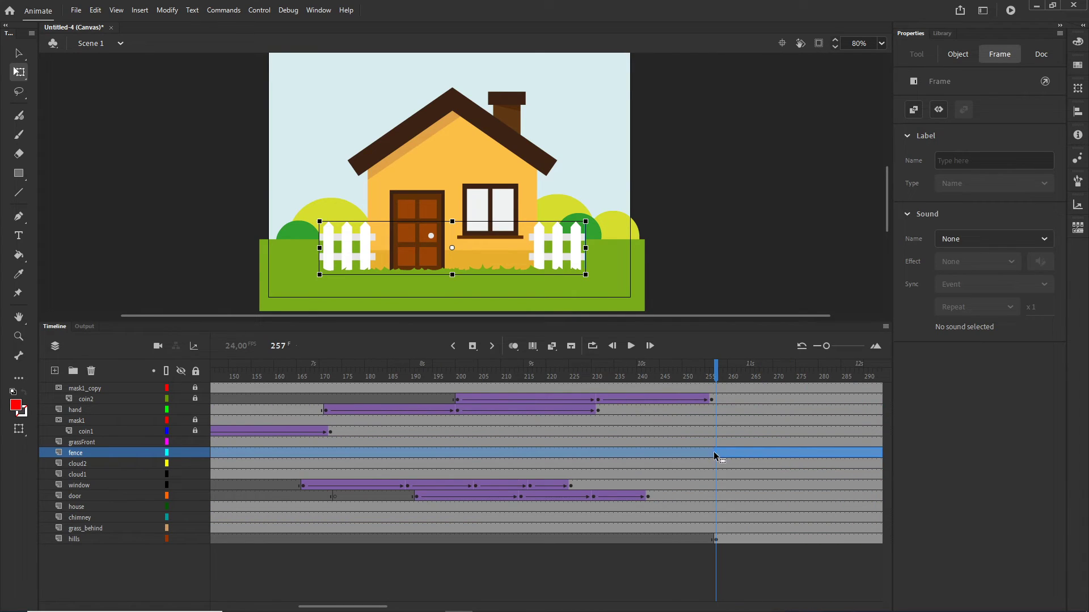
{"action": "left_click_drag", "start_coordinate": [712, 451], "coordinate": [712, 452]}
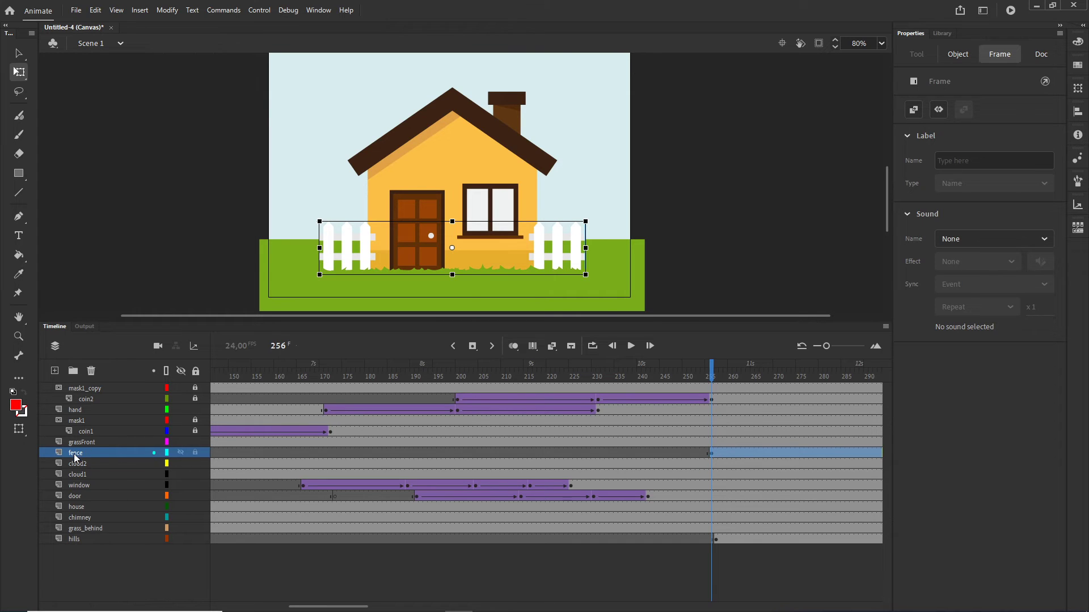
Move the fence's transformation point to the middle of its bottom edge at frame 256.
{"action": "left_click", "coordinate": [712, 453]}
{"action": "left_click", "coordinate": [454, 252]}
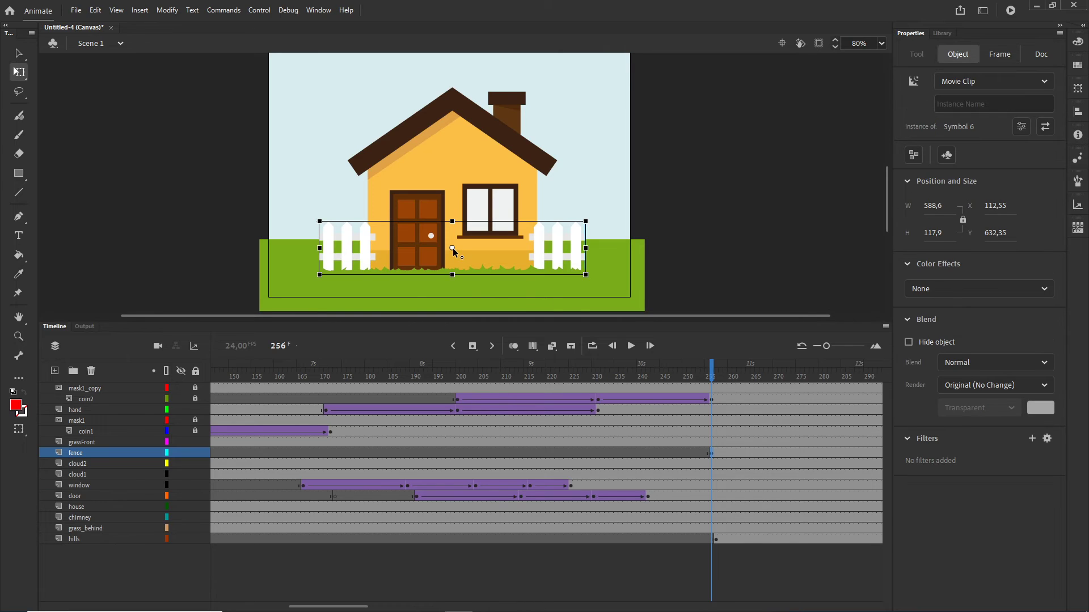
{"action": "left_click_drag", "start_coordinate": [452, 248], "coordinate": [453, 274]}
{"action": "left_click_drag", "start_coordinate": [343, 605], "coordinate": [369, 605]}
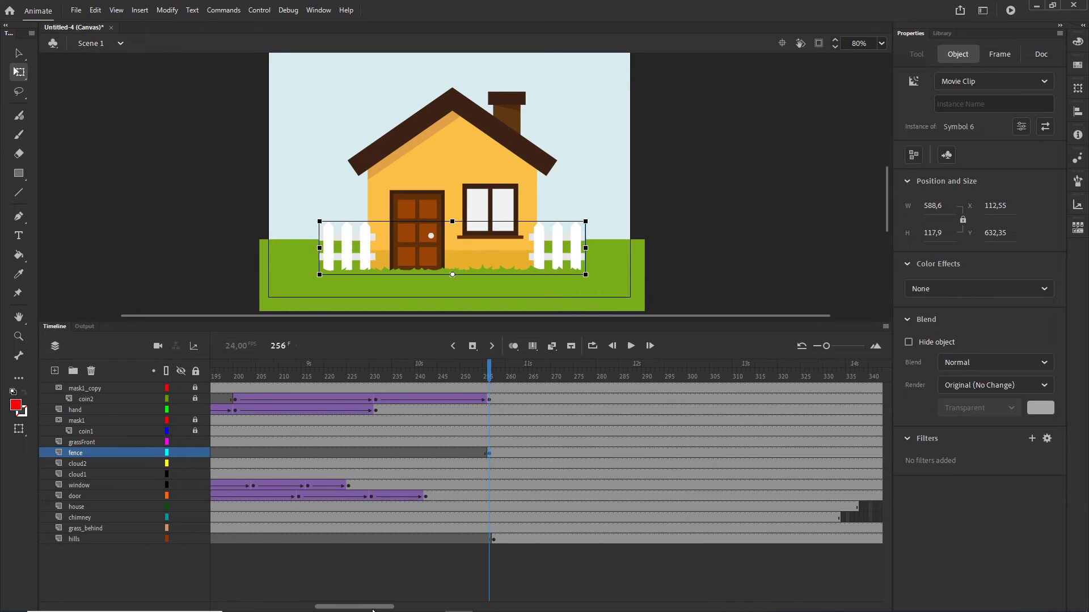
Insert keyframes at frames 280, 298 and 309 on both the fence and hills layers.
{"action": "left_click", "coordinate": [598, 454]}
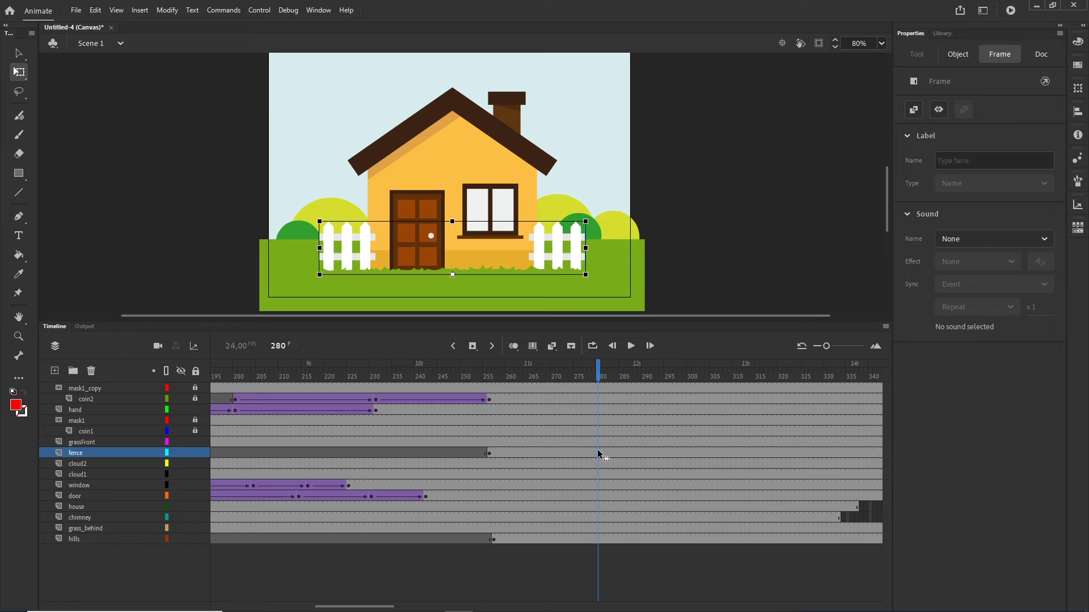
{"action": "key", "text": "F6"}
{"action": "left_click", "coordinate": [599, 540]}
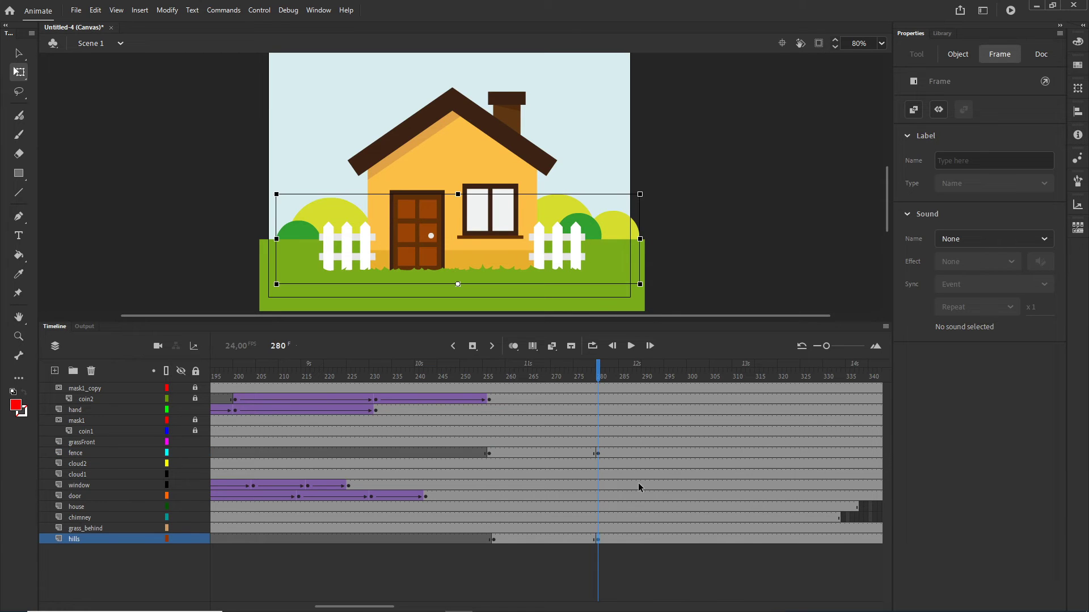
{"action": "left_click", "coordinate": [680, 453]}
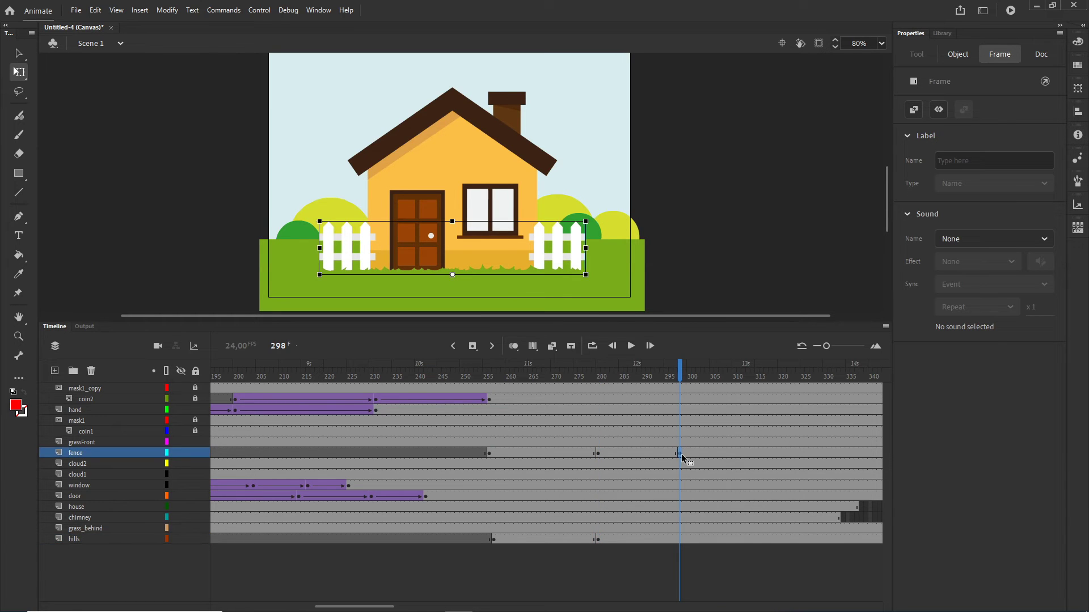
{"action": "key", "text": "F6"}
{"action": "left_click", "coordinate": [680, 540]}
{"action": "key", "text": "F6"}
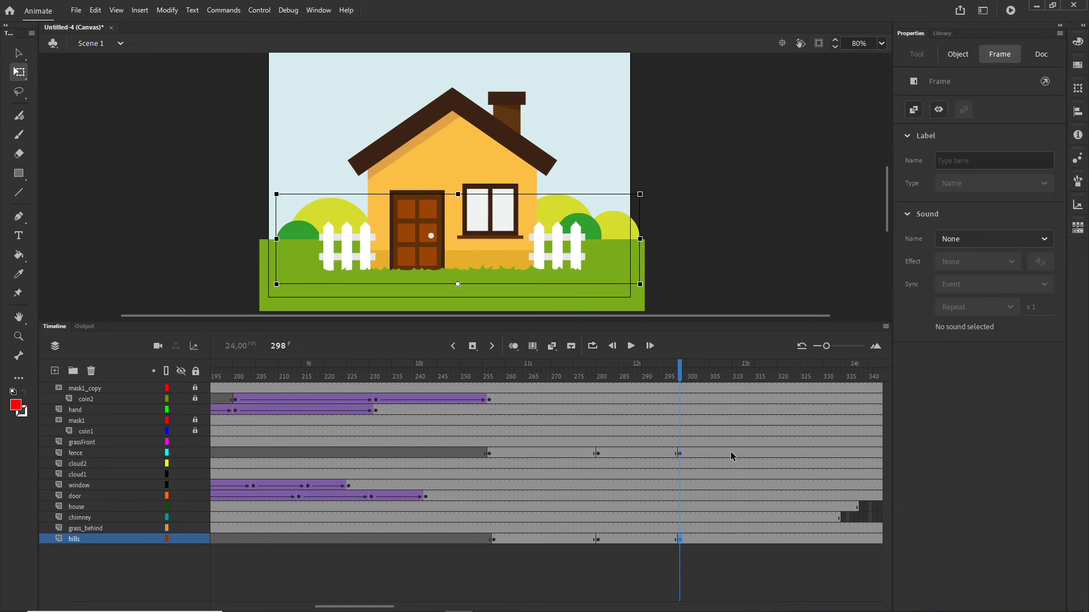
{"action": "left_click", "coordinate": [731, 453]}
{"action": "key", "text": "F6"}
{"action": "left_click", "coordinate": [729, 540]}
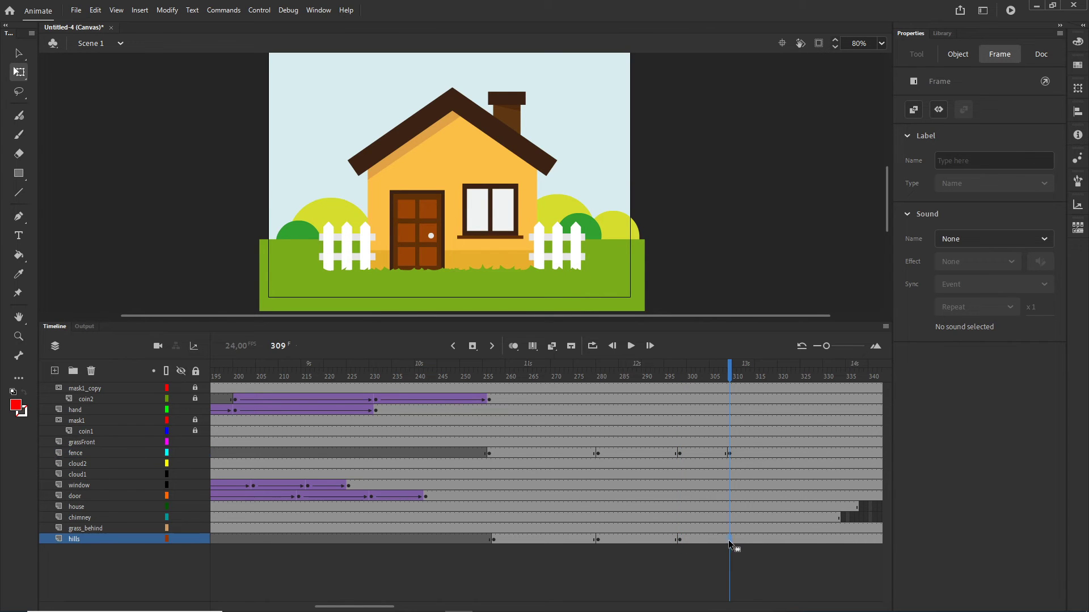
{"action": "key", "text": "F6"}
Scale the fence vertically from its base to a height of about 27 at frame 256, 140 at frame 280 and 104 at frame 298.
{"action": "left_click_drag", "start_coordinate": [730, 377], "coordinate": [602, 377]}
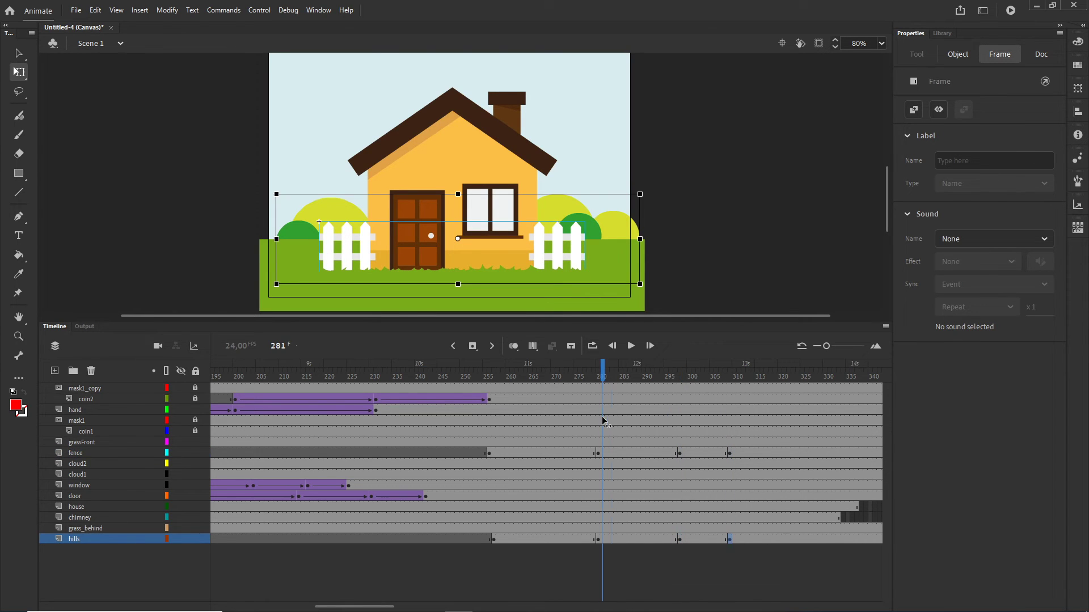
{"action": "left_click", "coordinate": [490, 454]}
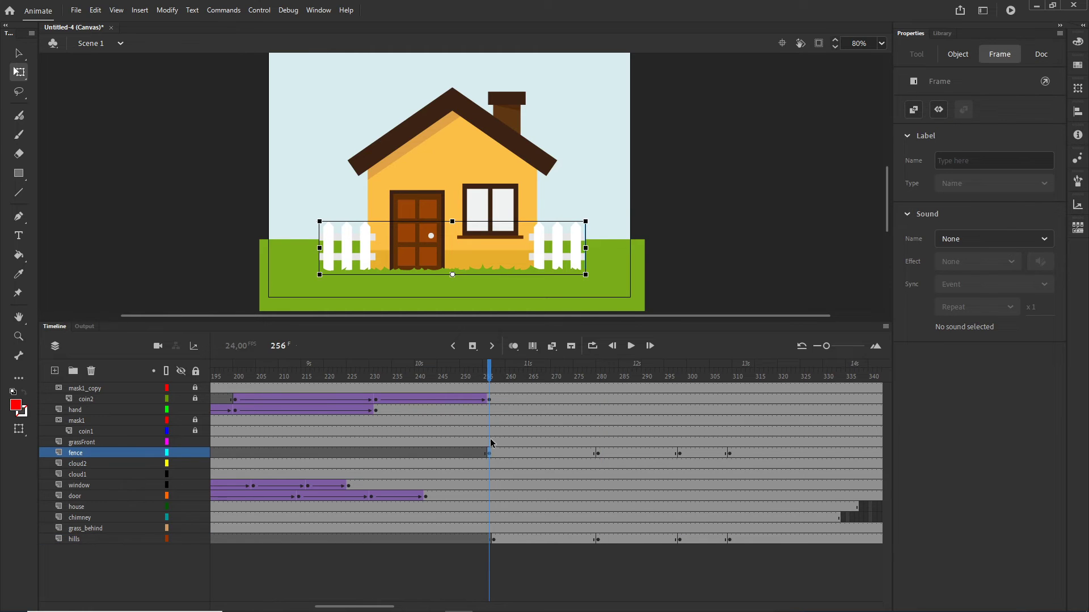
{"action": "left_click_drag", "start_coordinate": [452, 222], "coordinate": [453, 262]}
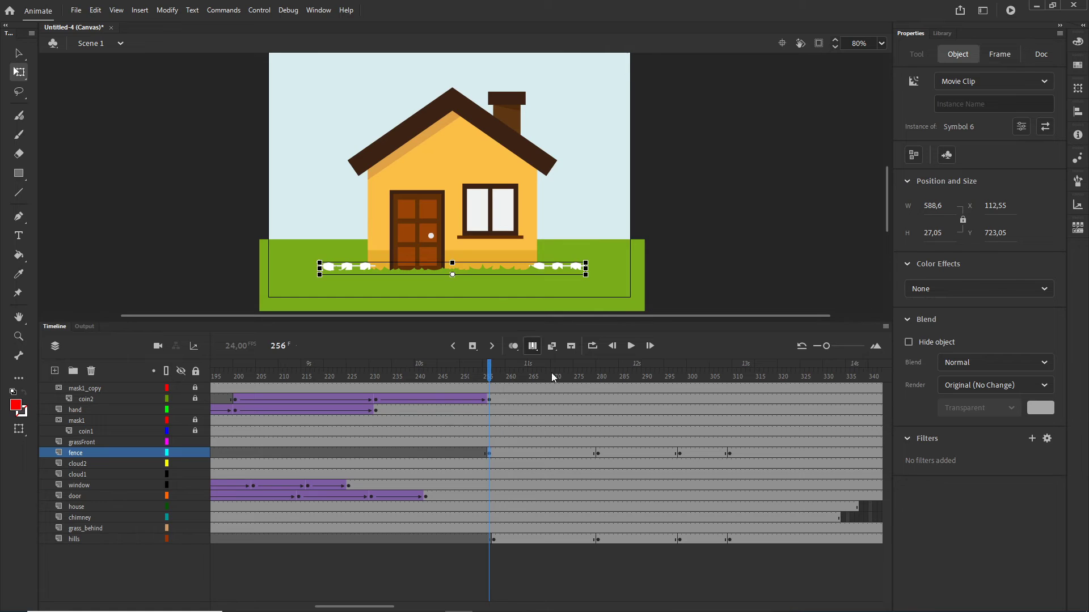
{"action": "left_click", "coordinate": [597, 453]}
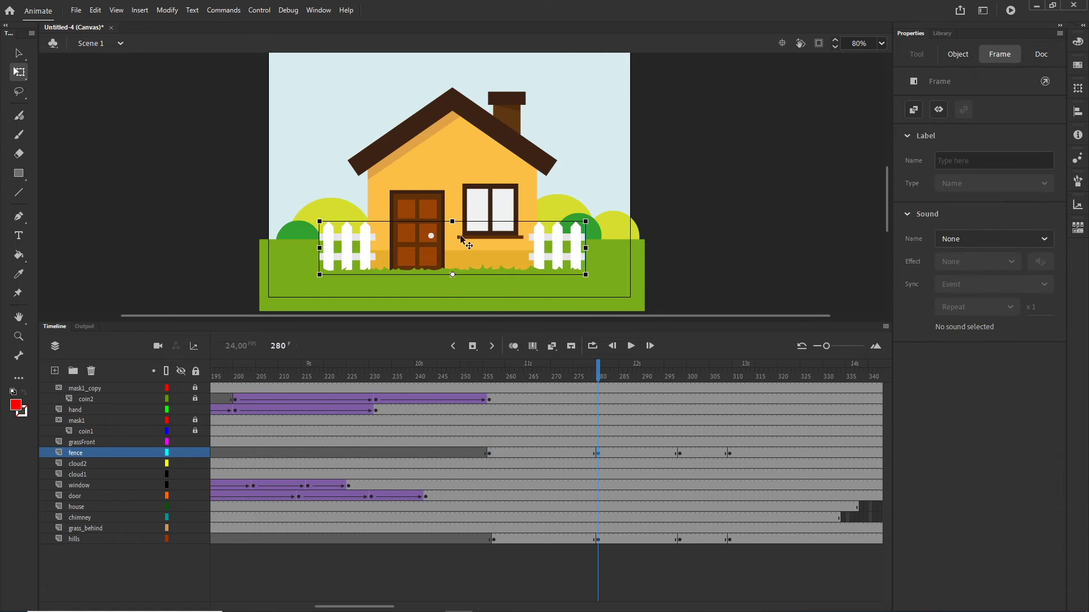
{"action": "left_click_drag", "start_coordinate": [452, 223], "coordinate": [452, 211]}
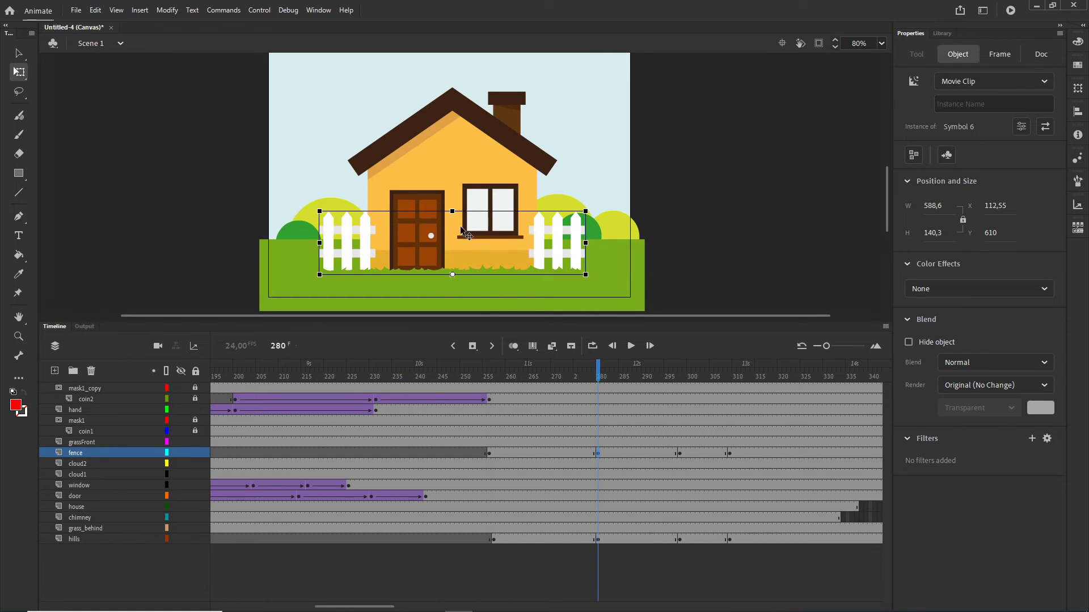
{"action": "left_click", "coordinate": [679, 454]}
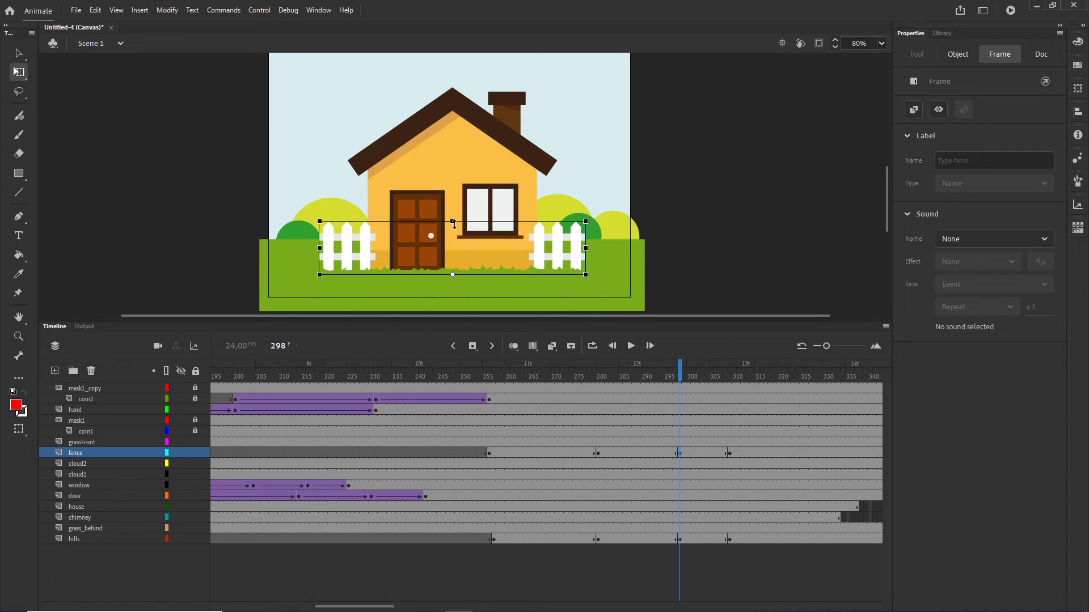
{"action": "left_click_drag", "start_coordinate": [454, 224], "coordinate": [454, 229]}
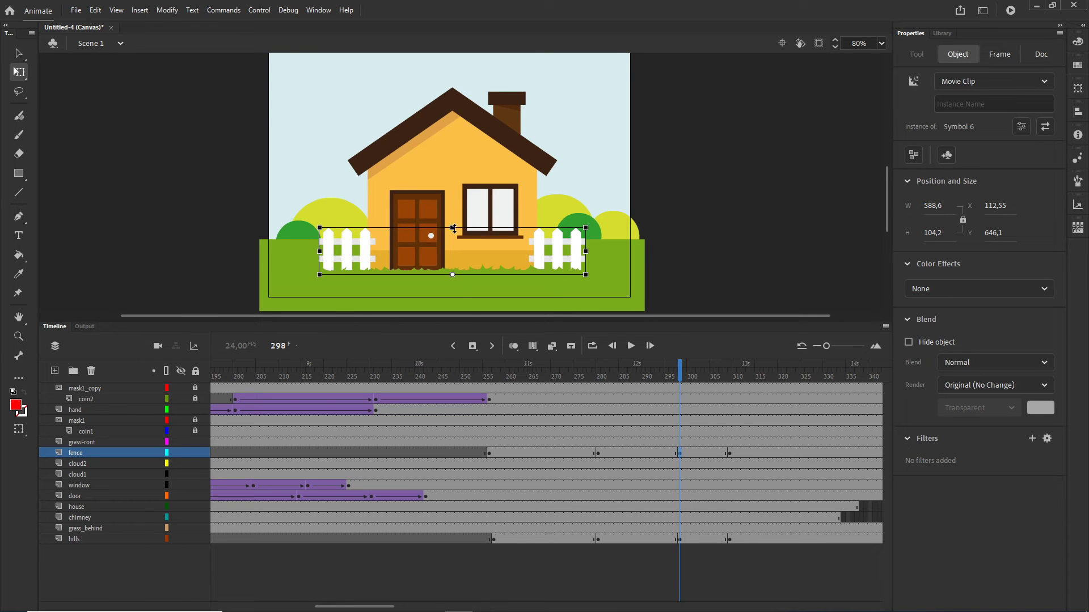
Create classic tweens between all the fence keyframes from frame 256 to 309.
{"action": "left_click", "coordinate": [729, 458]}
{"action": "left_click_drag", "start_coordinate": [702, 455], "coordinate": [563, 456]}
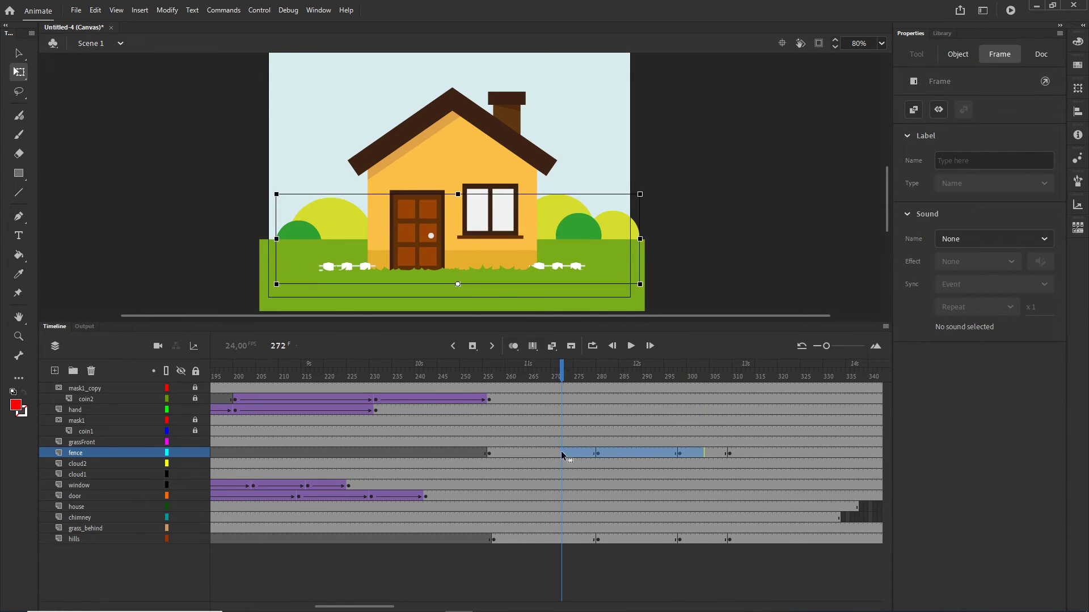
{"action": "right_click", "coordinate": [562, 455]}
{"action": "left_click", "coordinate": [617, 124]}
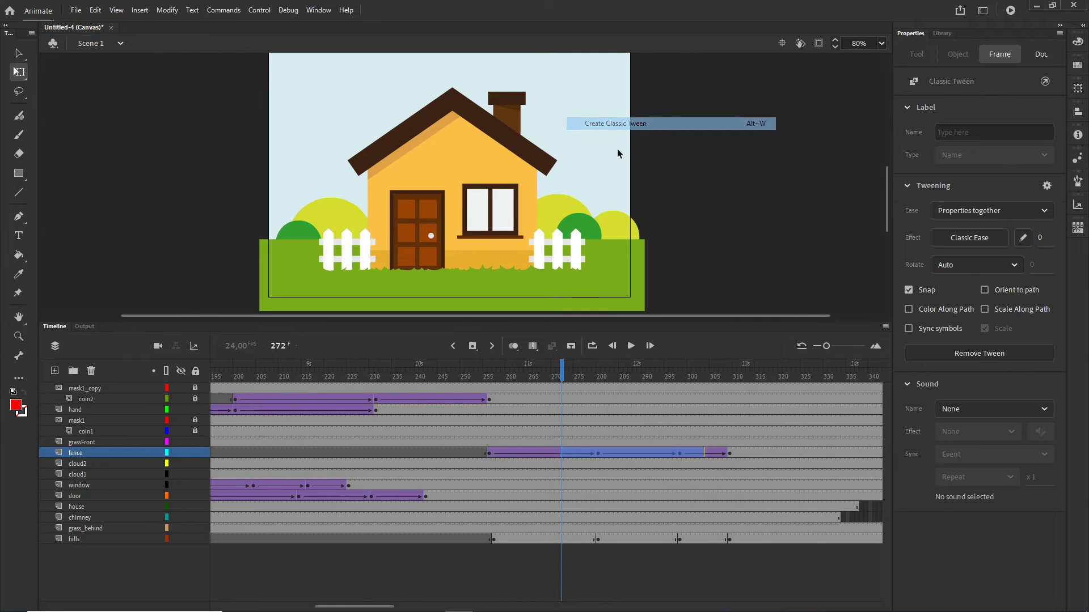
Apply the Ease In Out Quad effect to the three fence tweens and scrub through the motion.
{"action": "left_click", "coordinate": [490, 454]}
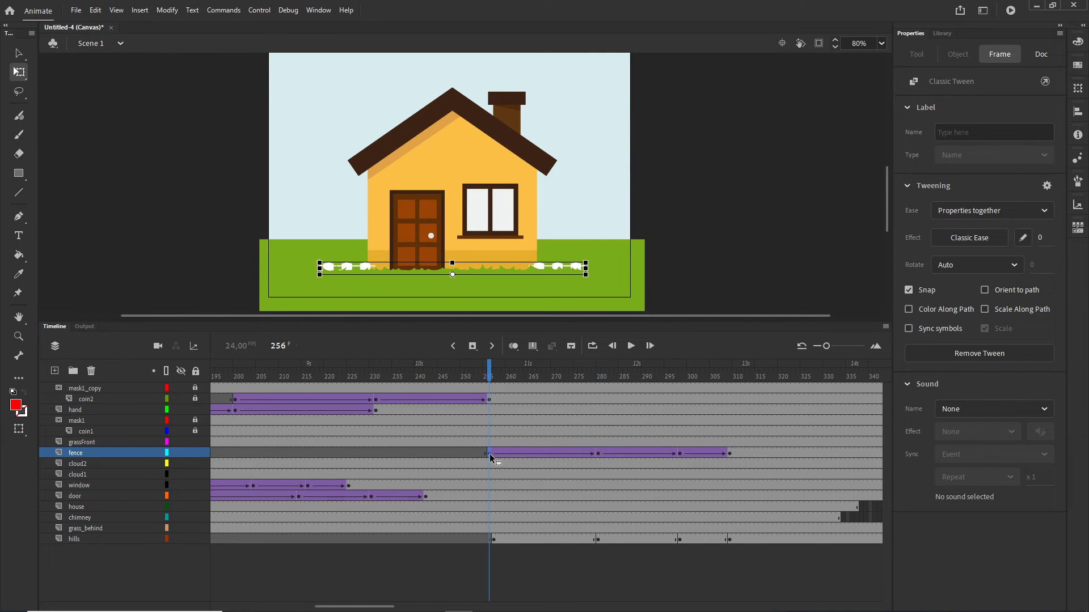
{"action": "left_click", "coordinate": [596, 453]}
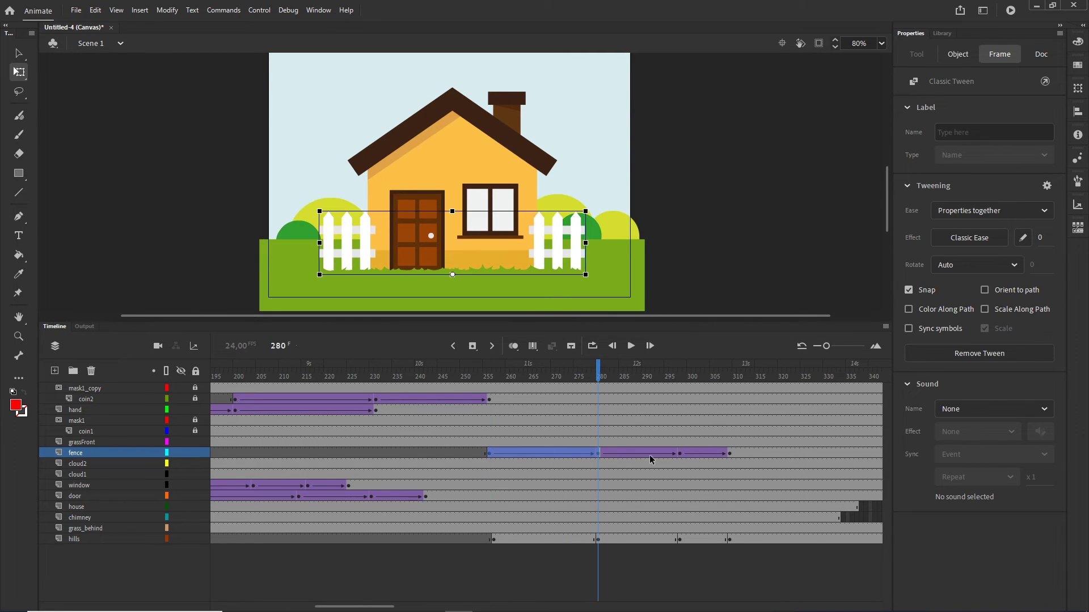
{"action": "left_click", "coordinate": [678, 453]}
{"action": "left_click", "coordinate": [956, 239]}
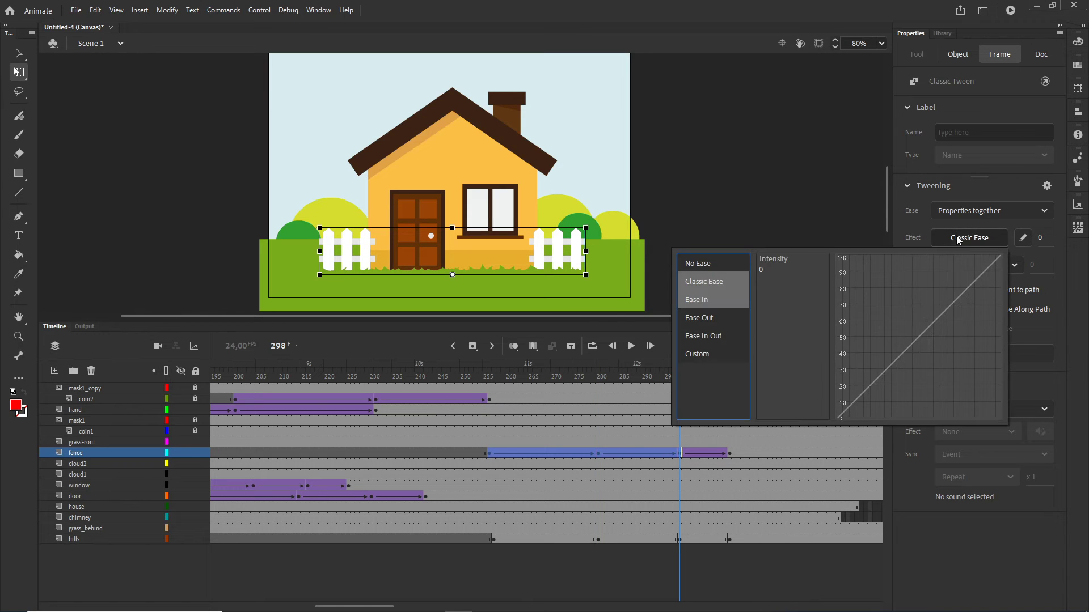
{"action": "left_click", "coordinate": [714, 337]}
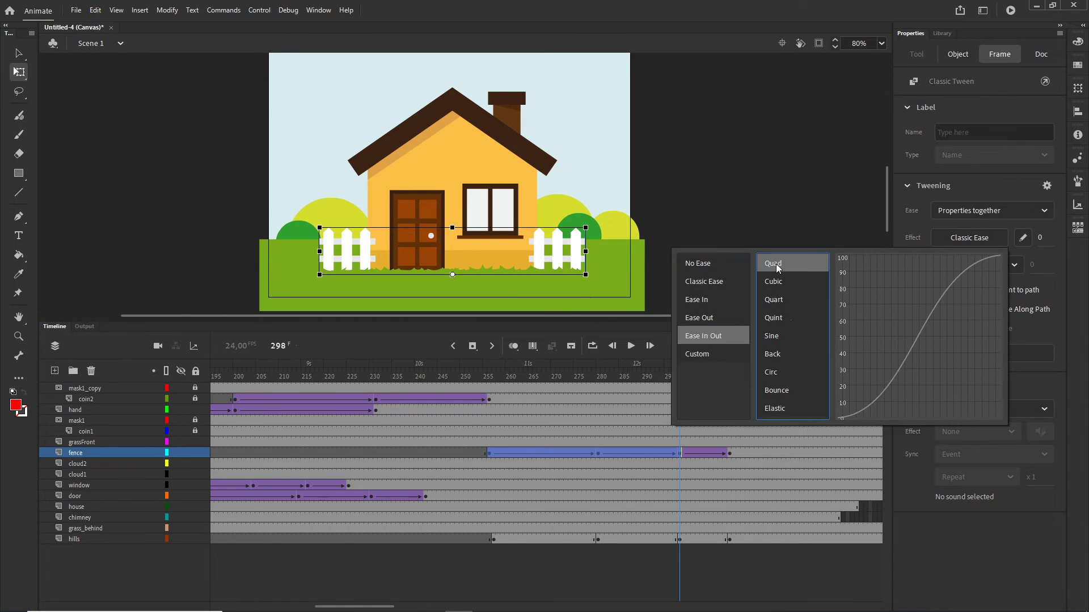
{"action": "double_click", "coordinate": [776, 264]}
{"action": "left_click_drag", "start_coordinate": [486, 376], "coordinate": [725, 376]}
Flatten the hills into a low strip behind the grass at frame 257, then set their height to about 222 at frame 280 and 180 at frame 298.
{"action": "left_click", "coordinate": [493, 539]}
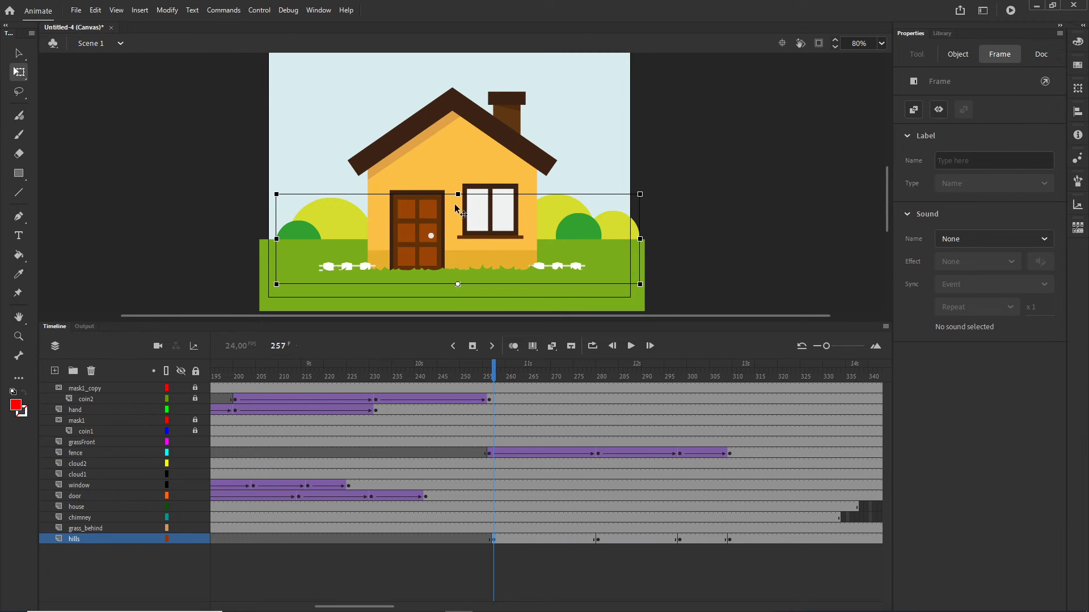
{"action": "left_click_drag", "start_coordinate": [458, 194], "coordinate": [452, 264]}
{"action": "left_click", "coordinate": [598, 539]}
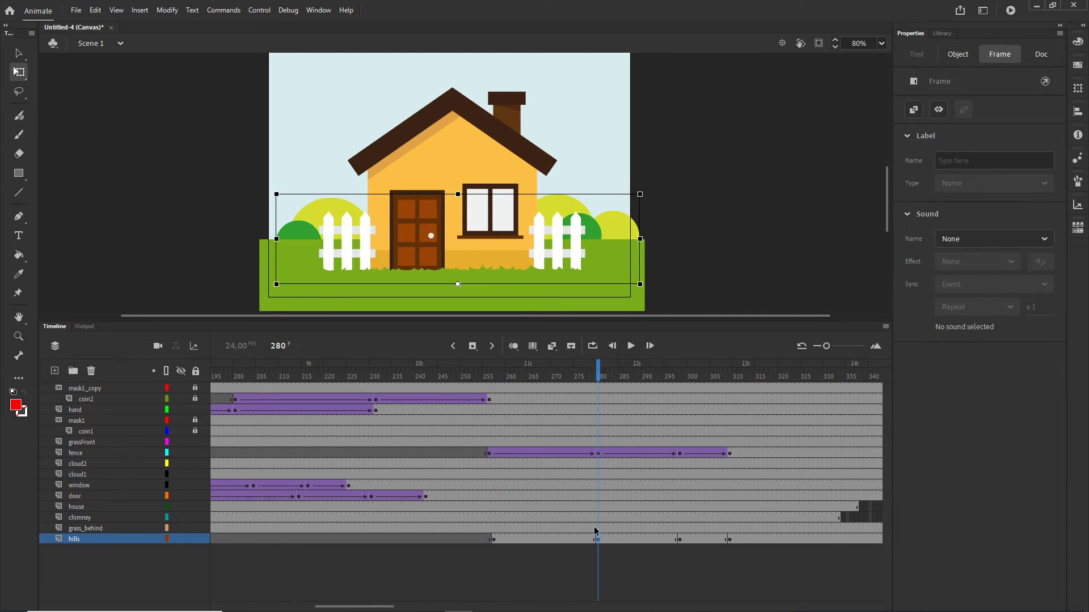
{"action": "left_click_drag", "start_coordinate": [457, 194], "coordinate": [458, 183]}
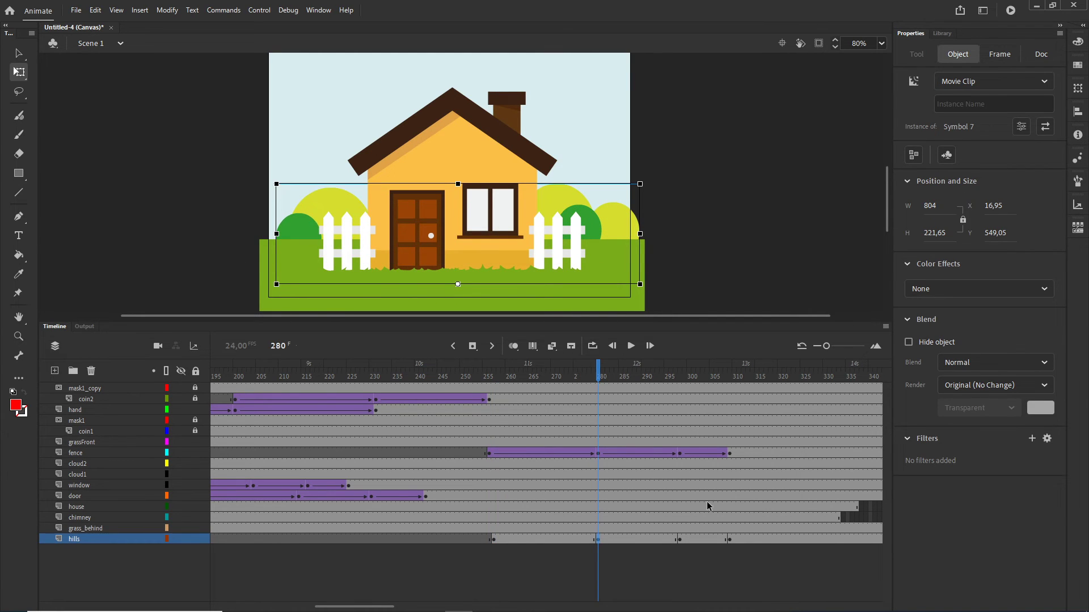
{"action": "left_click", "coordinate": [681, 540]}
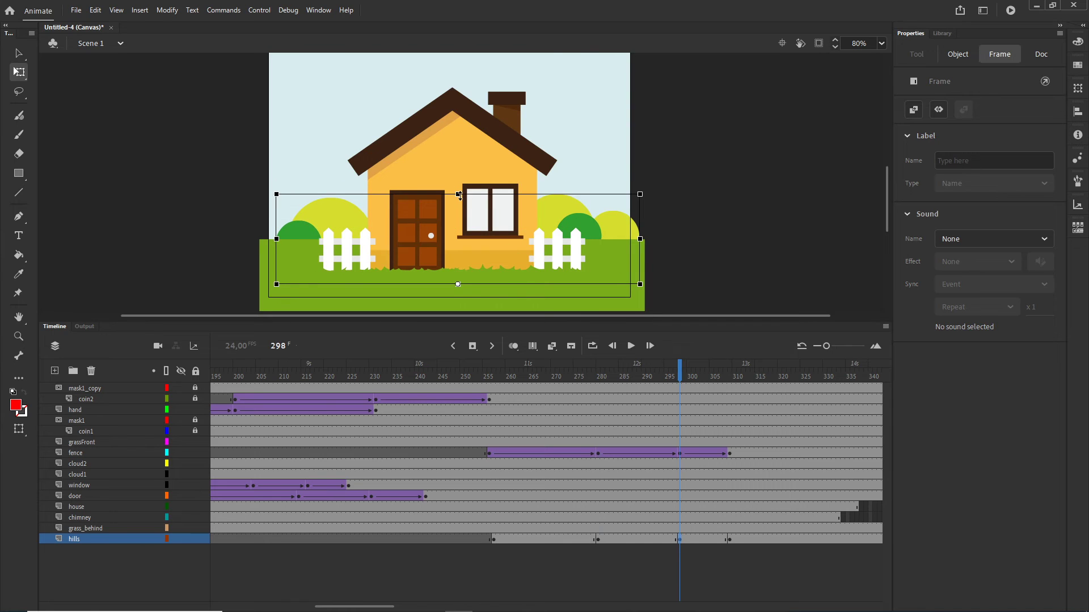
{"action": "left_click_drag", "start_coordinate": [459, 197], "coordinate": [458, 203]}
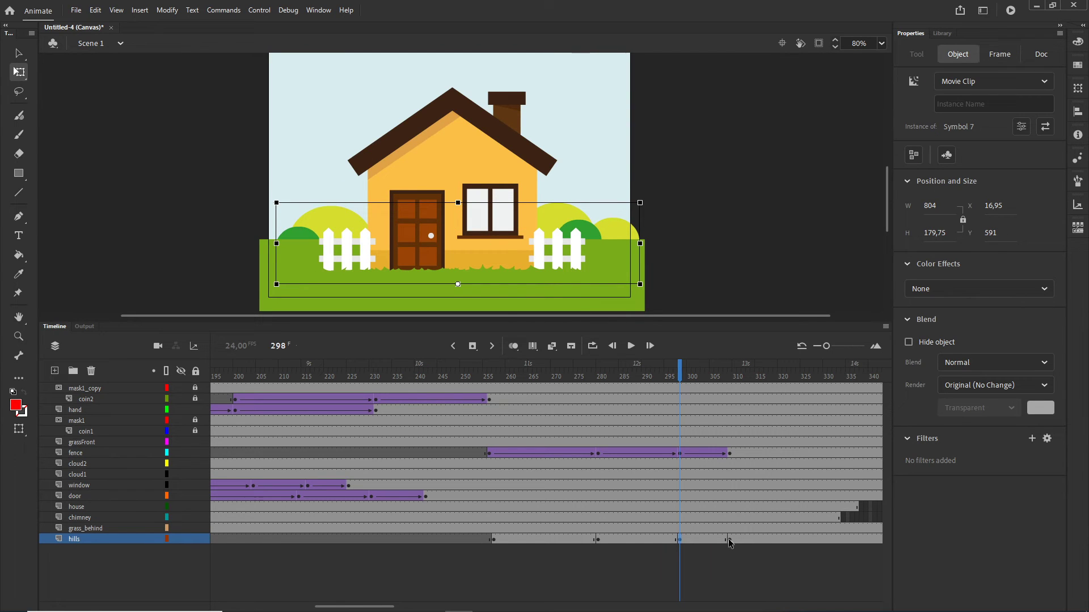
Create classic tweens between all the hills keyframes from frame 257 to 309.
{"action": "left_click", "coordinate": [708, 548]}
{"action": "left_click", "coordinate": [696, 543]}
{"action": "left_click", "coordinate": [558, 540], "text": "shift"}
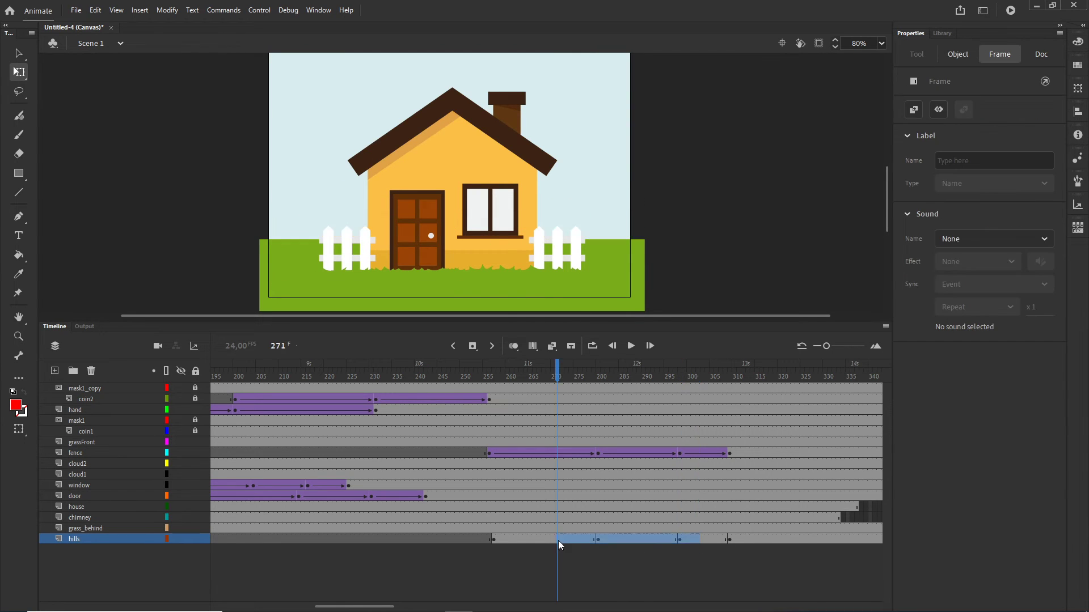
{"action": "right_click", "coordinate": [558, 540]}
{"action": "left_click", "coordinate": [621, 210]}
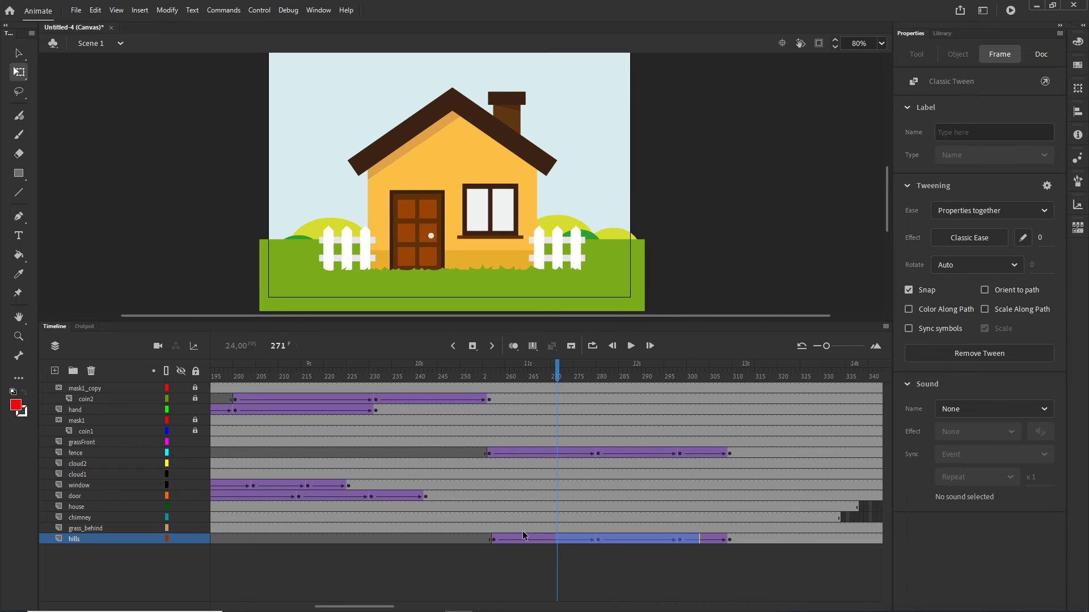
Apply the Ease In Out Quad effect to the three hills tweens and scrub back to check the motion.
{"action": "left_click", "coordinate": [496, 543]}
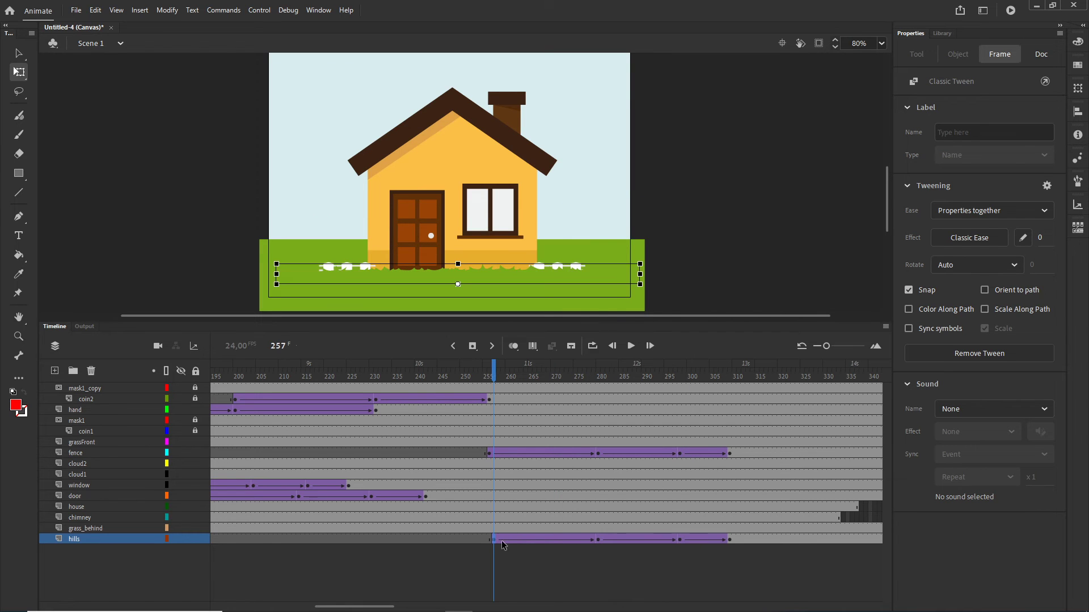
{"action": "double_click", "coordinate": [599, 539]}
{"action": "left_click", "coordinate": [679, 540], "text": "shift"}
{"action": "left_click", "coordinate": [984, 239]}
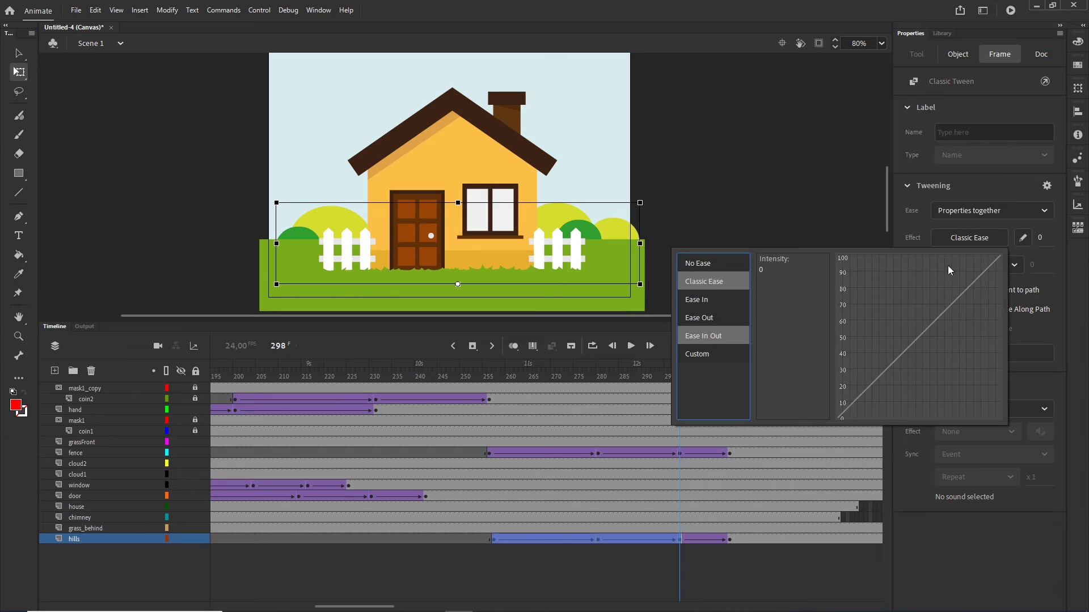
{"action": "left_click", "coordinate": [708, 339]}
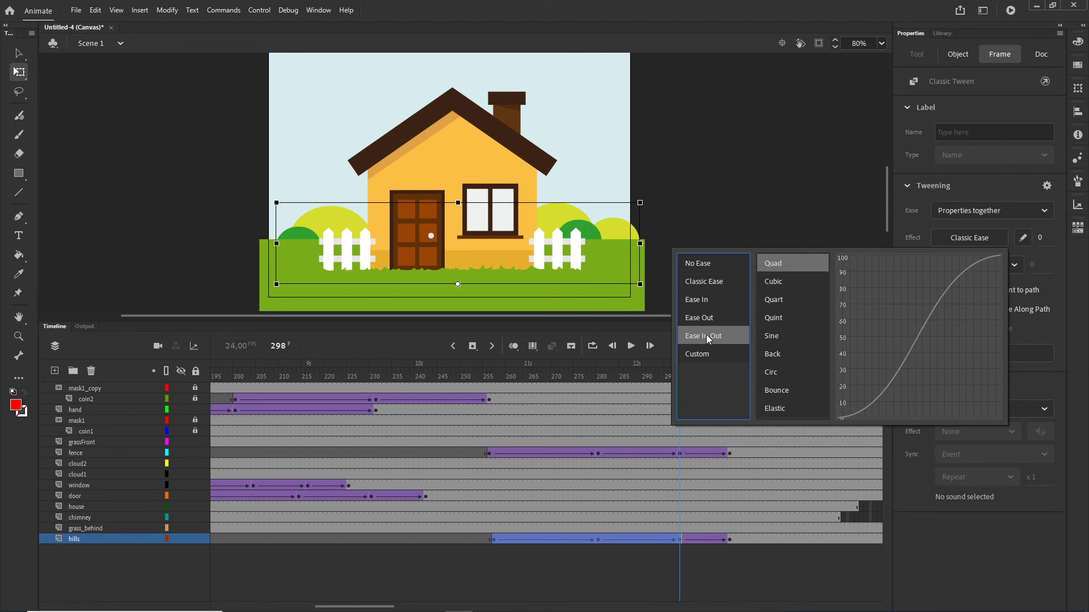
{"action": "double_click", "coordinate": [773, 264]}
{"action": "left_click_drag", "start_coordinate": [685, 374], "coordinate": [590, 385]}
Shift the fence layer's whole tweened span so that it starts at frame 280.
{"action": "left_click", "coordinate": [735, 483]}
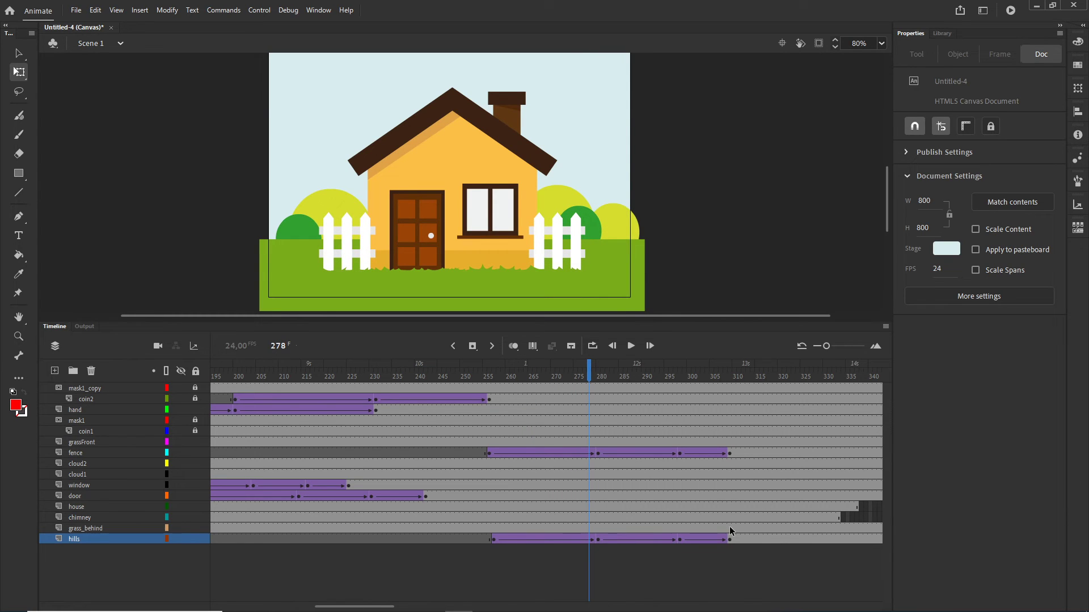
{"action": "left_click", "coordinate": [729, 454]}
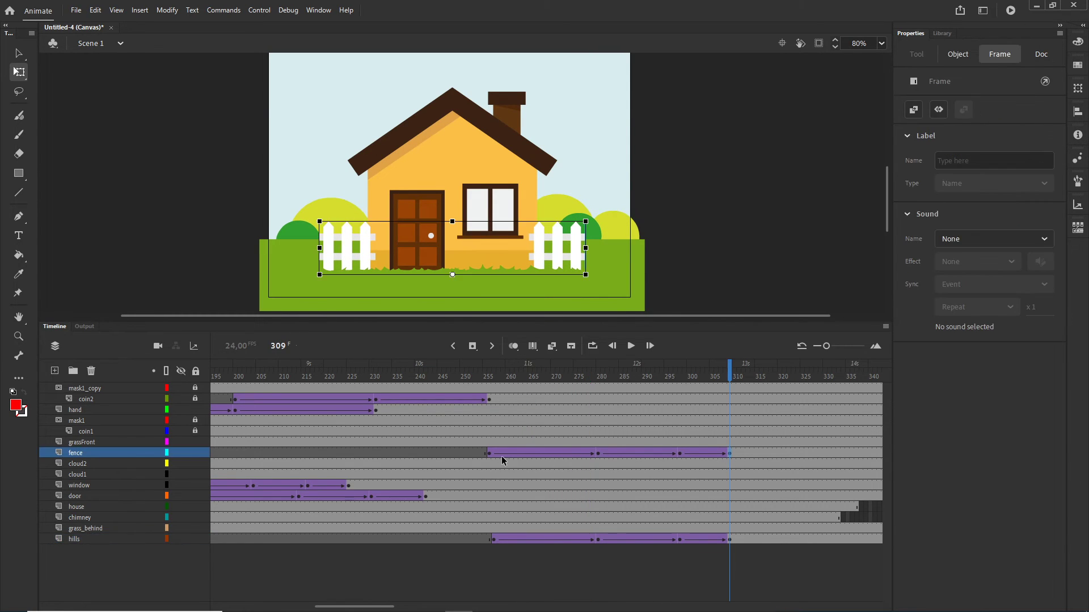
{"action": "left_click_drag", "start_coordinate": [490, 454], "coordinate": [599, 459]}
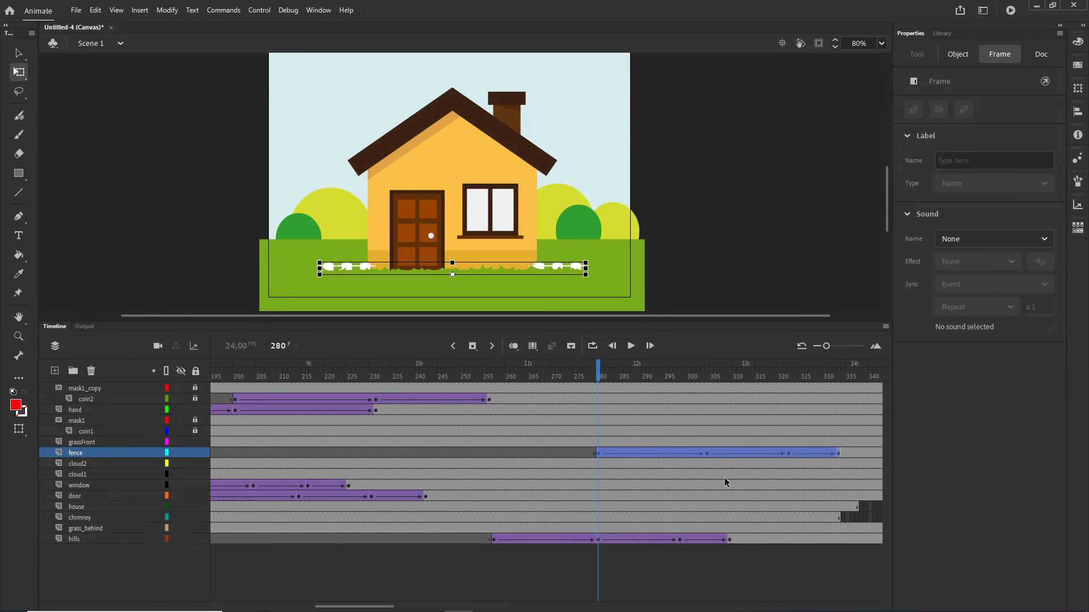
Test the animation in the browser, replay it from the beginning, and return to the Animate timeline.
{"action": "key", "text": "ctrl+Return"}
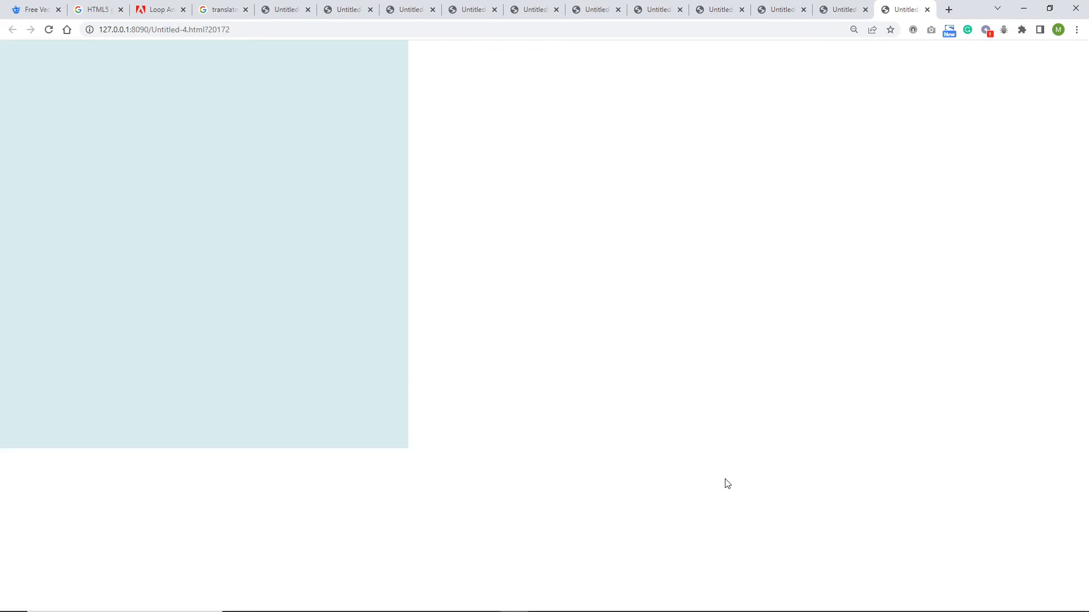
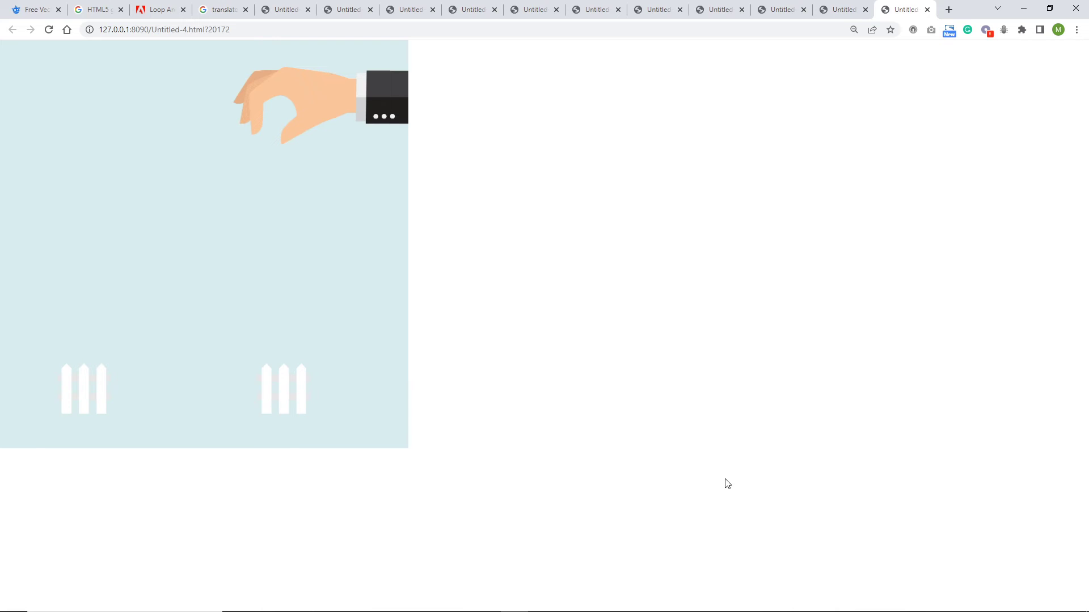
{"action": "left_click", "coordinate": [49, 30]}
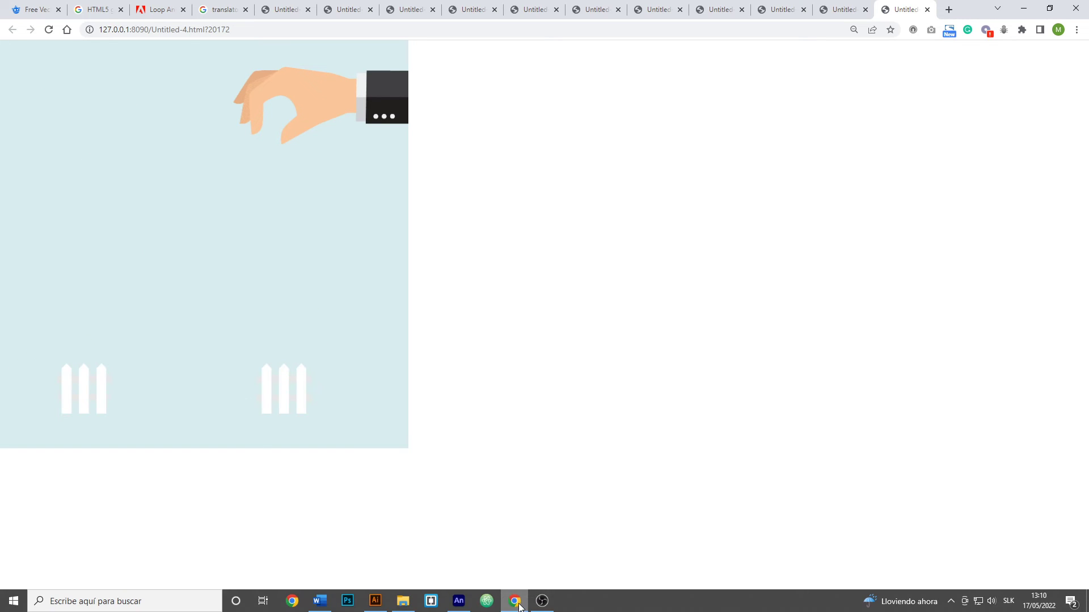
{"action": "left_click", "coordinate": [459, 600]}
{"action": "left_click", "coordinate": [54, 326]}
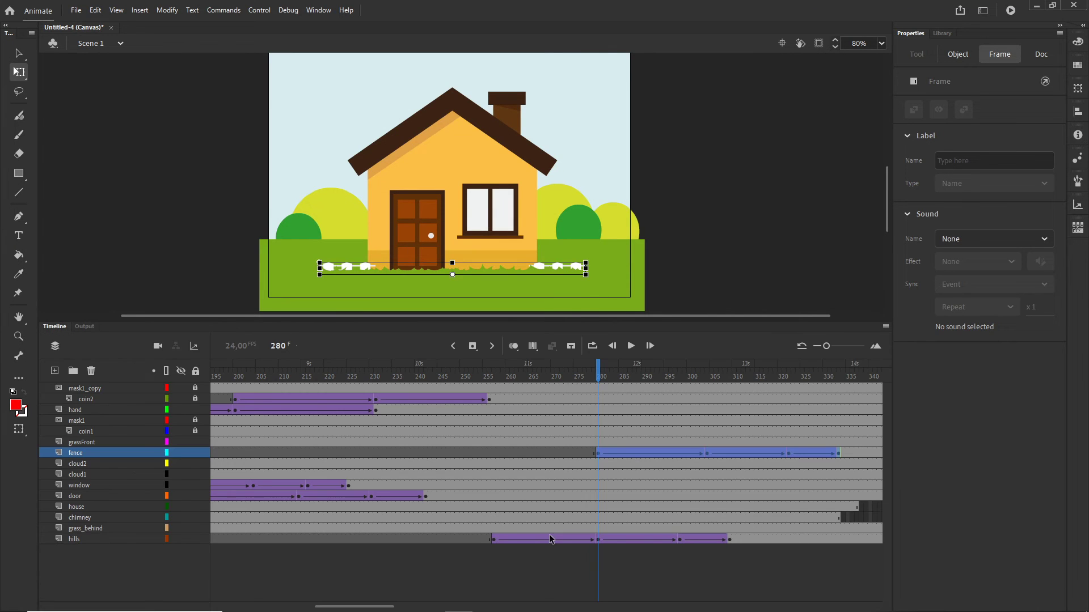
Open the fence symbol for editing in place from its frame 304 keyframe.
{"action": "left_click", "coordinate": [709, 453]}
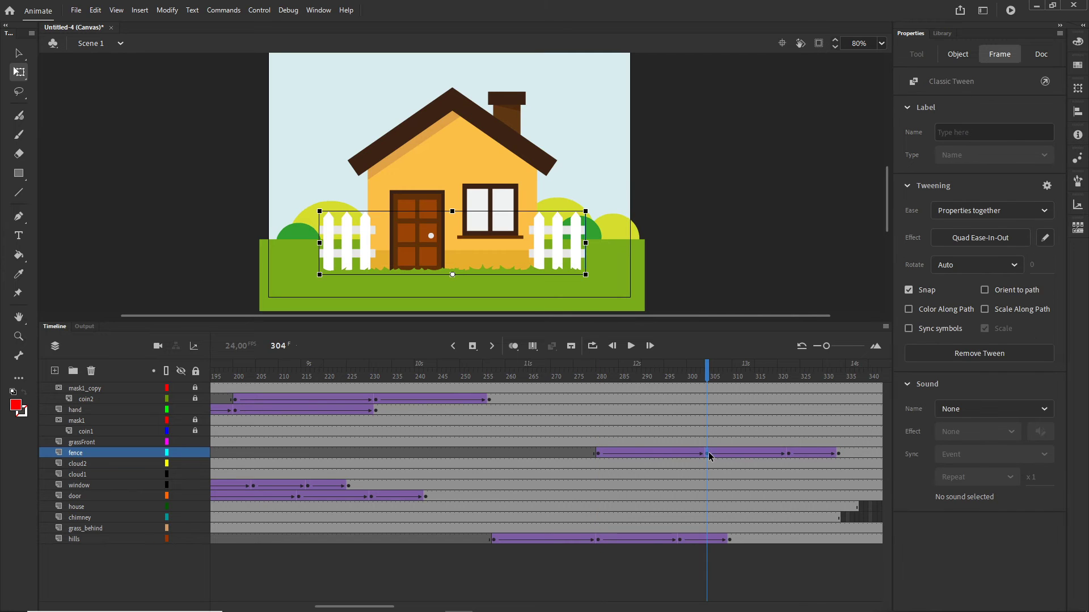
{"action": "left_click_drag", "start_coordinate": [722, 383], "coordinate": [684, 376]}
{"action": "left_click", "coordinate": [708, 454]}
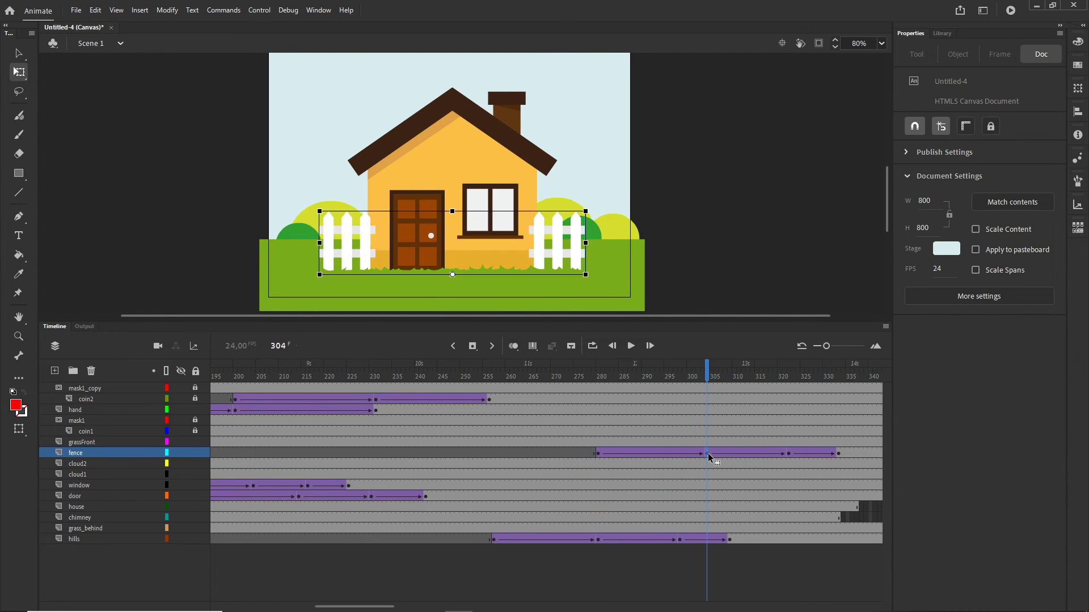
{"action": "double_click", "coordinate": [575, 251]}
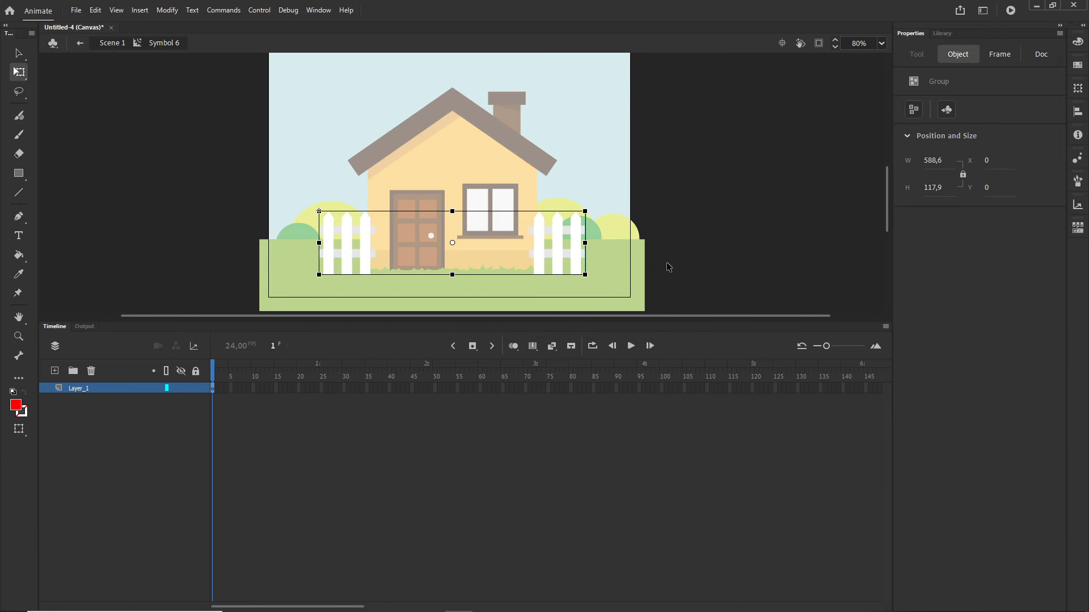
Move the fence group inside its symbol right to X 26, and test the animation in the browser.
{"action": "left_click", "coordinate": [573, 259]}
{"action": "key", "text": "shift+Right"}
{"action": "key", "text": "shift+Right"}
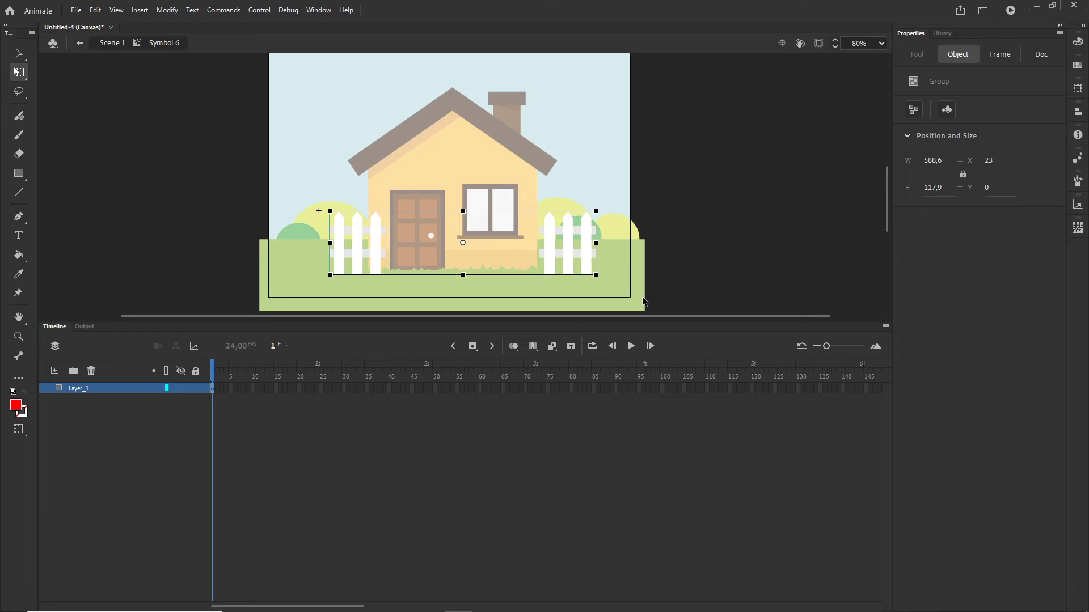
{"action": "key", "text": "Right"}
{"action": "key", "text": "Right"}
{"action": "key", "text": "Right"}
{"action": "key", "text": "Right"}
{"action": "key", "text": "Right"}
{"action": "key", "text": "ctrl+Return"}
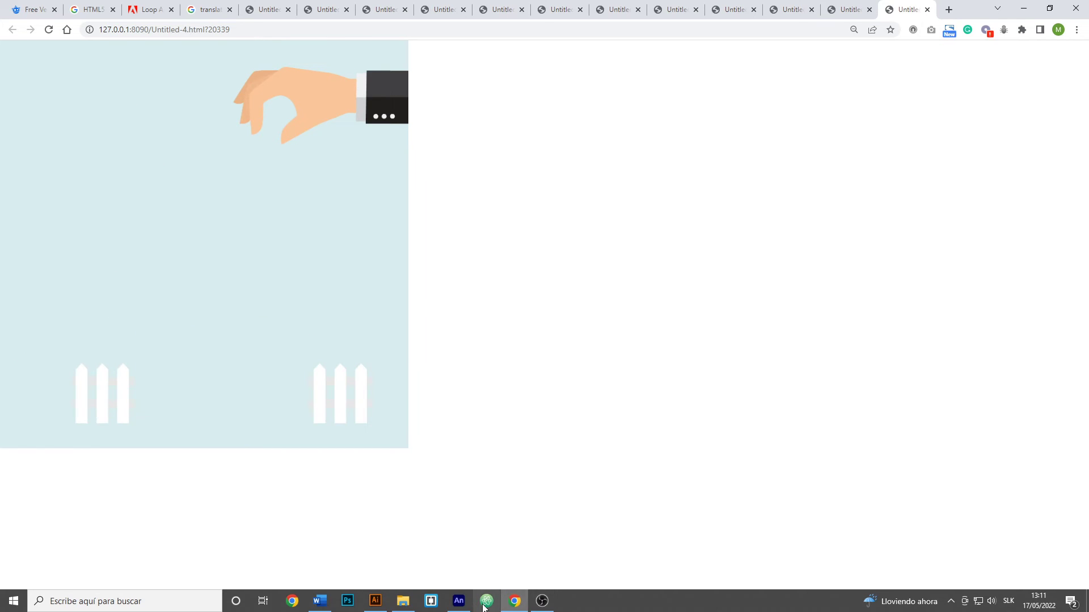
{"action": "left_click", "coordinate": [459, 602]}
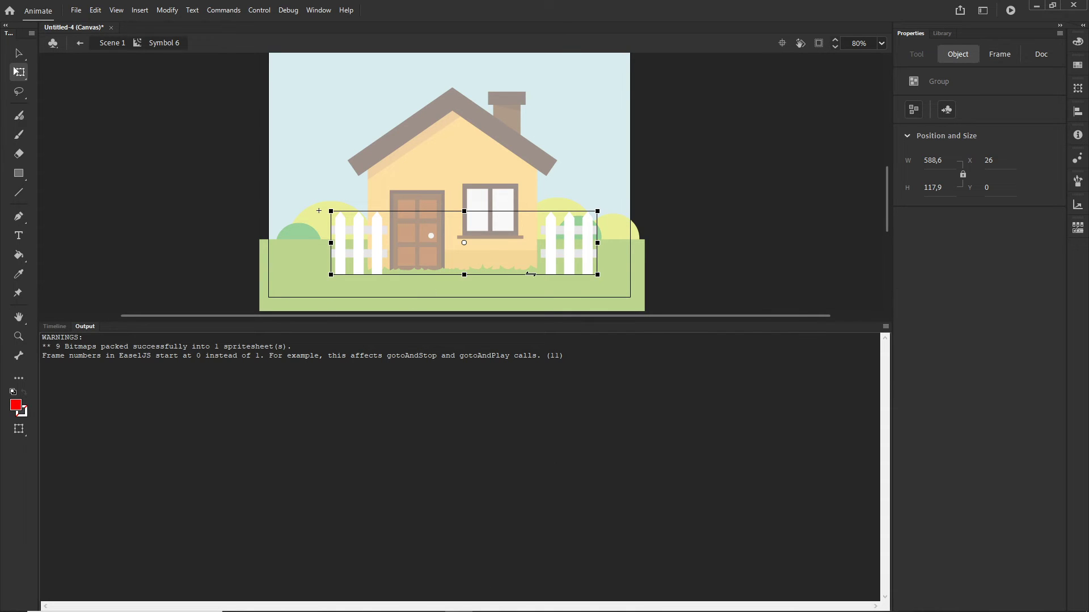
Move the fence group inside its symbol left to X -4, and test the animation in the browser again.
{"action": "key", "text": "shift+Left"}
{"action": "key", "text": "shift+Left"}
{"action": "key", "text": "shift+Left"}
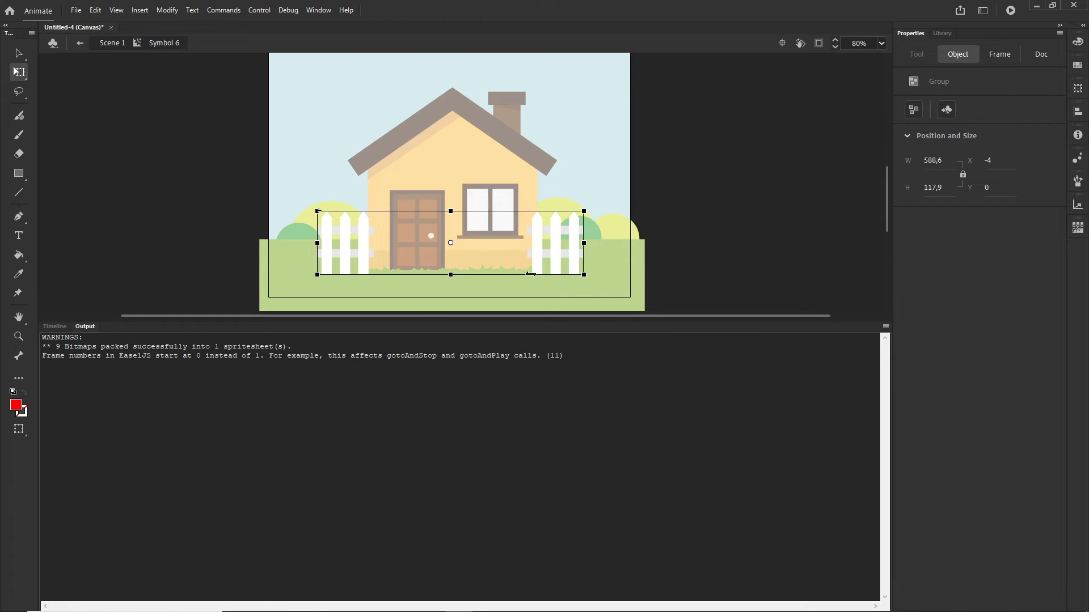
{"action": "key", "text": "ctrl+Return"}
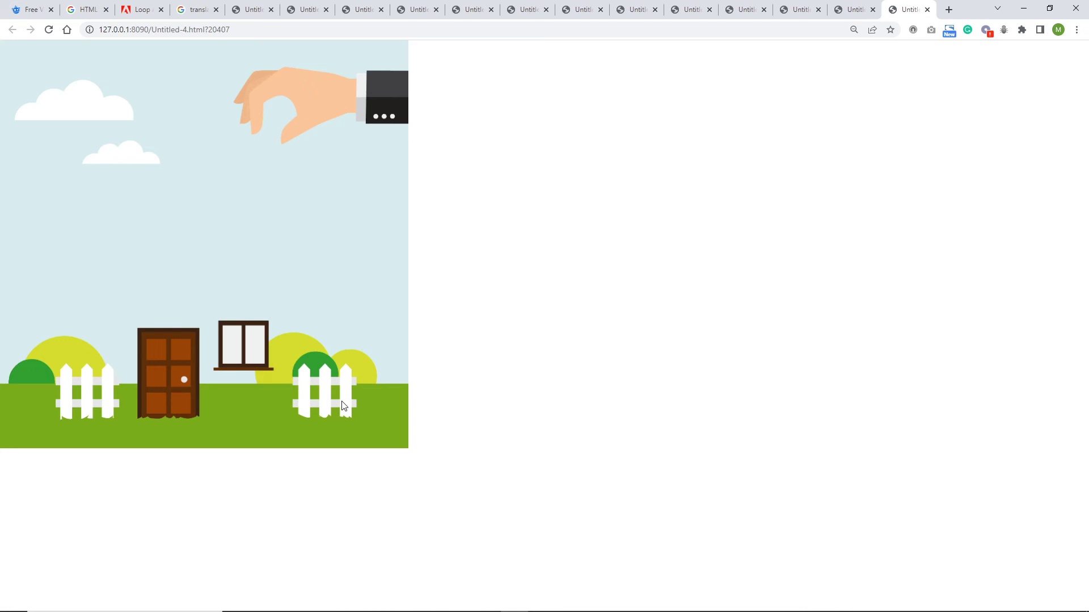
{"action": "left_click", "coordinate": [459, 606]}
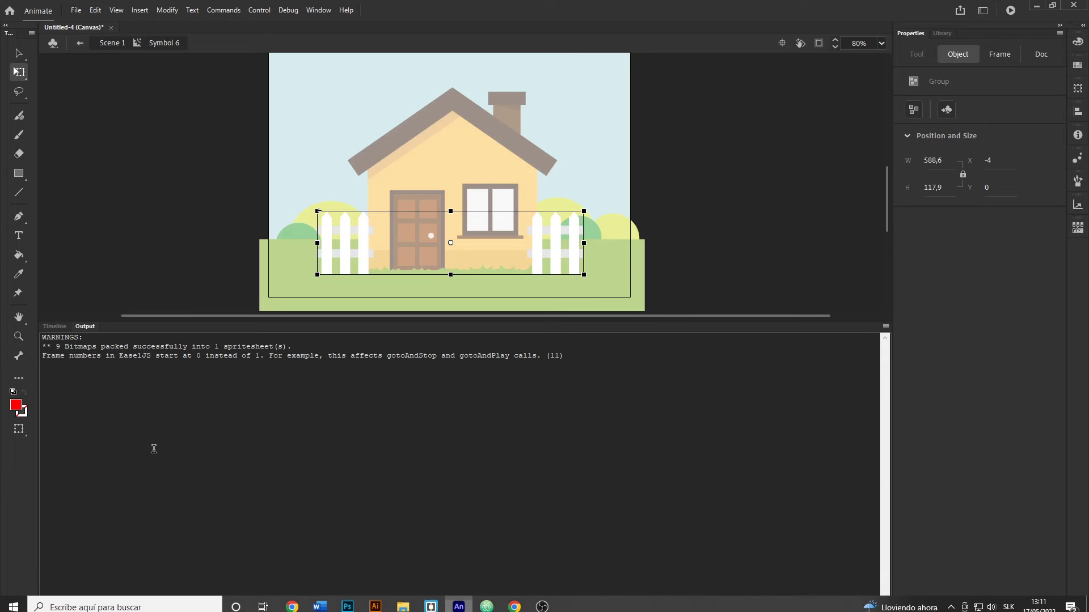
Return to the Scene 1 timeline and remove the surplus frames after frame 350 on the layers from mask1_copy down to fence.
{"action": "left_click", "coordinate": [54, 326]}
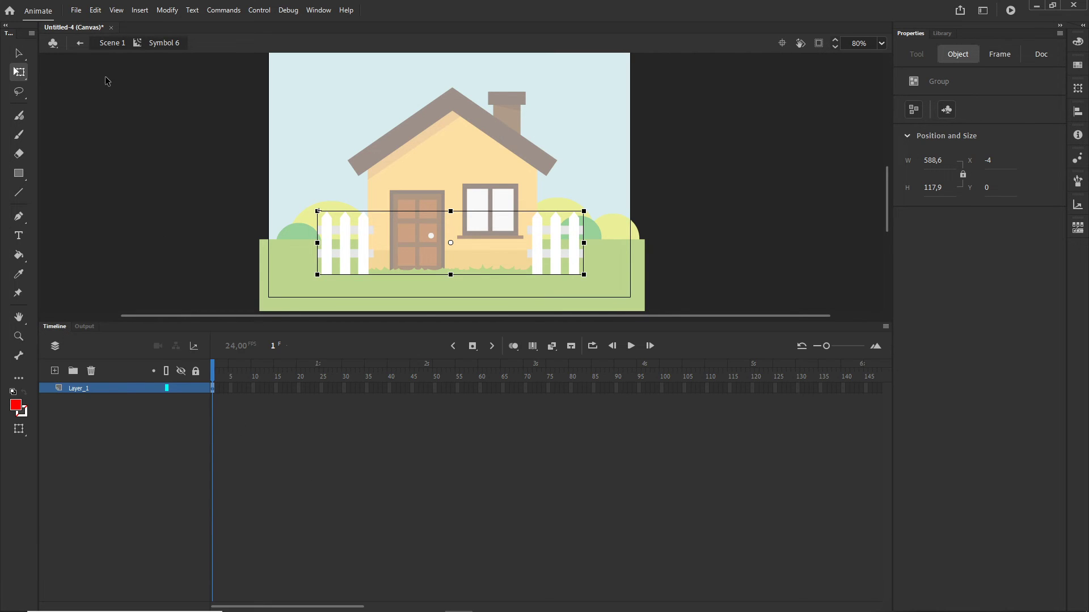
{"action": "left_click", "coordinate": [105, 43]}
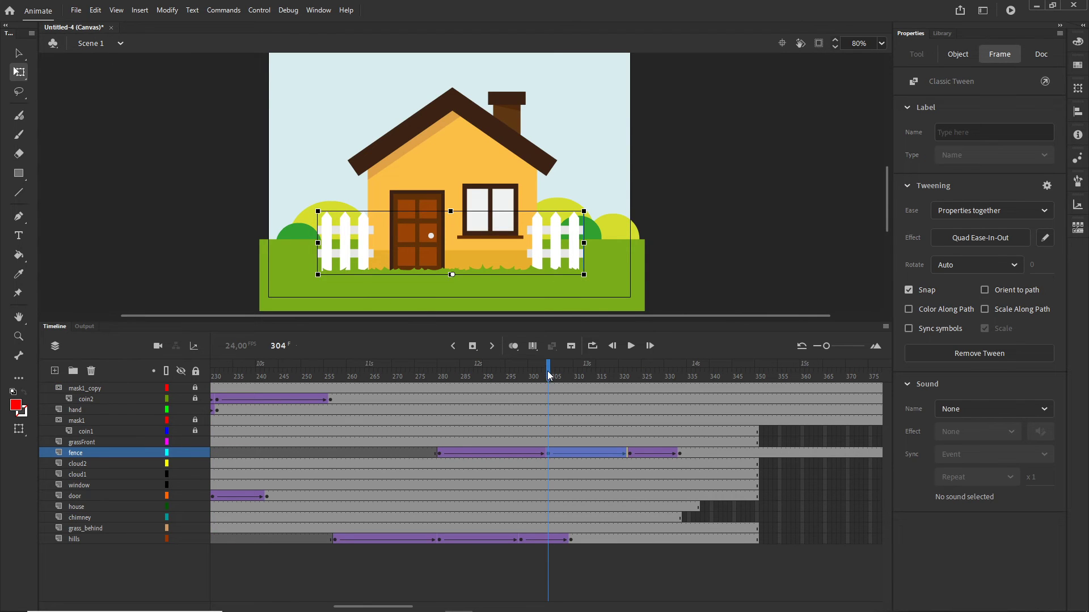
{"action": "left_click_drag", "start_coordinate": [548, 375], "coordinate": [356, 374]}
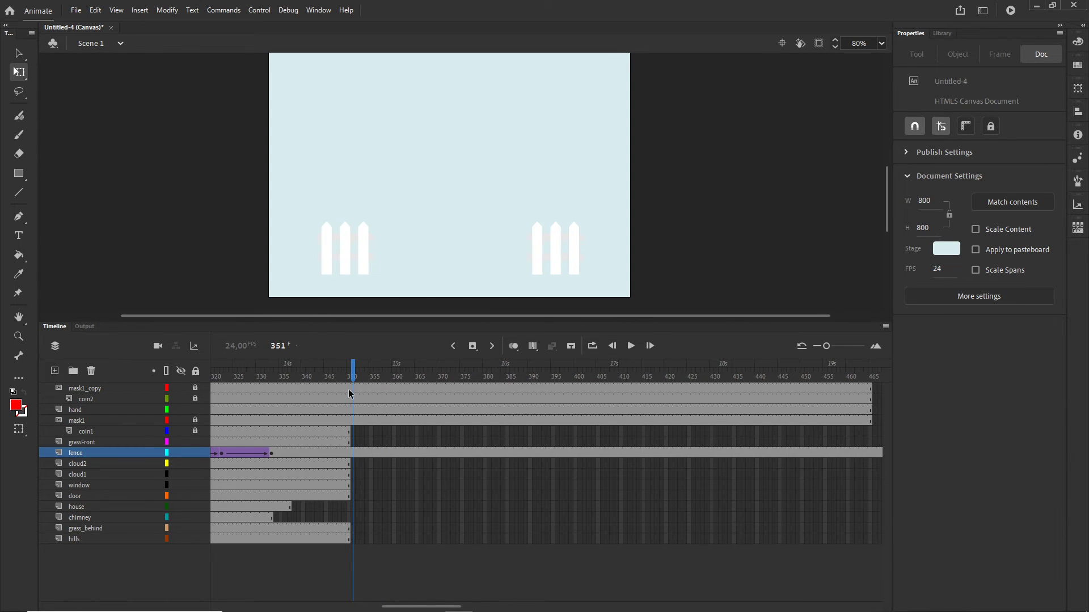
{"action": "left_click", "coordinate": [355, 389]}
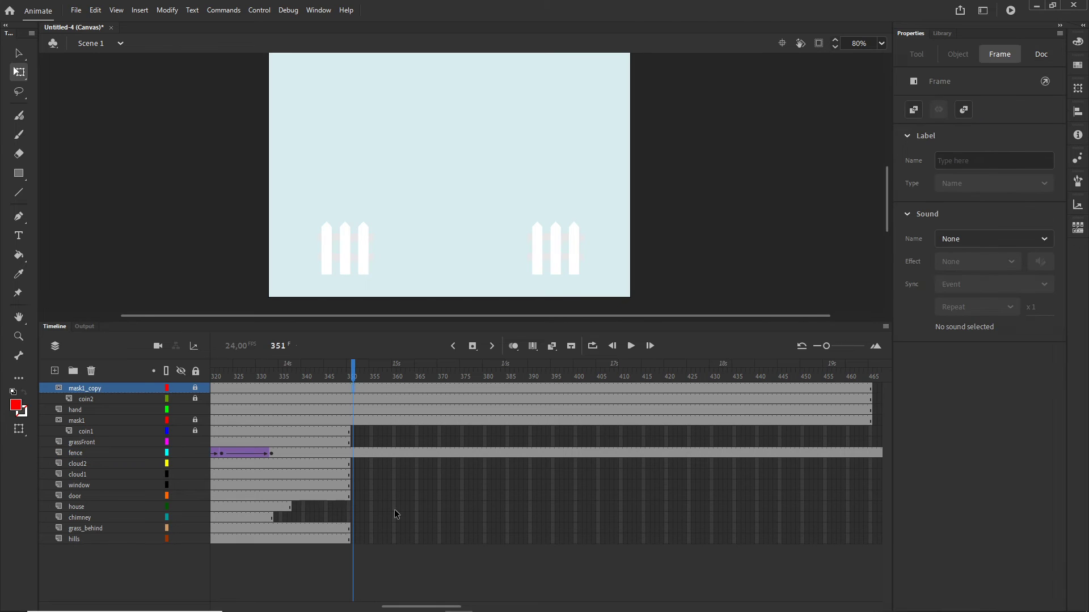
{"action": "scroll", "coordinate": [395, 514], "scroll_direction": "right", "scroll_amount": 10}
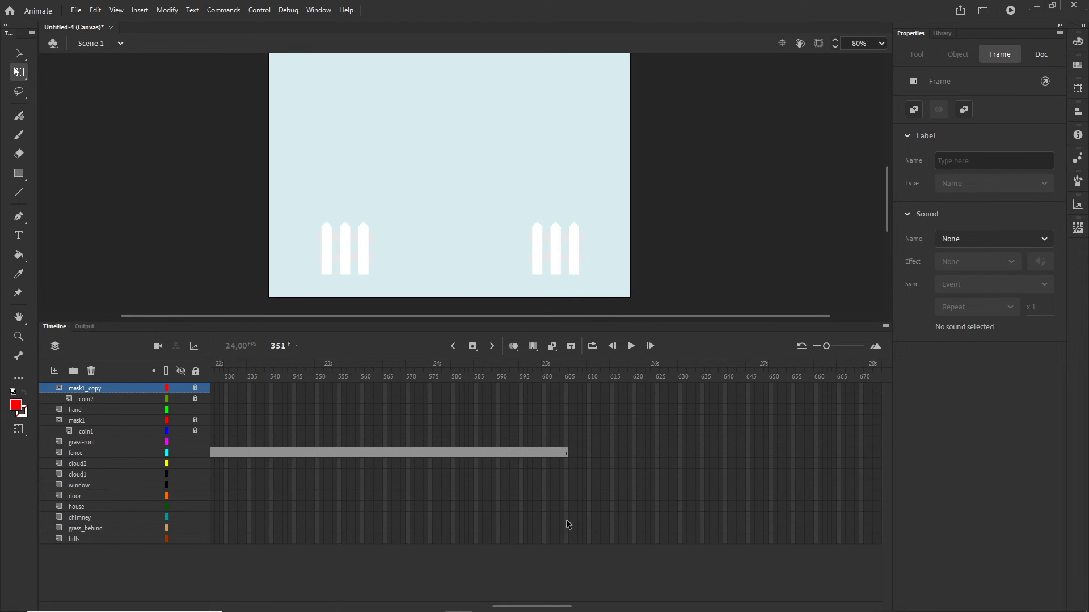
{"action": "left_click", "coordinate": [595, 458], "text": "shift"}
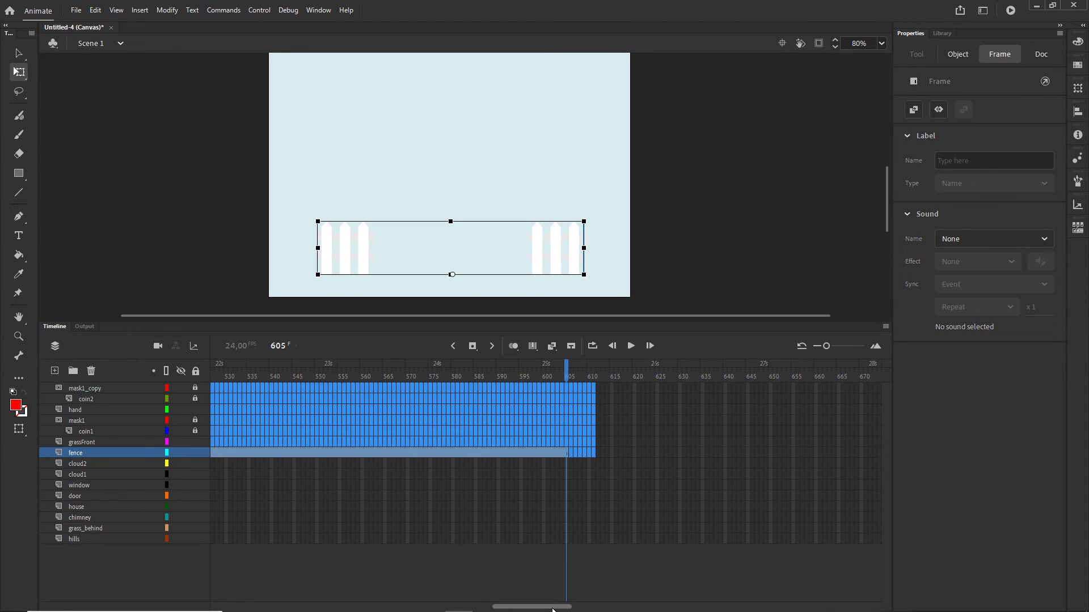
{"action": "left_click_drag", "start_coordinate": [565, 607], "coordinate": [444, 594]}
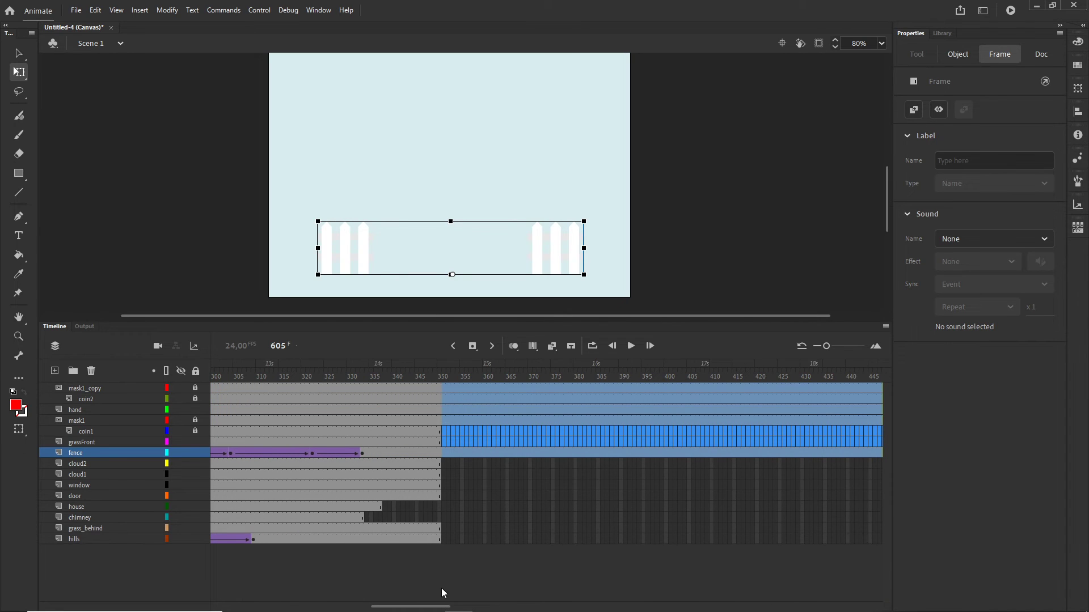
{"action": "right_click", "coordinate": [507, 414]}
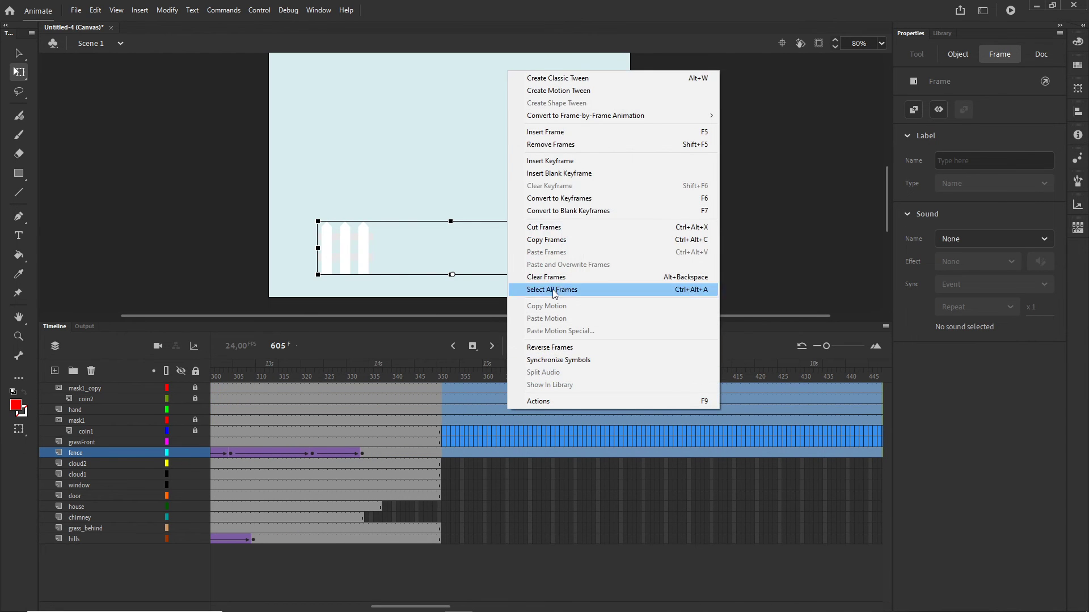
{"action": "left_click", "coordinate": [550, 144]}
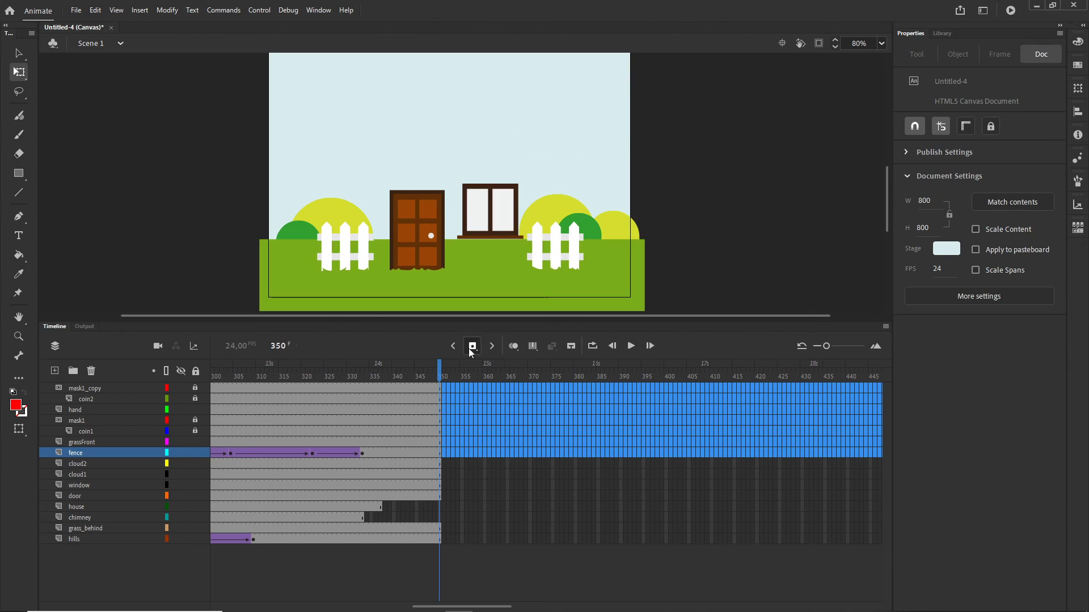
Insert frames on the chimney and house layers to extend both to frame 350.
{"action": "left_click_drag", "start_coordinate": [439, 378], "coordinate": [314, 387]}
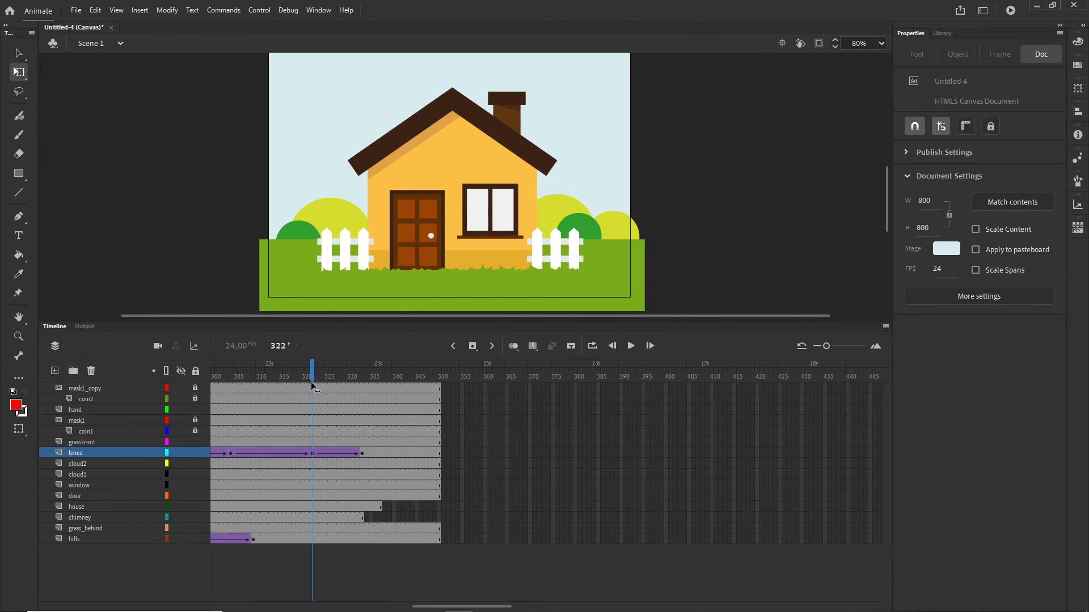
{"action": "left_click", "coordinate": [82, 508]}
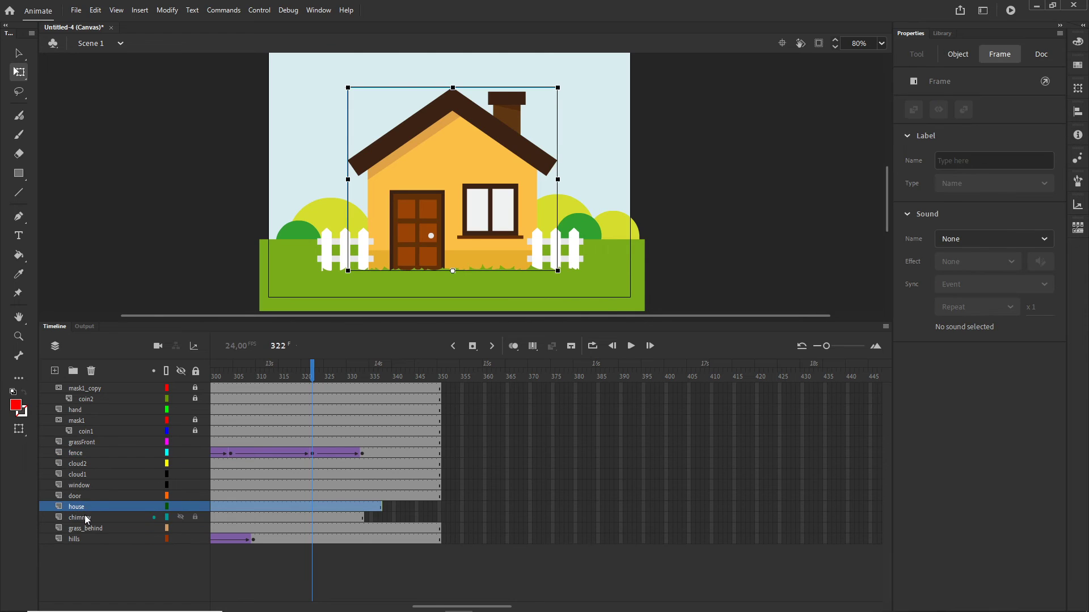
{"action": "left_click", "coordinate": [86, 519]}
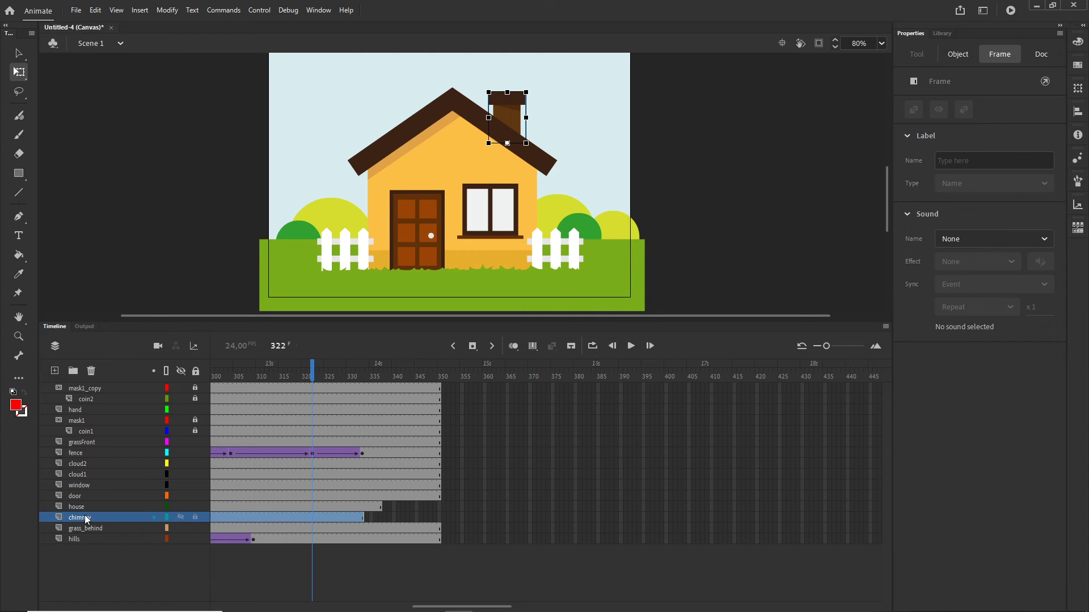
{"action": "left_click", "coordinate": [440, 518]}
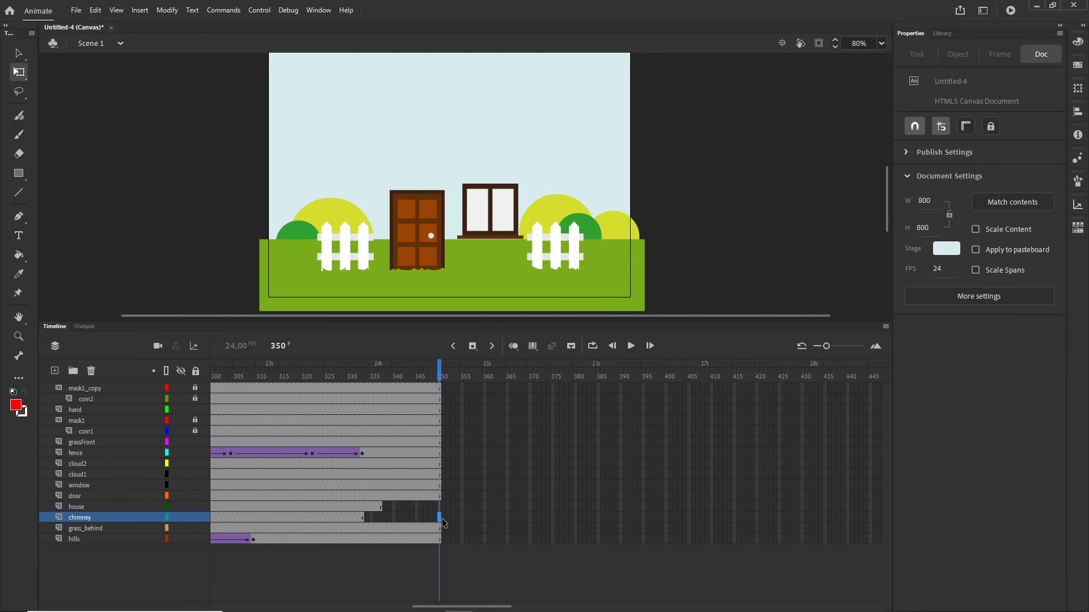
{"action": "key", "text": "F5"}
{"action": "left_click", "coordinate": [440, 508]}
{"action": "right_click", "coordinate": [440, 508]}
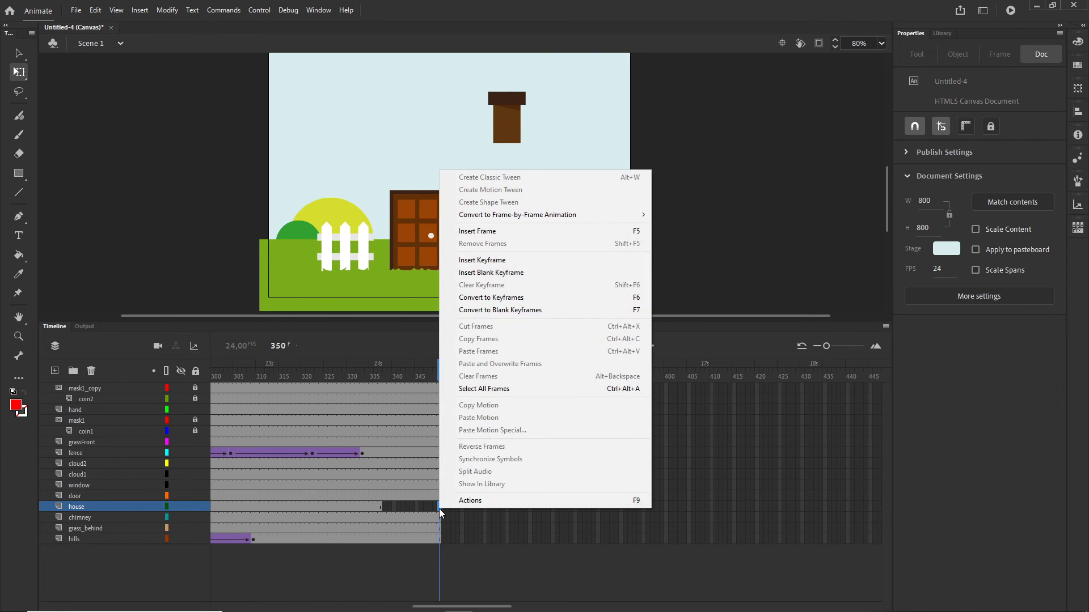
{"action": "left_click", "coordinate": [478, 231]}
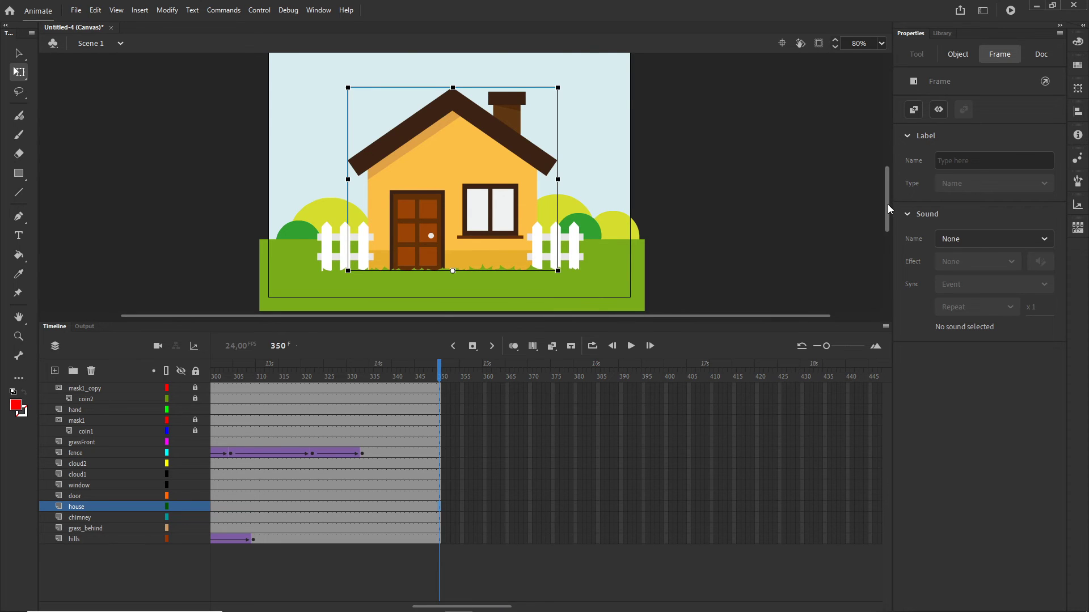
Insert a keyframe on the cloud1 layer at frame 334, just after the fence tween ends.
{"action": "left_click_drag", "start_coordinate": [888, 205], "coordinate": [887, 181]}
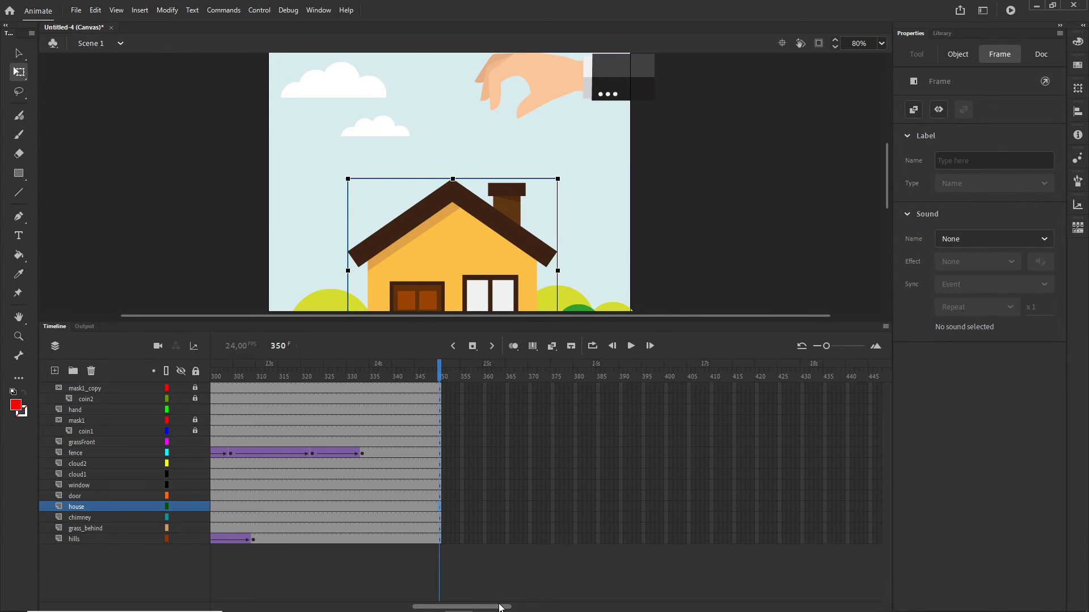
{"action": "left_click_drag", "start_coordinate": [499, 607], "coordinate": [298, 606]}
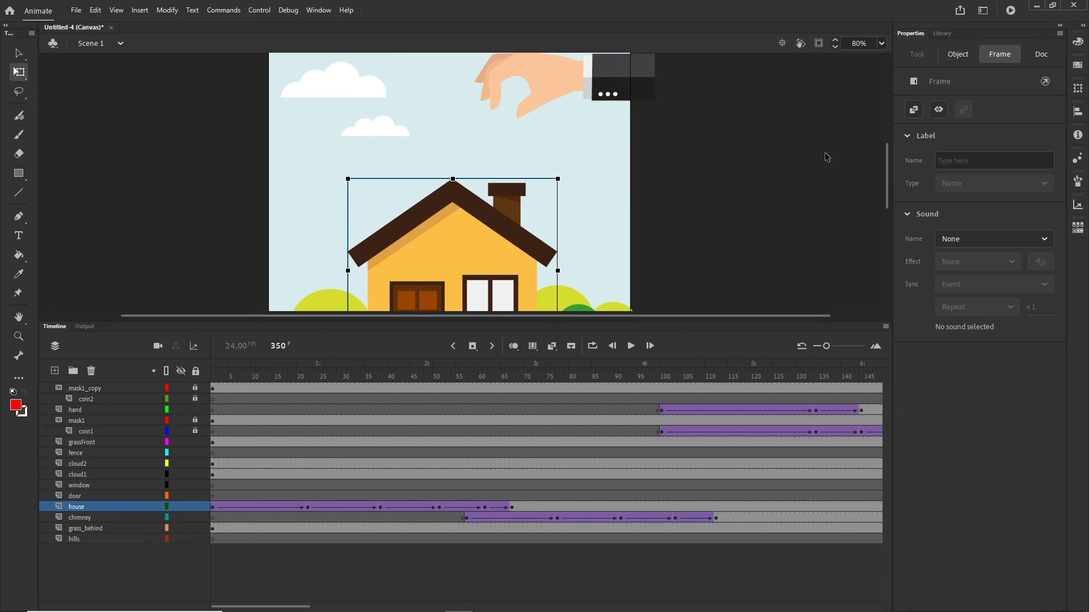
{"action": "scroll", "coordinate": [890, 175], "scroll_direction": "up", "scroll_amount": 2}
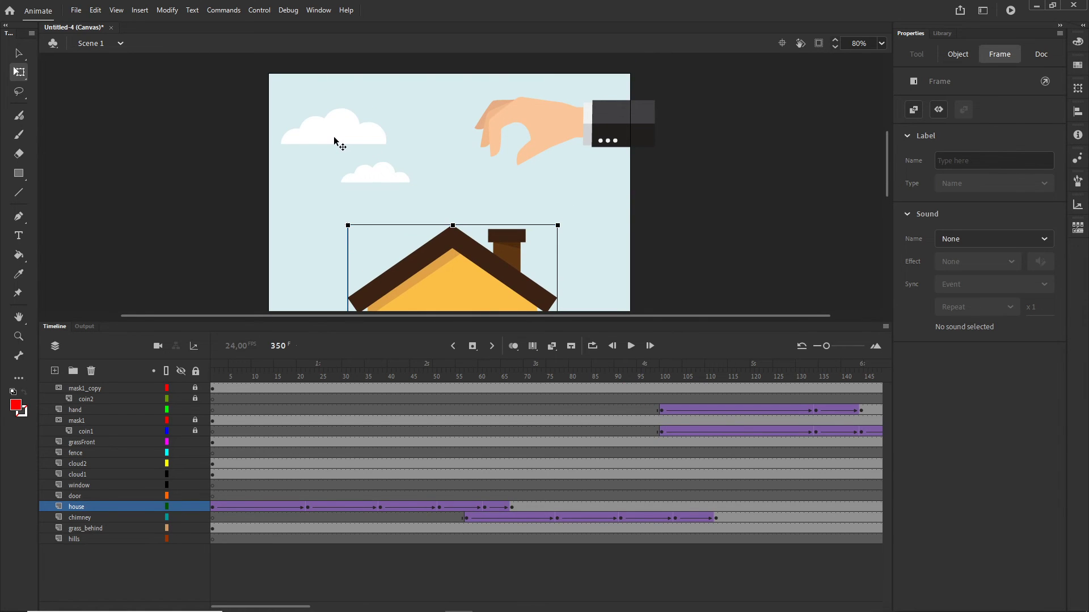
{"action": "left_click", "coordinate": [356, 138]}
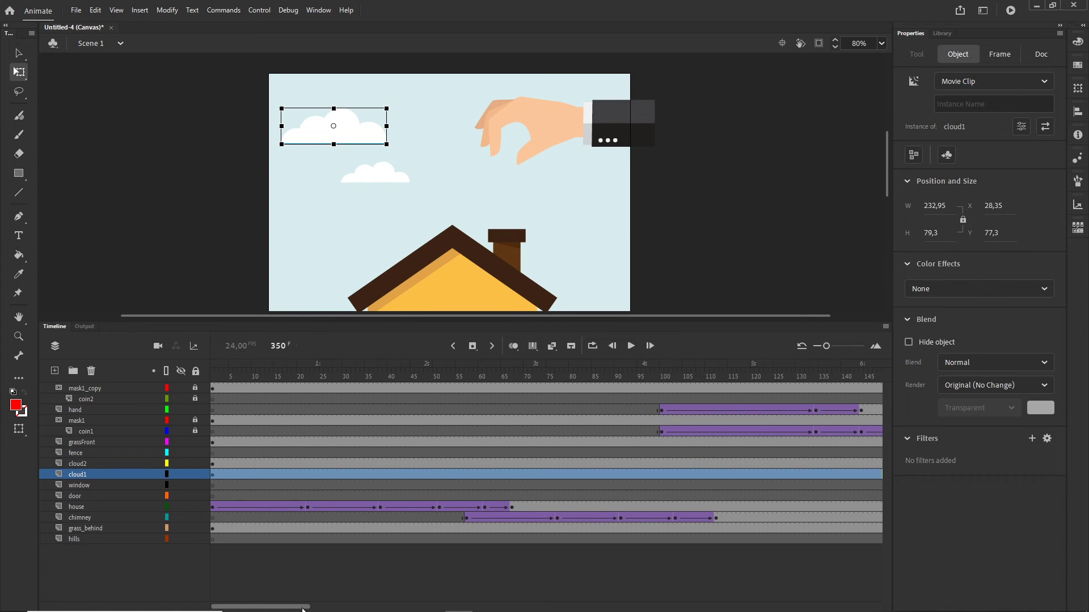
{"action": "left_click_drag", "start_coordinate": [298, 605], "coordinate": [471, 607]}
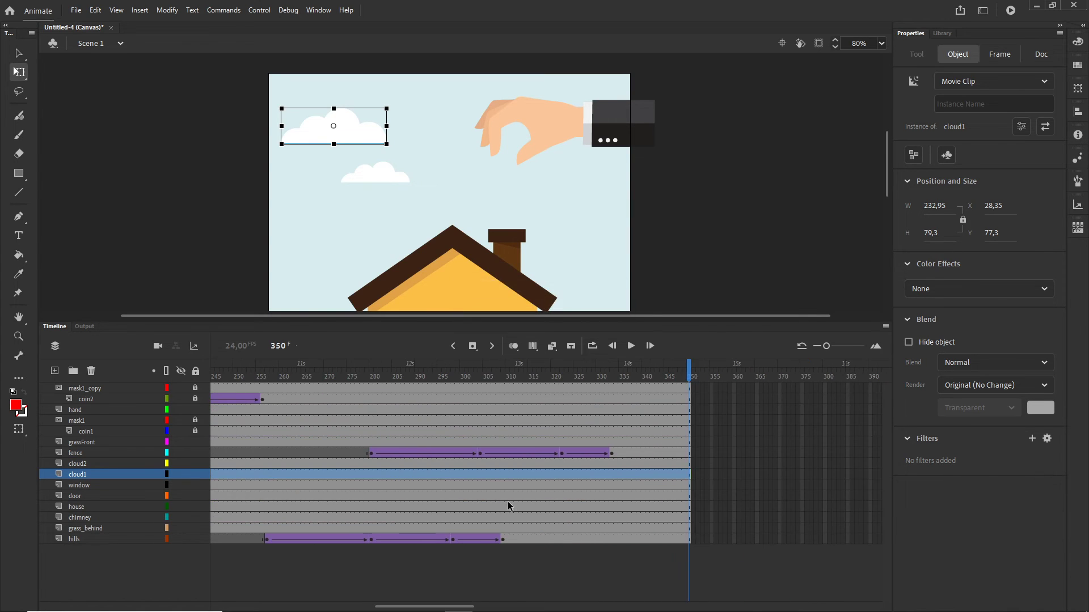
{"action": "left_click", "coordinate": [594, 476]}
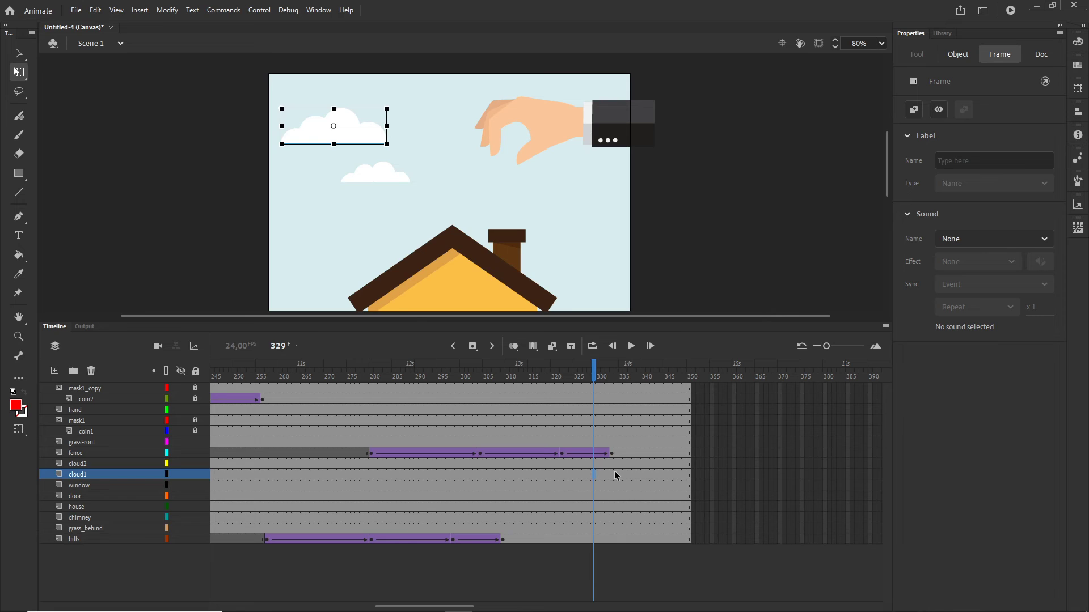
{"action": "left_click", "coordinate": [616, 475]}
{"action": "key", "text": "F6"}
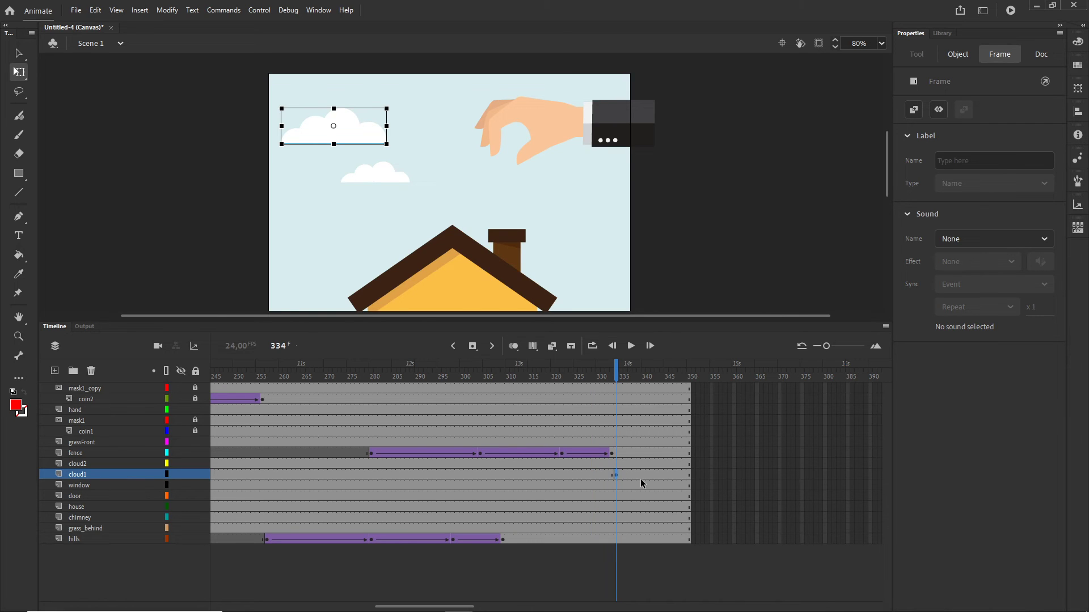
Move the cloud1 instance at frame 334 horizontally to the right until it extends past the stage's right edge.
{"action": "key", "text": "shift+Right"}
{"action": "key", "text": "shift+Right"}
{"action": "key", "text": "shift+Right"}
{"action": "key", "text": "shift+Right"}
{"action": "key", "text": "shift+Right"}
{"action": "key", "text": "shift+Right"}
{"action": "key", "text": "shift+Right"}
{"action": "key", "text": "shift+Right"}
{"action": "key", "text": "shift+Right"}
{"action": "key", "text": "shift+Right"}
{"action": "key", "text": "shift+Right"}
{"action": "key", "text": "shift+Right"}
{"action": "key", "text": "shift+Right"}
{"action": "key", "text": "shift+Right"}
{"action": "key", "text": "shift+Right"}
{"action": "key", "text": "shift+Right"}
{"action": "key", "text": "shift+Right"}
{"action": "key", "text": "shift+Right"}
{"action": "key", "text": "shift+Right"}
{"action": "key", "text": "shift+Right"}
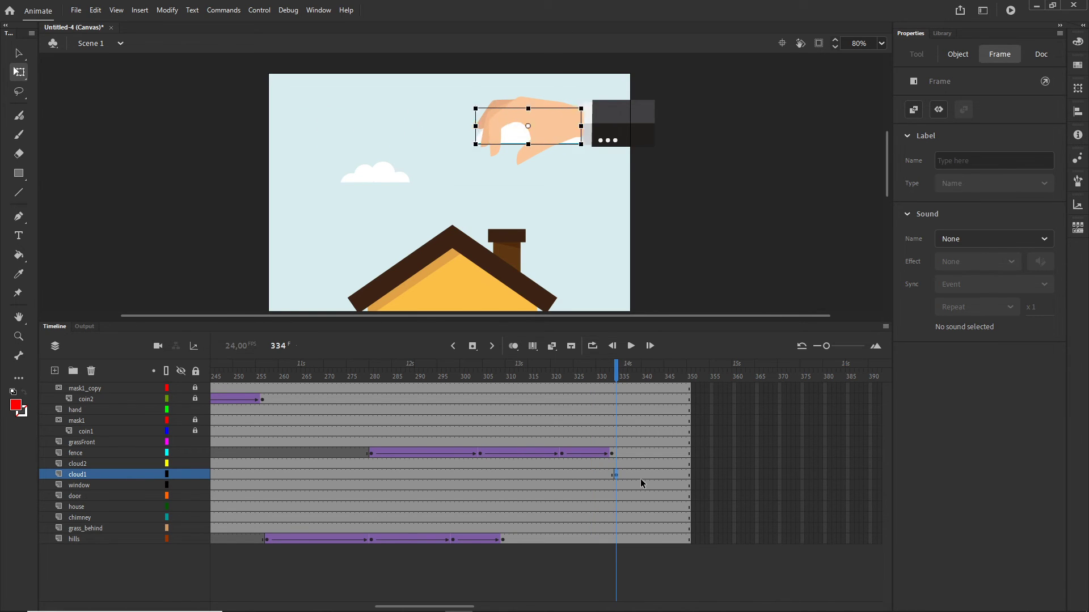
{"action": "key", "text": "shift+Right"}
{"action": "key", "text": "shift+Right"}
{"action": "key", "text": "shift+Right"}
{"action": "key", "text": "shift+Right"}
{"action": "key", "text": "shift+Right"}
{"action": "key", "text": "shift+Right"}
{"action": "key", "text": "shift+Right"}
{"action": "key", "text": "shift+Right"}
{"action": "key", "text": "shift+Right"}
{"action": "key", "text": "shift+Right"}
{"action": "key", "text": "shift+Right"}
{"action": "key", "text": "shift+Right"}
{"action": "key", "text": "shift+Right"}
{"action": "key", "text": "shift+Right"}
{"action": "key", "text": "shift+Right"}
{"action": "key", "text": "shift+Right"}
{"action": "key", "text": "shift+Right"}
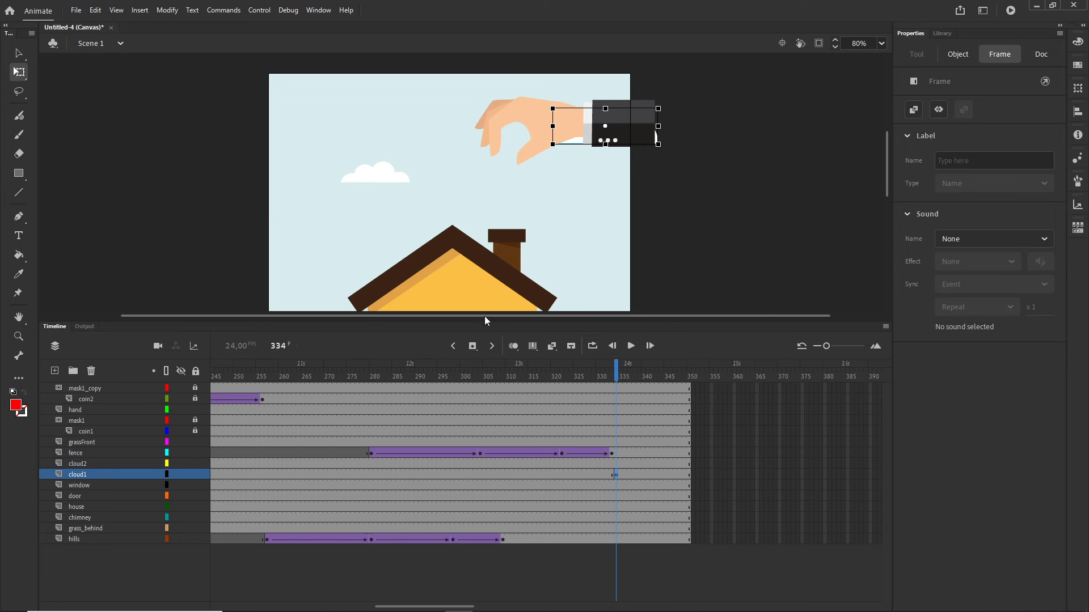
Insert a keyframe on the cloud2 layer at frame 334.
{"action": "left_click", "coordinate": [388, 180]}
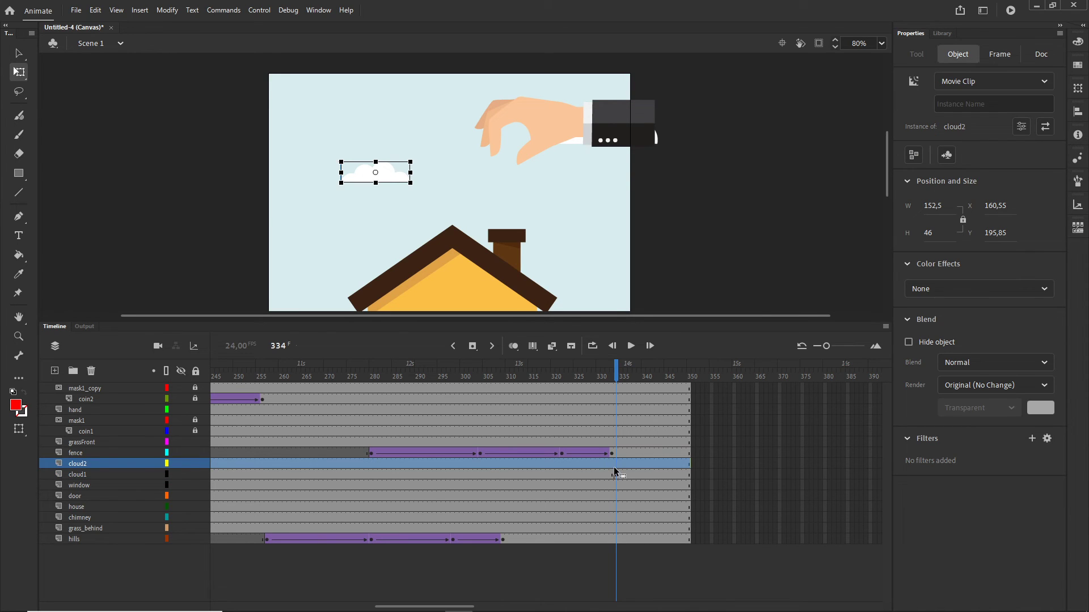
{"action": "left_click", "coordinate": [617, 471]}
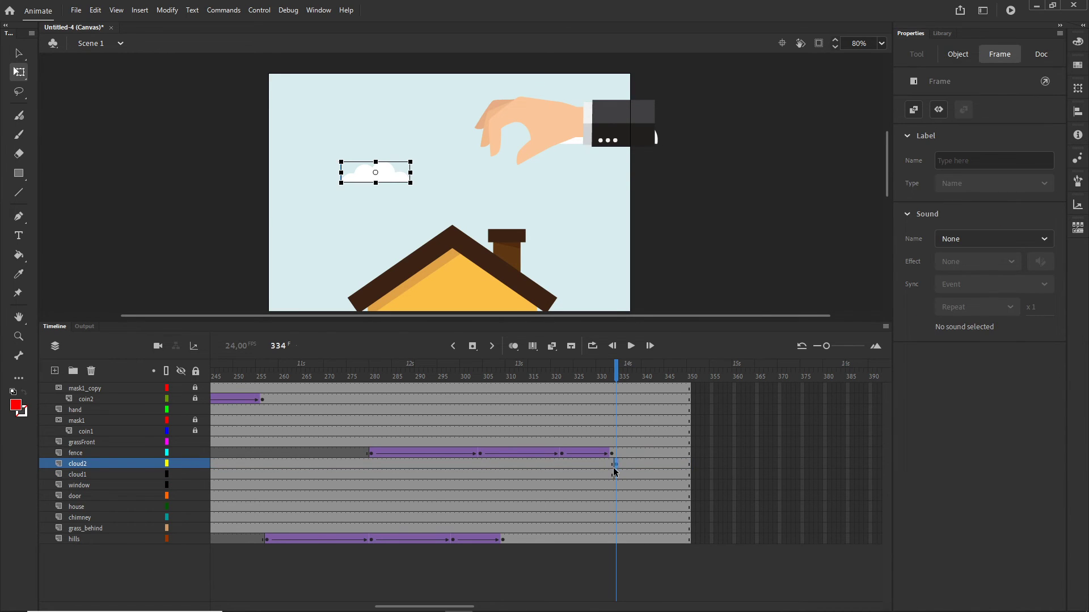
Move the cloud2 instance at frame 334 horizontally to the right until it sits just outside the stage's right edge.
{"action": "key", "text": "shift+Right"}
{"action": "key", "text": "shift+Right"}
{"action": "key", "text": "shift+Right"}
{"action": "key", "text": "shift+Right"}
{"action": "key", "text": "shift+Right"}
{"action": "key", "text": "shift+Right"}
{"action": "key", "text": "shift+Right"}
{"action": "key", "text": "shift+Right"}
{"action": "key", "text": "shift+Right"}
{"action": "key", "text": "shift+Right"}
{"action": "key", "text": "shift+Right"}
{"action": "key", "text": "shift+Right"}
{"action": "key", "text": "shift+Right"}
{"action": "key", "text": "shift+Right"}
{"action": "key", "text": "shift+Right"}
{"action": "key", "text": "shift+Right"}
{"action": "key", "text": "shift+Right"}
{"action": "key", "text": "shift+Right"}
{"action": "key", "text": "shift+Right"}
{"action": "key", "text": "shift+Right"}
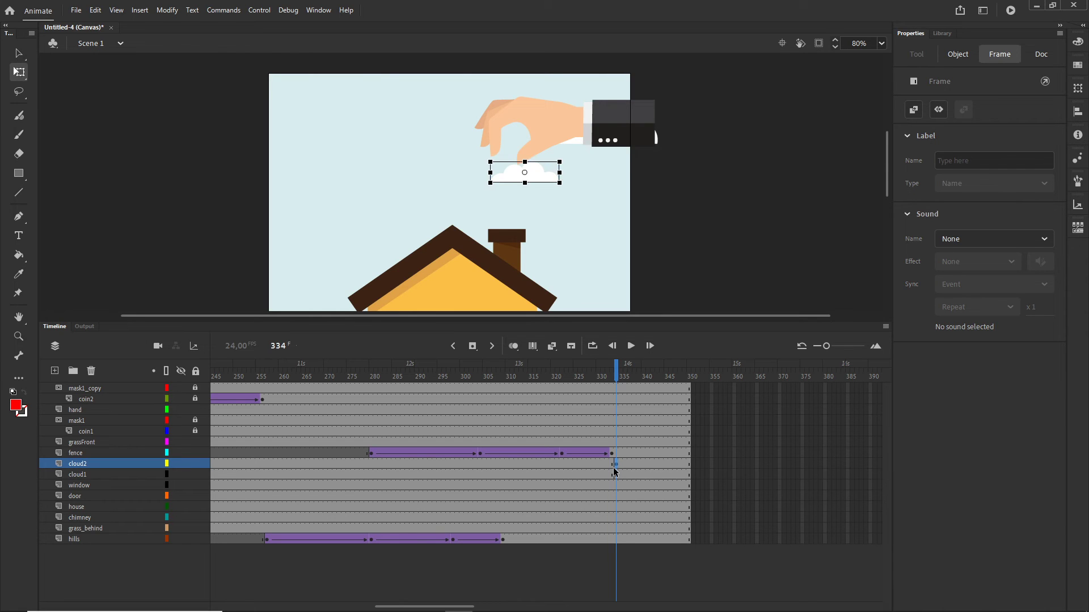
{"action": "key", "text": "shift+Right"}
{"action": "key", "text": "shift+Right"}
{"action": "key", "text": "shift+Right"}
{"action": "key", "text": "shift+Right"}
{"action": "key", "text": "shift+Right"}
{"action": "key", "text": "shift+Right"}
{"action": "key", "text": "shift+Right"}
{"action": "key", "text": "shift+Right"}
{"action": "key", "text": "shift+Right"}
{"action": "key", "text": "shift+Right"}
{"action": "key", "text": "shift+Right"}
{"action": "key", "text": "shift+Right"}
{"action": "key", "text": "shift+Right"}
{"action": "key", "text": "shift+Right"}
{"action": "key", "text": "shift+Right"}
{"action": "key", "text": "shift+Right"}
{"action": "key", "text": "shift+Right"}
{"action": "key", "text": "shift+Right"}
{"action": "key", "text": "shift+Right"}
{"action": "key", "text": "shift+Right"}
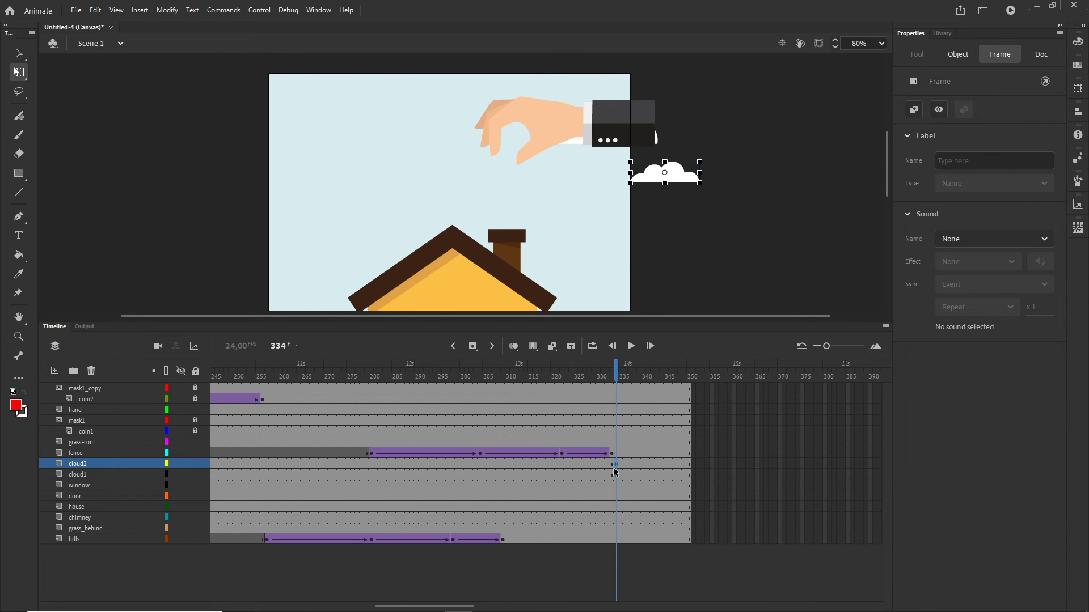
Create classic tweens on the cloud1 and cloud2 layers before frame 334 and scrub back to frame 228 to check the drift.
{"action": "left_click", "coordinate": [568, 474]}
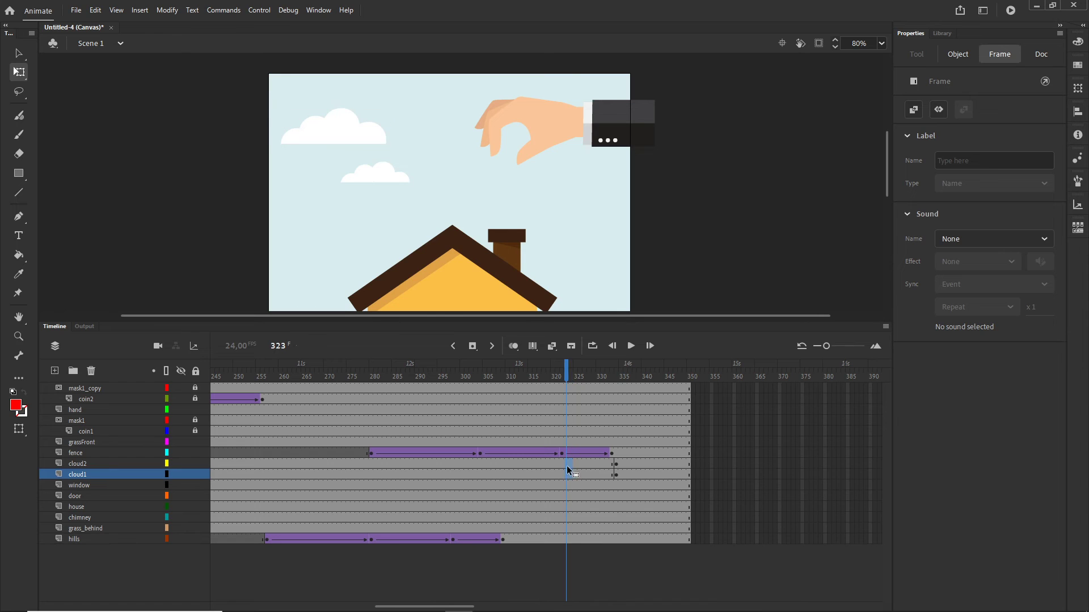
{"action": "right_click", "coordinate": [568, 474]}
{"action": "left_click", "coordinate": [590, 134]}
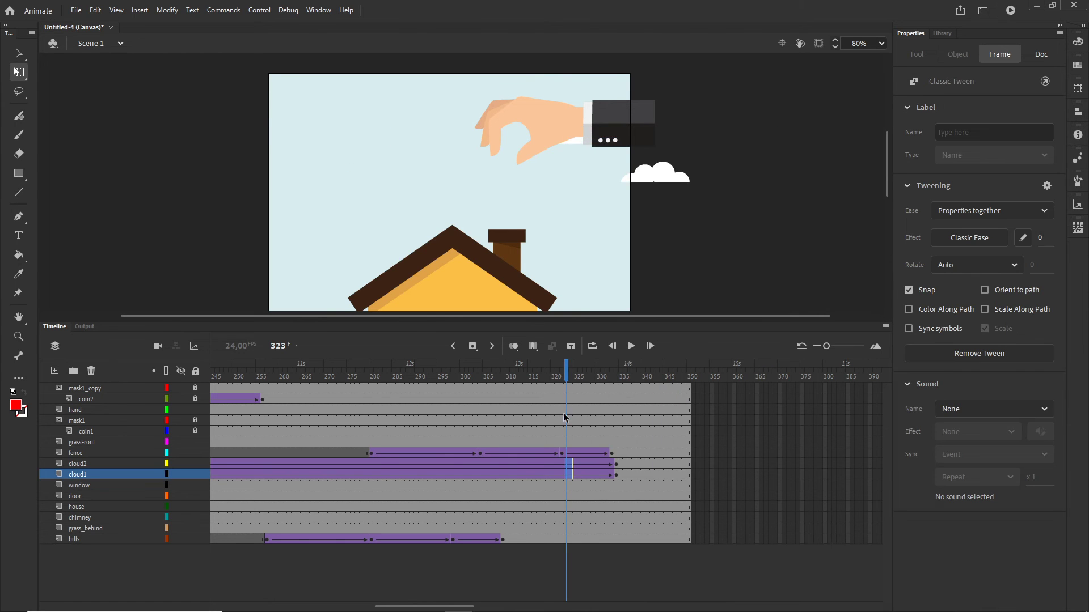
{"action": "left_click_drag", "start_coordinate": [565, 381], "coordinate": [319, 404]}
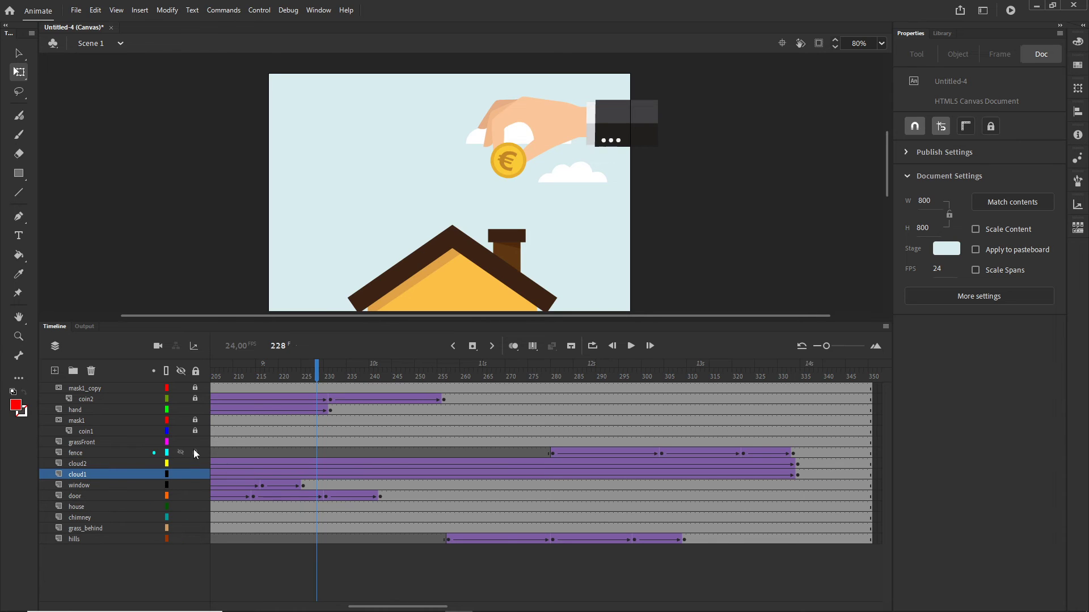
Add a new layer directly above cloud2 and name it cloud3.
{"action": "left_click", "coordinate": [78, 464]}
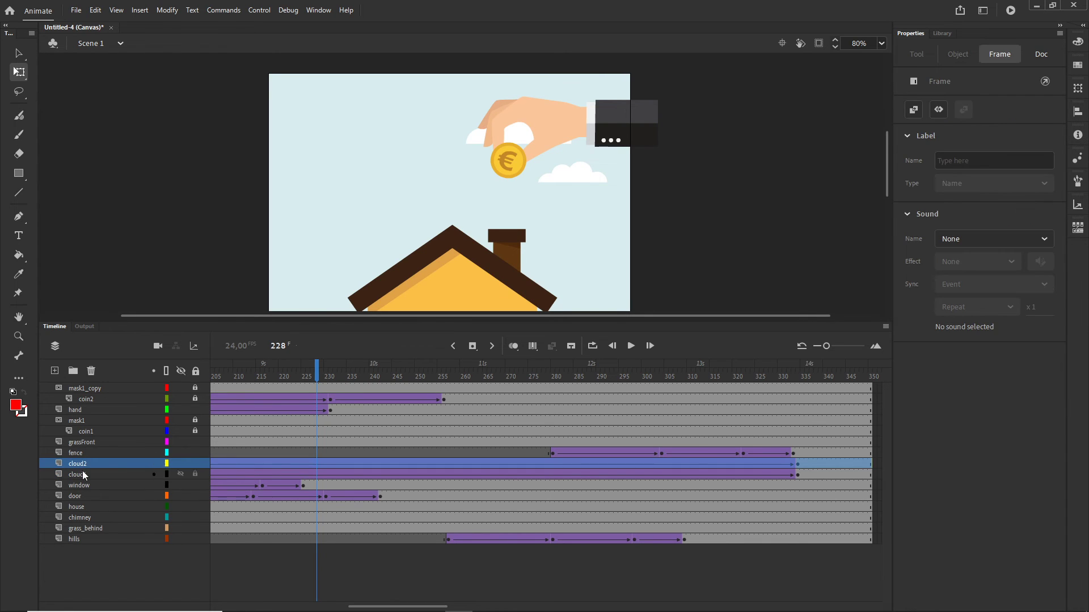
{"action": "left_click", "coordinate": [55, 372]}
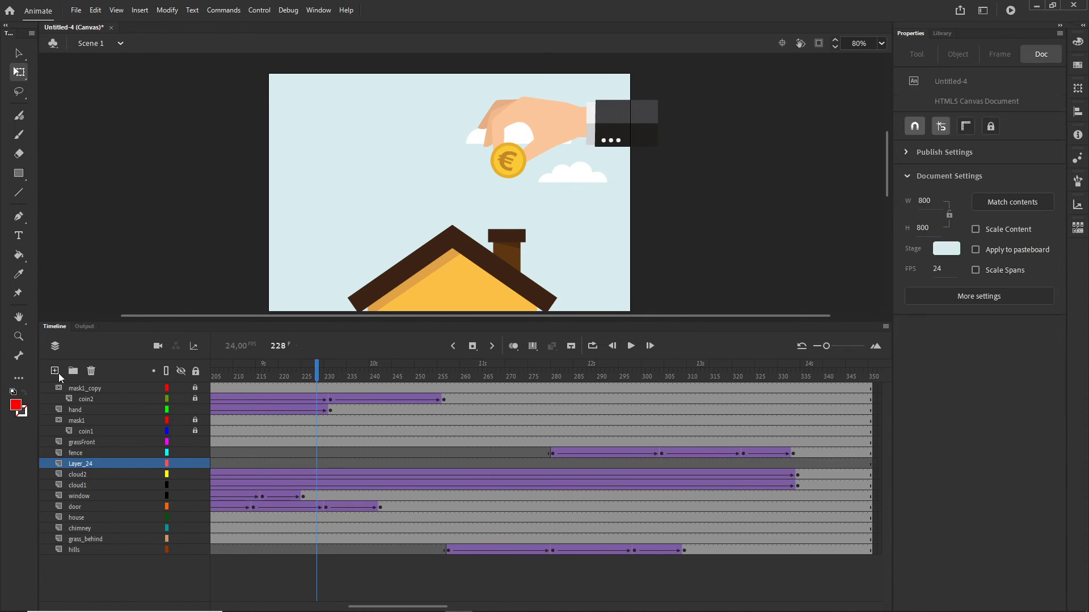
{"action": "double_click", "coordinate": [83, 465]}
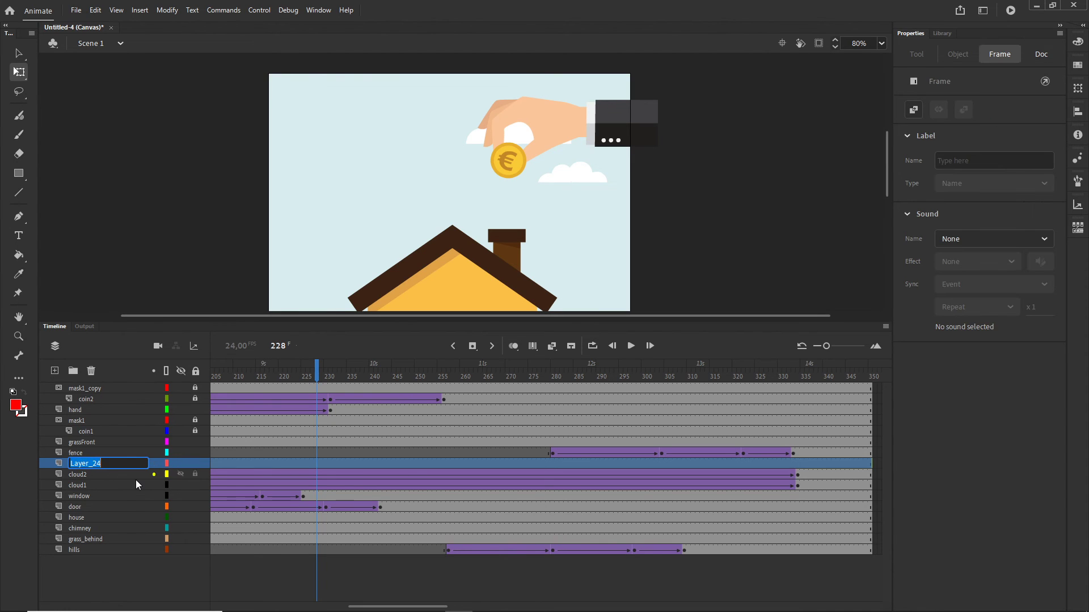
{"action": "type", "text": "cloud3"}
{"action": "left_click", "coordinate": [427, 600]}
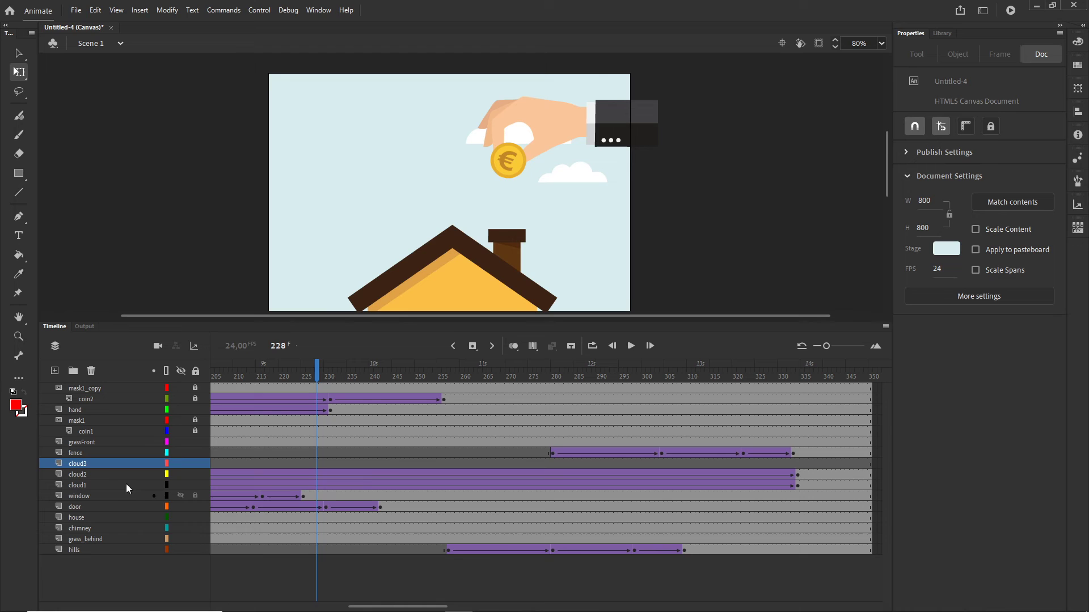
Place an instance of the cloud2 library symbol on the cloud3 layer, off the stage's left edge.
{"action": "left_click", "coordinate": [79, 475]}
{"action": "left_click", "coordinate": [79, 466]}
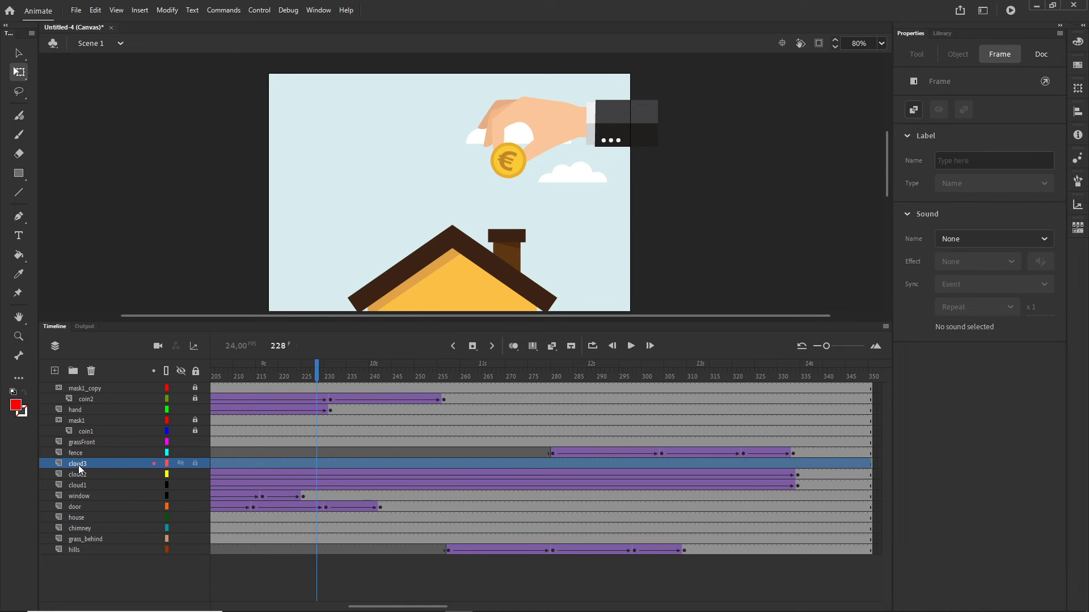
{"action": "left_click", "coordinate": [942, 33]}
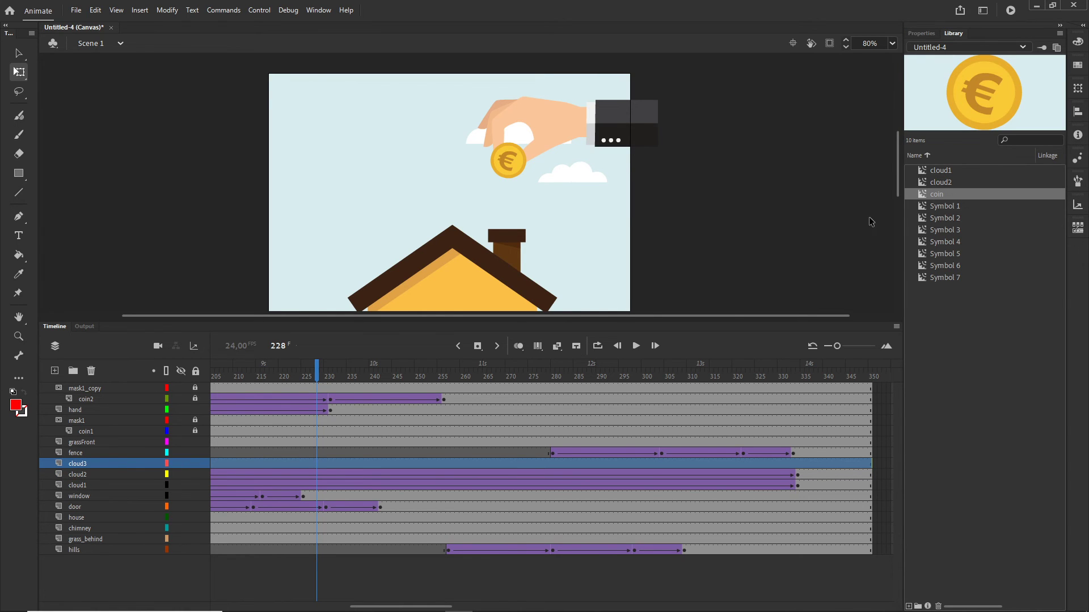
{"action": "left_click", "coordinate": [943, 183]}
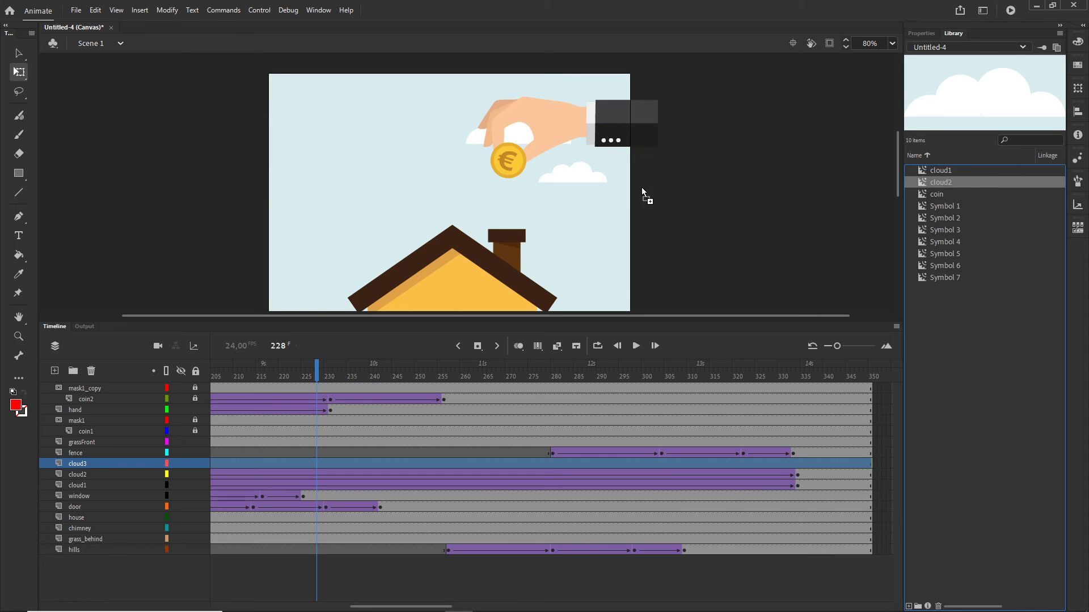
{"action": "left_click_drag", "start_coordinate": [126, 170], "coordinate": [128, 169]}
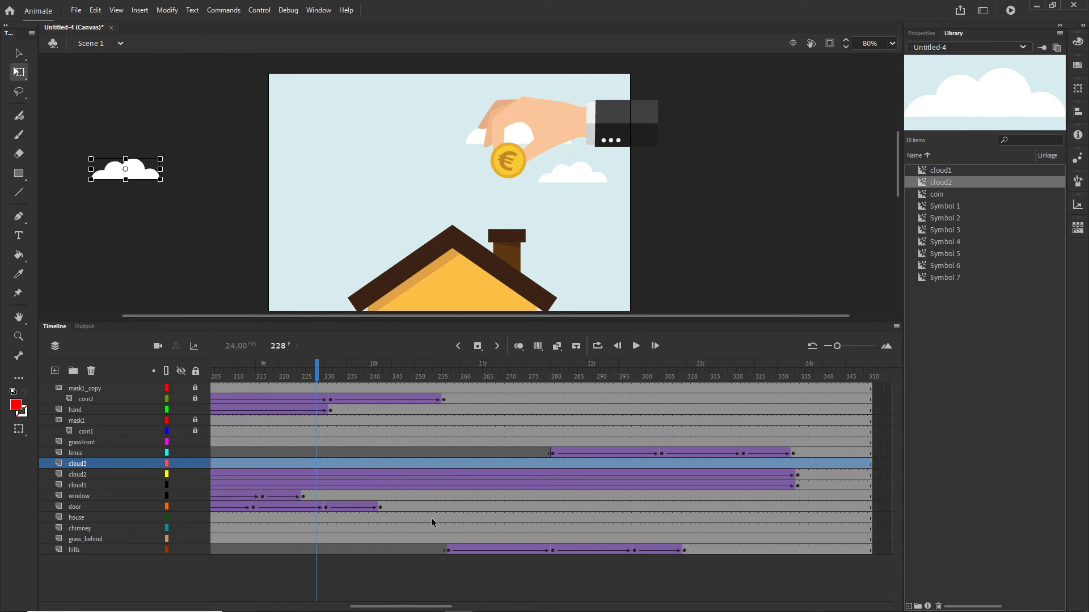
Move the cloud3 layer's cloud at frame 1 slightly higher and farther left of the stage.
{"action": "left_click_drag", "start_coordinate": [437, 607], "coordinate": [264, 591]}
{"action": "left_click", "coordinate": [213, 464]}
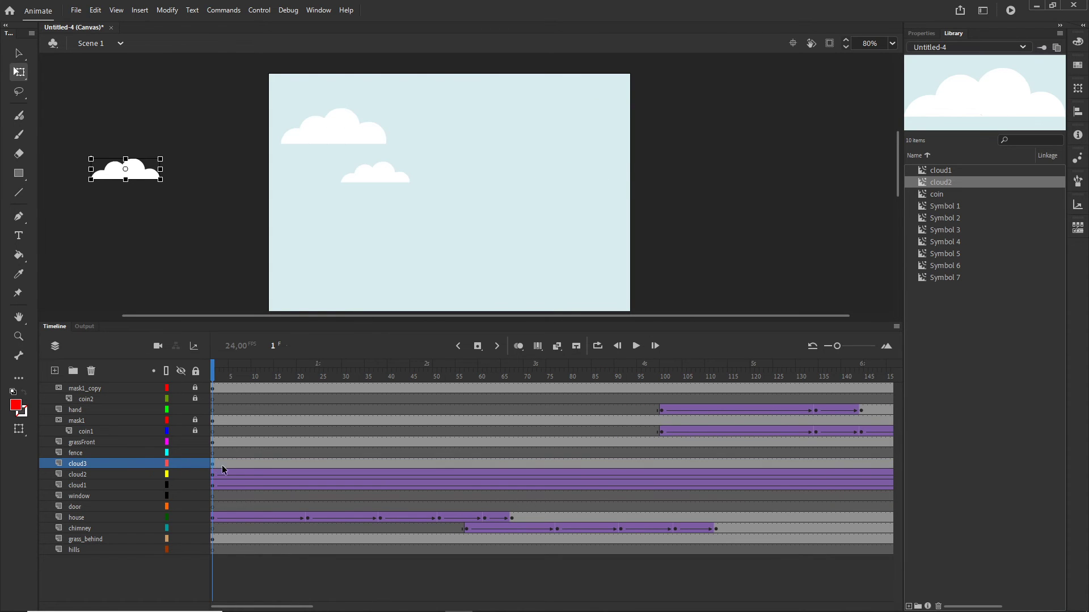
{"action": "left_click_drag", "start_coordinate": [146, 170], "coordinate": [114, 140]}
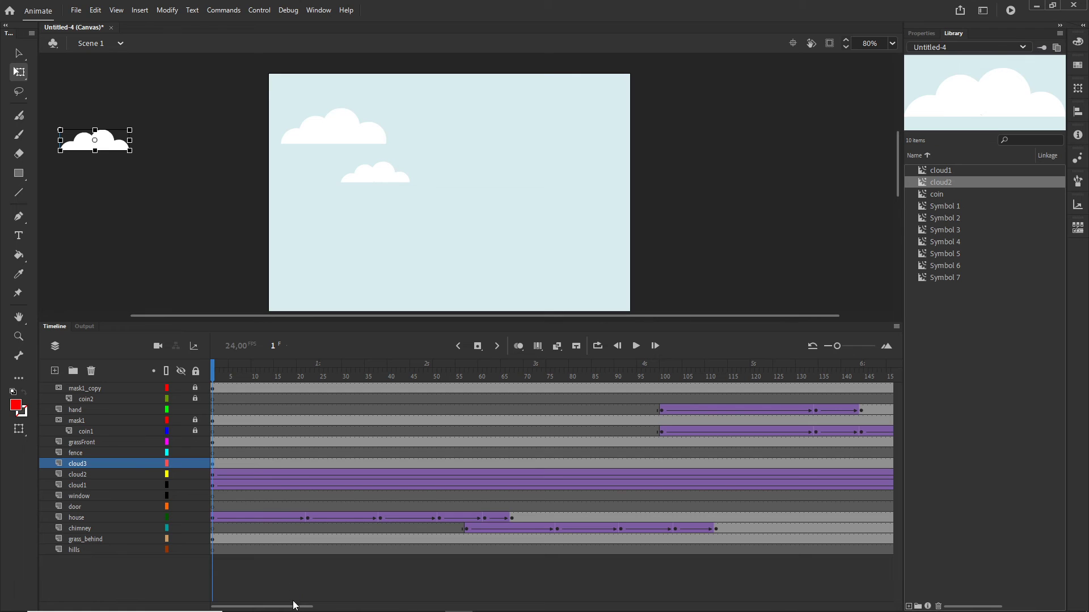
Insert a keyframe on cloud3 at frame 350 and move its cloud horizontally right onto the stage, just left of the hand.
{"action": "left_click_drag", "start_coordinate": [295, 606], "coordinate": [461, 606]}
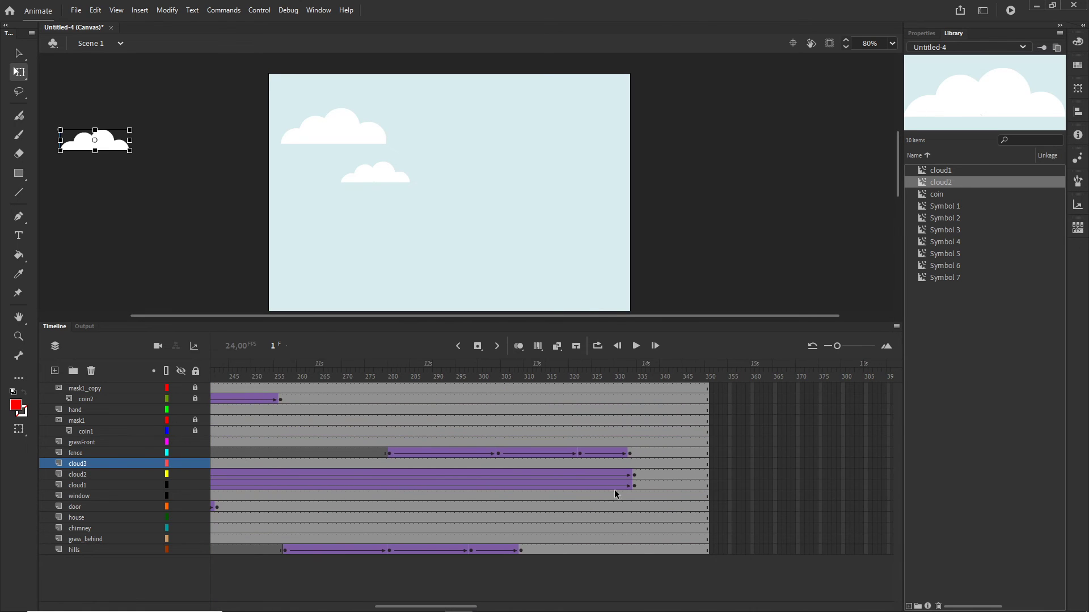
{"action": "left_click", "coordinate": [706, 465]}
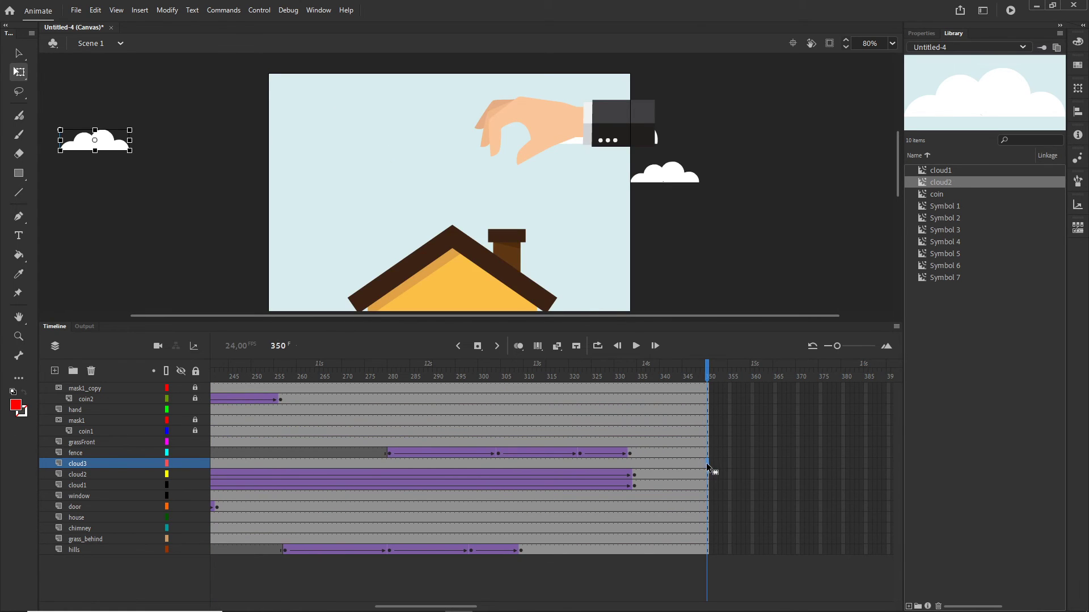
{"action": "key", "text": "shift+Right"}
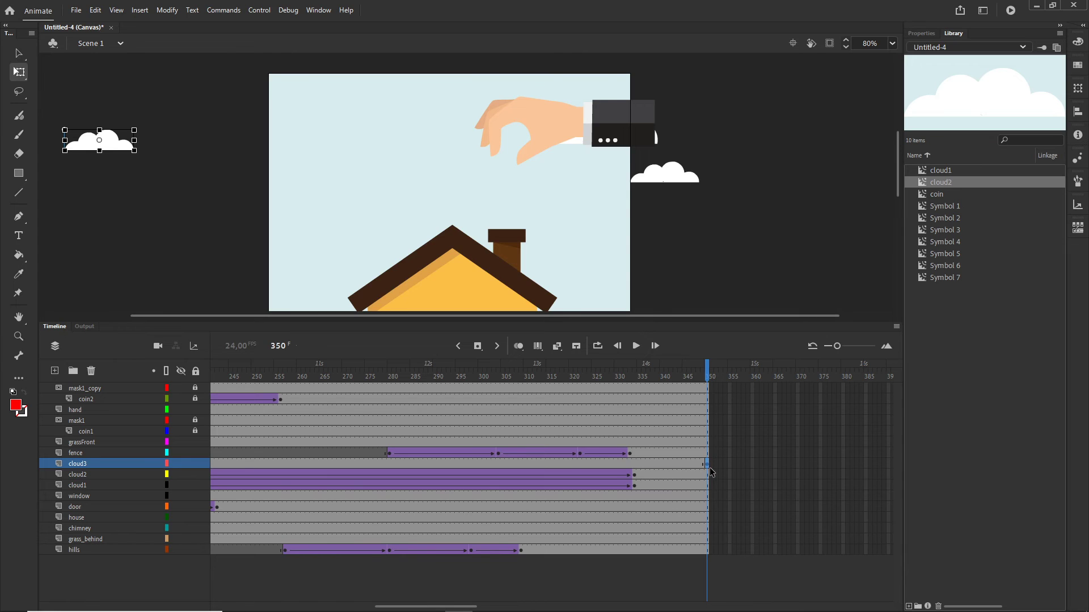
{"action": "key", "text": "shift+Right"}
{"action": "key", "text": "shift+Right"}
{"action": "key", "text": "shift+Right"}
{"action": "key", "text": "shift+Right"}
{"action": "key", "text": "shift+Right"}
{"action": "key", "text": "shift+Right"}
{"action": "key", "text": "shift+Right"}
{"action": "key", "text": "shift+Right"}
{"action": "key", "text": "shift+Right"}
{"action": "key", "text": "shift+Right"}
{"action": "key", "text": "shift+Right"}
{"action": "key", "text": "shift+Right"}
{"action": "key", "text": "shift+Right"}
{"action": "key", "text": "shift+Right"}
{"action": "key", "text": "shift+Right"}
{"action": "key", "text": "shift+Right"}
{"action": "key", "text": "shift+Right"}
{"action": "key", "text": "shift+Right"}
{"action": "key", "text": "shift+Right"}
{"action": "key", "text": "shift+Right"}
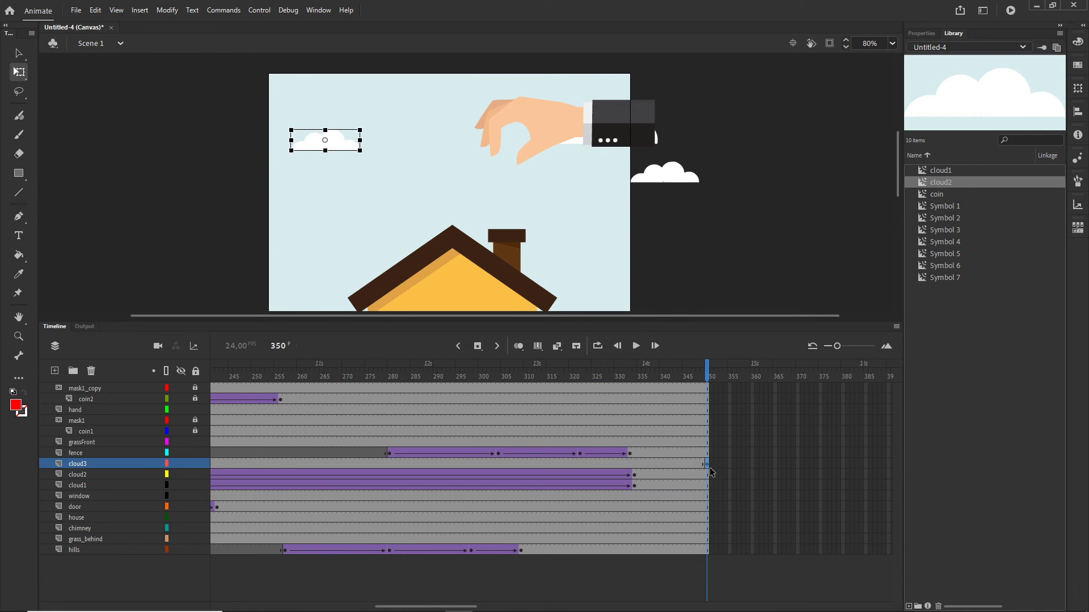
{"action": "key", "text": "shift+Right"}
{"action": "key", "text": "shift+Right"}
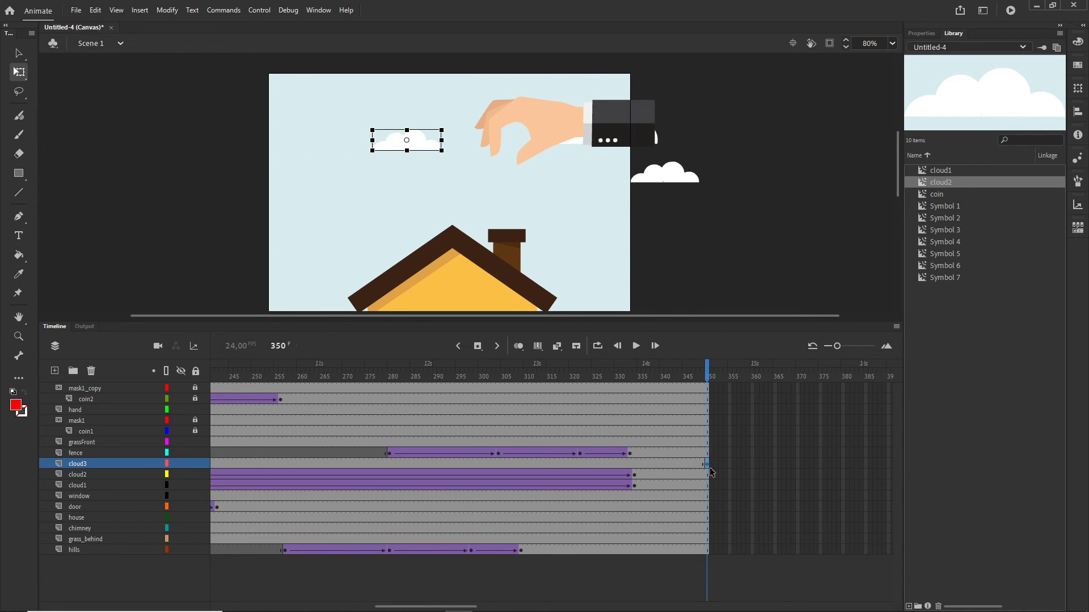
Move the end keyframes of the cloud2 and cloud1 tweens from frame 334 to frame 350.
{"action": "left_click", "coordinate": [639, 467]}
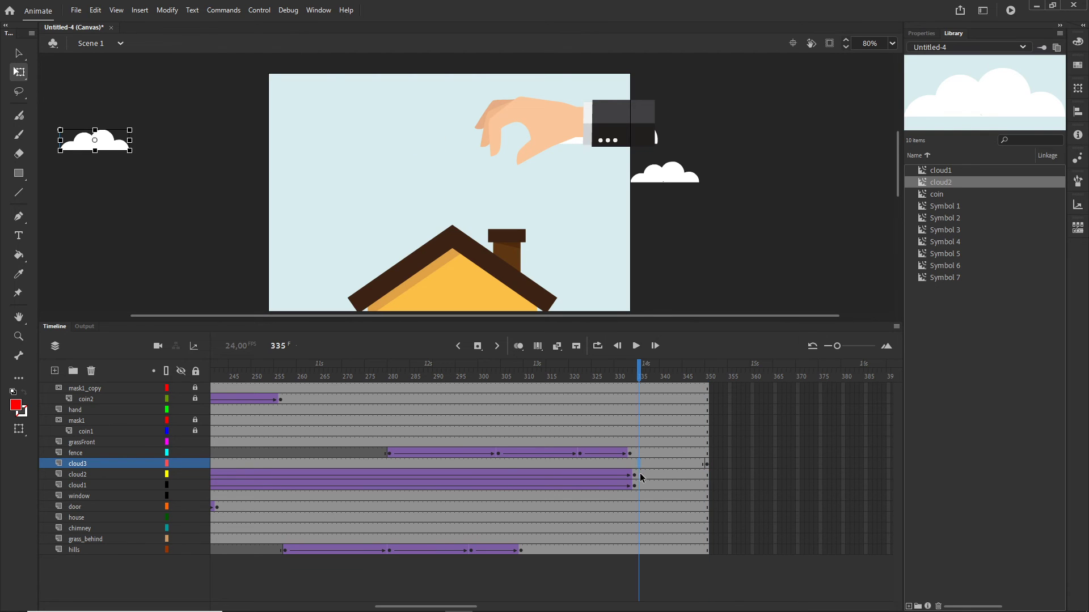
{"action": "left_click", "coordinate": [635, 475]}
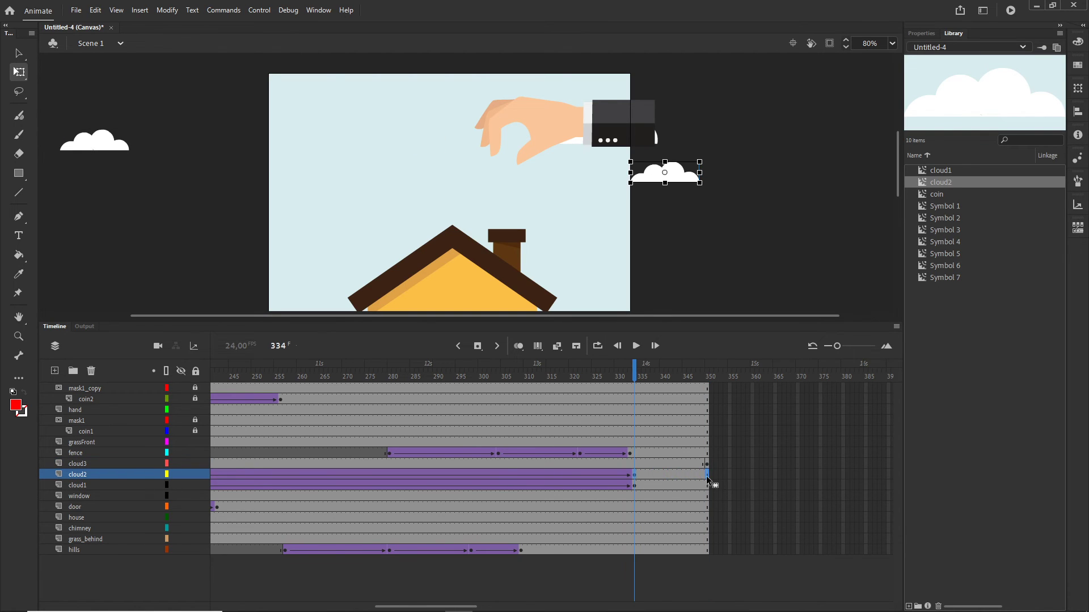
{"action": "key", "text": "F6"}
{"action": "left_click", "coordinate": [634, 487]}
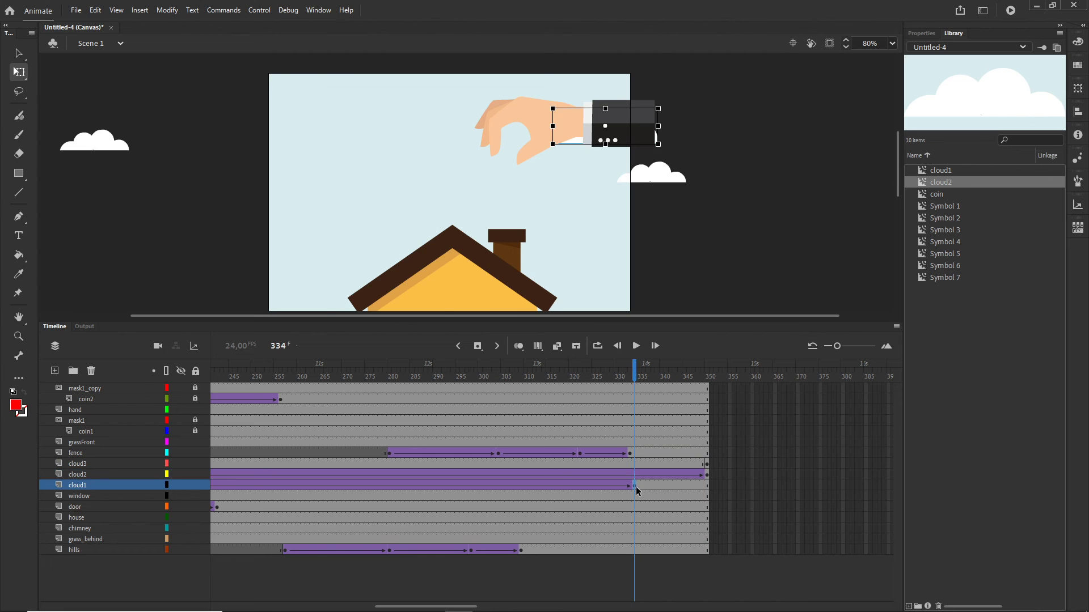
{"action": "key", "text": "F6"}
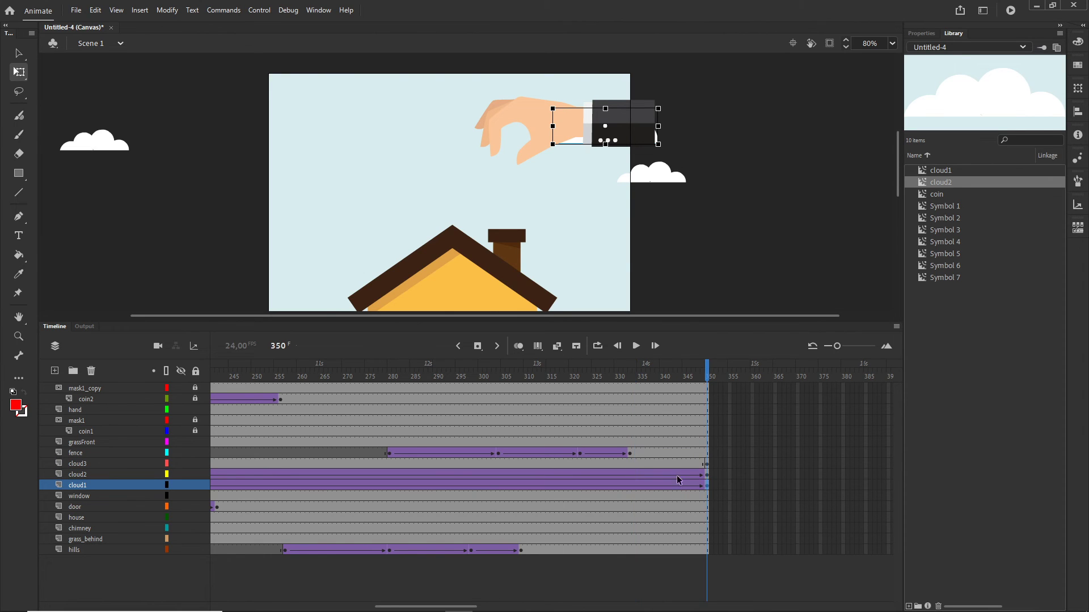
Create a classic tween on the cloud3 layer and test the whole animation in the browser before returning to Animate.
{"action": "right_click", "coordinate": [660, 463]}
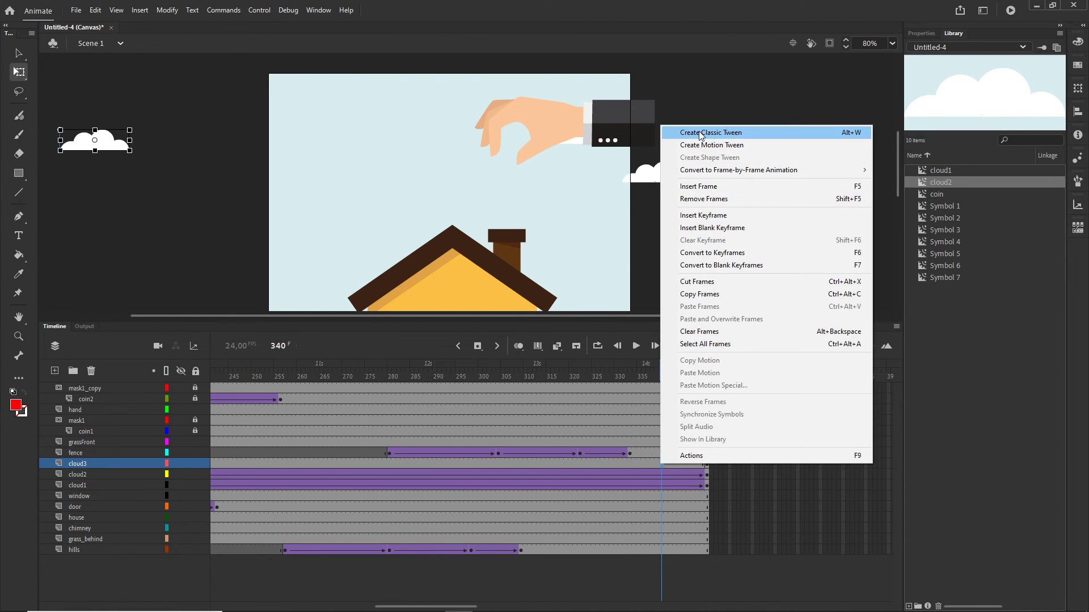
{"action": "left_click", "coordinate": [711, 133]}
{"action": "key", "text": "ctrl+Return"}
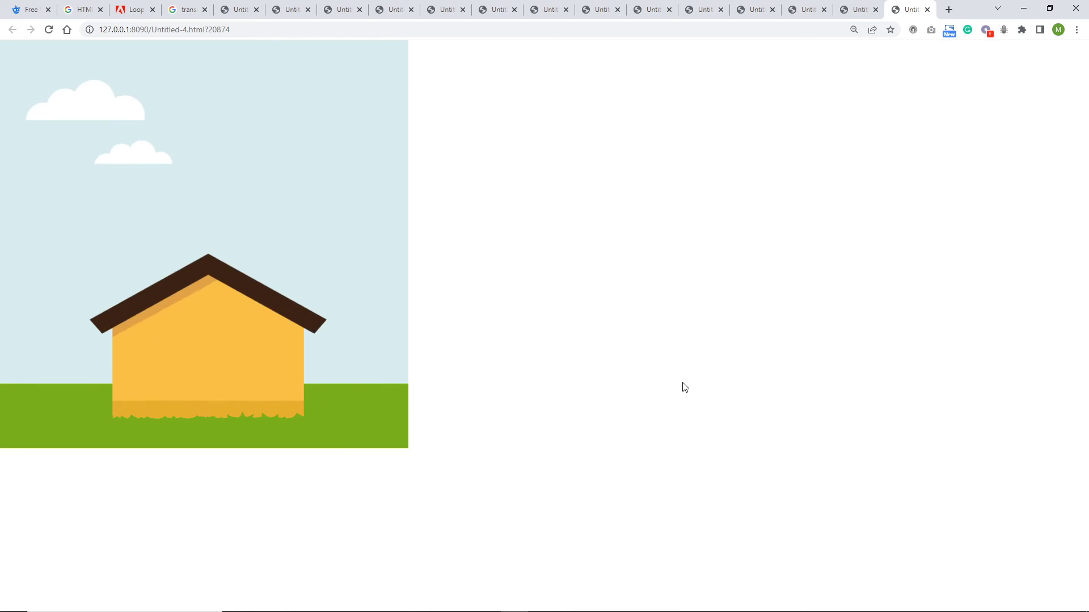
{"action": "mouse_move", "coordinate": [539, 608]}
{"action": "left_click", "coordinate": [459, 608]}
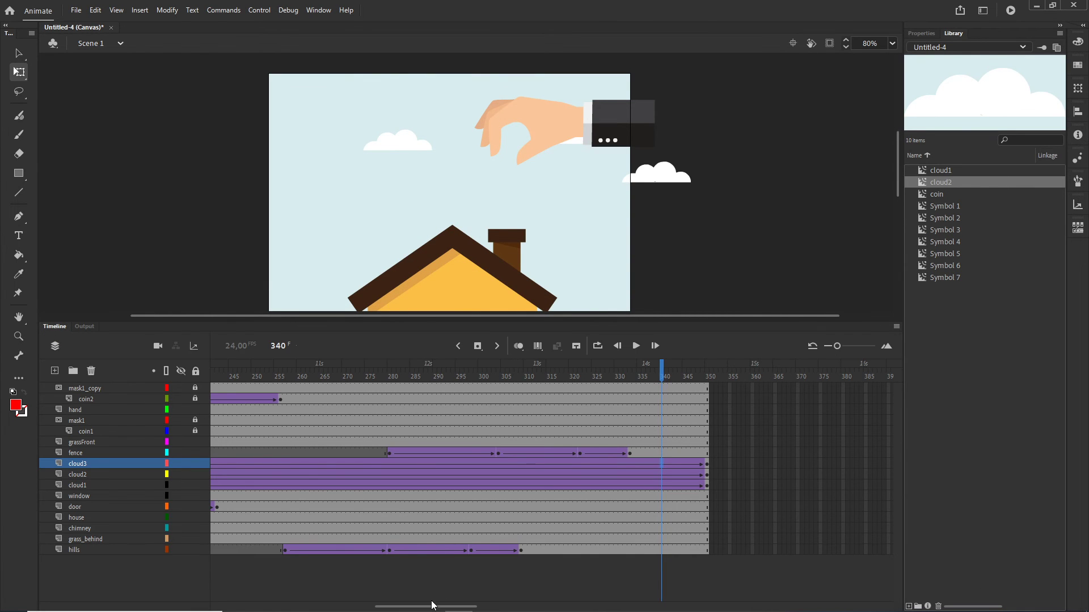
{"action": "left_click_drag", "start_coordinate": [432, 605], "coordinate": [219, 579]}
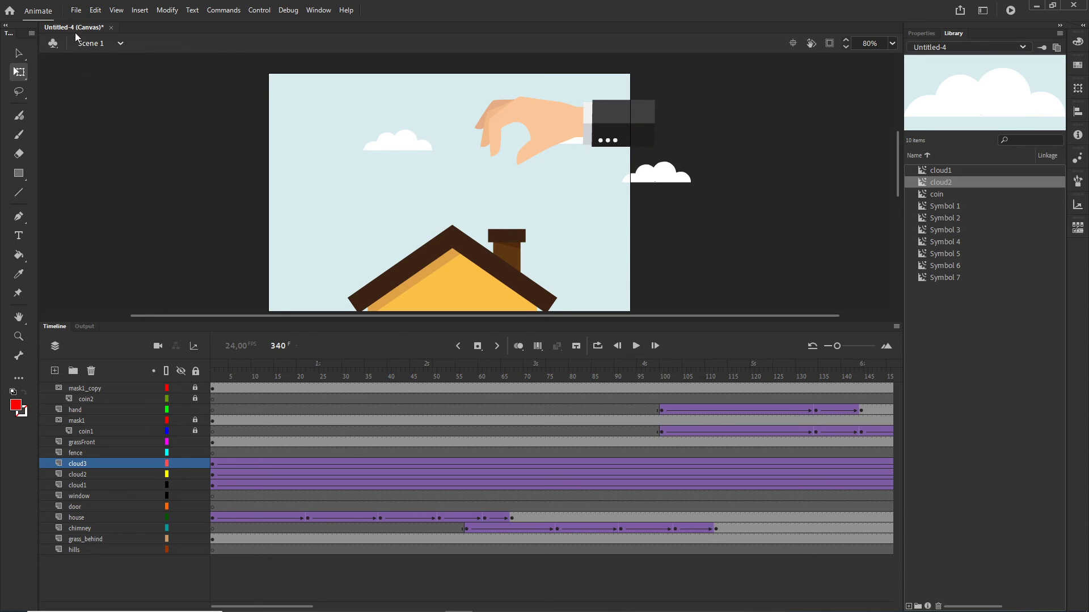
Start an animated GIF export at 800 × 800 px with looping Forever and proceed to saving the file.
{"action": "left_click", "coordinate": [76, 11]}
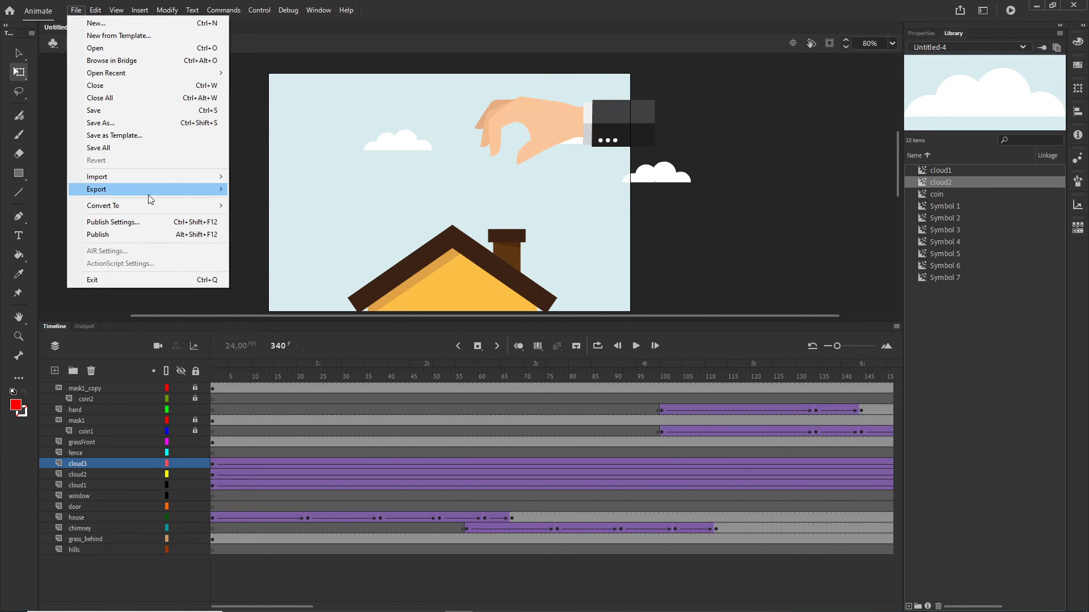
{"action": "mouse_move", "coordinate": [148, 189]}
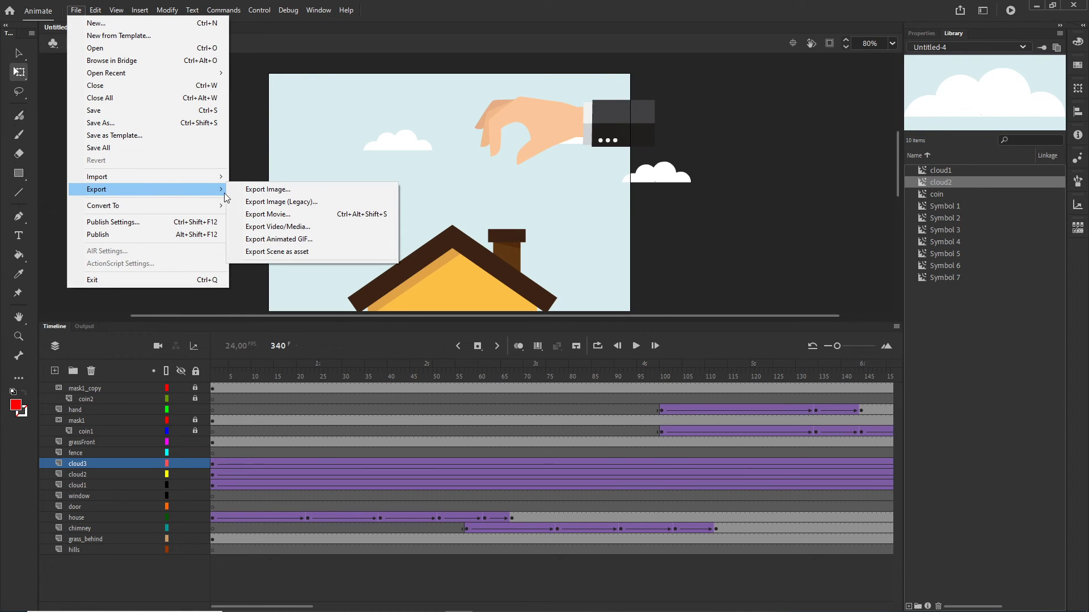
{"action": "left_click", "coordinate": [291, 244]}
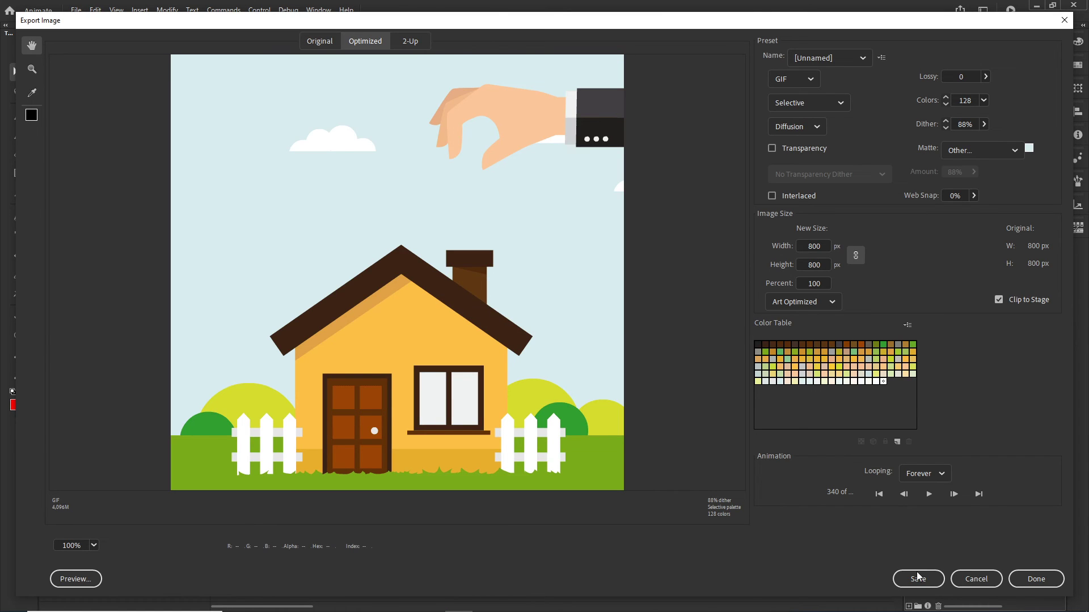
{"action": "left_click", "coordinate": [919, 578]}
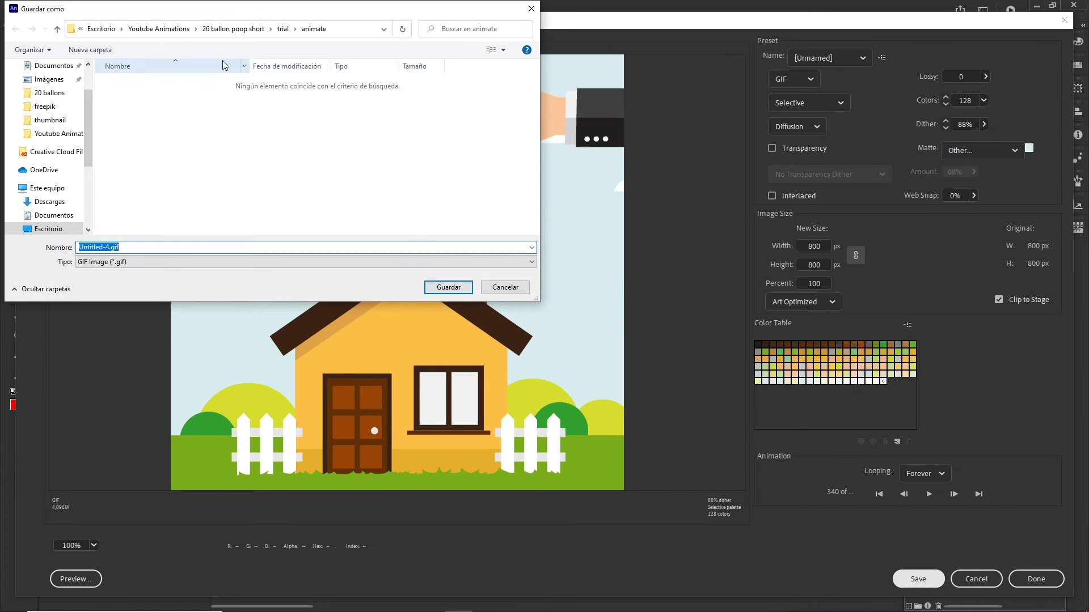
Choose the 23 house money folder inside Youtube Animations as the save location for the GIF.
{"action": "left_click", "coordinate": [159, 28]}
{"action": "scroll", "coordinate": [183, 170], "scroll_direction": "down", "scroll_amount": 4}
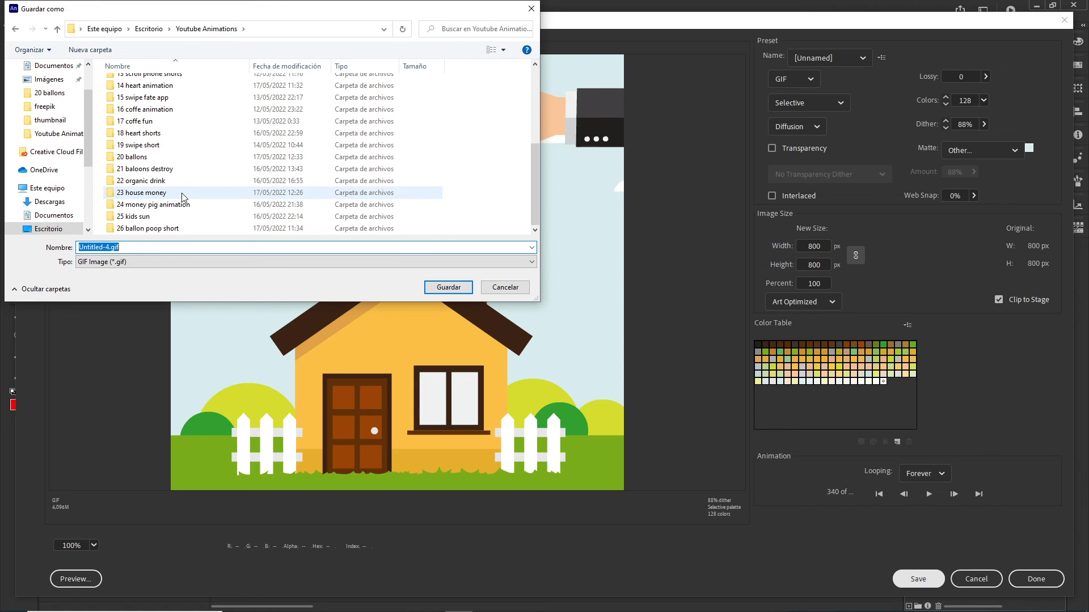
{"action": "left_click", "coordinate": [183, 197]}
{"action": "double_click", "coordinate": [146, 198]}
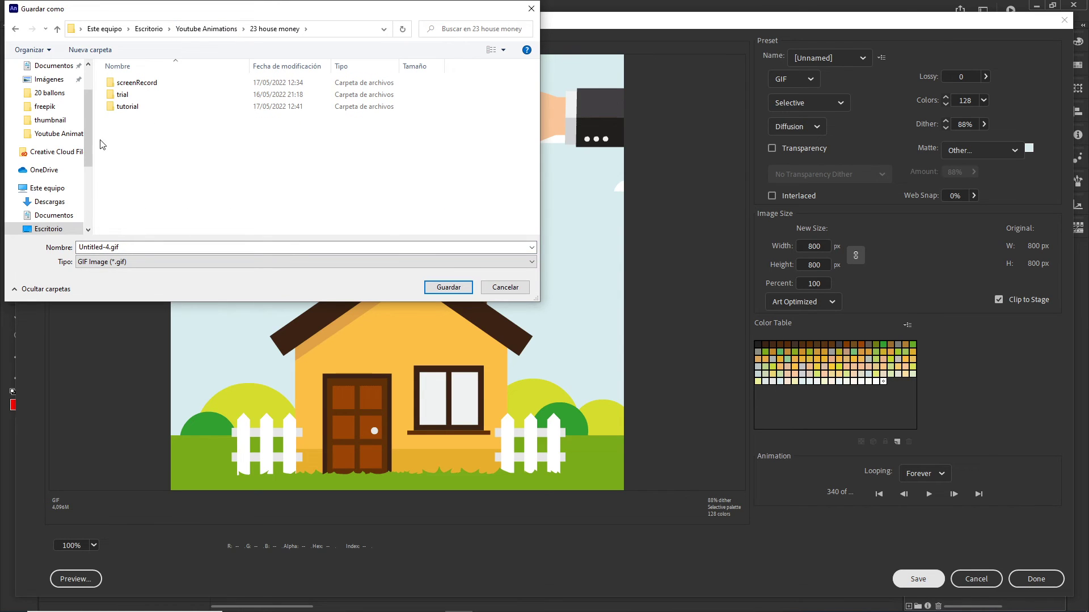
Create a new folder named gif inside 23 house money and save the animation there as Untitled-4.gif.
{"action": "right_click", "coordinate": [115, 152]}
{"action": "mouse_move", "coordinate": [212, 297]}
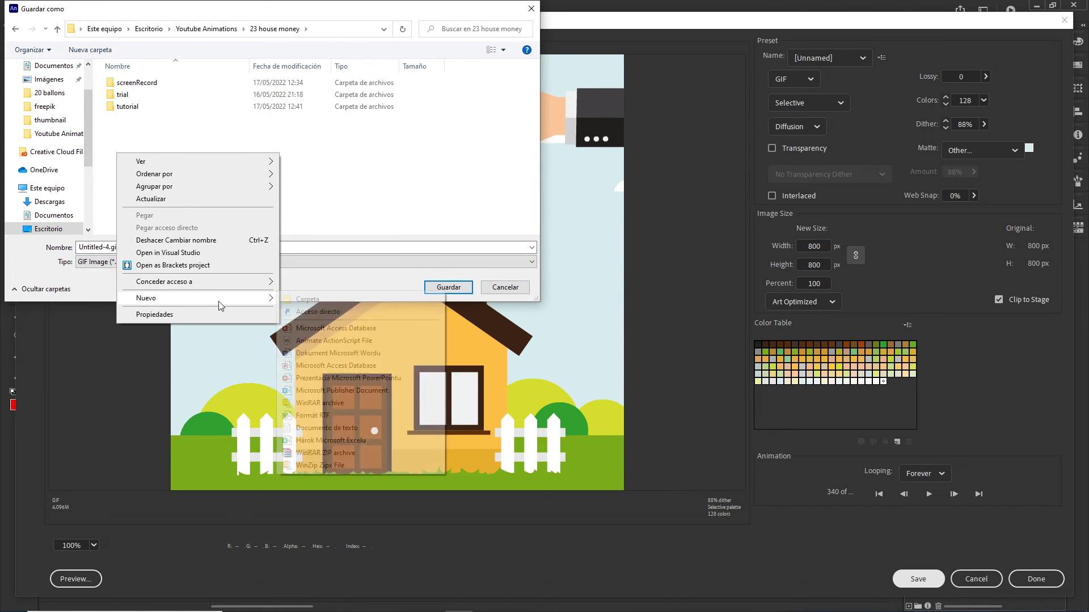
{"action": "left_click", "coordinate": [317, 299]}
{"action": "type", "text": "gif"}
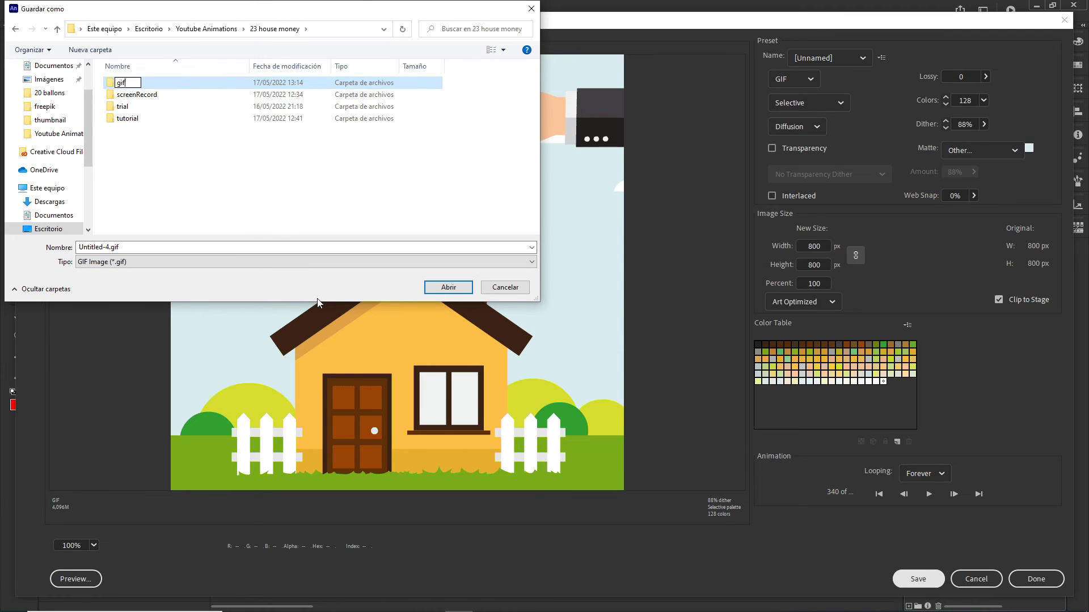
{"action": "key", "text": "Return"}
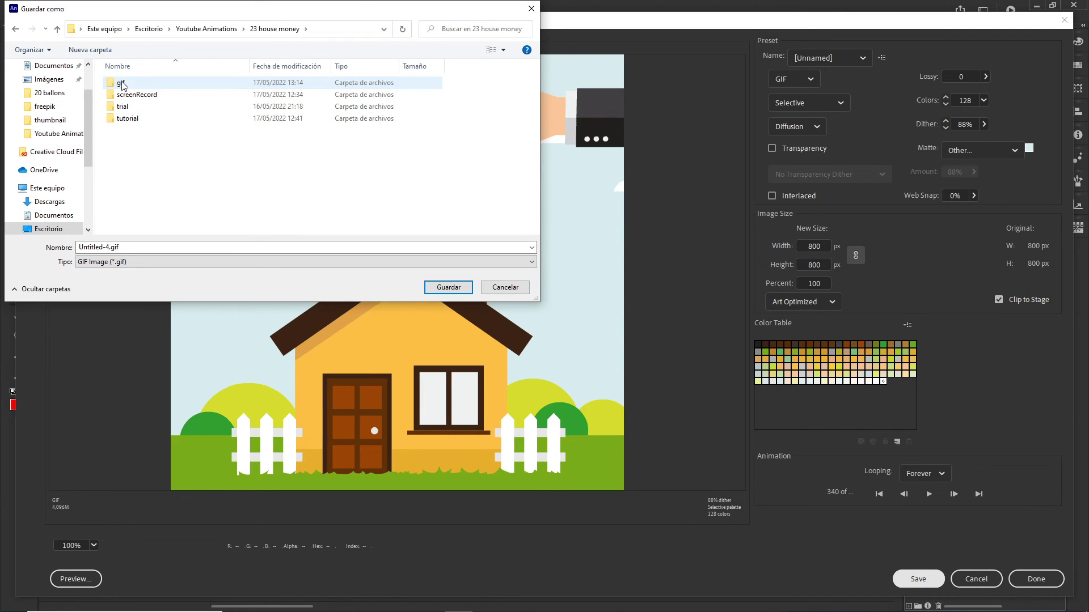
{"action": "double_click", "coordinate": [121, 83]}
{"action": "left_click", "coordinate": [448, 287]}
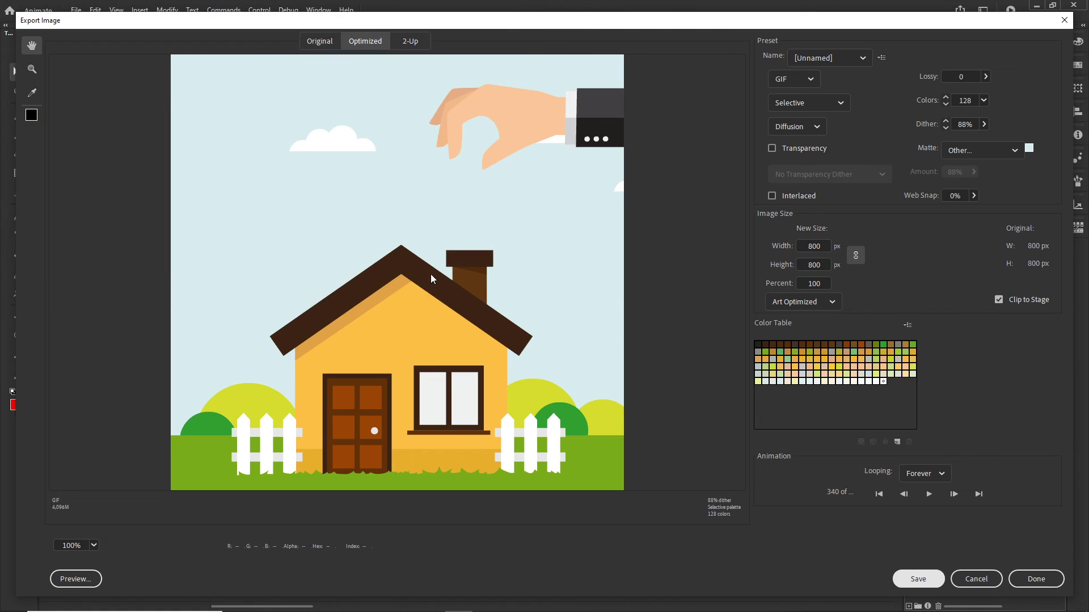
Switch to File Explorer and check the gif folder inside 23 house money for the exported file.
{"action": "left_click", "coordinate": [403, 601]}
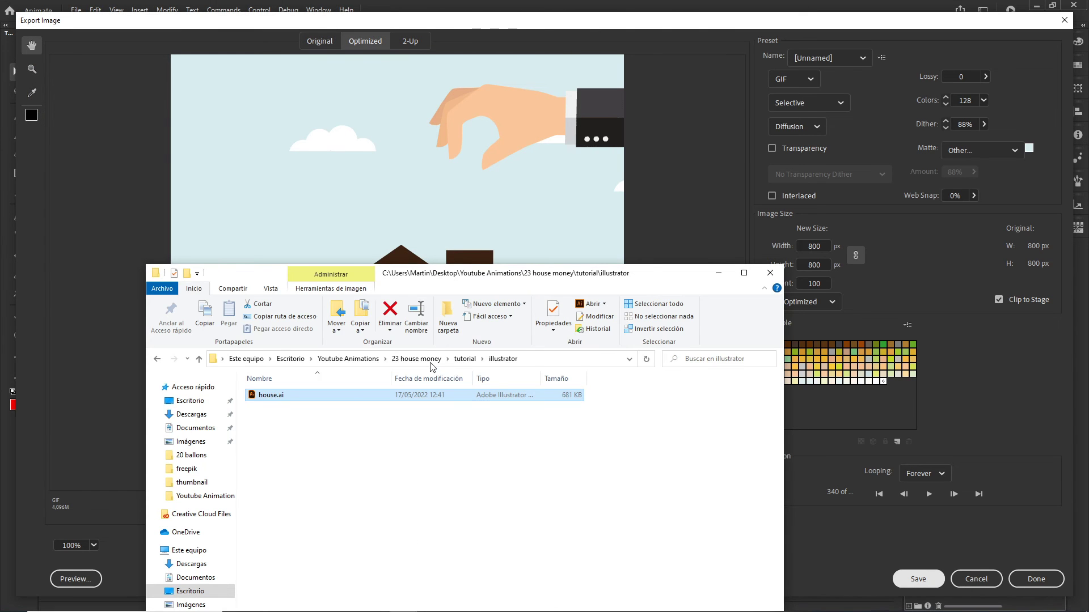
{"action": "left_click", "coordinate": [417, 358]}
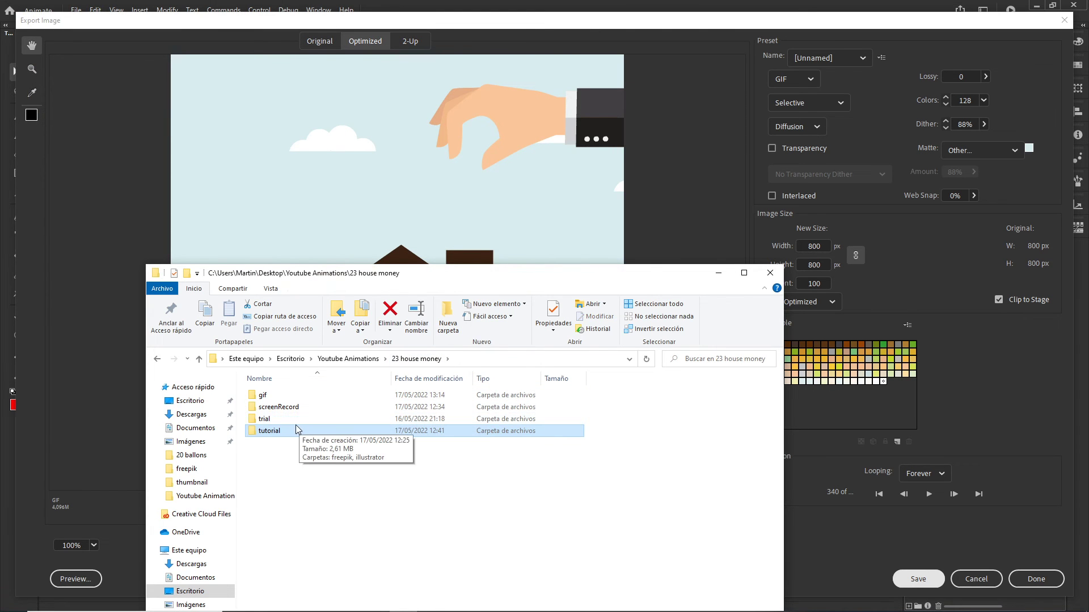
{"action": "double_click", "coordinate": [264, 396]}
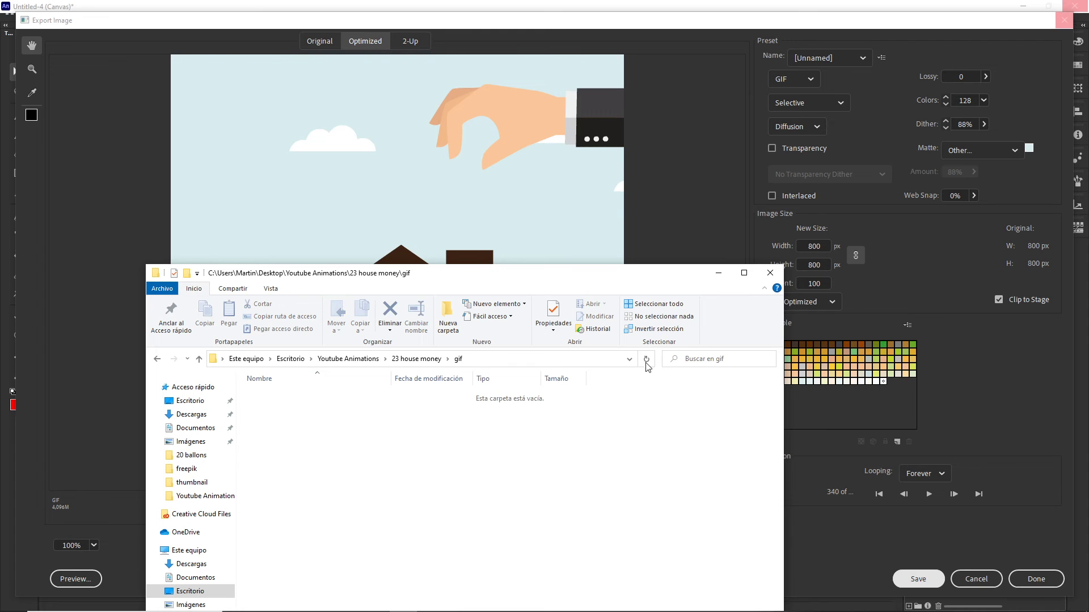
{"action": "left_click", "coordinate": [718, 273]}
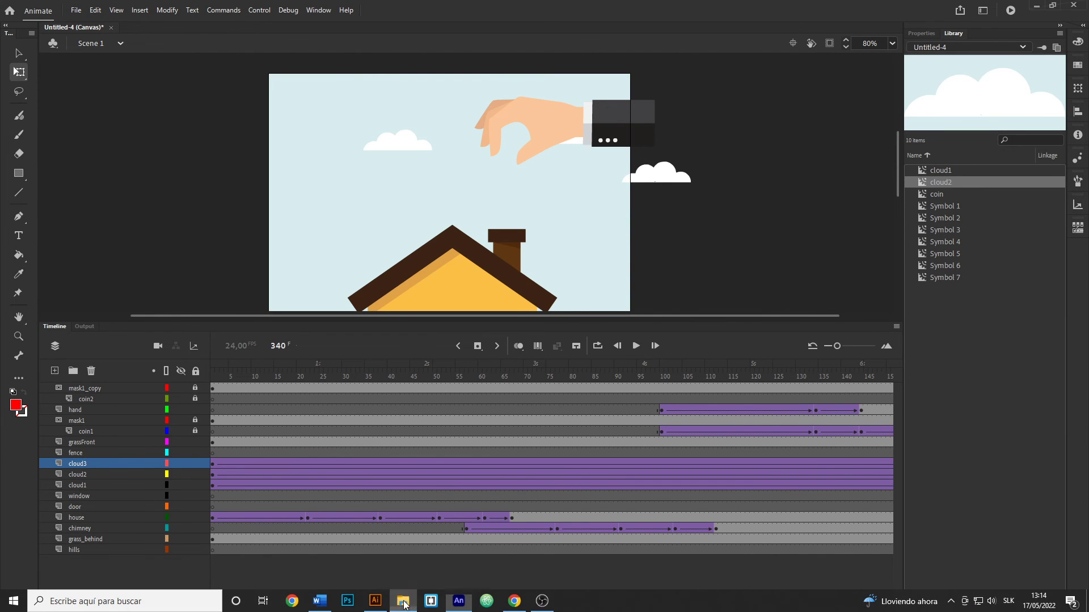
Open Untitled-4.gif from the gif folder, watch it play, and return to Animate.
{"action": "left_click", "coordinate": [404, 605]}
{"action": "double_click", "coordinate": [277, 397]}
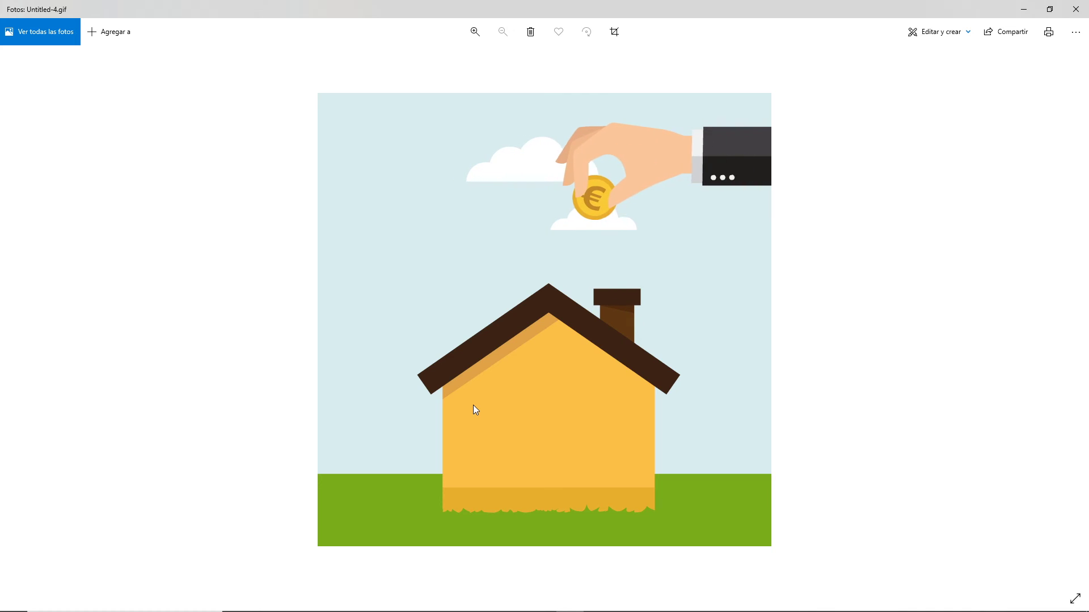
{"action": "left_click", "coordinate": [1076, 9]}
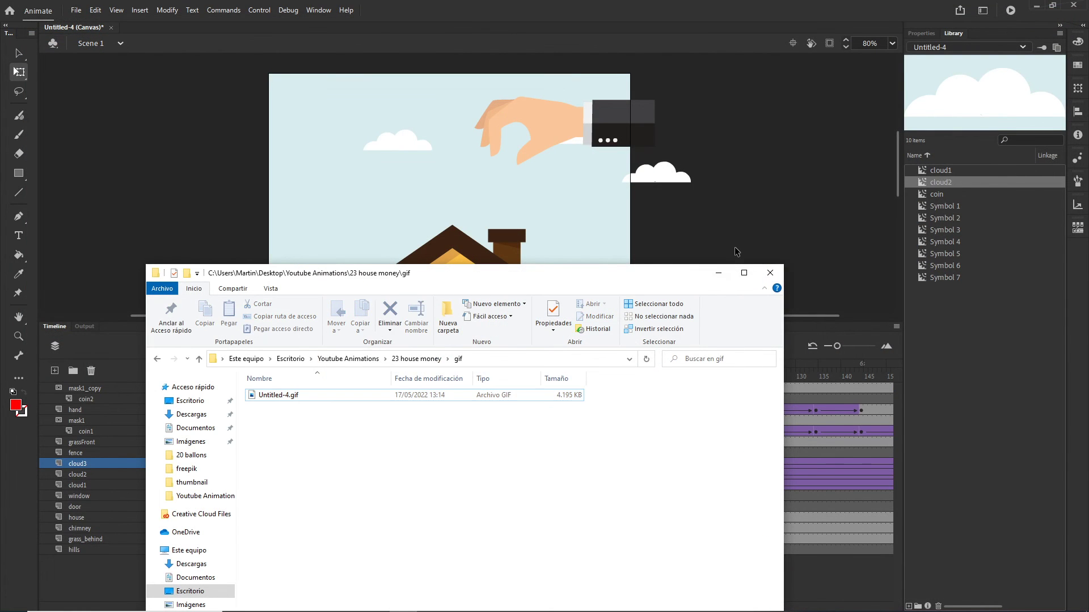
{"action": "left_click", "coordinate": [719, 272]}
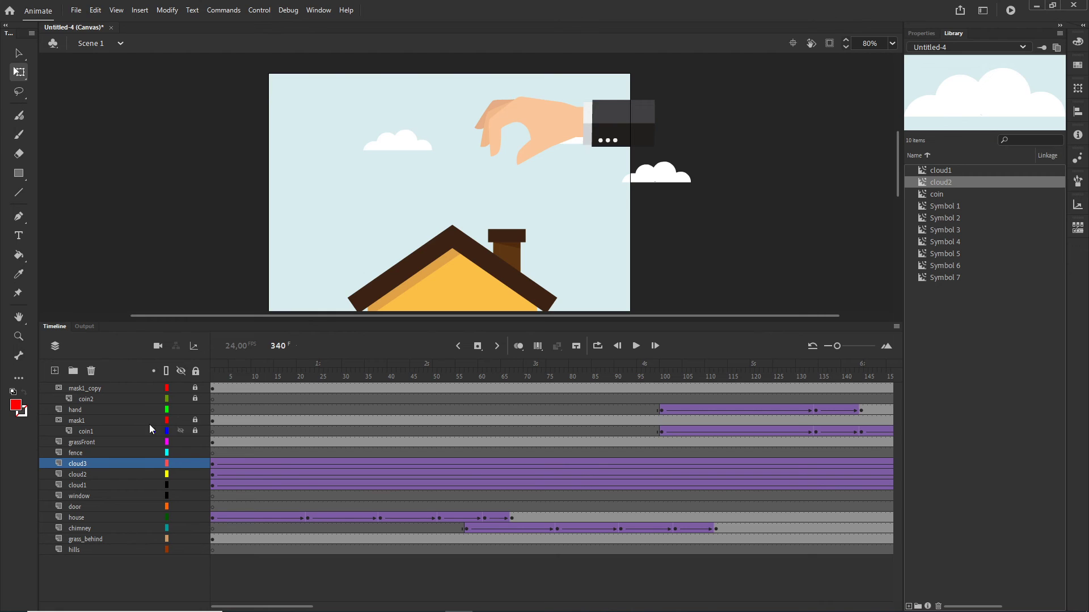
Add a new layer above mask1_copy and name it code.
{"action": "left_click", "coordinate": [87, 389]}
{"action": "left_click", "coordinate": [55, 370]}
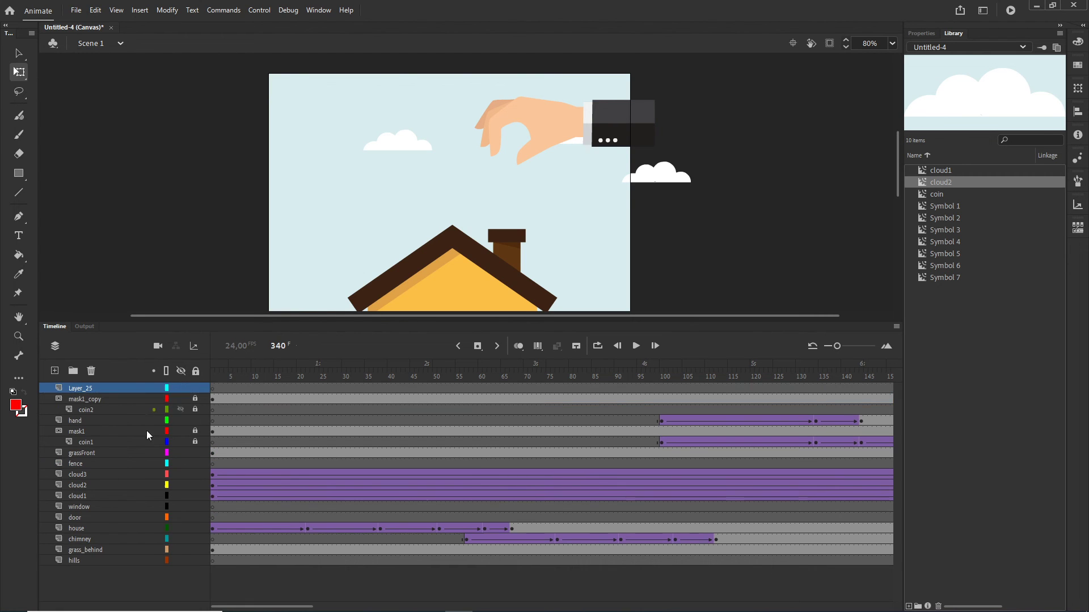
{"action": "left_click", "coordinate": [82, 391]}
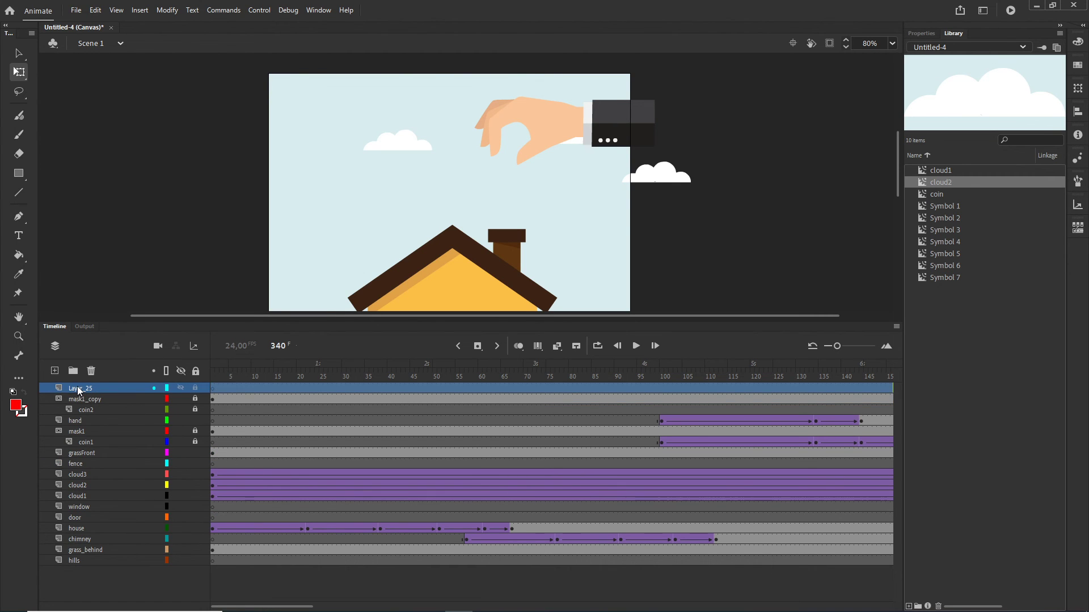
{"action": "double_click", "coordinate": [81, 389]}
{"action": "type", "text": "co"}
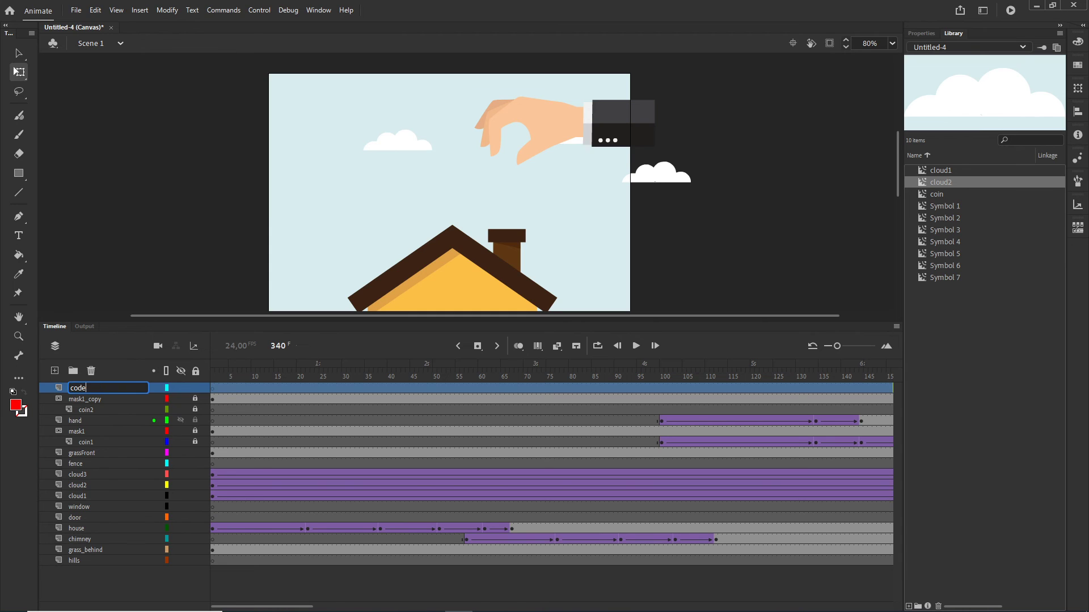
{"action": "type", "text": "de"}
{"action": "key", "text": "Return"}
Switch the keyboard to English (United States) and add the action this.stop(); to frame 1 of the code layer.
{"action": "right_click", "coordinate": [213, 389]}
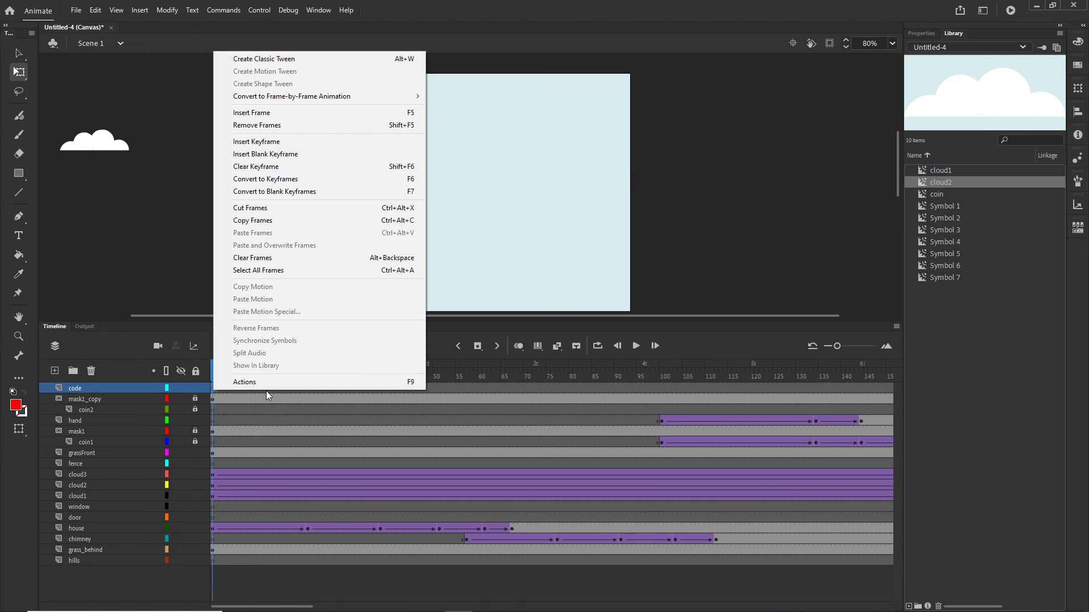
{"action": "left_click", "coordinate": [267, 386]}
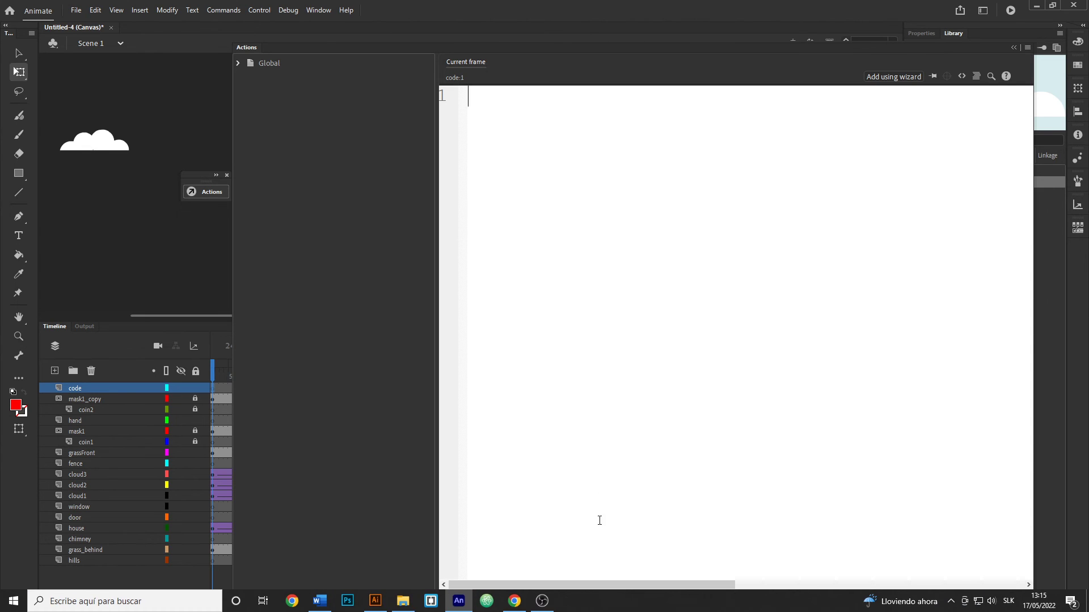
{"action": "left_click", "coordinate": [1008, 601]}
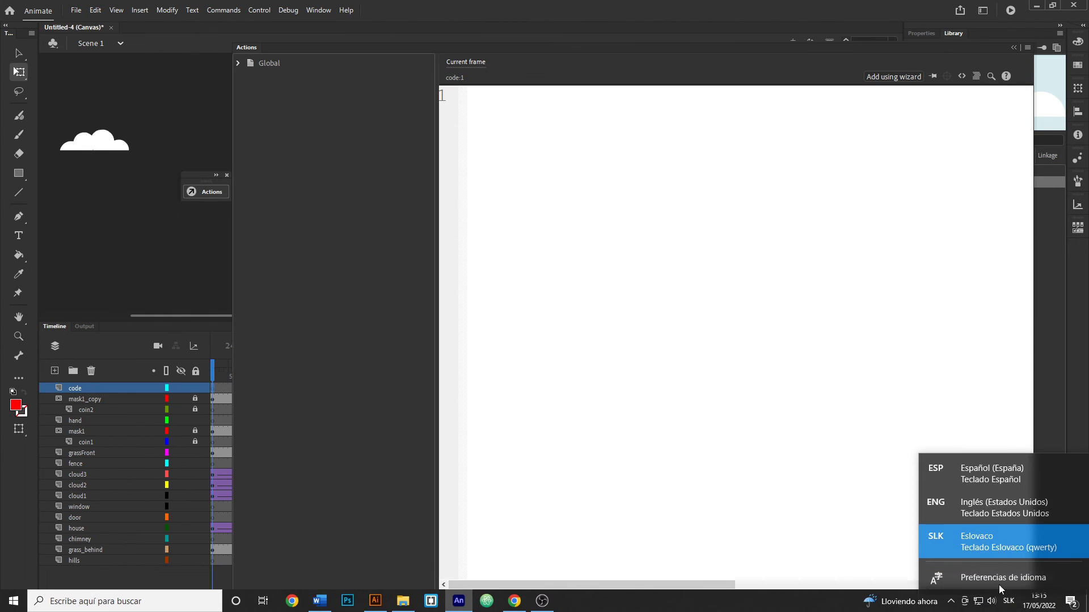
{"action": "left_click", "coordinate": [970, 511]}
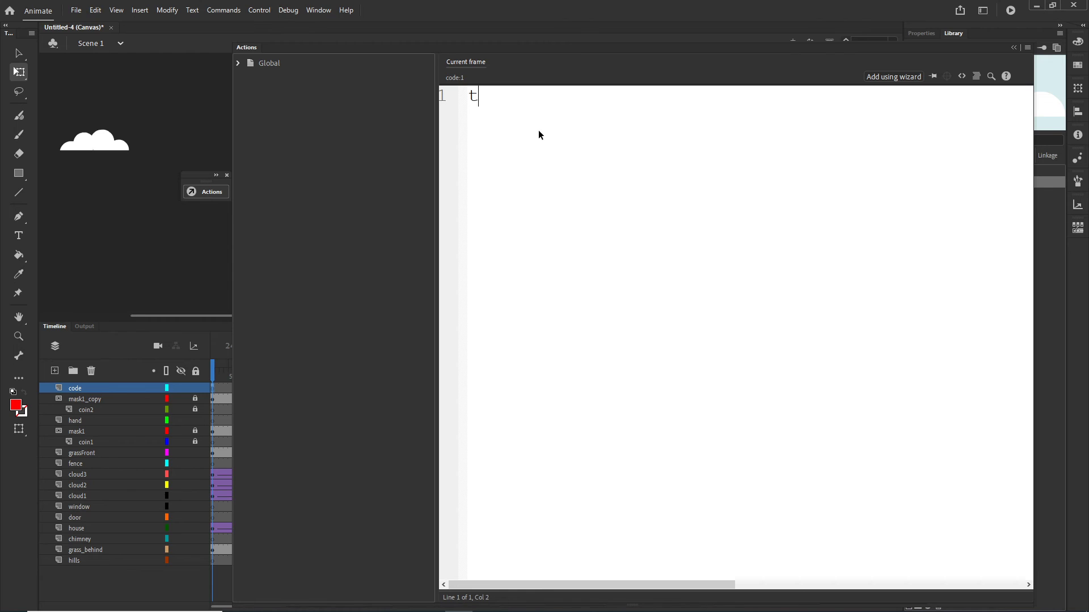
{"action": "type", "text": "his."}
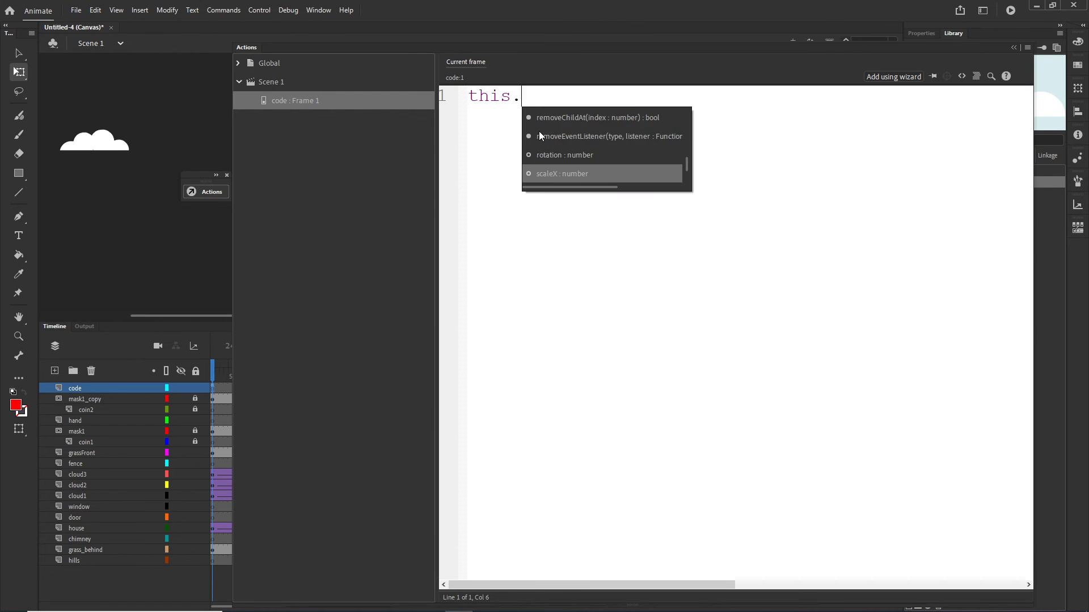
{"action": "type", "text": "stop"}
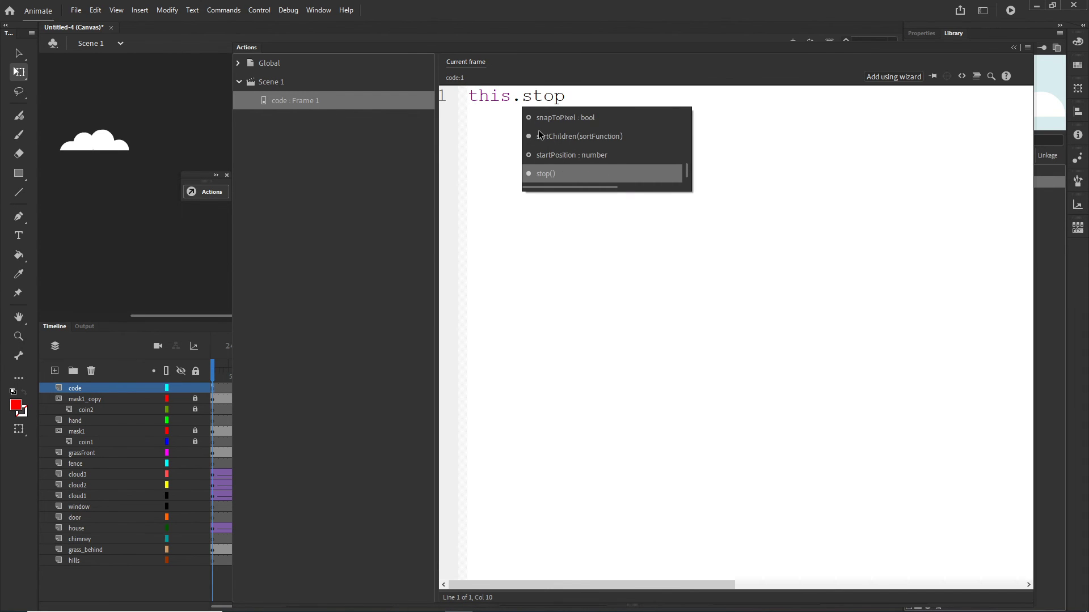
{"action": "type", "text": "();"}
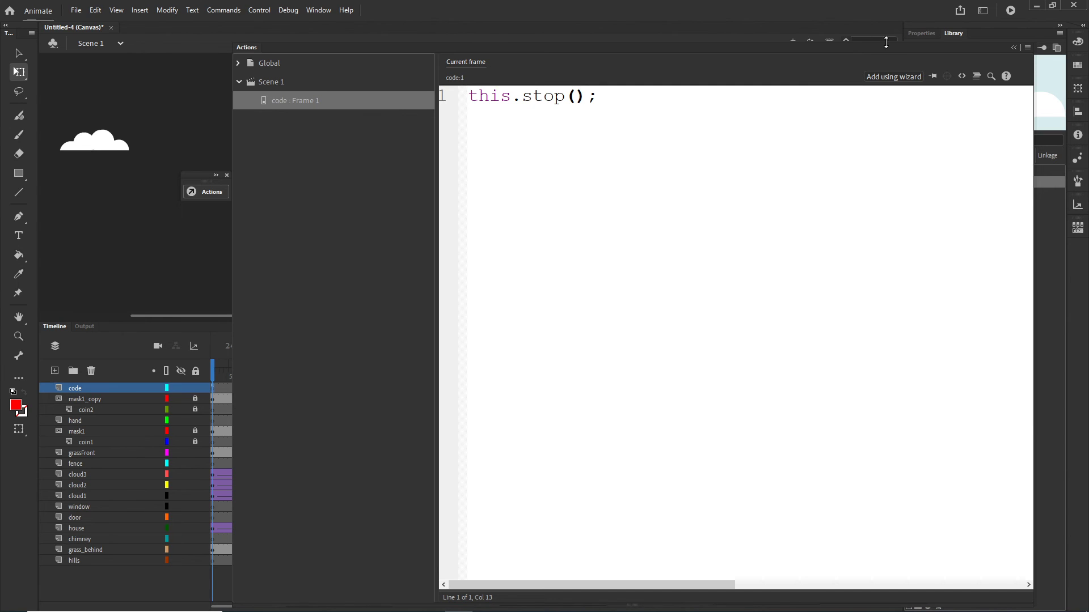
{"action": "left_click", "coordinate": [1013, 48]}
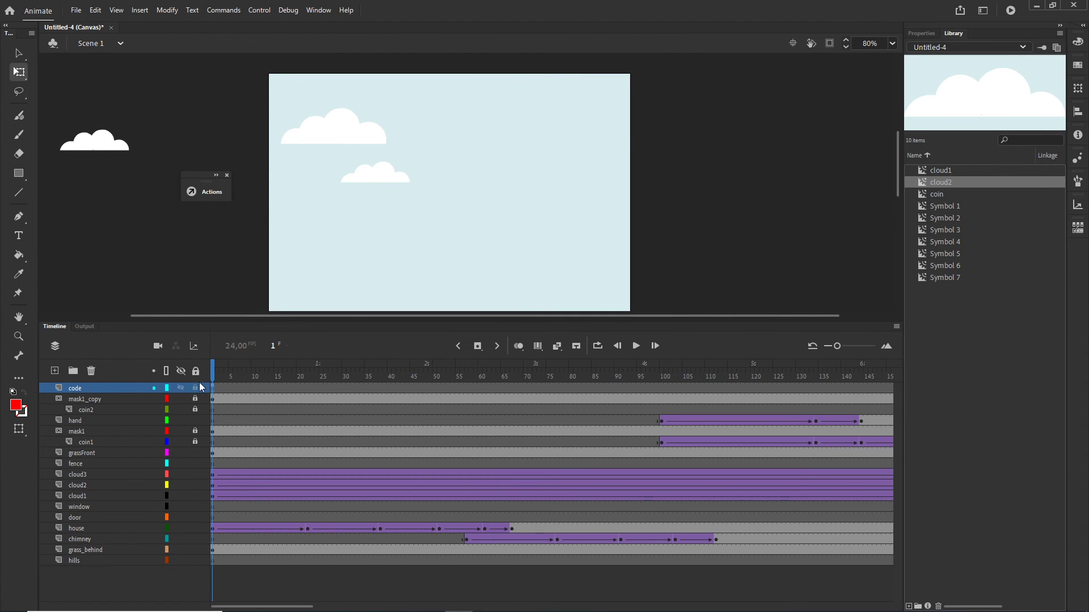
Test the animation in the browser with the stop action on frame 1, and return to the timeline in Animate.
{"action": "key", "text": "Return"}
{"action": "key", "text": "ctrl+Return"}
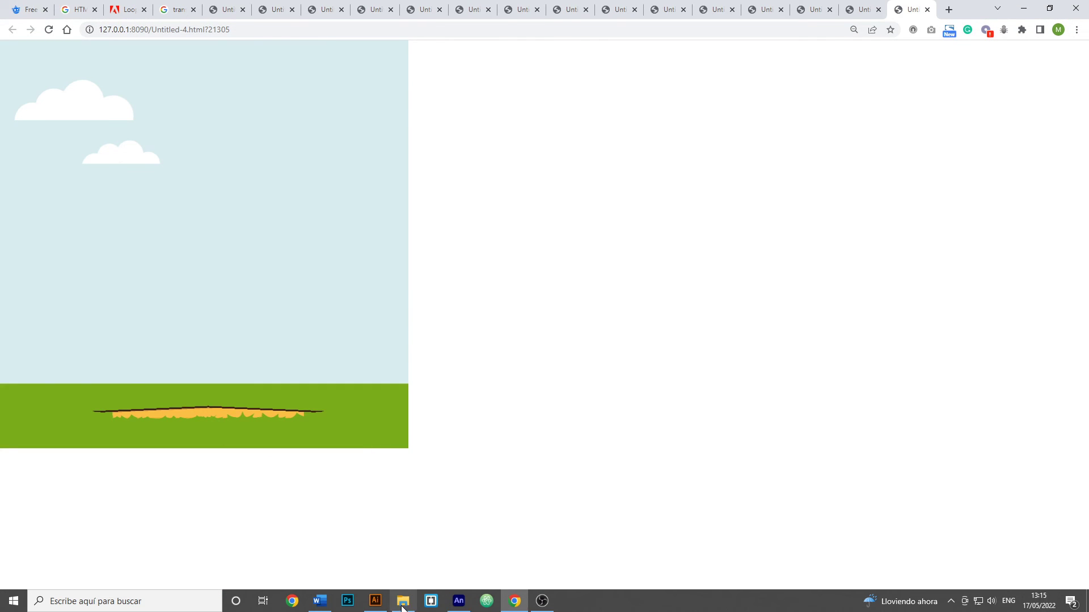
{"action": "left_click", "coordinate": [515, 601]}
{"action": "left_click", "coordinate": [57, 328]}
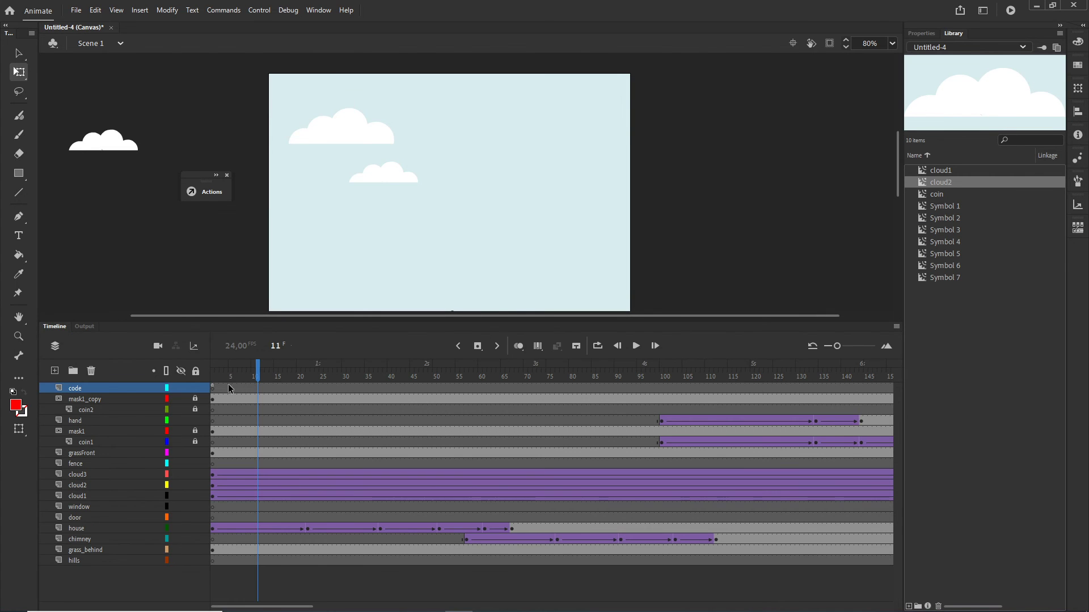
Move the code layer's action keyframe from frame 1 to frame 350 and test the animation in the browser.
{"action": "left_click", "coordinate": [213, 387]}
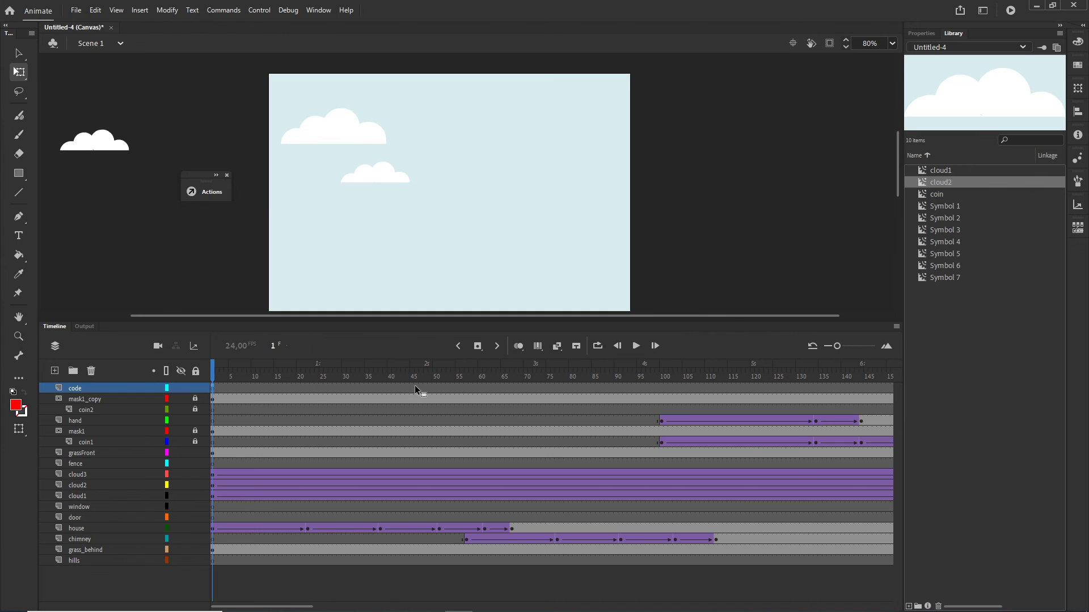
{"action": "left_click_drag", "start_coordinate": [889, 388], "coordinate": [785, 386]}
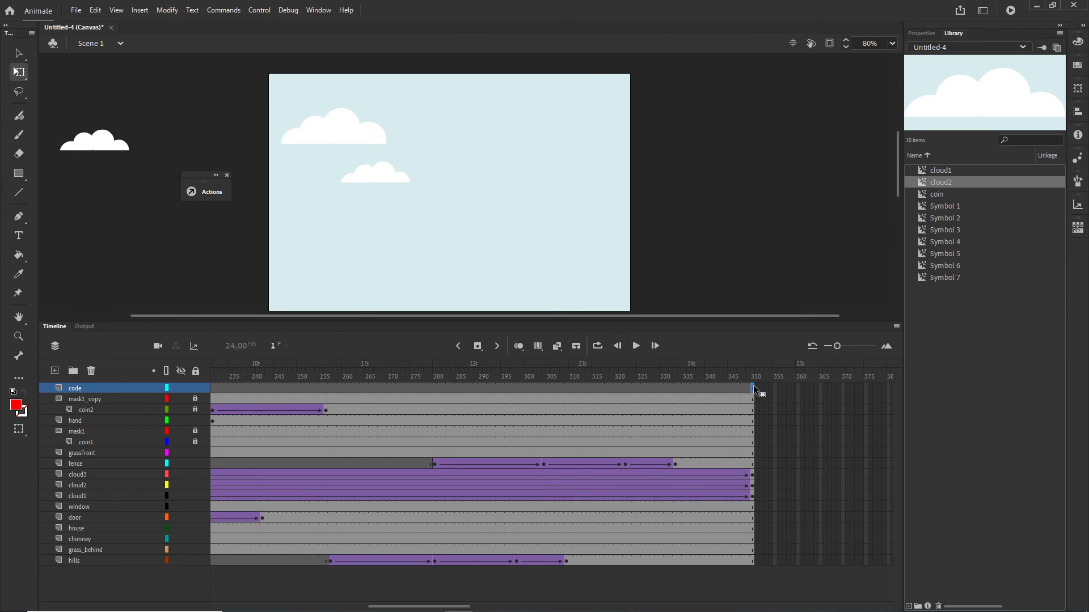
{"action": "left_click", "coordinate": [753, 388]}
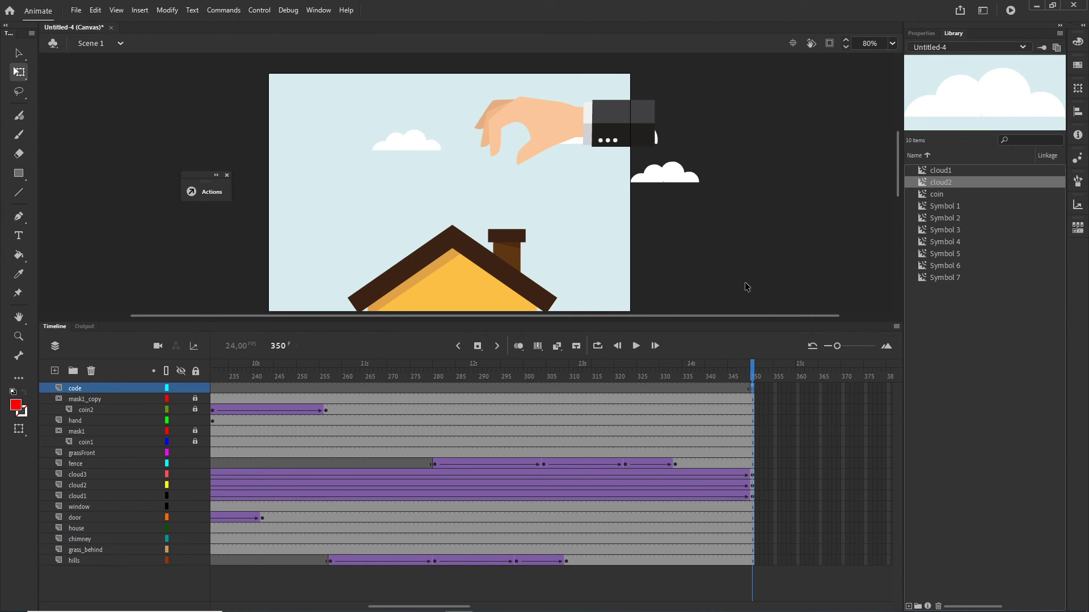
{"action": "key", "text": "ctrl+Return"}
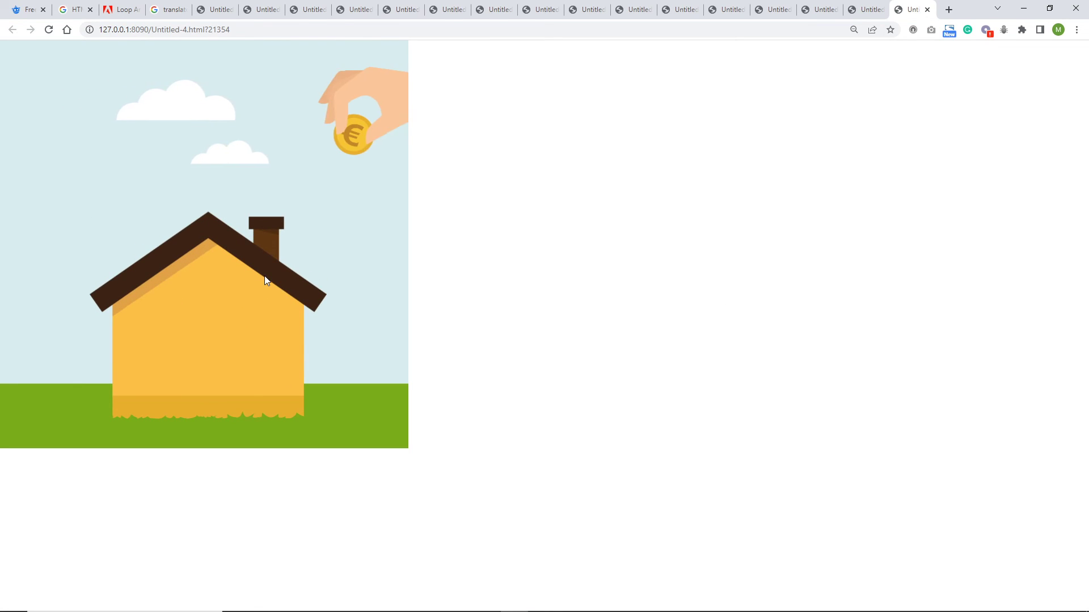
In the Adobe Support Community thread on looping the timeline, copy the two-line this.looped code that uses == 3.
{"action": "left_click", "coordinate": [123, 11]}
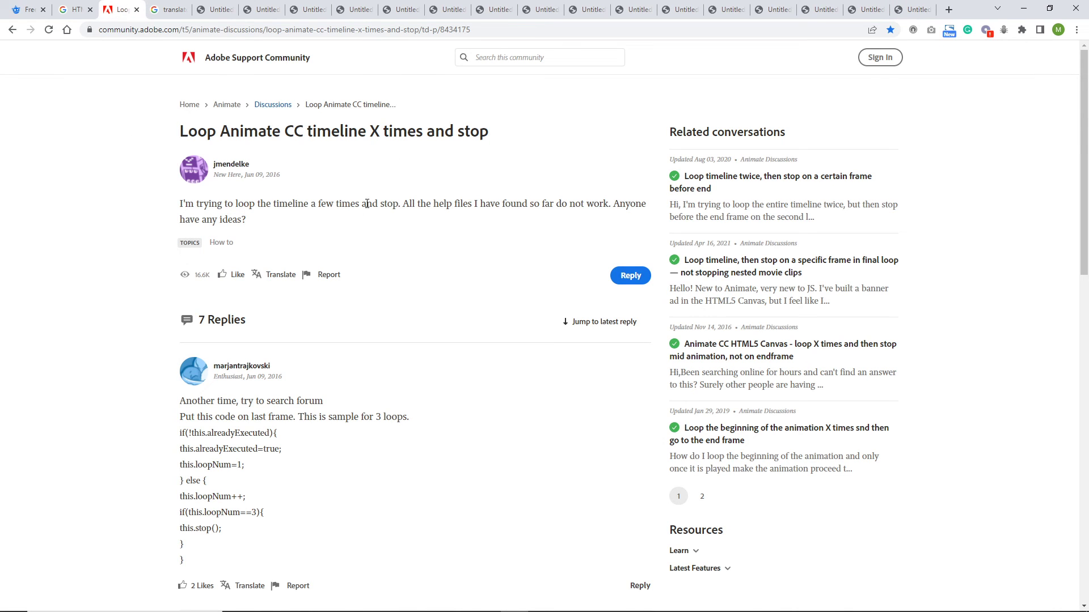
{"action": "scroll", "coordinate": [438, 368], "scroll_direction": "down", "scroll_amount": 3}
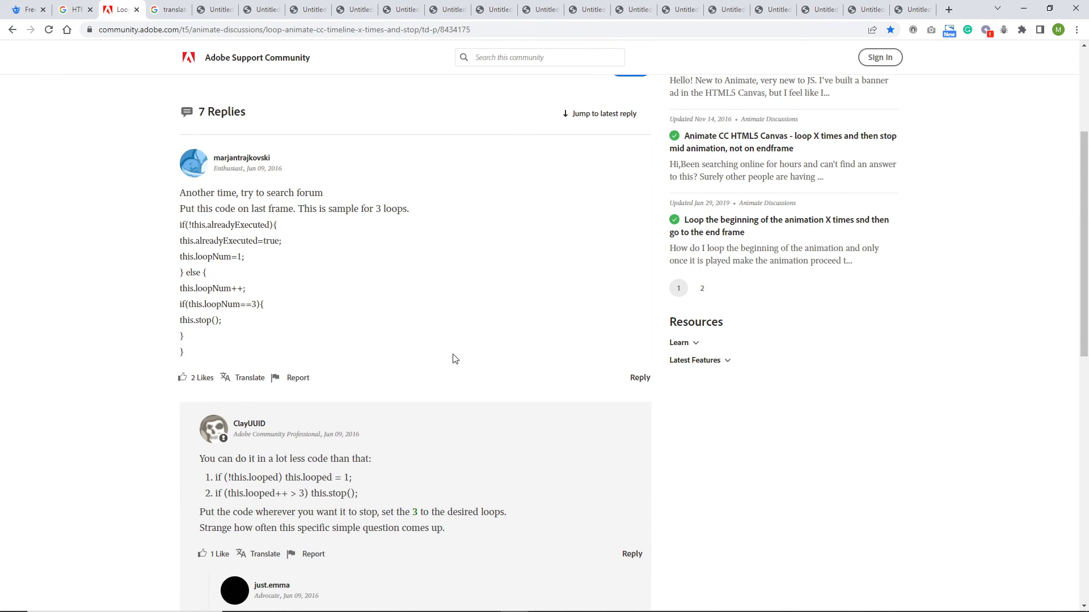
{"action": "scroll", "coordinate": [472, 343], "scroll_direction": "down", "scroll_amount": 3}
{"action": "left_click_drag", "start_coordinate": [360, 286], "coordinate": [207, 273]}
{"action": "left_click_drag", "start_coordinate": [344, 463], "coordinate": [220, 448]}
{"action": "key", "text": "ctrl+c"}
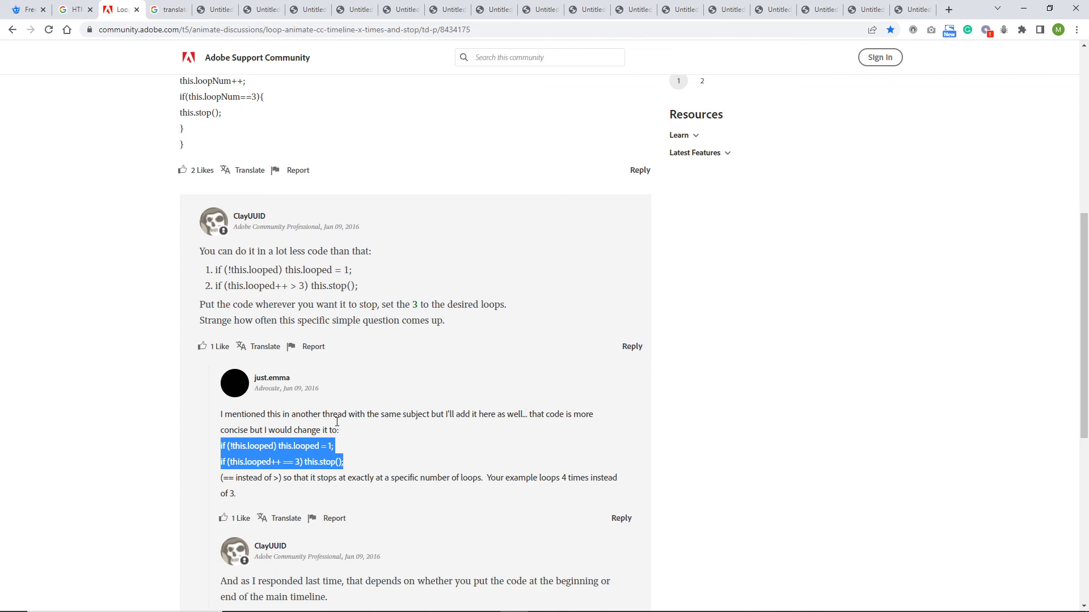
Examine the == comparison in the loop code, reselect both code lines, and return to the timeline in Animate.
{"action": "left_click", "coordinate": [292, 461]}
{"action": "left_click_drag", "start_coordinate": [295, 462], "coordinate": [288, 462]}
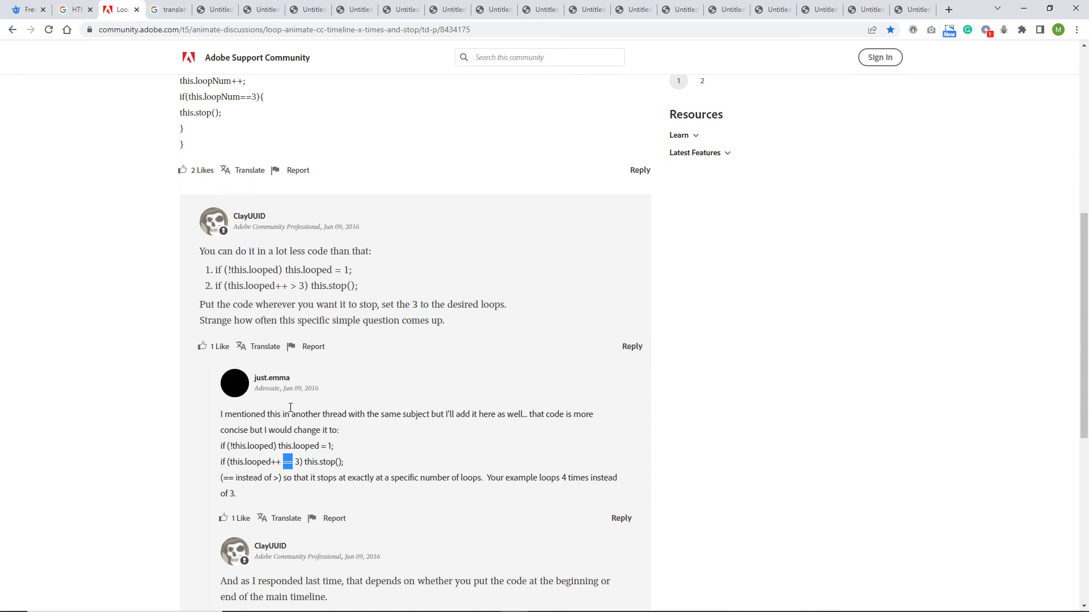
{"action": "left_click", "coordinate": [295, 289]}
{"action": "left_click_drag", "start_coordinate": [346, 462], "coordinate": [224, 447]}
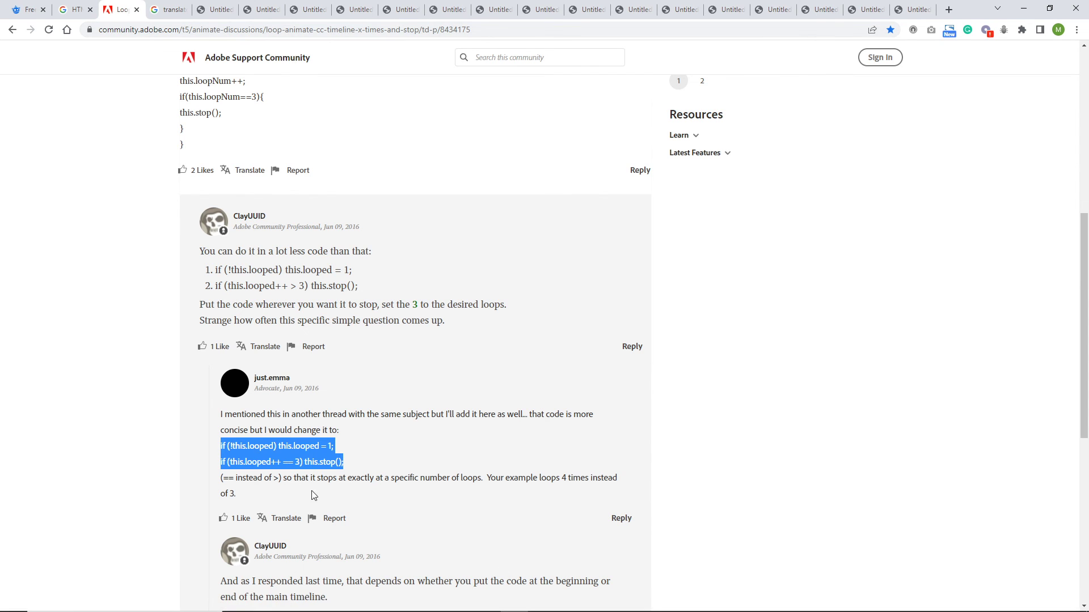
{"action": "left_click", "coordinate": [459, 602]}
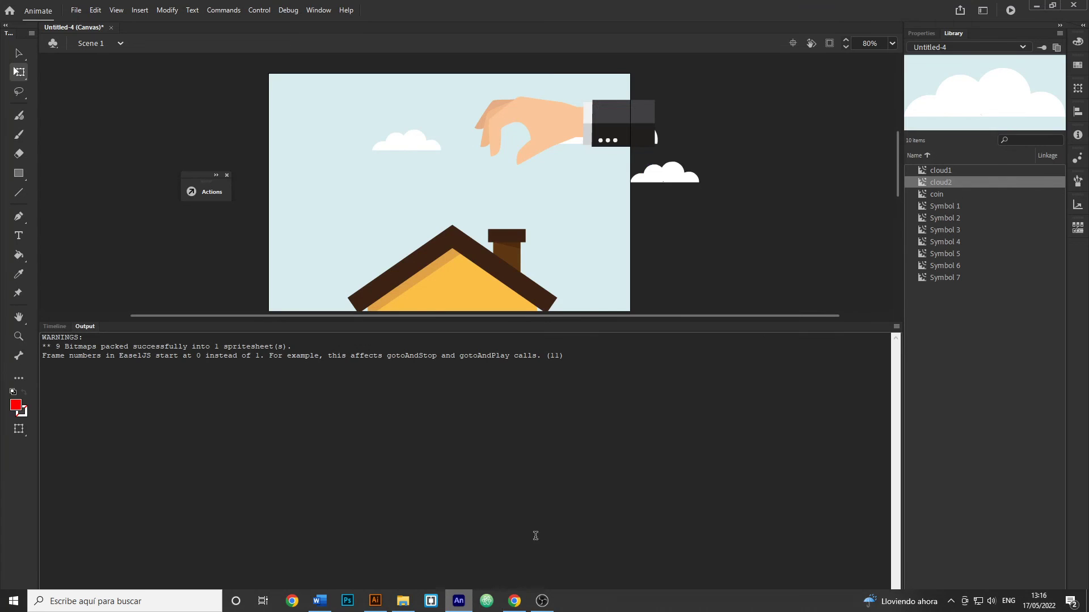
{"action": "left_click", "coordinate": [56, 329]}
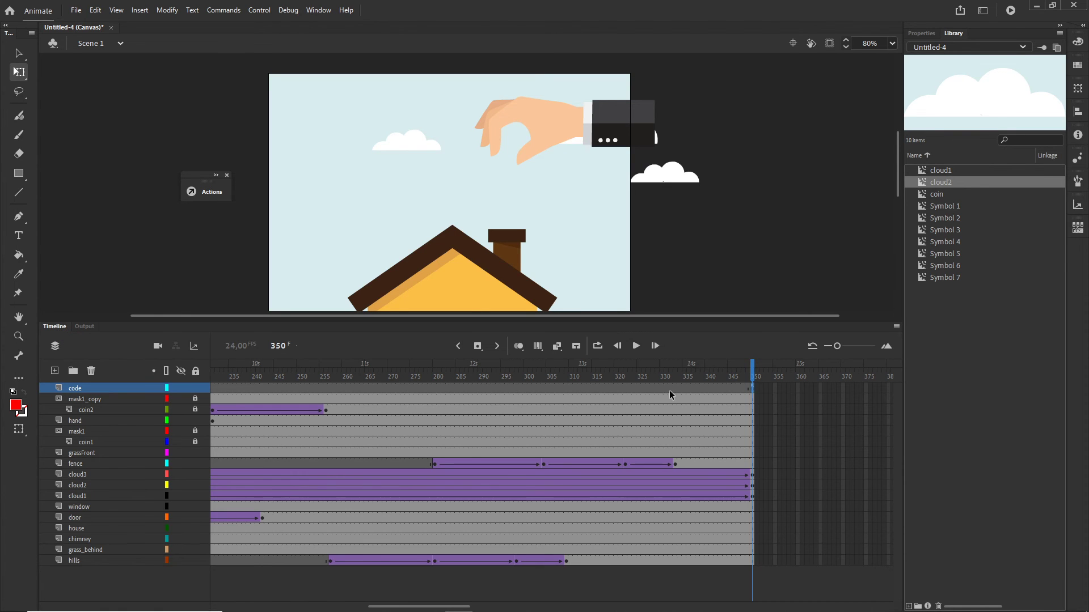
Replace the stop action on frame 350 of the code layer with the copied two-line this.looped code.
{"action": "right_click", "coordinate": [752, 387]}
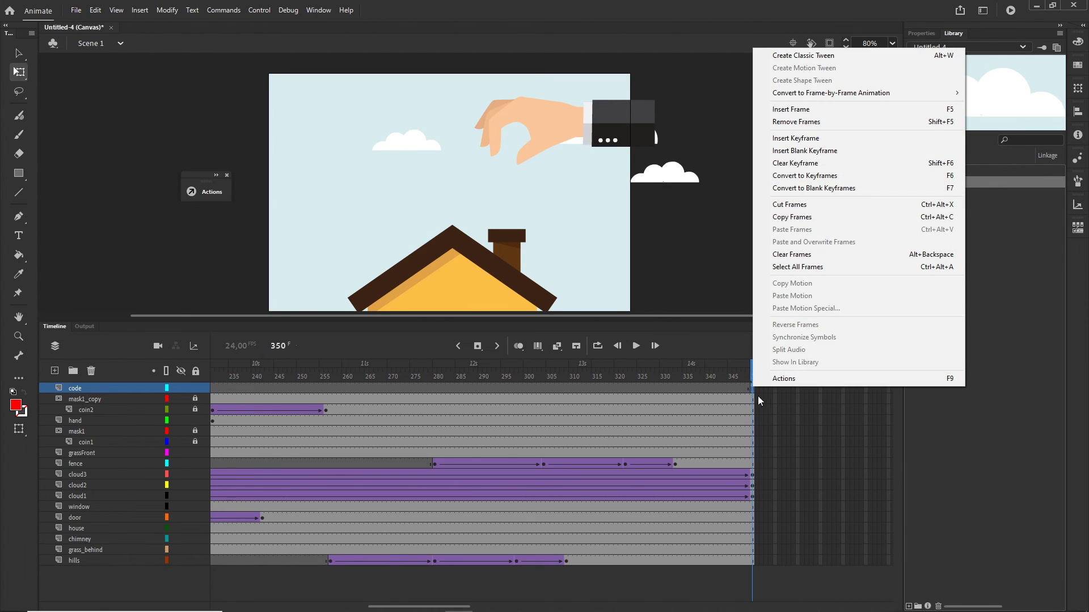
{"action": "left_click", "coordinate": [785, 378]}
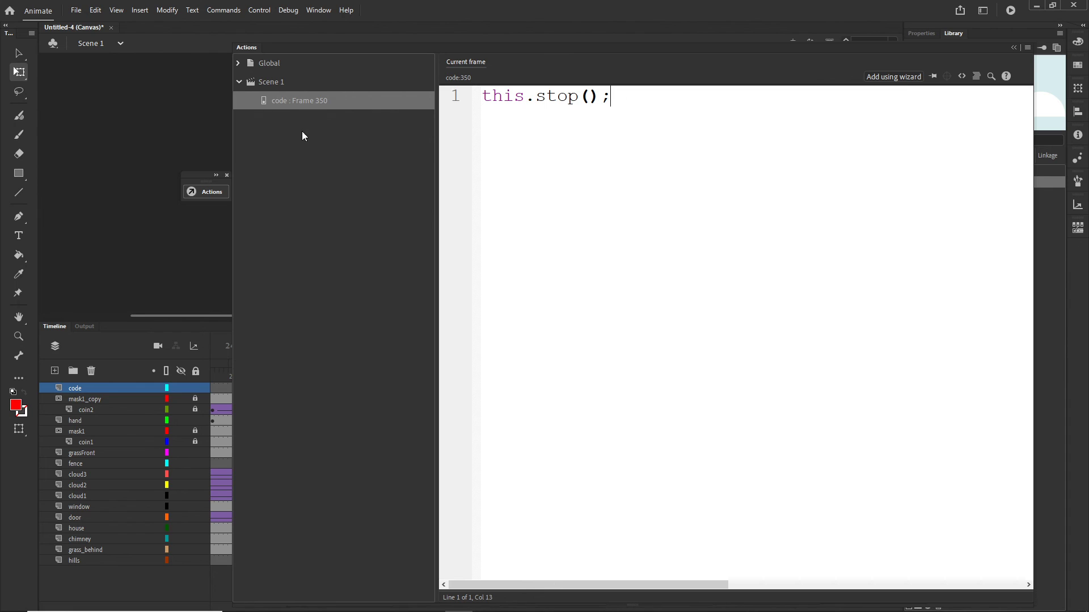
{"action": "left_click_drag", "start_coordinate": [614, 97], "coordinate": [407, 84]}
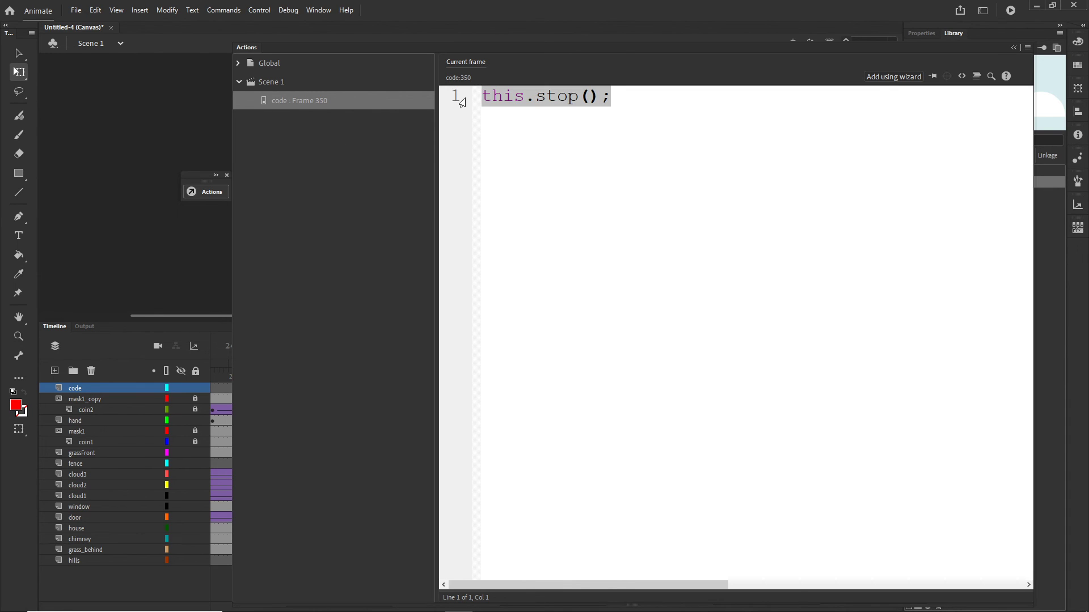
{"action": "key", "text": "Delete"}
{"action": "key", "text": "ctrl+v"}
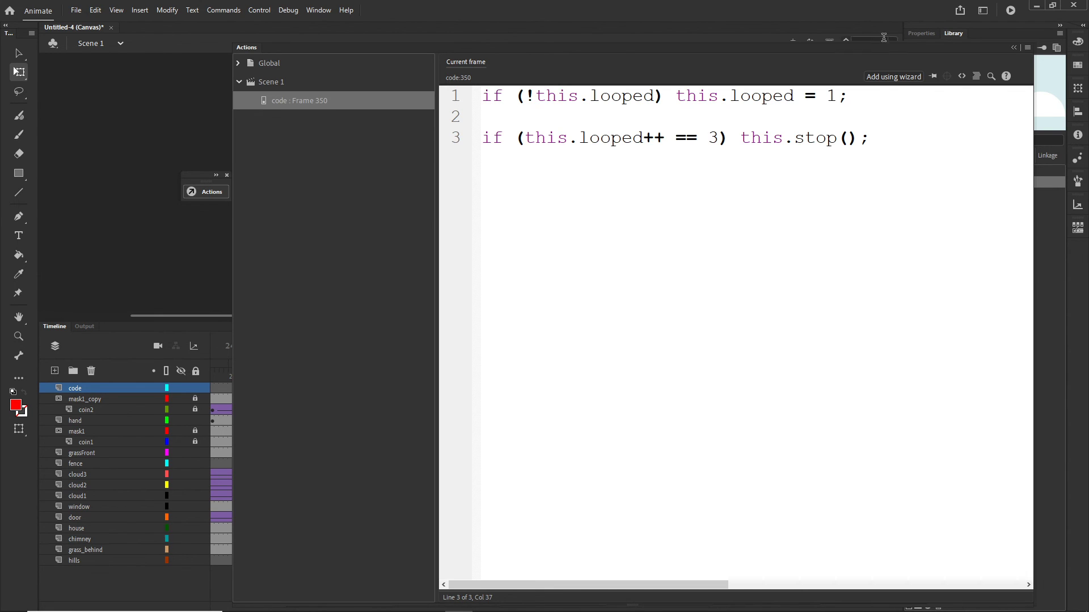
Change the loop comparison value in the frame 350 code to 2 and close the code editor.
{"action": "left_click_drag", "start_coordinate": [718, 137], "coordinate": [707, 138]}
{"action": "key", "text": "BackSpace"}
{"action": "type", "text": "2"}
{"action": "left_click", "coordinate": [725, 202]}
{"action": "key", "text": "ctrl+s"}
{"action": "left_click", "coordinate": [507, 287]}
{"action": "left_click", "coordinate": [1014, 48]}
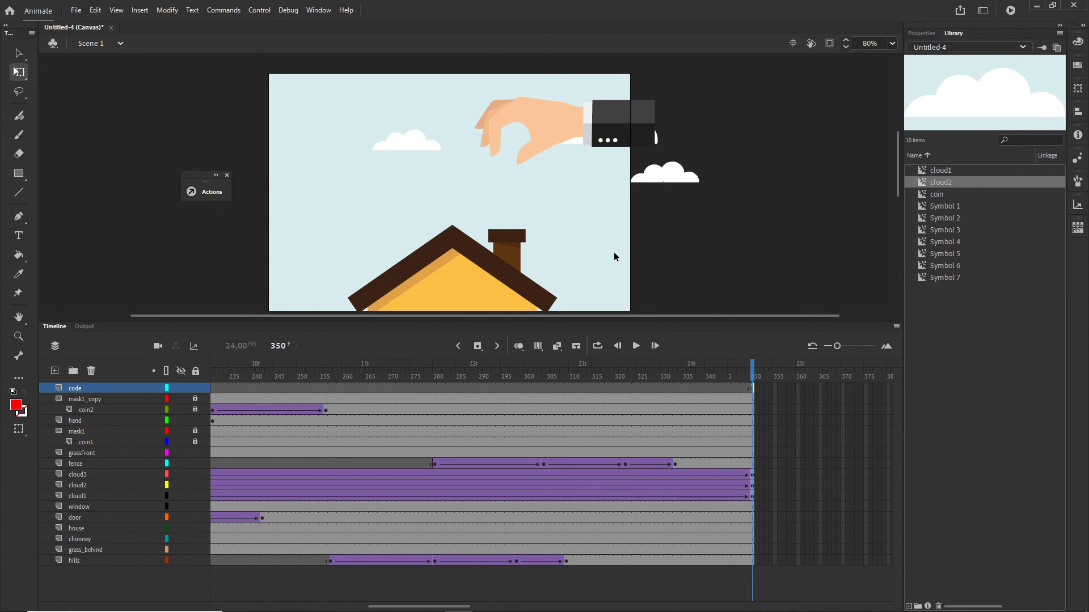
Start saving the document and create and open a new folder named animate inside 23 house money\tutorial.
{"action": "key", "text": "ctrl+s"}
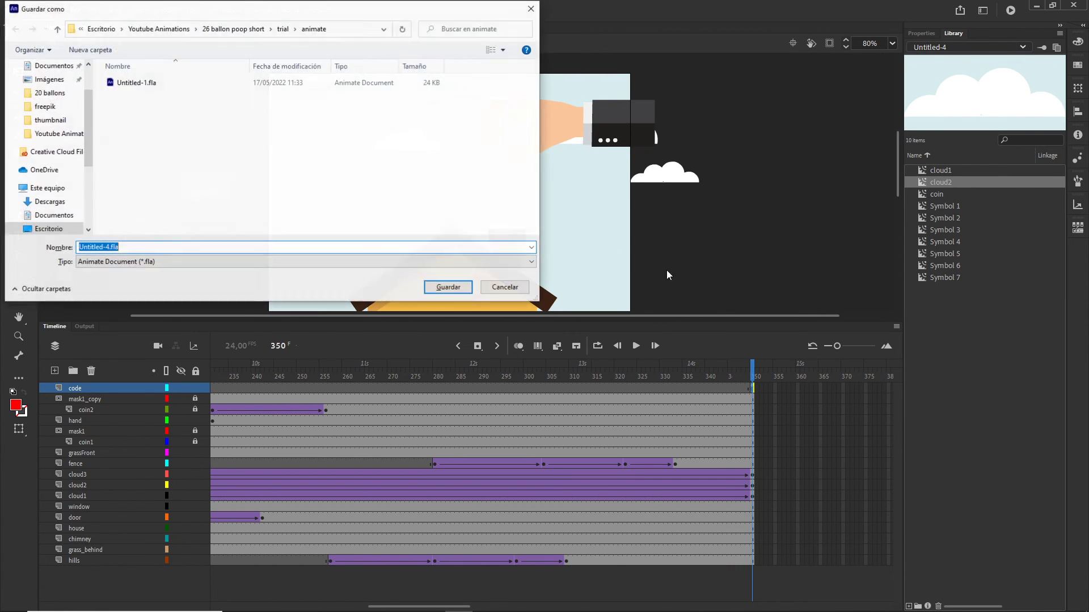
{"action": "left_click", "coordinate": [167, 31]}
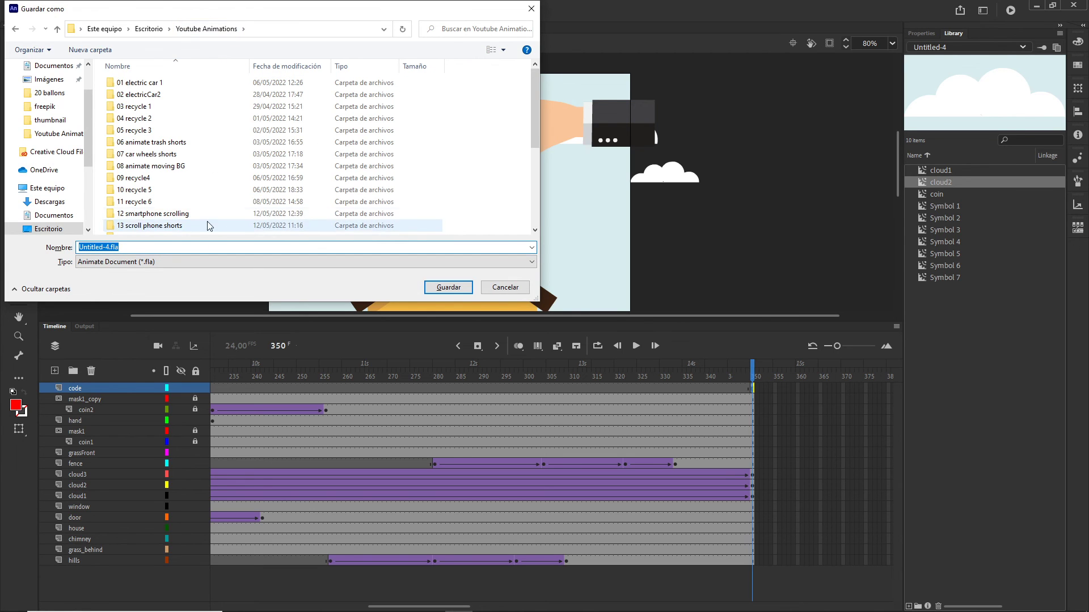
{"action": "scroll", "coordinate": [170, 216], "scroll_direction": "down", "scroll_amount": 3}
{"action": "left_click", "coordinate": [148, 218]}
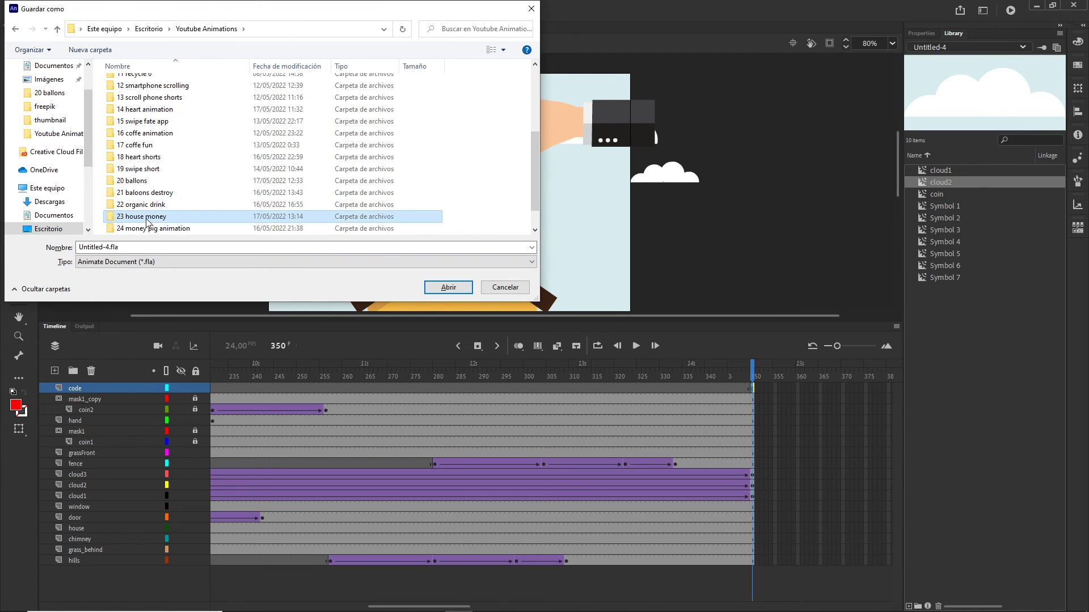
{"action": "double_click", "coordinate": [148, 220]}
{"action": "double_click", "coordinate": [134, 128]}
{"action": "right_click", "coordinate": [157, 160]}
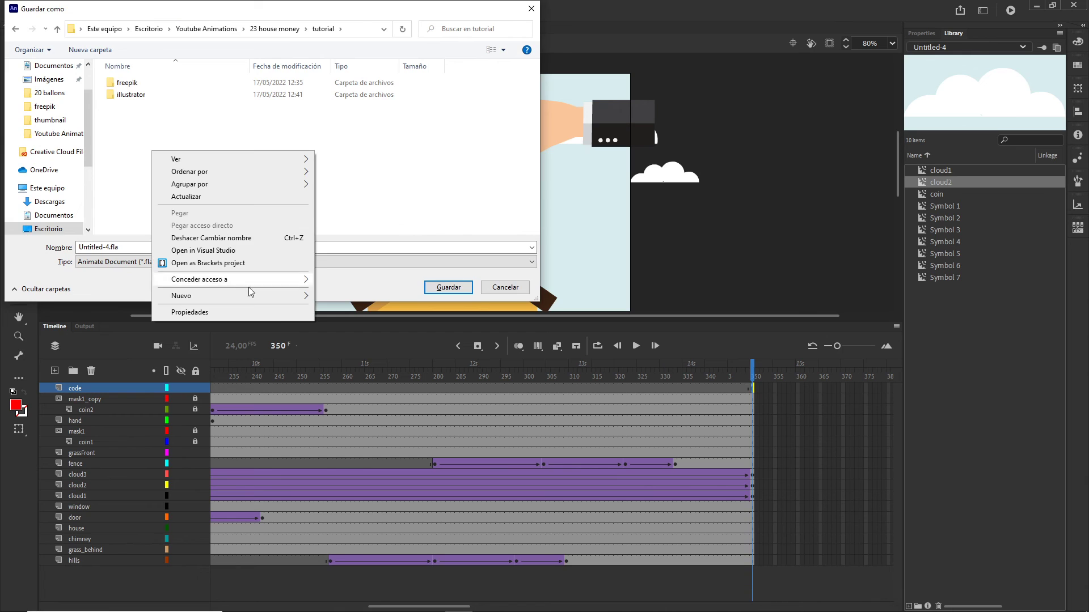
{"action": "mouse_move", "coordinate": [249, 294]}
{"action": "left_click", "coordinate": [342, 297]}
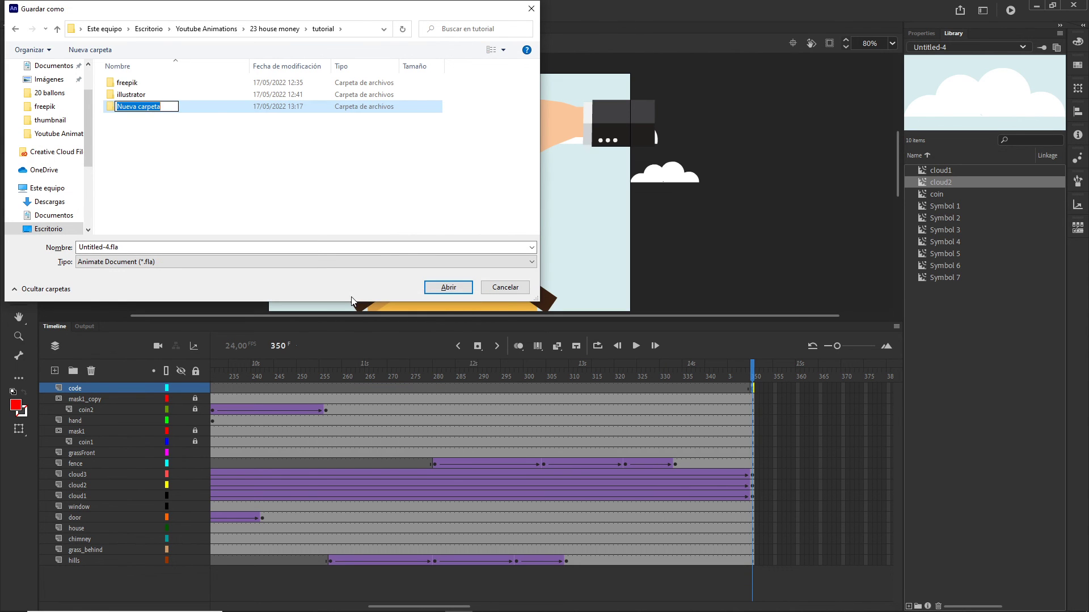
{"action": "type", "text": "anima"}
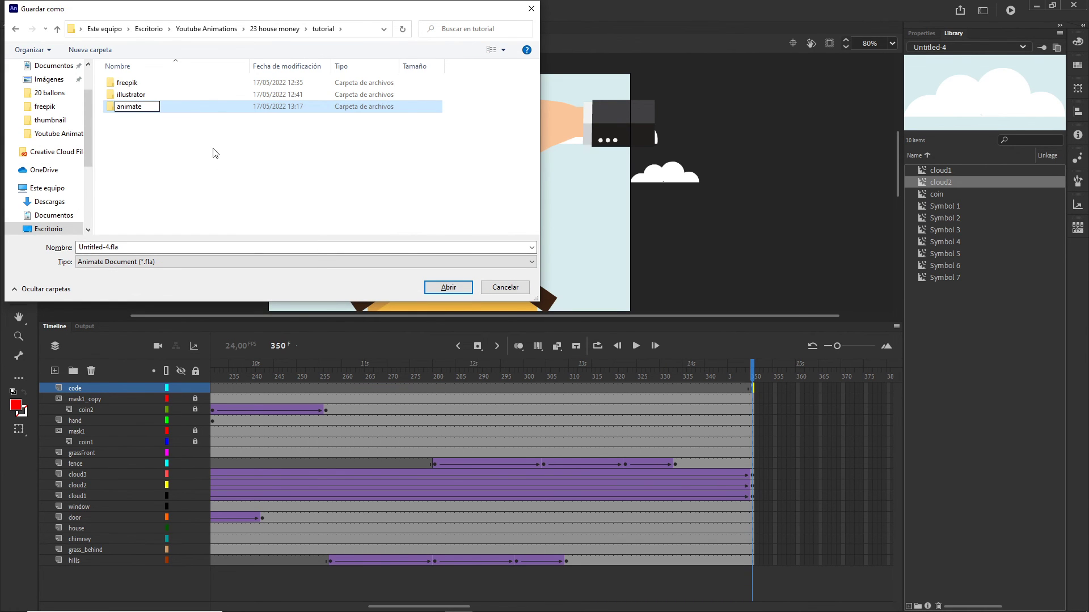
{"action": "type", "text": "te"}
{"action": "key", "text": "Return"}
{"action": "double_click", "coordinate": [124, 84]}
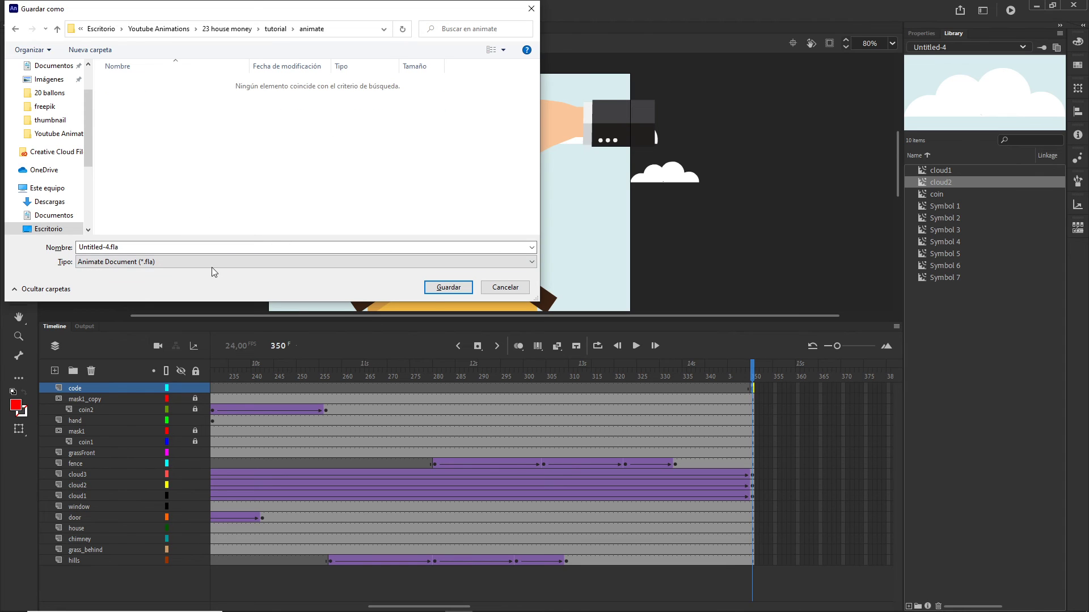
Save the document as house in the new animate folder.
{"action": "left_click", "coordinate": [163, 252]}
{"action": "type", "text": "hous"}
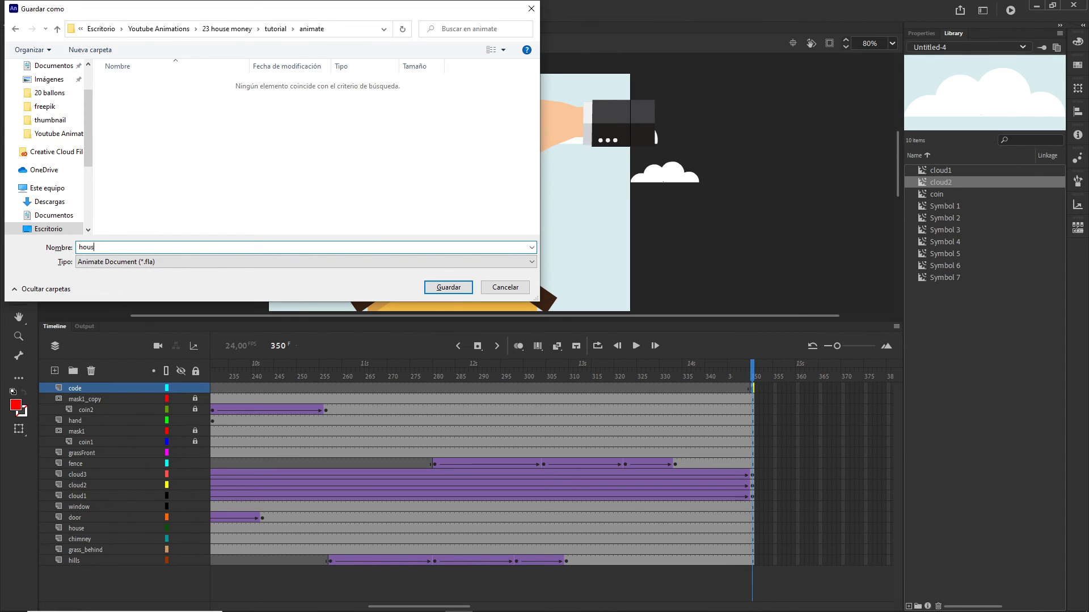
{"action": "type", "text": "e"}
{"action": "left_click", "coordinate": [449, 288]}
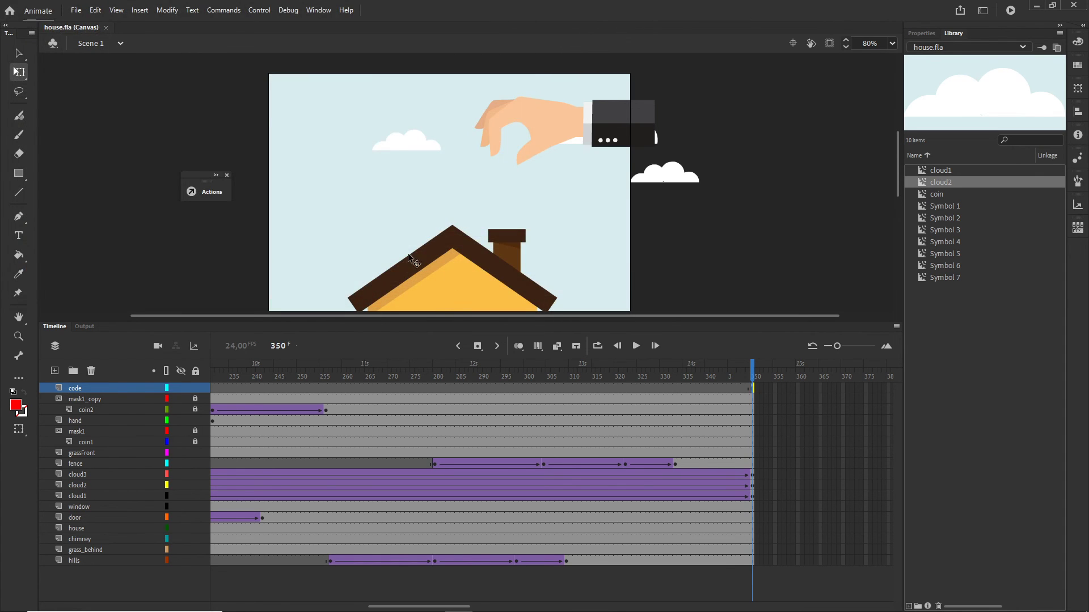
Examine the files saved in 23 house money\tutorial\animate in File Explorer, and return to Animate.
{"action": "left_click", "coordinate": [403, 602]}
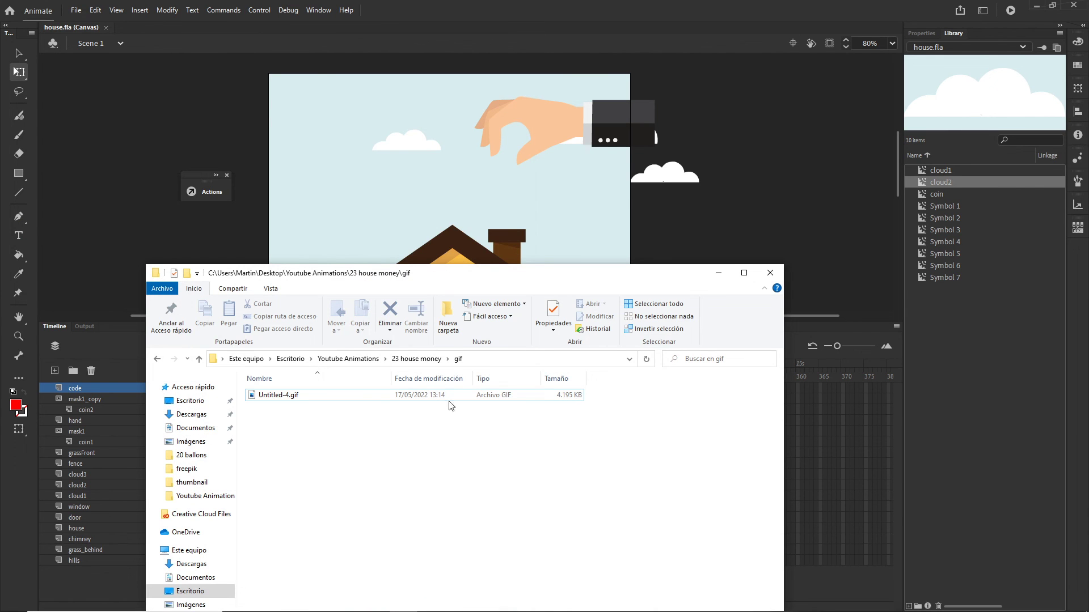
{"action": "left_click", "coordinate": [417, 359]}
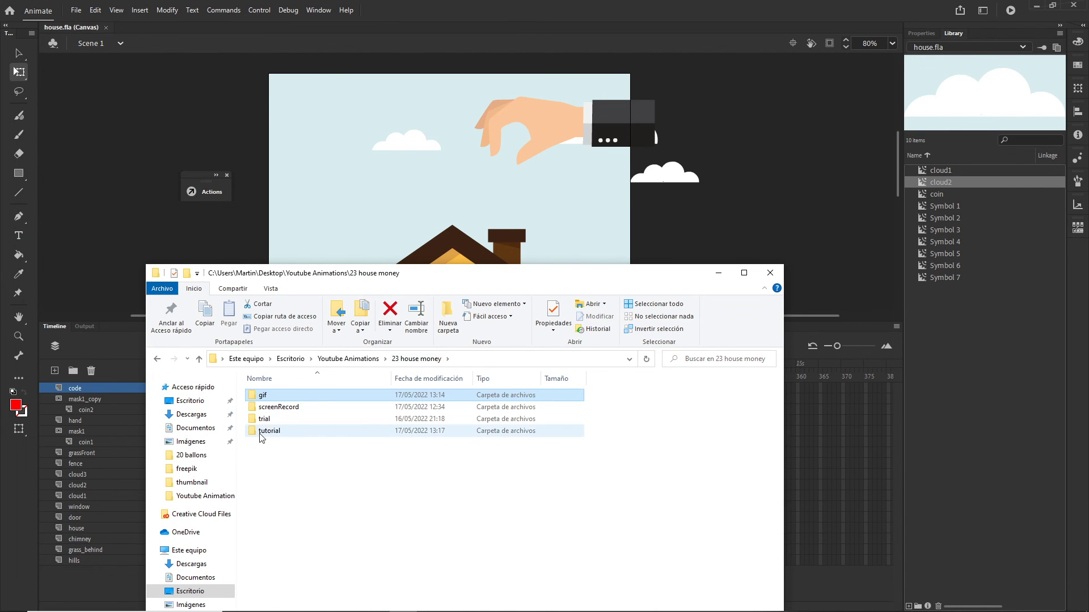
{"action": "double_click", "coordinate": [266, 433]}
{"action": "double_click", "coordinate": [271, 396]}
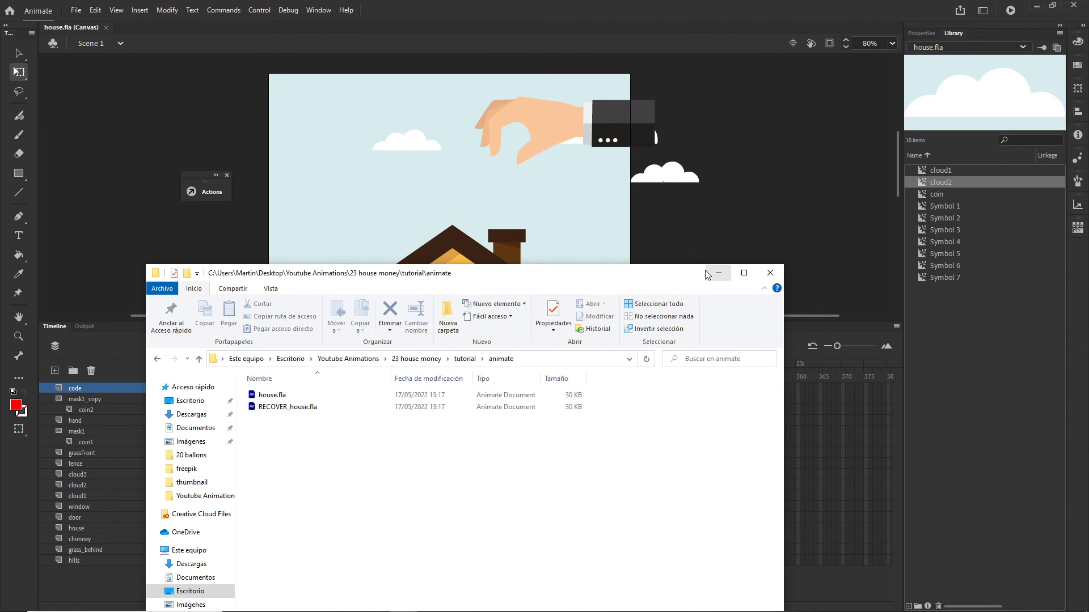
{"action": "left_click", "coordinate": [640, 260]}
Test the animation in the browser and bring up the animate folder in File Explorer to examine the generated files.
{"action": "key", "text": "ctrl+Return"}
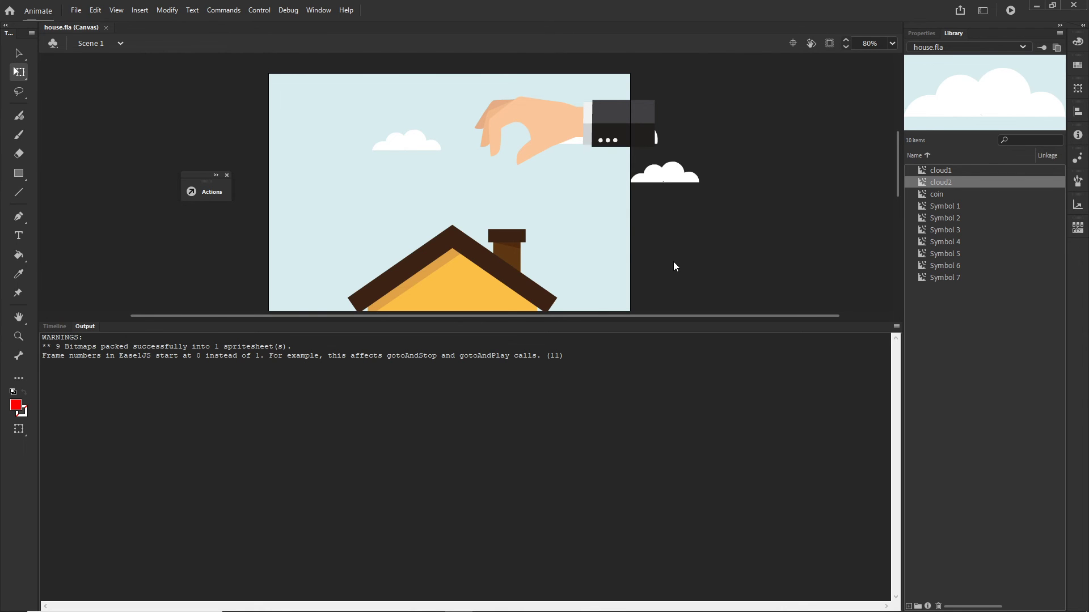
{"action": "key", "text": "ctrl+Return"}
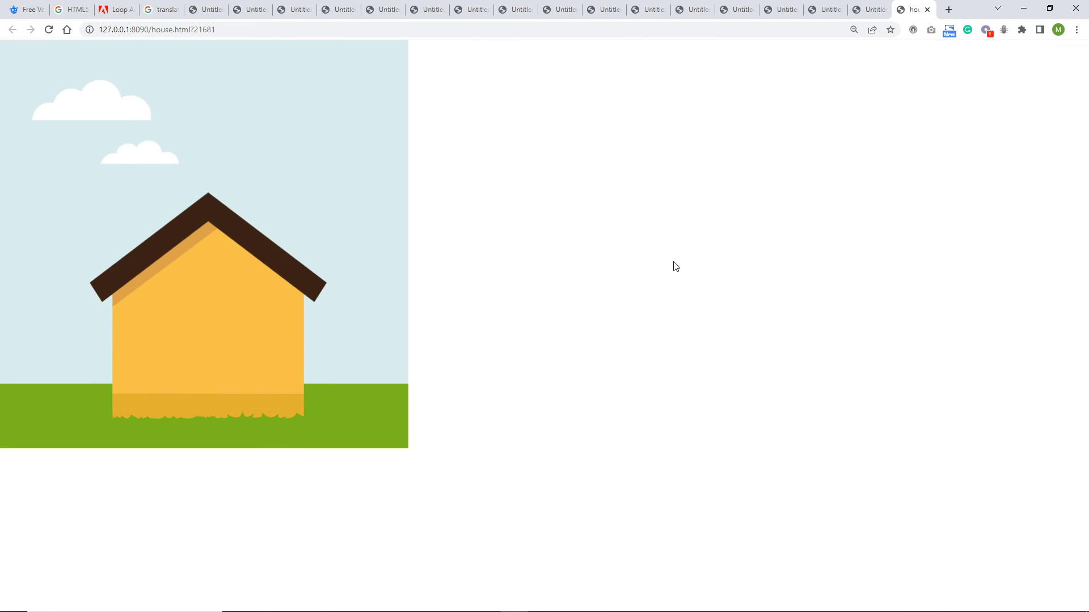
{"action": "mouse_move", "coordinate": [359, 607]}
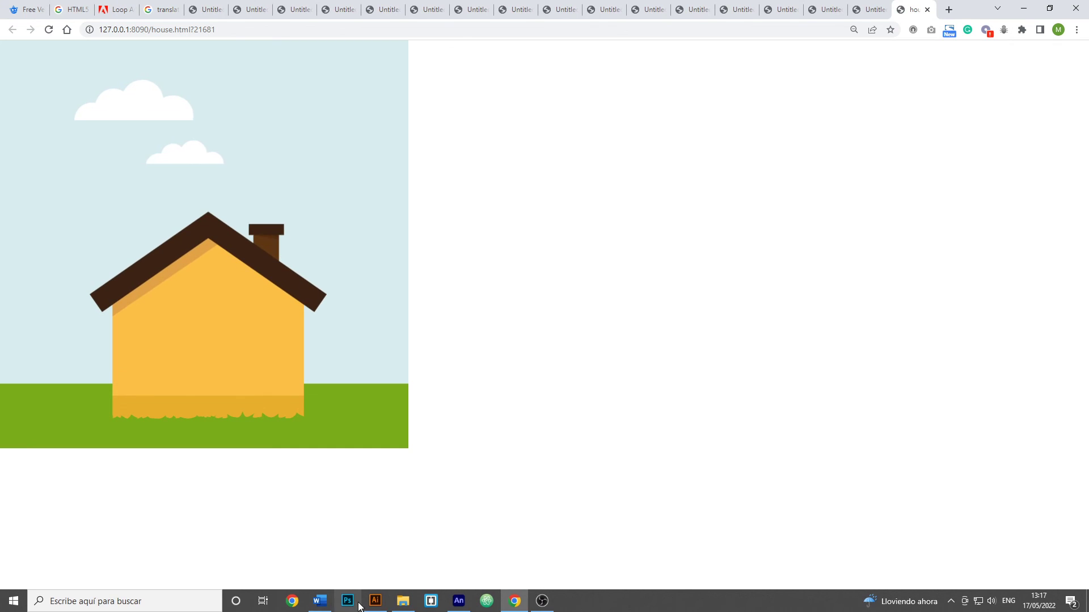
{"action": "left_click", "coordinate": [403, 601]}
{"action": "left_click_drag", "start_coordinate": [585, 273], "coordinate": [621, 168]}
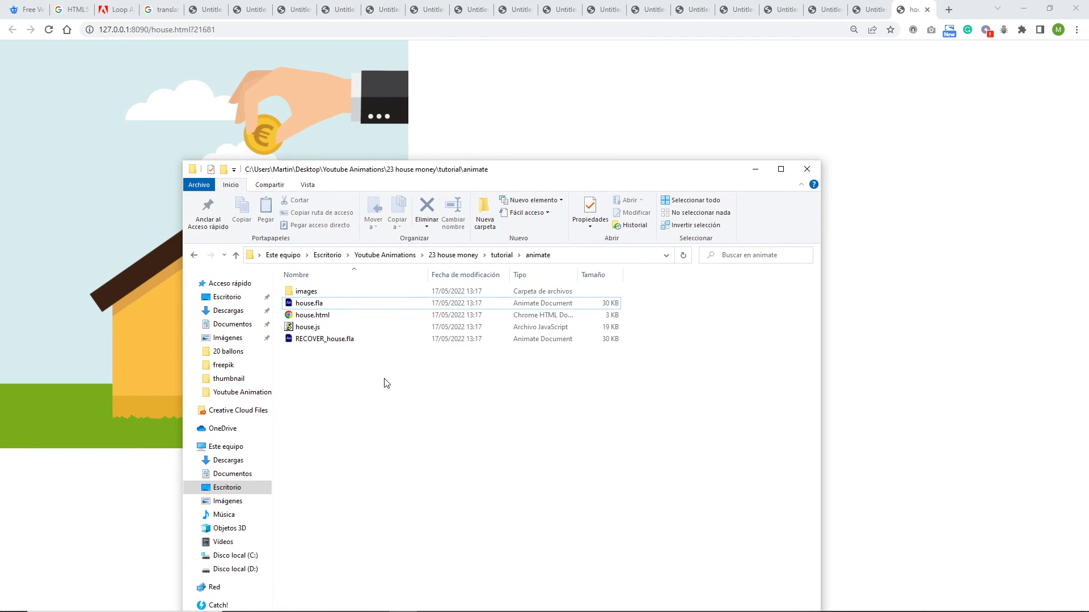
Delete house.js, house.html and the images folder from the animate folder, and return to Animate.
{"action": "left_click", "coordinate": [311, 327]}
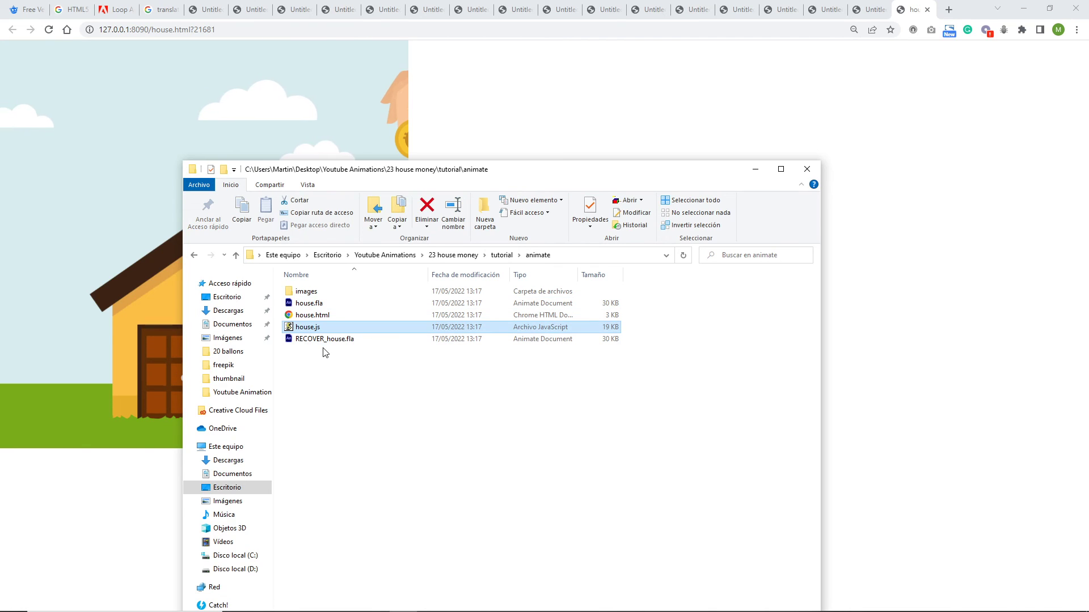
{"action": "key", "text": "Delete"}
{"action": "left_click", "coordinate": [317, 315]}
{"action": "key", "text": "Delete"}
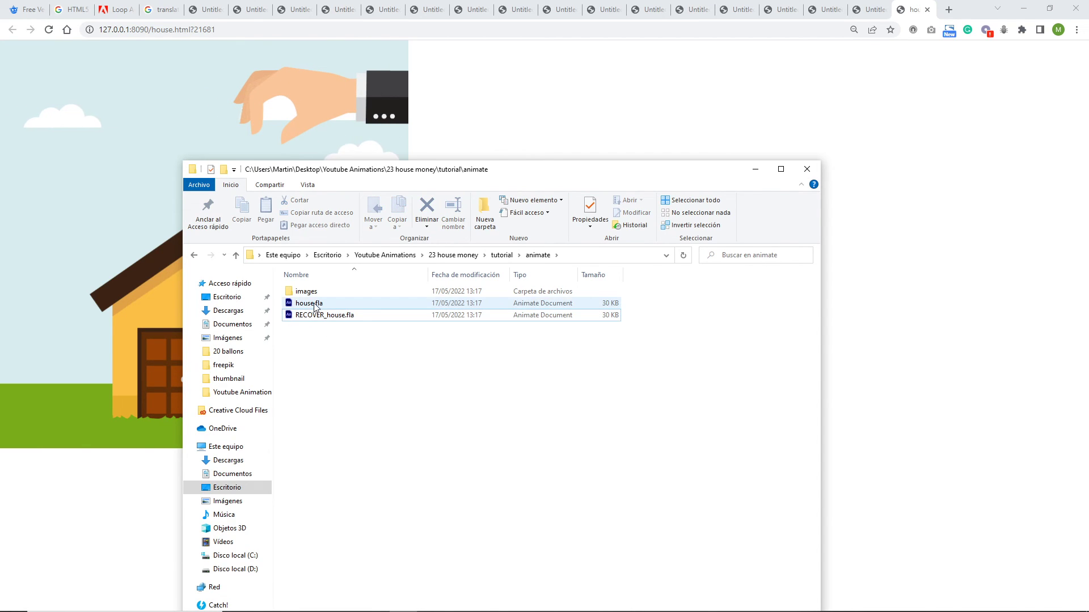
{"action": "left_click", "coordinate": [307, 292]}
{"action": "key", "text": "Delete"}
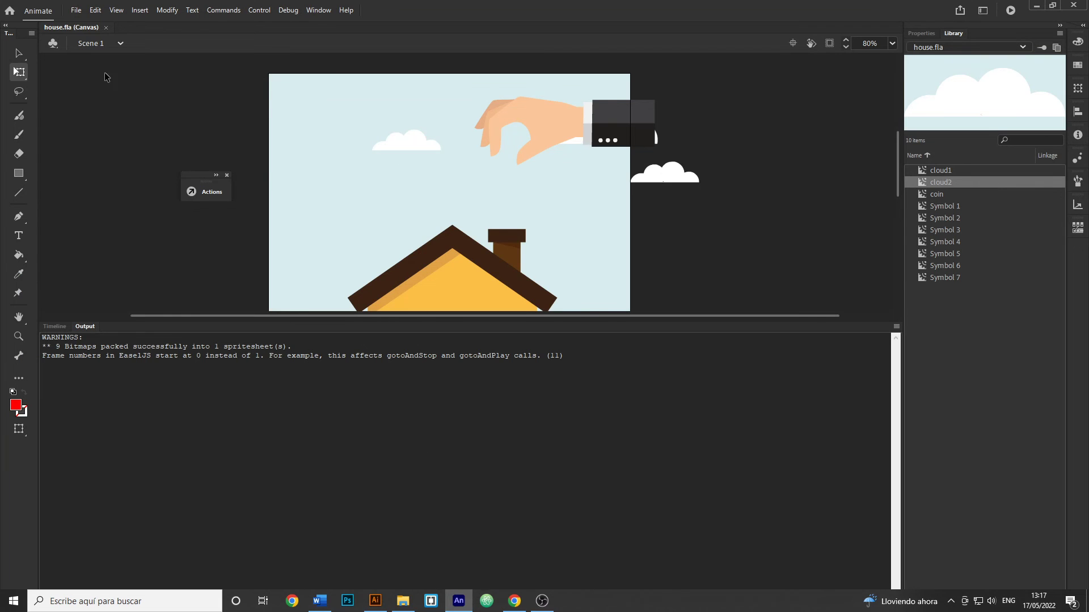
Open the publish settings and browse the output destination to the 23 house money\tutorial\animate folder.
{"action": "left_click", "coordinate": [76, 11]}
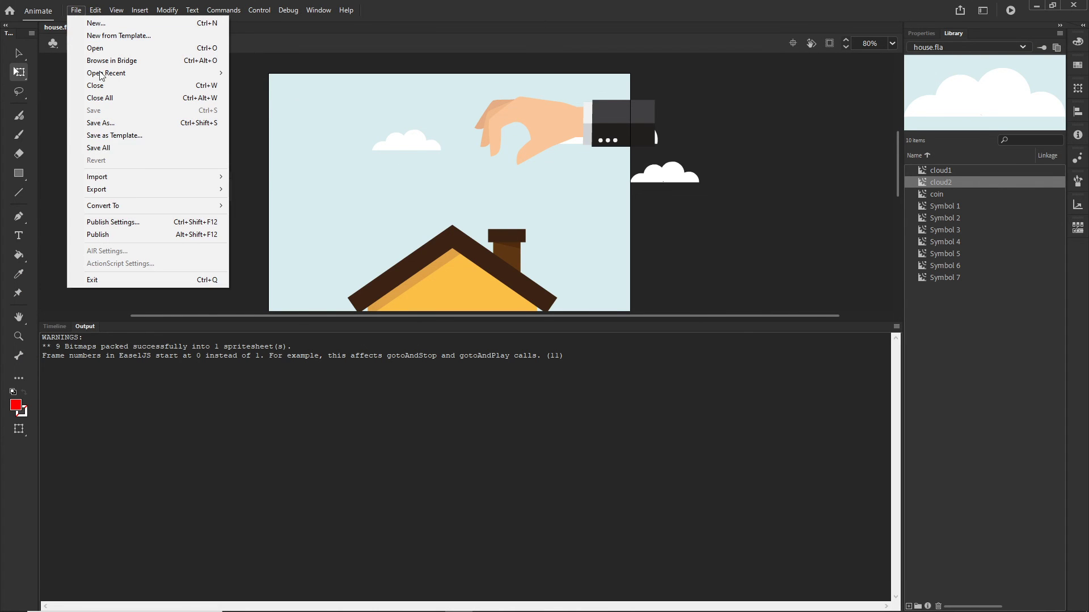
{"action": "left_click", "coordinate": [114, 223]}
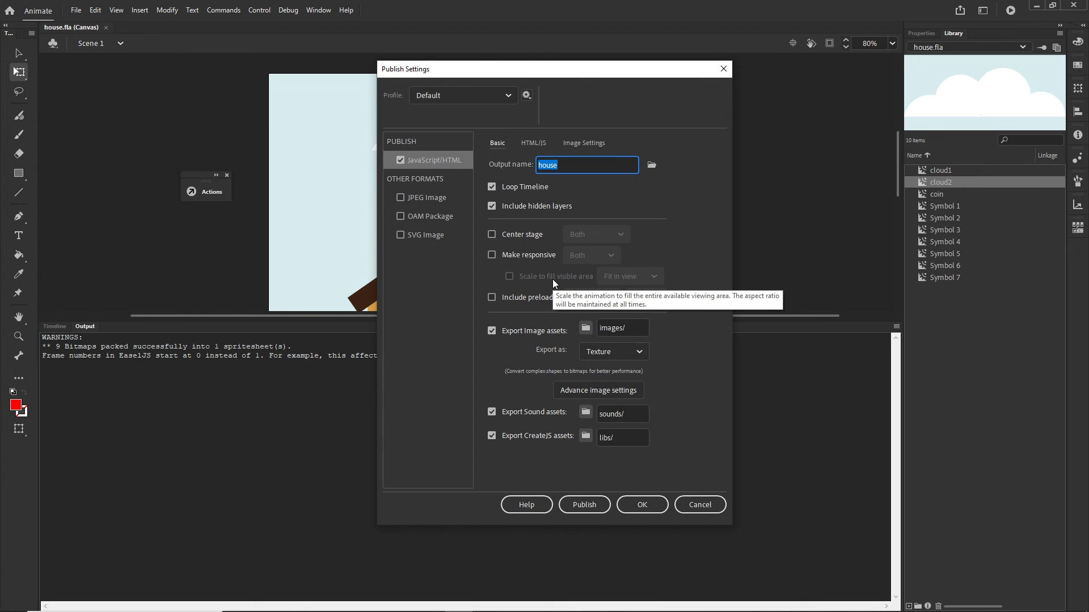
{"action": "left_click", "coordinate": [652, 166]}
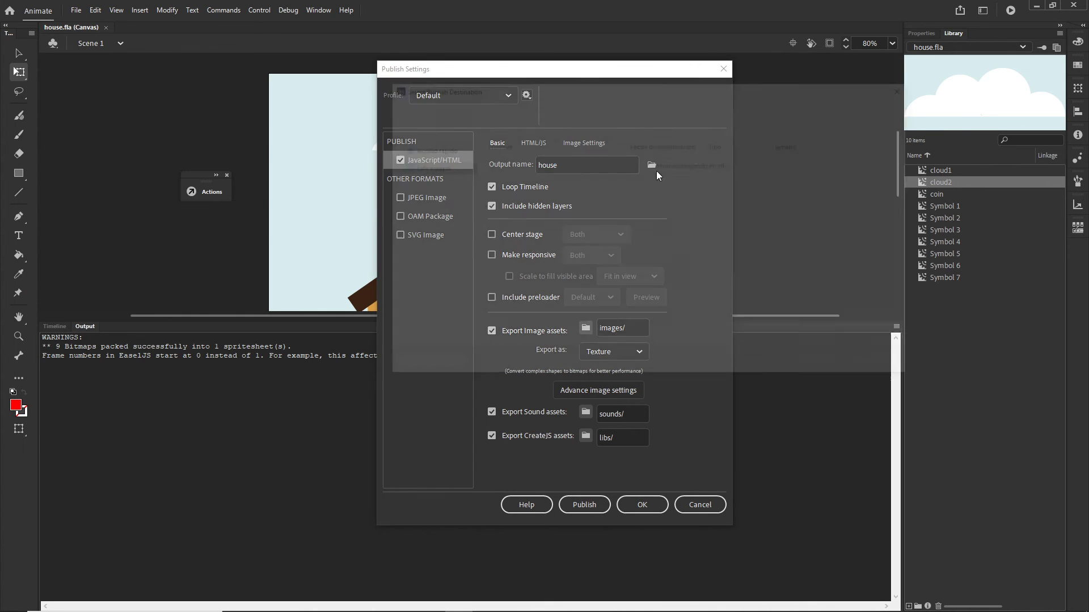
{"action": "left_click", "coordinate": [495, 106]}
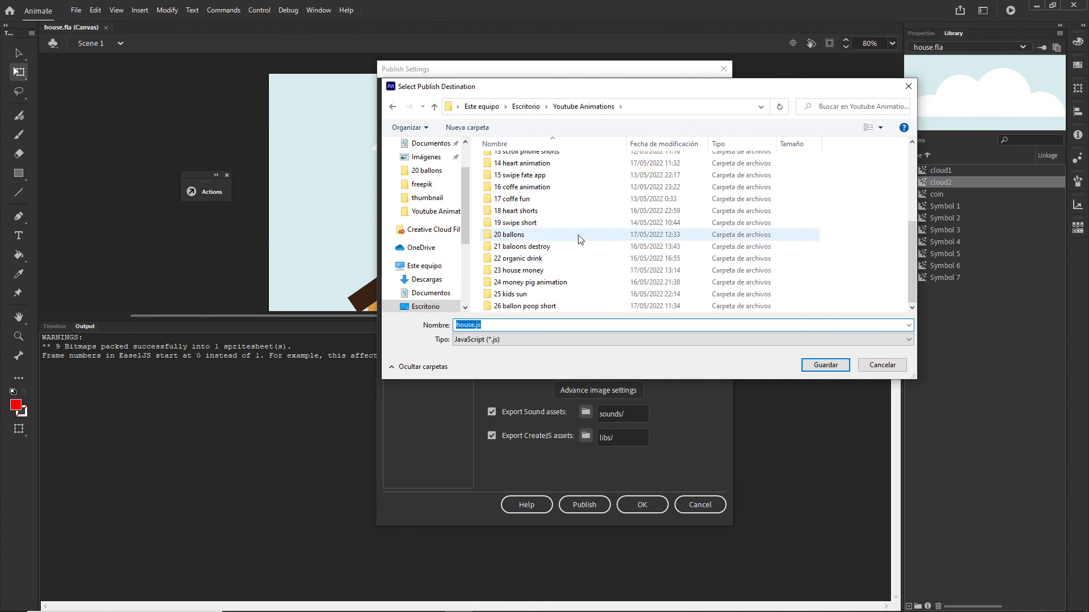
{"action": "left_click", "coordinate": [523, 271]}
{"action": "double_click", "coordinate": [523, 271]}
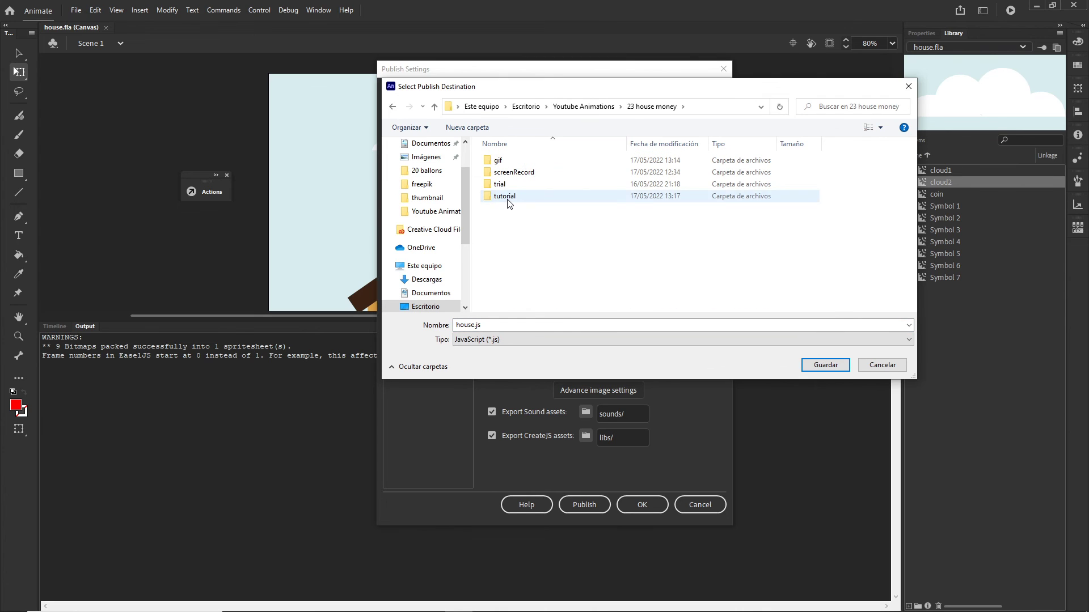
{"action": "double_click", "coordinate": [510, 200]}
{"action": "double_click", "coordinate": [507, 160]}
Create a folder named index inside the animate folder and open it as the publish destination.
{"action": "right_click", "coordinate": [528, 212]}
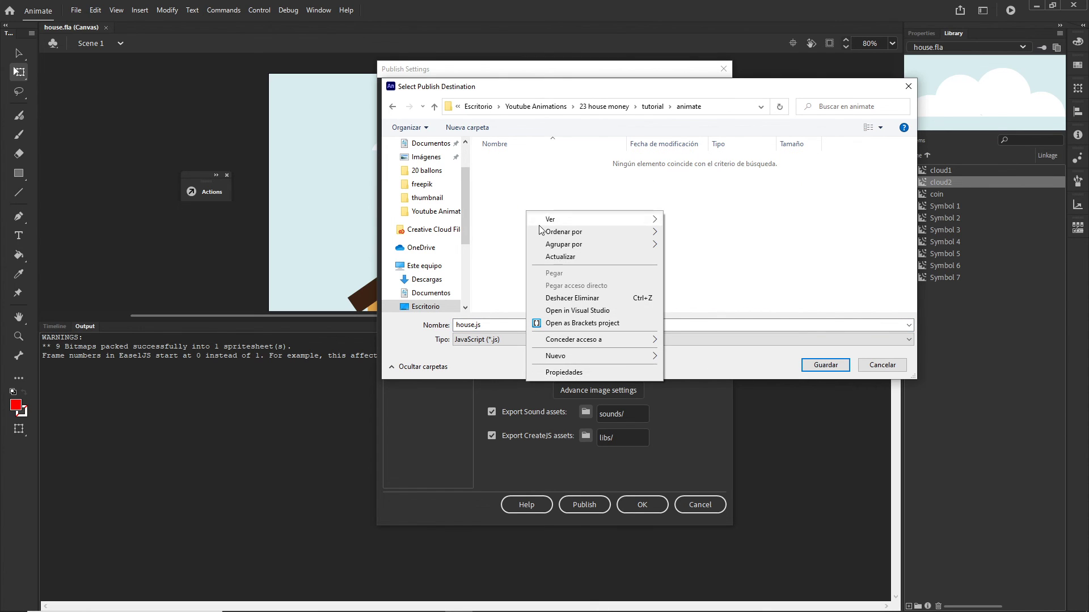
{"action": "mouse_move", "coordinate": [634, 359]}
{"action": "left_click", "coordinate": [689, 357]}
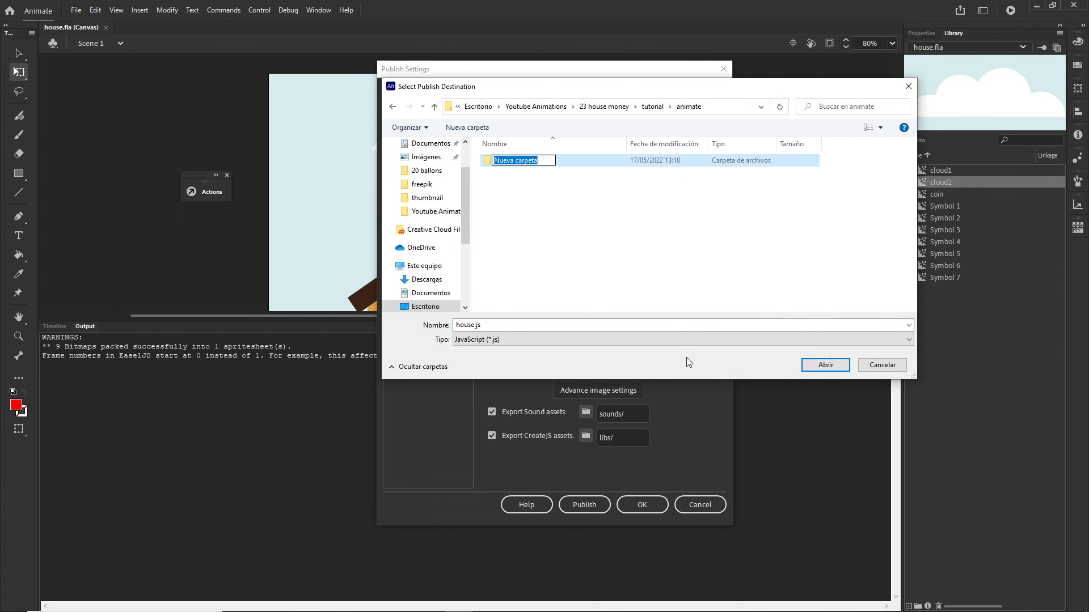
{"action": "type", "text": "inde"}
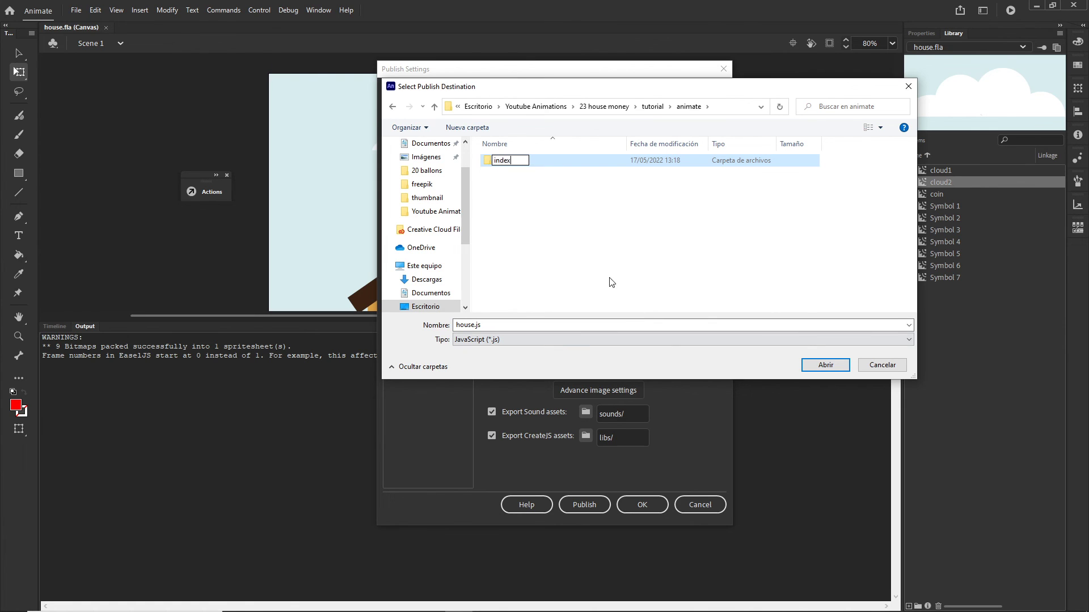
{"action": "type", "text": "x"}
{"action": "key", "text": "Return"}
{"action": "double_click", "coordinate": [504, 168]}
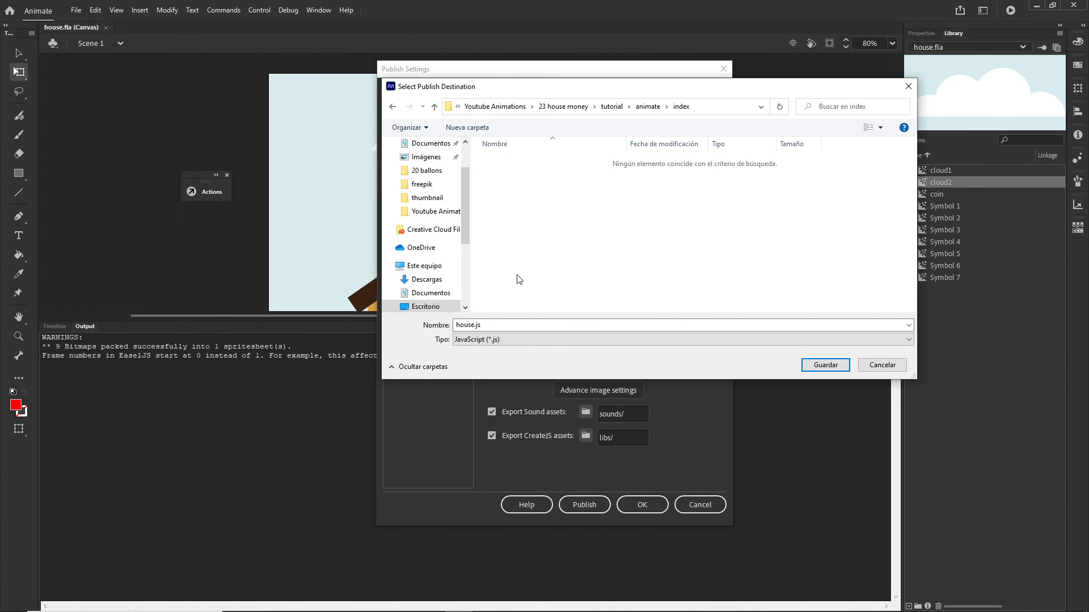
Name the published JavaScript output index, save the destination and apply the publish settings.
{"action": "double_click", "coordinate": [514, 324]}
{"action": "type", "text": "index"}
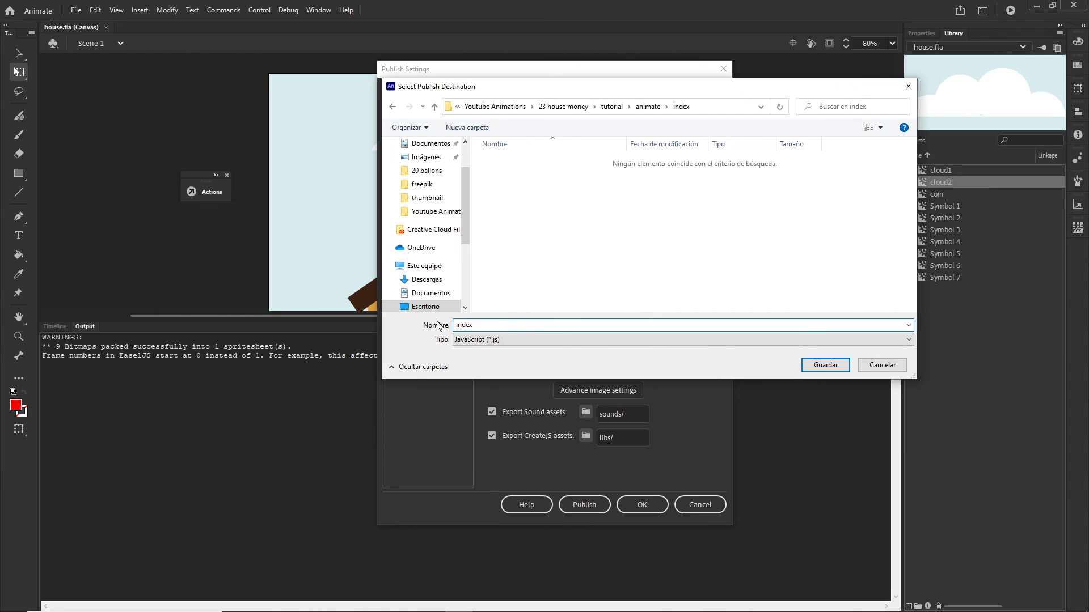
{"action": "left_click", "coordinate": [826, 366]}
{"action": "left_click", "coordinate": [642, 507]}
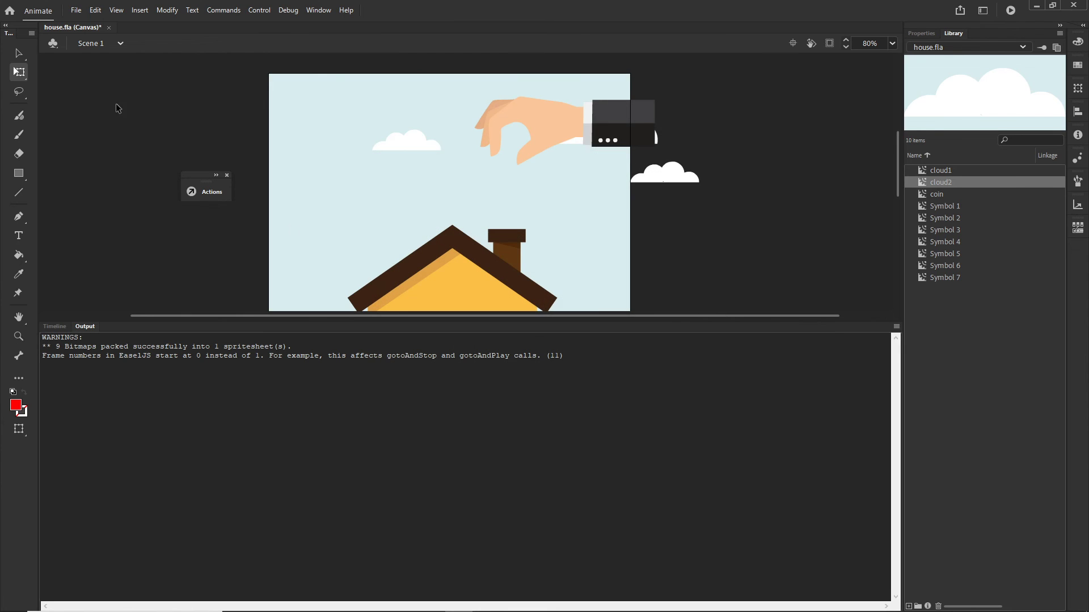
Publish the house animation and check the output files in the index folder and its images subfolder.
{"action": "left_click", "coordinate": [76, 10]}
{"action": "left_click", "coordinate": [162, 234]}
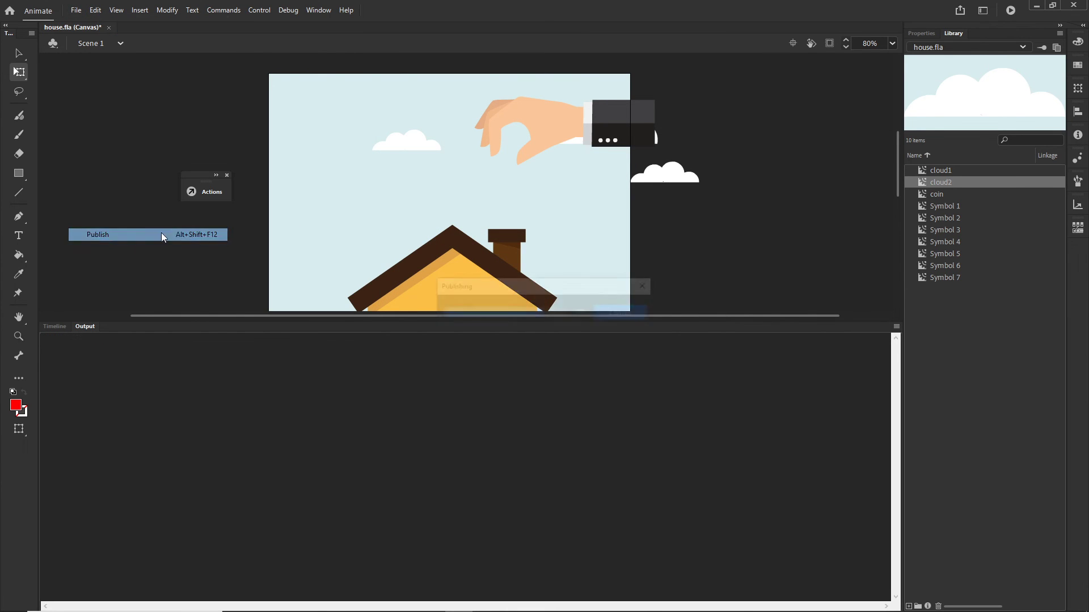
{"action": "left_click", "coordinate": [458, 600]}
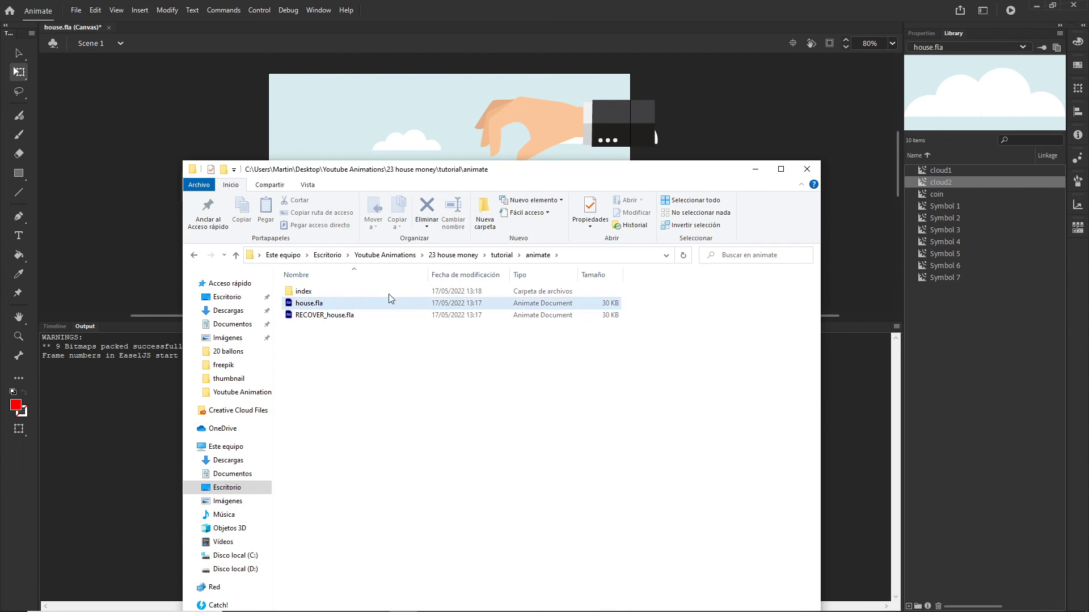
{"action": "double_click", "coordinate": [317, 291]}
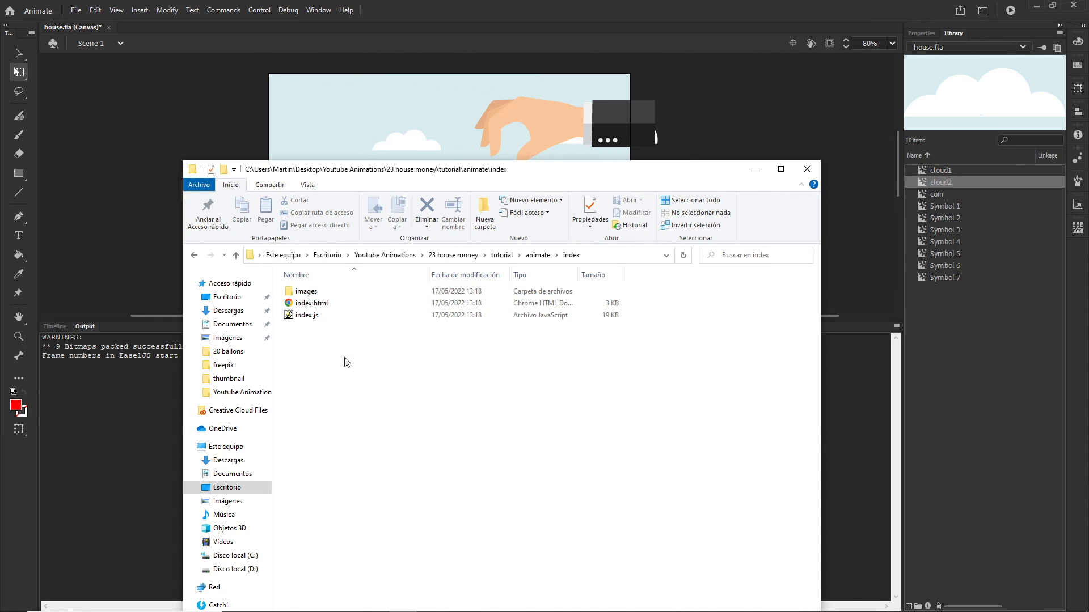
{"action": "double_click", "coordinate": [309, 292]}
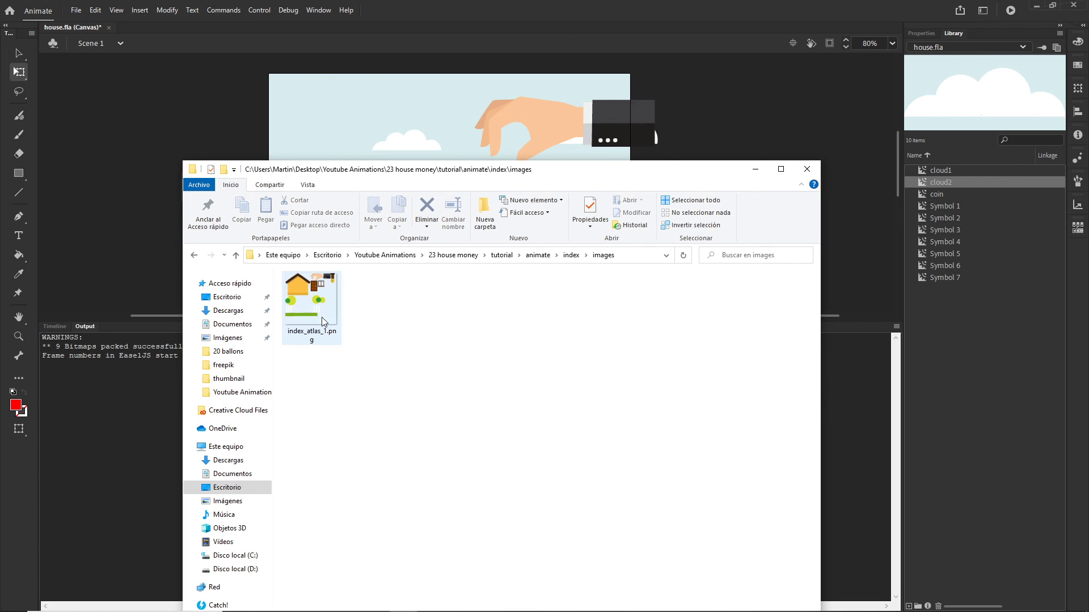
{"action": "left_click_drag", "start_coordinate": [720, 180], "coordinate": [721, 118]}
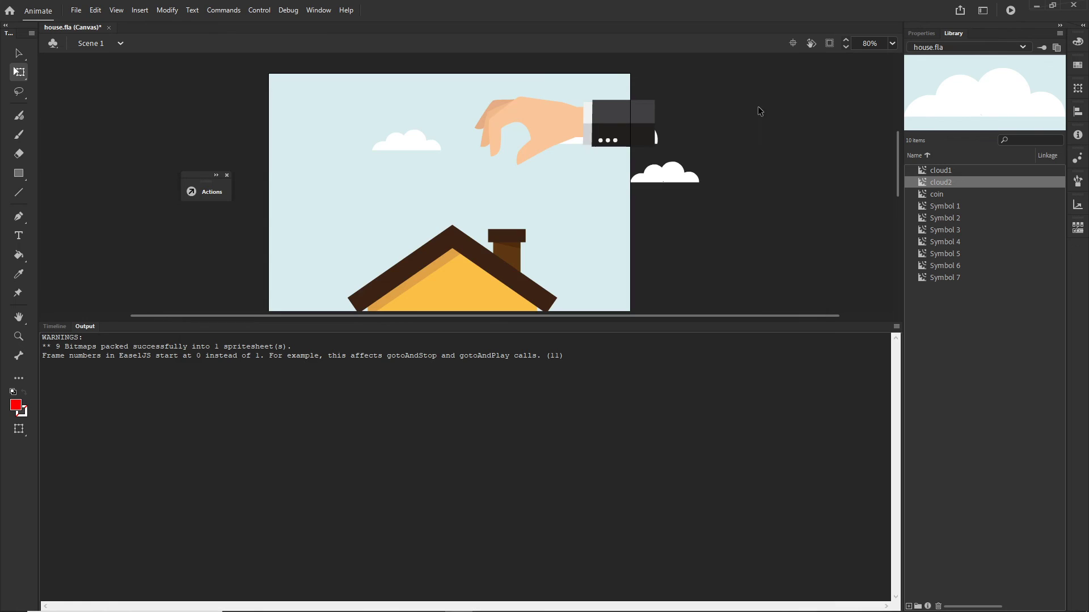
{"action": "left_click", "coordinate": [757, 105]}
Turn off Hosted Libraries in the HTML/JS publish settings and apply the change.
{"action": "left_click", "coordinate": [76, 11]}
{"action": "left_click", "coordinate": [91, 220]}
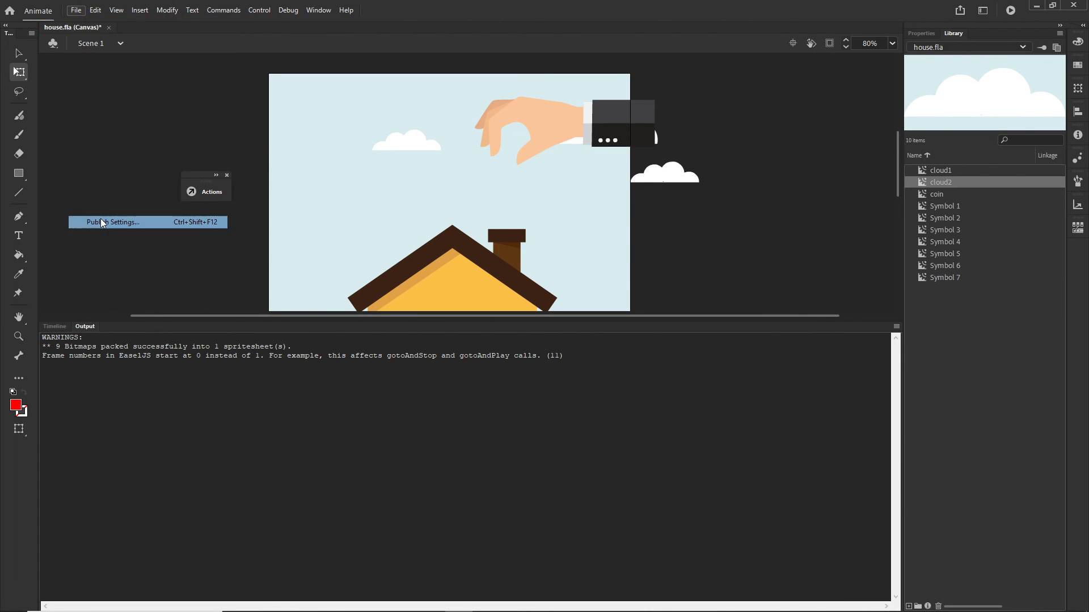
{"action": "left_click", "coordinate": [531, 143]}
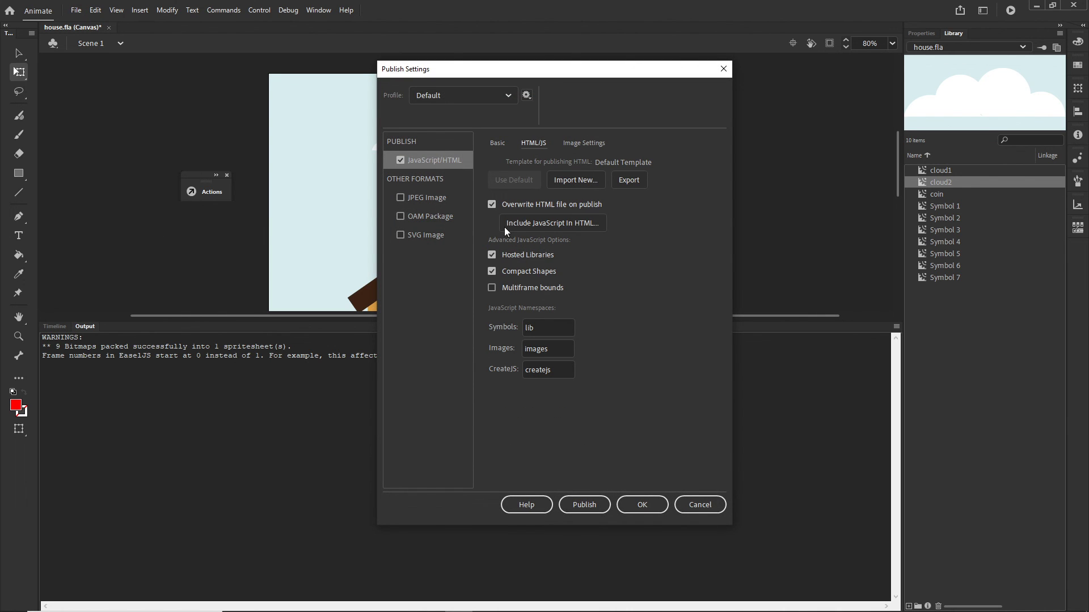
{"action": "left_click", "coordinate": [491, 255]}
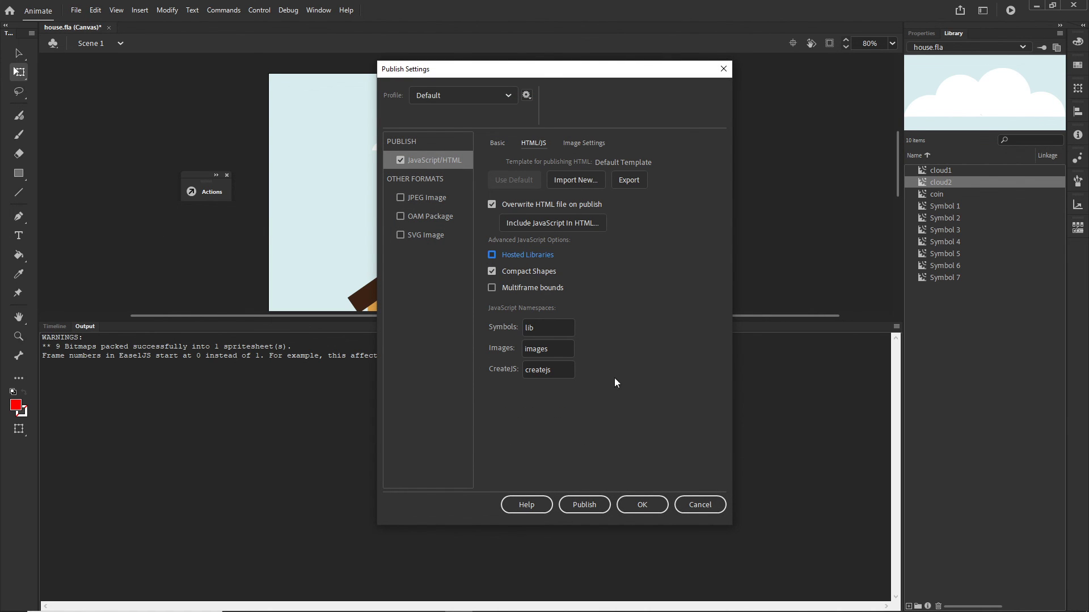
{"action": "left_click", "coordinate": [641, 505]}
Publish the animation again and check the output files in the index folder.
{"action": "left_click", "coordinate": [75, 10]}
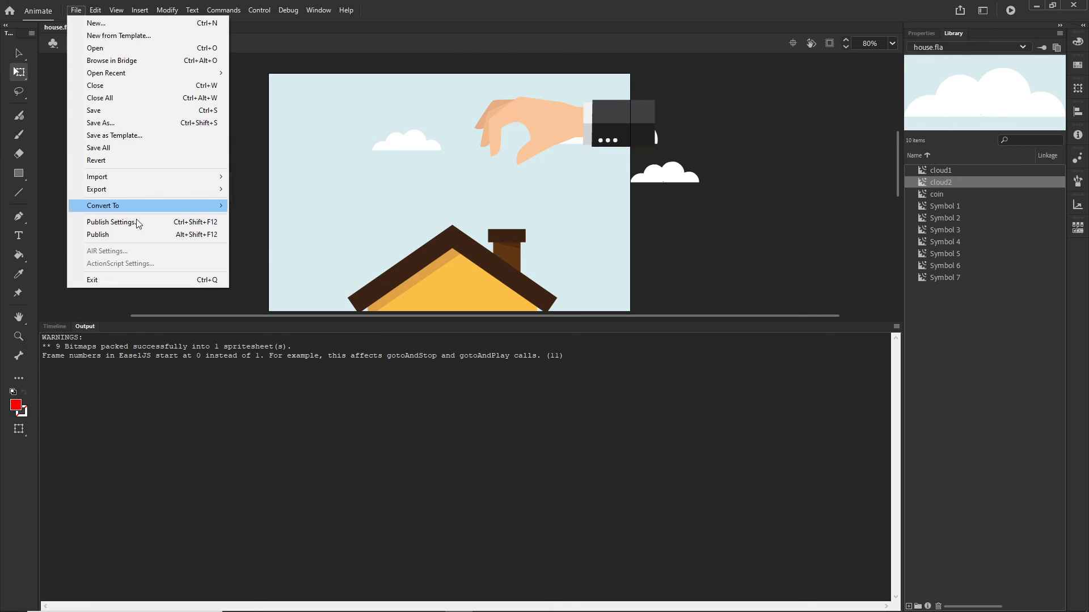
{"action": "left_click", "coordinate": [96, 234]}
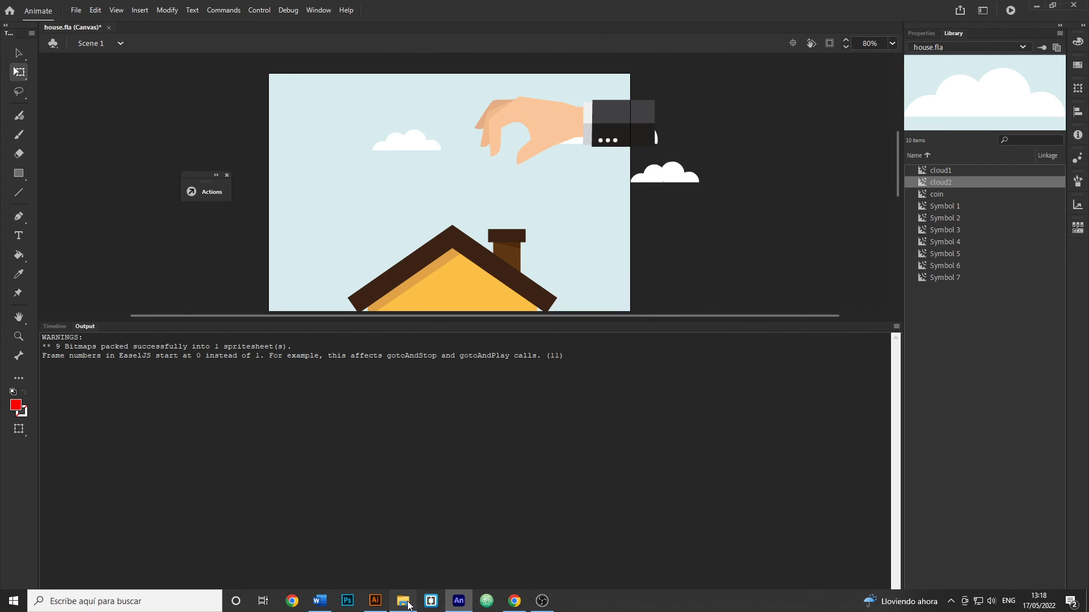
{"action": "left_click", "coordinate": [403, 607]}
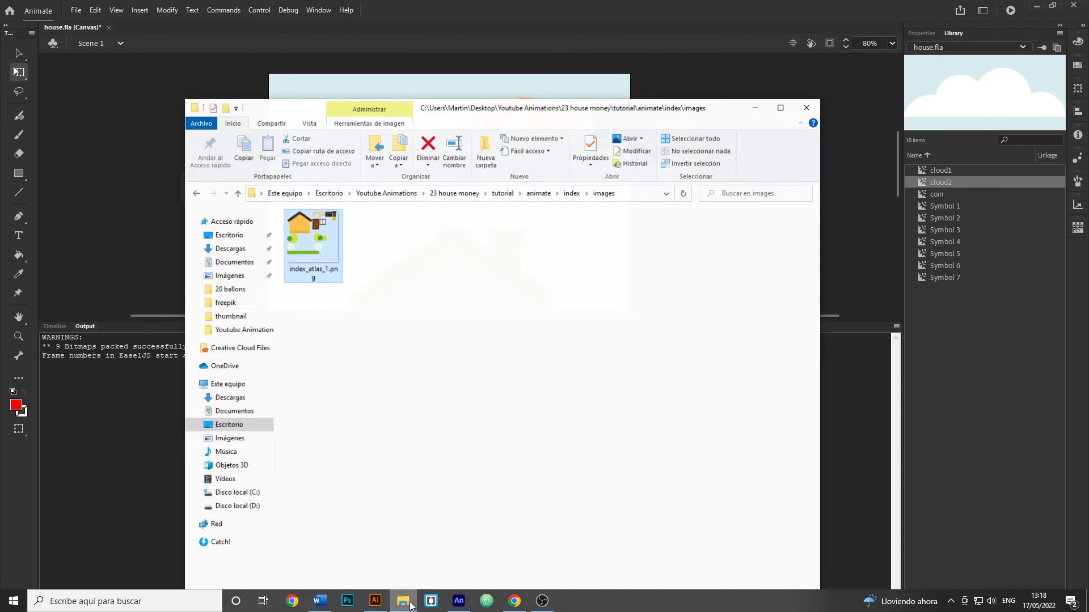
{"action": "left_click", "coordinate": [571, 191]}
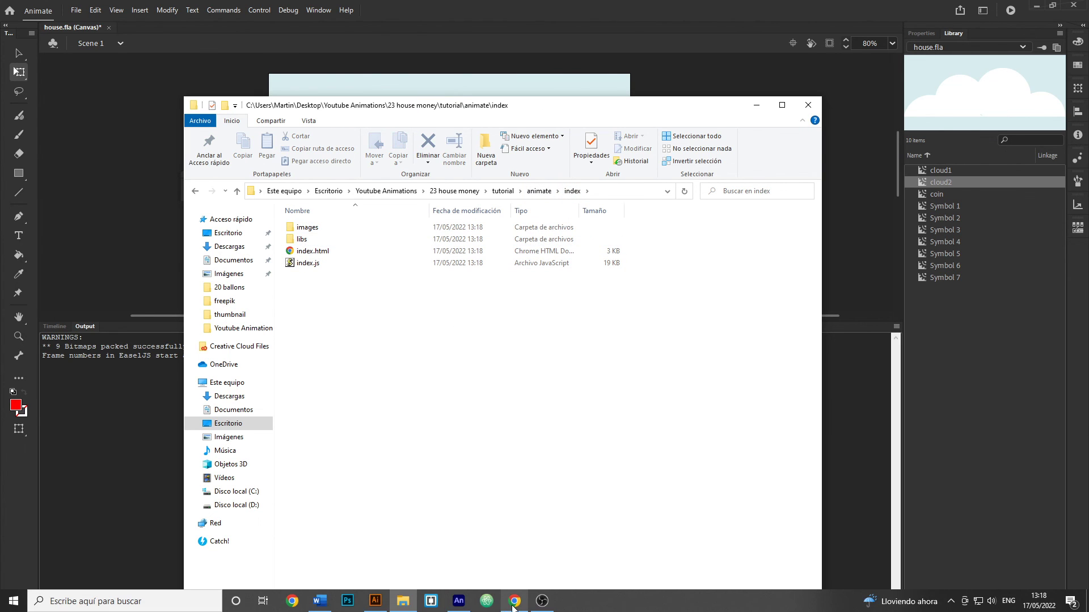
Switch to Chrome and copy the example ad.size meta tag from the HTML5 guidelines for Ad Manager page.
{"action": "left_click", "coordinate": [488, 602]}
{"action": "left_click", "coordinate": [67, 9]}
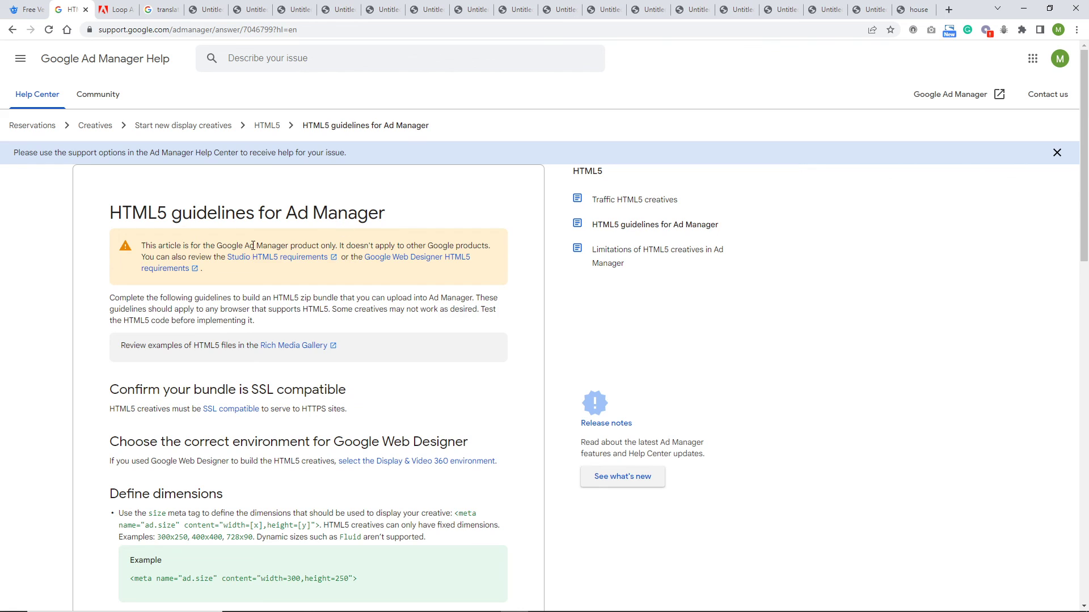
{"action": "scroll", "coordinate": [253, 246], "scroll_direction": "down", "scroll_amount": 4}
{"action": "left_click_drag", "start_coordinate": [371, 376], "coordinate": [128, 376]}
{"action": "key", "text": "ctrl+c"}
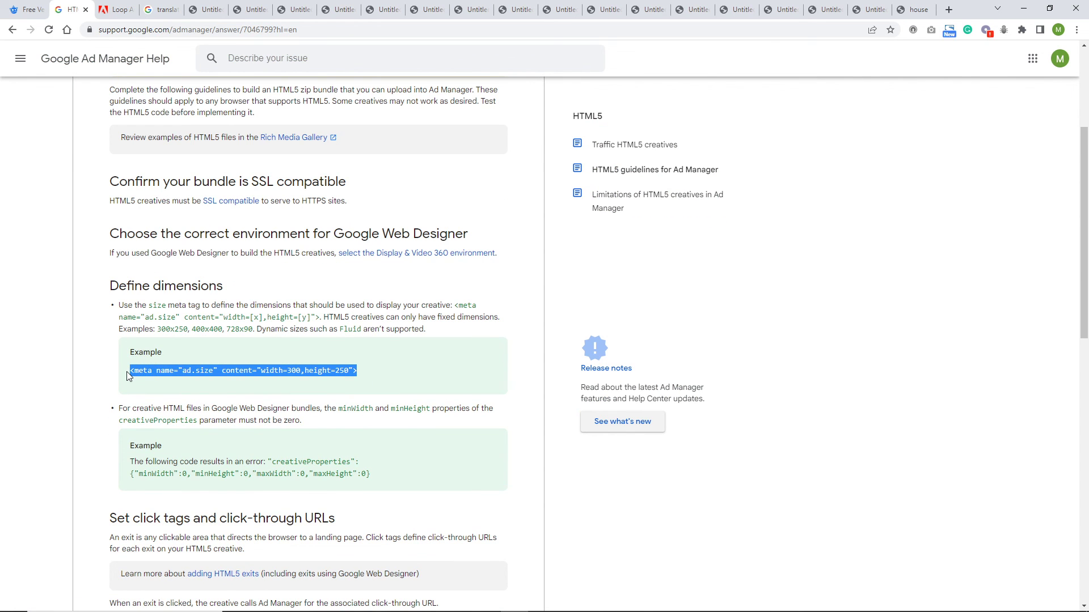
Return to the index folder in File Explorer and open index.html with Brackets.
{"action": "left_click", "coordinate": [354, 601]}
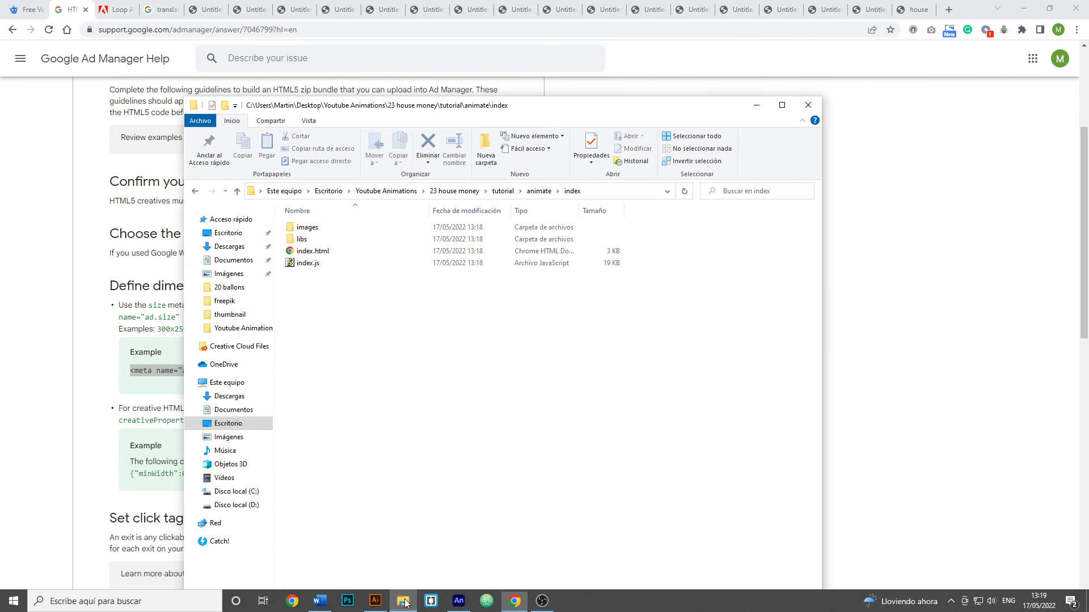
{"action": "right_click", "coordinate": [308, 253]}
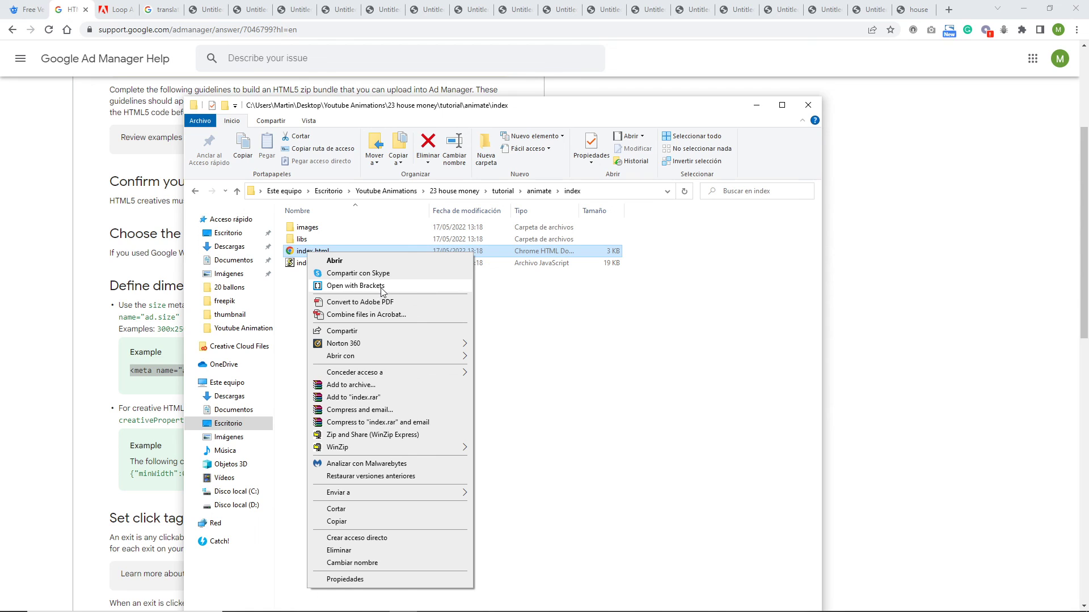
{"action": "left_click", "coordinate": [374, 288]}
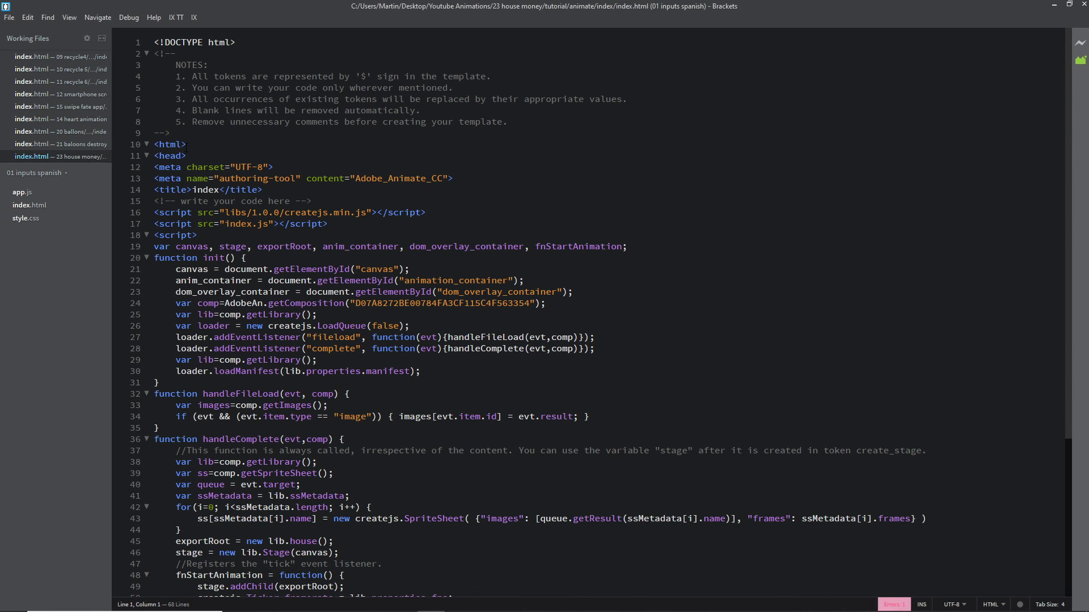
Paste the copied ad.size meta tag on a new line below the authoring-tool meta tag in index.html.
{"action": "left_click_drag", "start_coordinate": [186, 145], "coordinate": [159, 156]}
{"action": "left_click_drag", "start_coordinate": [282, 166], "coordinate": [160, 166]}
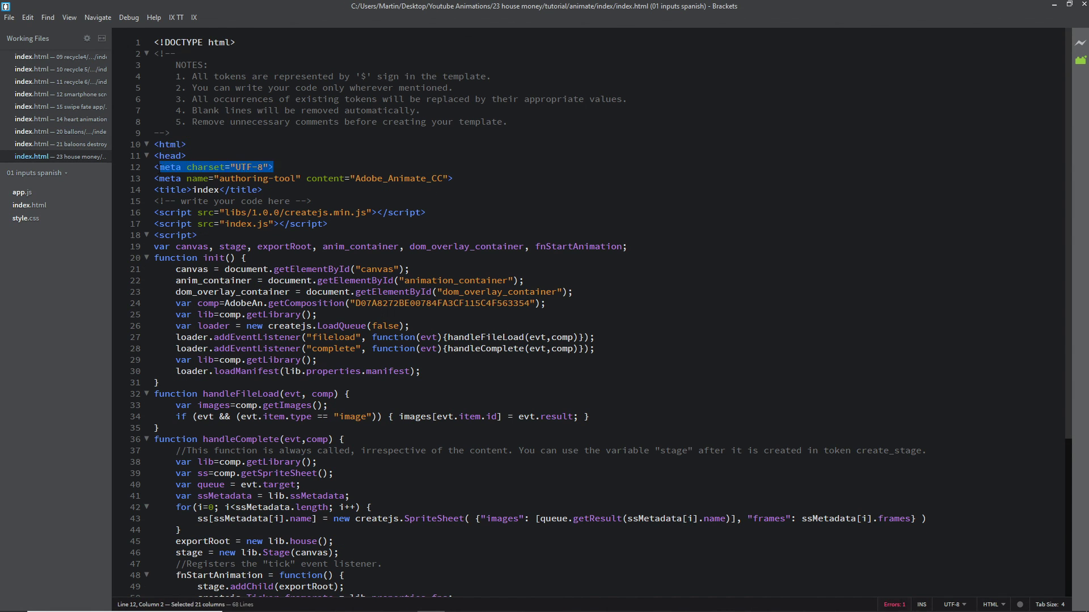
{"action": "left_click_drag", "start_coordinate": [454, 179], "coordinate": [155, 179]}
{"action": "left_click_drag", "start_coordinate": [271, 190], "coordinate": [165, 190]}
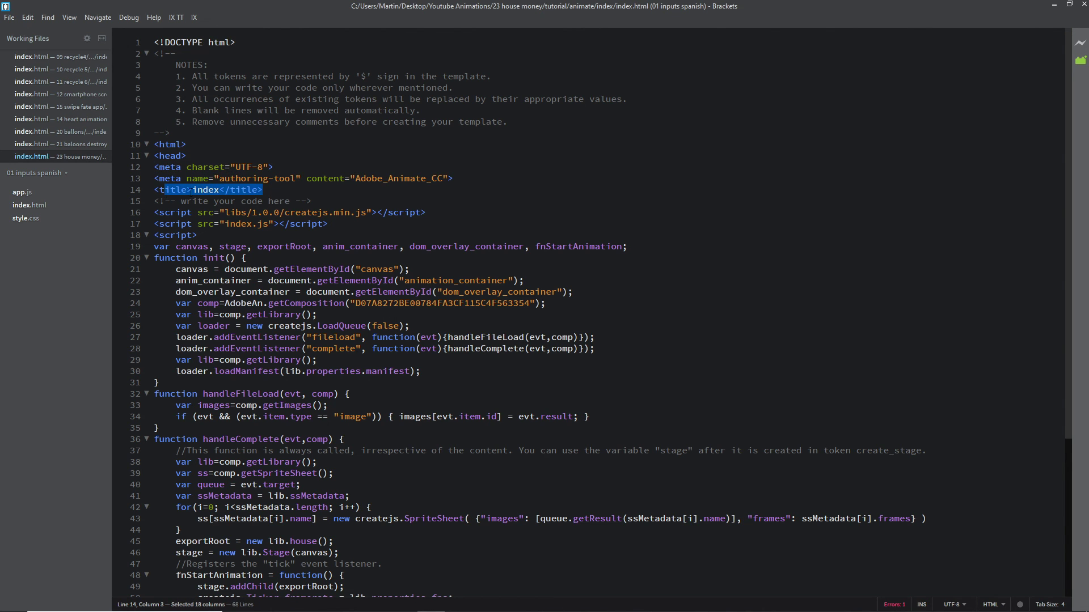
{"action": "left_click", "coordinate": [455, 178]}
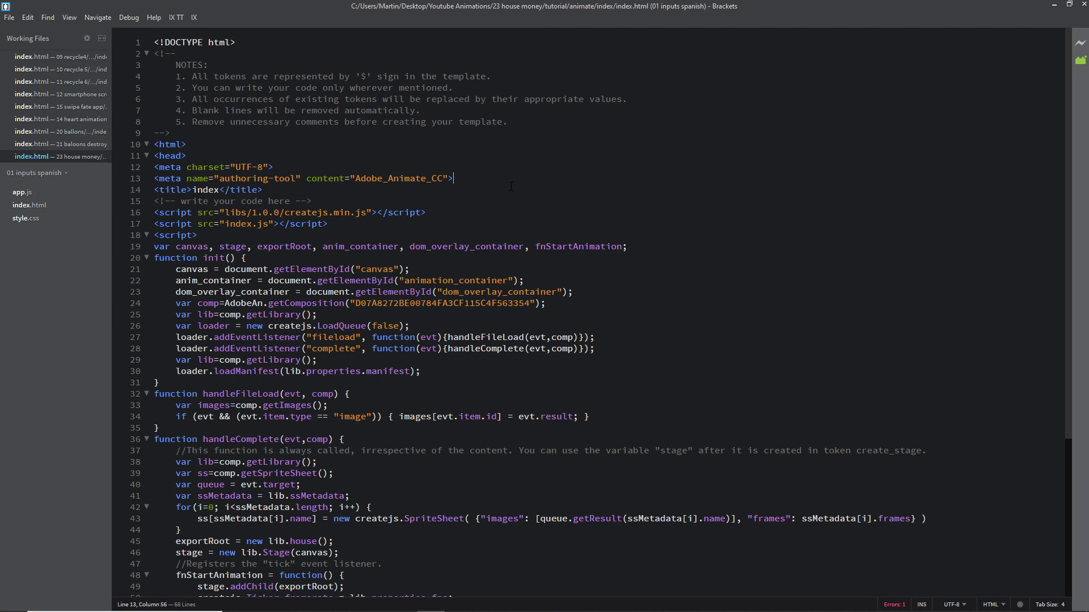
{"action": "key", "text": "Return"}
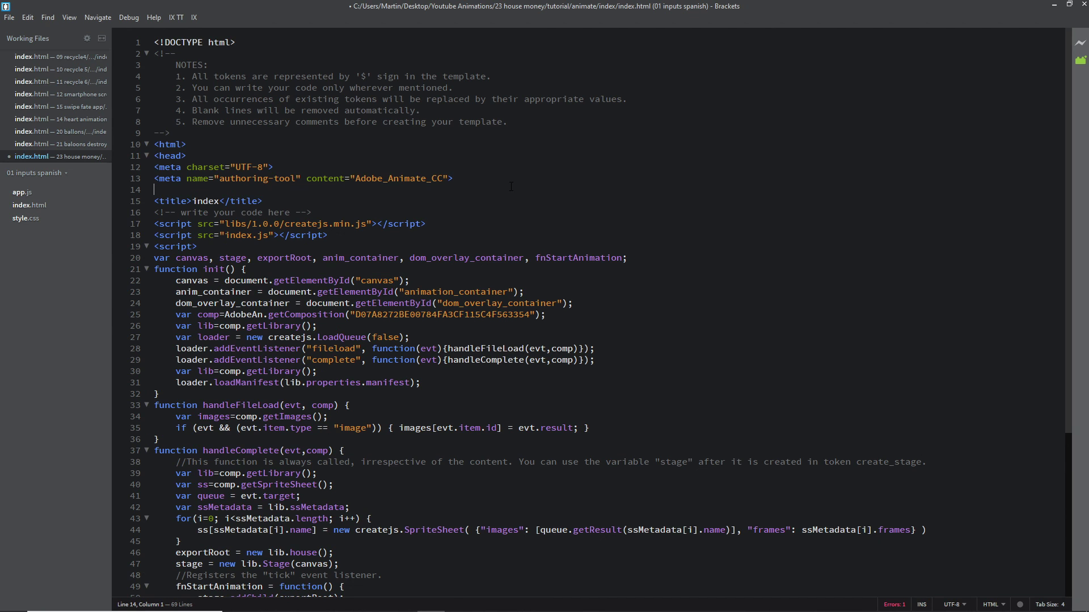
{"action": "key", "text": "ctrl+v"}
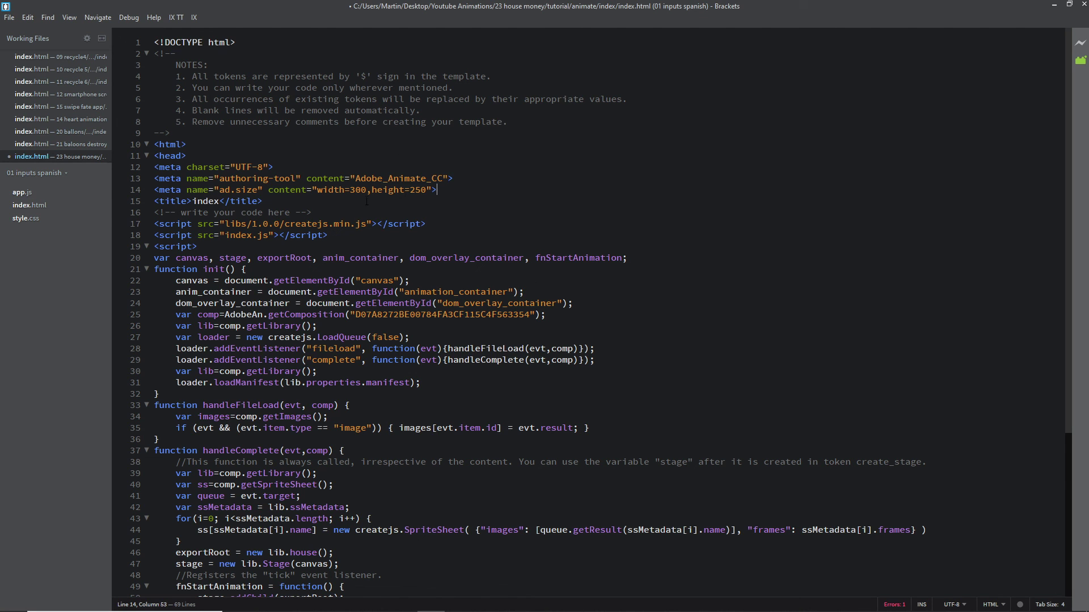
Set the ad.size meta tag's width and height to 800 and save index.html.
{"action": "left_click_drag", "start_coordinate": [366, 189], "coordinate": [355, 190]}
{"action": "left_click", "coordinate": [367, 190]}
{"action": "key", "text": "shift+Left"}
{"action": "key", "text": "shift+Left"}
{"action": "key", "text": "shift+Left"}
{"action": "type", "text": "*"}
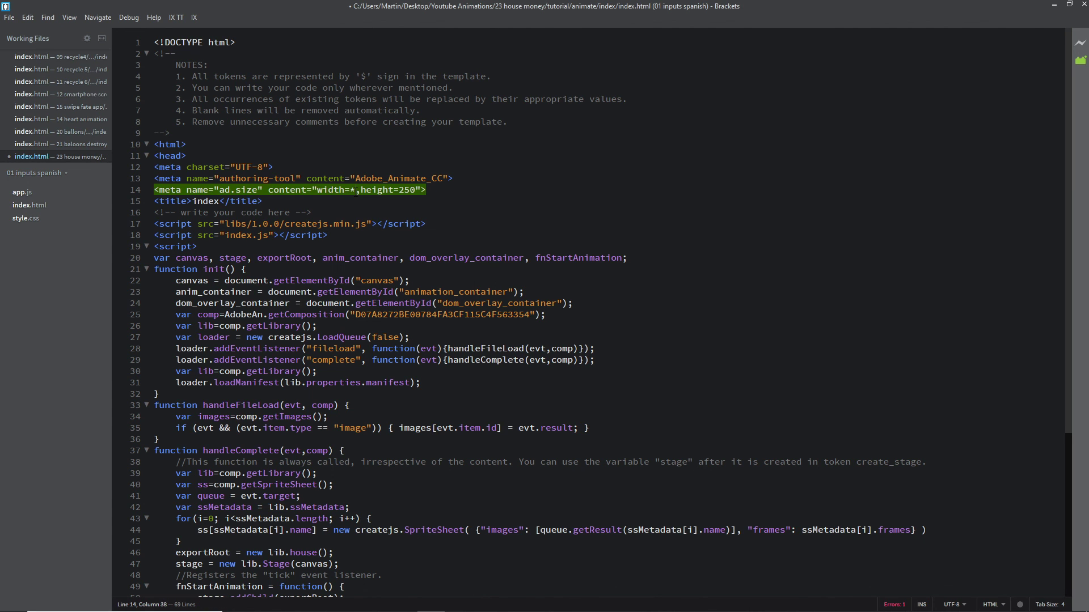
{"action": "key", "text": "BackSpace"}
{"action": "type", "text": "800"}
{"action": "key", "text": "BackSpace"}
{"action": "key", "text": "BackSpace"}
{"action": "key", "text": "BackSpace"}
{"action": "type", "text": "800"}
{"action": "left_click", "coordinate": [445, 199]}
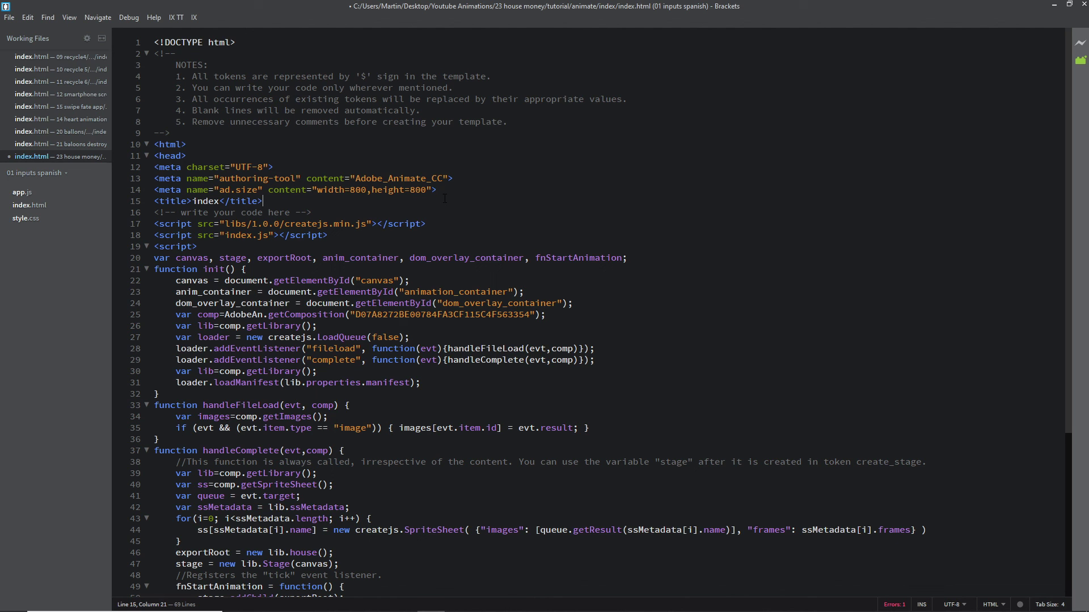
{"action": "key", "text": "ctrl+s"}
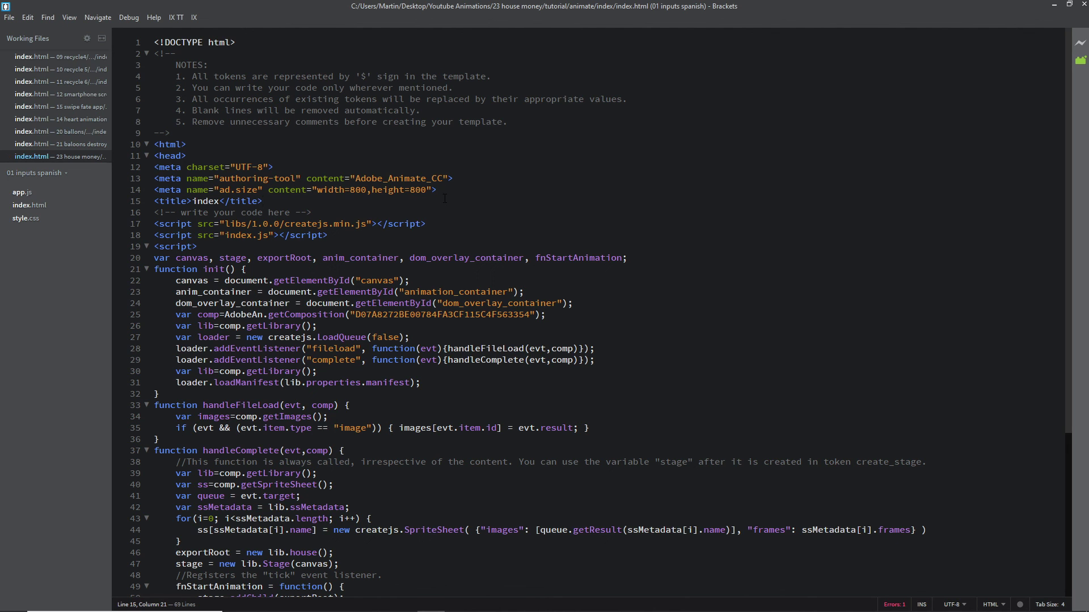
Close Brackets and compress the index folder into index.zip inside the animate folder.
{"action": "left_click", "coordinate": [1084, 4]}
{"action": "double_click", "coordinate": [315, 244]}
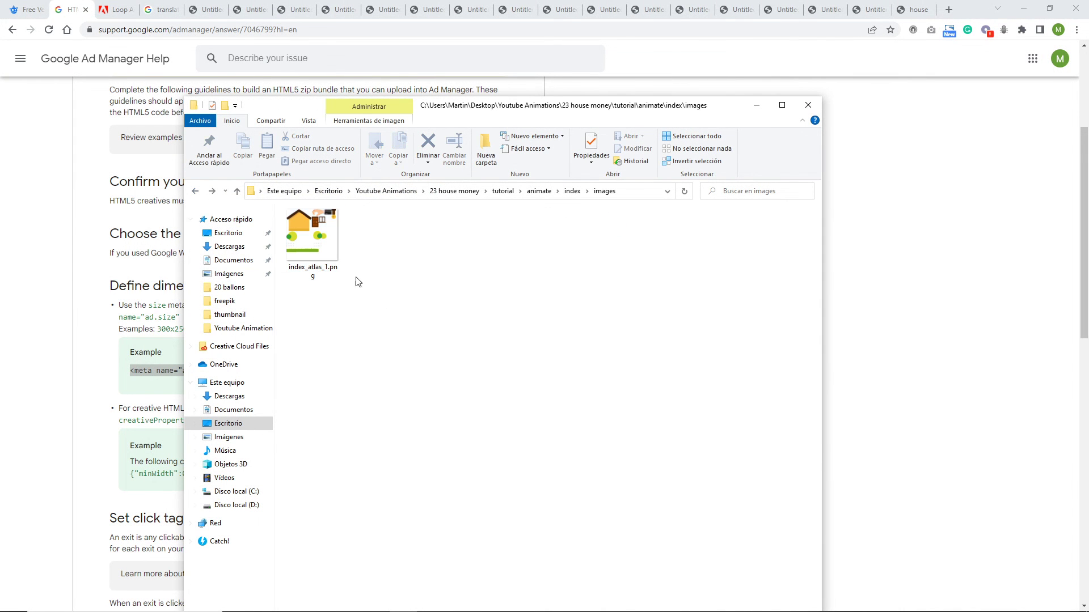
{"action": "left_click", "coordinate": [539, 191]}
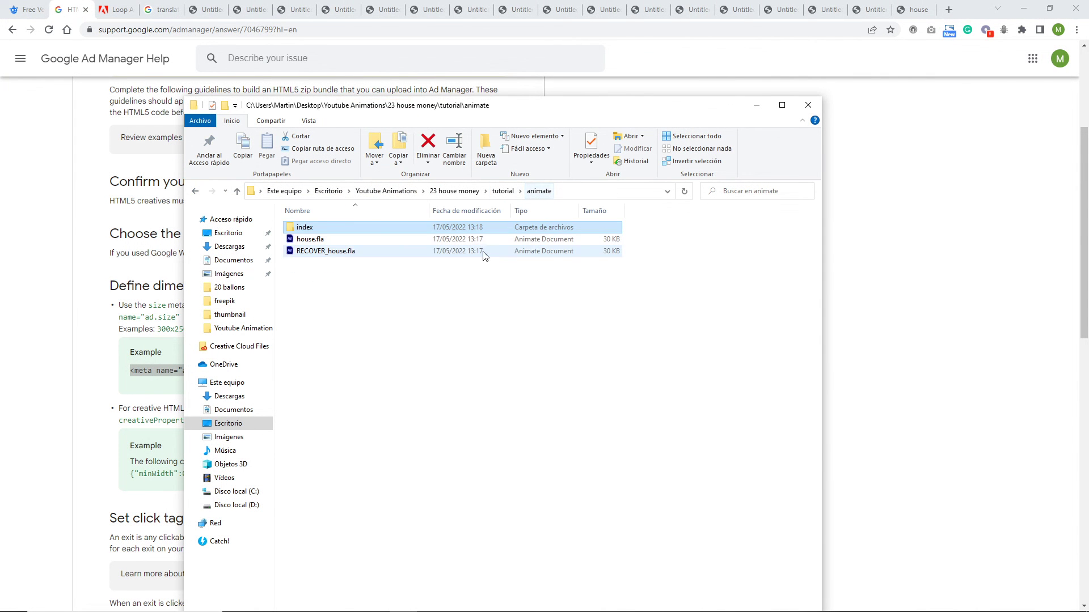
{"action": "left_click", "coordinate": [333, 296]}
{"action": "right_click", "coordinate": [303, 230]}
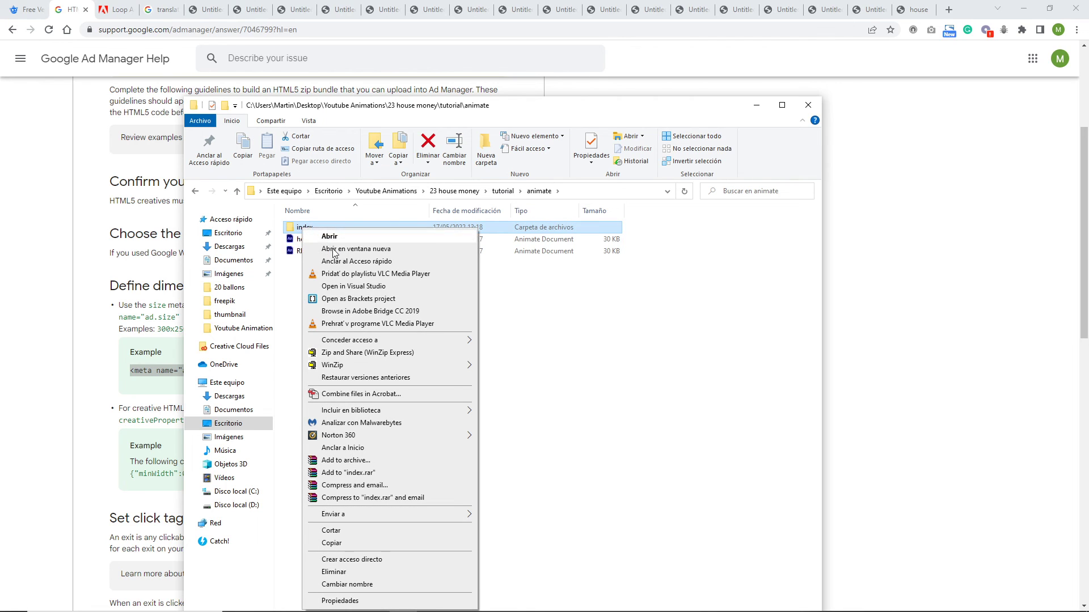
{"action": "mouse_move", "coordinate": [437, 517]}
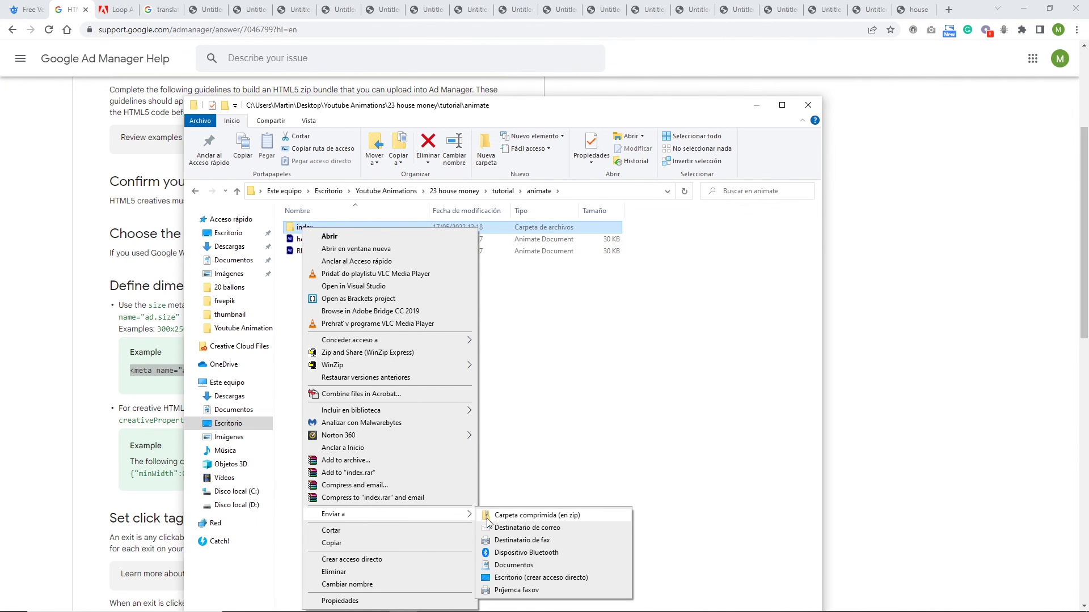
{"action": "left_click", "coordinate": [552, 518]}
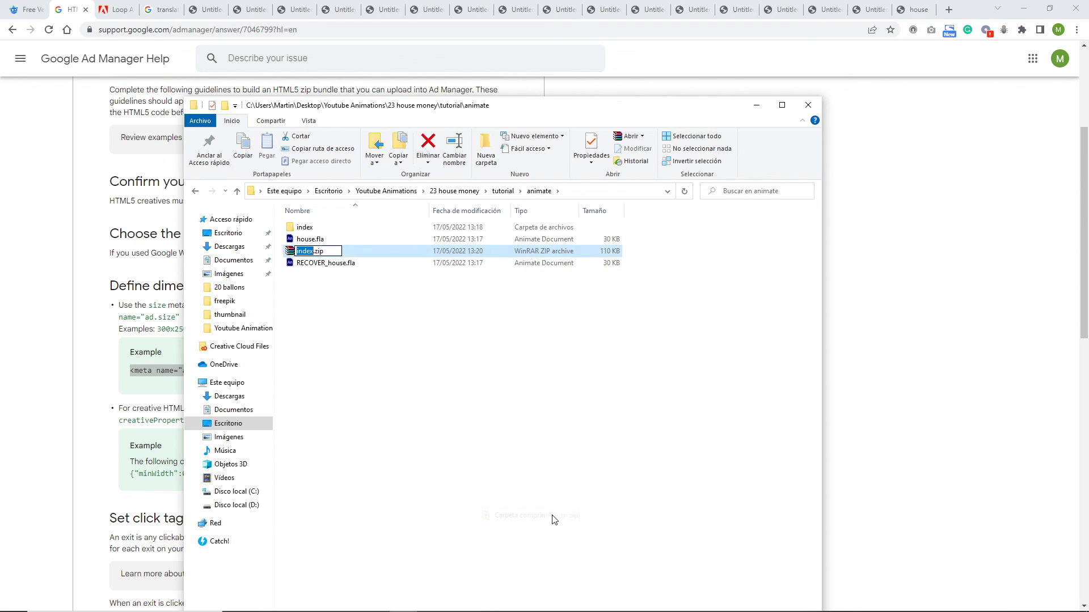
{"action": "left_click", "coordinate": [514, 448]}
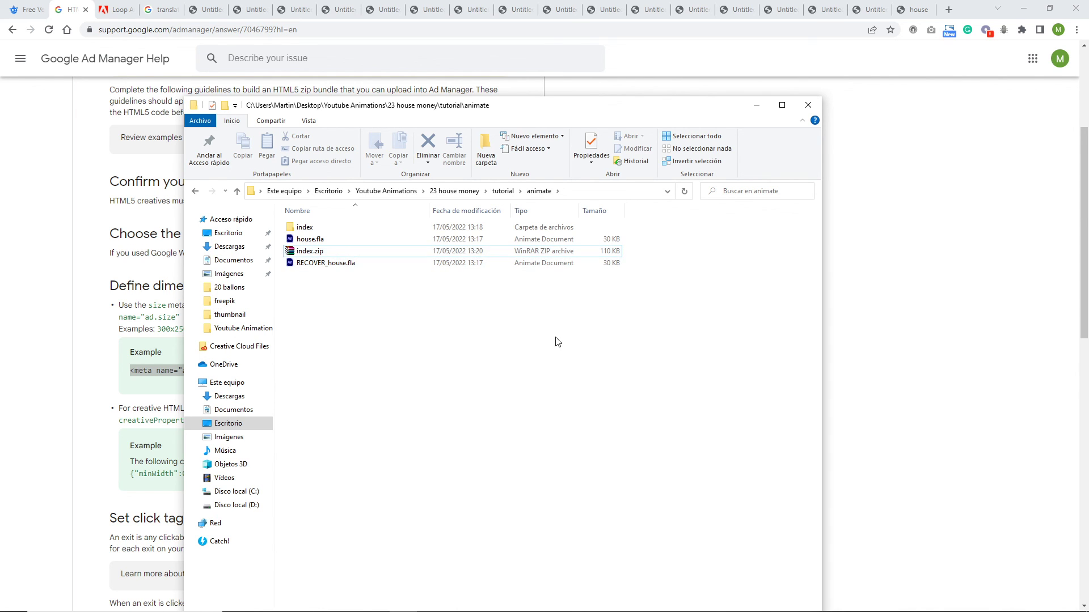
Check the images subfolder of the index folder, and return to Chrome to view the Untitled-4.html house preview.
{"action": "double_click", "coordinate": [312, 230]}
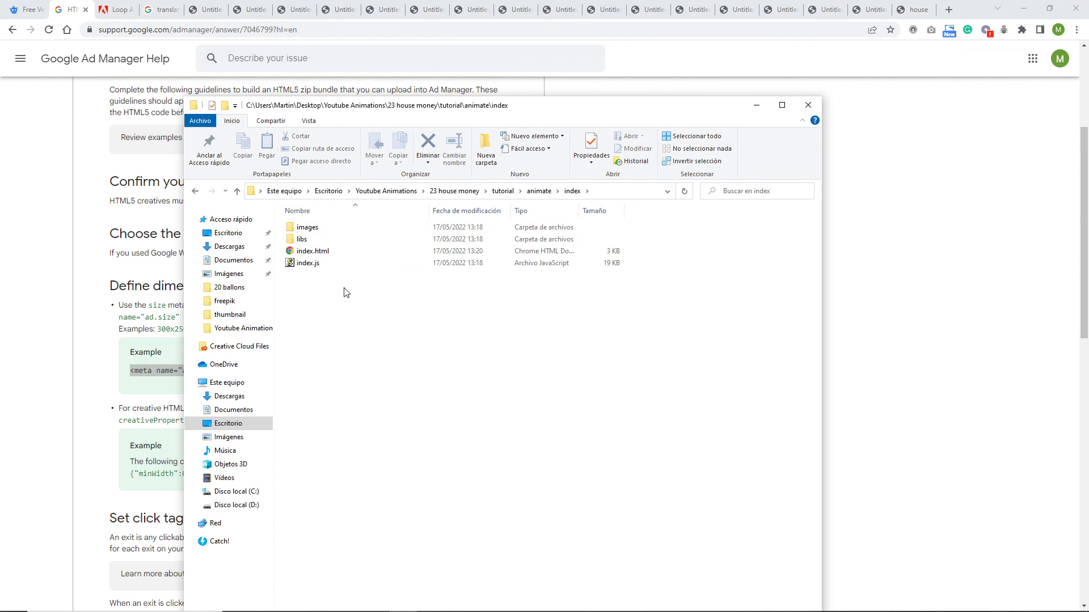
{"action": "double_click", "coordinate": [313, 228]}
{"action": "left_click", "coordinate": [329, 260]}
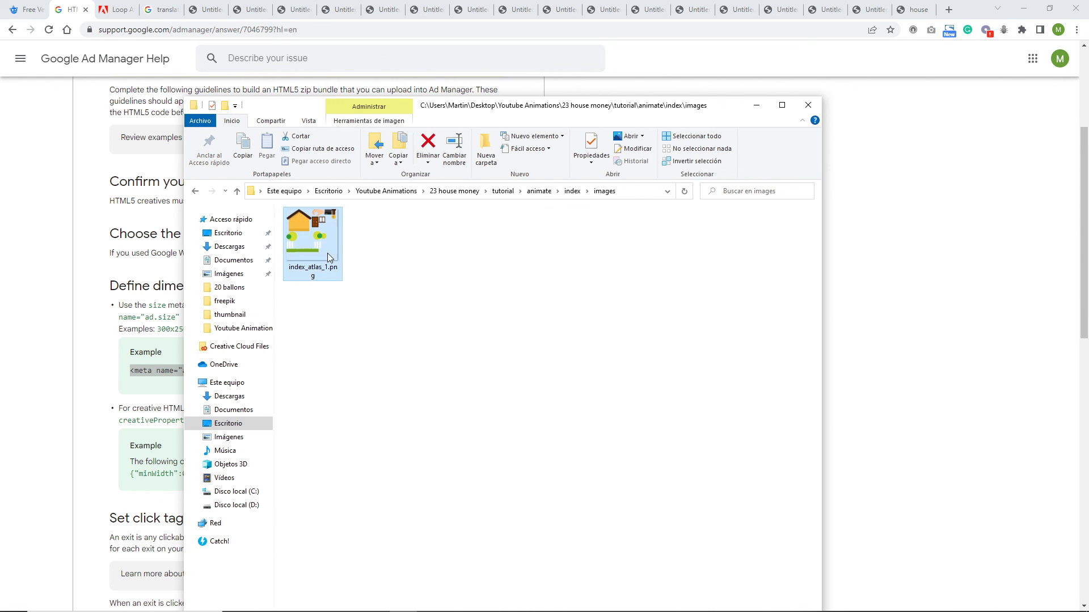
{"action": "left_click_drag", "start_coordinate": [712, 109], "coordinate": [684, 92]}
{"action": "left_click", "coordinate": [521, 16]}
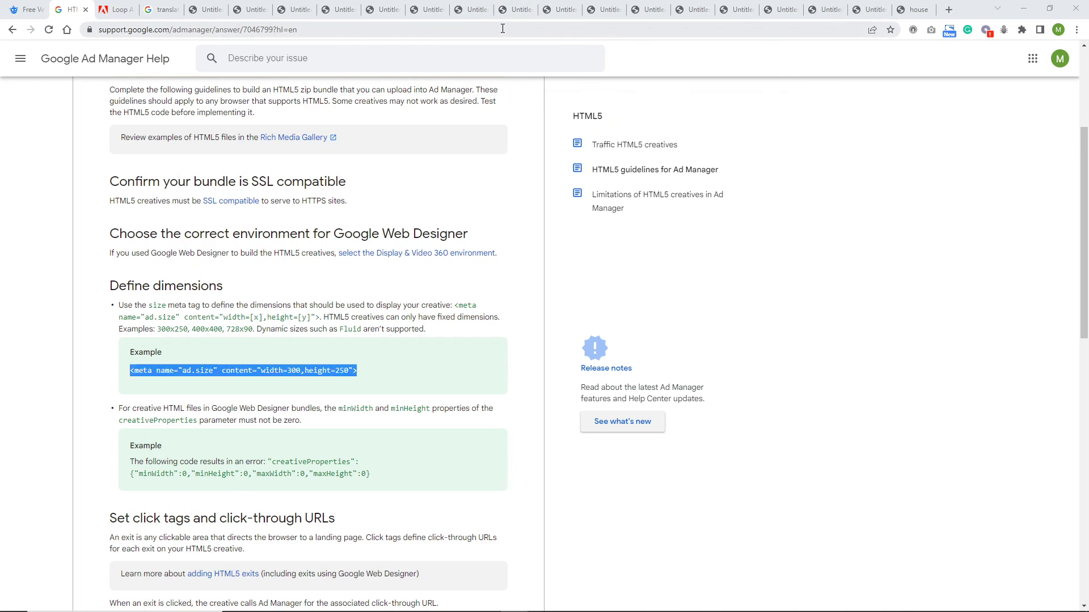
{"action": "left_click", "coordinate": [338, 9]}
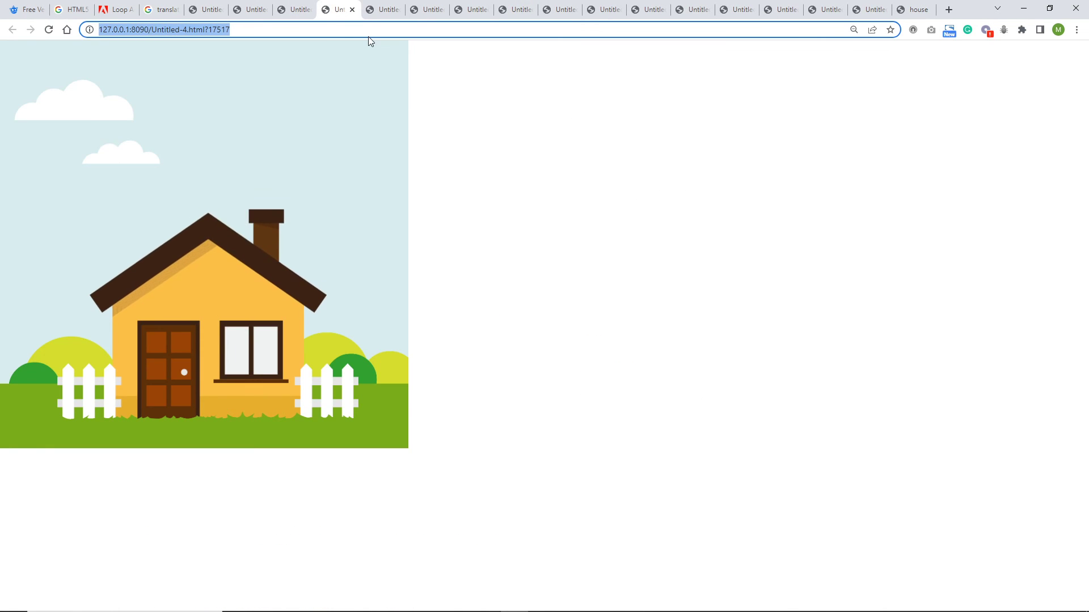
Open tinypng.com in Chrome, and bring up the index images folder in File Explorer with index_atlas_1.png.
{"action": "type", "text": "tinypng.com"}
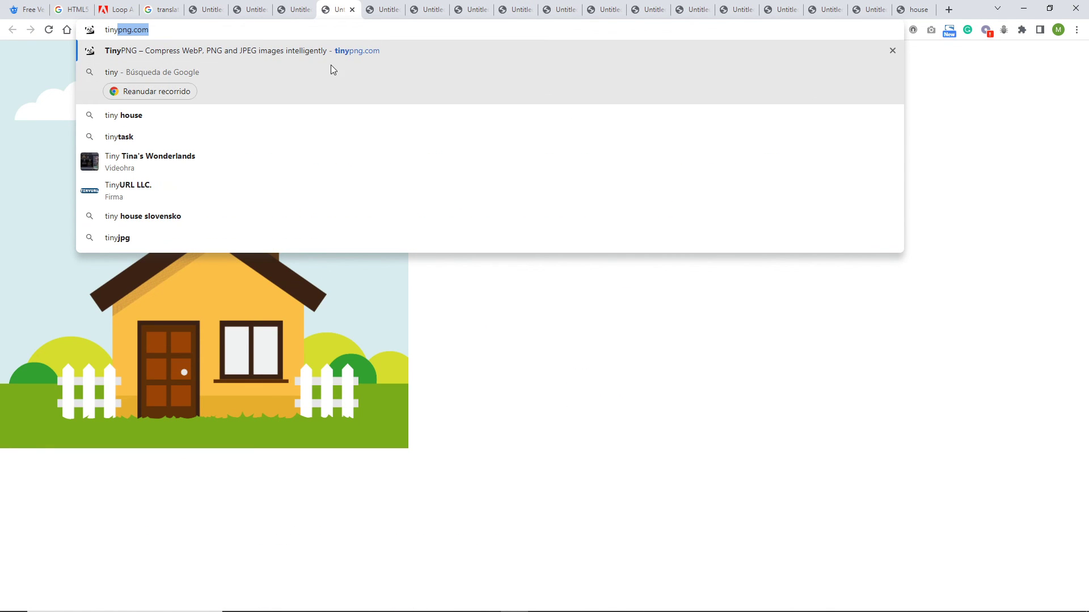
{"action": "left_click", "coordinate": [334, 52]}
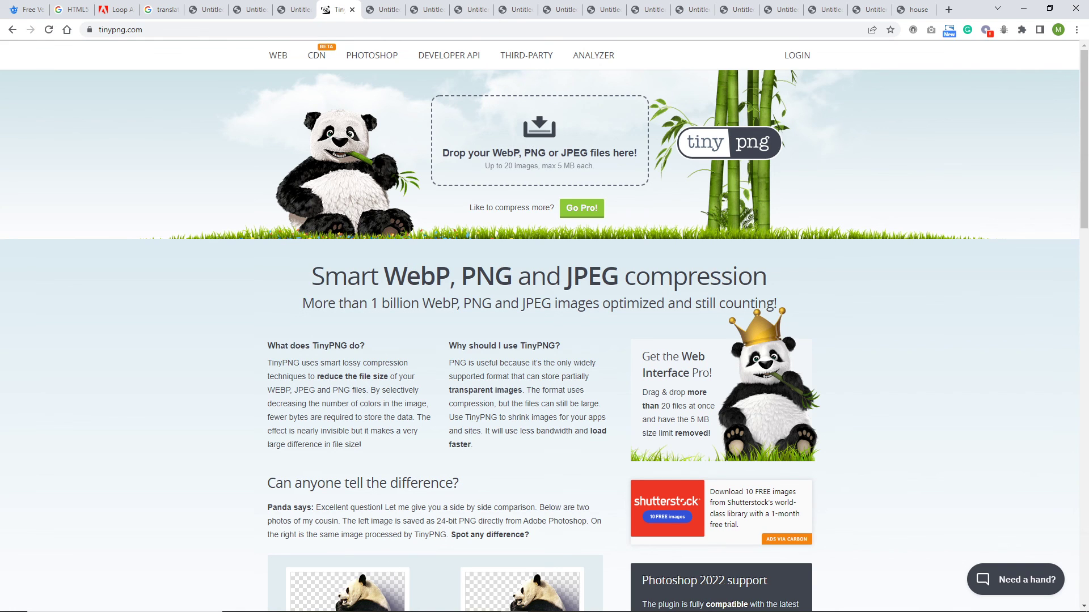
{"action": "left_click", "coordinate": [404, 602]}
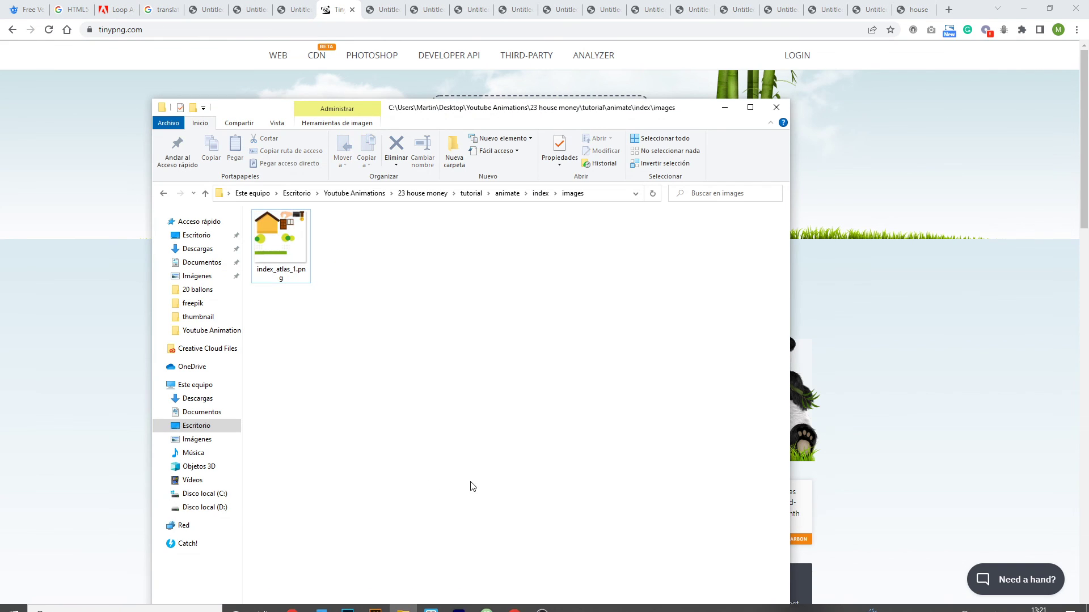
{"action": "left_click", "coordinate": [281, 272]}
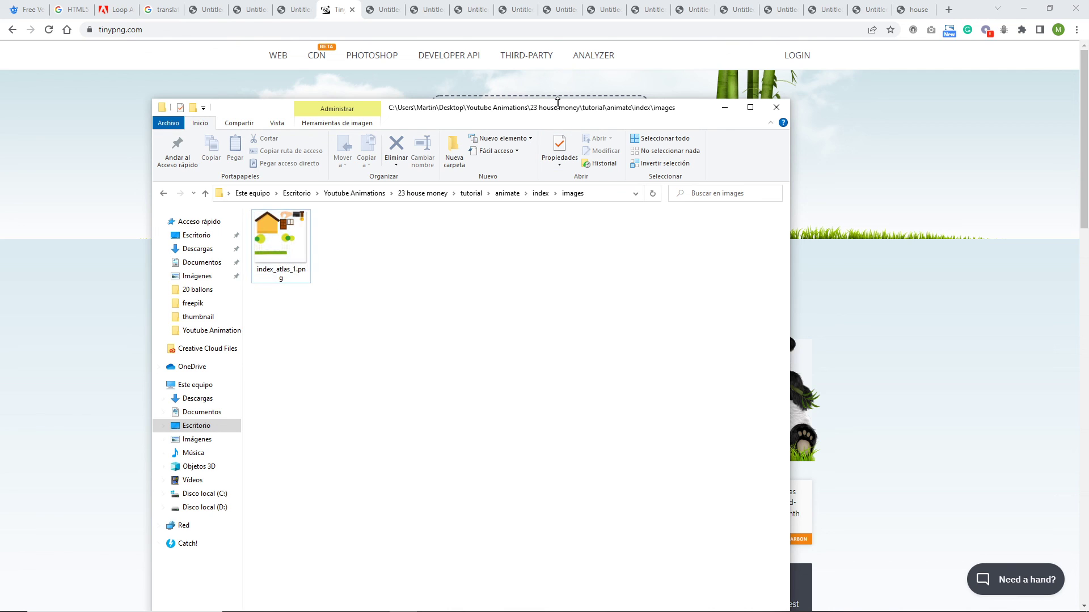
Go back to the animate folder, and switch to Adobe Animate to view the house.fla timeline and the house on the stage.
{"action": "left_click", "coordinate": [164, 195]}
{"action": "left_click", "coordinate": [163, 194]}
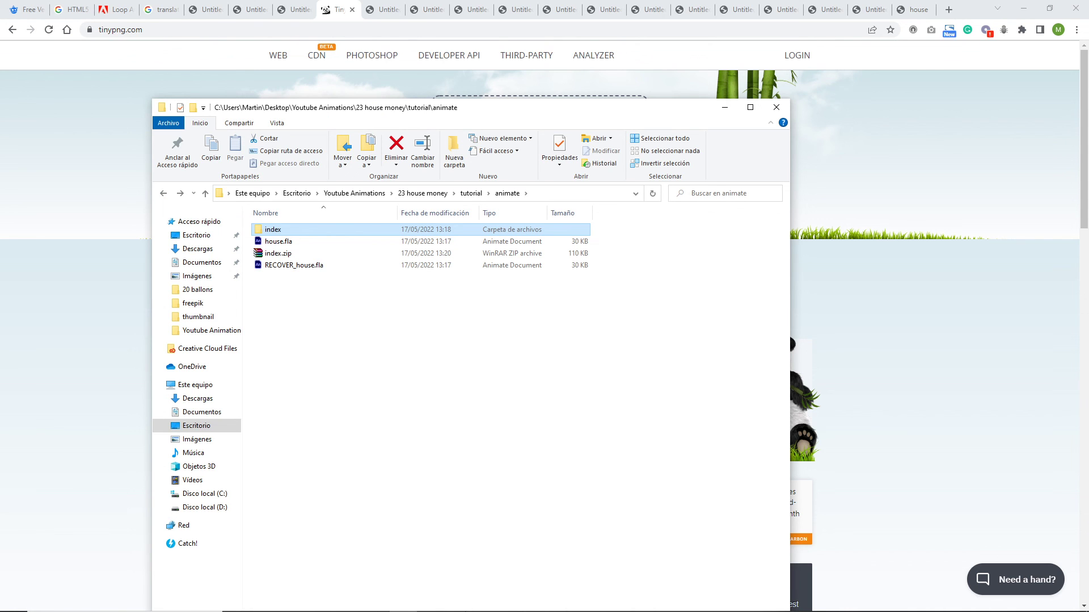
{"action": "left_click", "coordinate": [459, 602]}
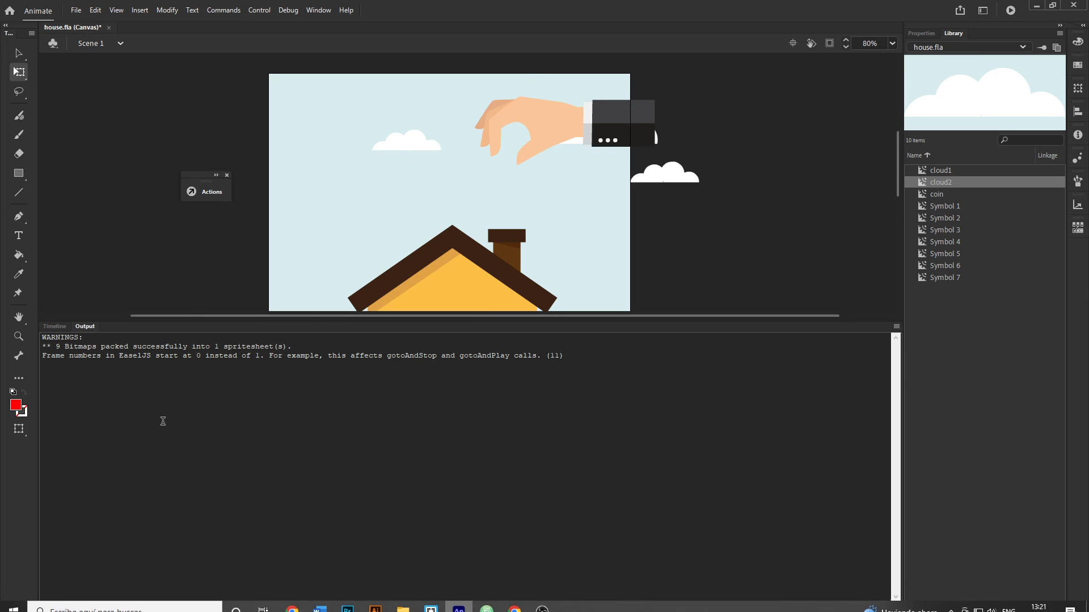
{"action": "left_click", "coordinate": [55, 327]}
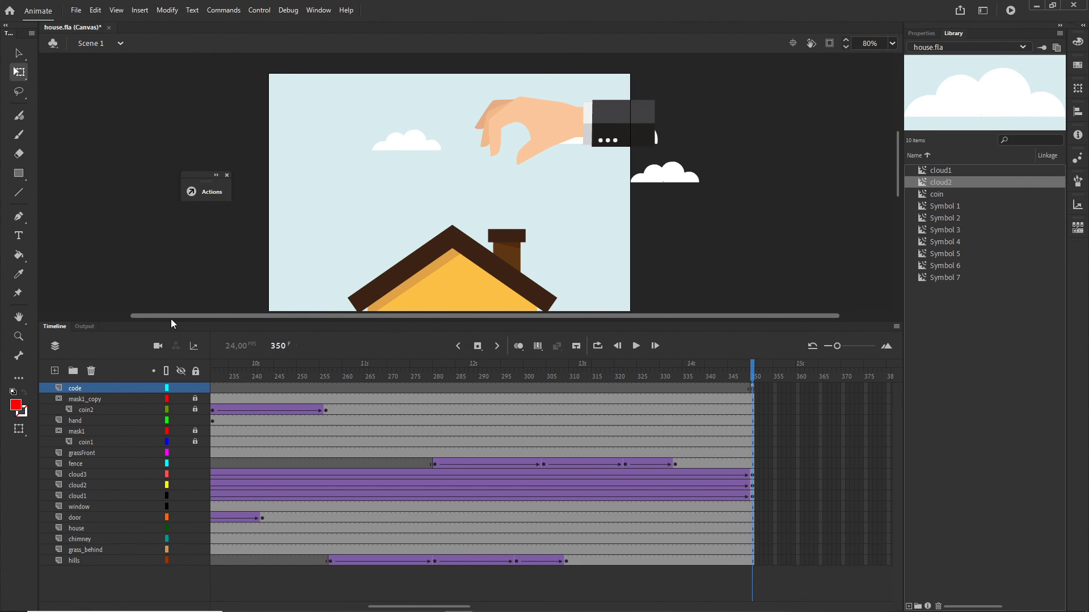
{"action": "scroll", "coordinate": [732, 216], "scroll_direction": "down", "scroll_amount": 3}
{"action": "scroll", "coordinate": [712, 262], "scroll_direction": "down", "scroll_amount": 1}
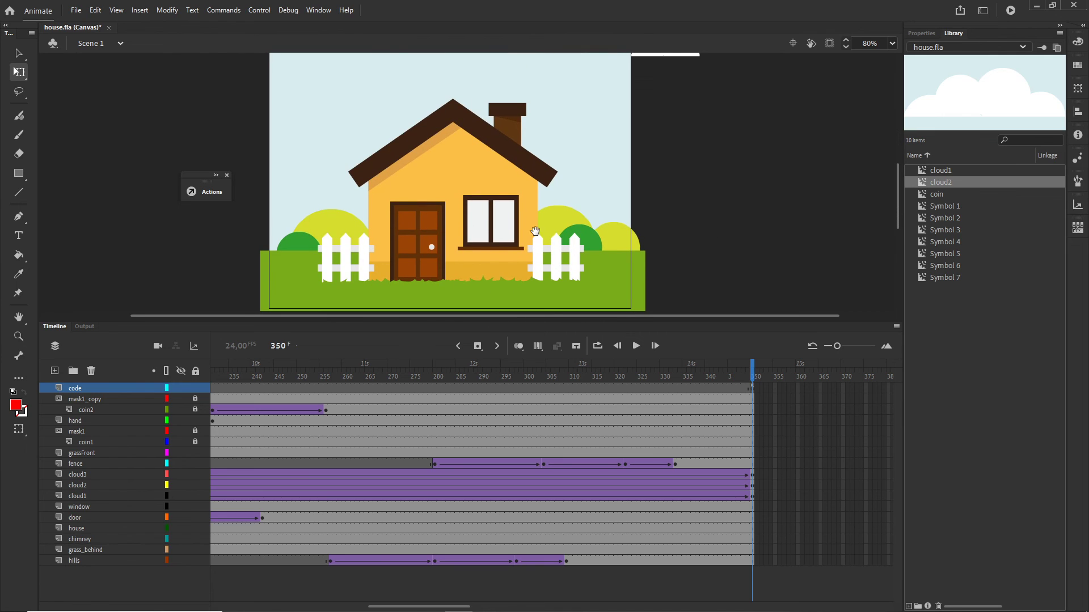